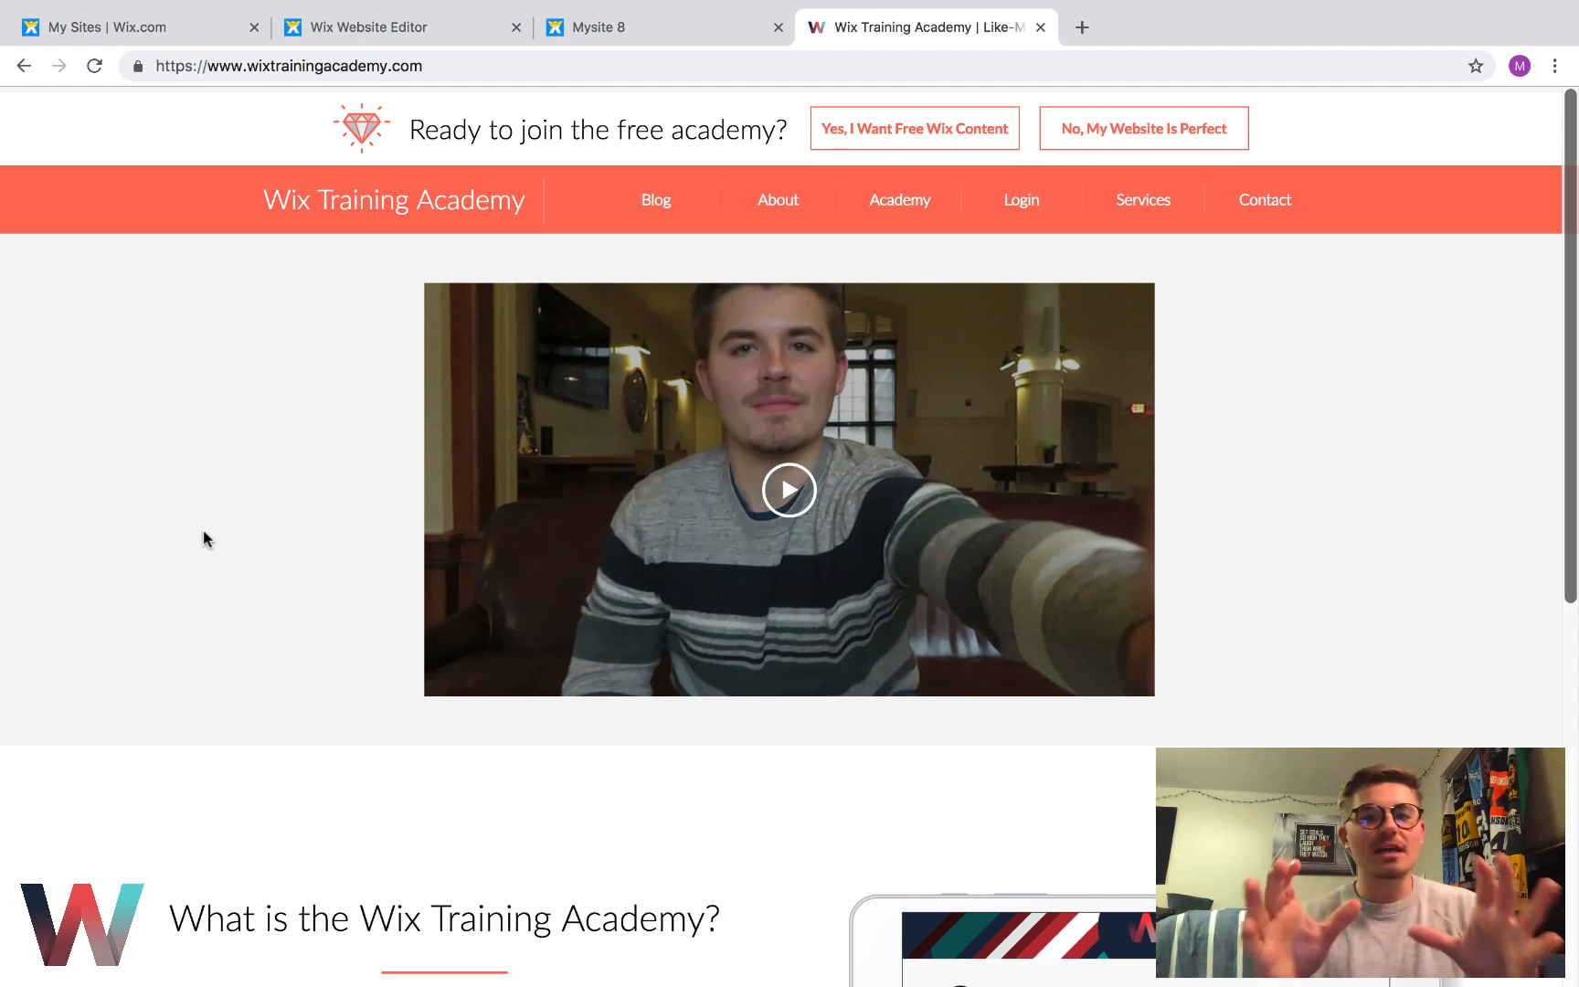
Switch to the published Mysite 8 home page and examine its Ratings & Reviews section below Cool Product
left_click(617, 28)
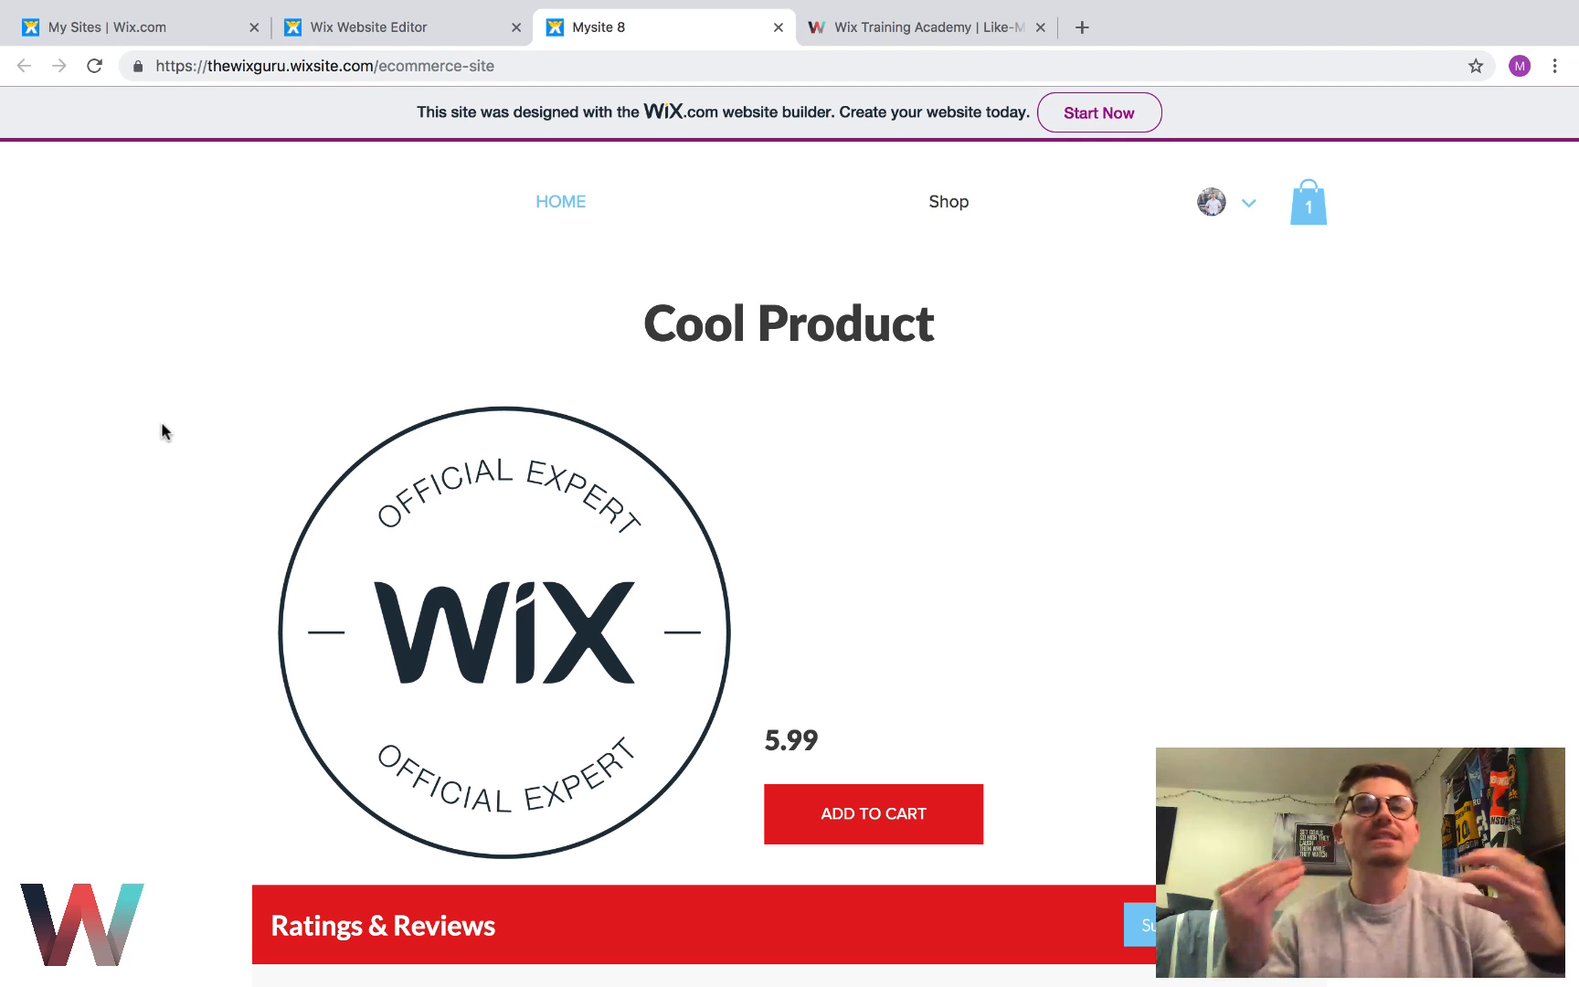
scroll(163, 431, "down", 6)
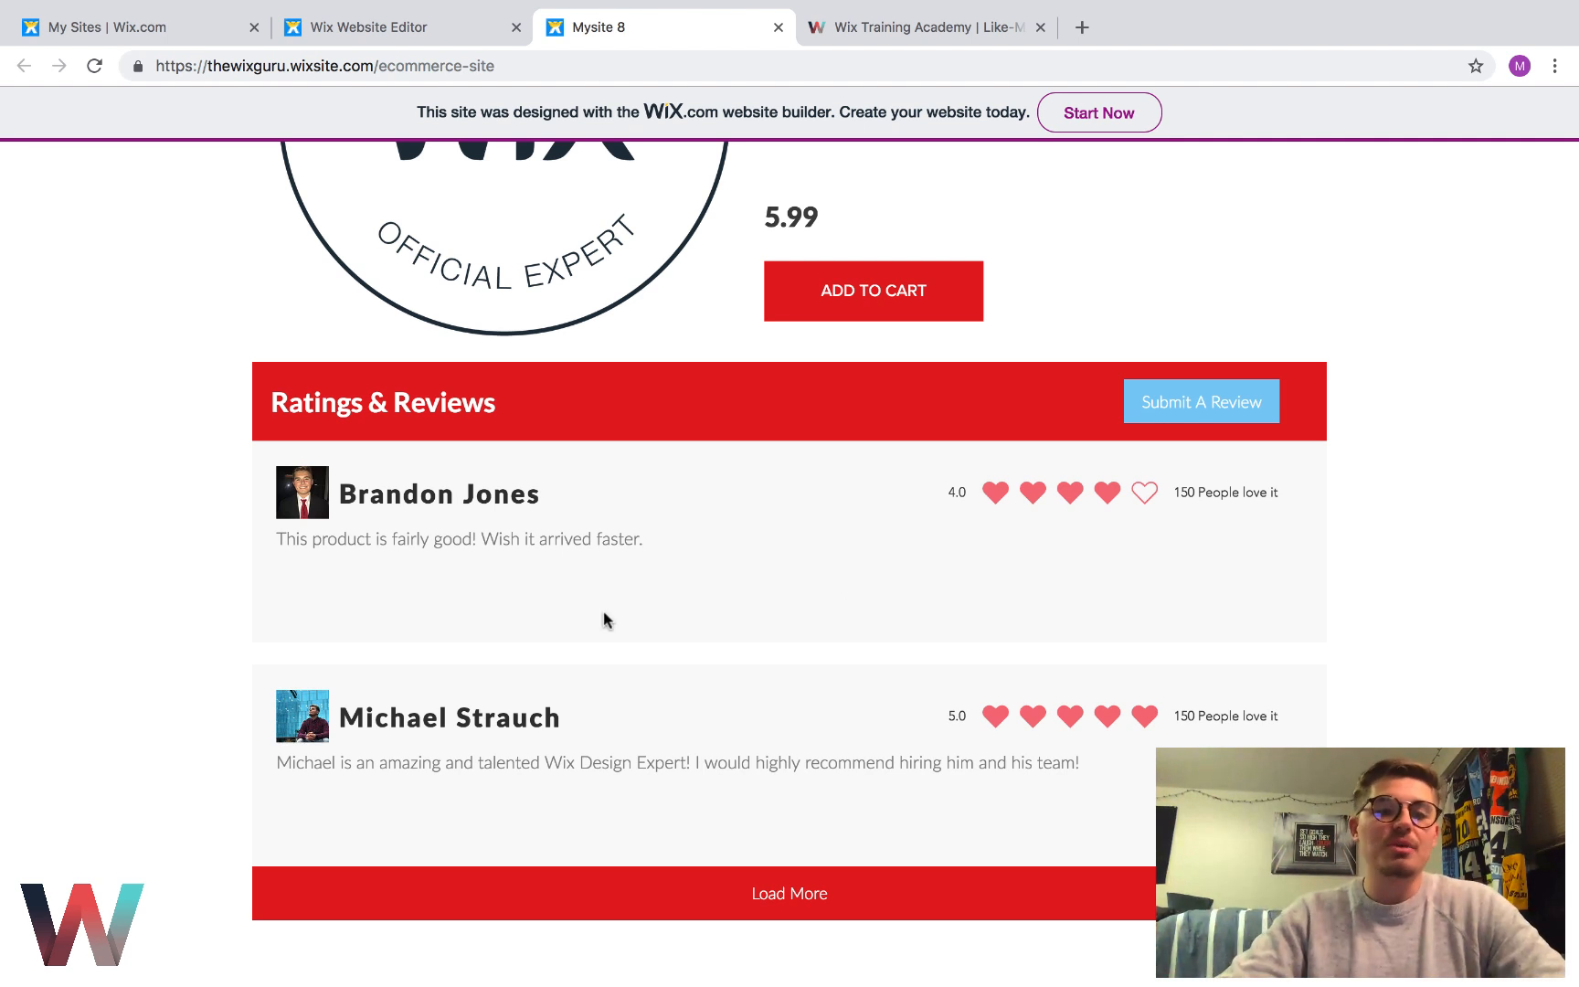
scroll(603, 612, "up", 6)
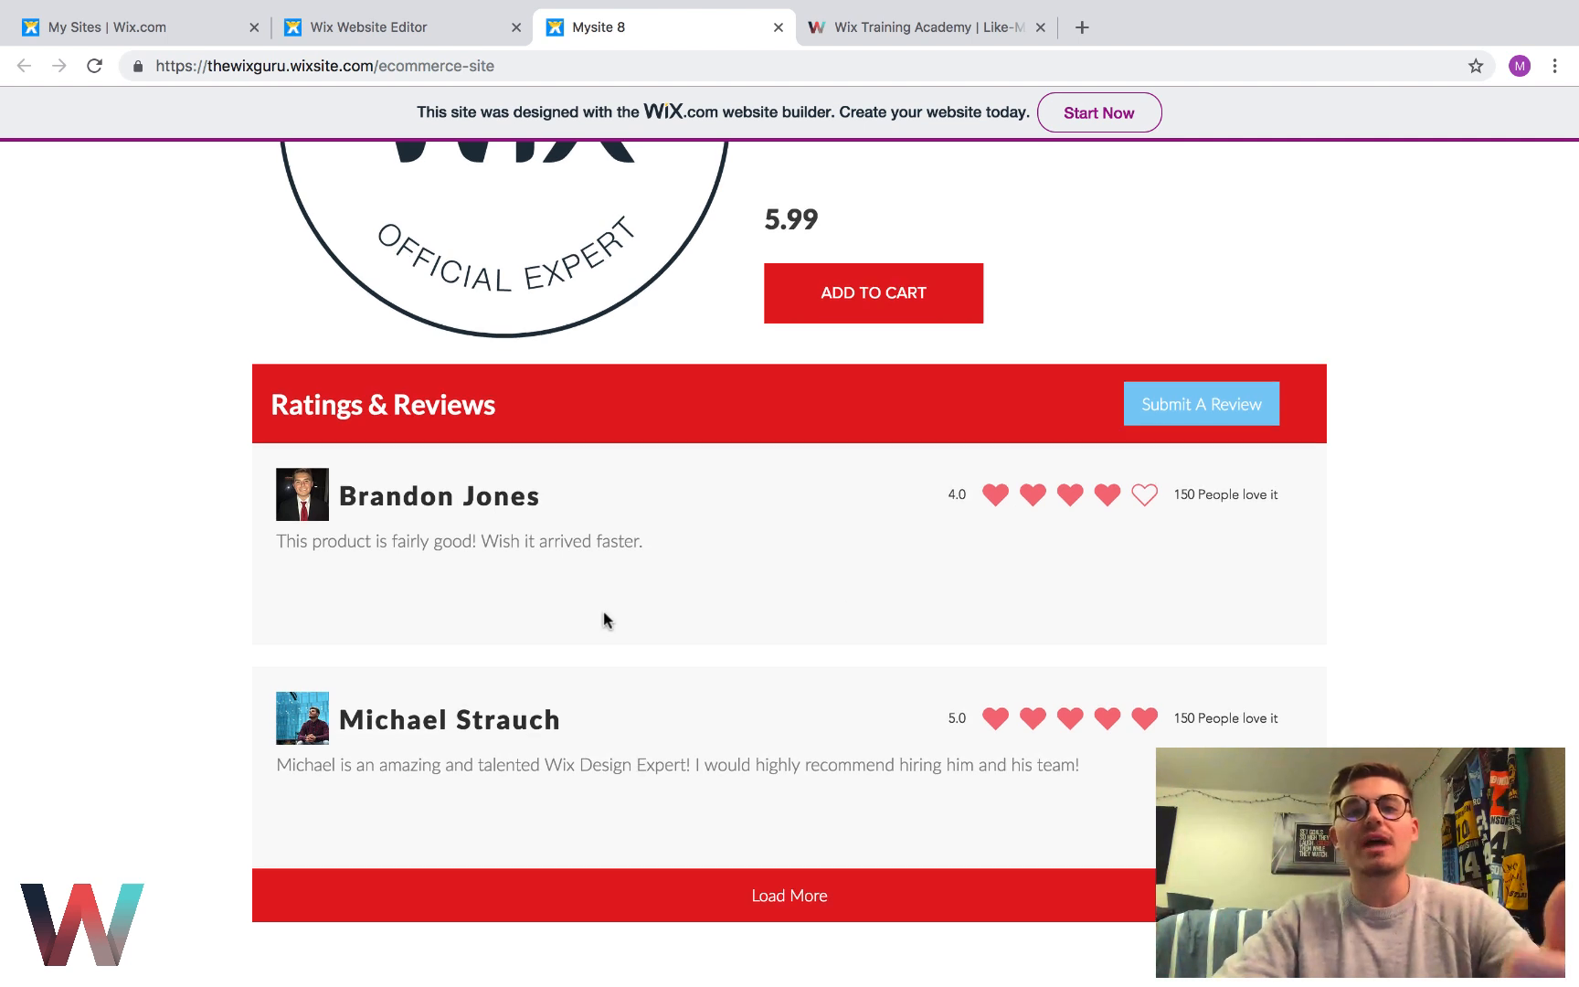
scroll(603, 612, "down", 6)
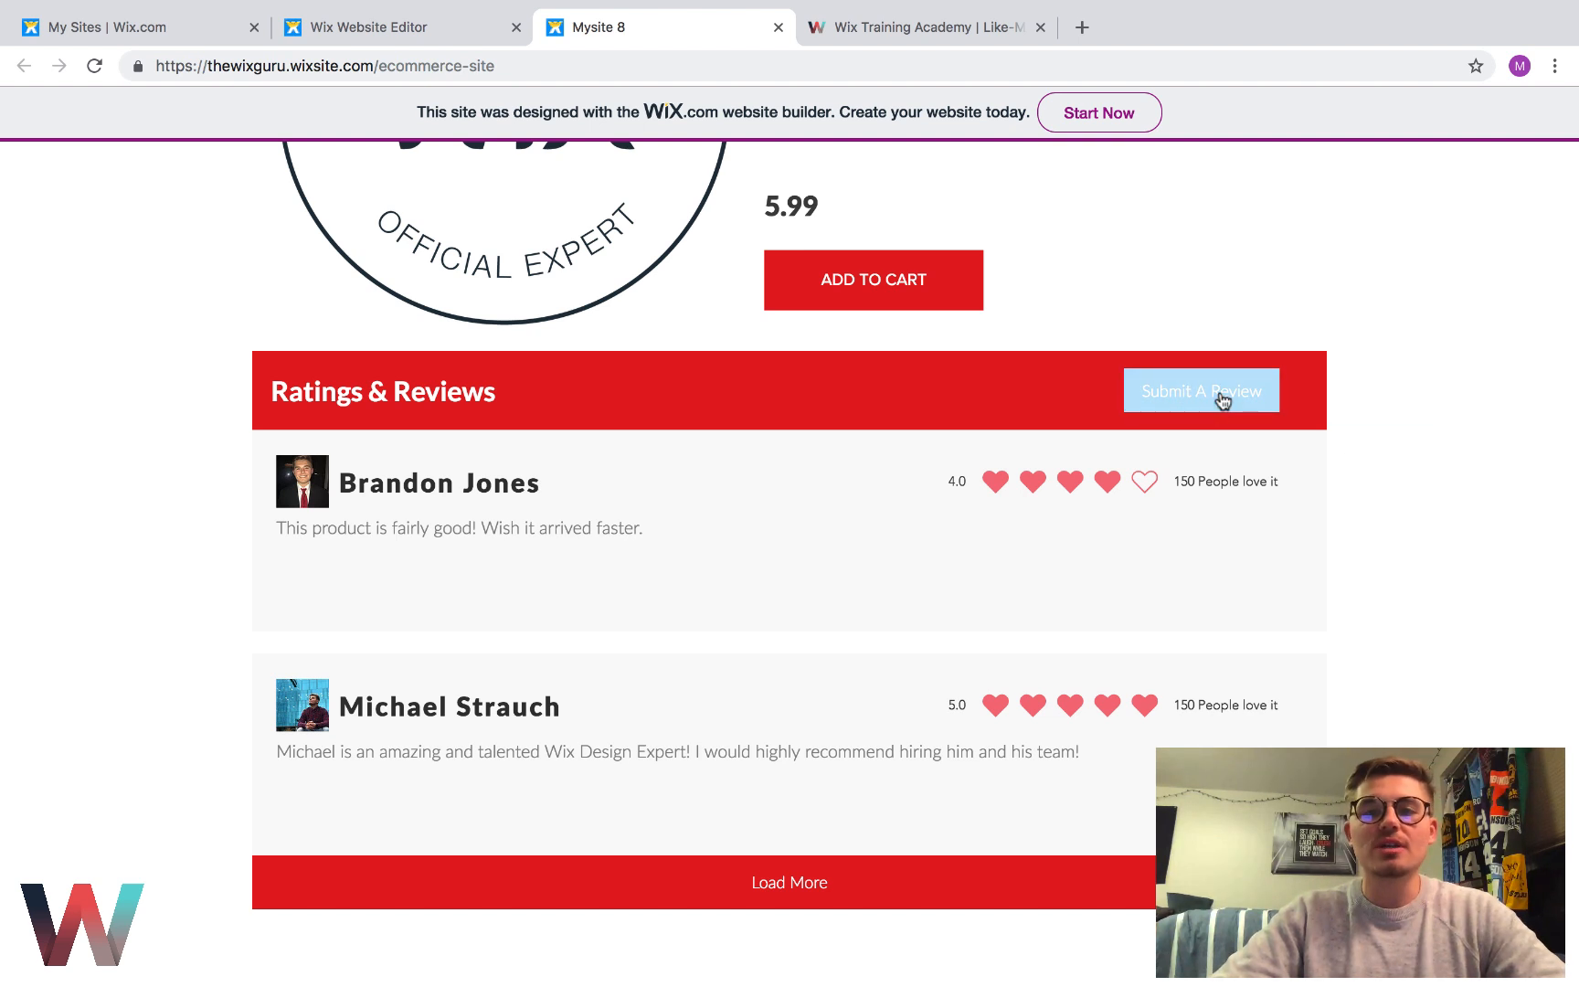
scroll(1164, 366, "up", 6)
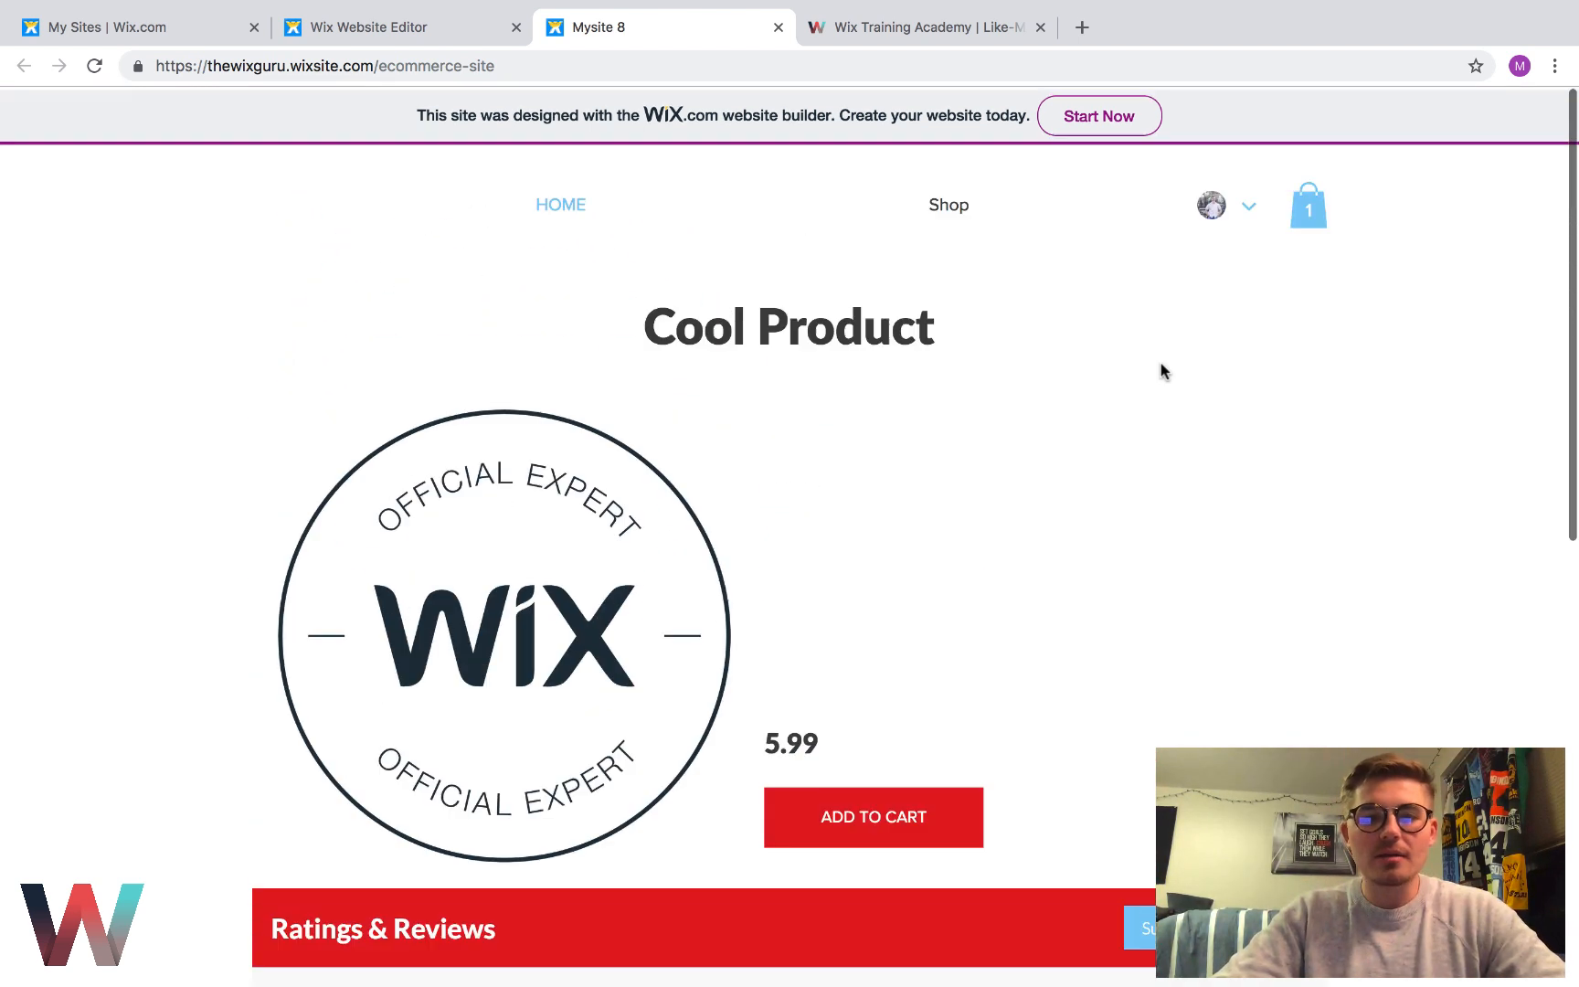
Open Cool Product from the site's Shop page and bring up the Submit A Review form in its reviews section
left_click(940, 206)
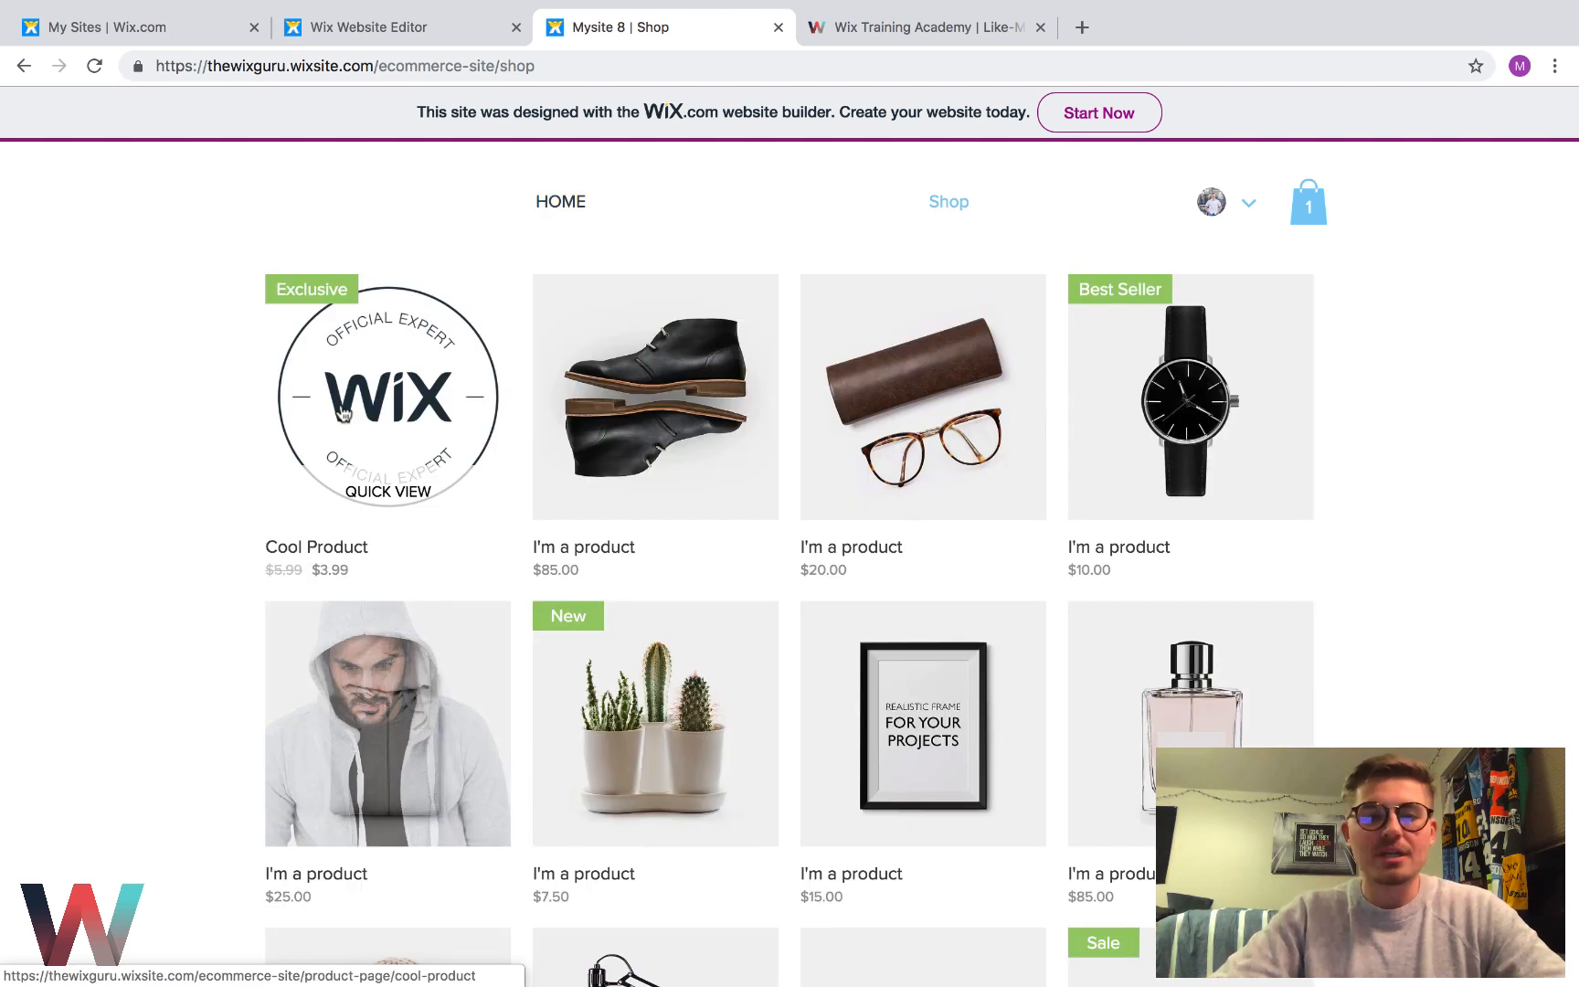
left_click(343, 413)
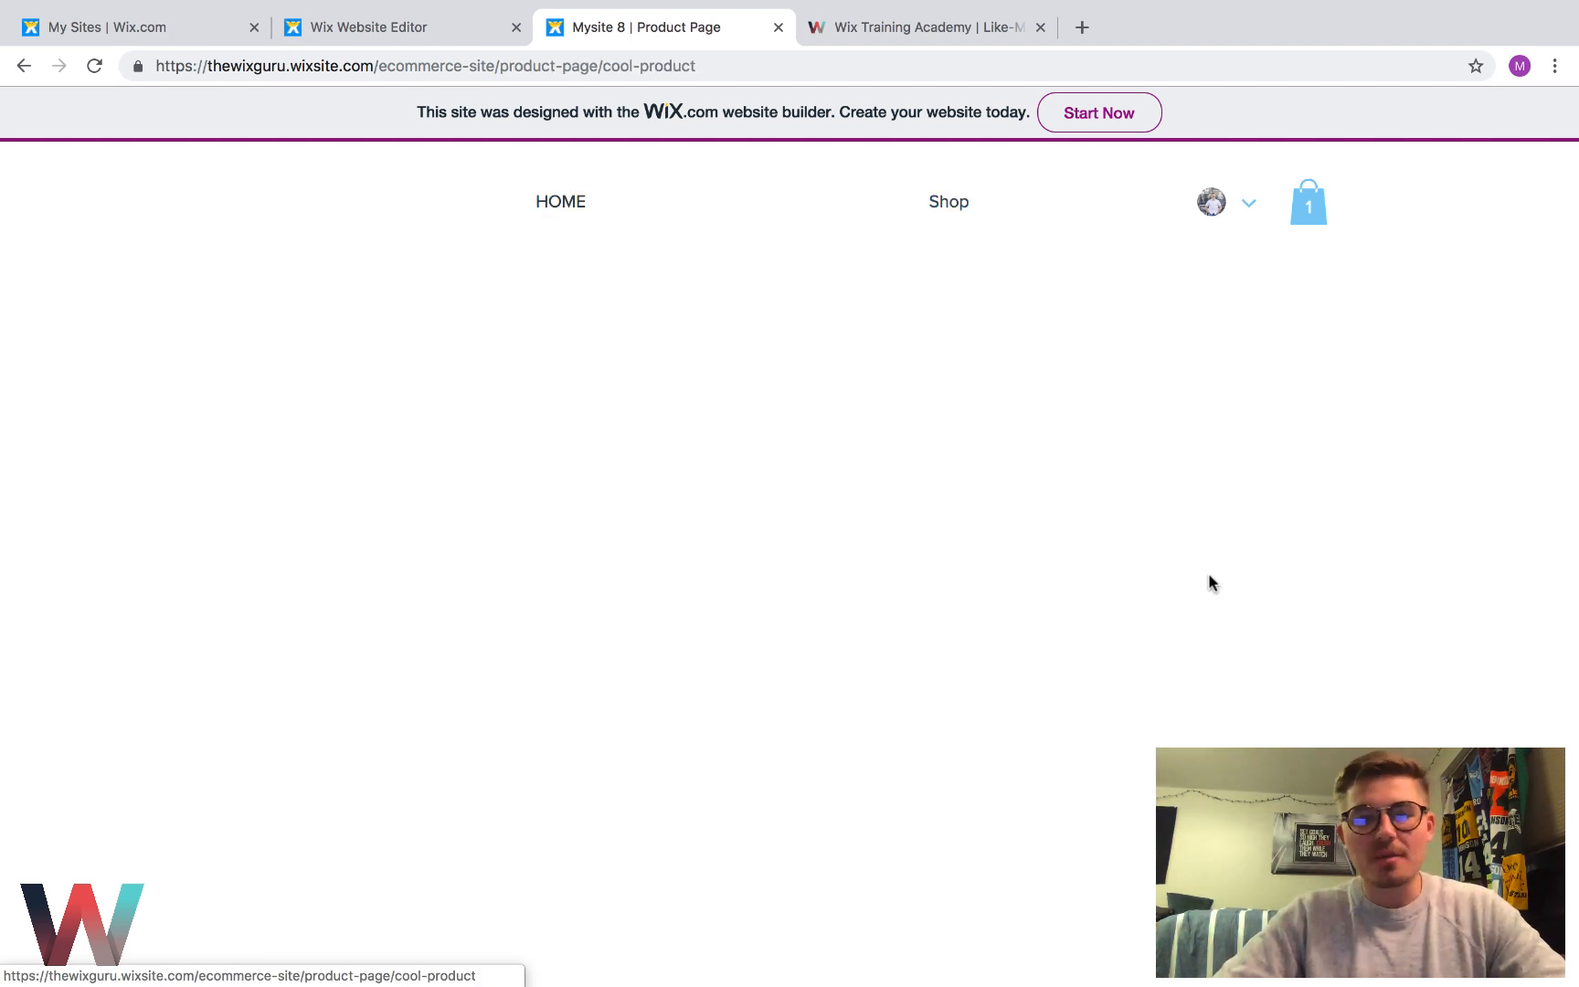
scroll(1208, 574, "down", 4)
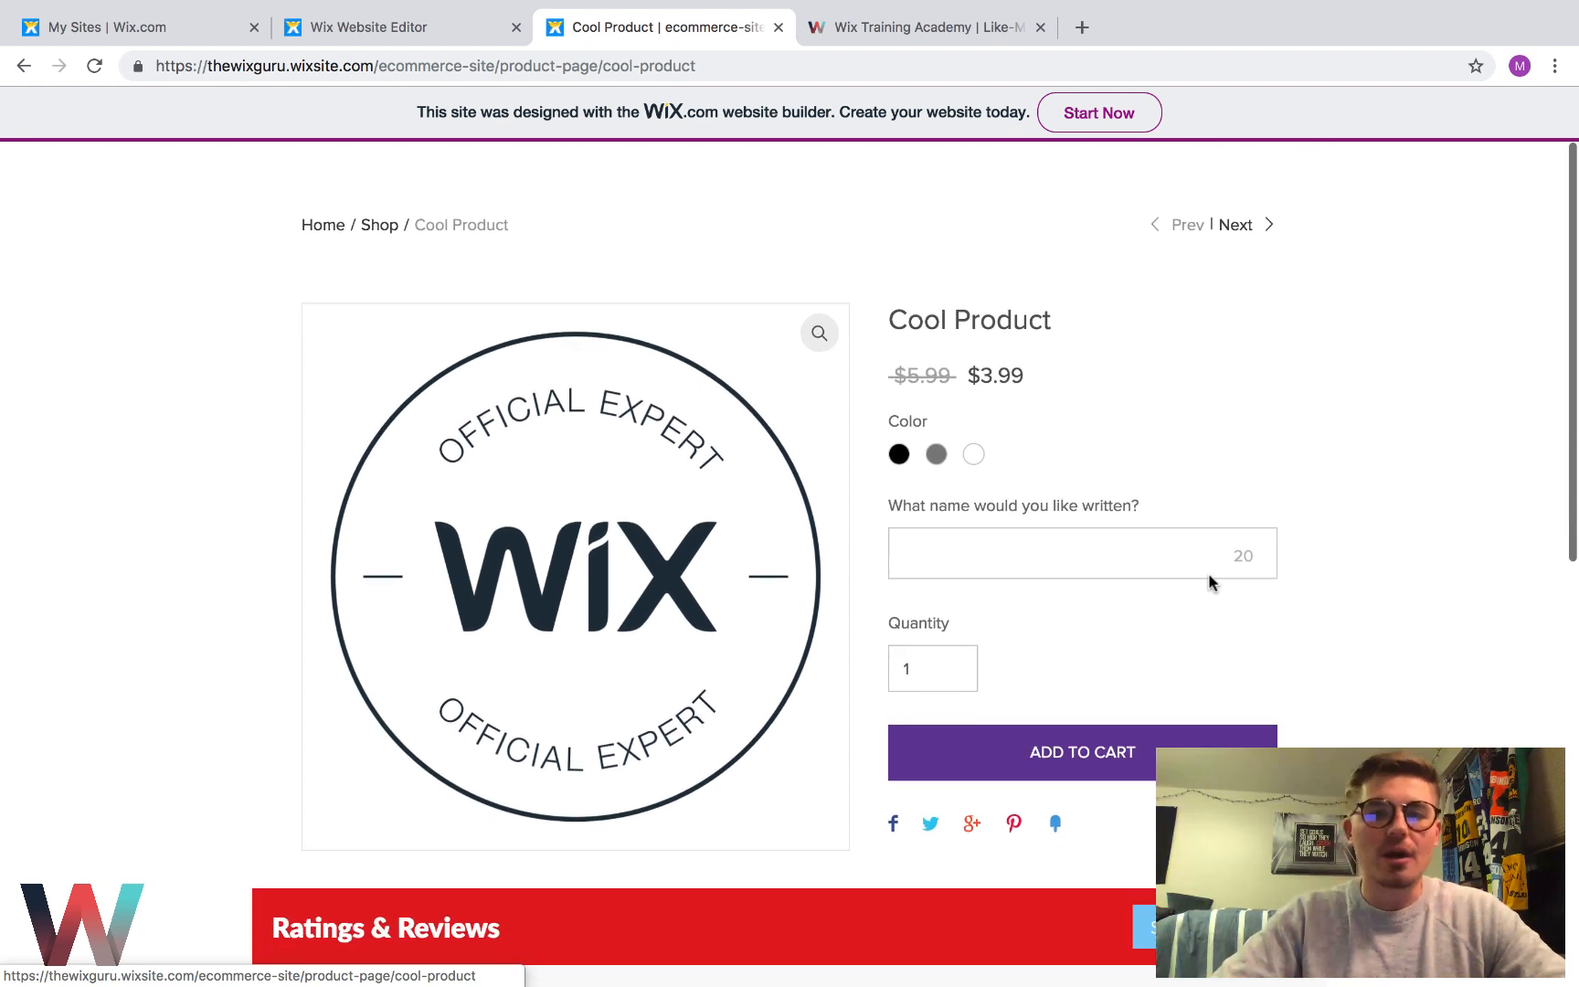
scroll(1208, 576, "down", 3)
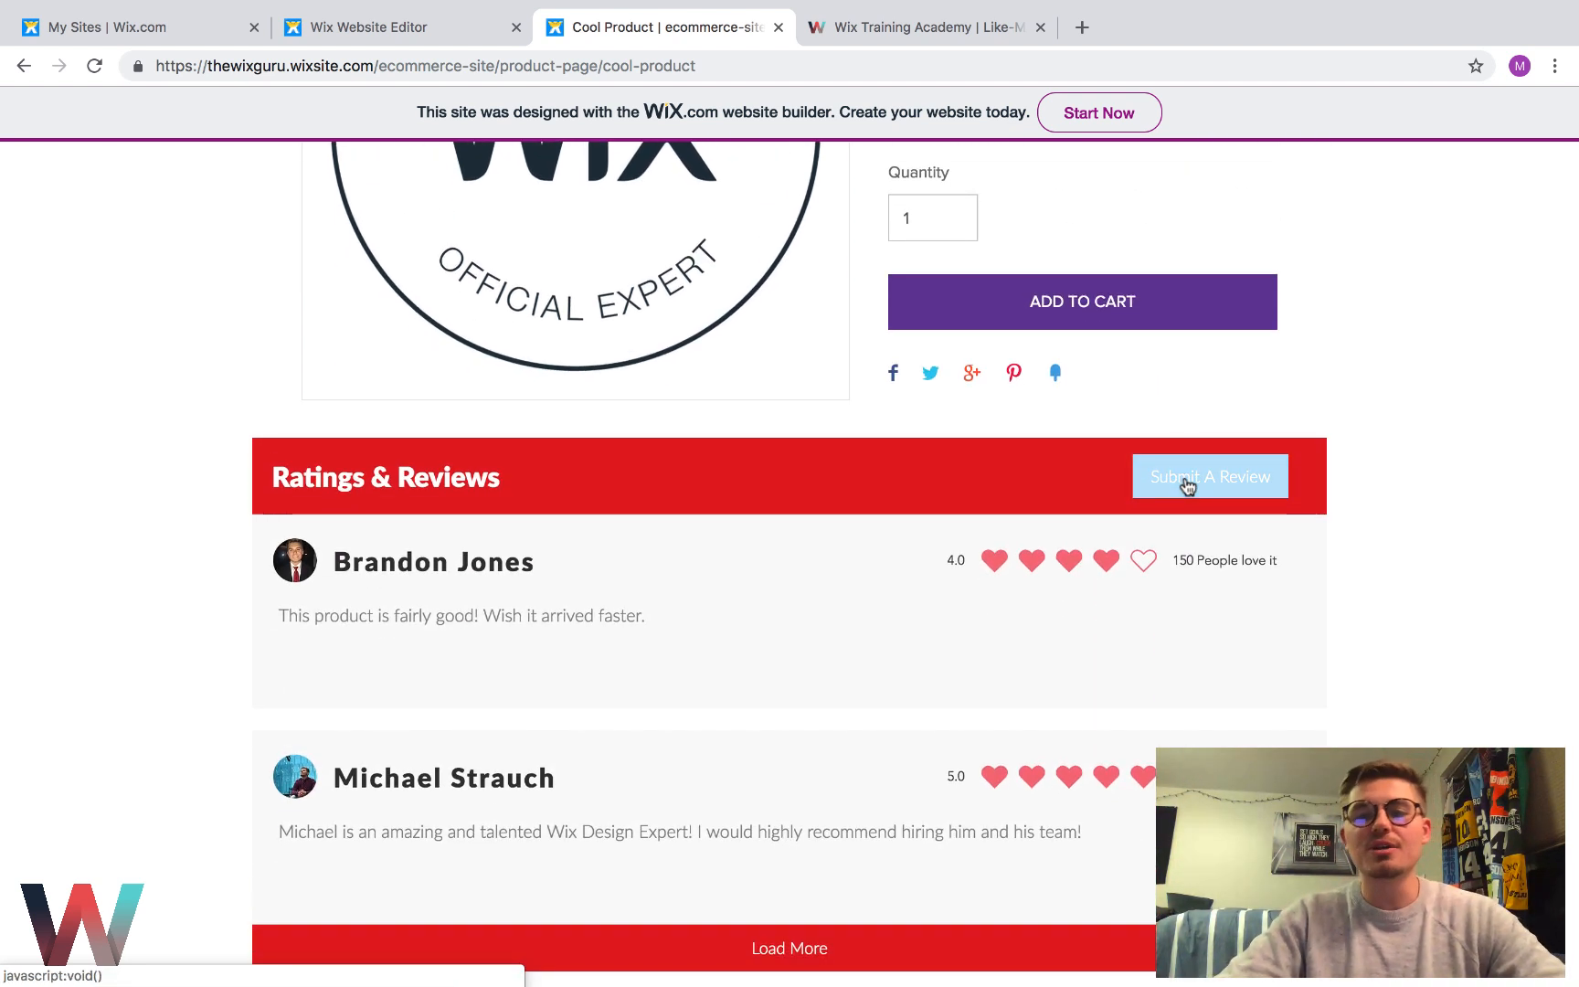
left_click(1186, 479)
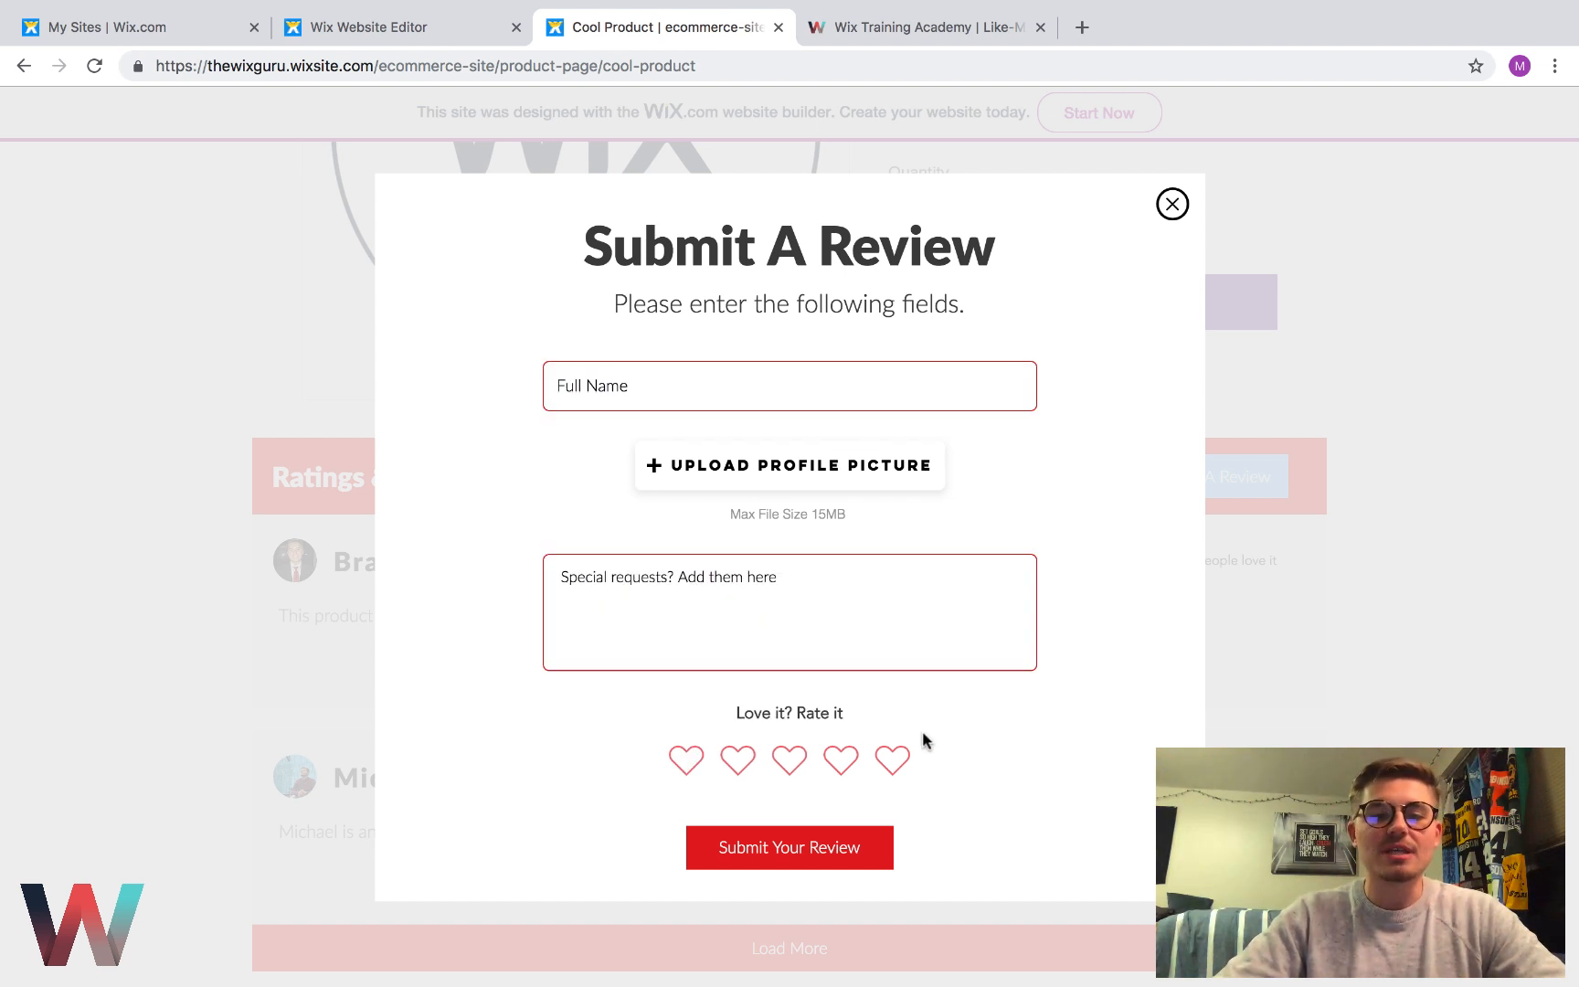
Fill in the reviewer's full name on the review form using the autofill suggestion
left_click(731, 396)
left_click(457, 374)
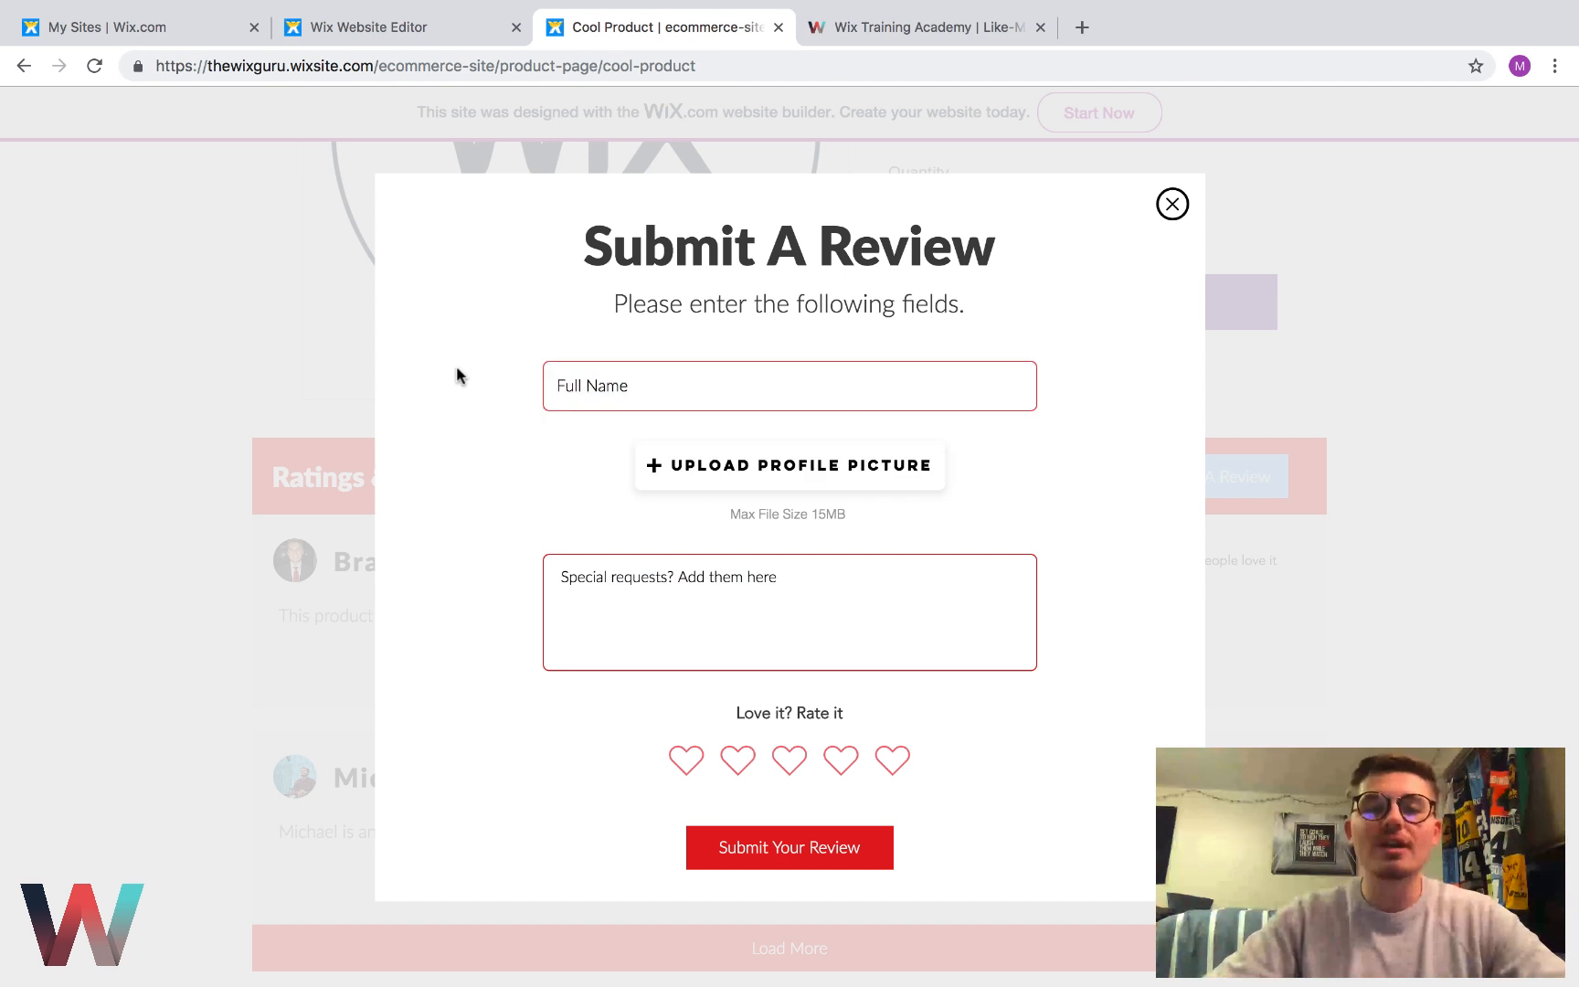
left_click(594, 389)
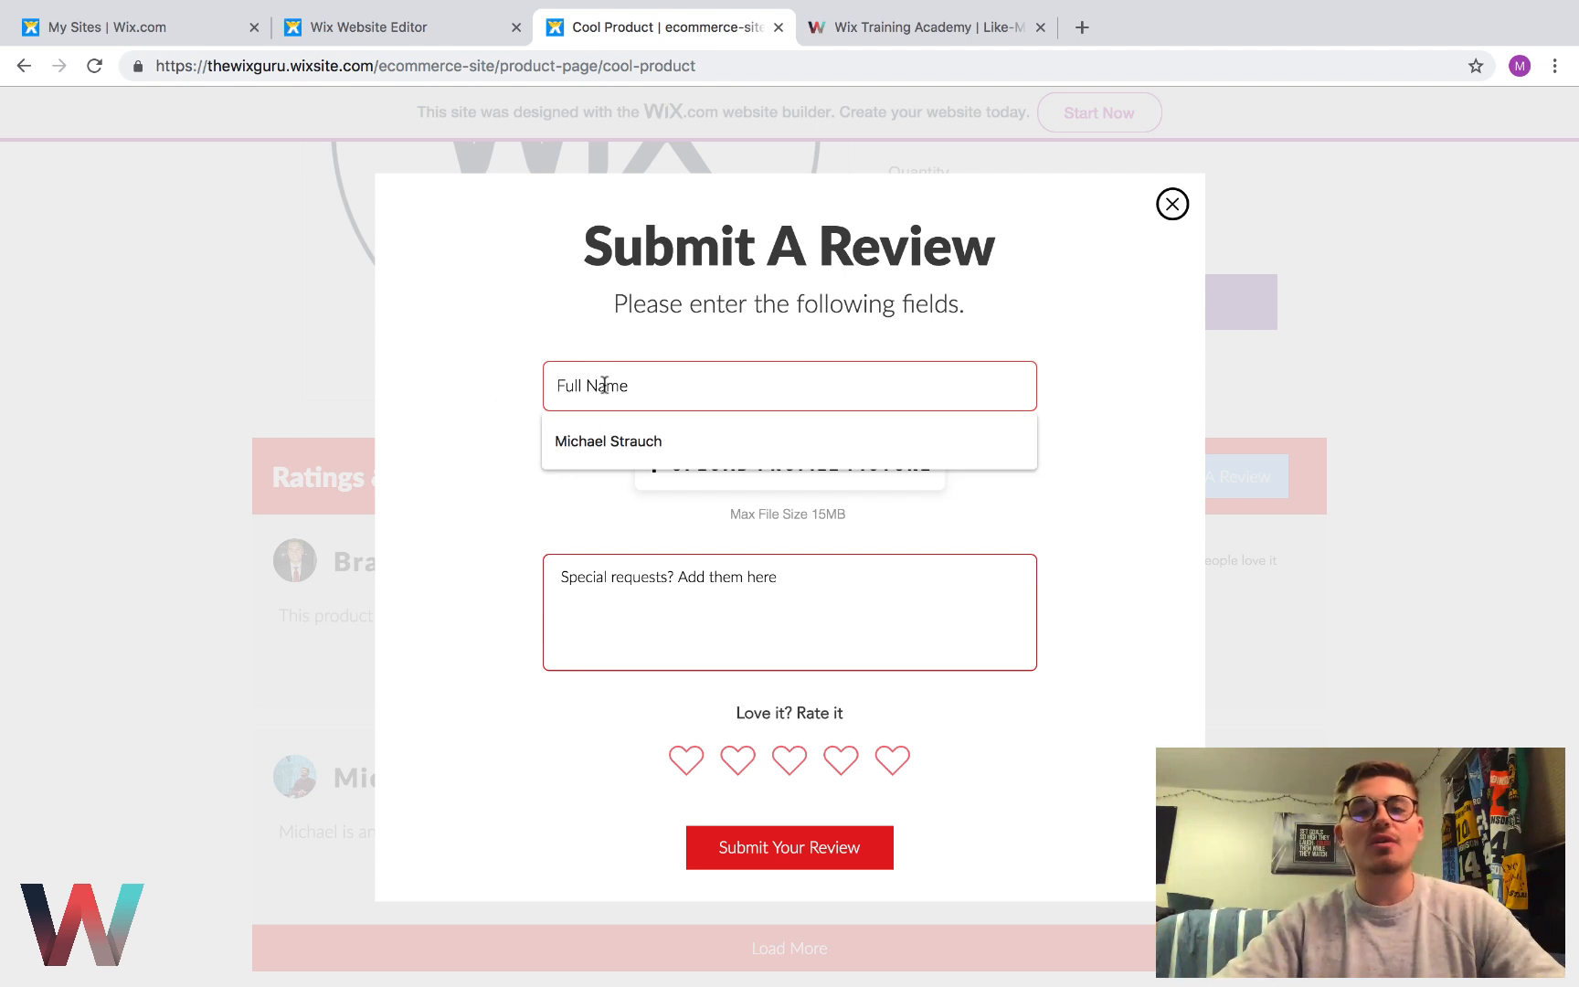
left_click(633, 440)
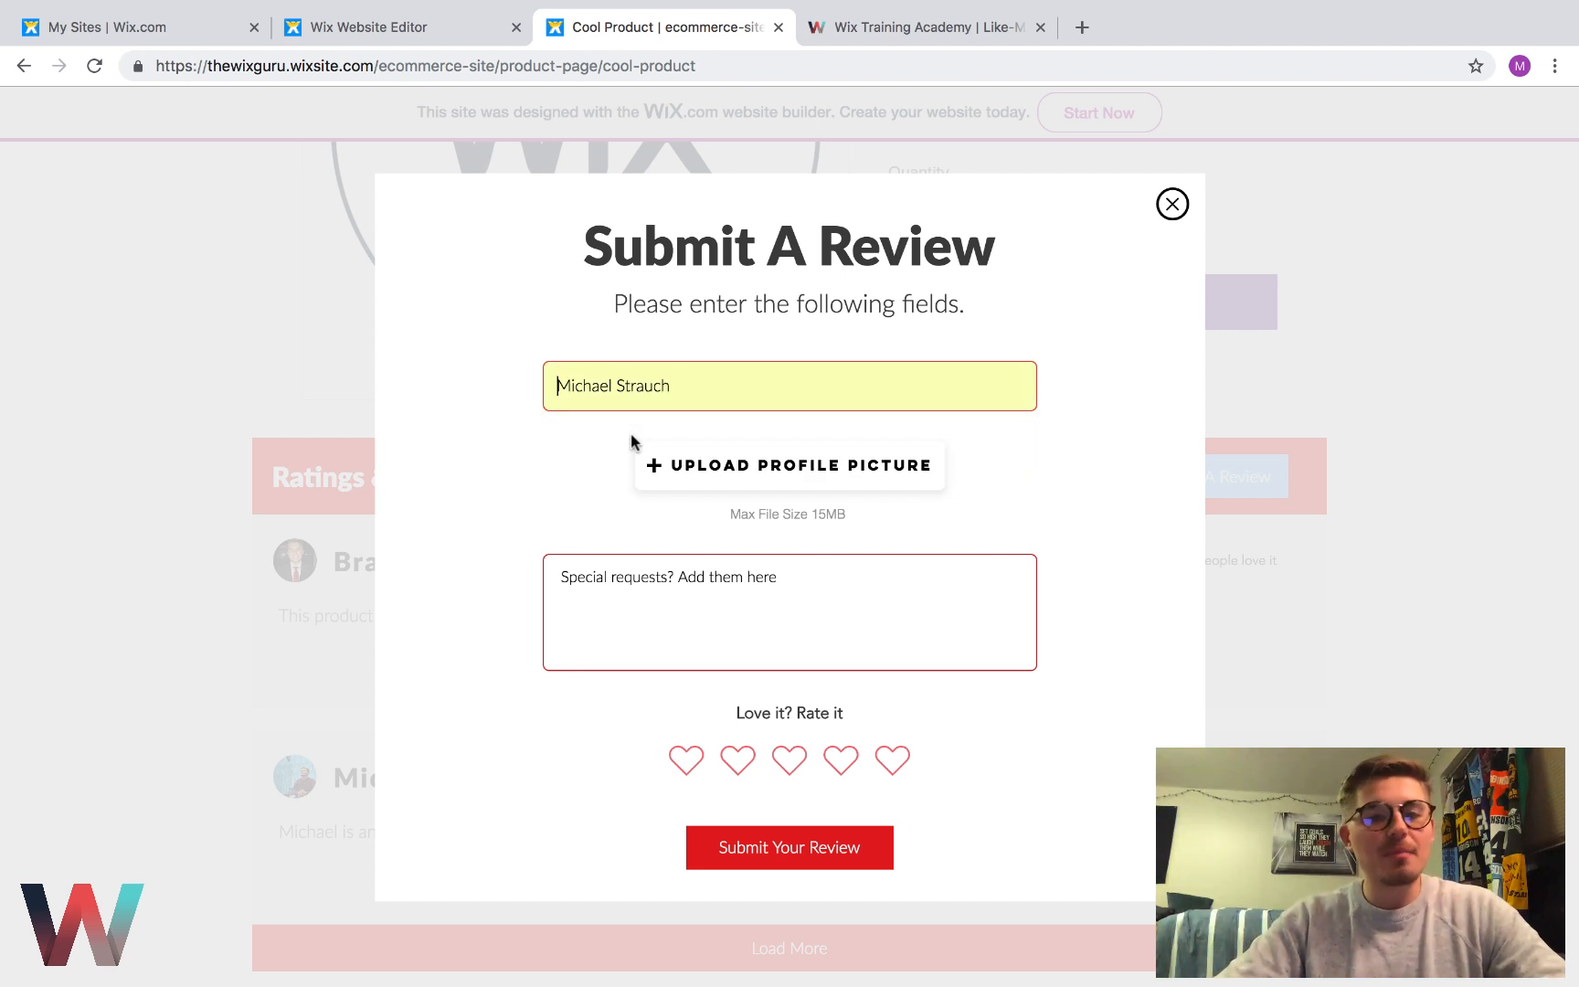
Attach the reviewer's portrait JPG, listed just below Member Error.jpg in the Wix Training Academy folder, as the profile picture
left_click(822, 467)
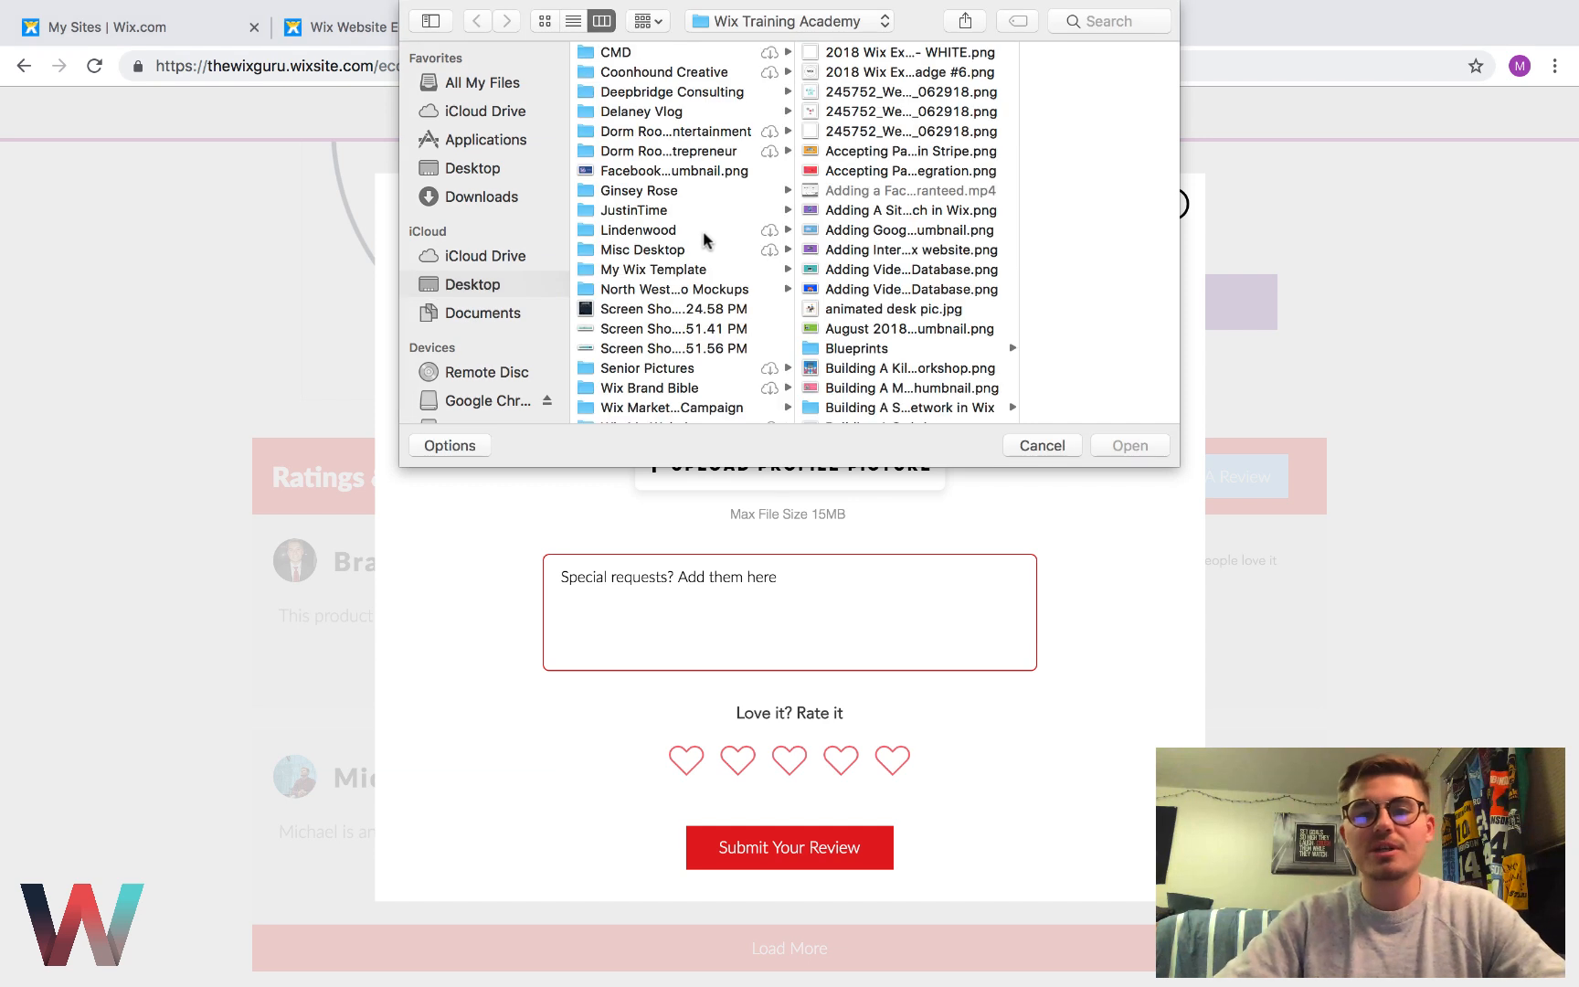
scroll(926, 331, "down", 2)
scroll(925, 331, "down", 10)
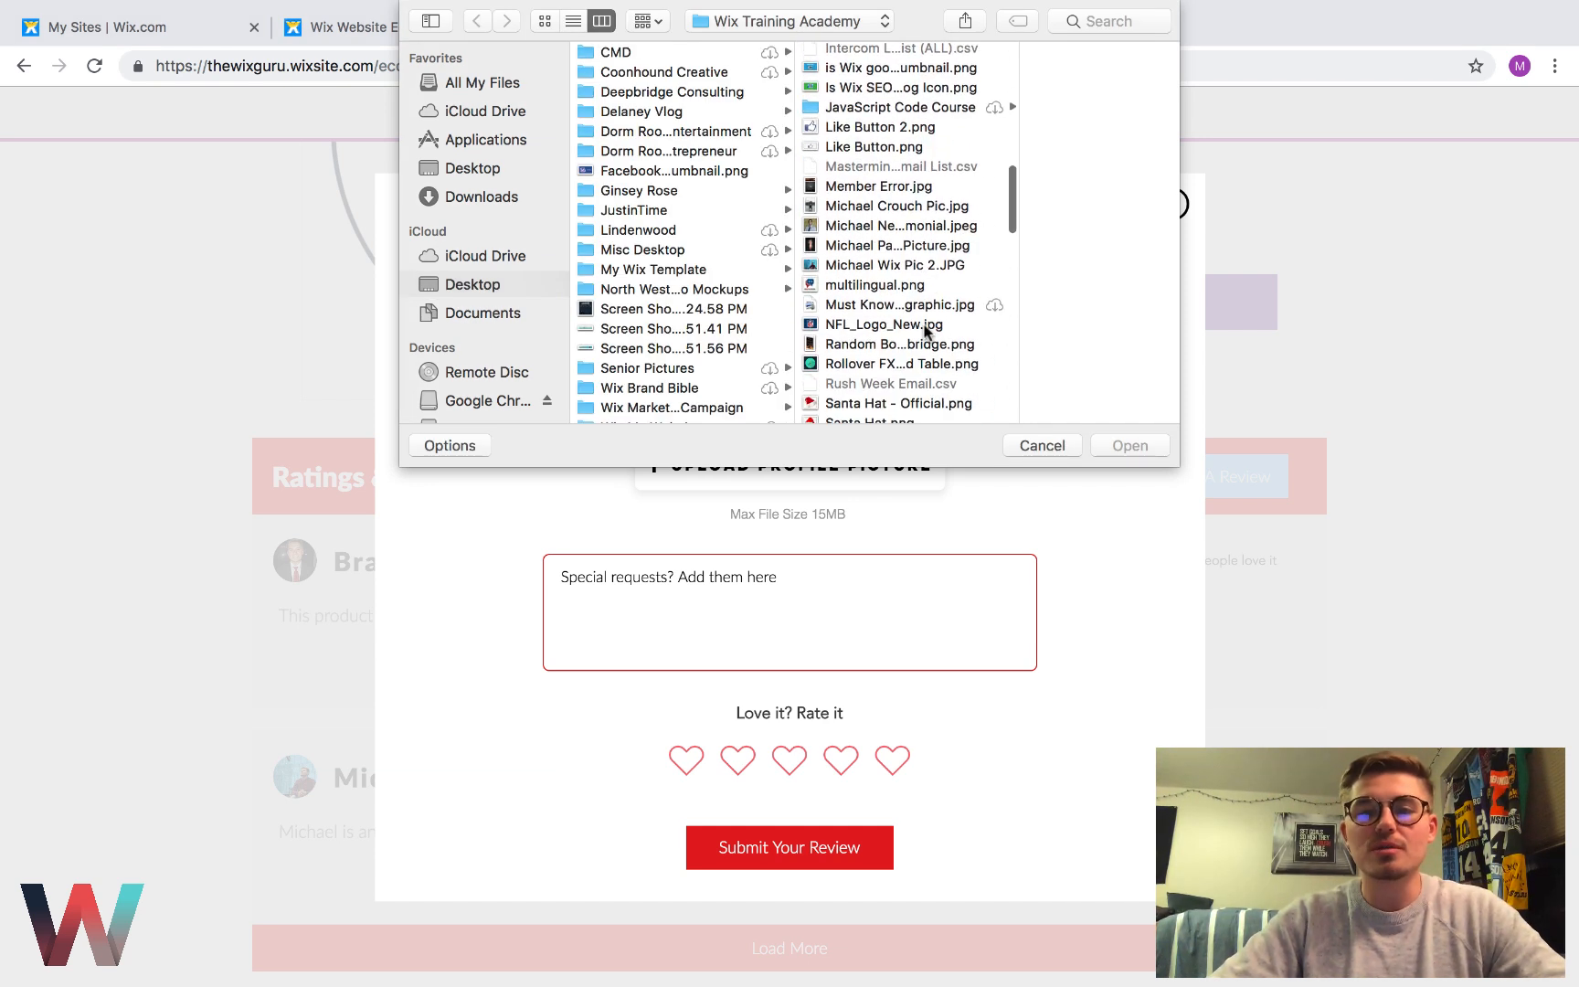
double_click(894, 206)
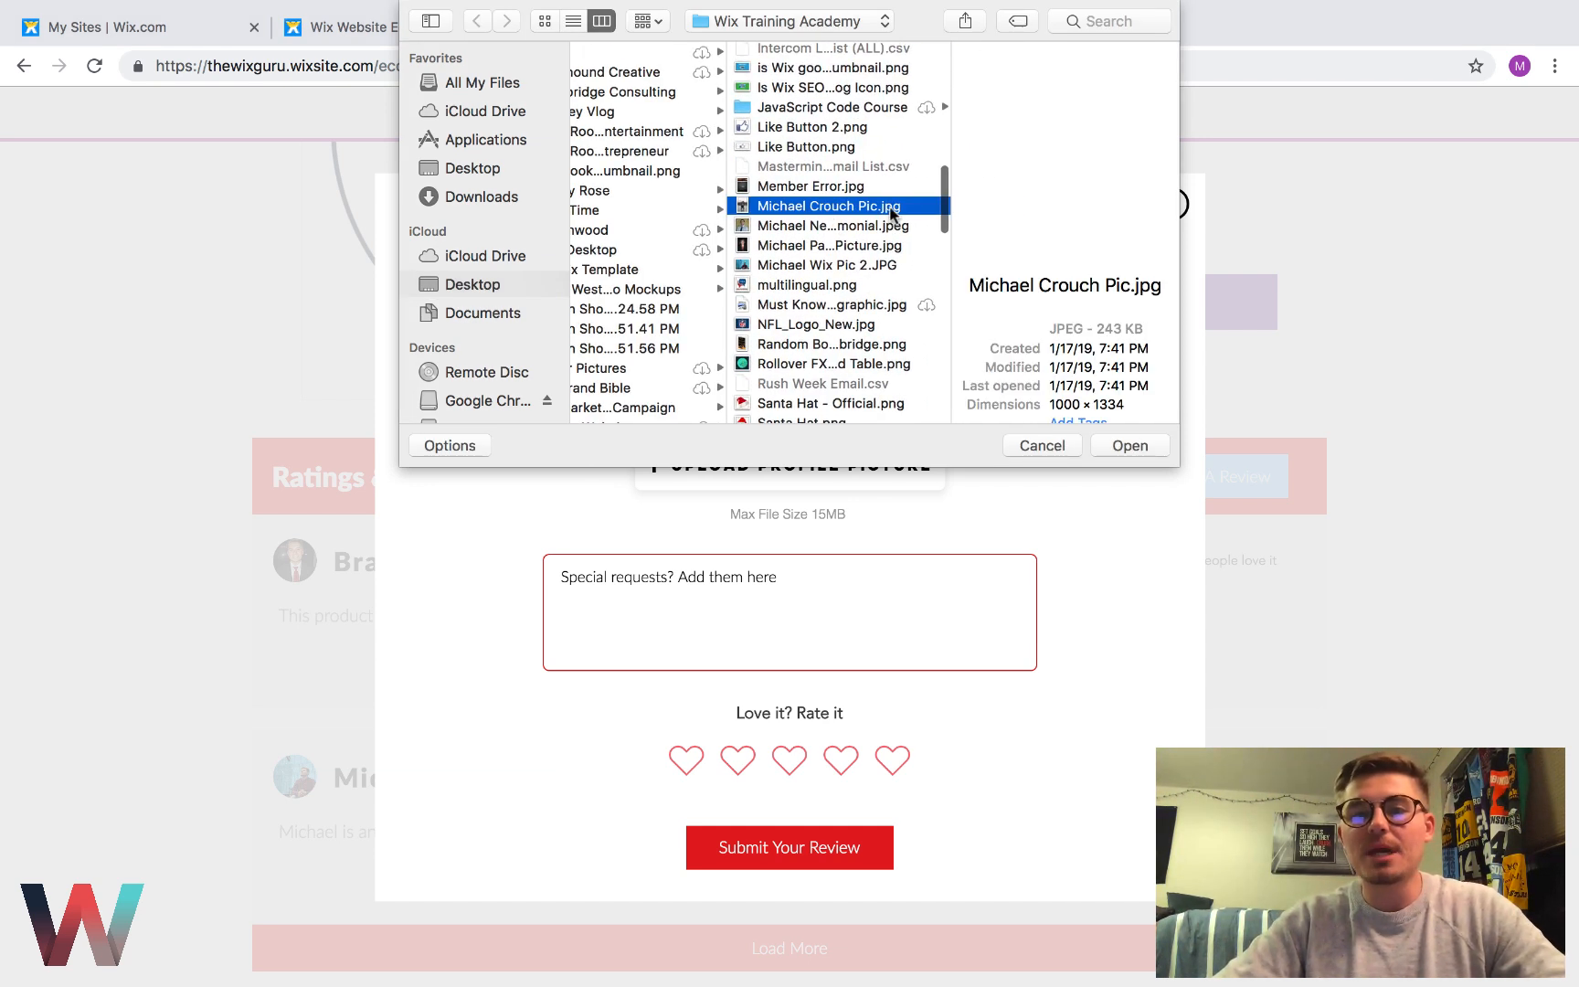
Write the review text "This product has been fantastic! Easily a 5 out of 5!" in the comment box
left_click(771, 588)
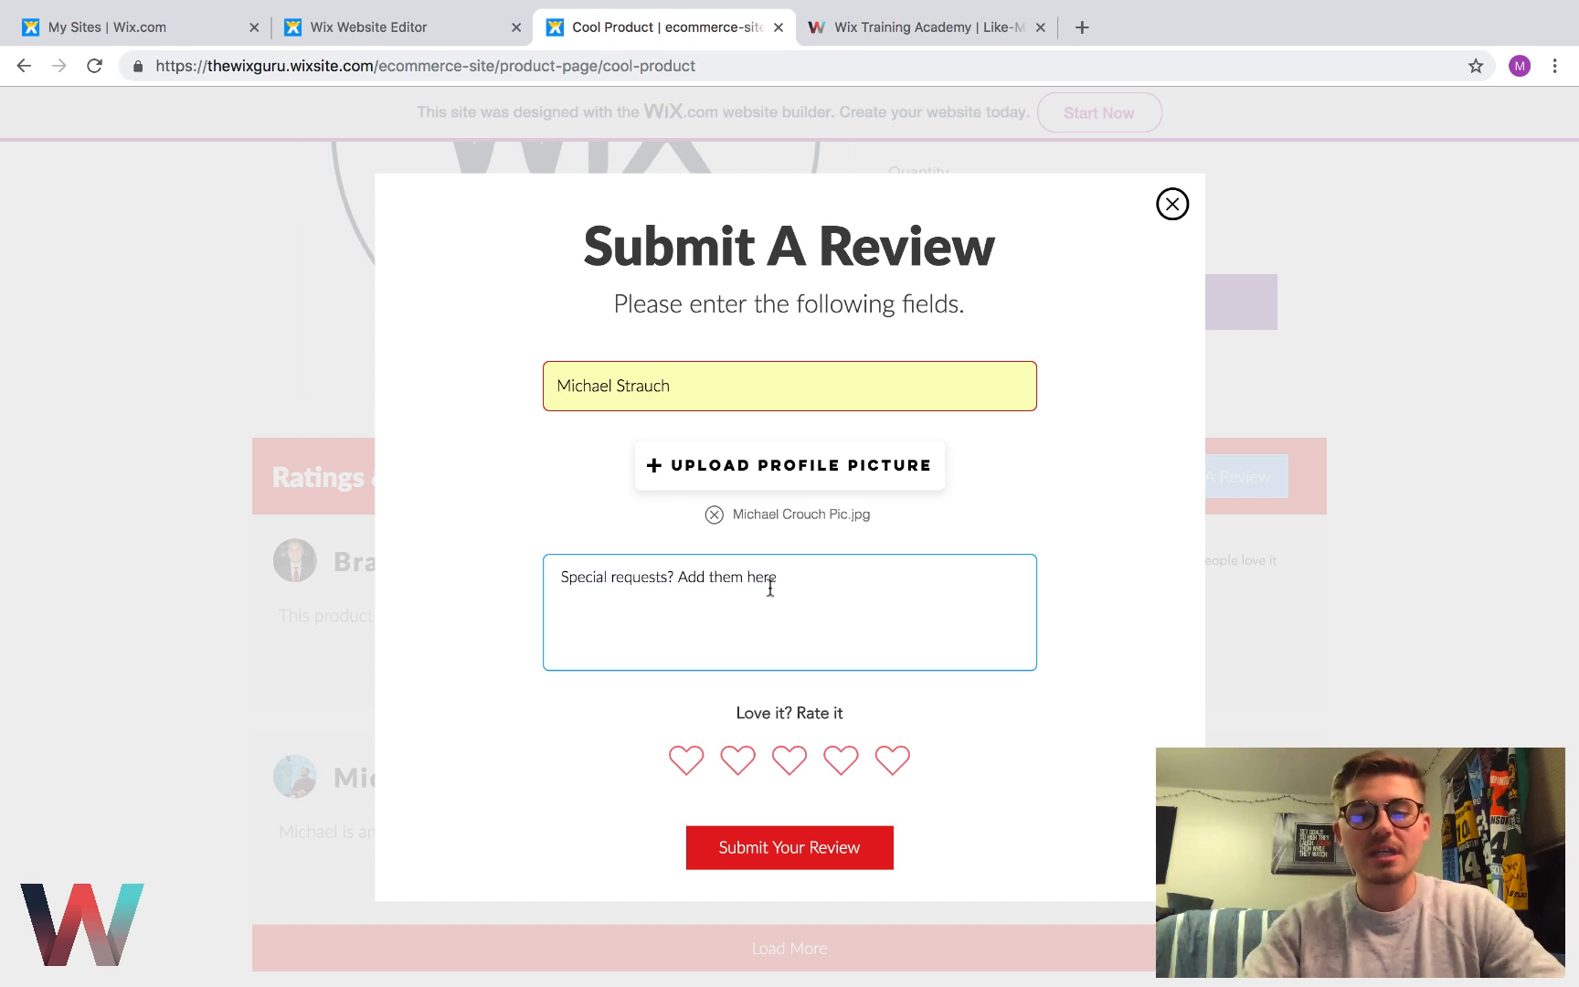
type("This produc t")
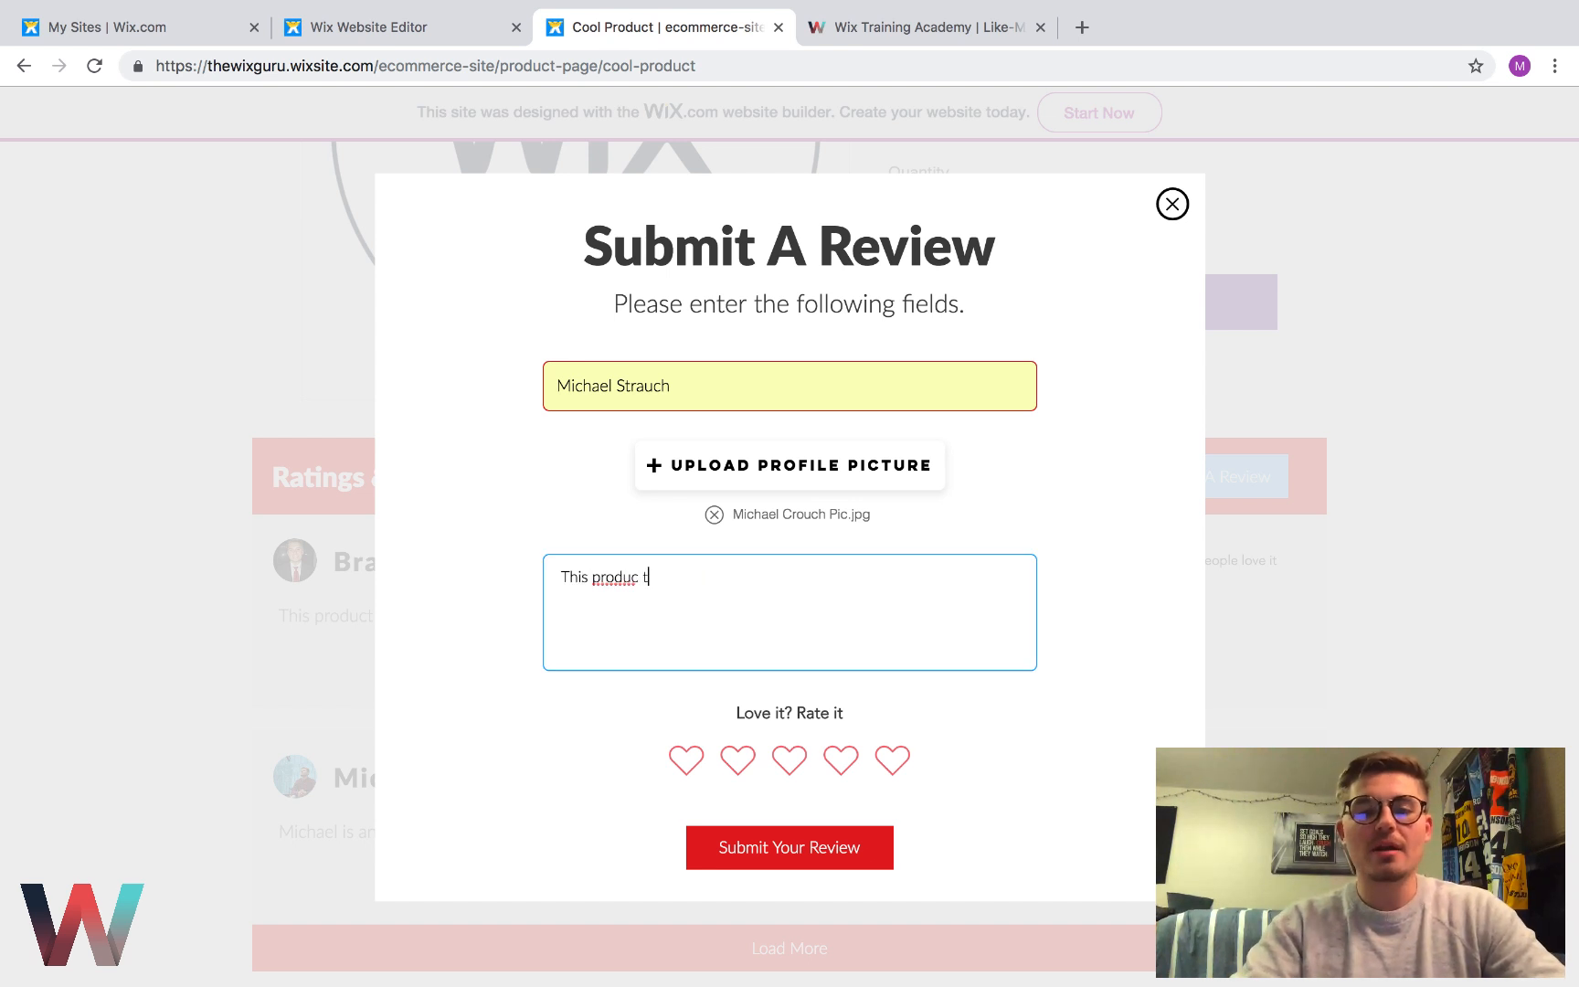
key("BackSpace")
key("BackSpace")
type("t has ")
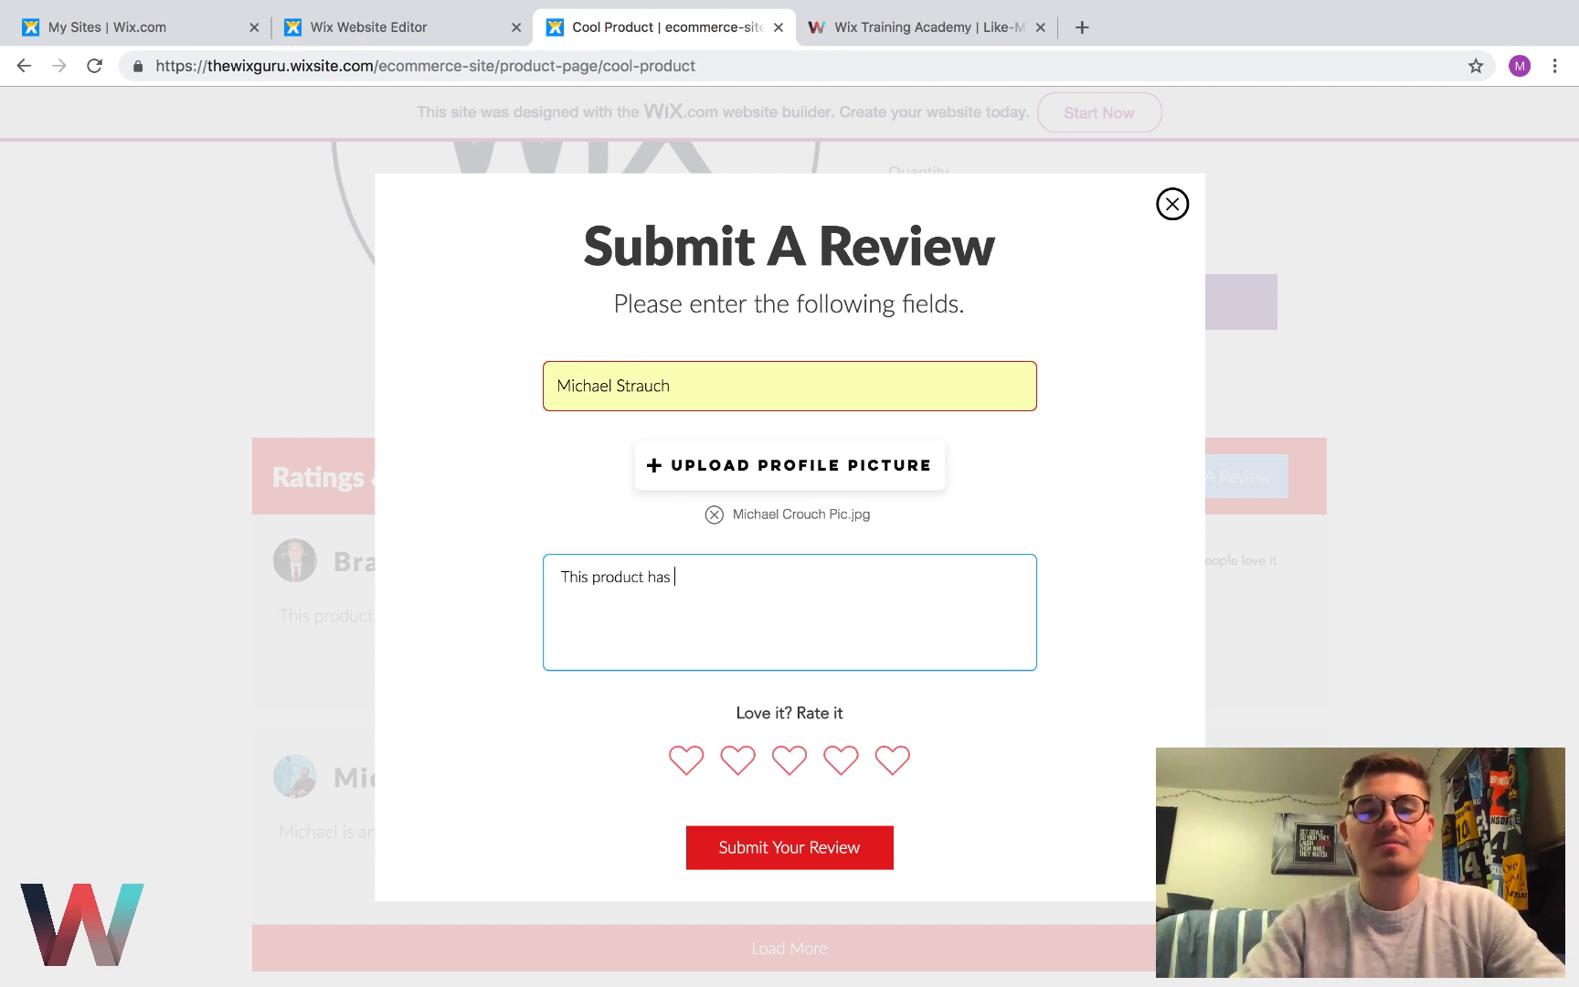
type("been fantastic!")
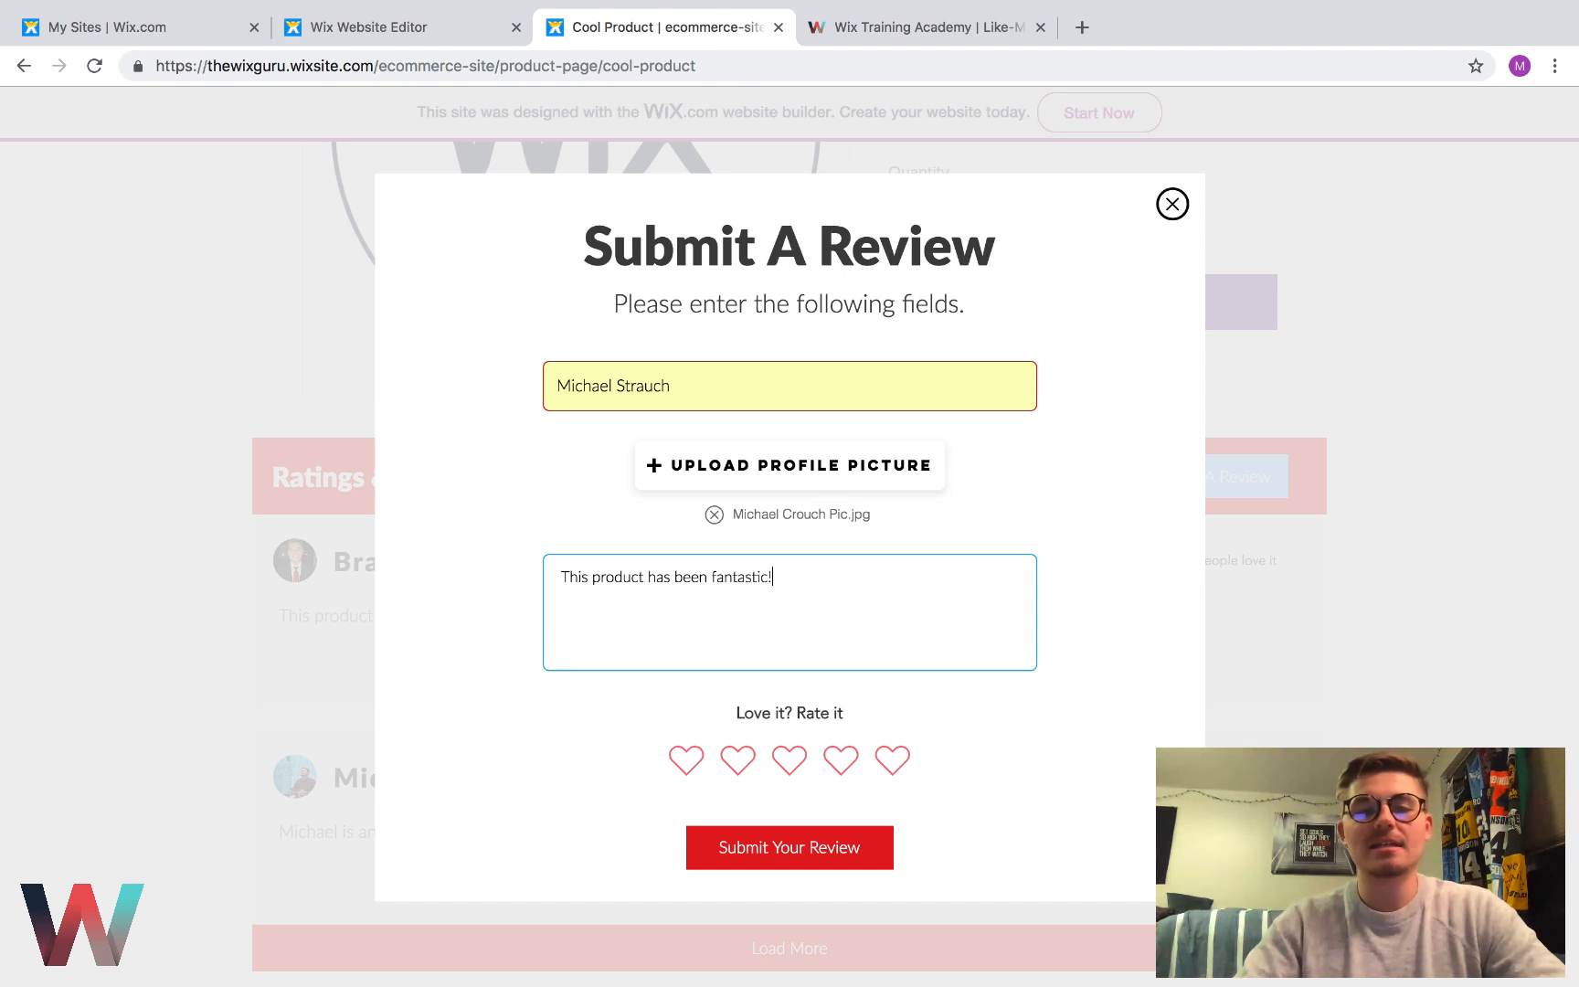
type(" Eas")
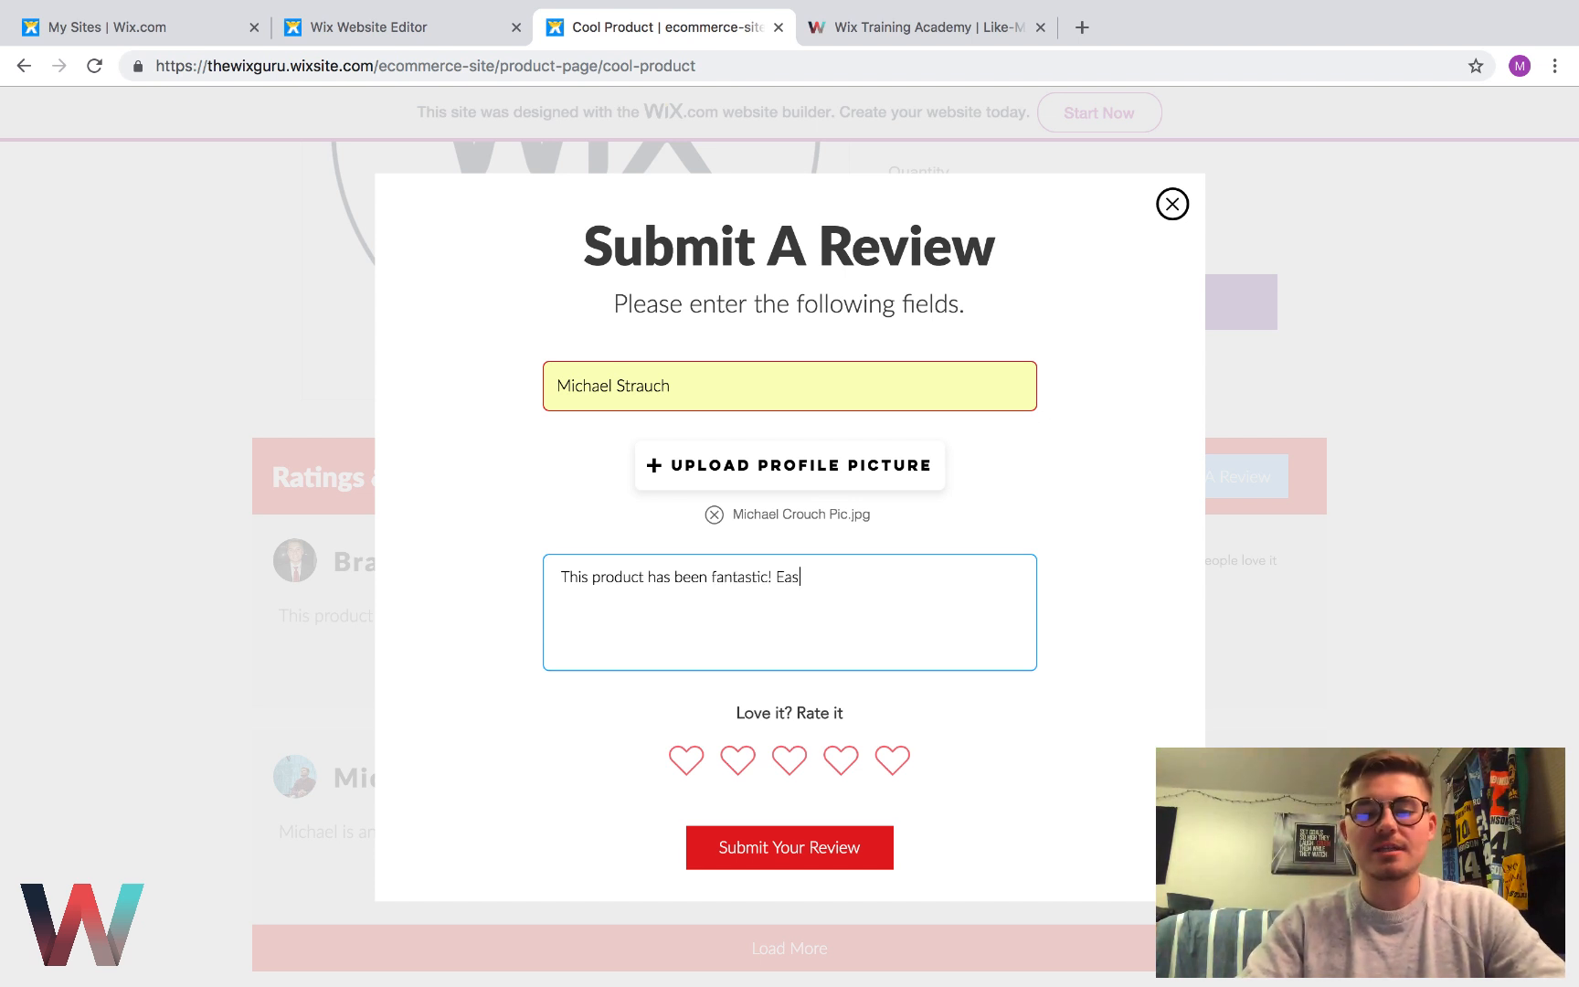
type("ily a 5 out")
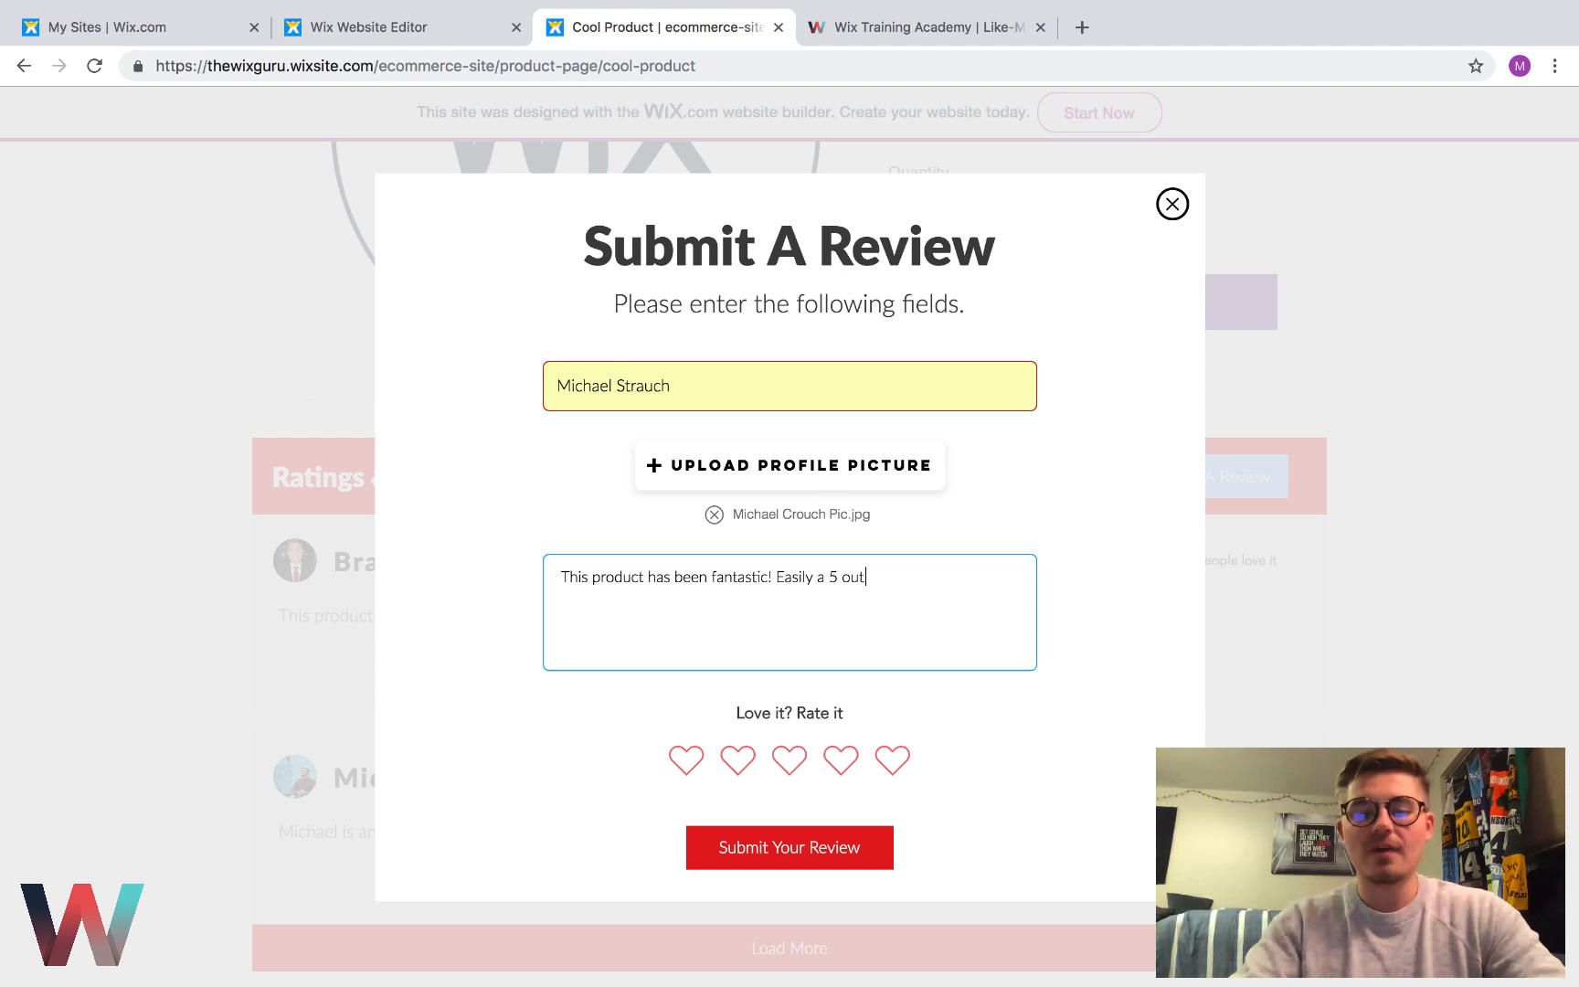
type(" of 5!")
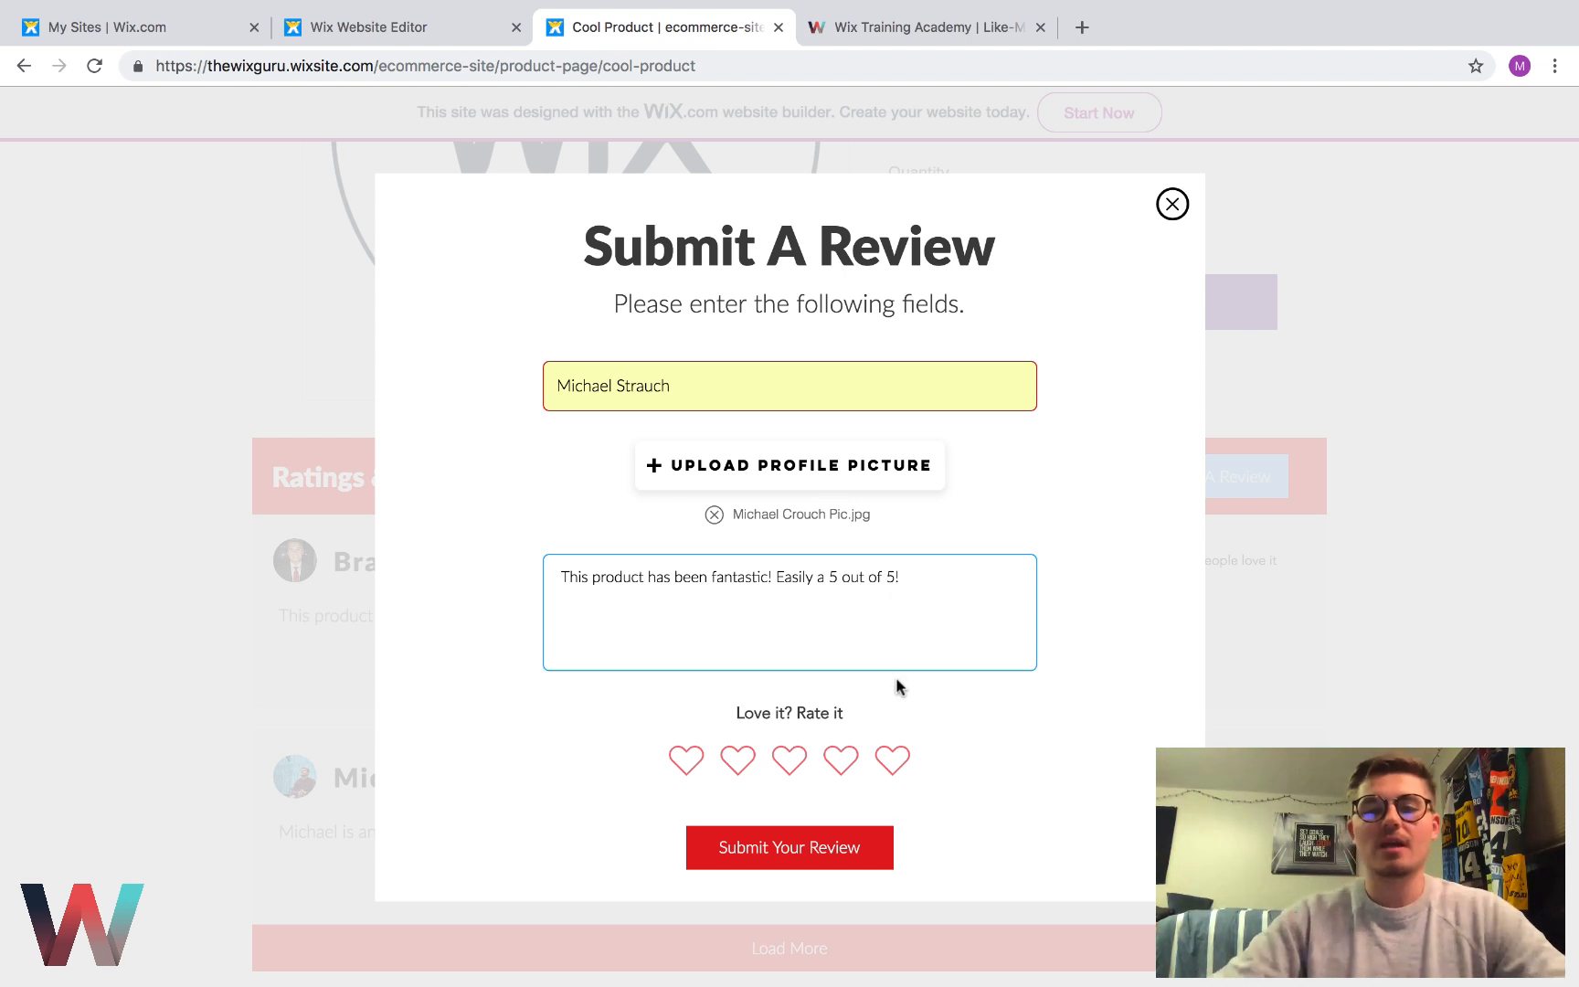
Submit the review with a five-heart rating and close the review form
left_click(893, 761)
left_click(893, 762)
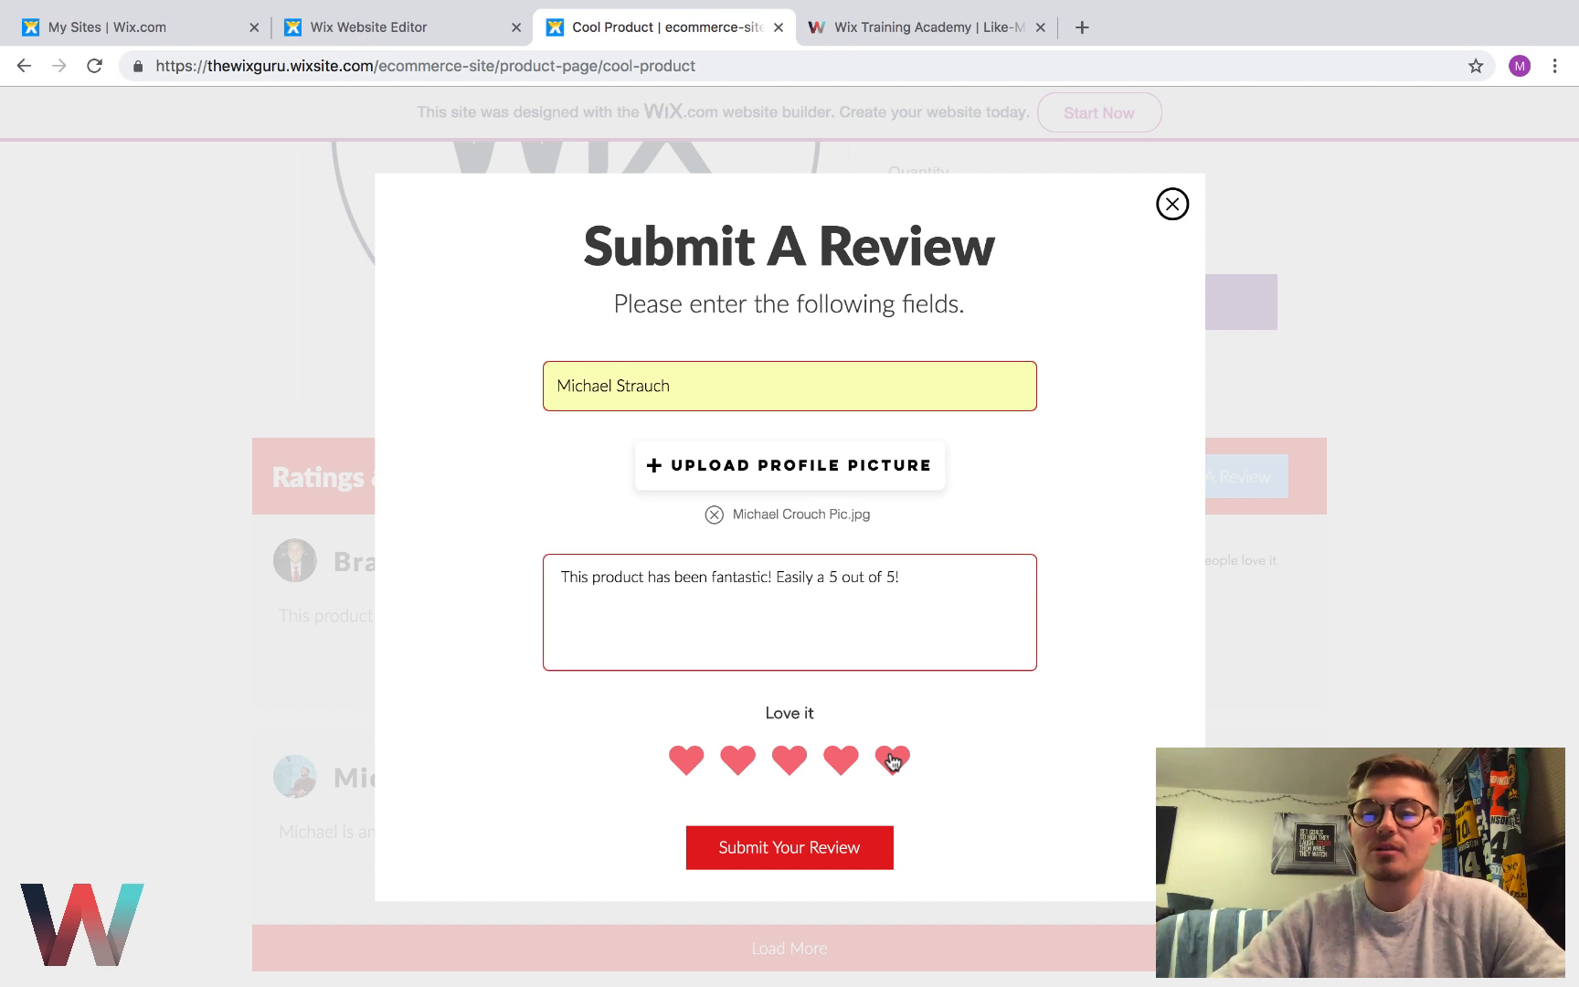
left_click(781, 869)
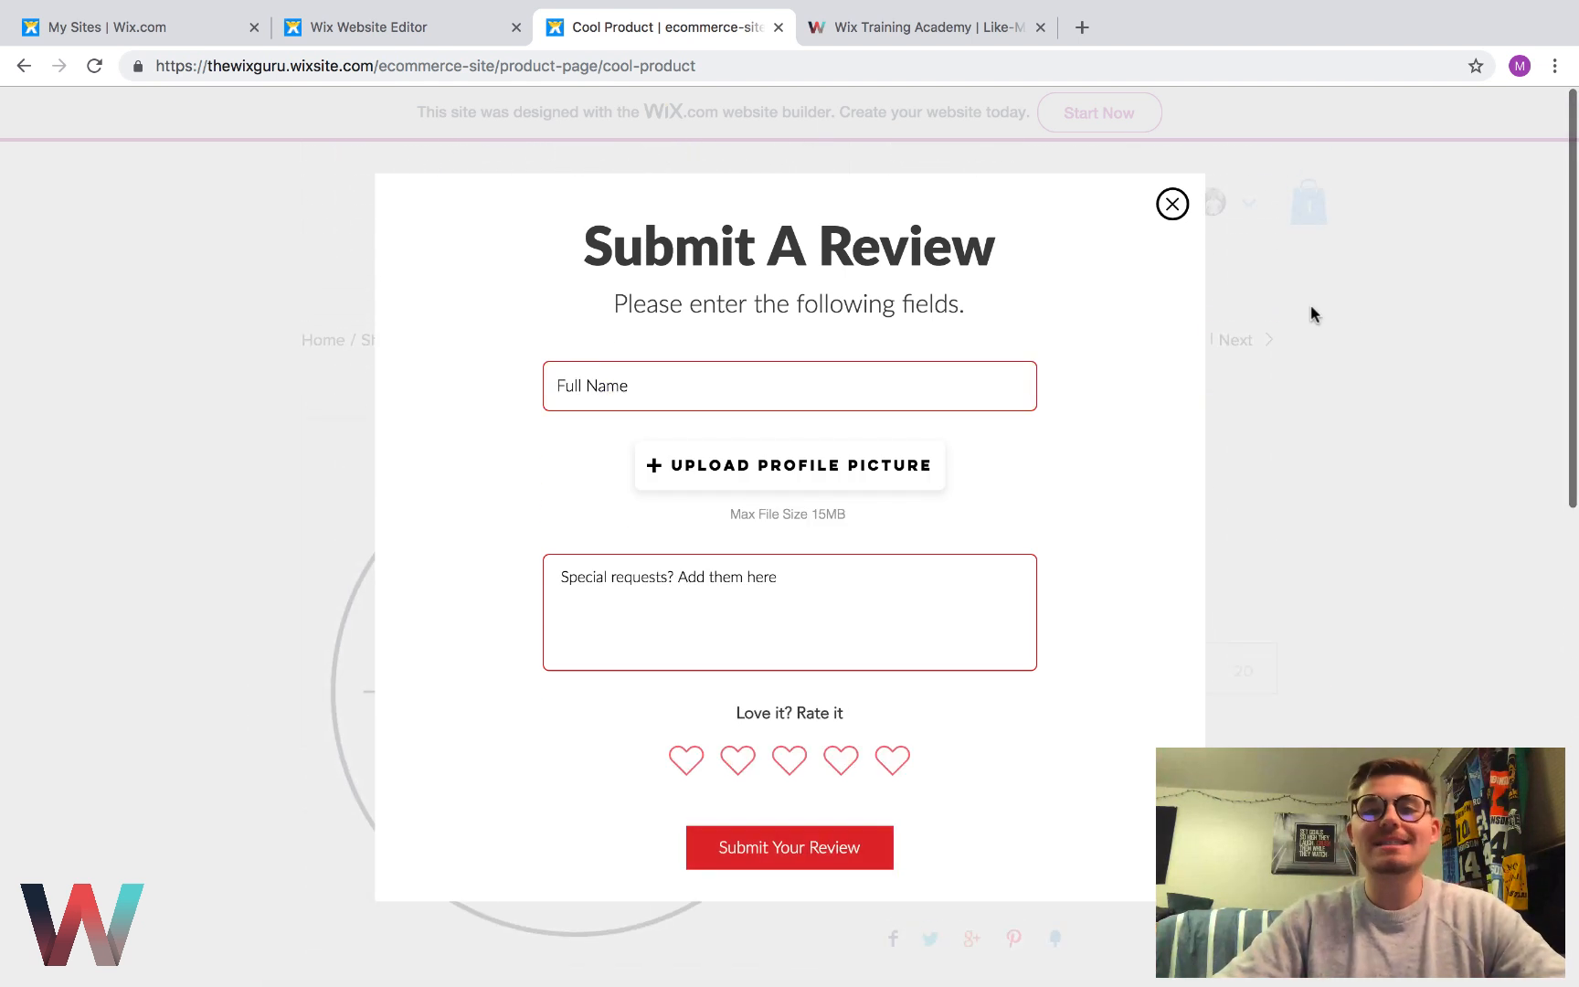
left_click(1171, 203)
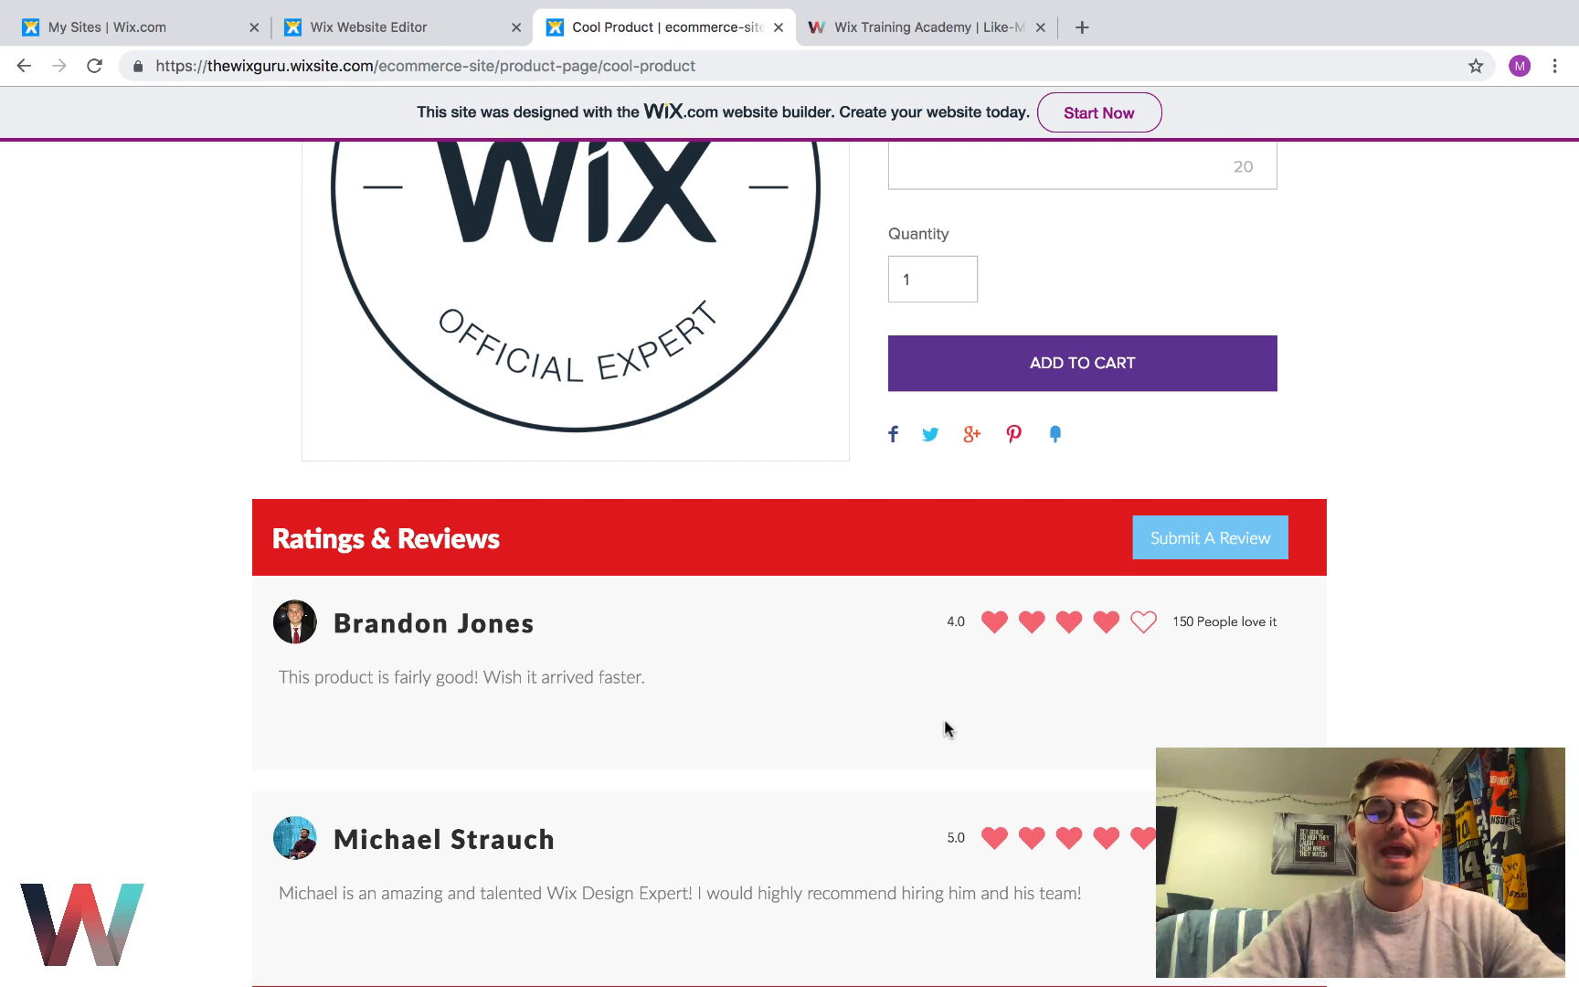
Reload the Cool Product page and check its Ratings & Reviews list for the newly submitted review
left_click(94, 65)
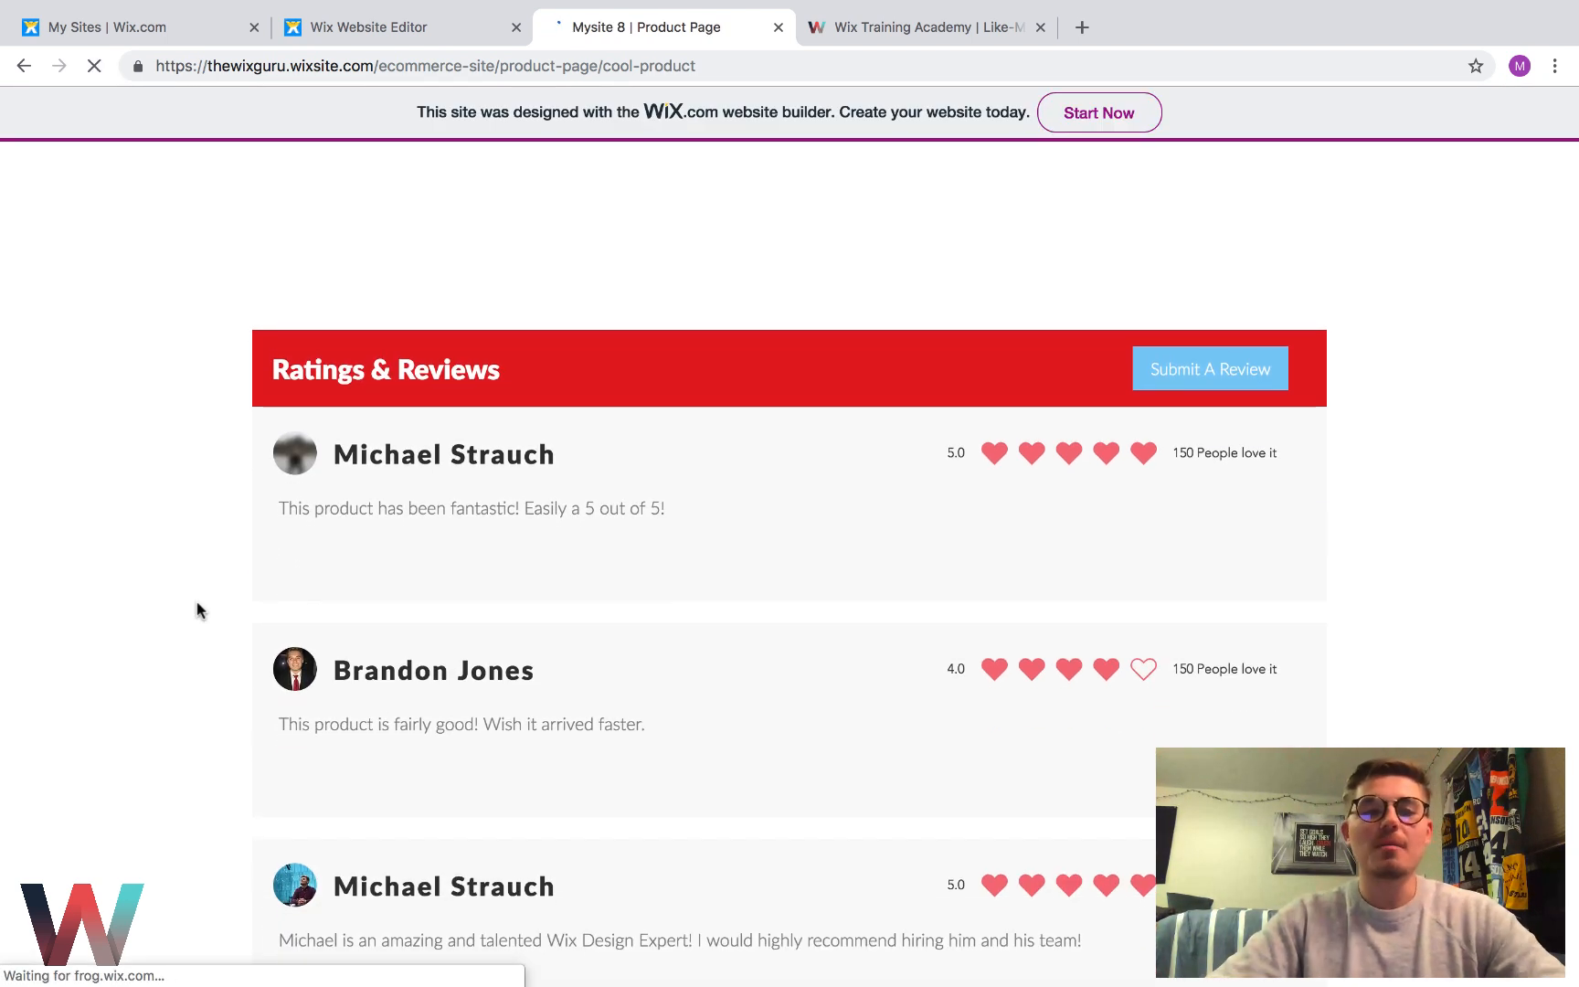
scroll(532, 560, "down", 1)
scroll(329, 541, "down", 1)
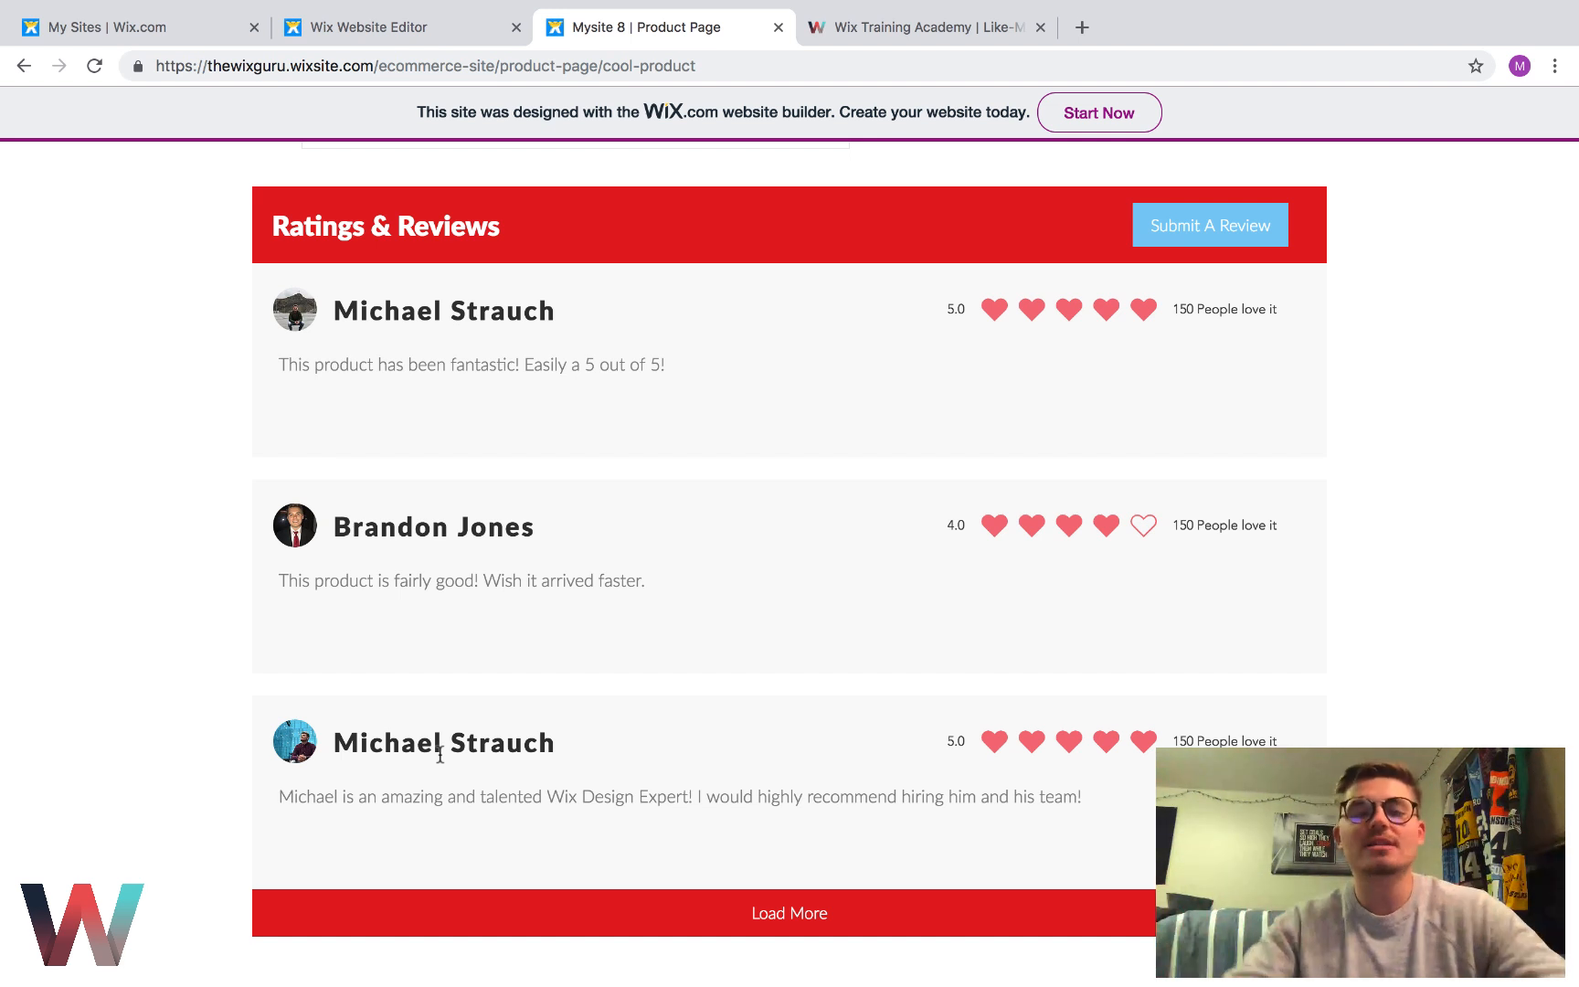
scroll(439, 755, "up", 3)
scroll(440, 755, "down", 2)
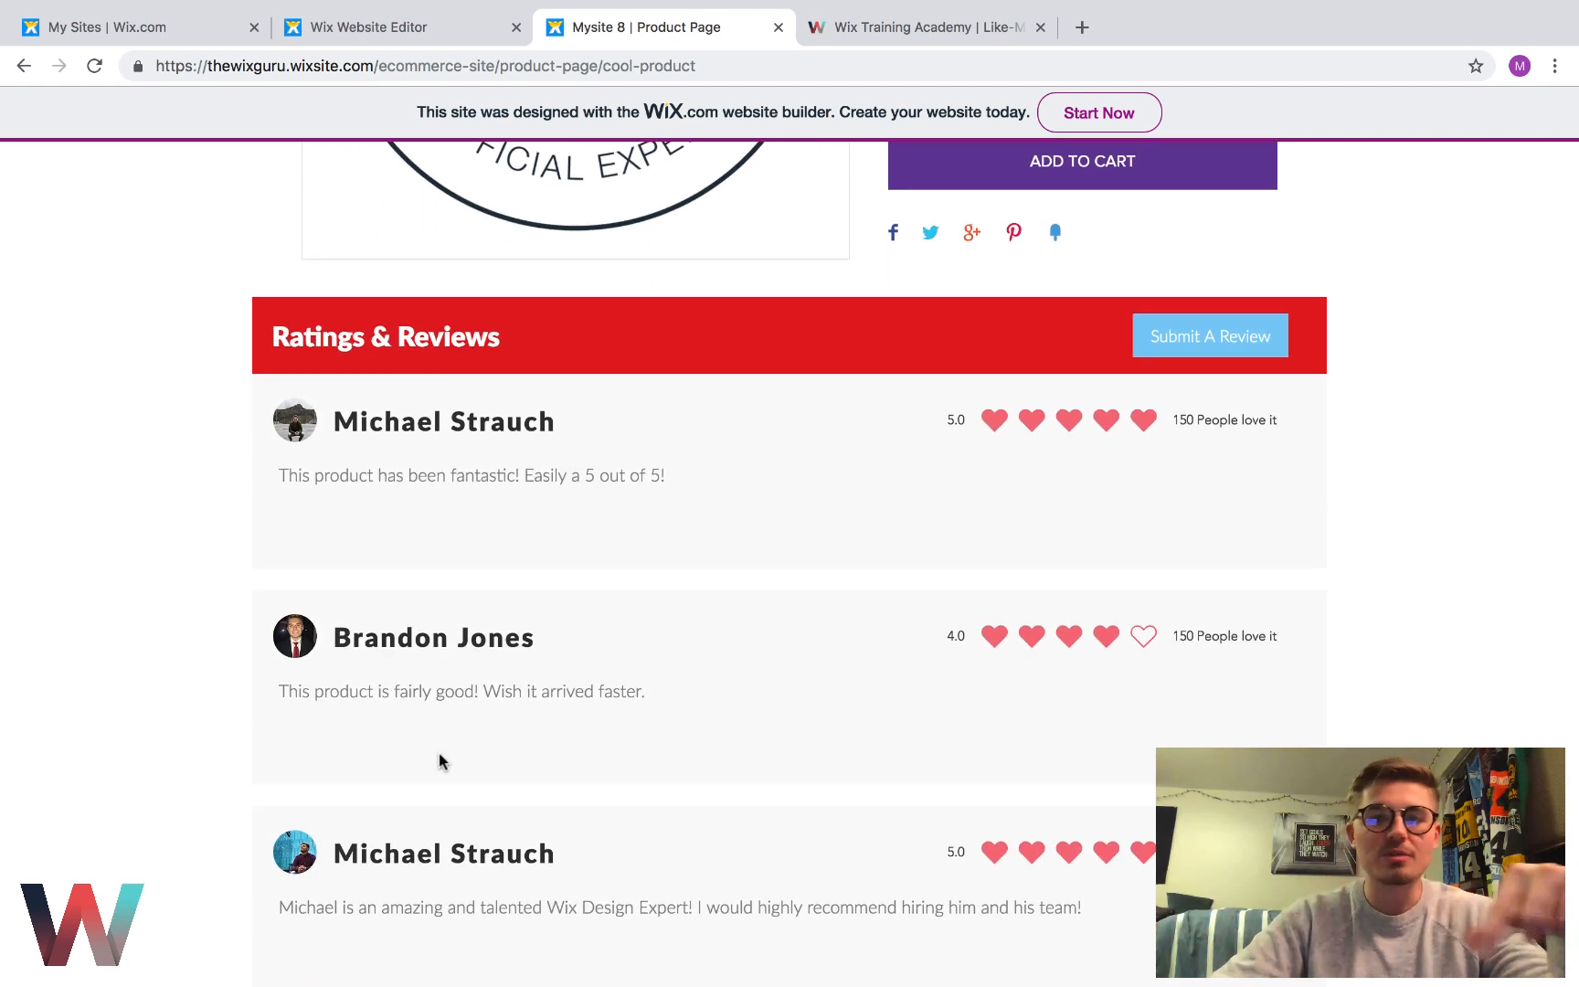
scroll(440, 759, "up", 3)
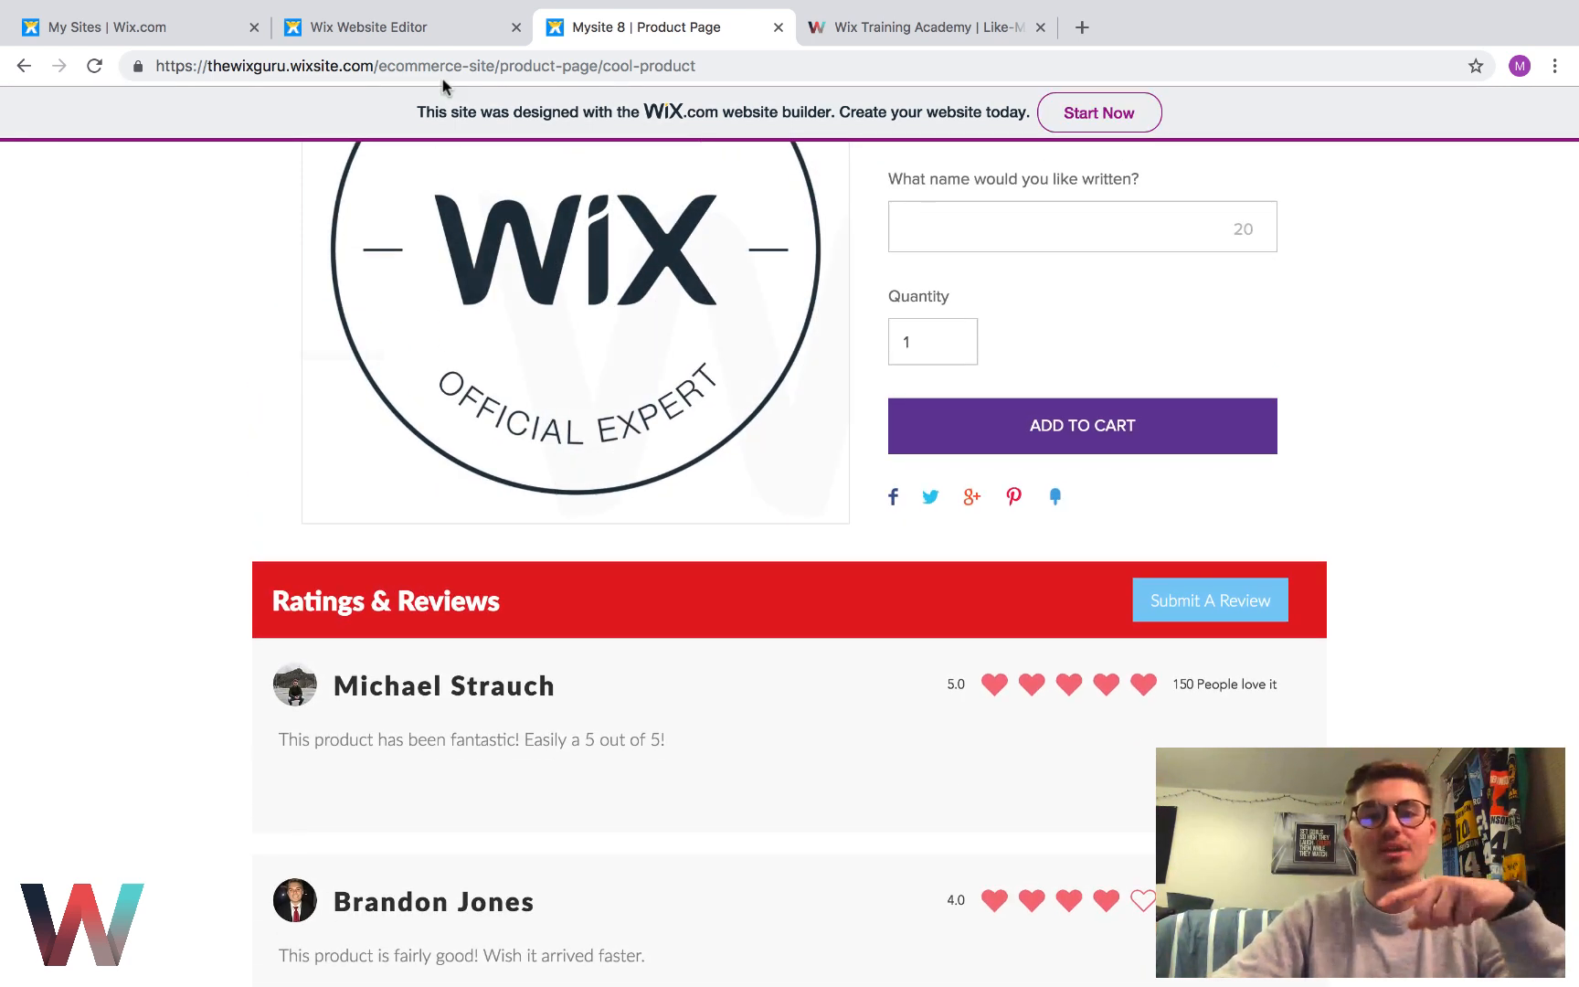
scroll(236, 512, "down", 2)
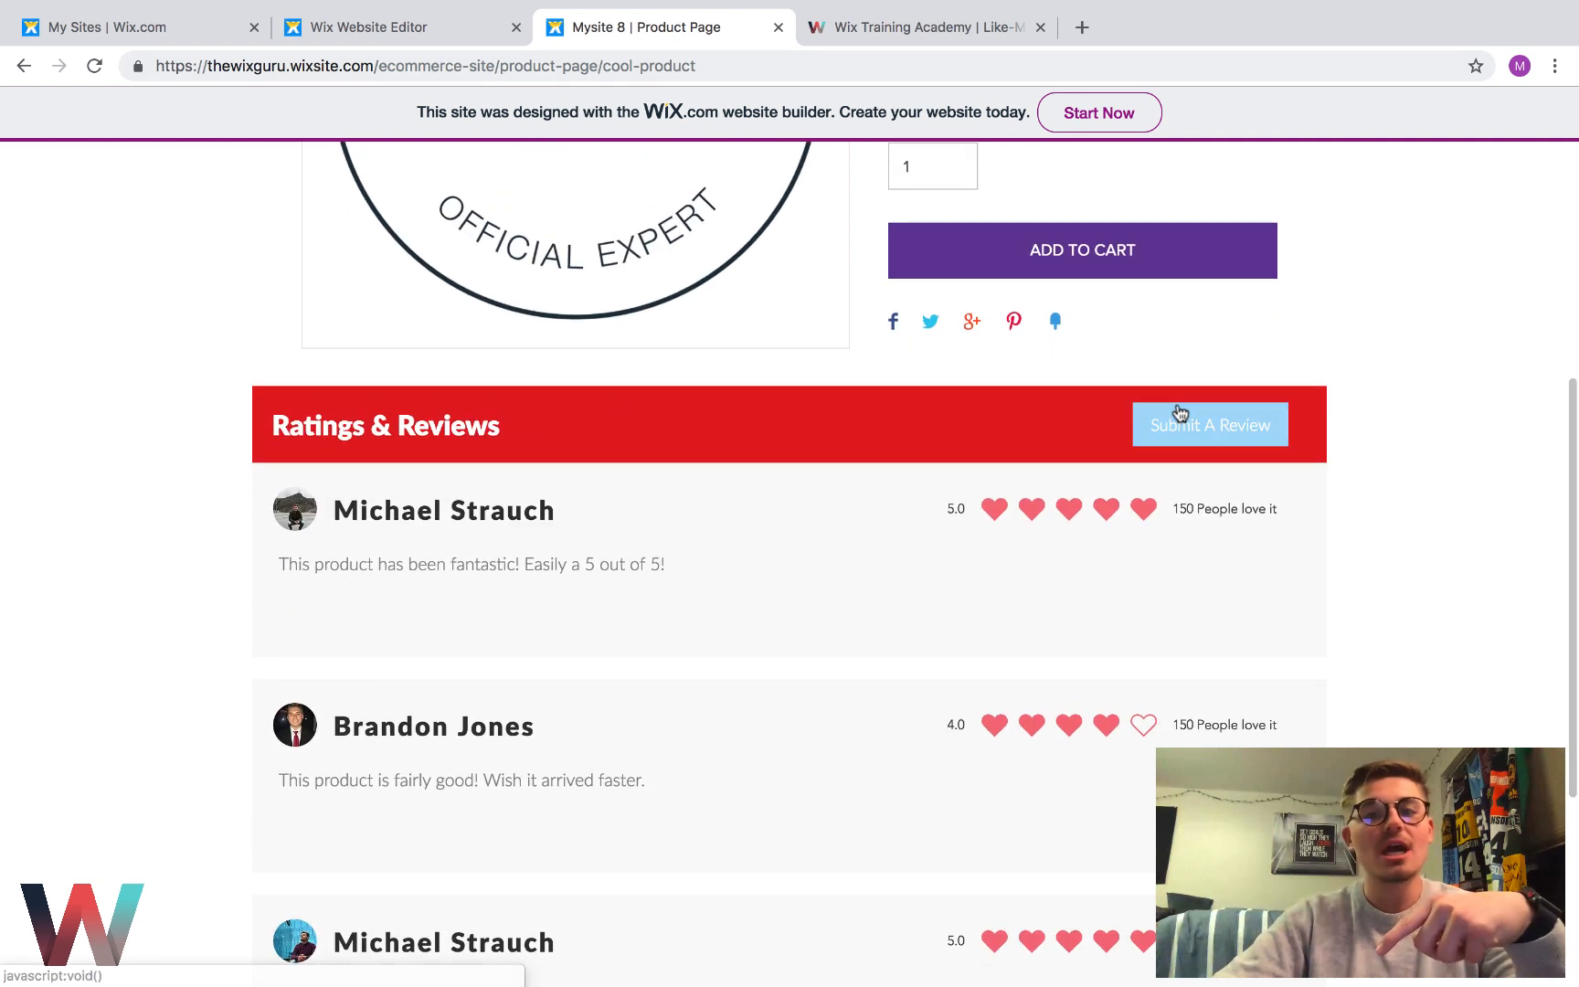
scroll(1223, 448, "up", 7)
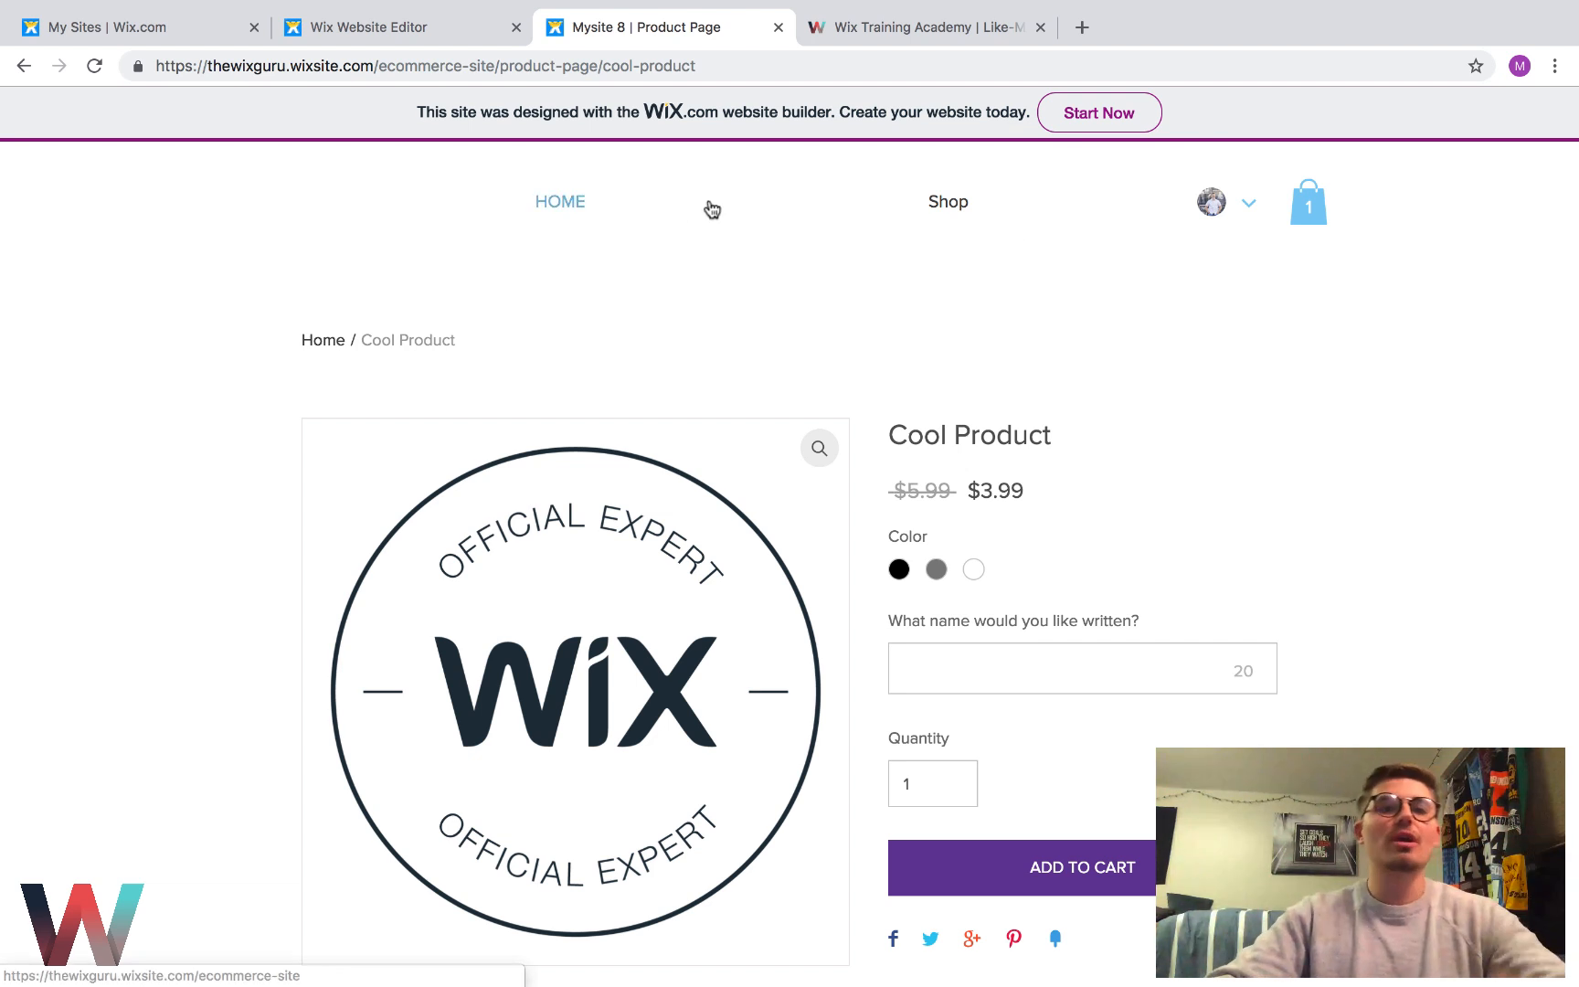
Switch to the Wix Editor, collapse the Site Structure sidebar and bring the Product Page's Ratings & Reviews section into view
left_click(364, 27)
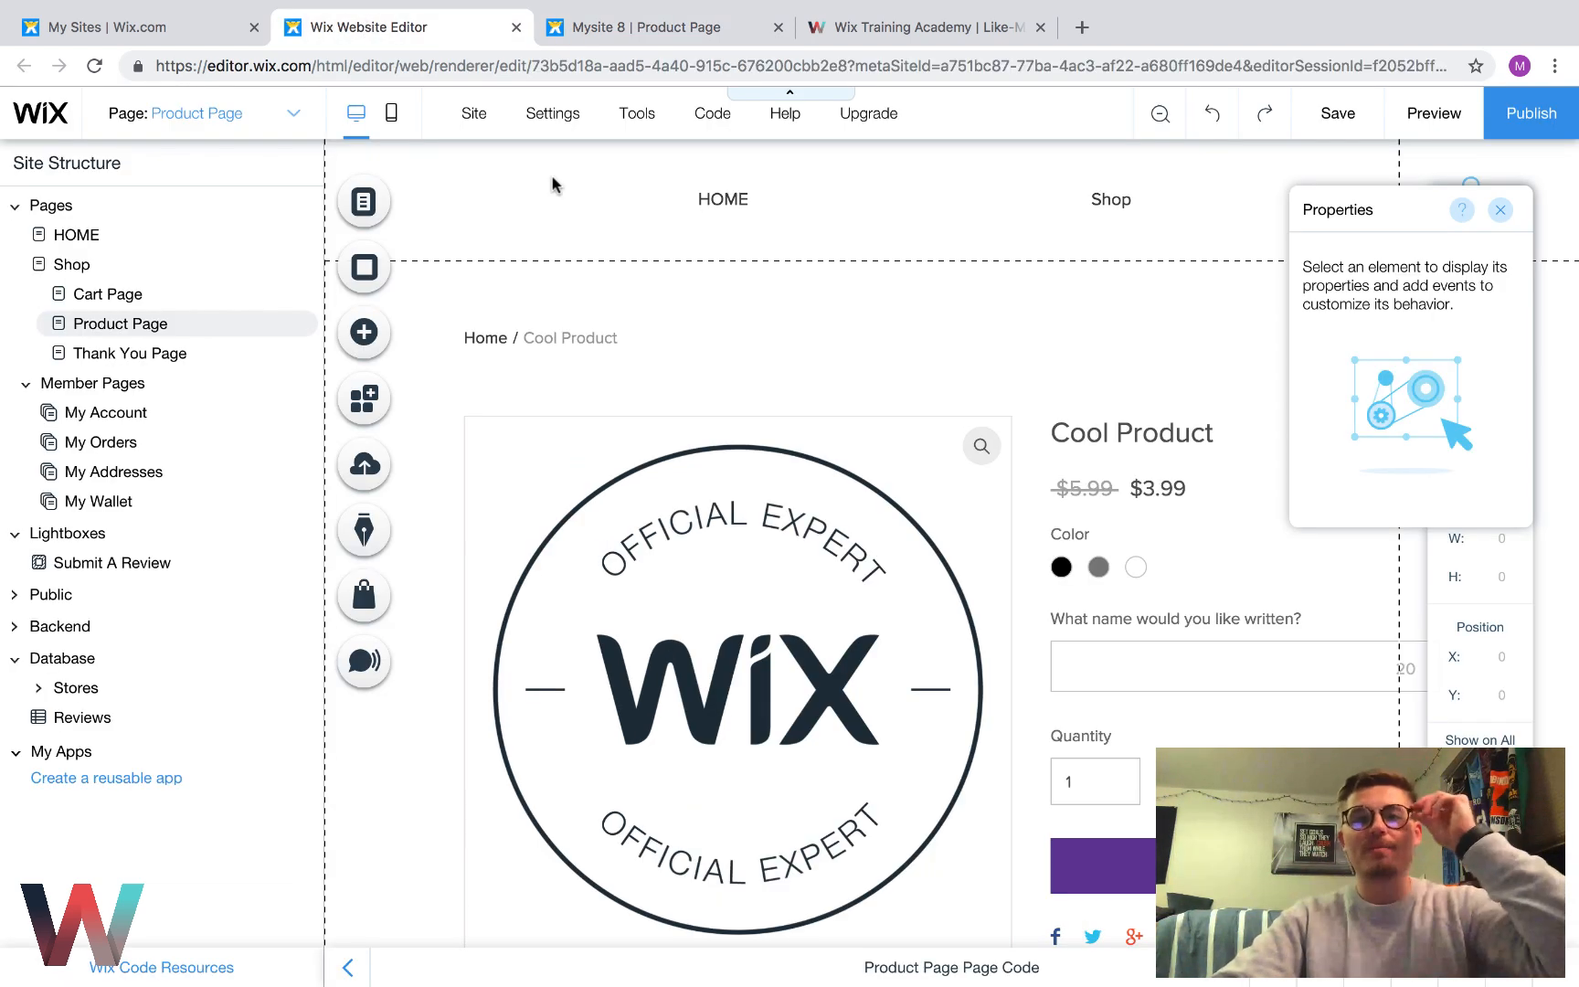
left_click(349, 969)
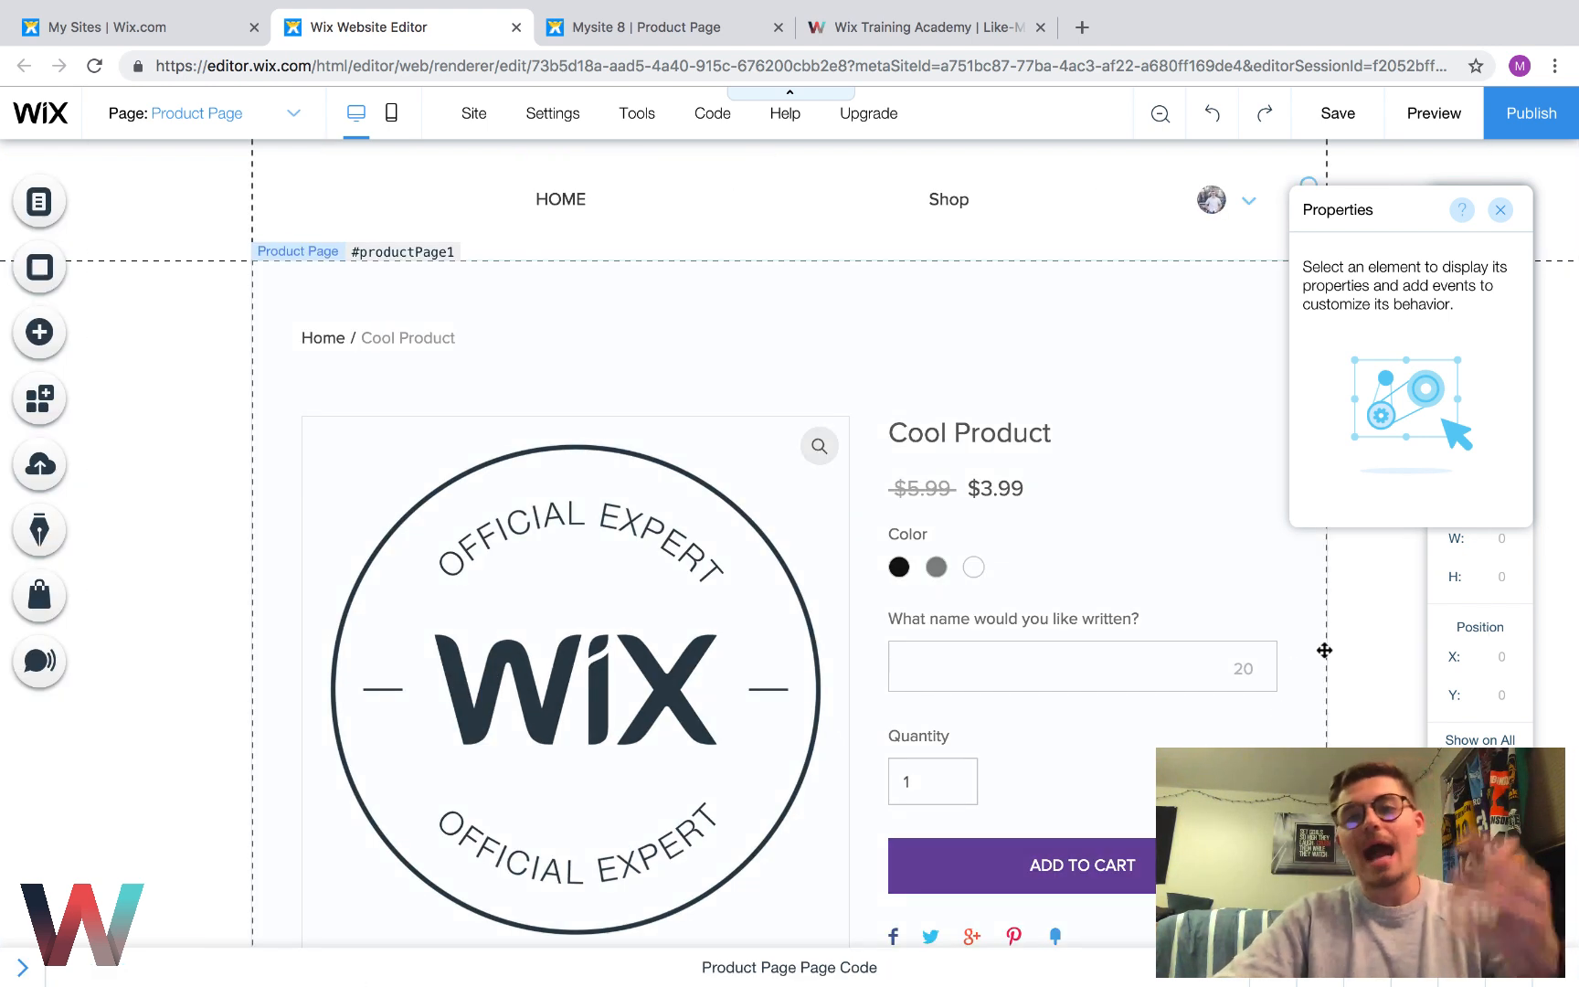
scroll(1324, 650, "down", 3)
scroll(1324, 650, "down", 4)
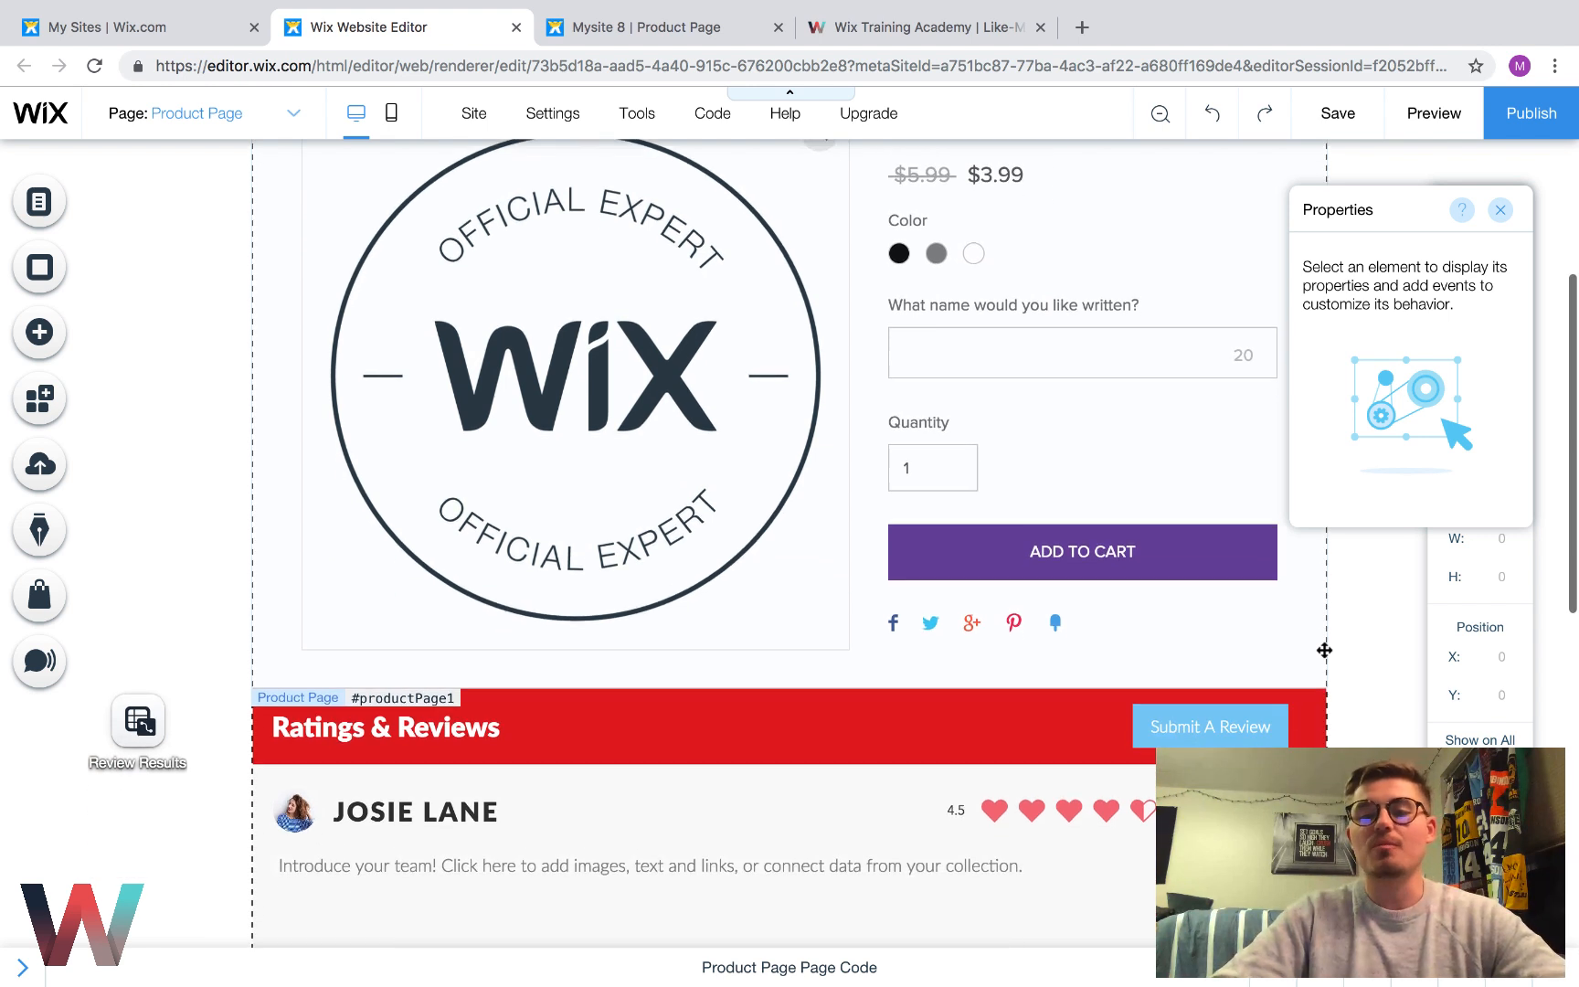
Inspect the red box behind the Ratings & Reviews header and view the box styles available to add
left_click(626, 504)
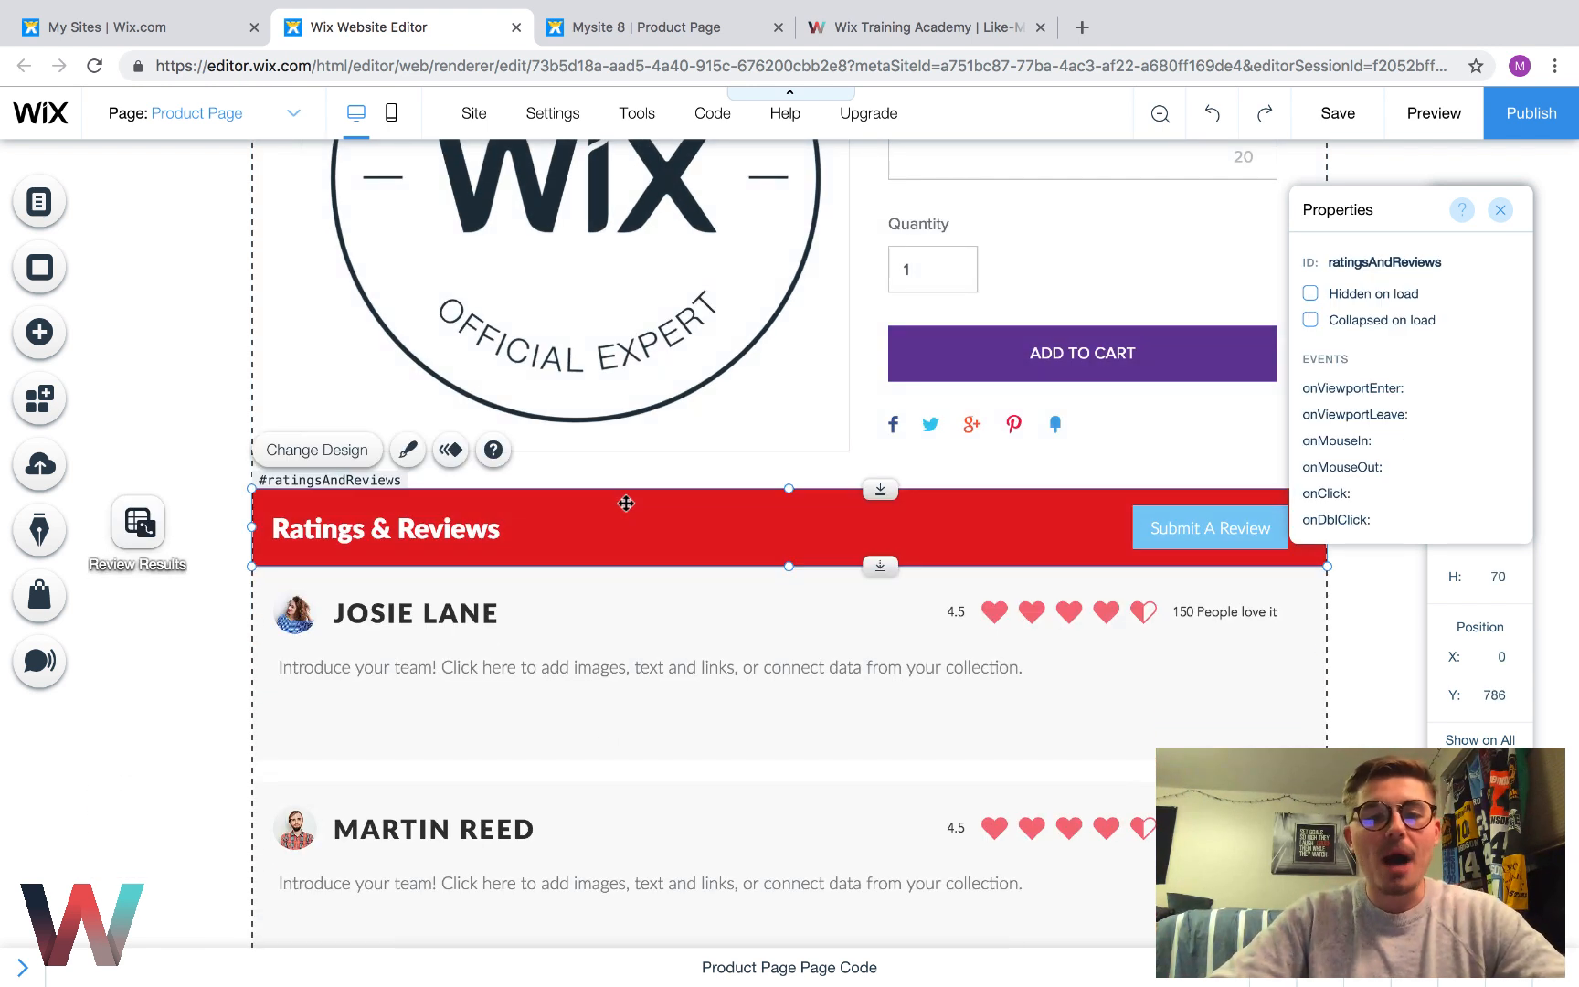
left_click(36, 336)
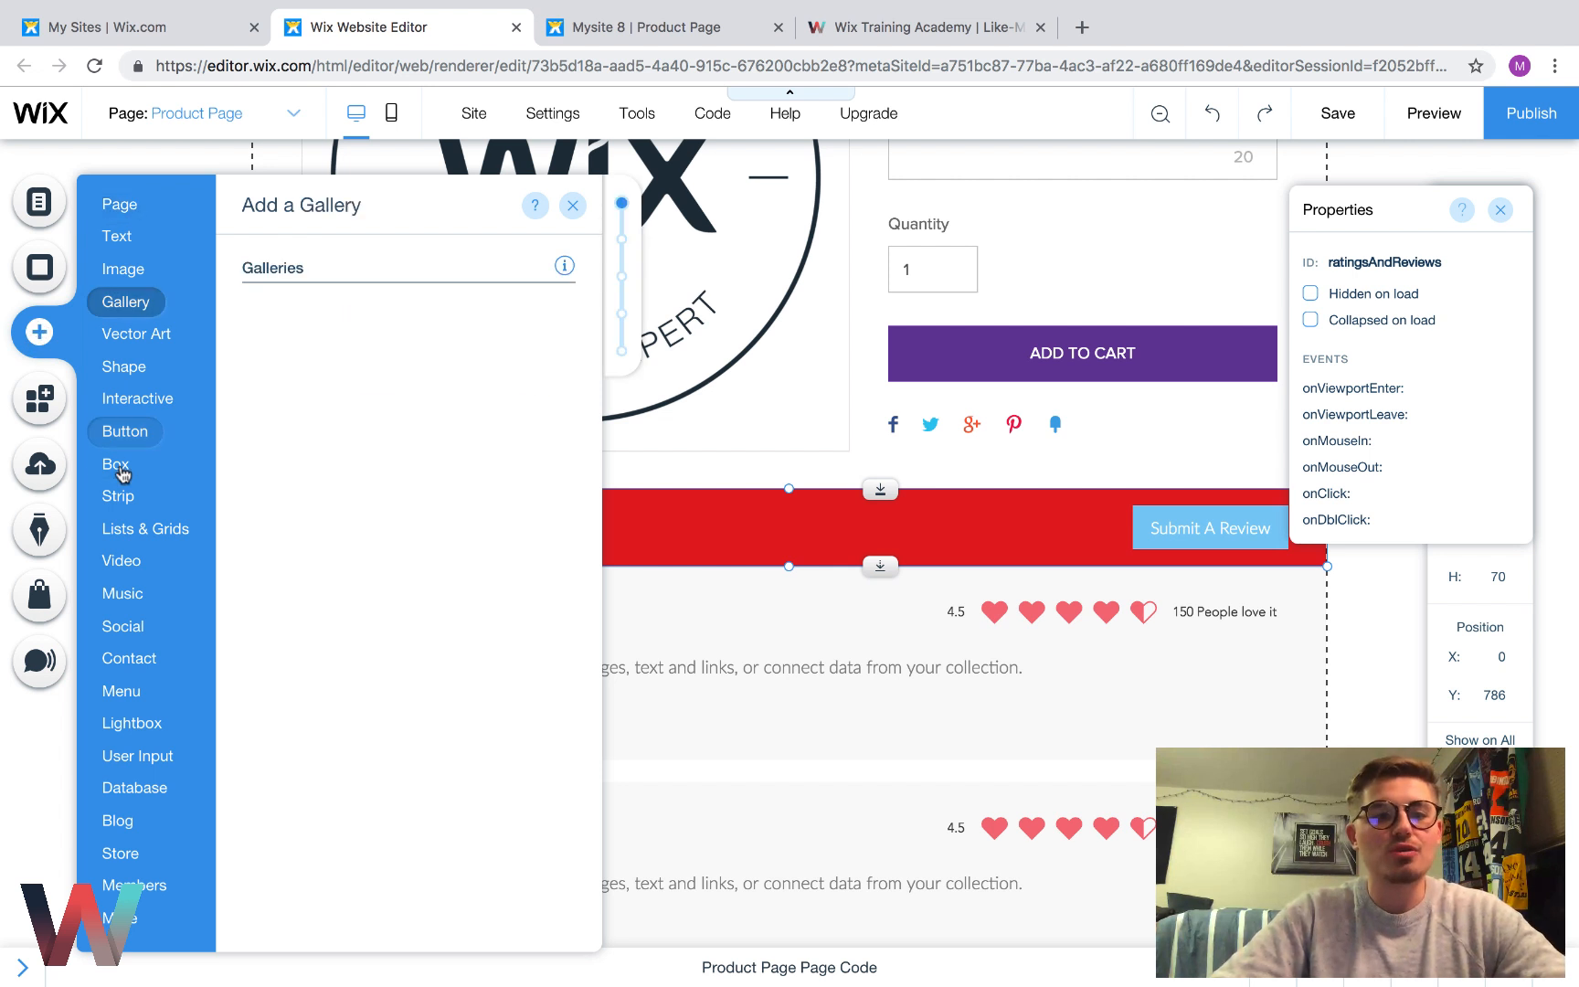
mouse_move(119, 473)
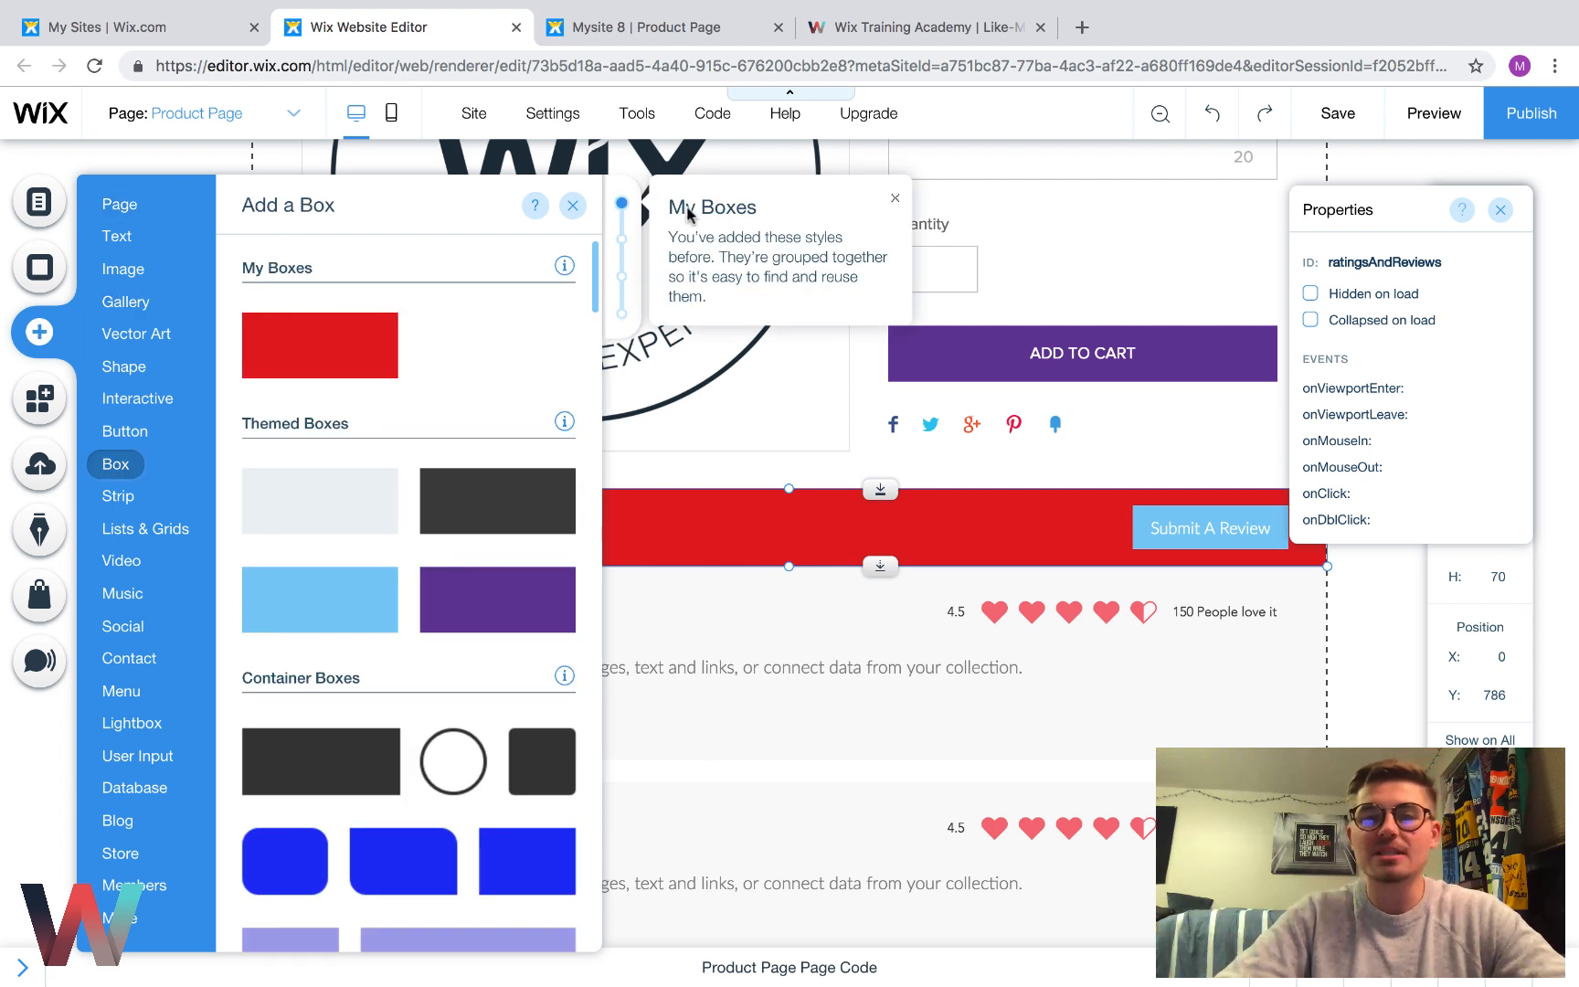
left_click(573, 206)
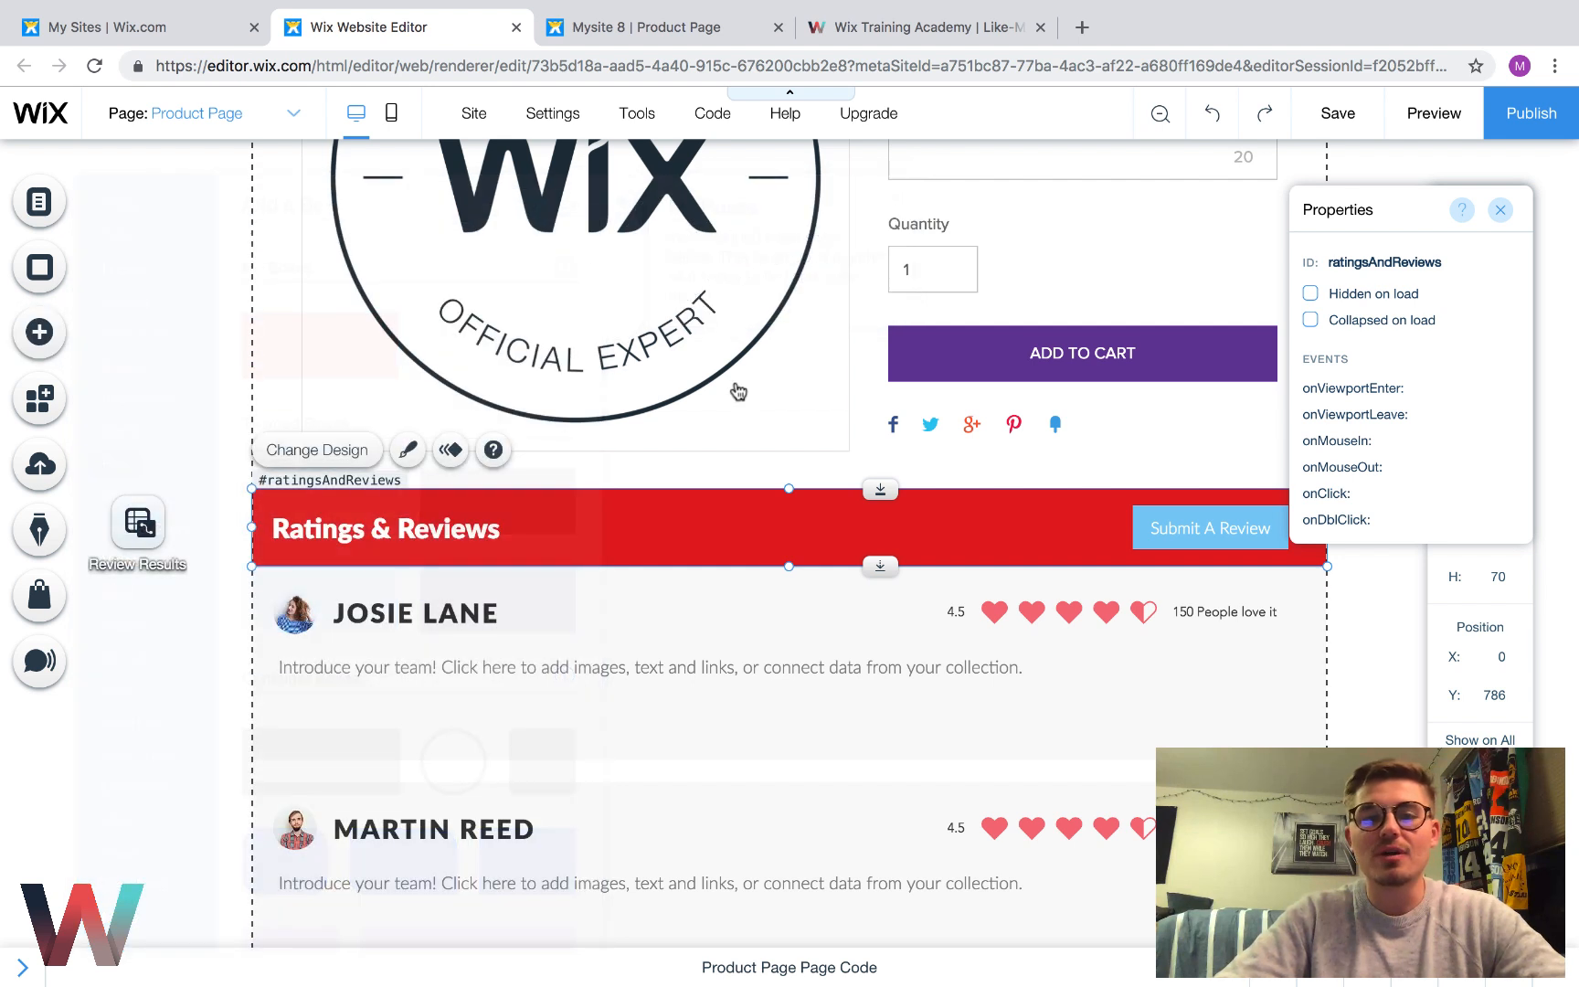
Inspect the Ratings & Reviews title text and view the themed text styles available to add
left_click(380, 526)
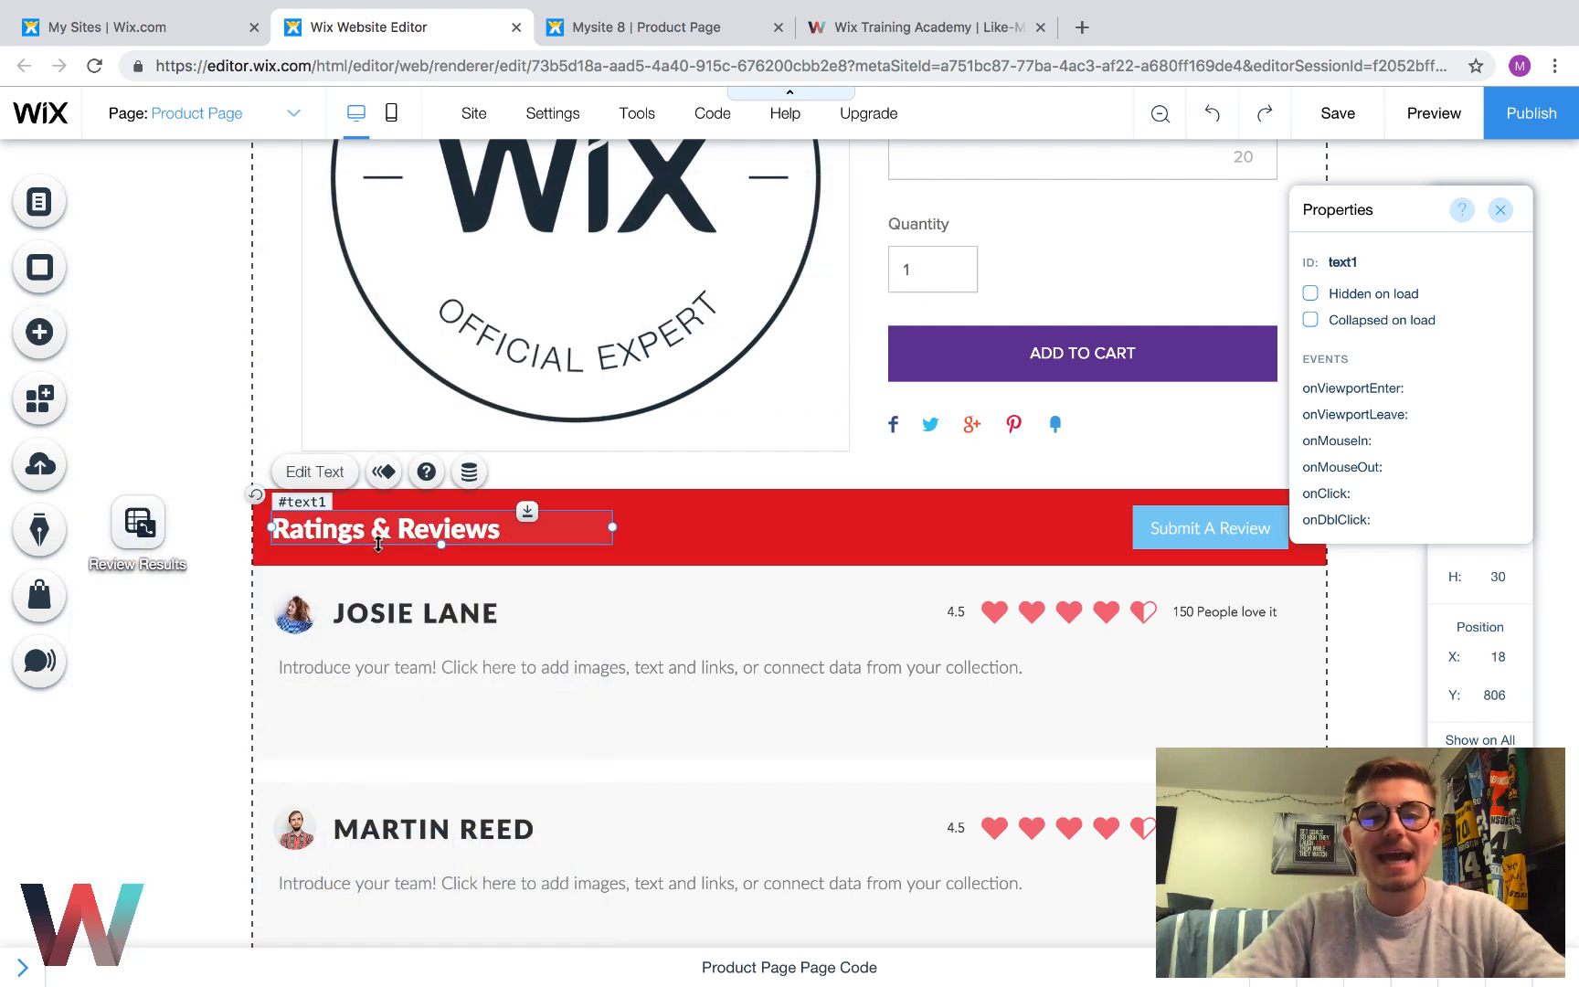
left_click(48, 351)
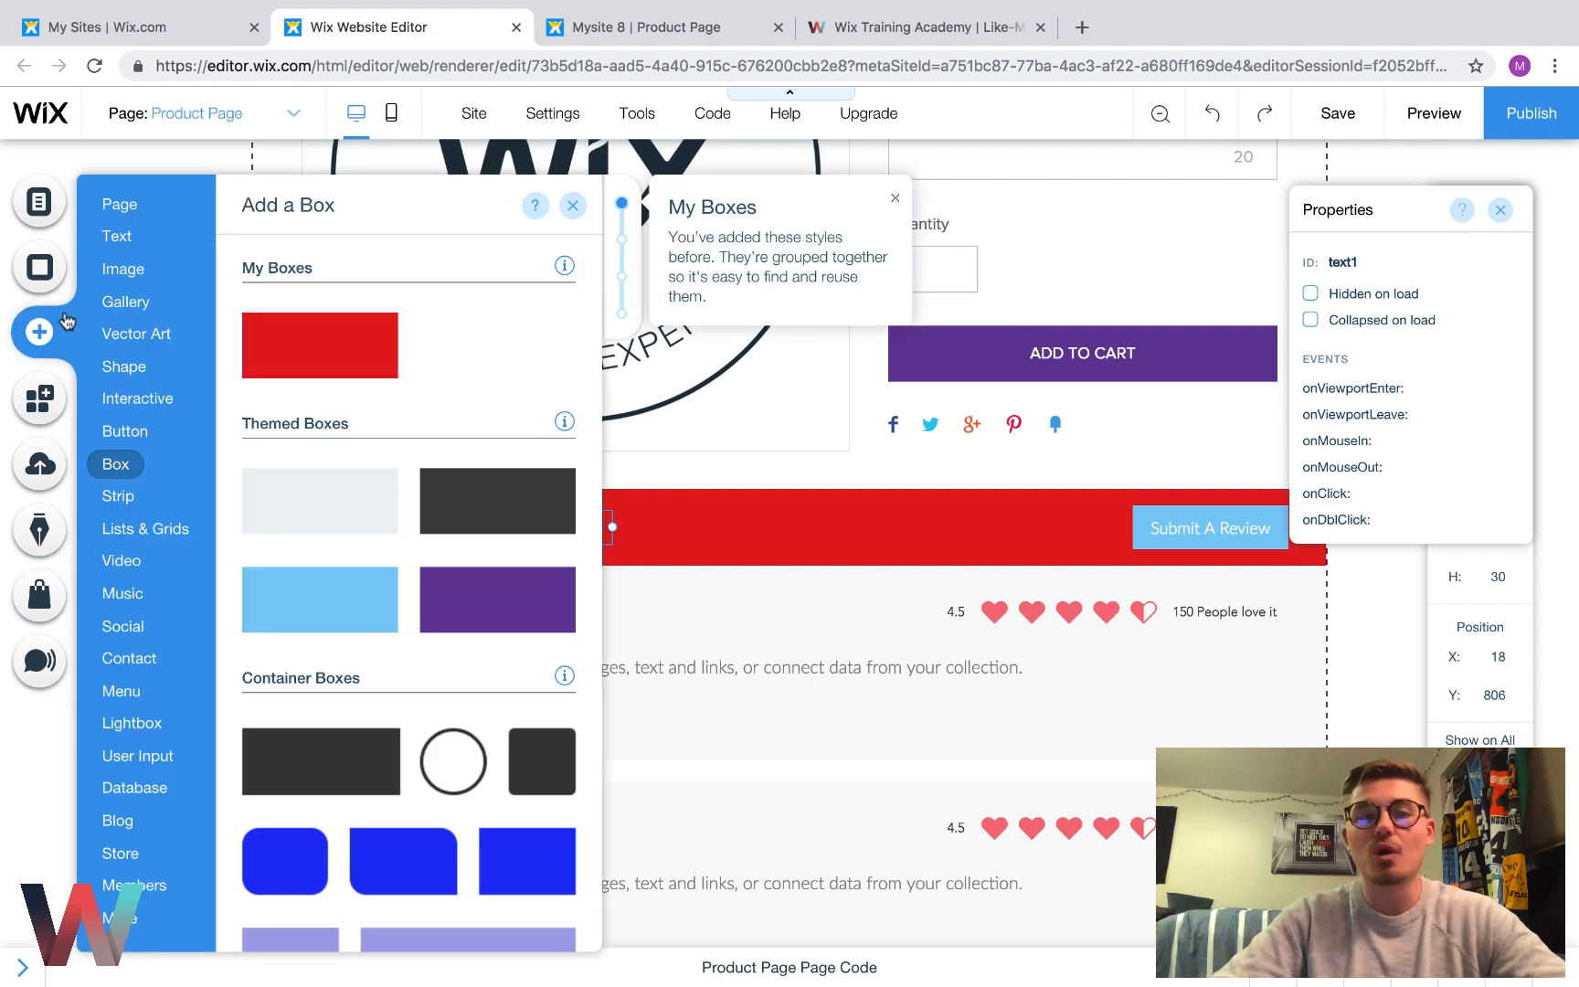
left_click(112, 238)
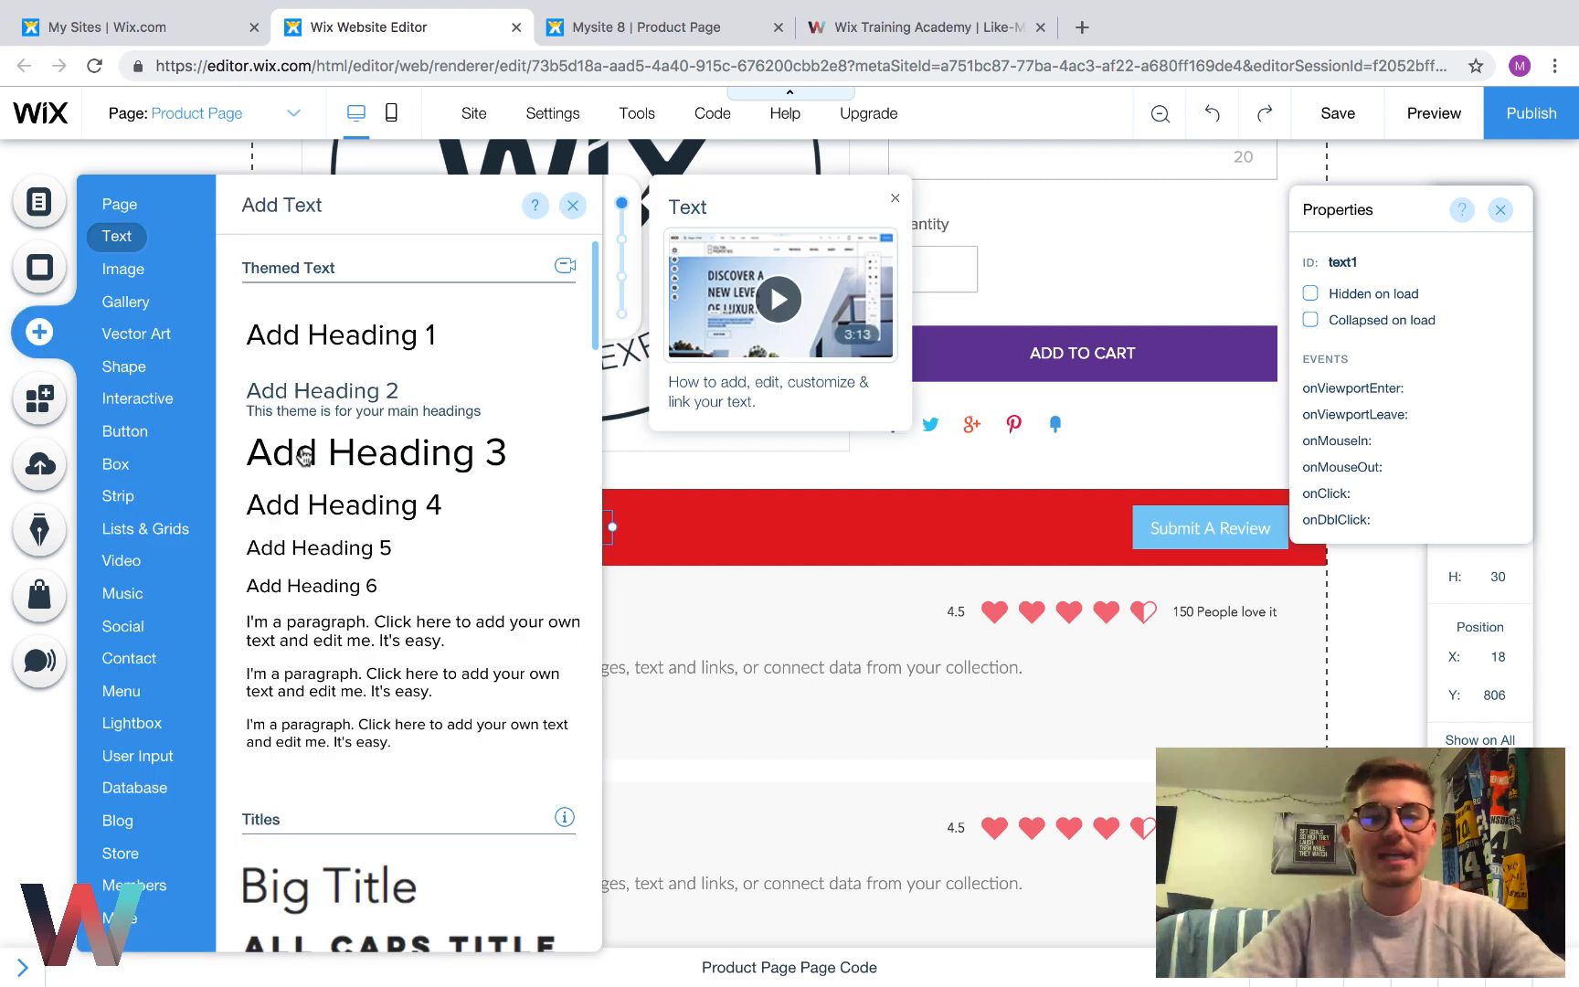
left_click(572, 204)
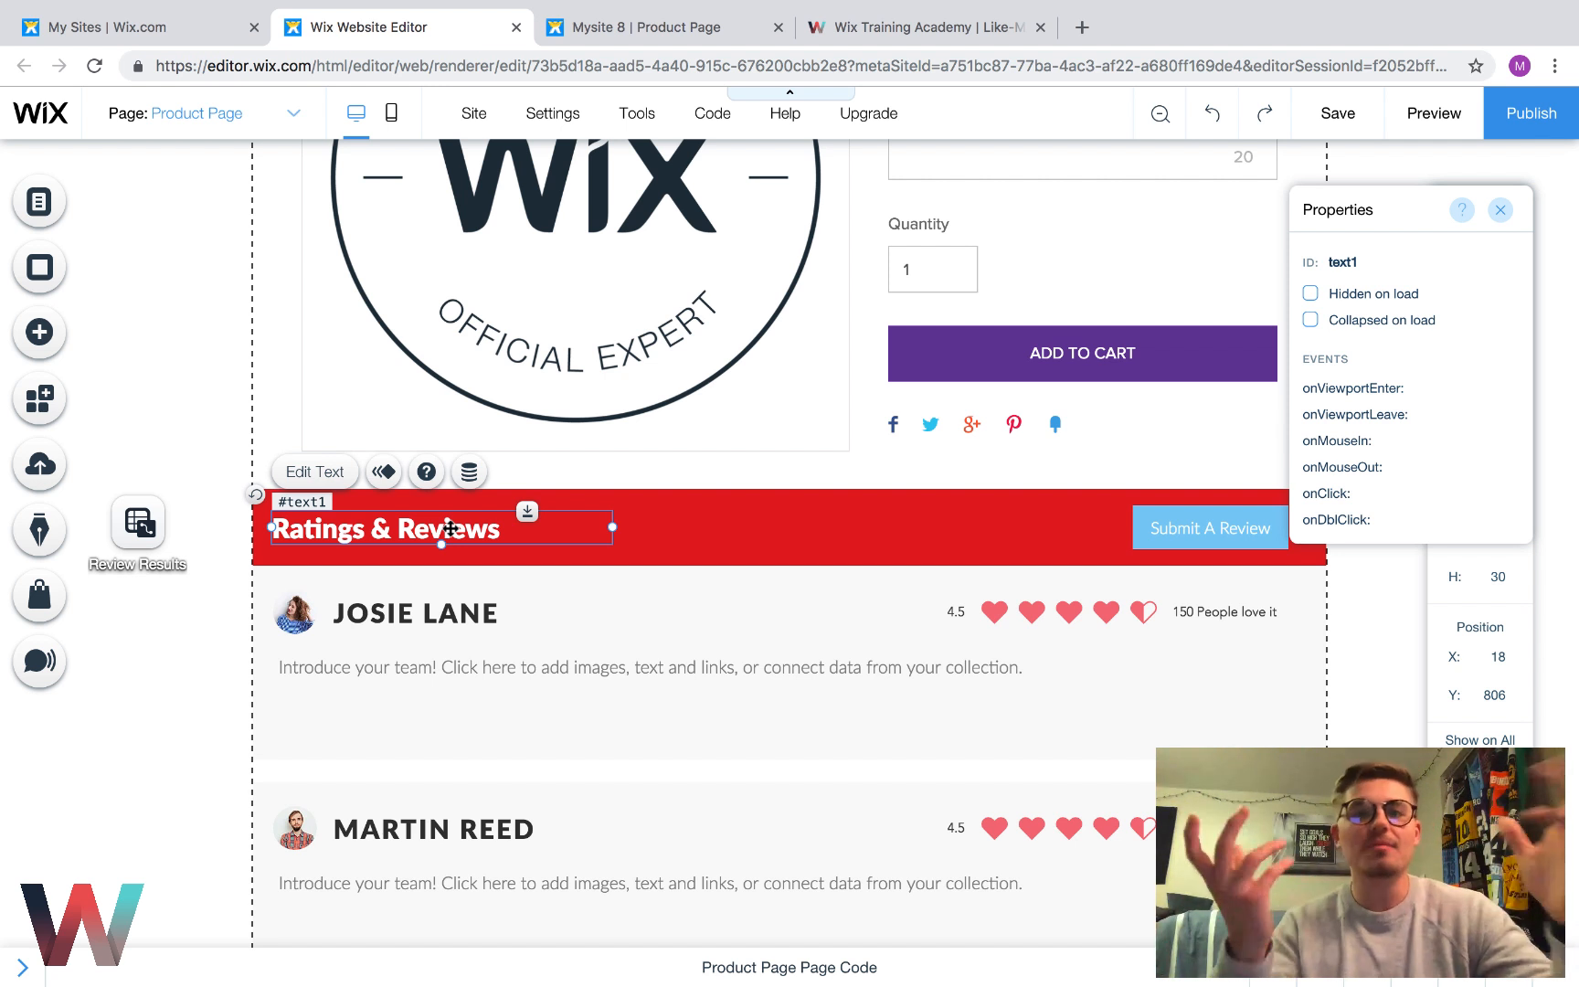
Inspect the Submit A Review button and view the button styles available to add
scroll(1355, 745, "down", 1)
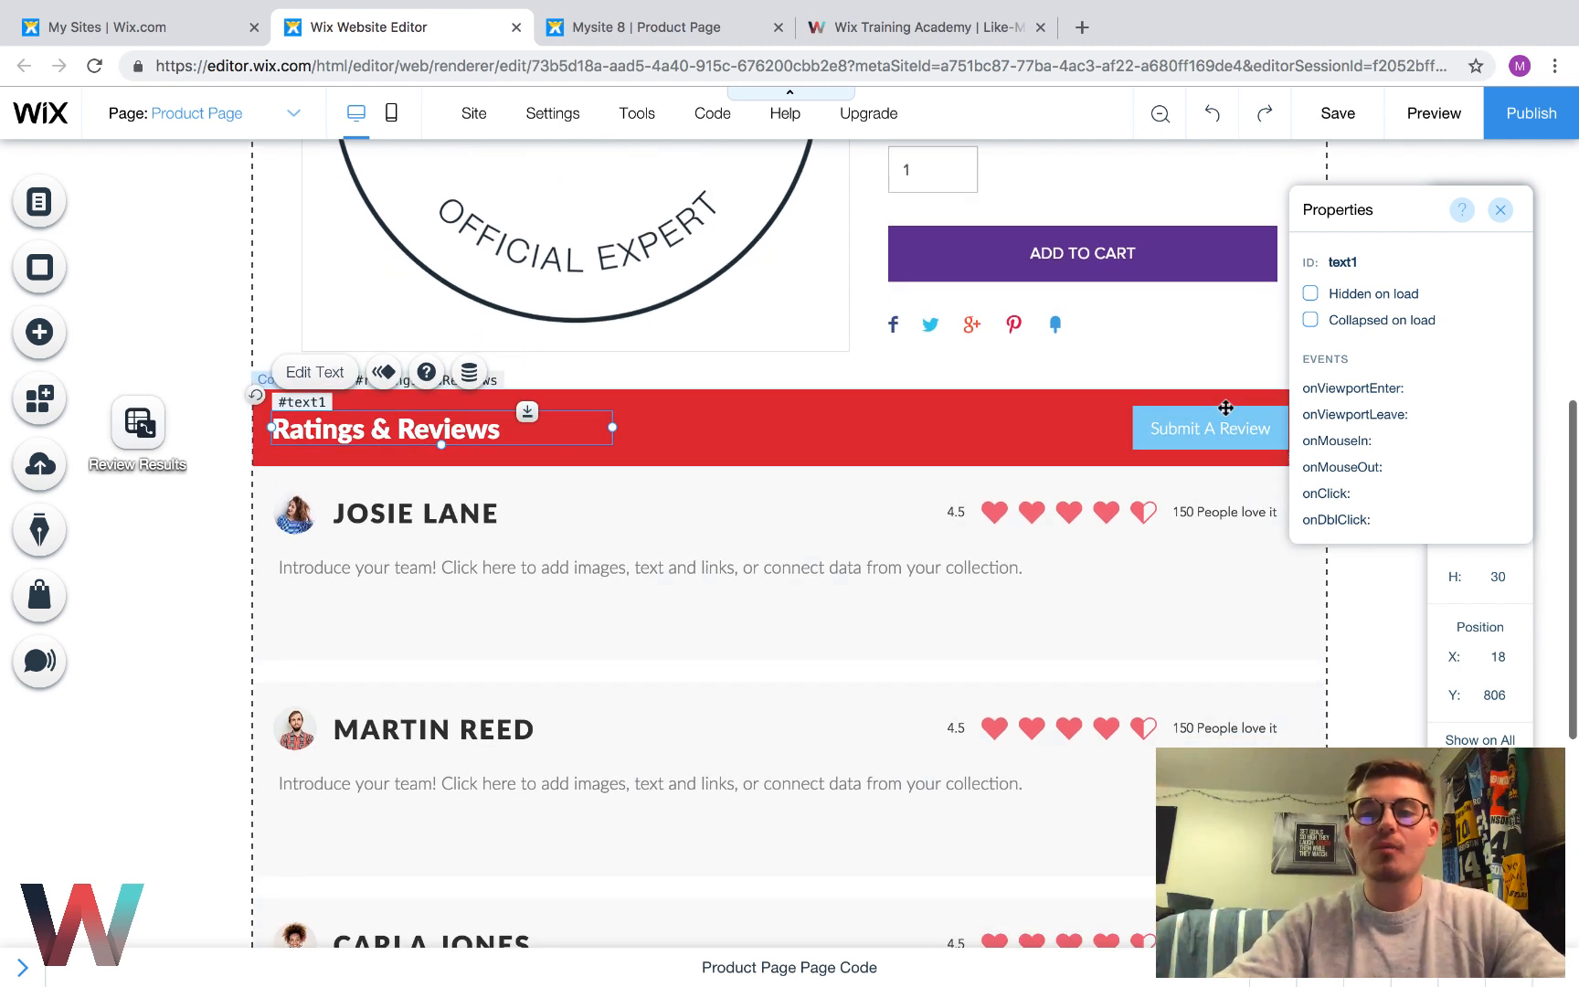
left_click(1185, 426)
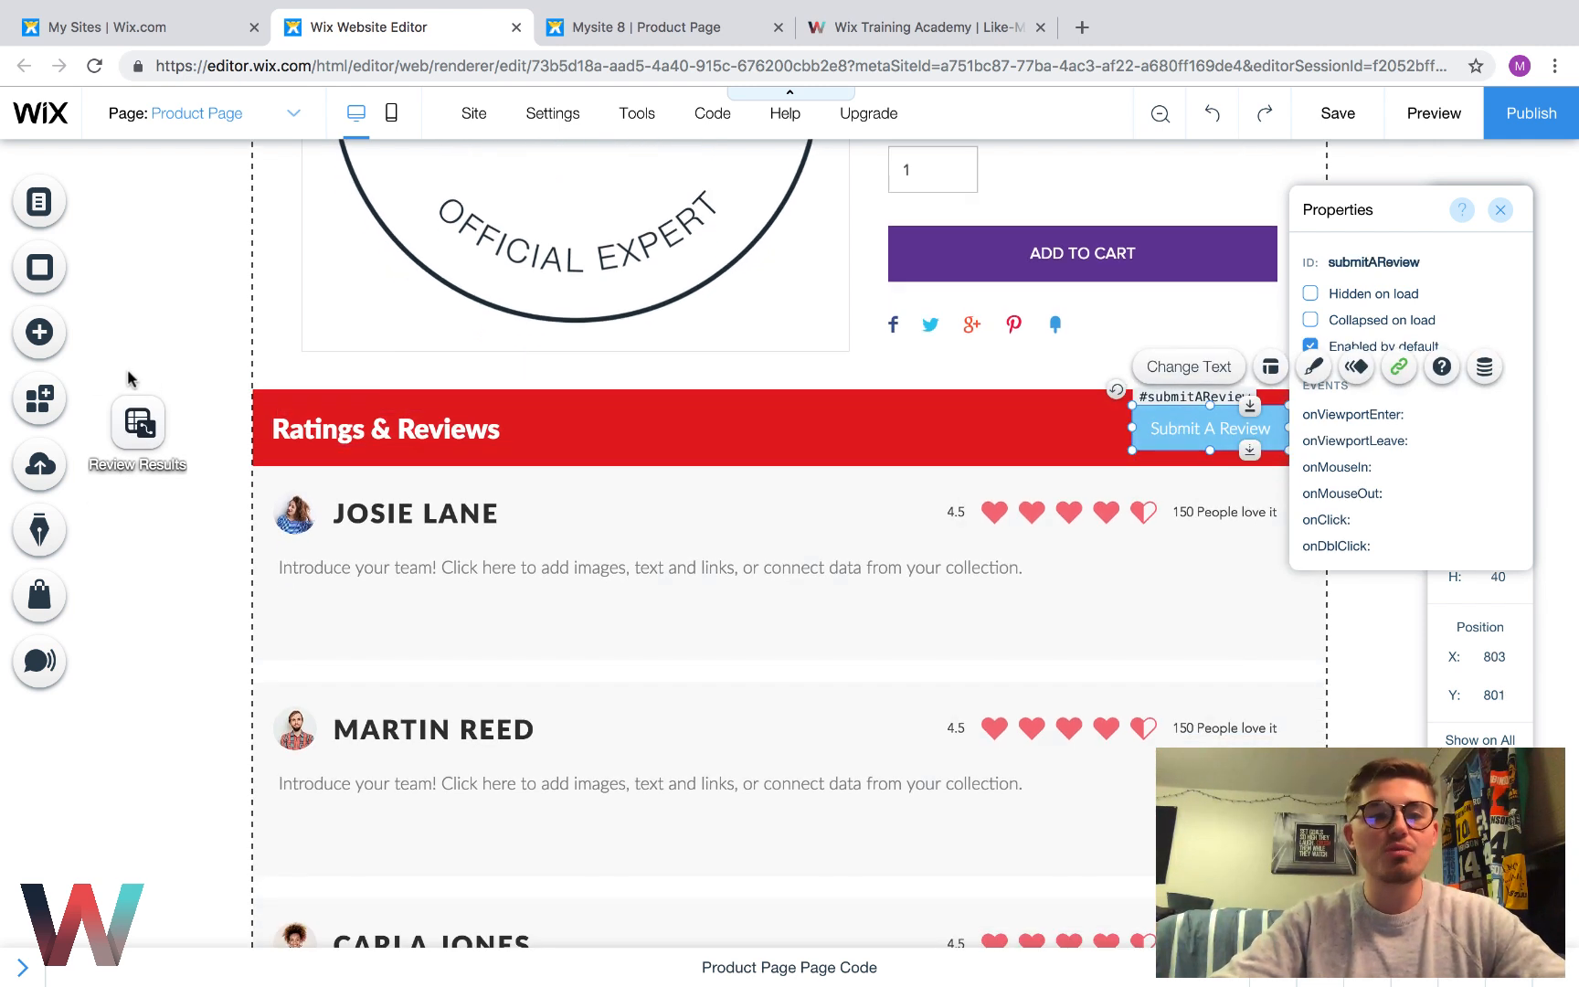
left_click(28, 338)
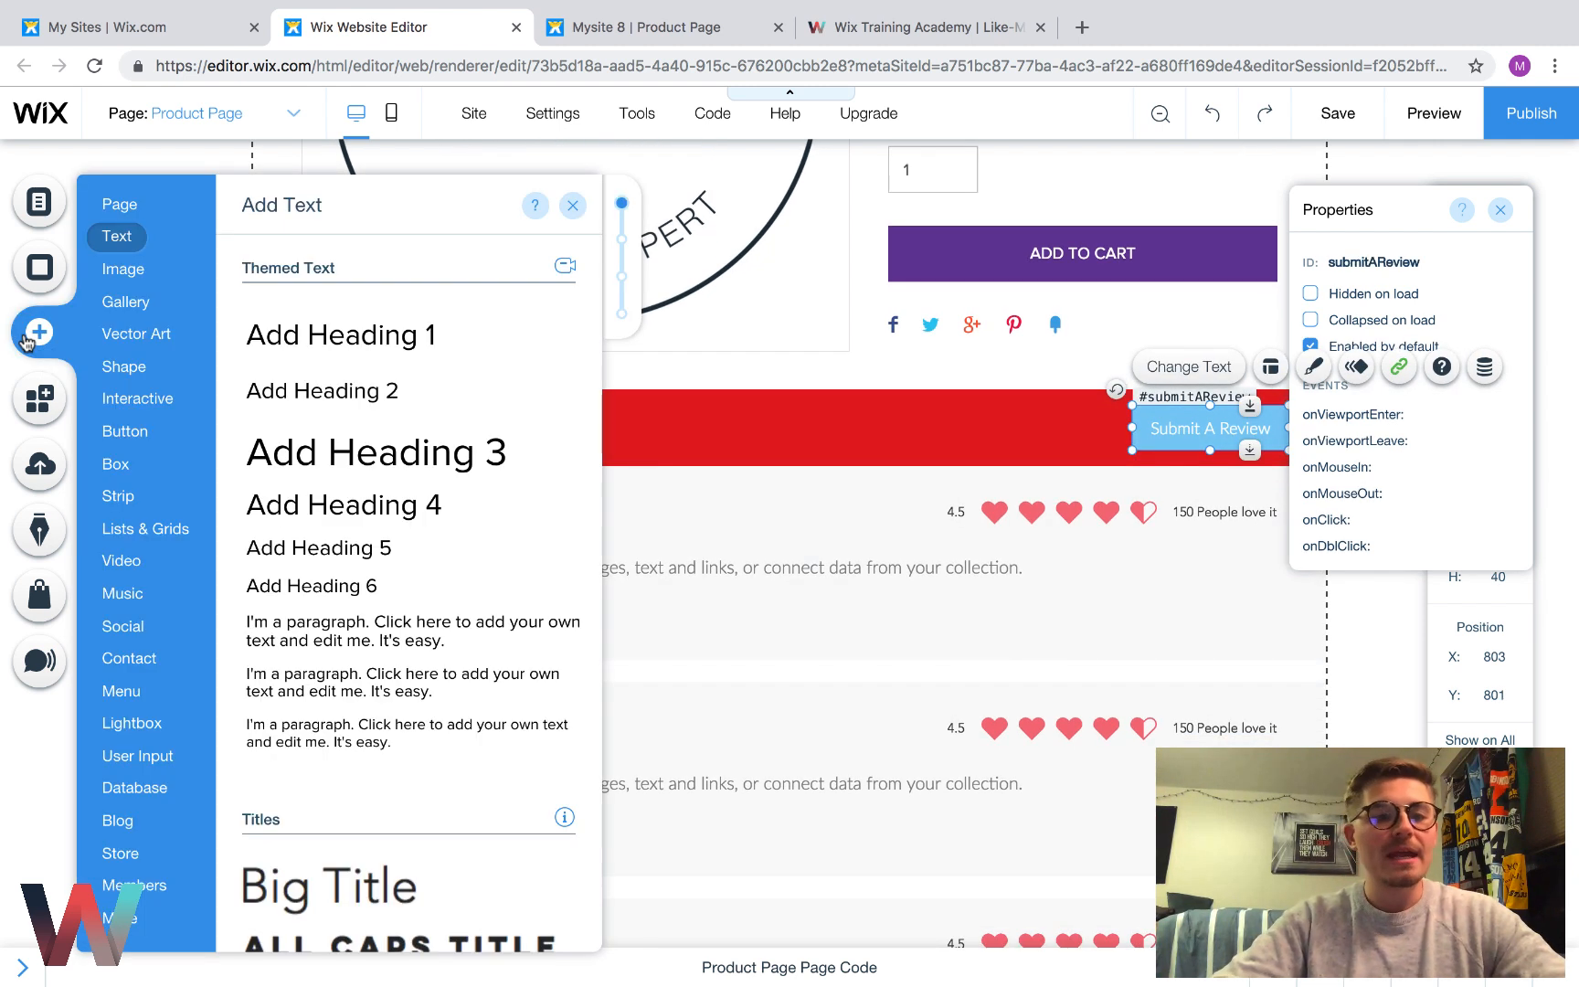
left_click(125, 432)
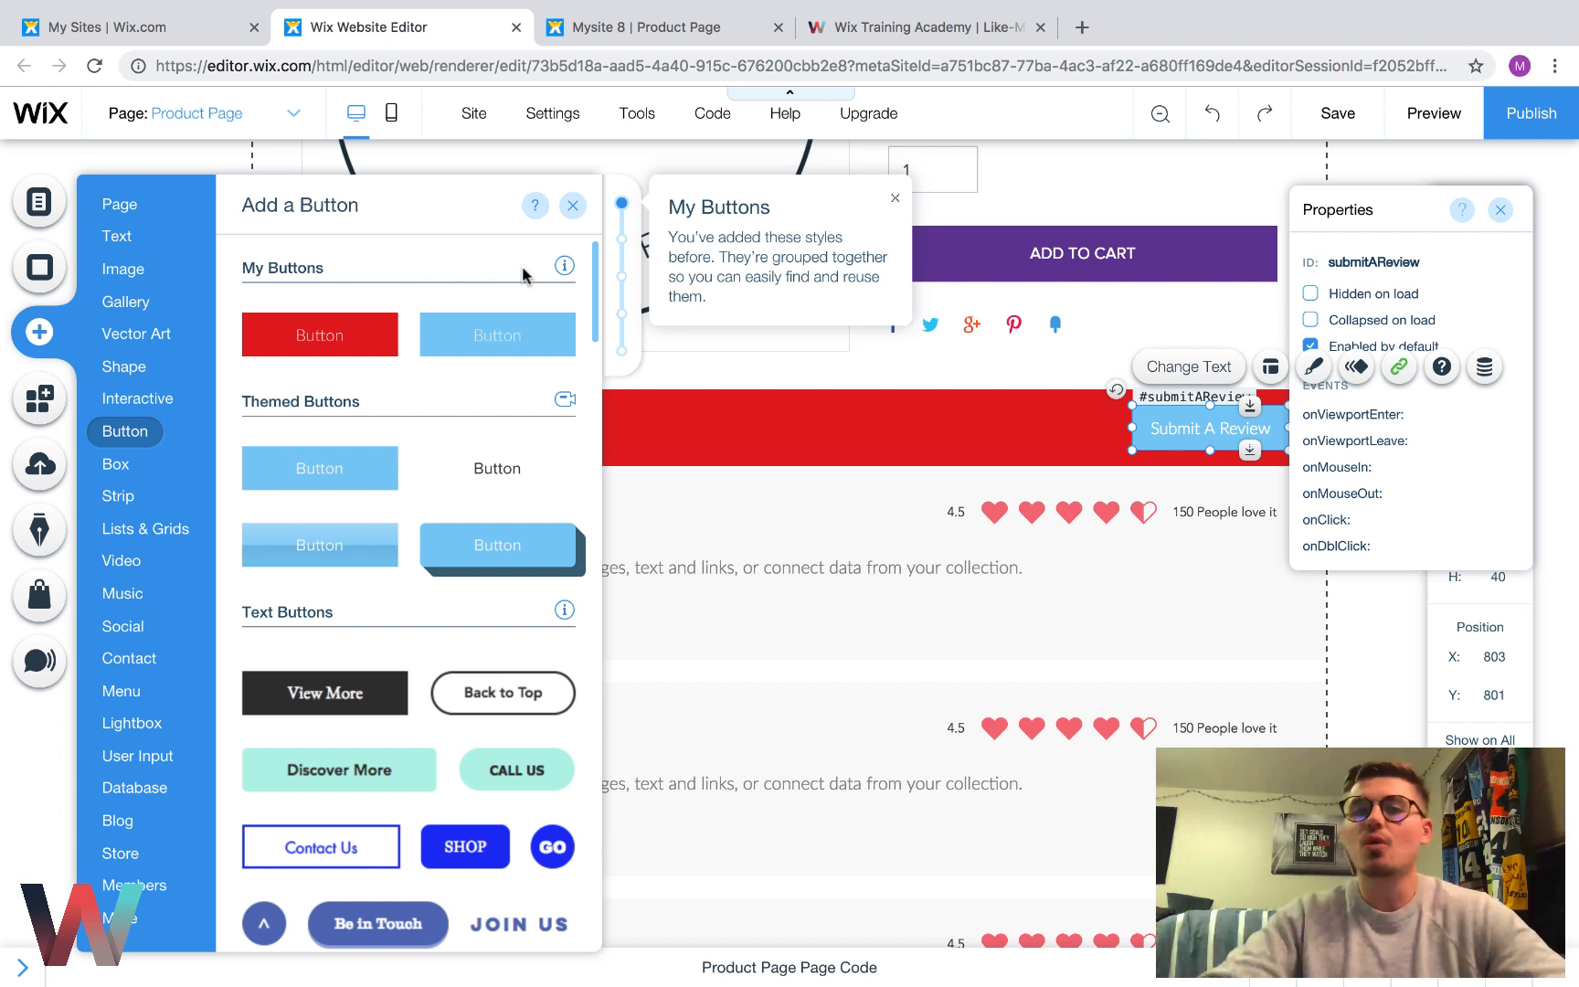
left_click(573, 209)
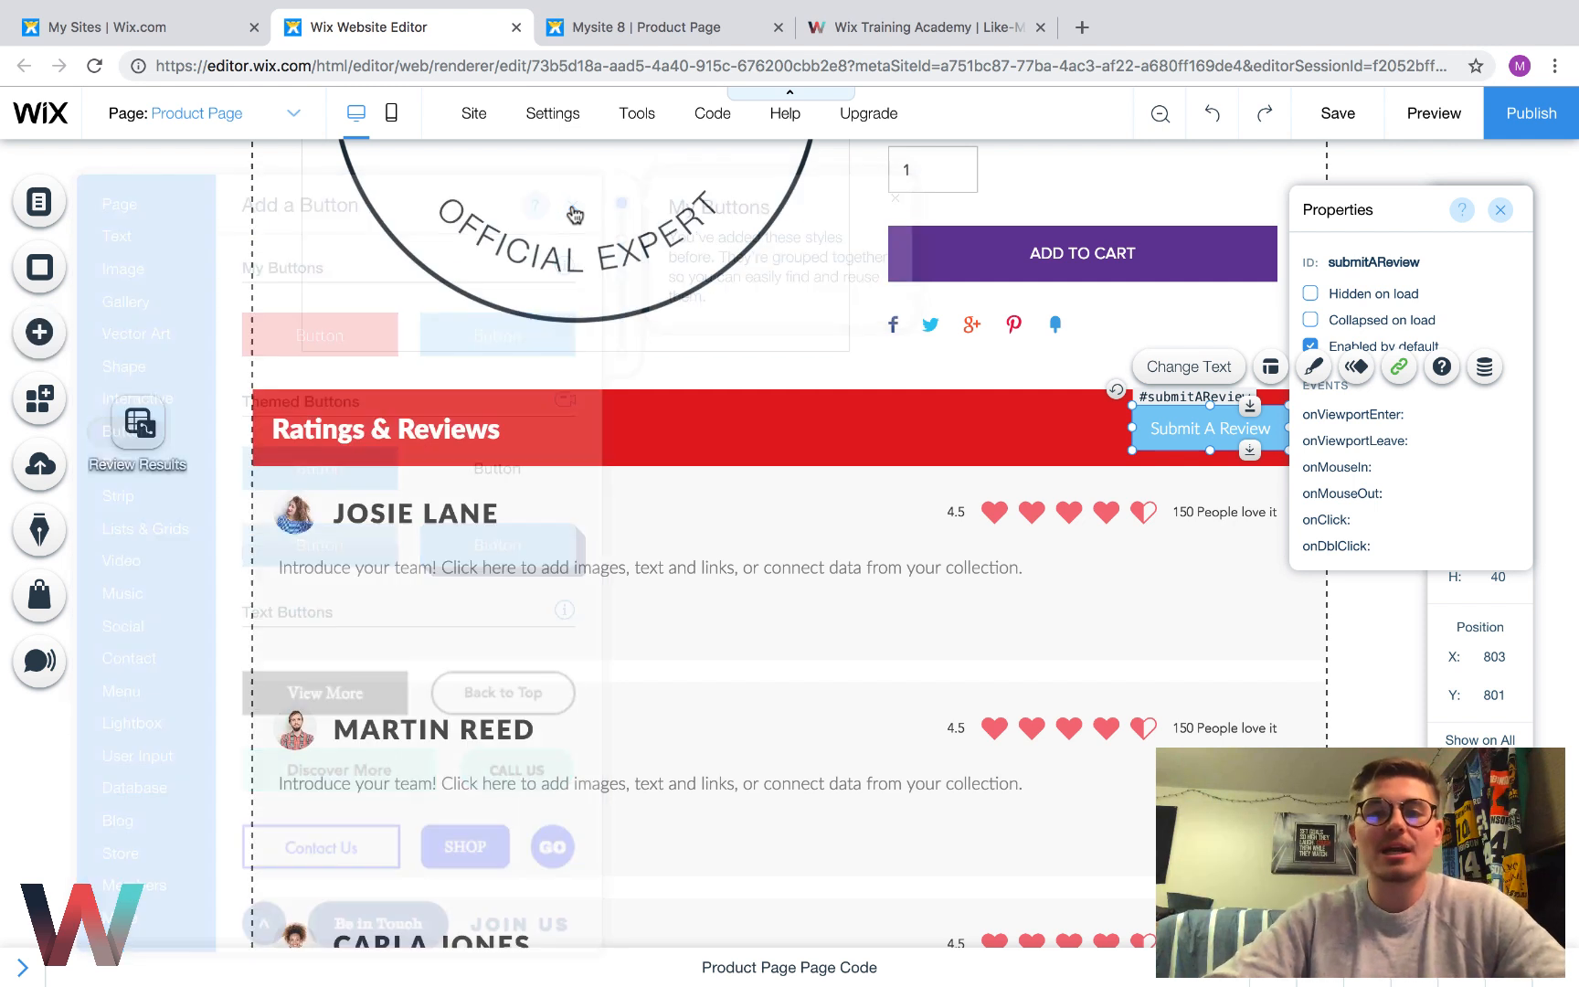
Browse the repeater layouts offered among the lists and grids elements, including the three-person team list layout
scroll(178, 616, "down", 3)
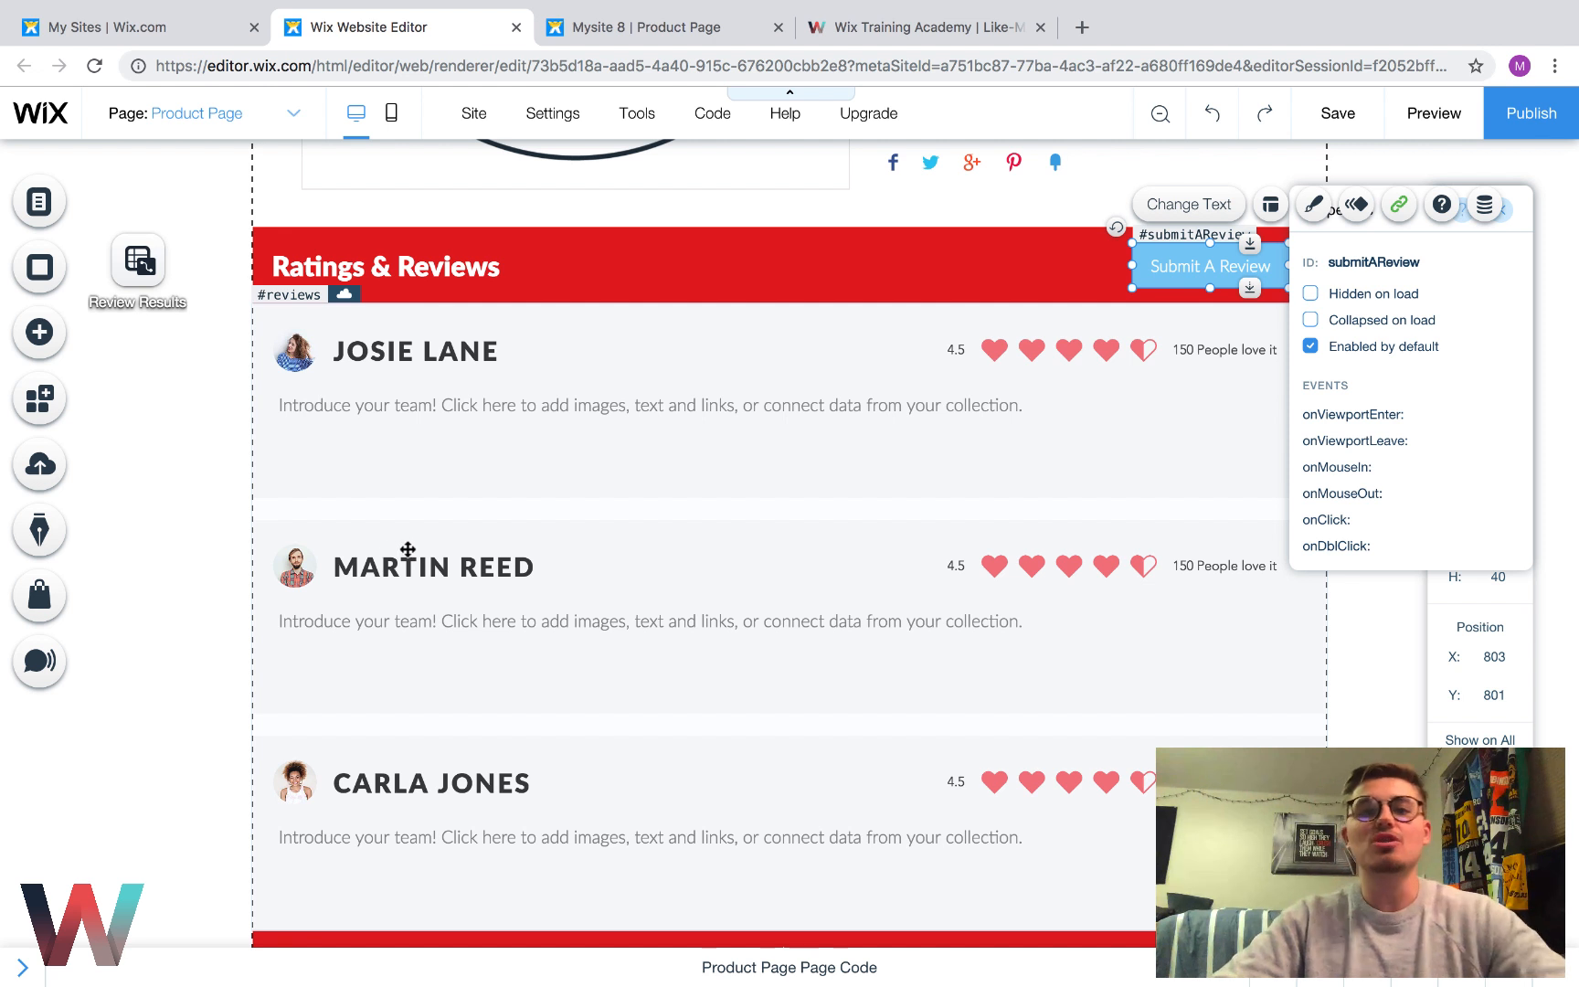
left_click(42, 337)
left_click(157, 532)
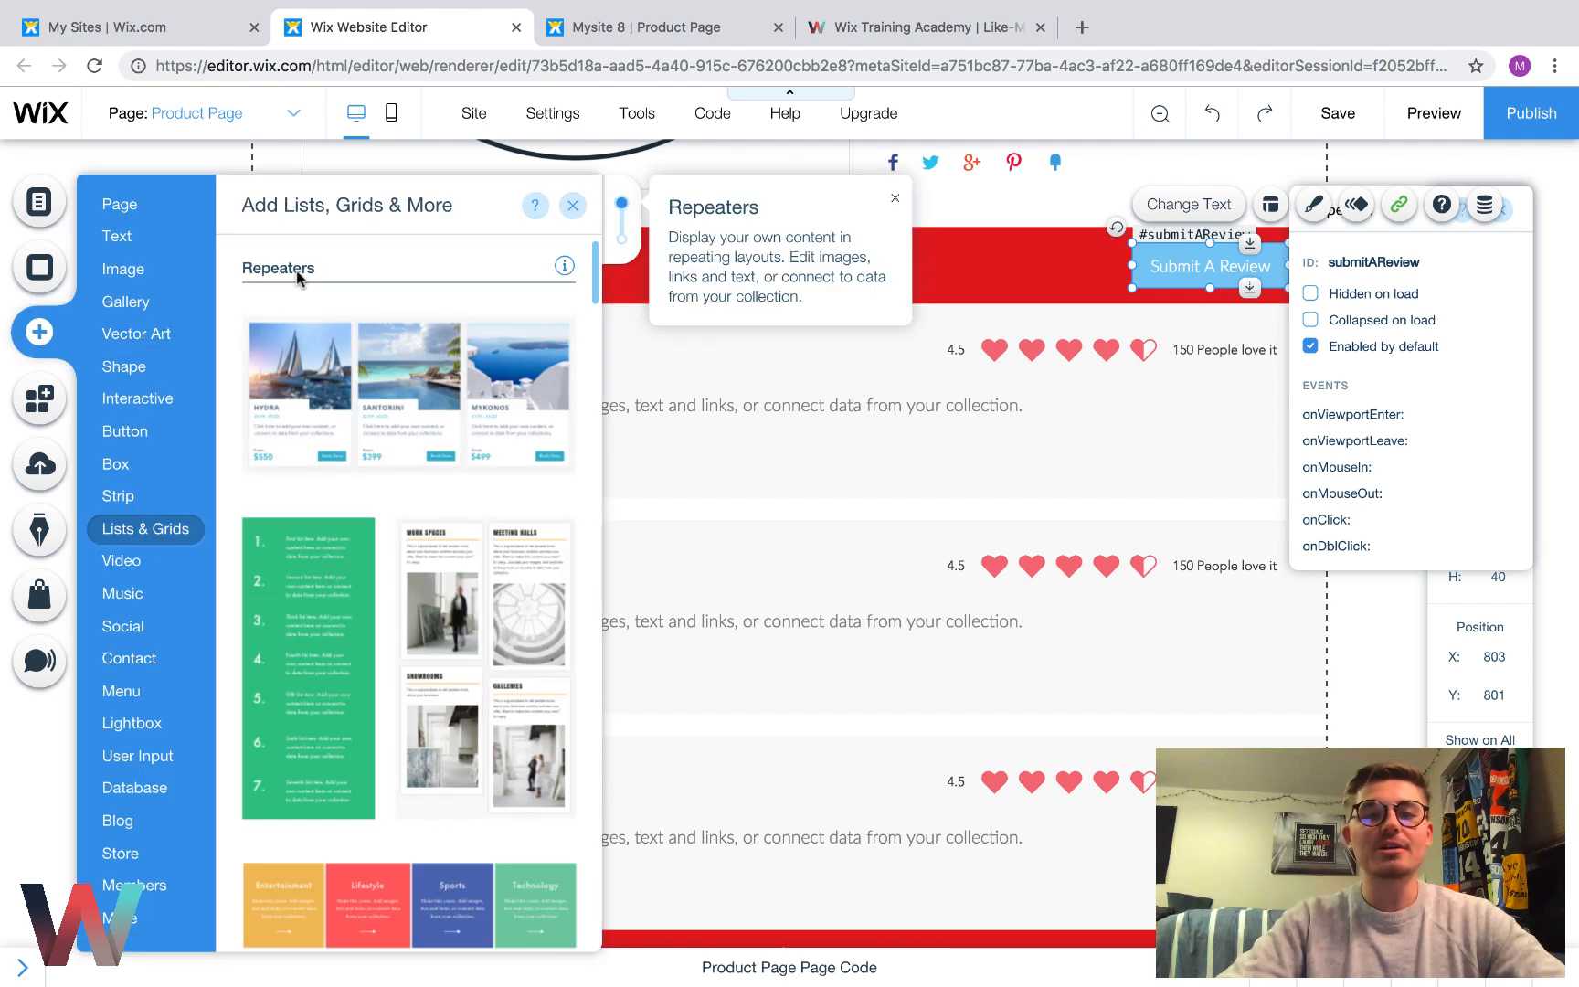
scroll(370, 443, "down", 3)
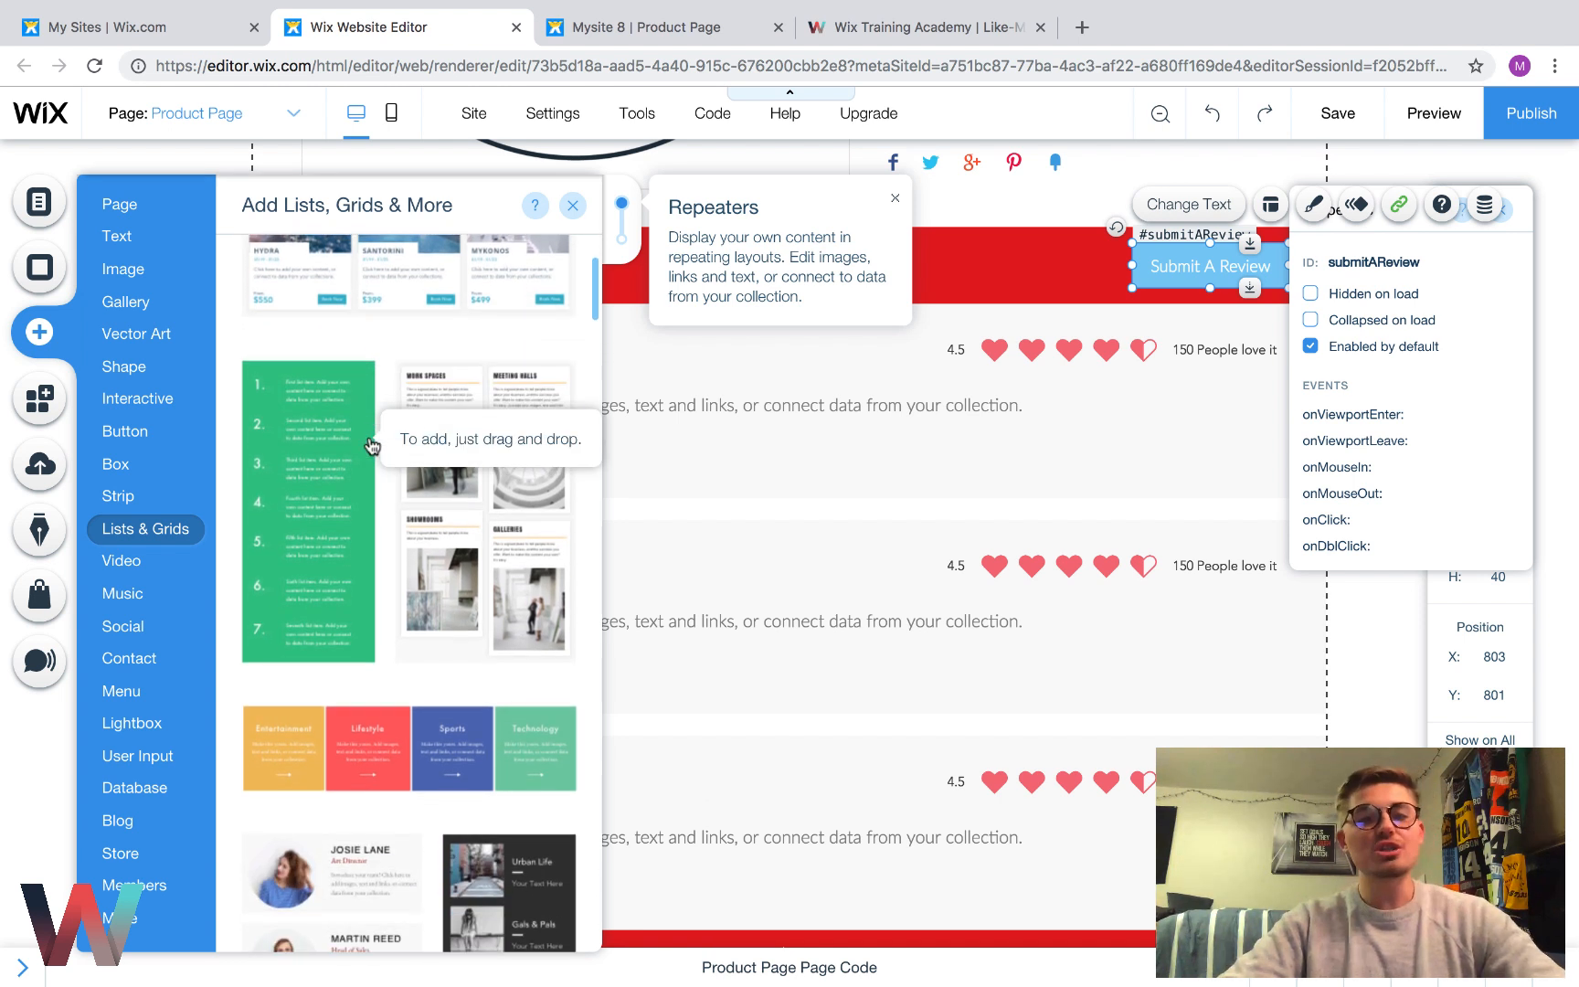
scroll(395, 627, "down", 5)
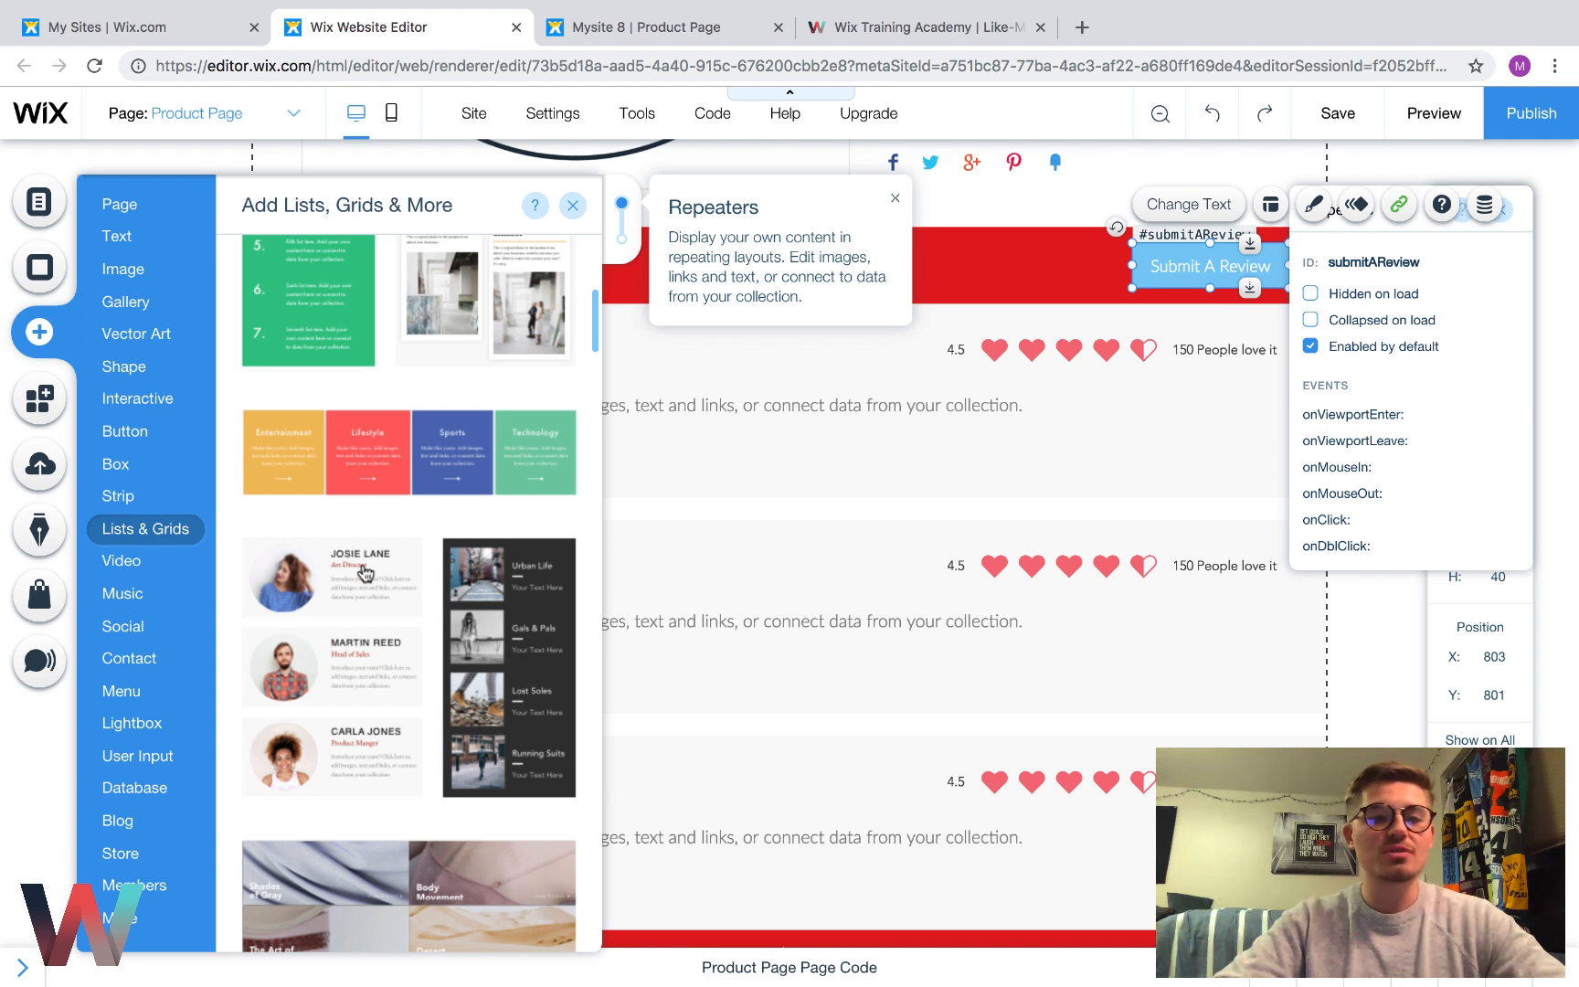
scroll(356, 622, "down", 2)
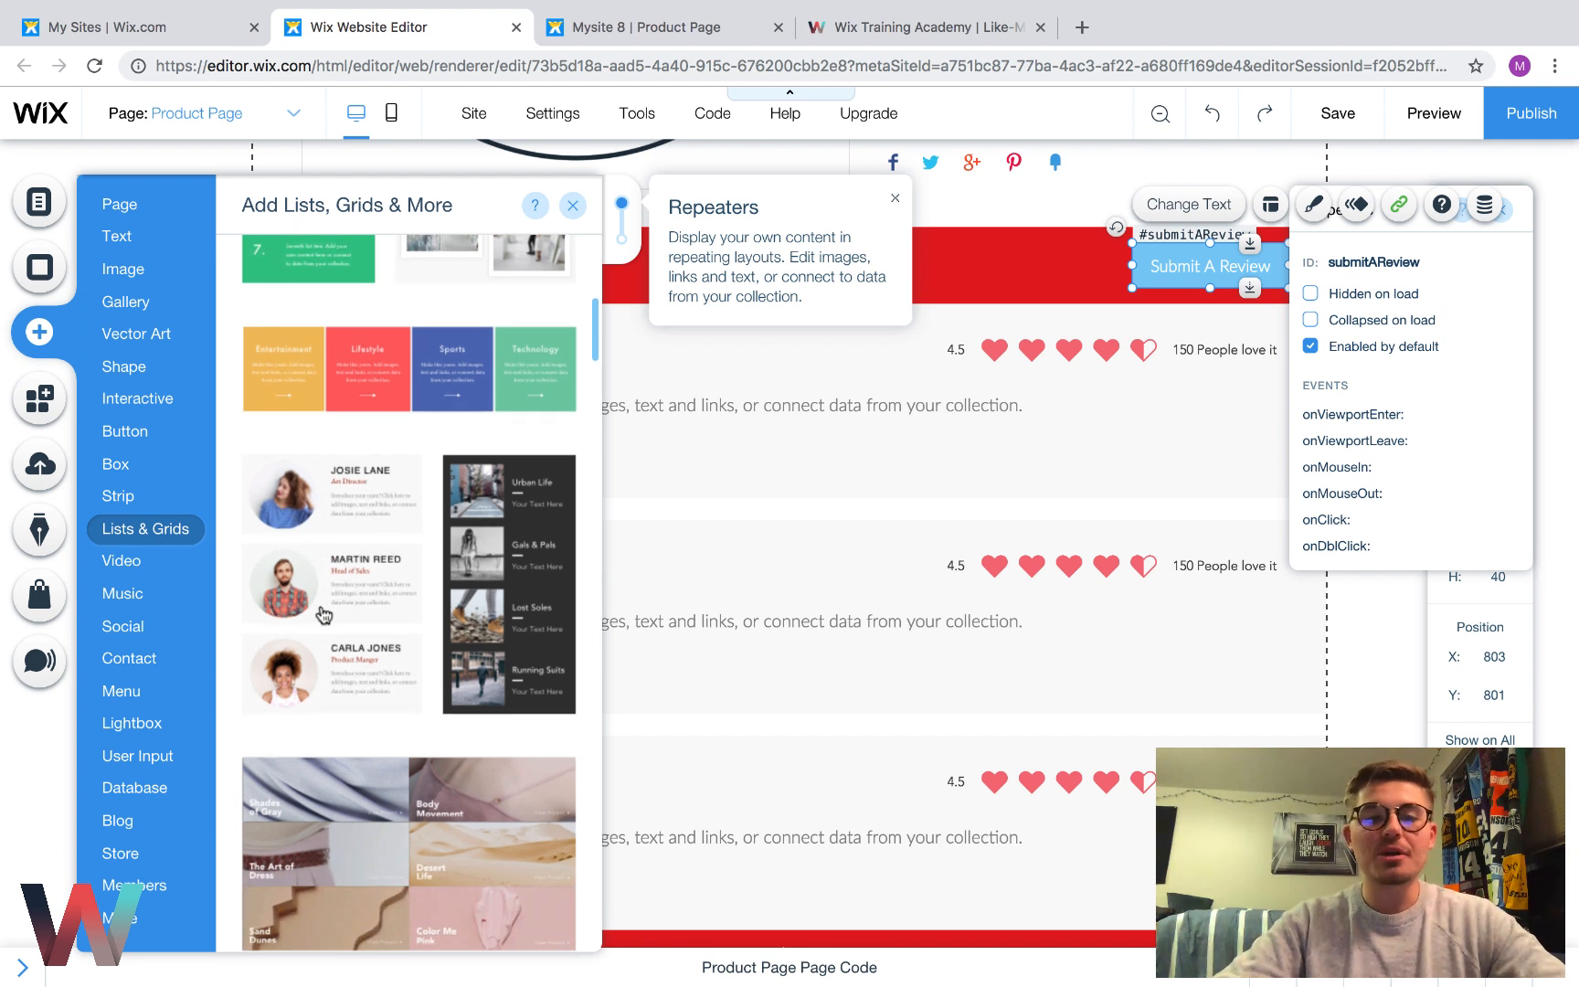
scroll(366, 567, "down", 4)
scroll(443, 599, "down", 6)
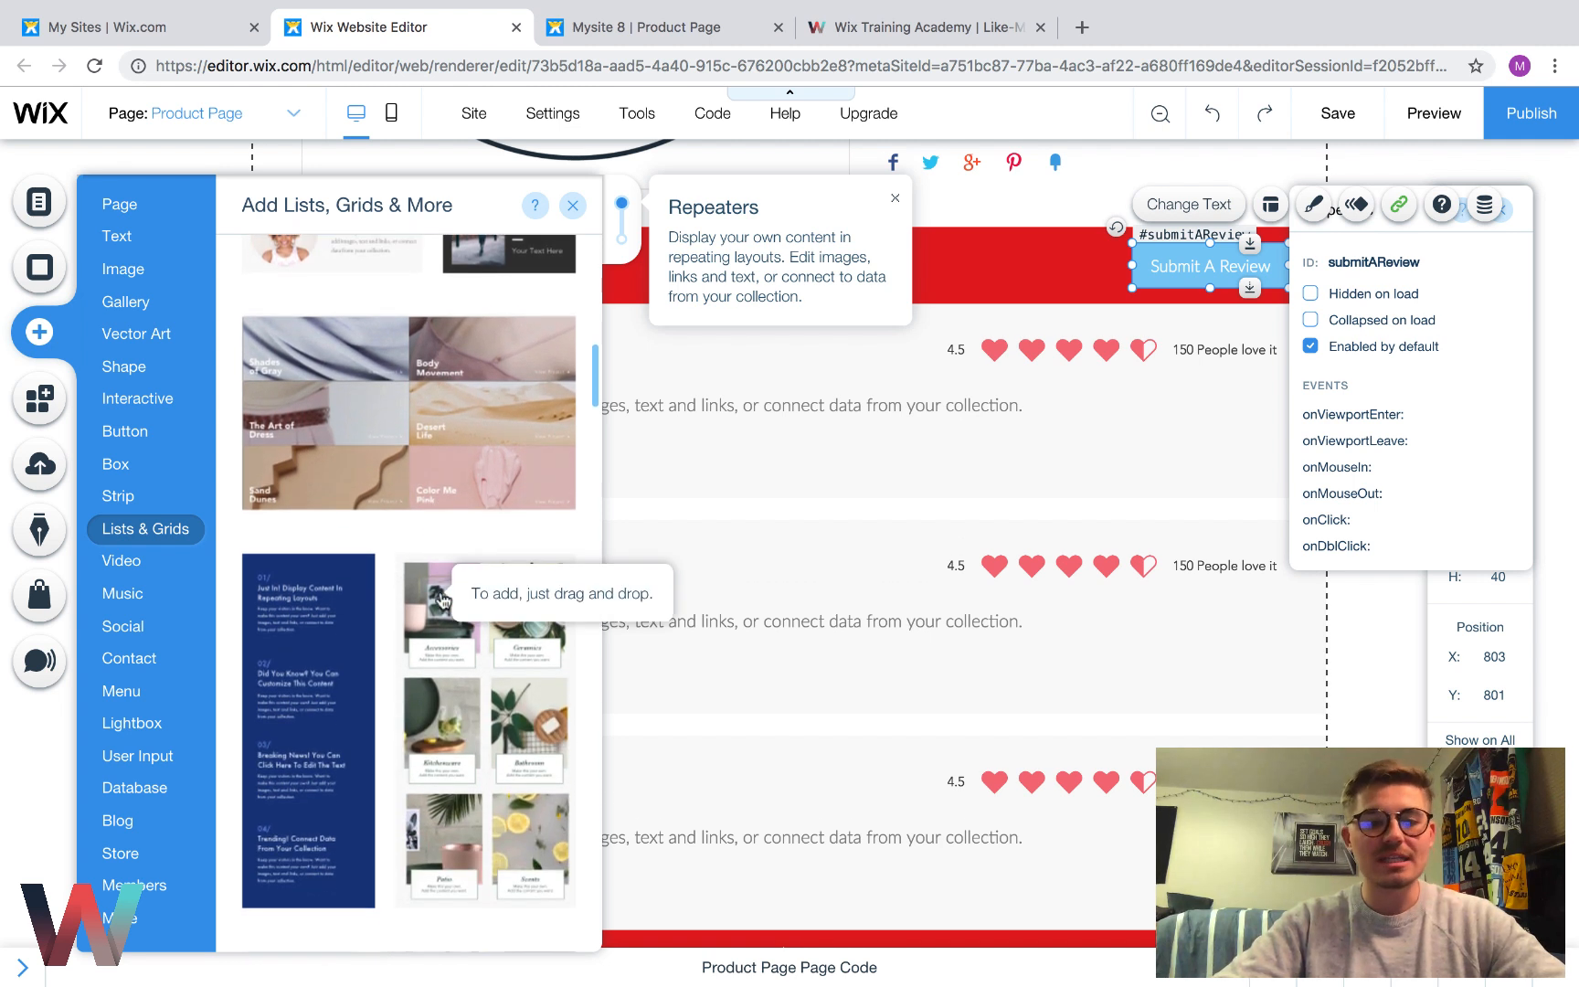
scroll(443, 598, "down", 2)
scroll(393, 508, "up", 4)
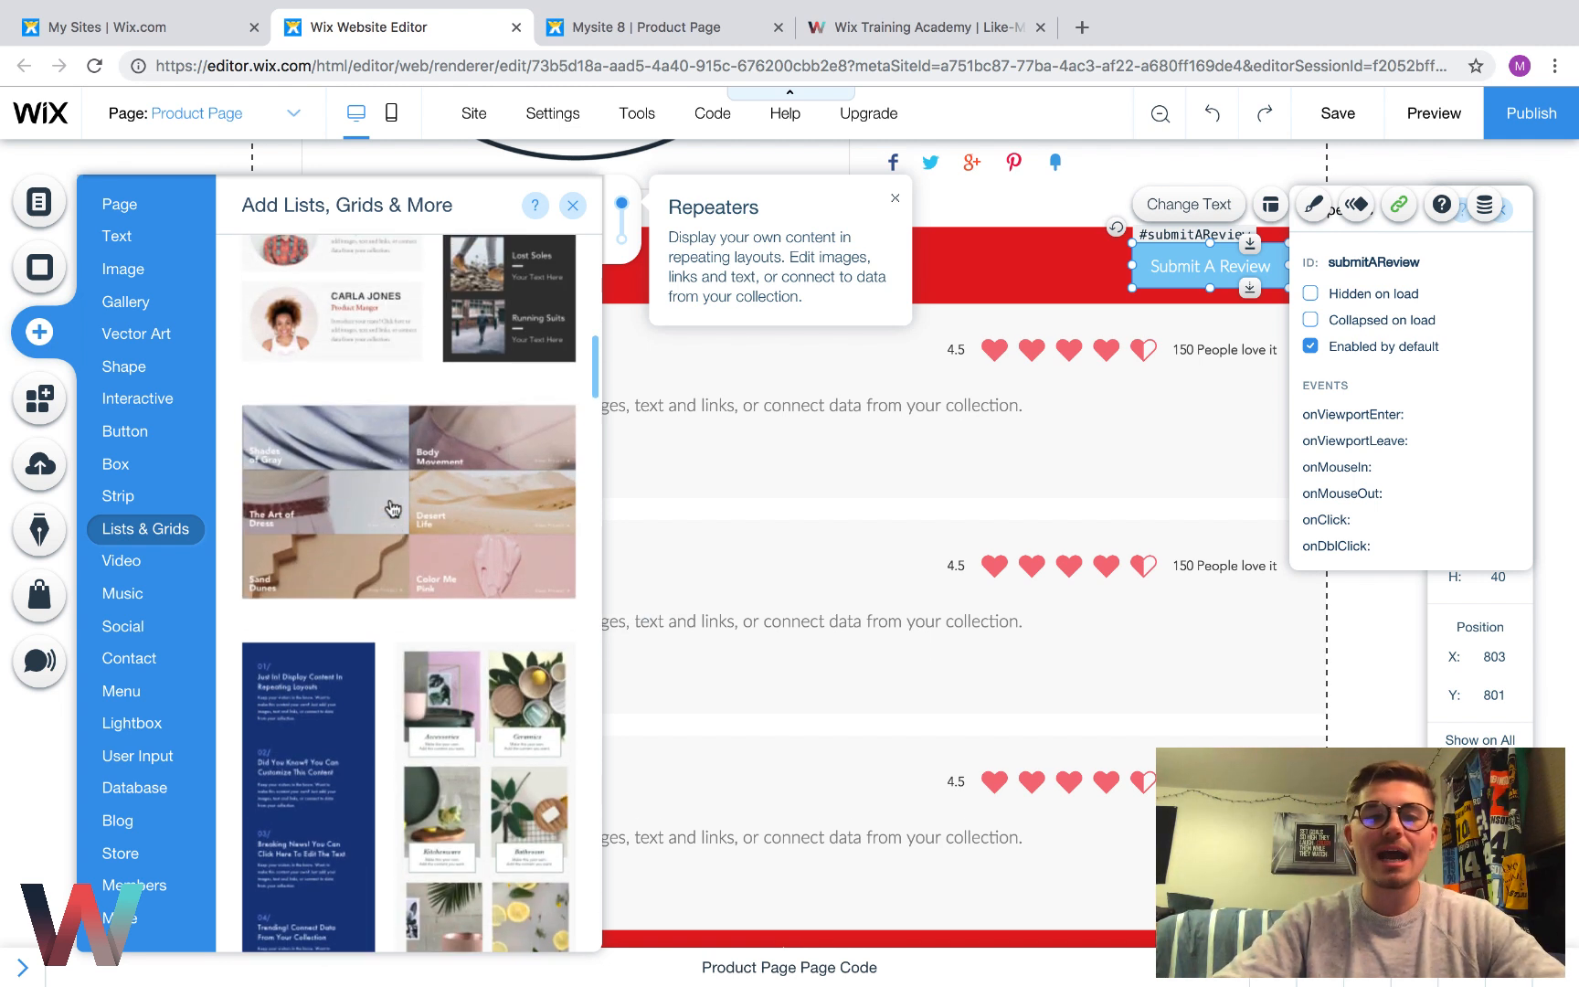
scroll(393, 508, "up", 5)
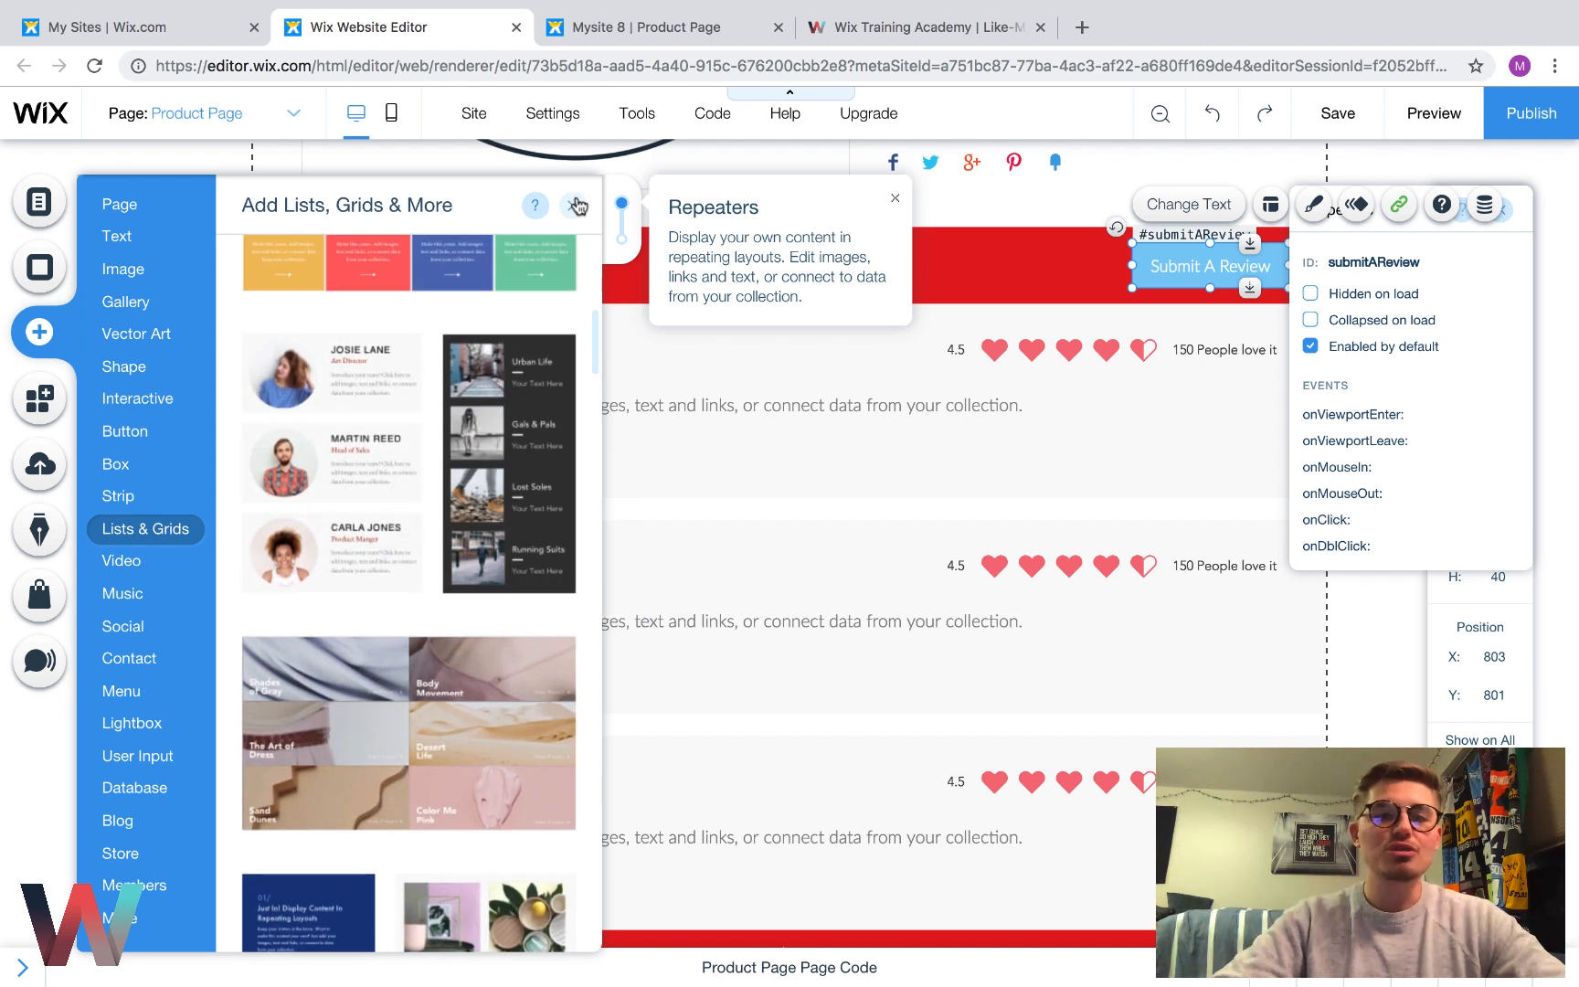
left_click(576, 206)
Inspect the reviews repeater and view the text settings of the reviewer name in its first item
left_click(899, 487)
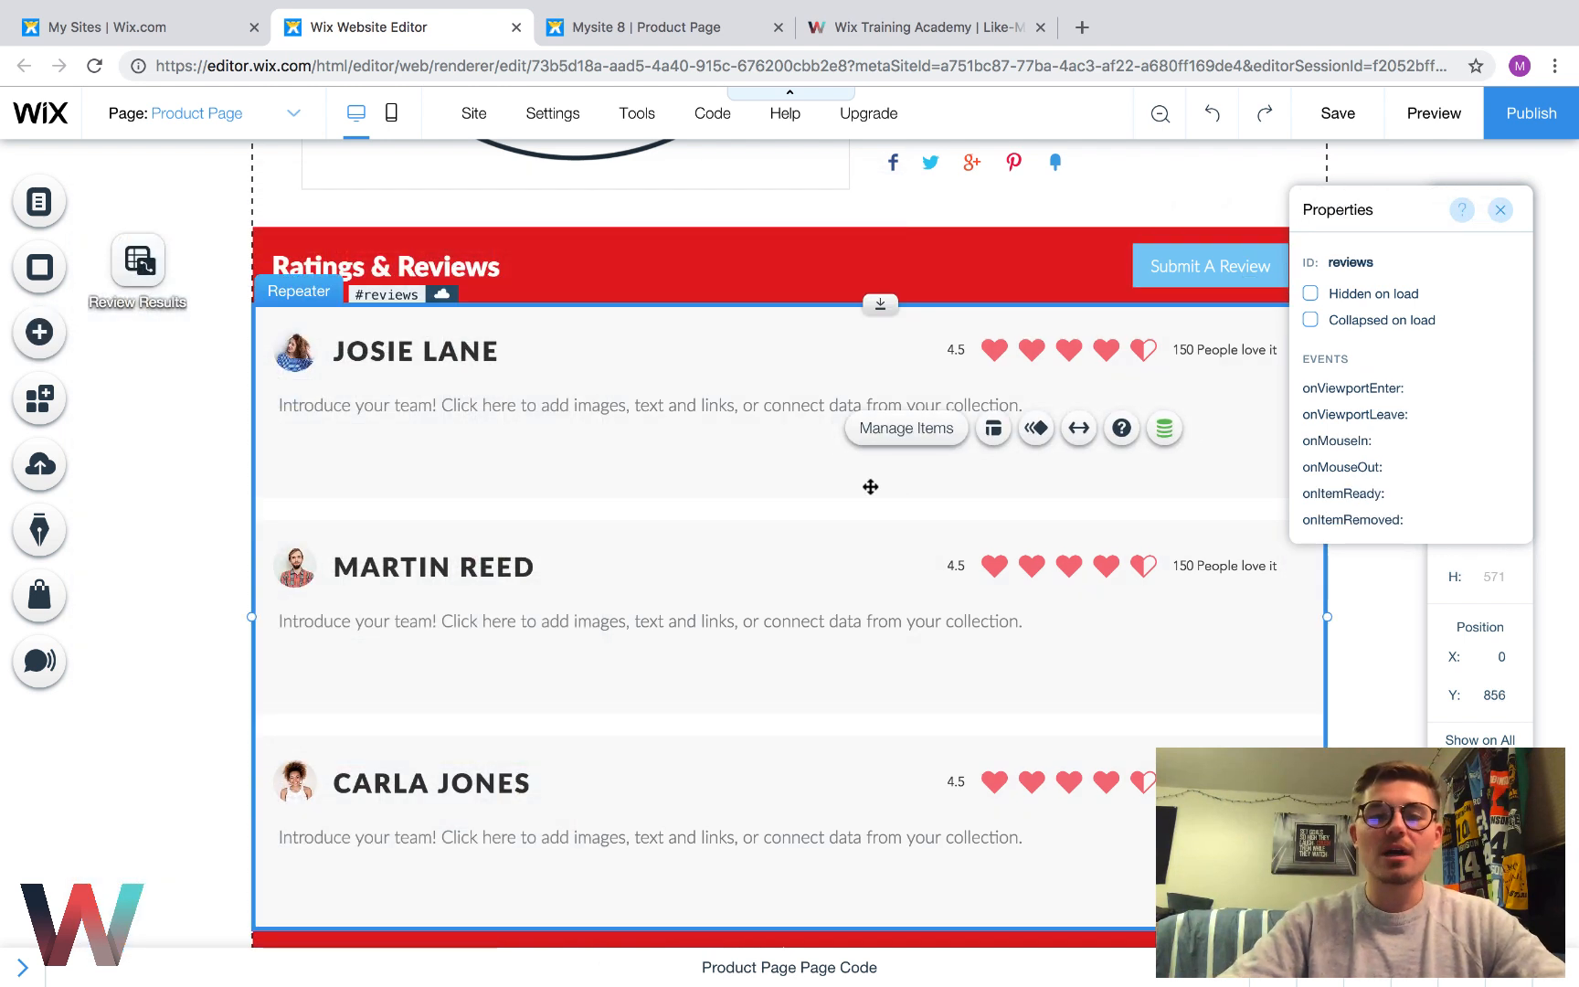
left_click(418, 354)
double_click(419, 354)
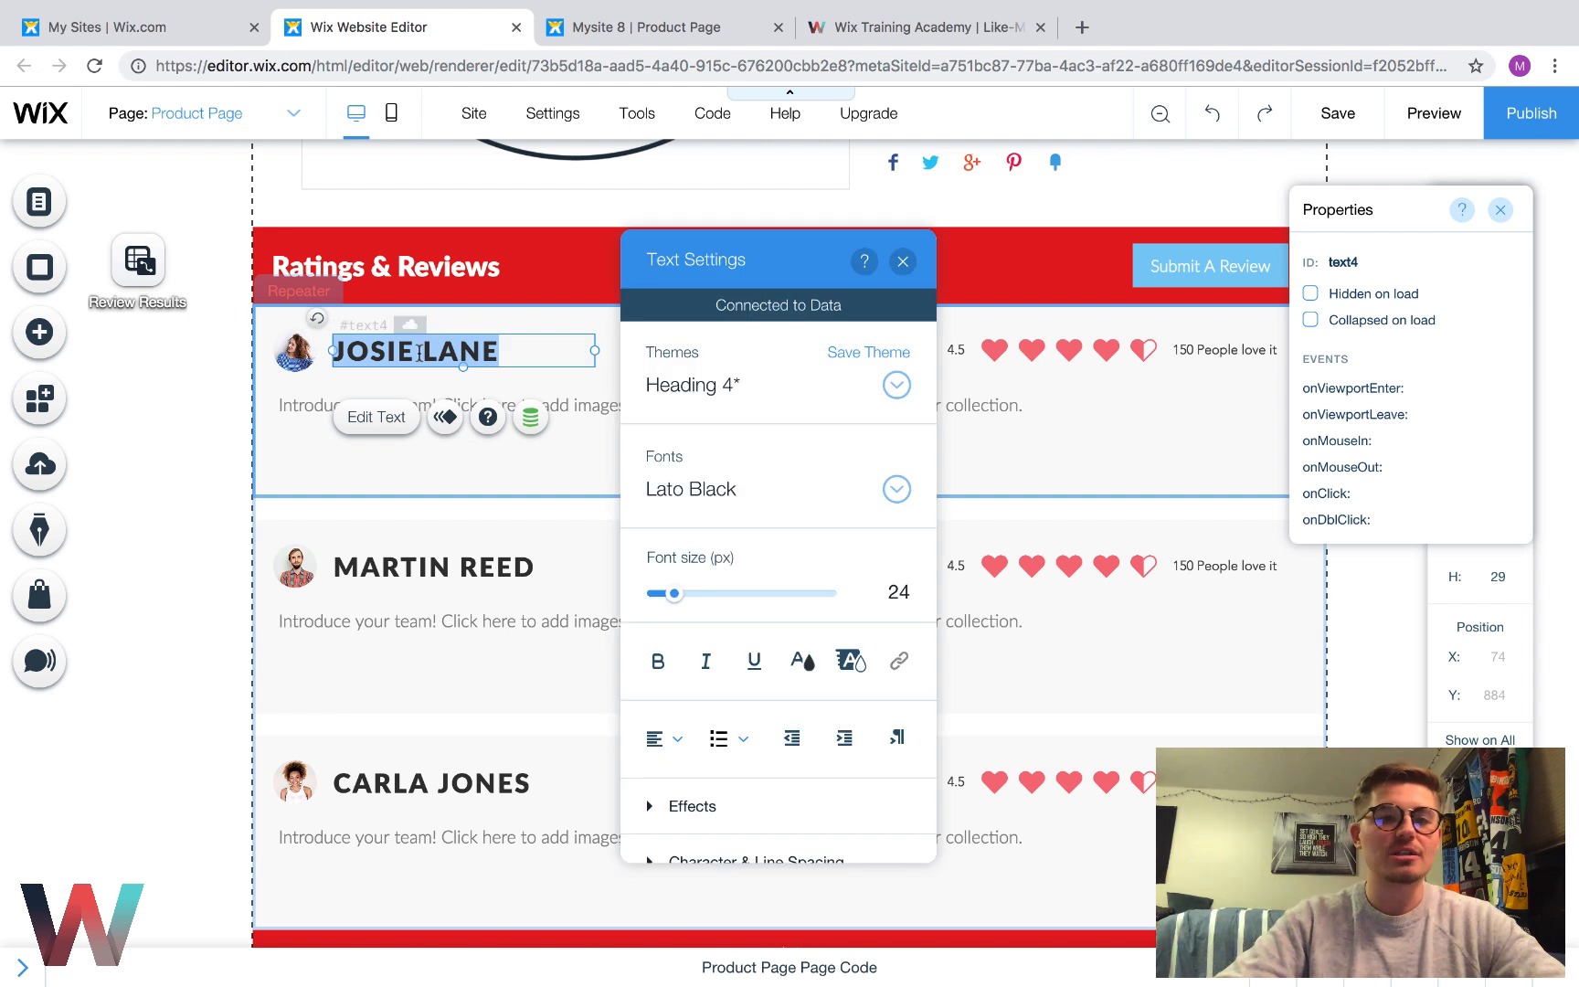
left_click(903, 262)
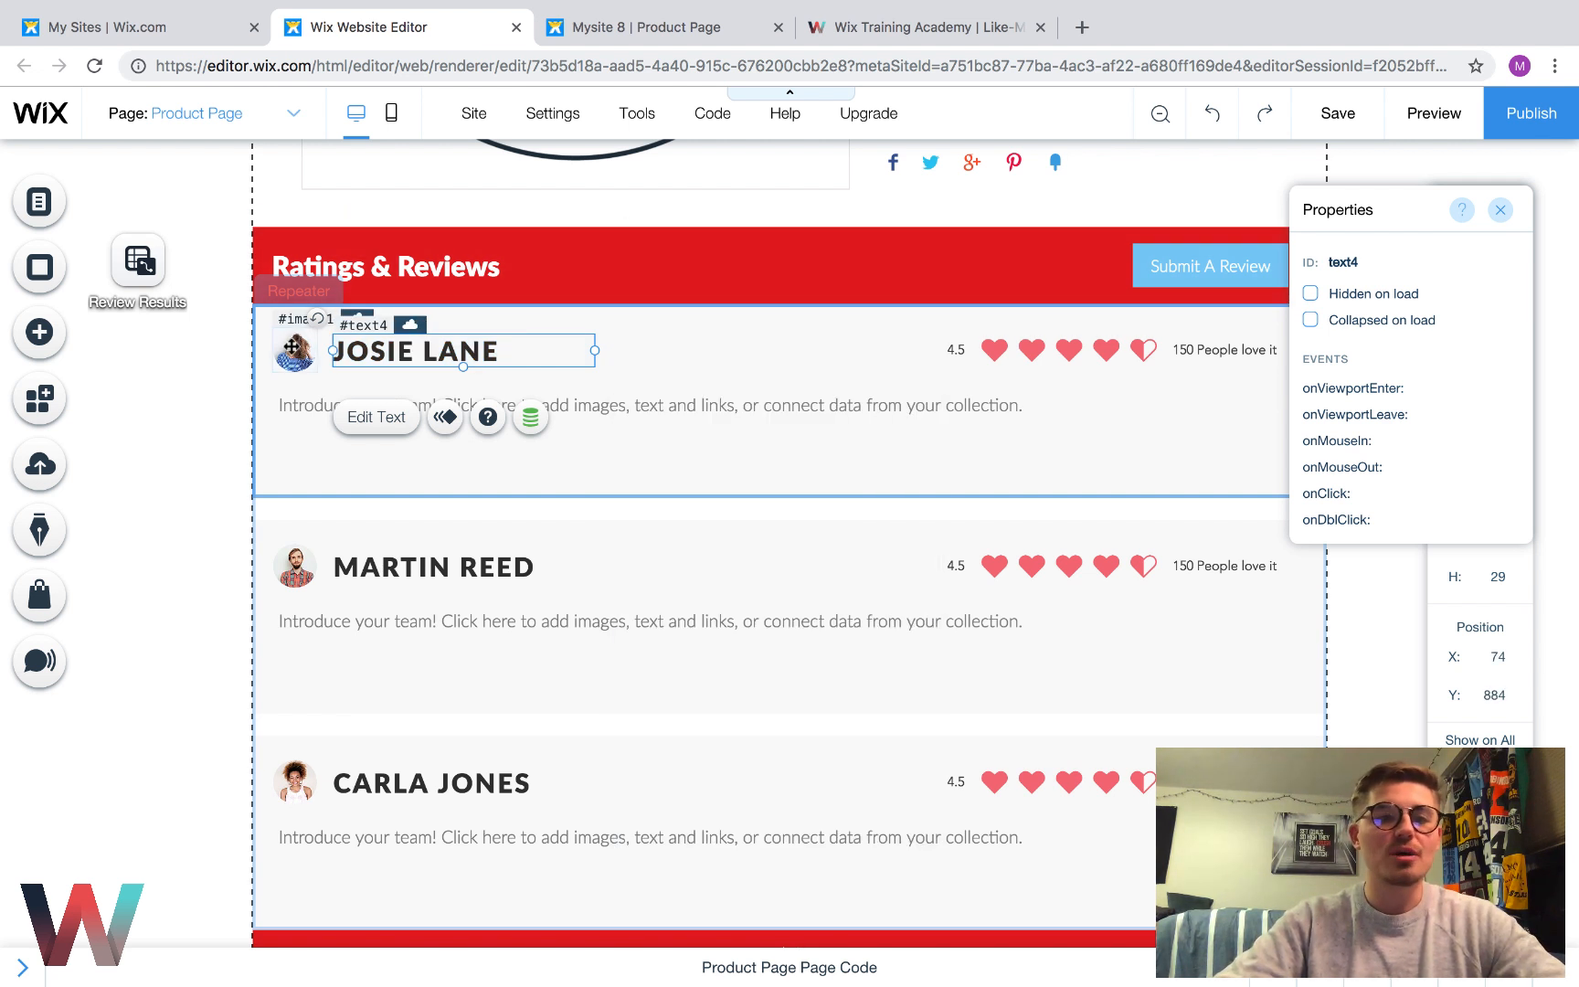
Inspect the profile image in the first repeater item and view the item container's background options
left_click(292, 348)
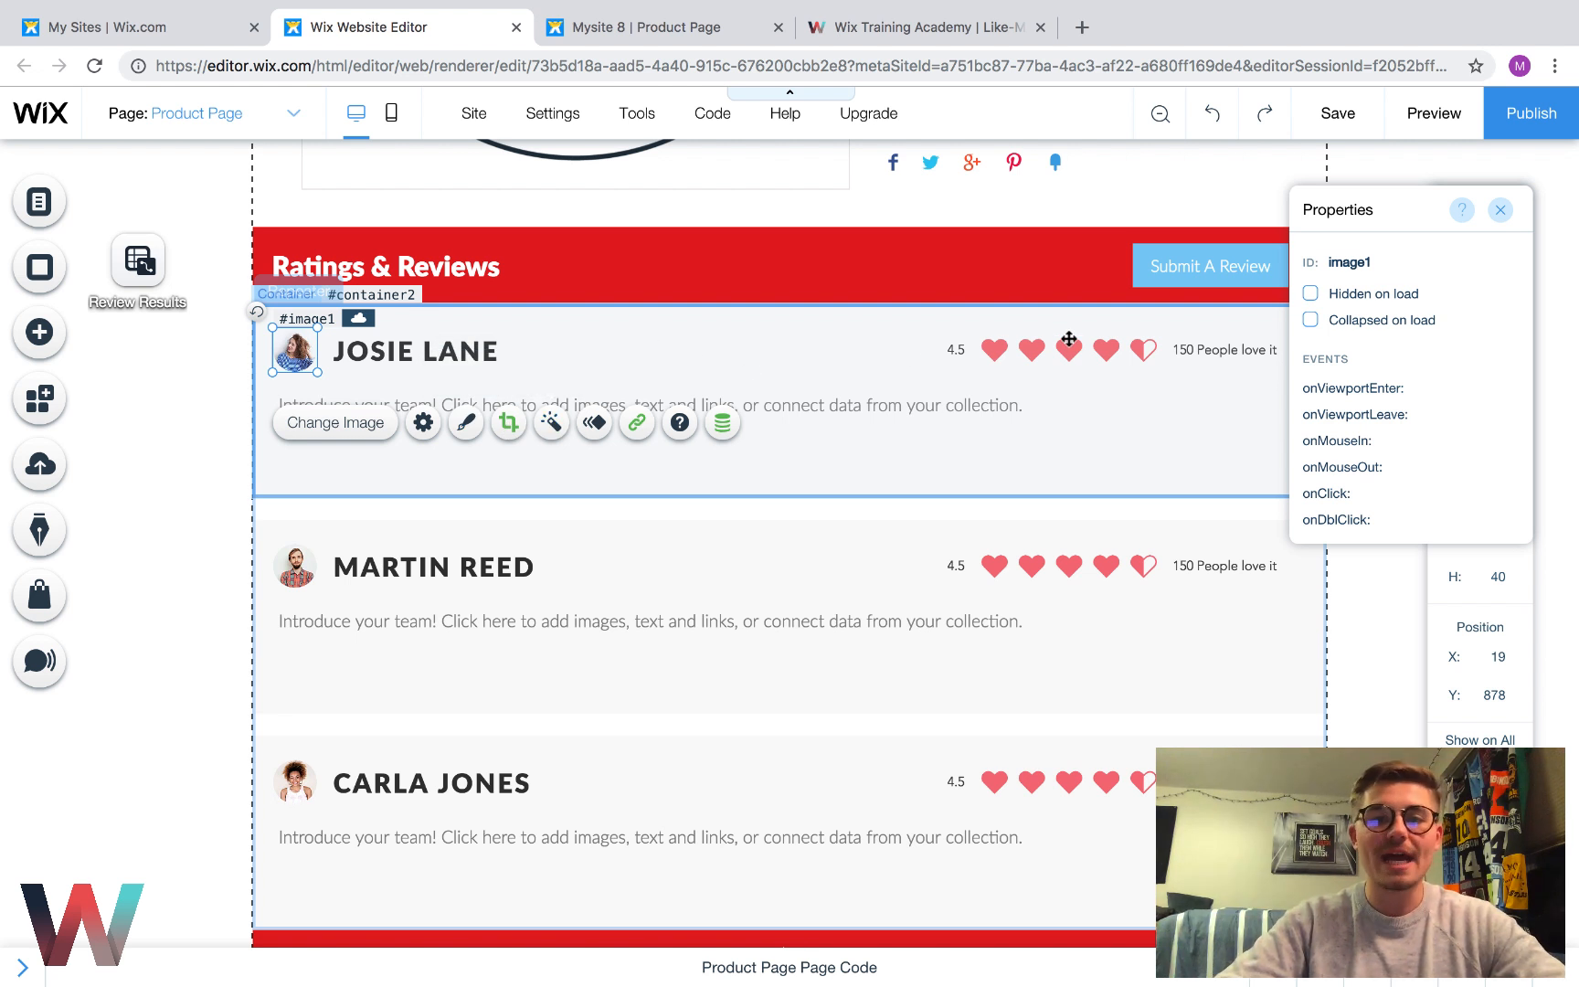
left_click(1048, 460)
left_click(800, 347)
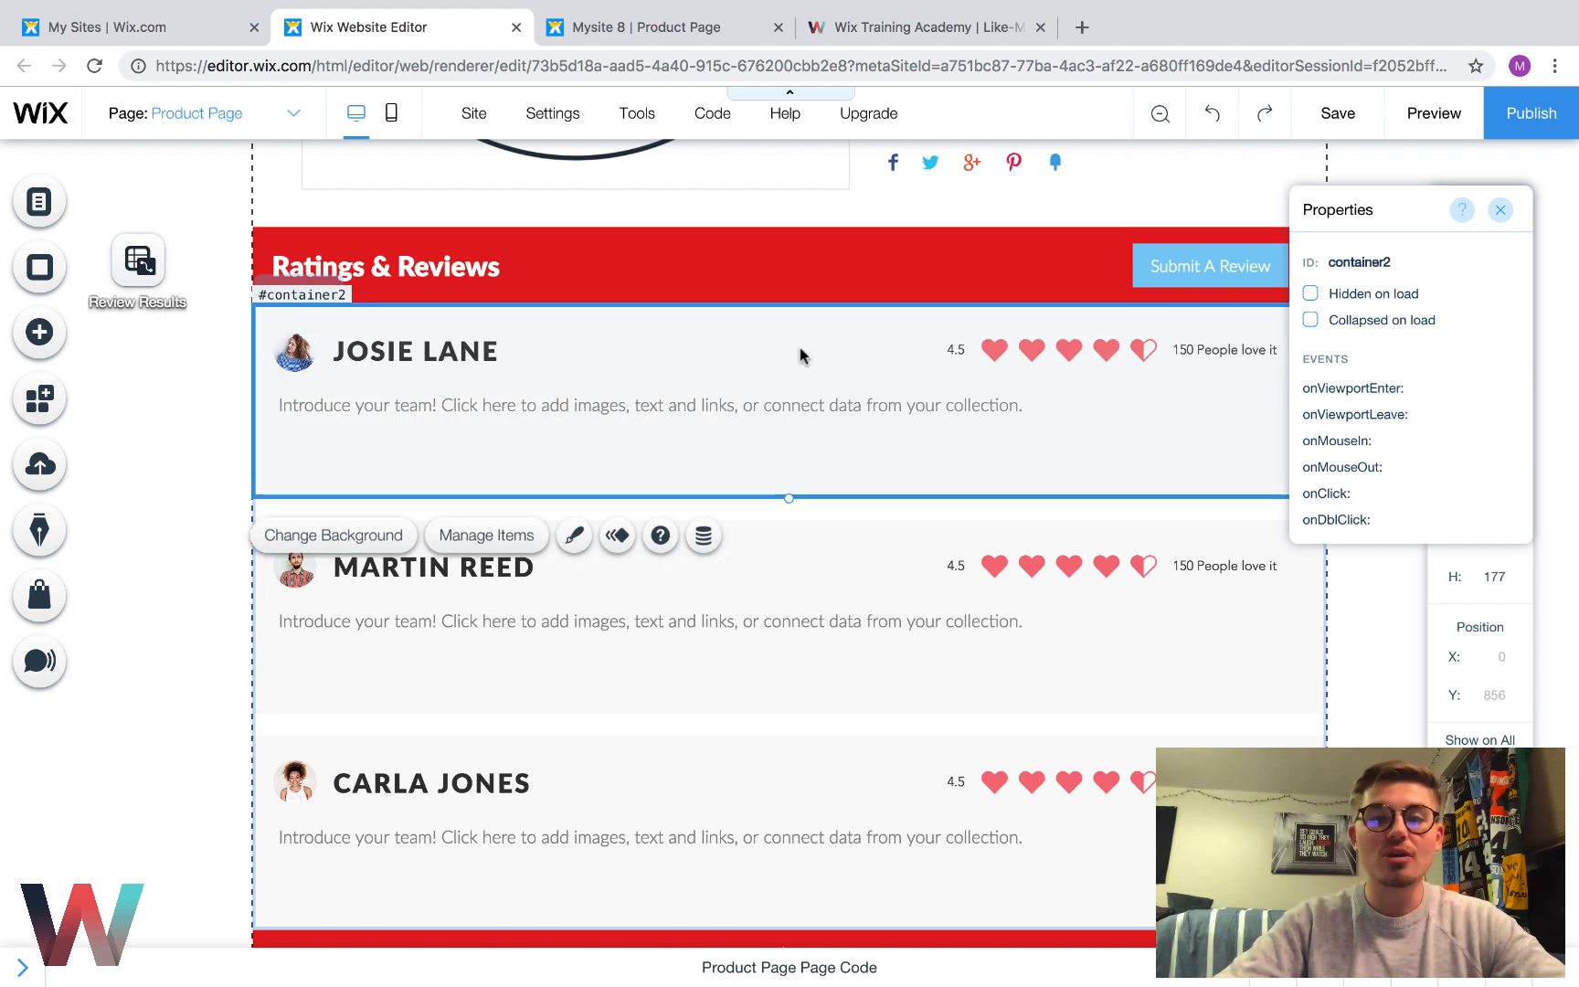
left_click(334, 537)
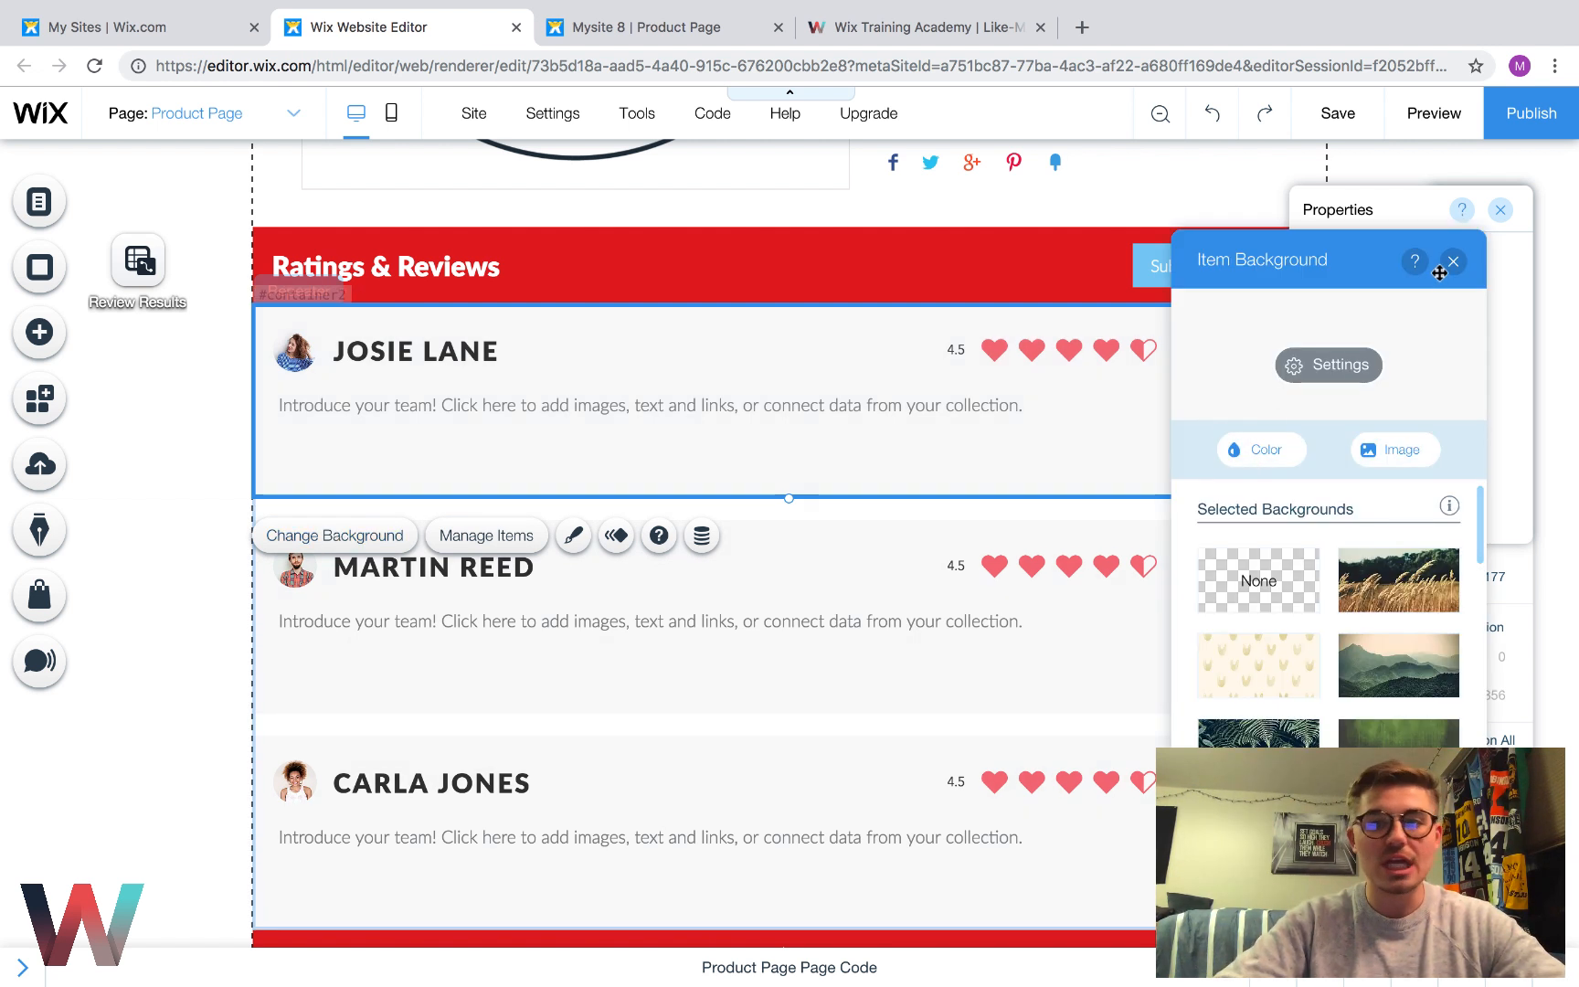
left_click(1450, 261)
View the text settings of the review comment in the first repeater item, and reselect the item container
left_click(685, 405)
left_click(687, 405)
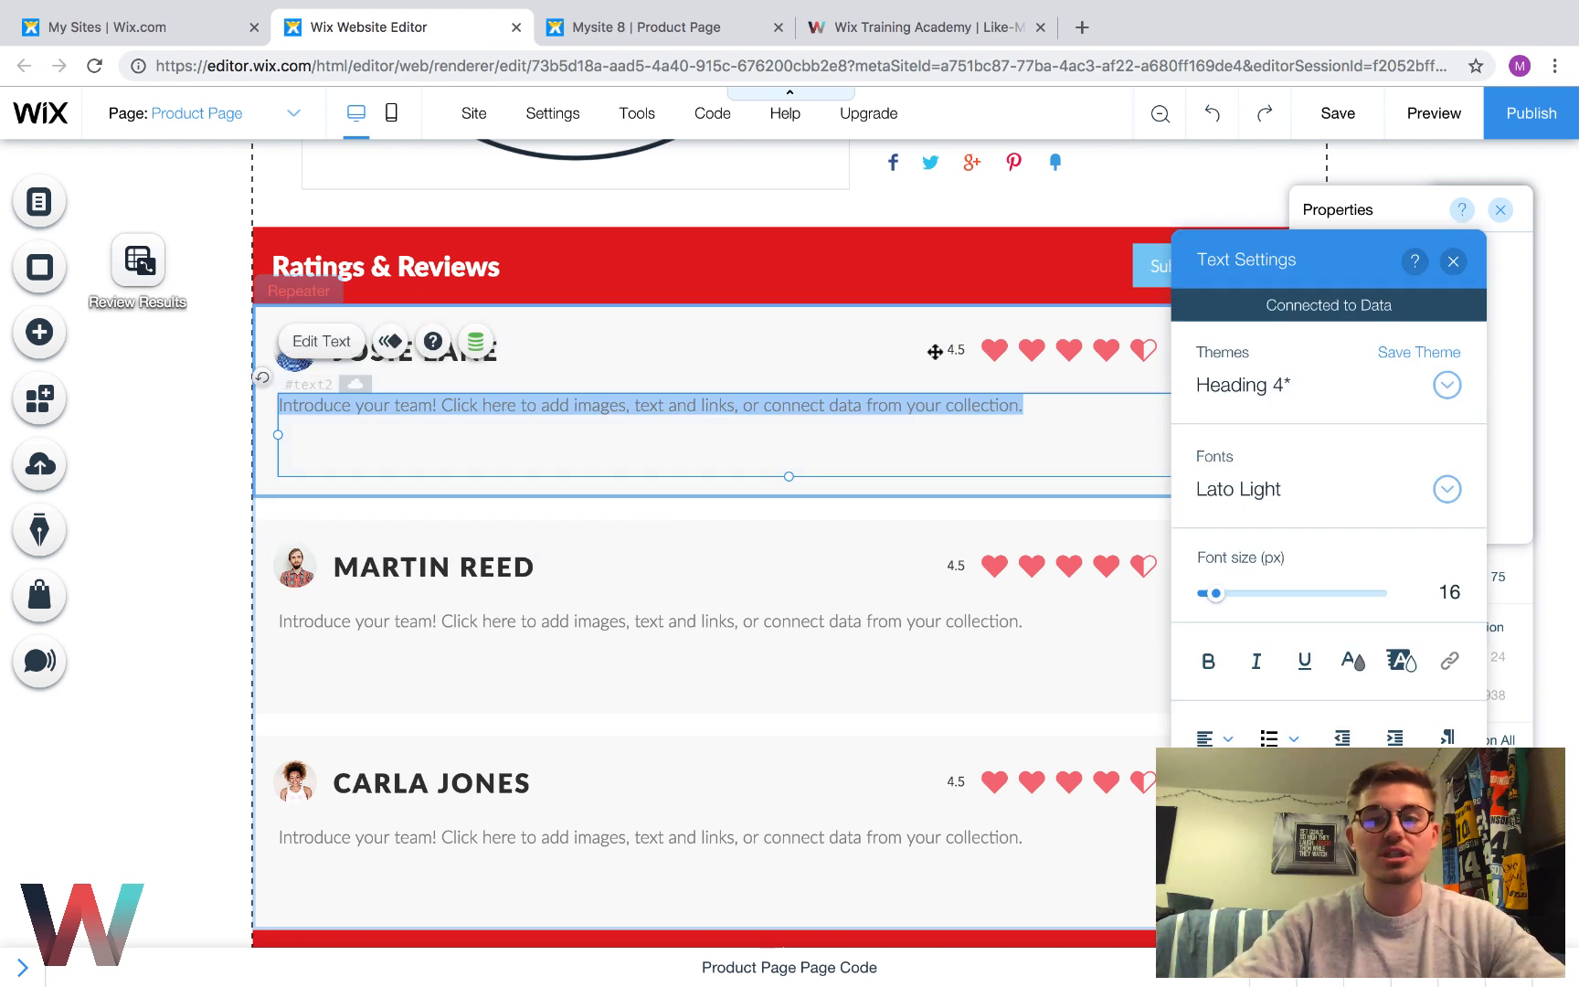
left_click(1453, 261)
left_click(668, 339)
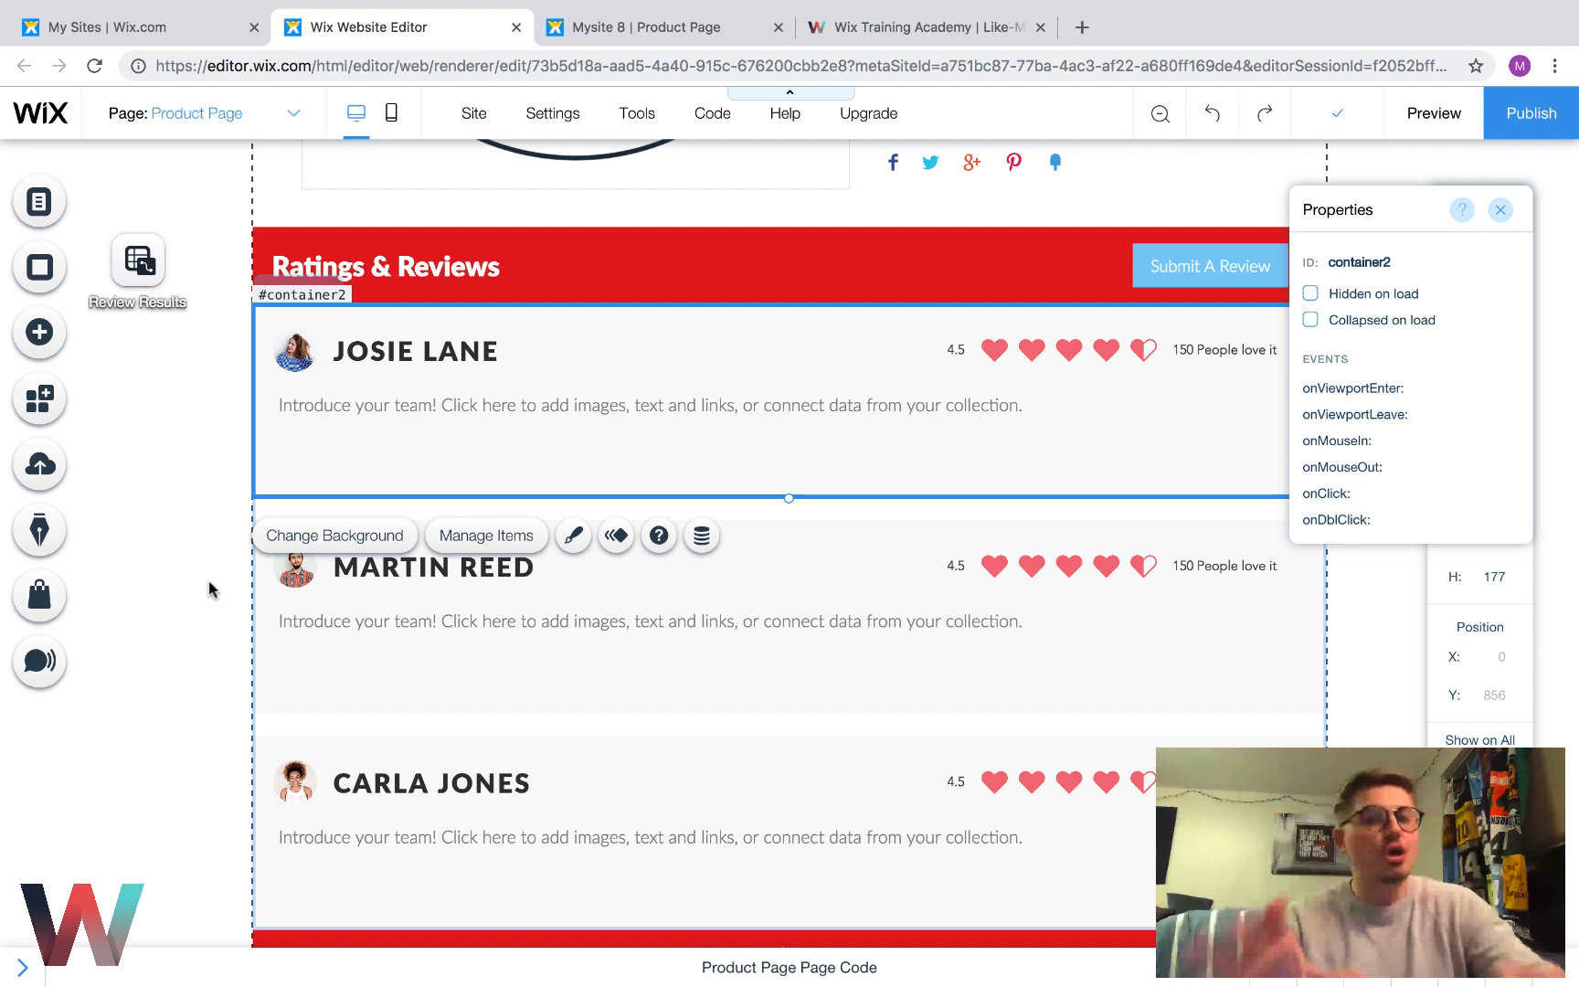
Inspect the Load More button below the reviews repeater and view the button styles available to add
left_click(174, 578)
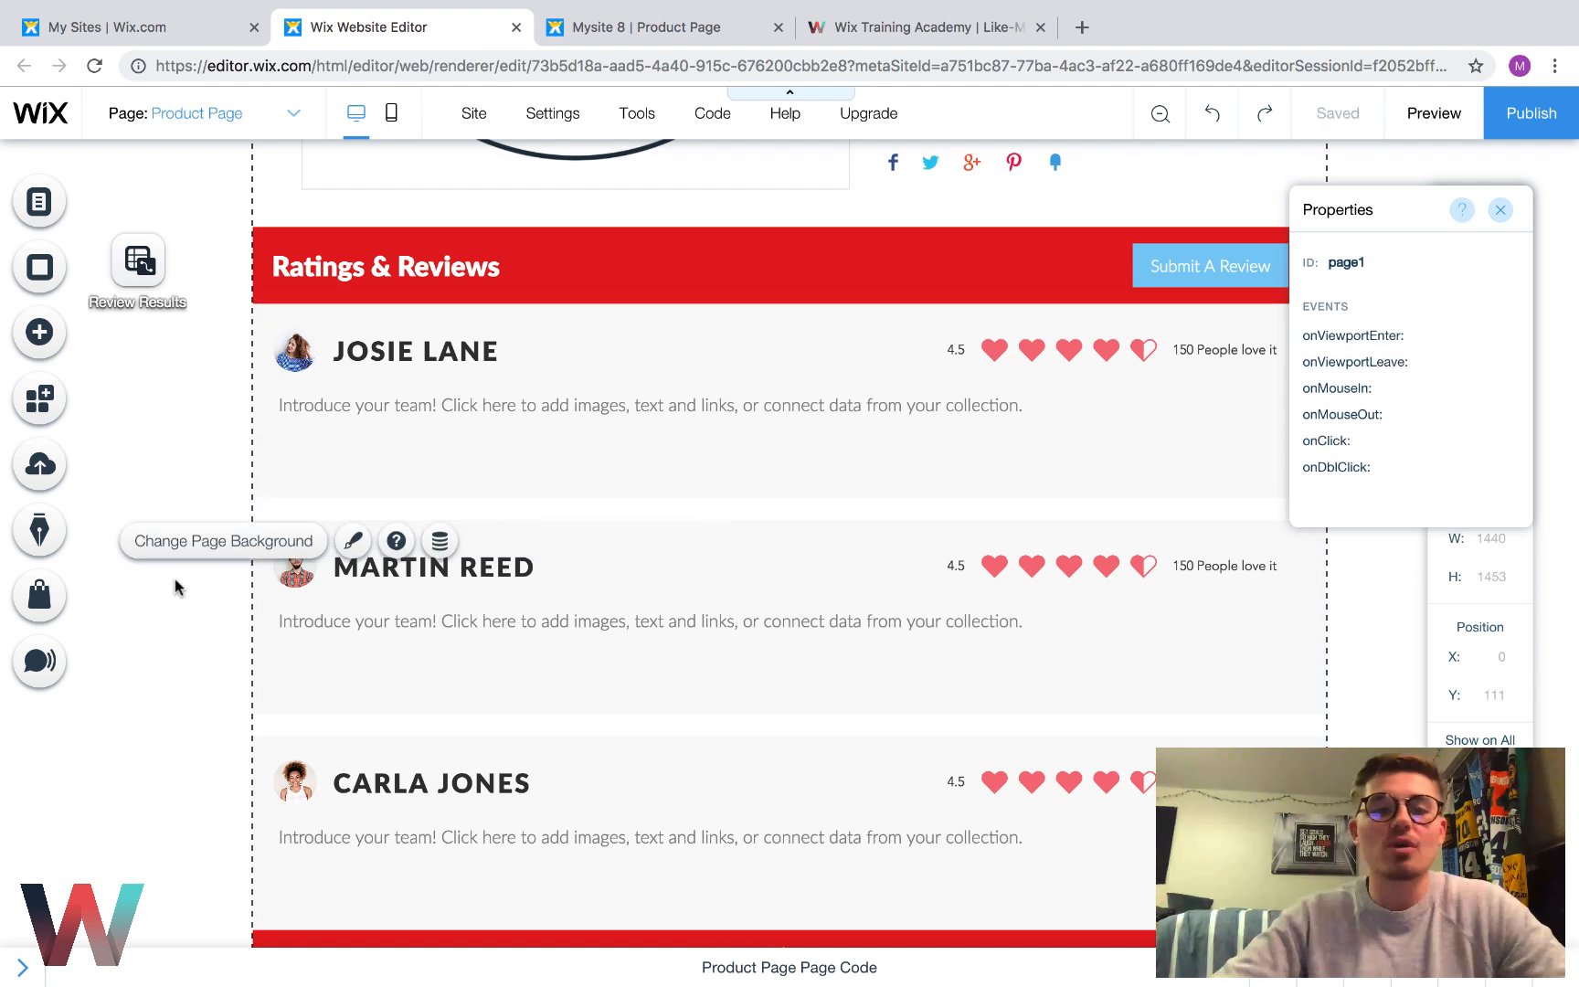
scroll(174, 578, "down", 2)
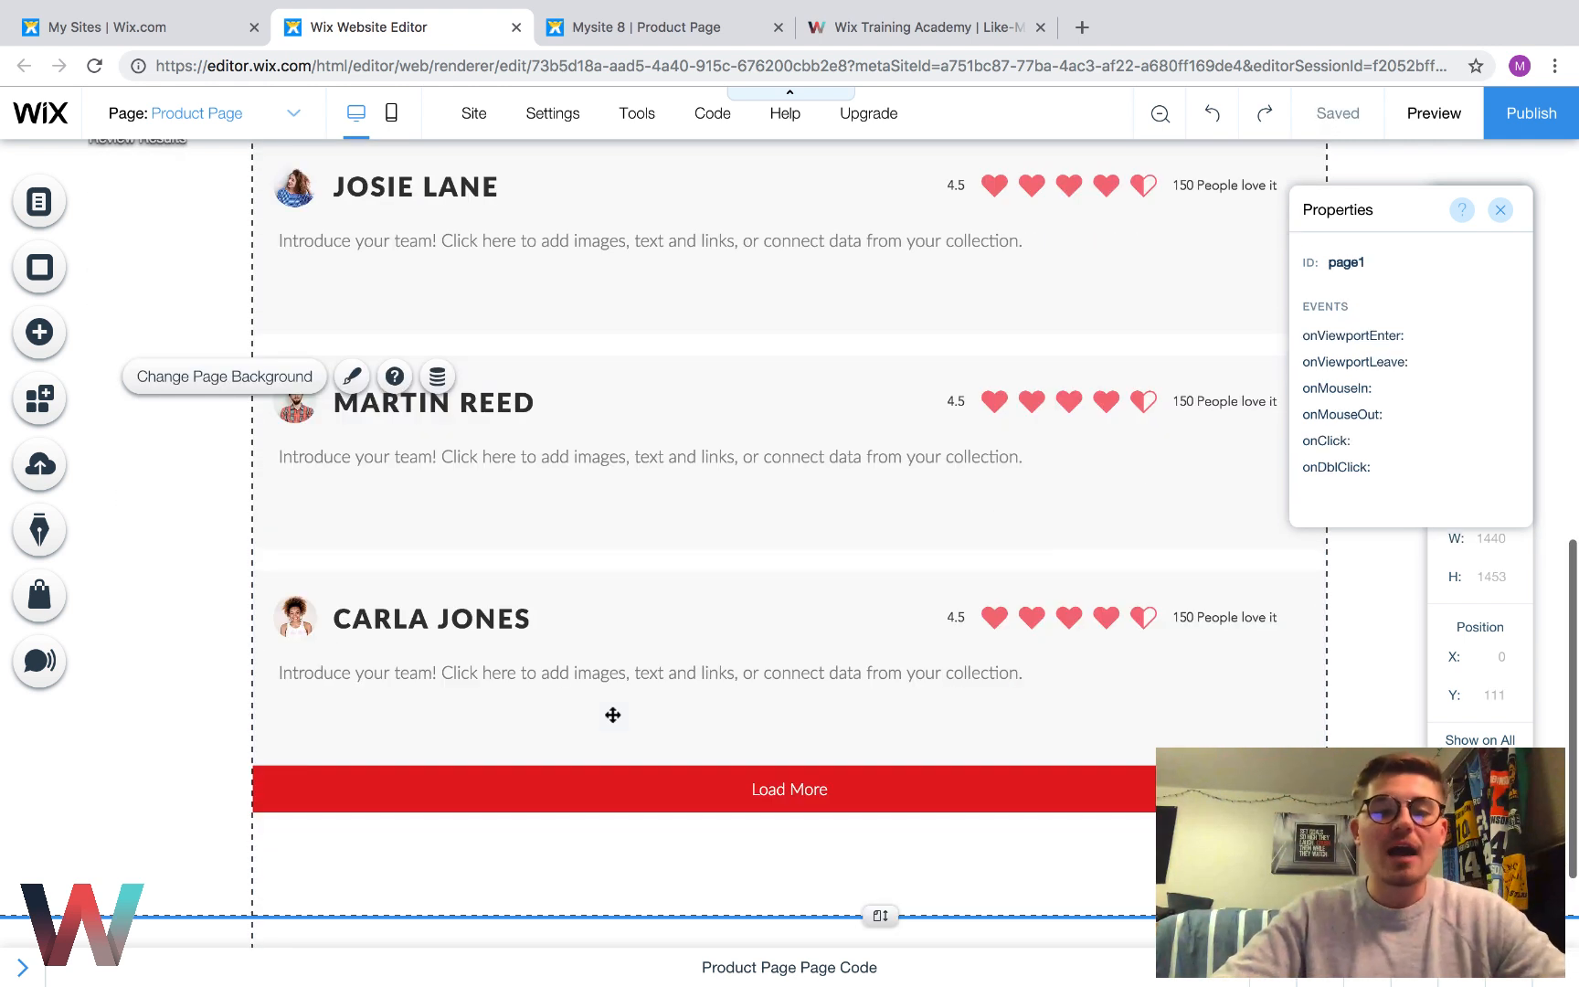
left_click(853, 794)
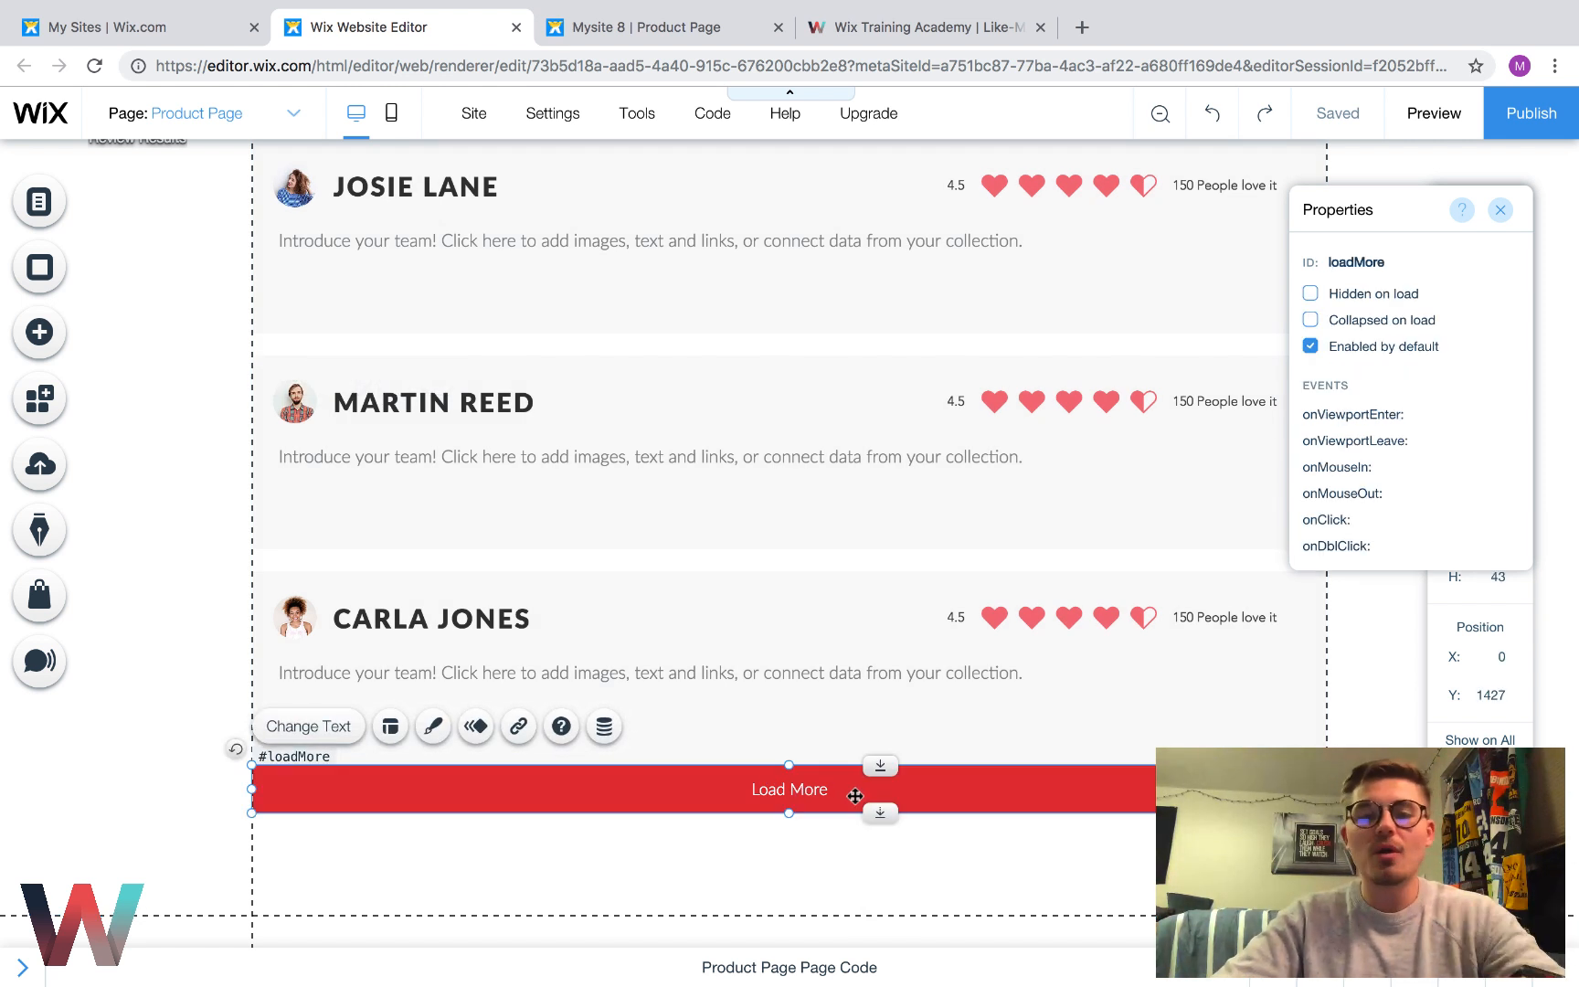
left_click(37, 334)
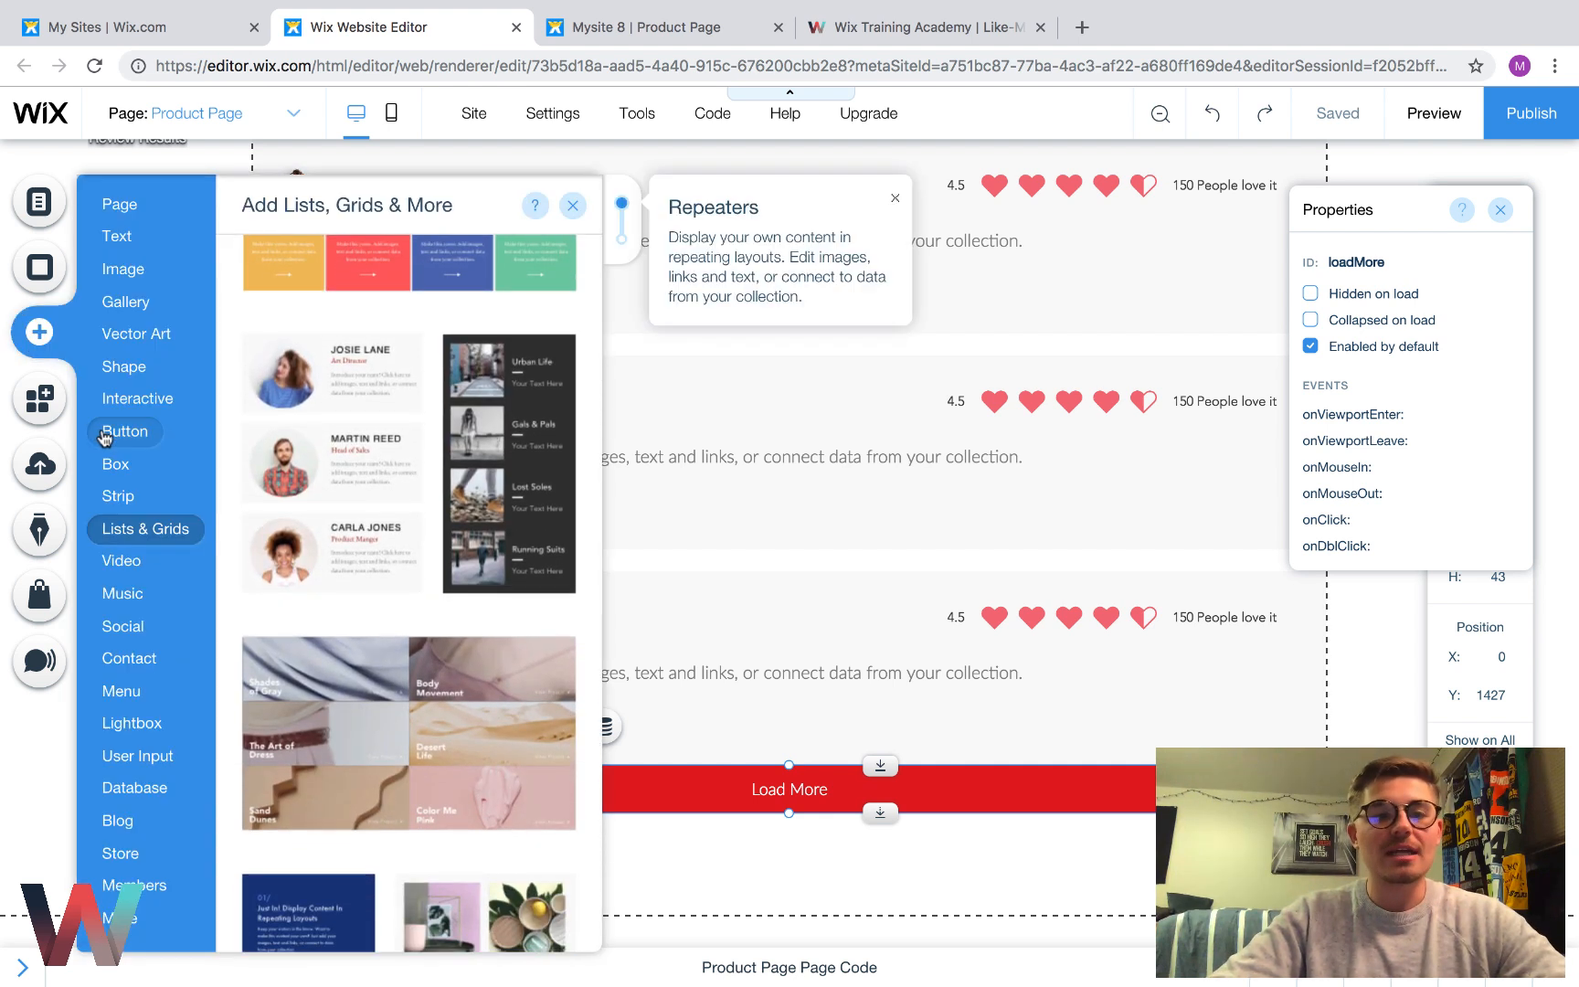
left_click(108, 433)
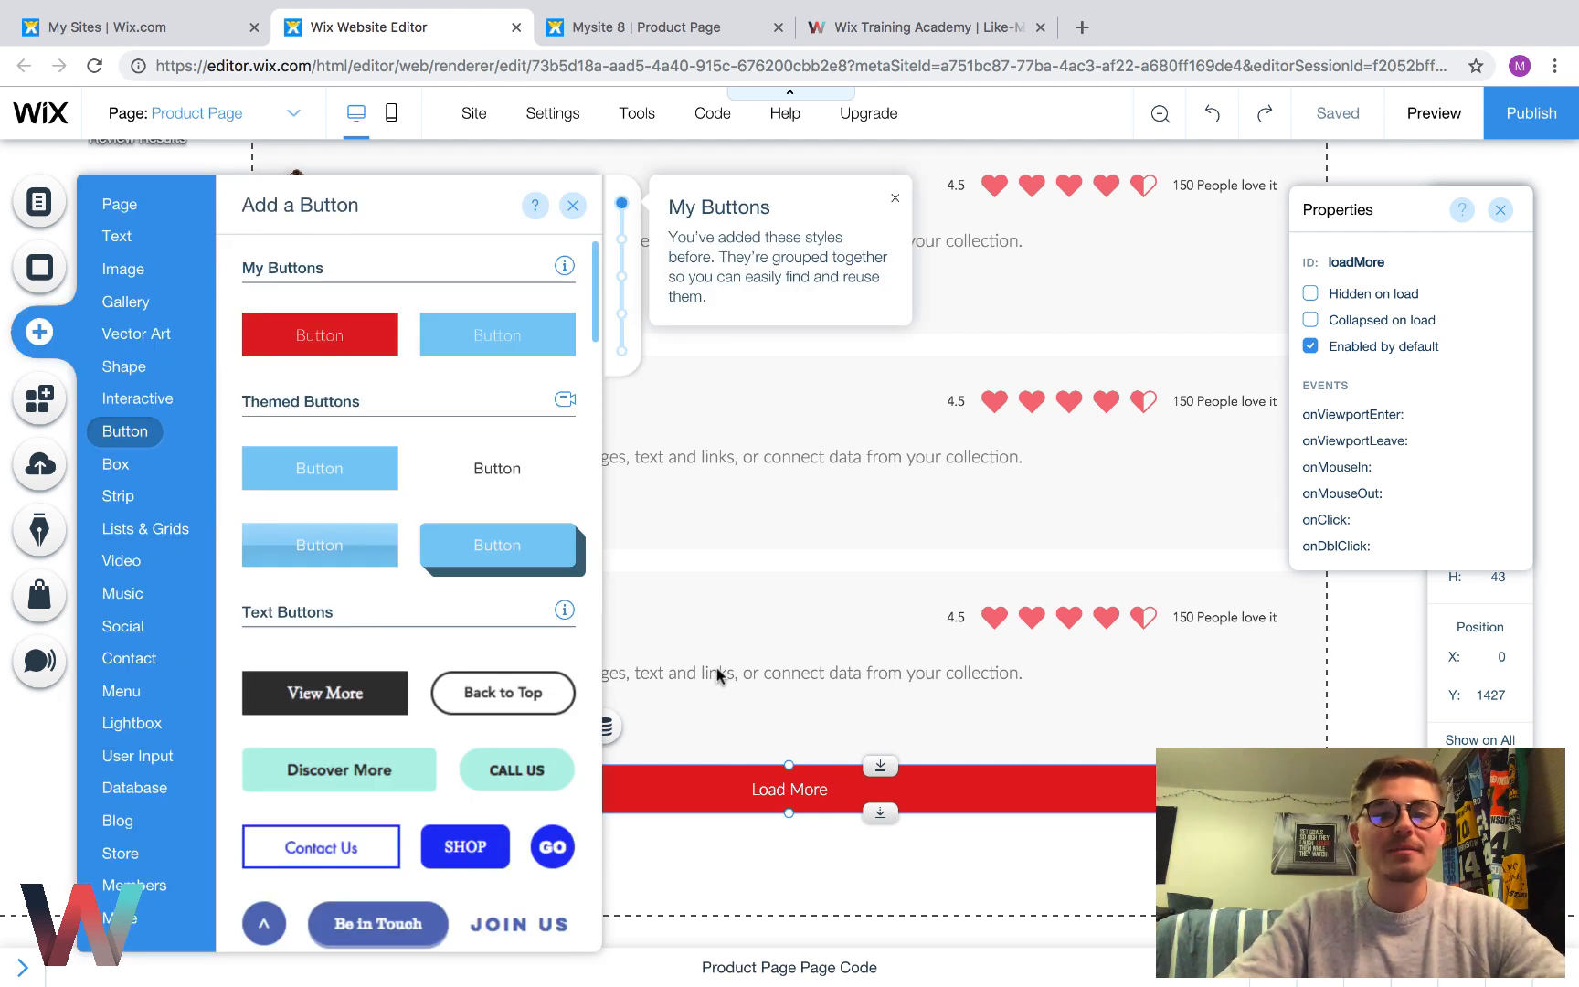
scroll(184, 514, "up", 3)
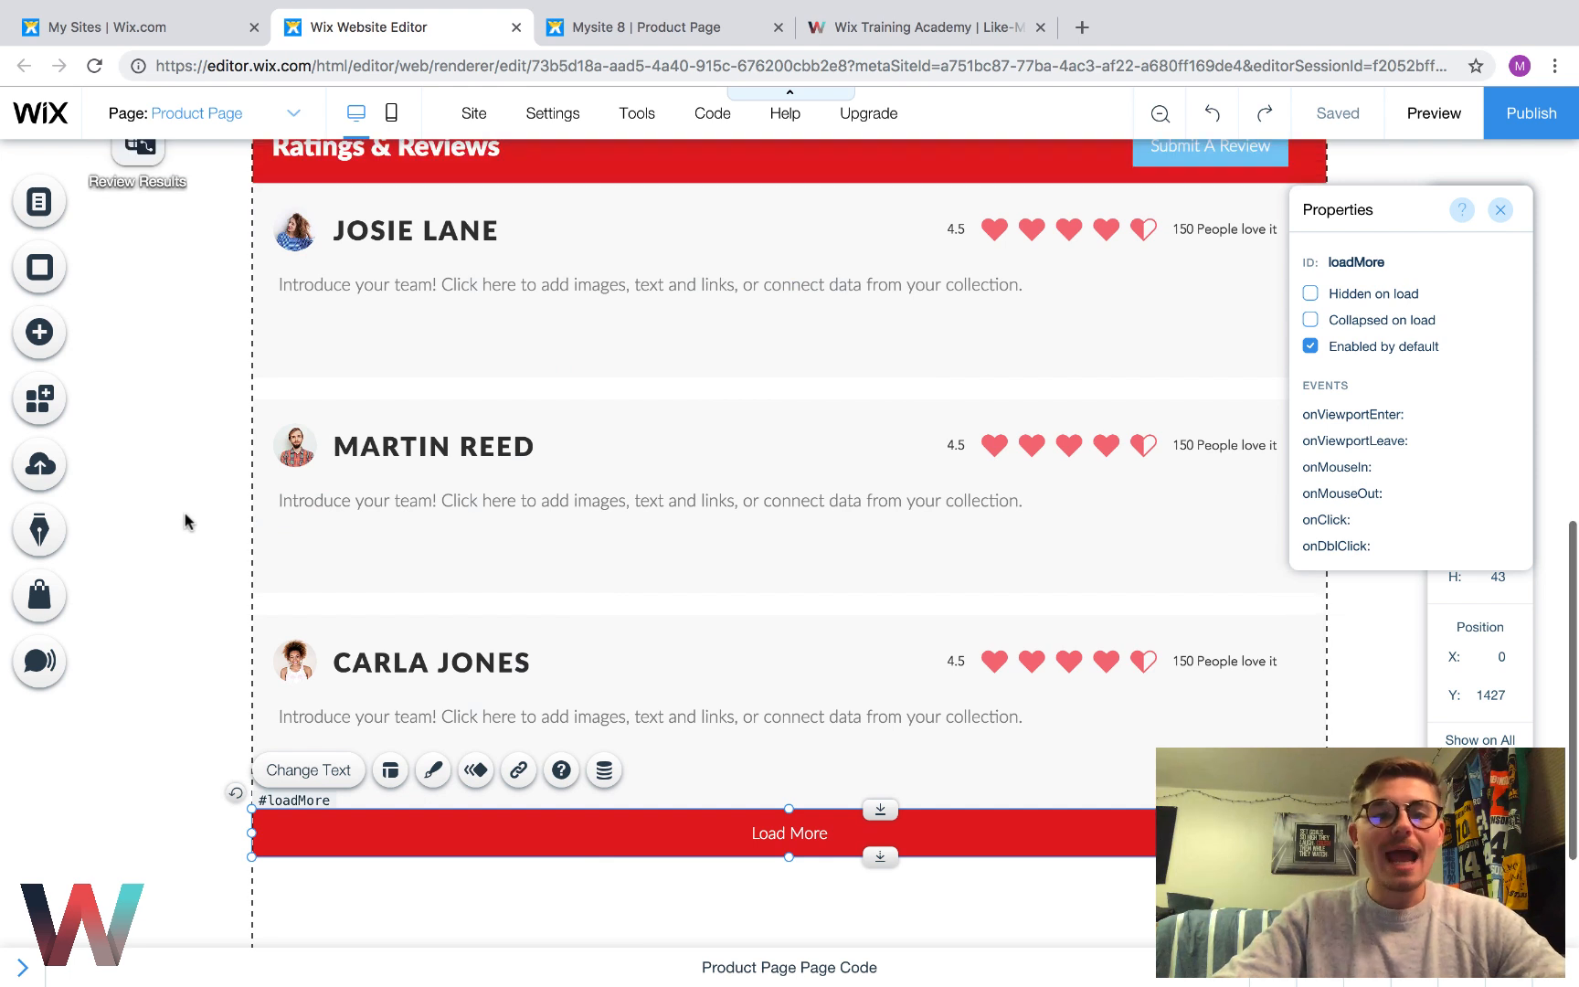
Select the reviews repeater on the product page and display the site structure with its pages, lightboxes and database collections
left_click(634, 467)
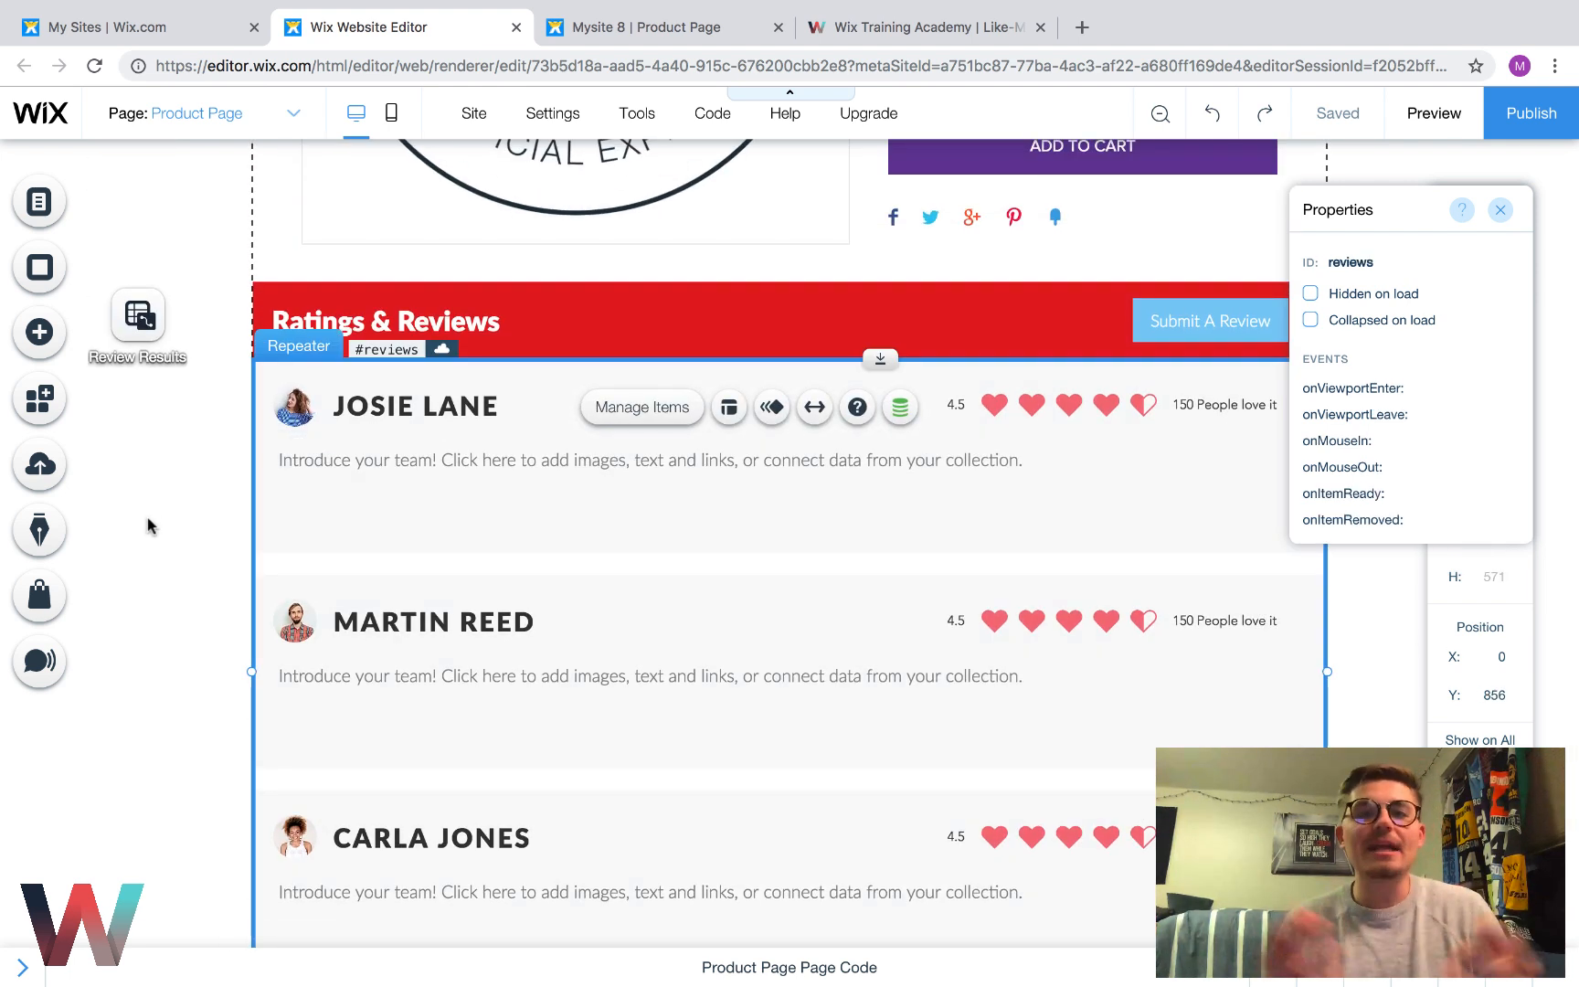
scroll(147, 518, "down", 1)
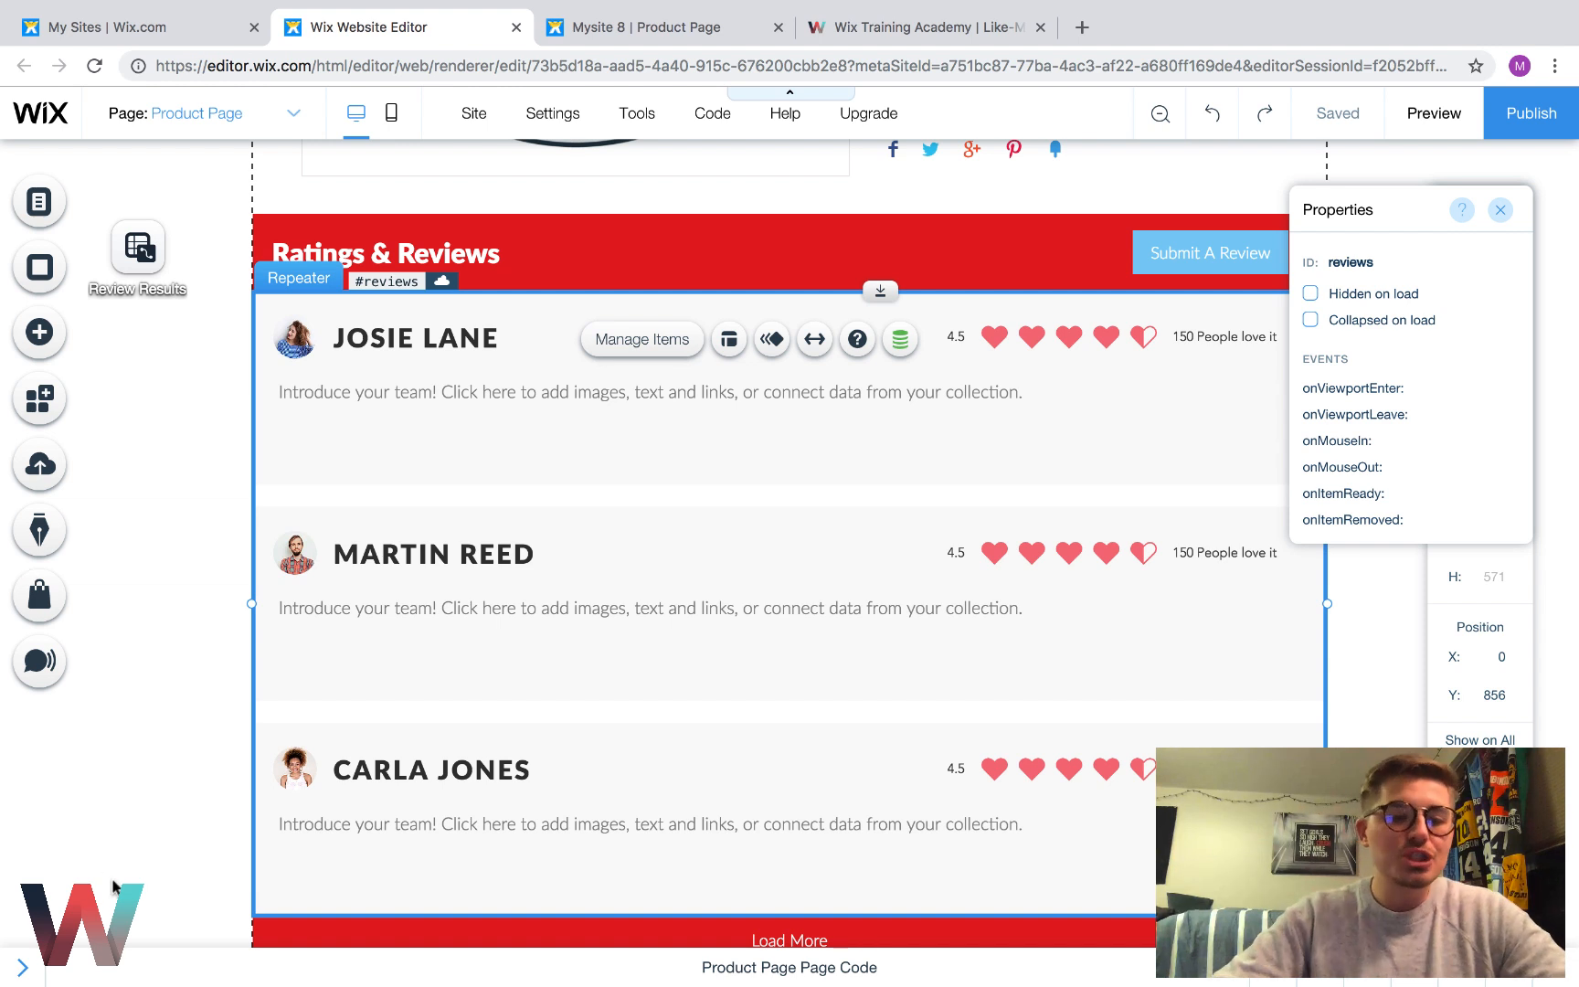
left_click(22, 968)
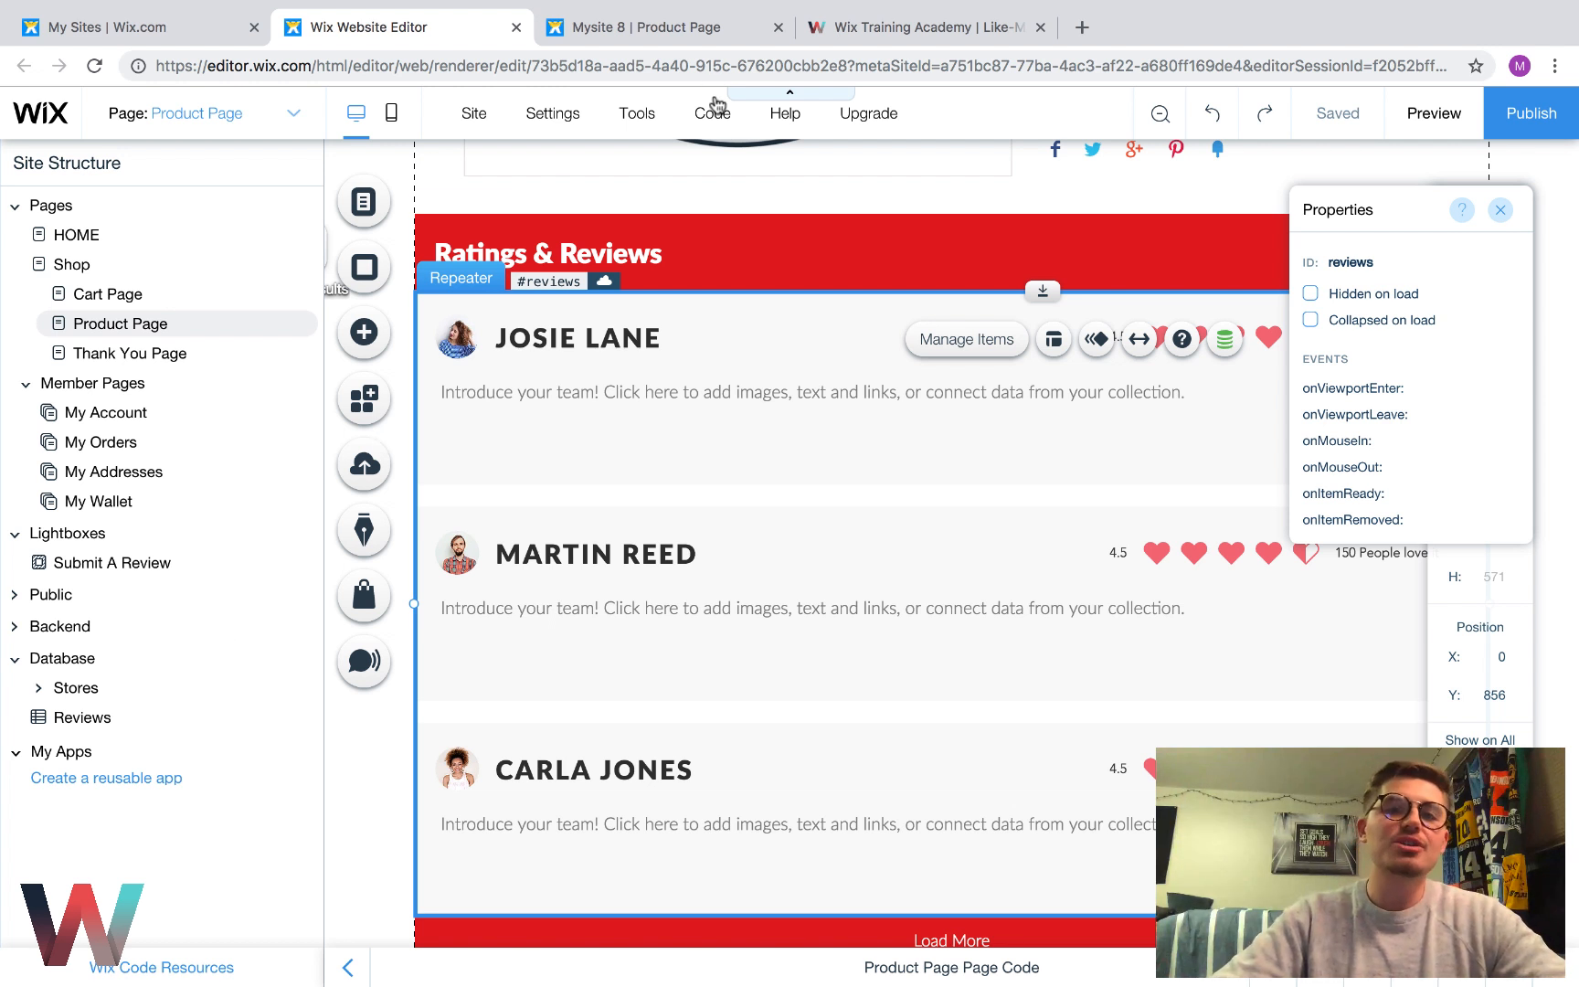
mouse_move(714, 116)
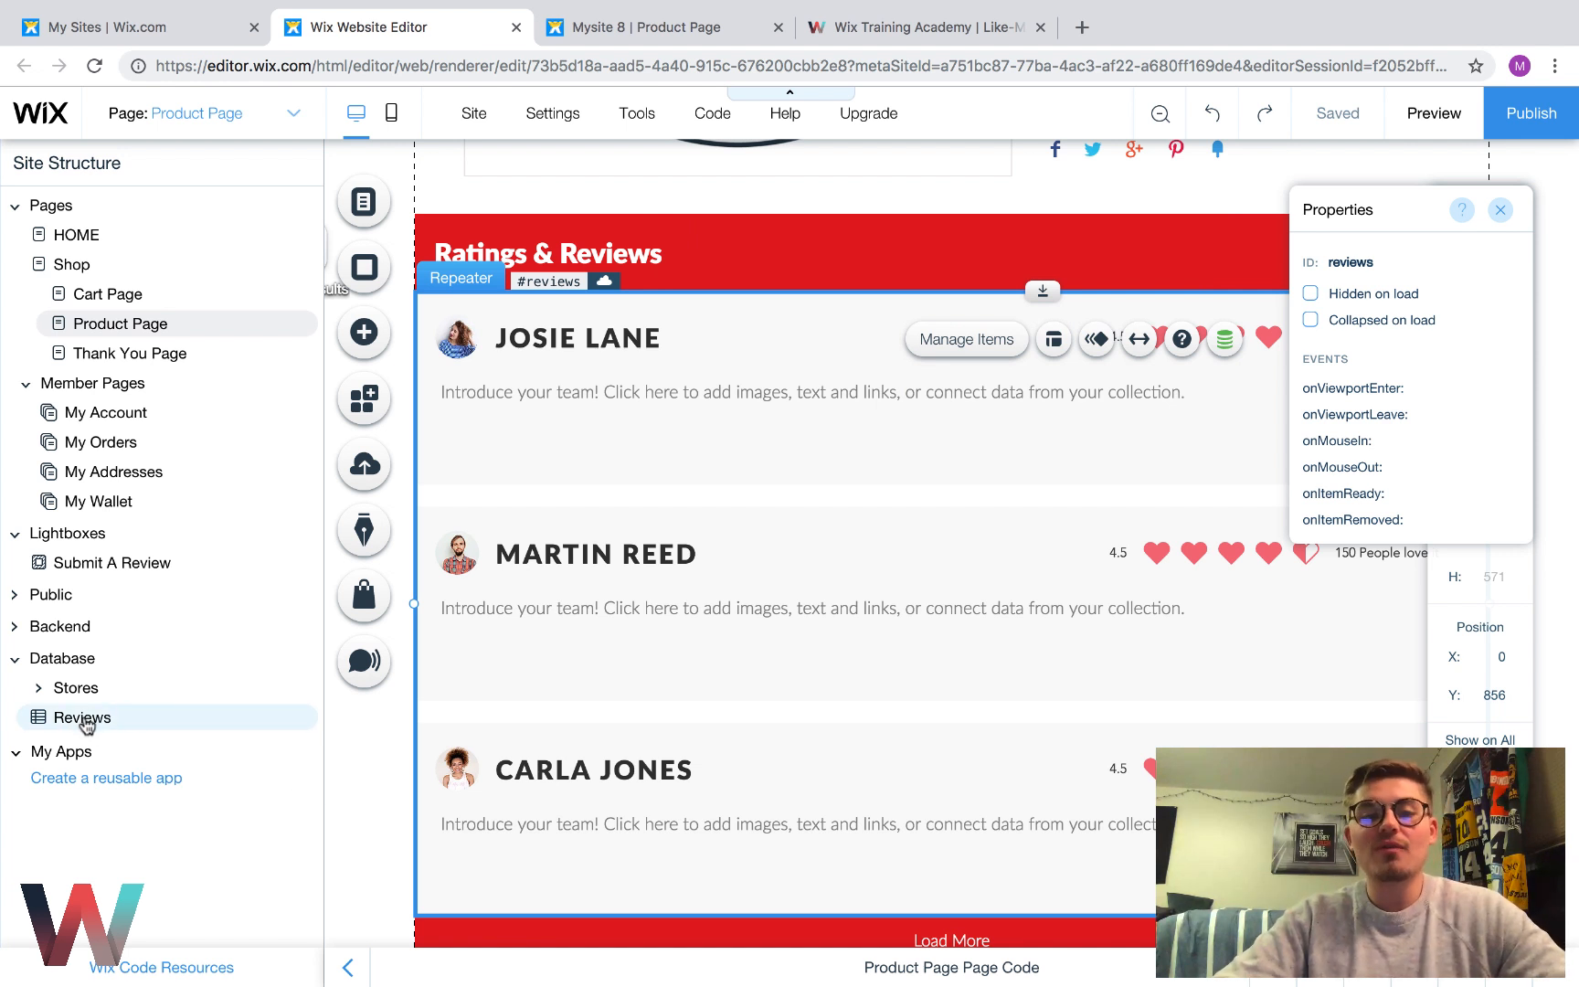
Start a new database collection named Reviews1 for Custom Use and proceed to its custom permissions
mouse_move(72, 659)
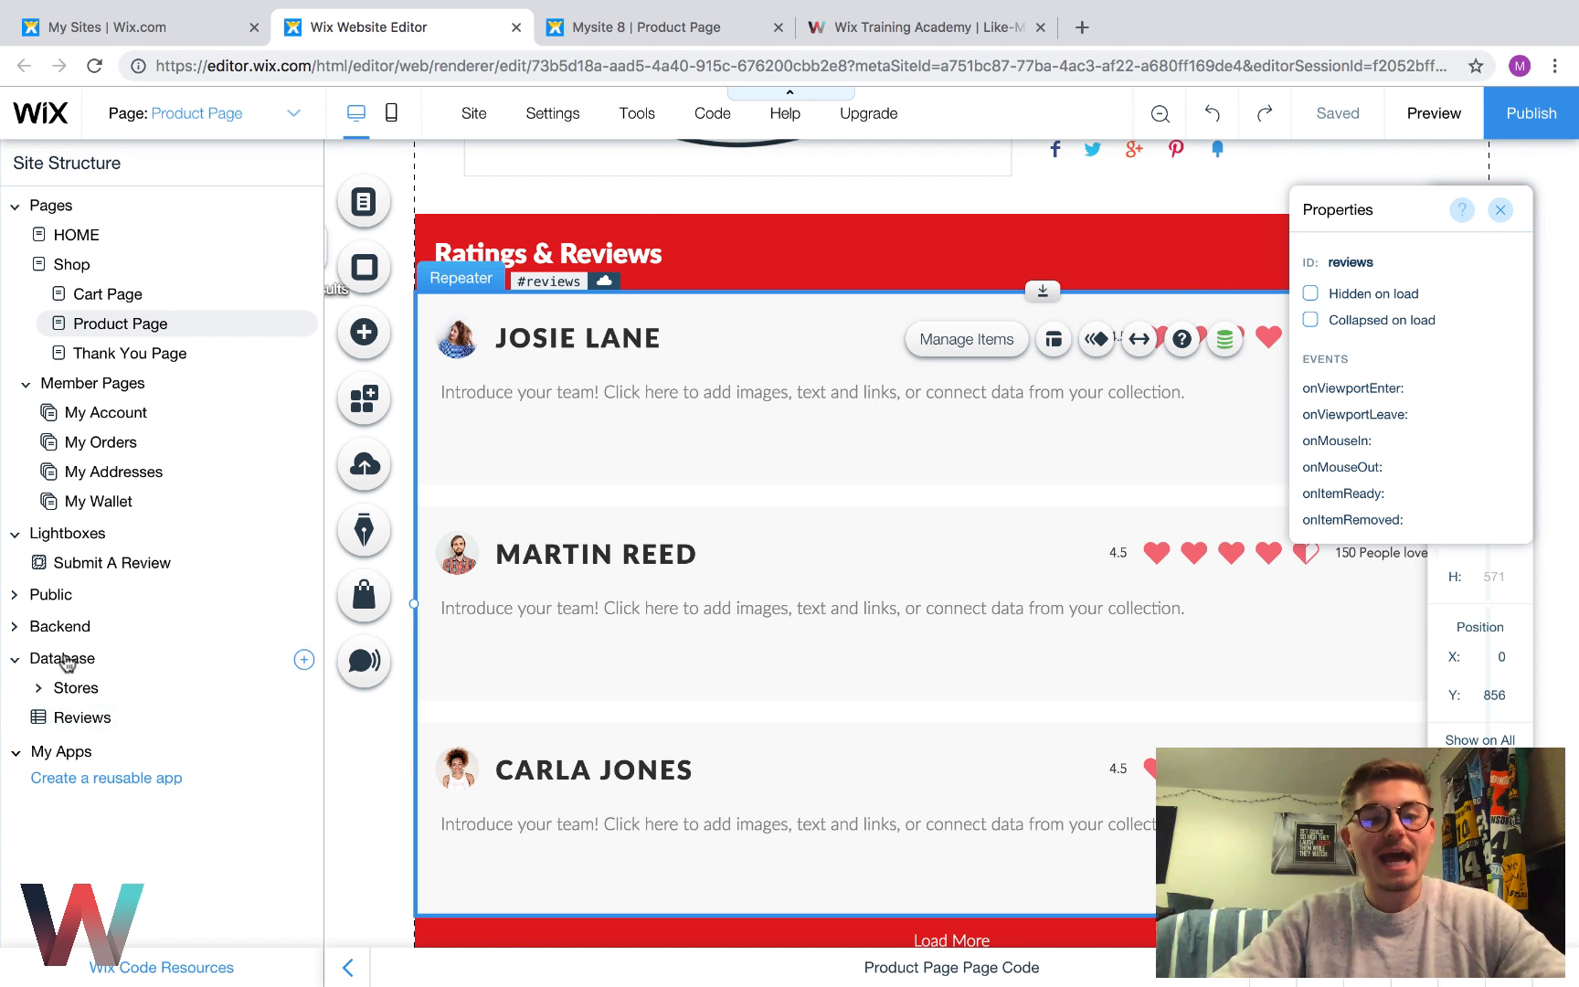
left_click(304, 661)
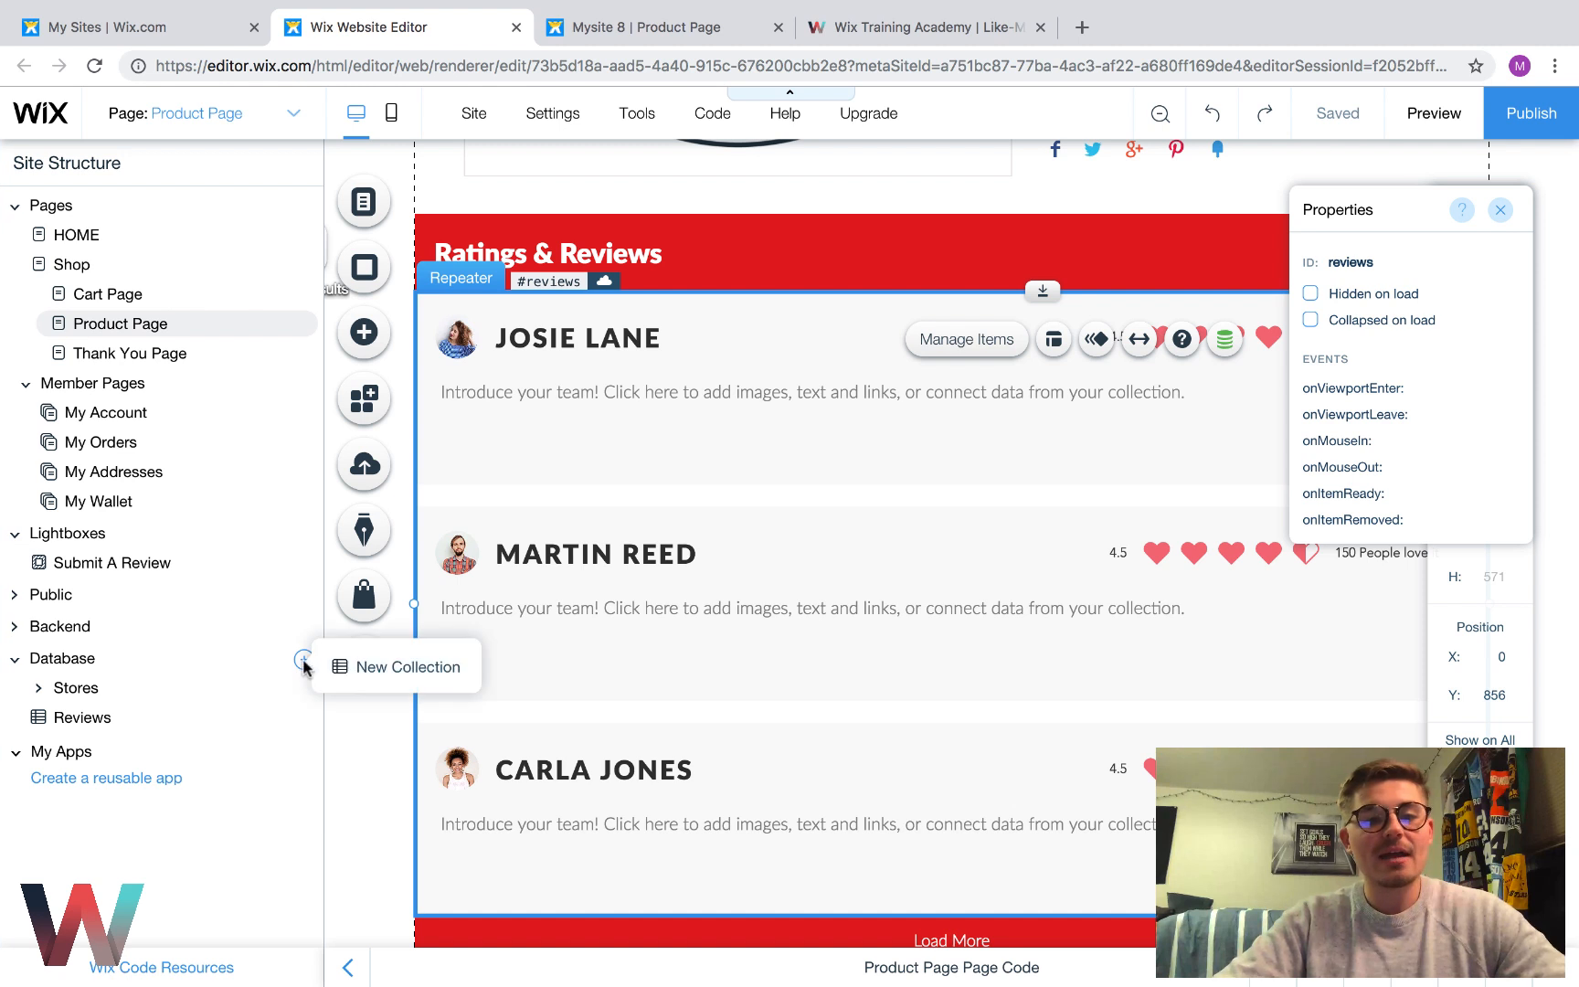
left_click(389, 660)
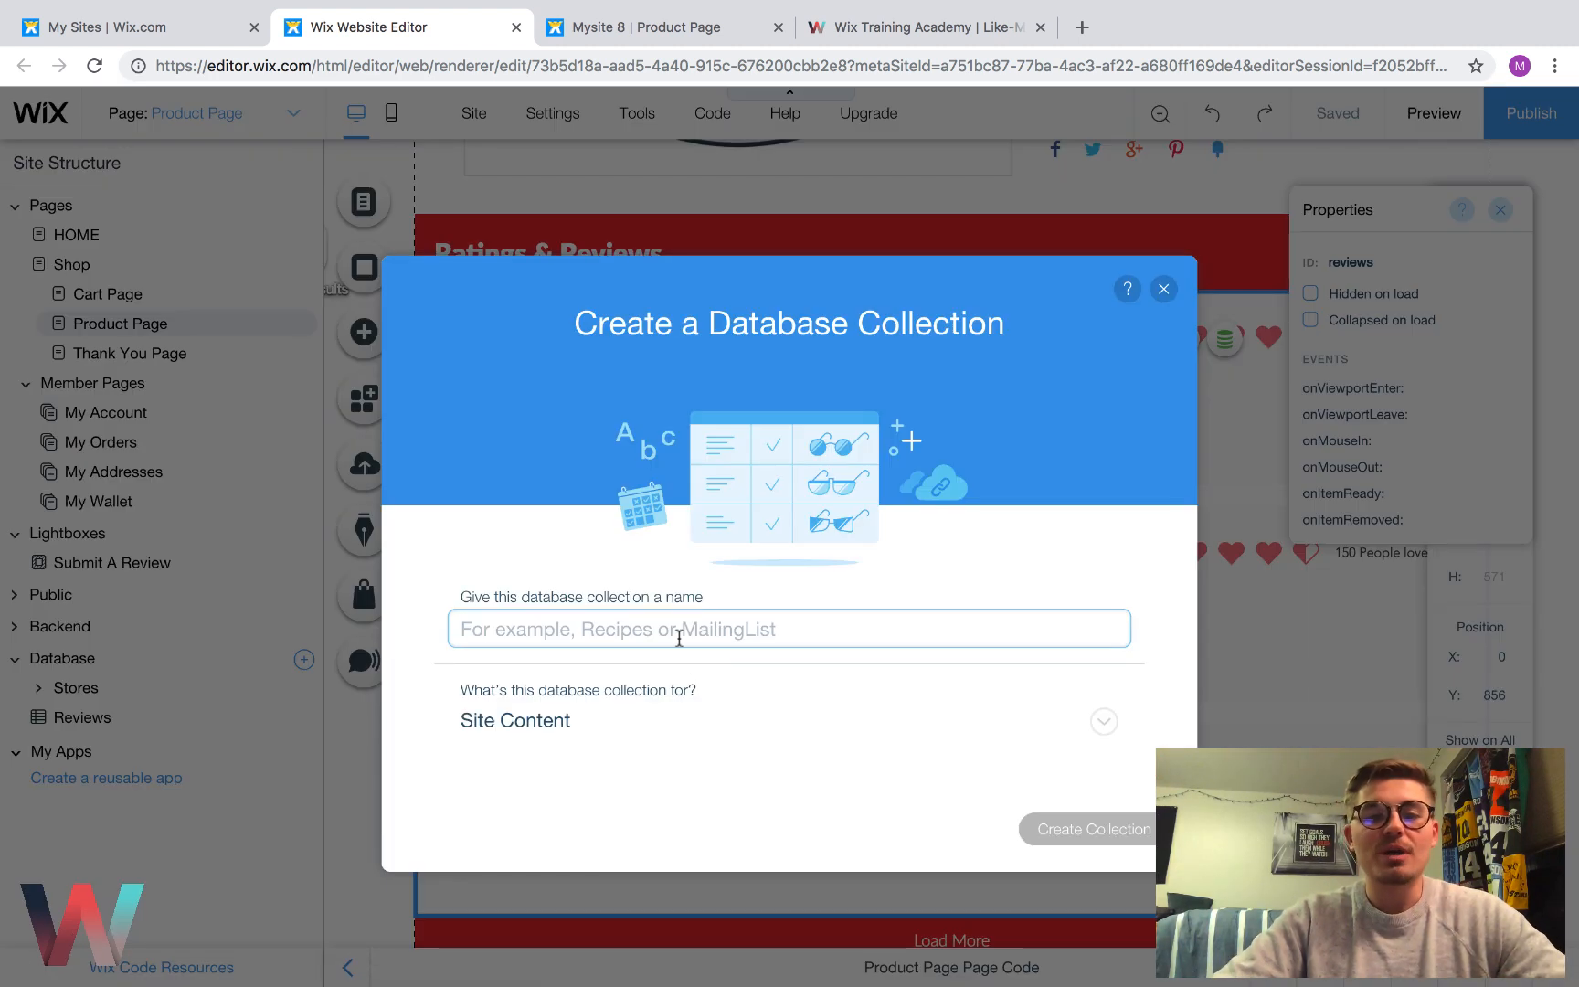
left_click(644, 637)
type("Reviews")
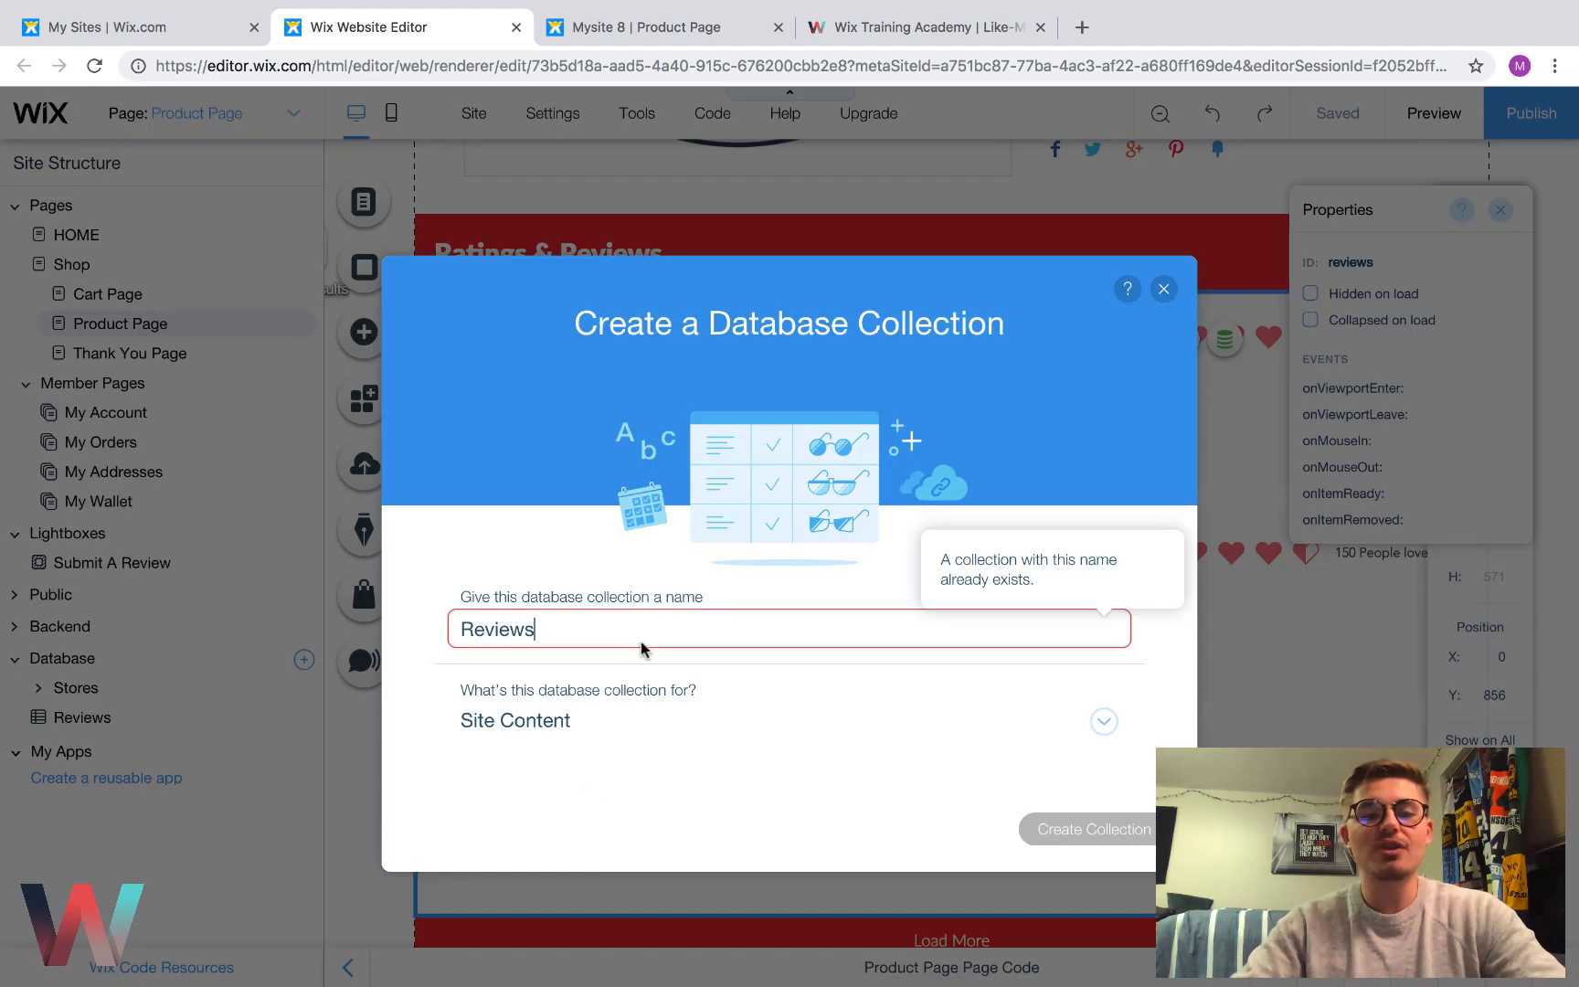
type("1")
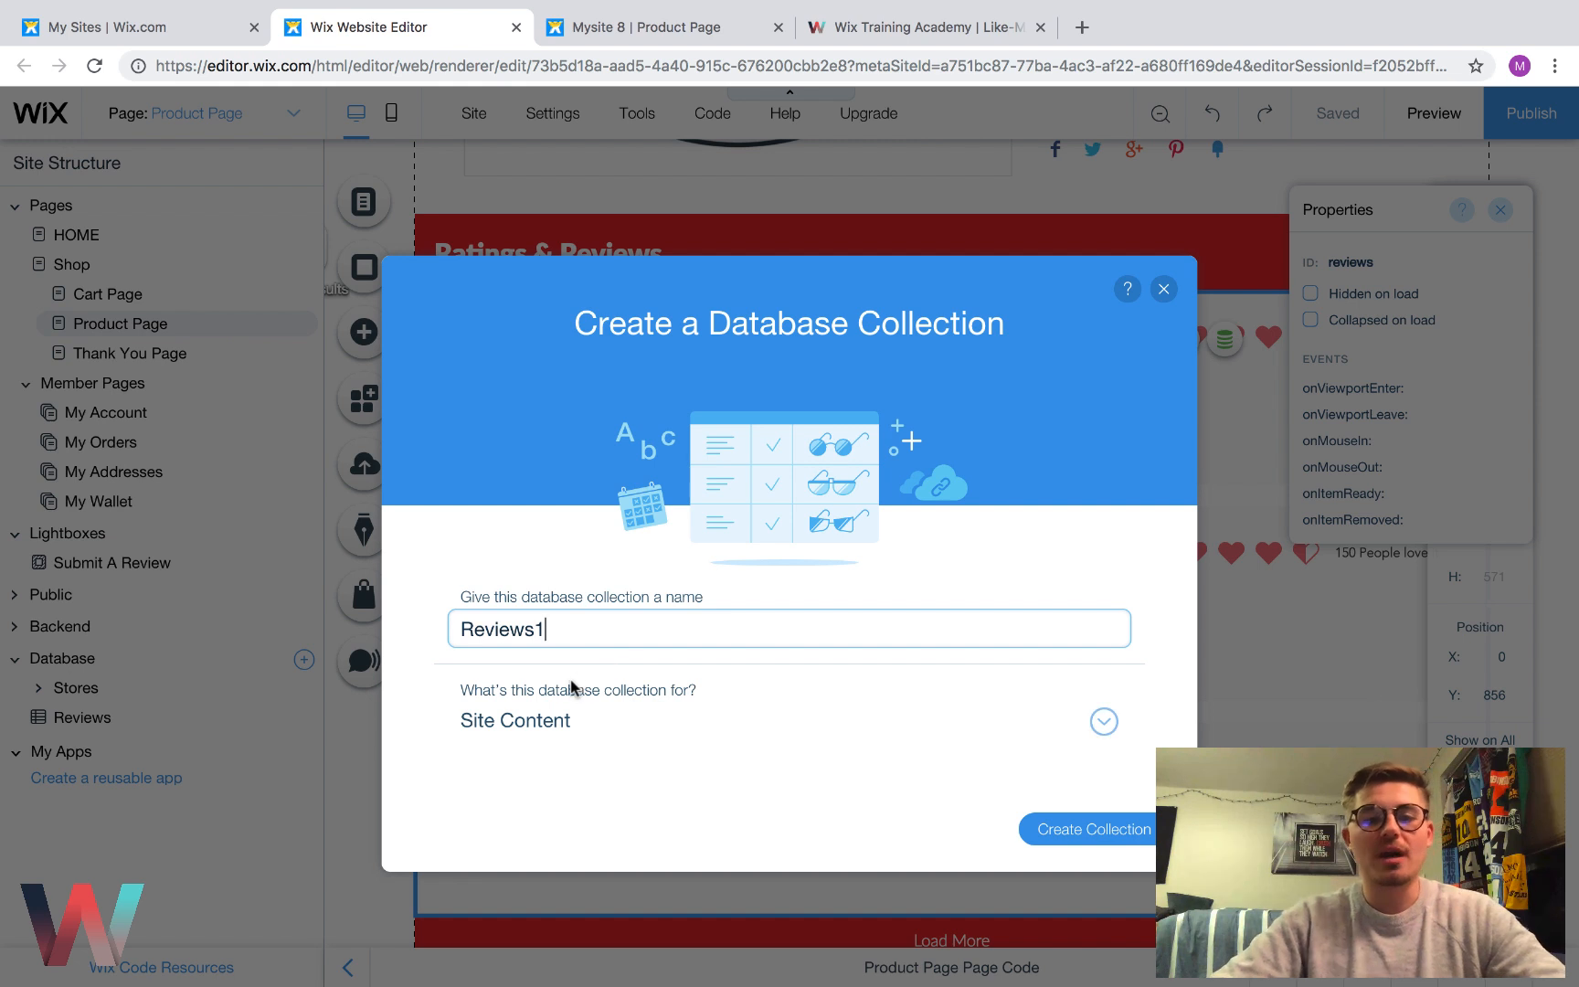
left_click(571, 721)
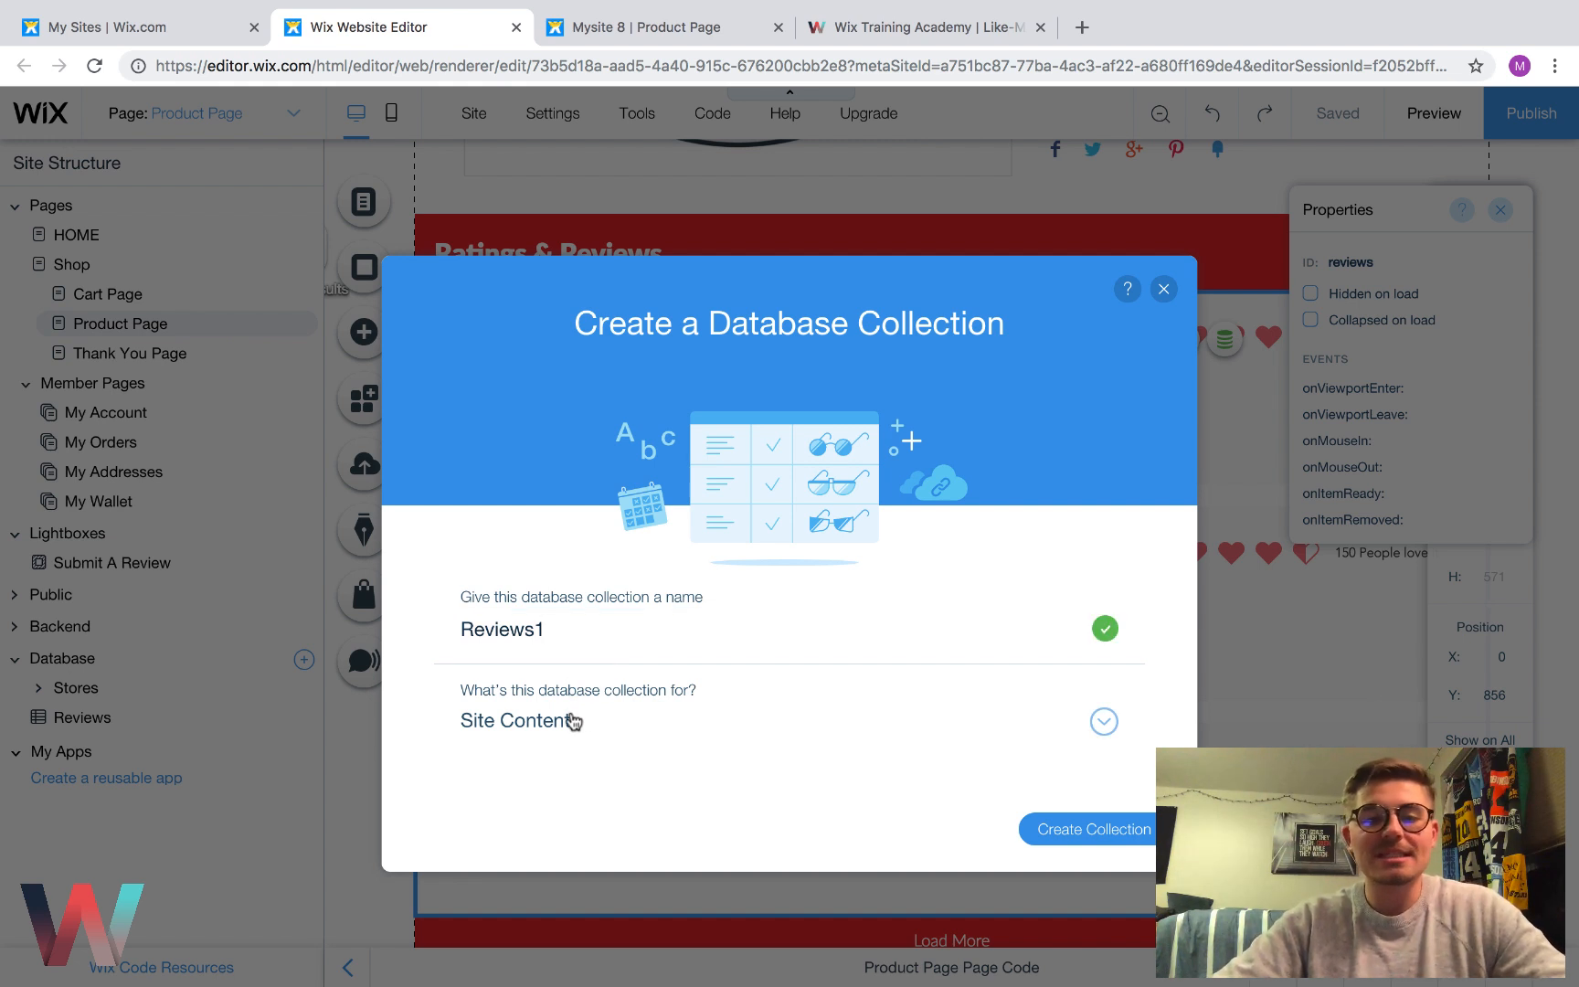
scroll(638, 804, "down", 2)
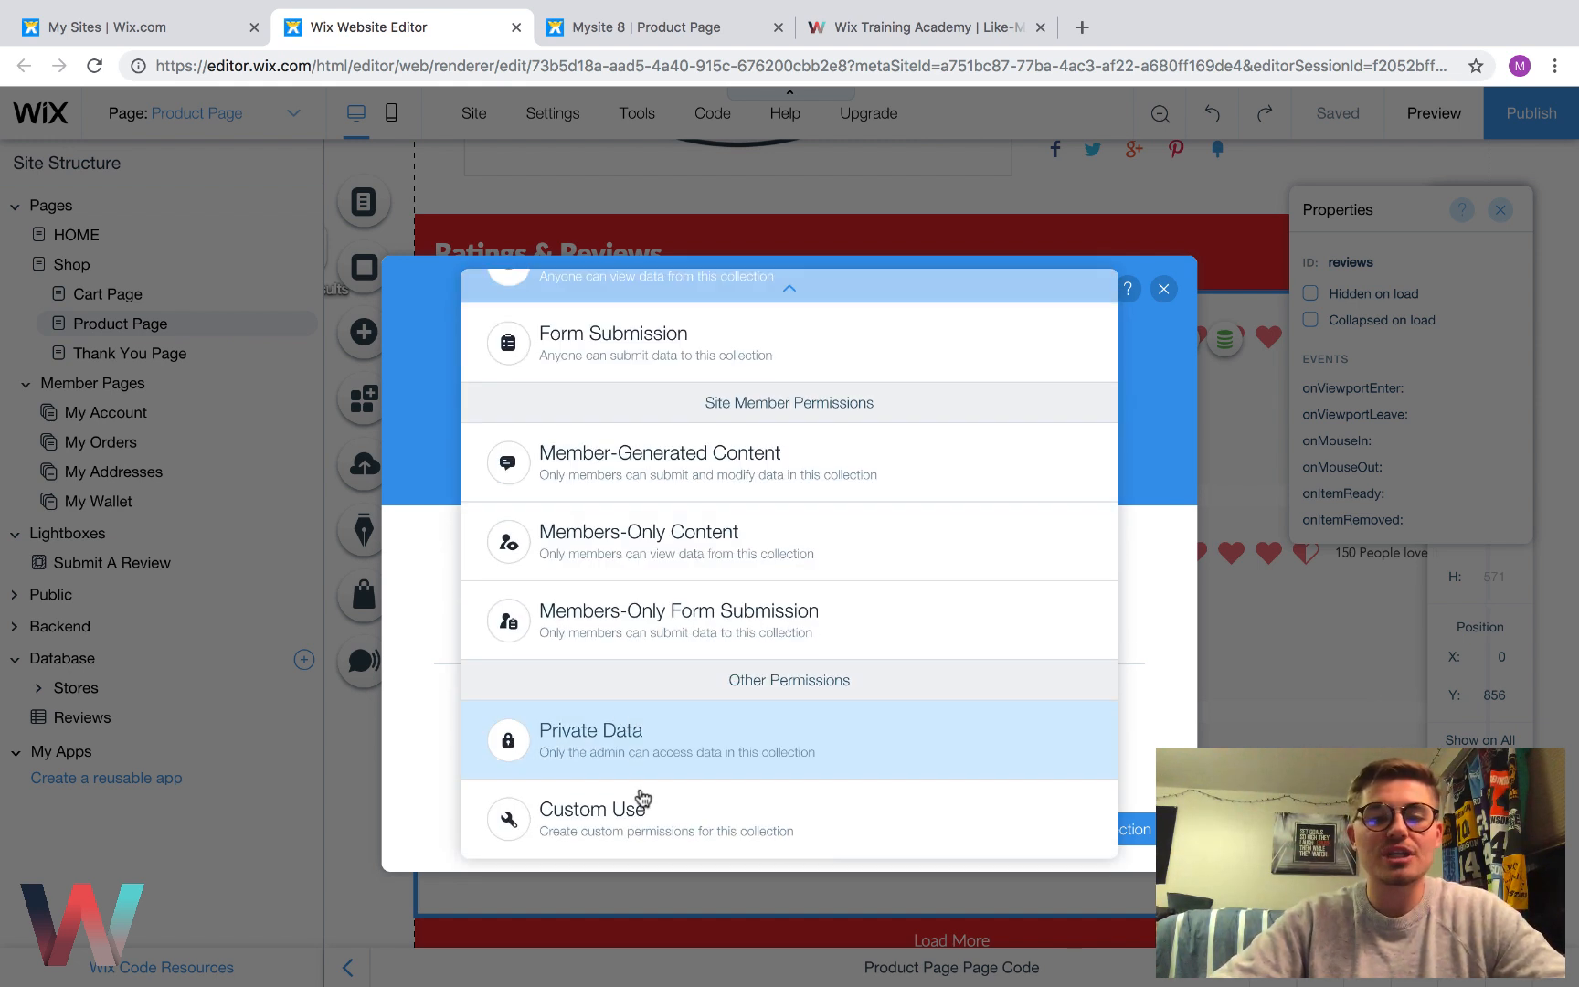
left_click(621, 822)
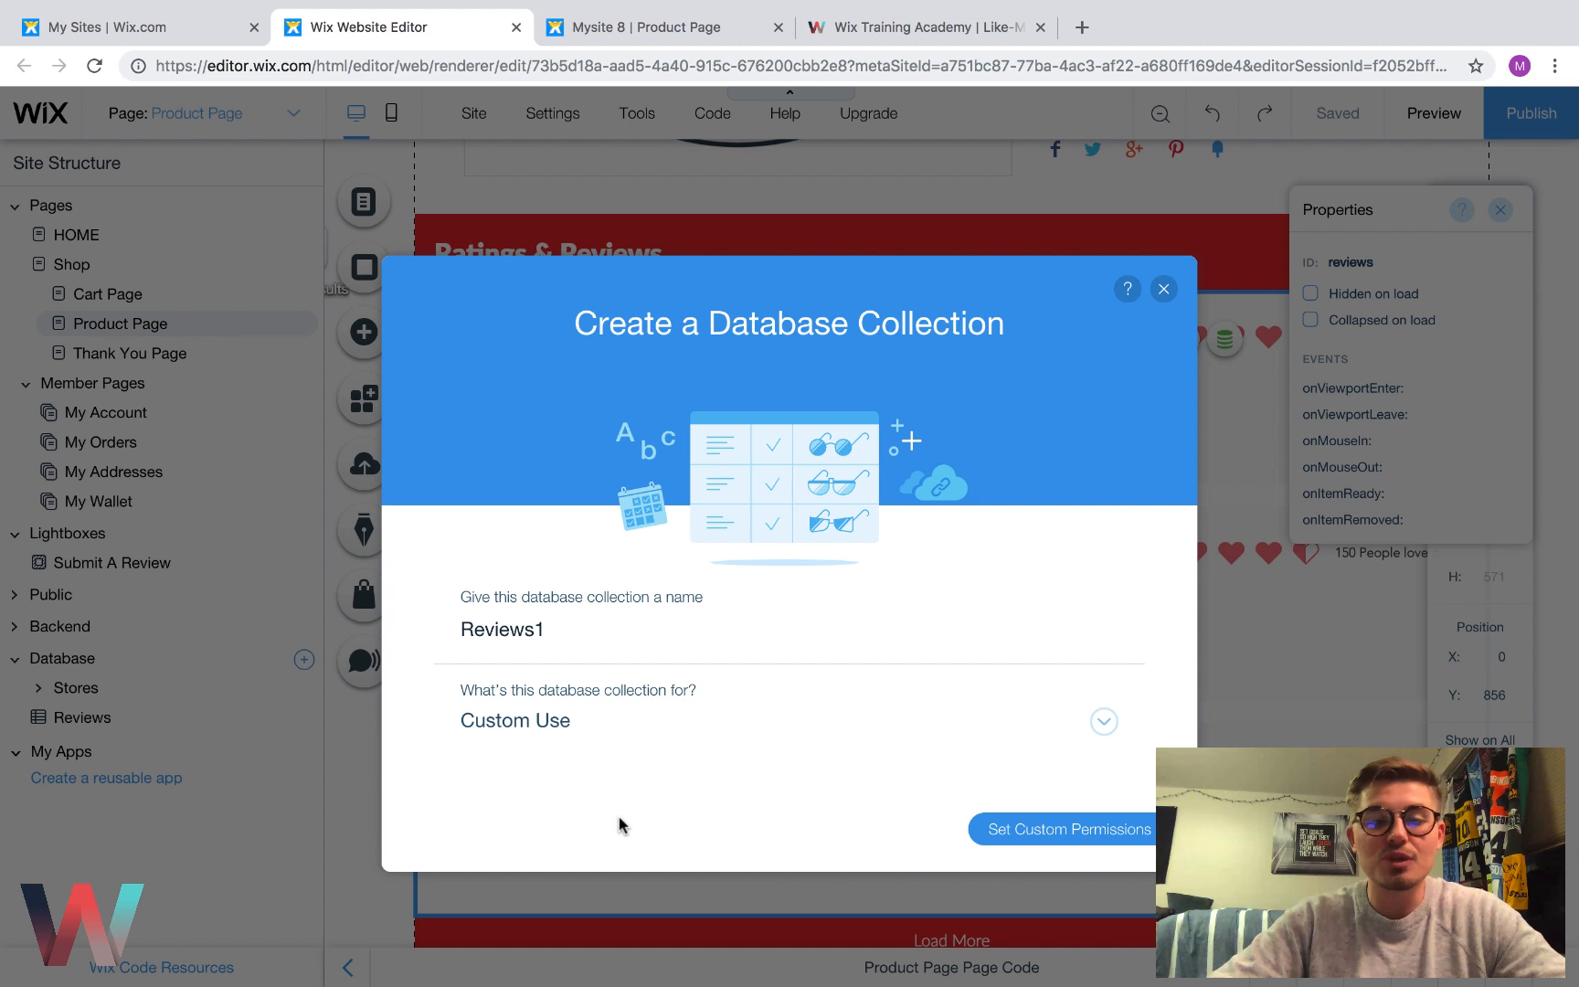
left_click(1022, 831)
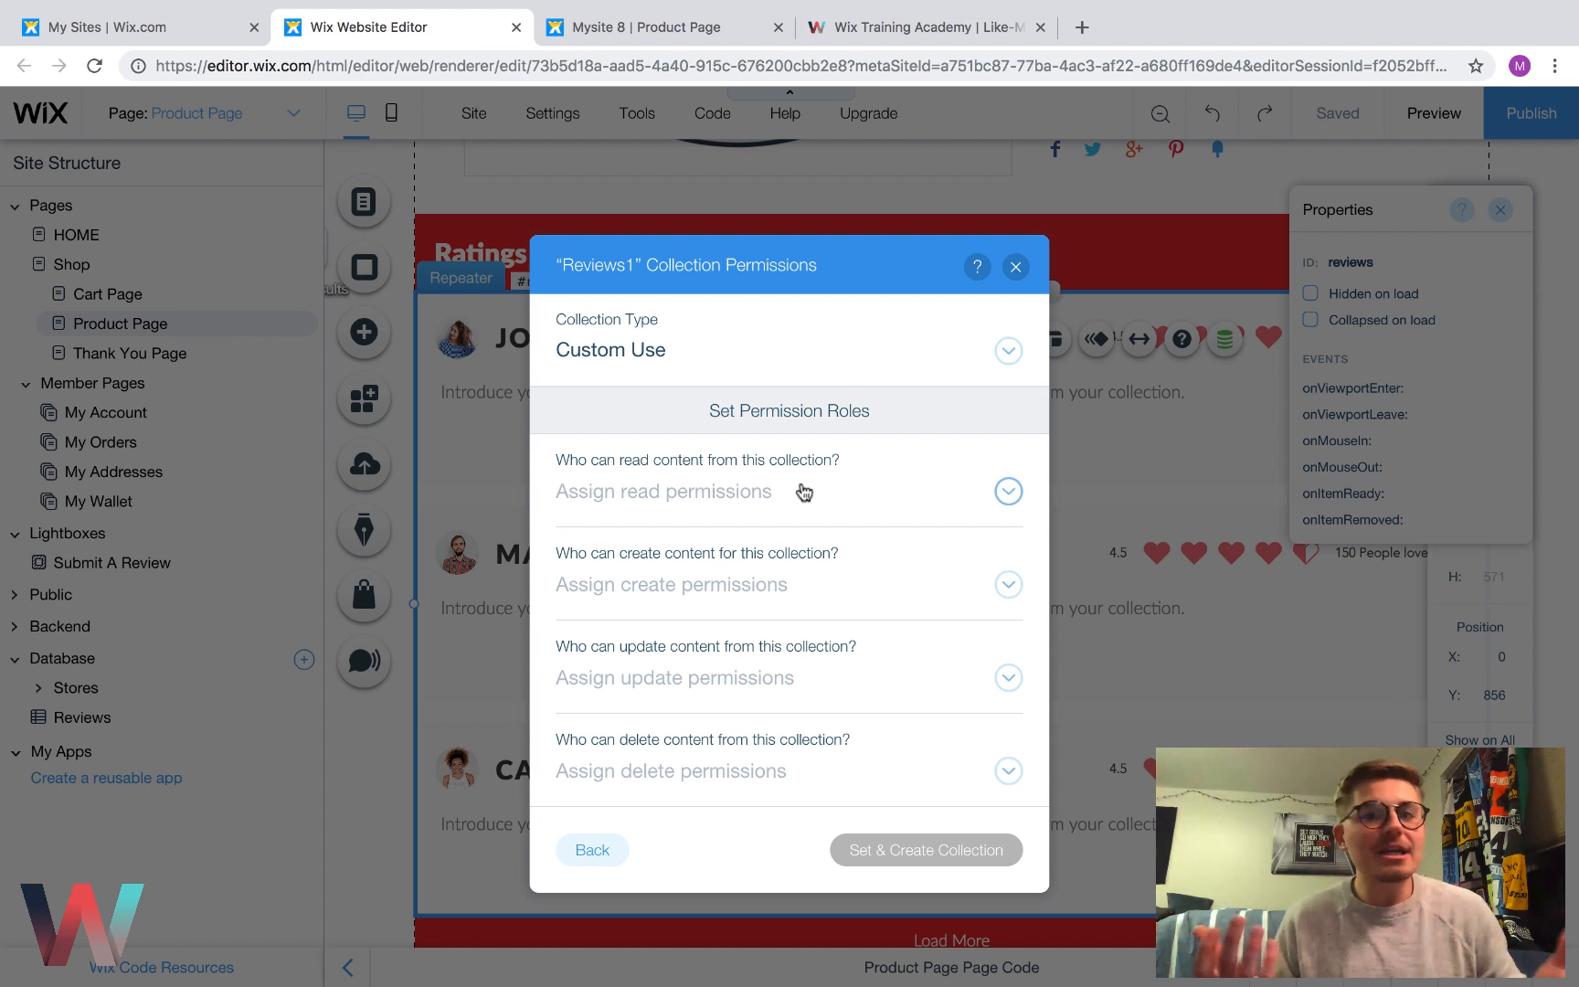
Set the Reviews1 permissions to Anyone for reading and creating content, and to Admin for updating and deleting it
left_click(804, 492)
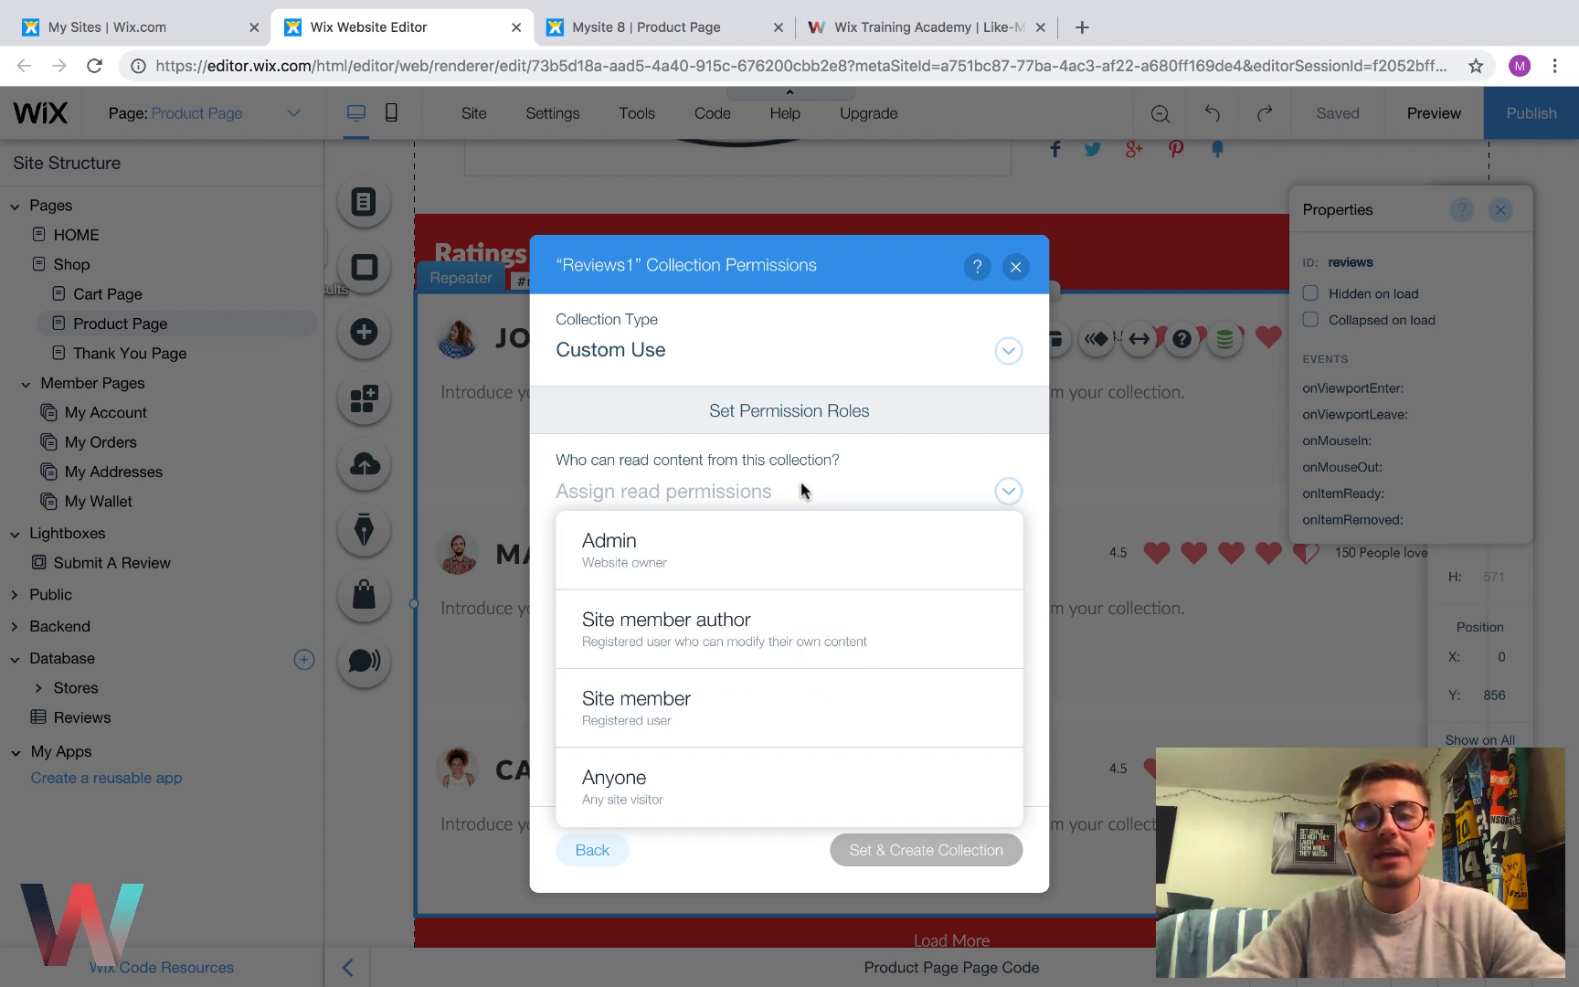
left_click(645, 786)
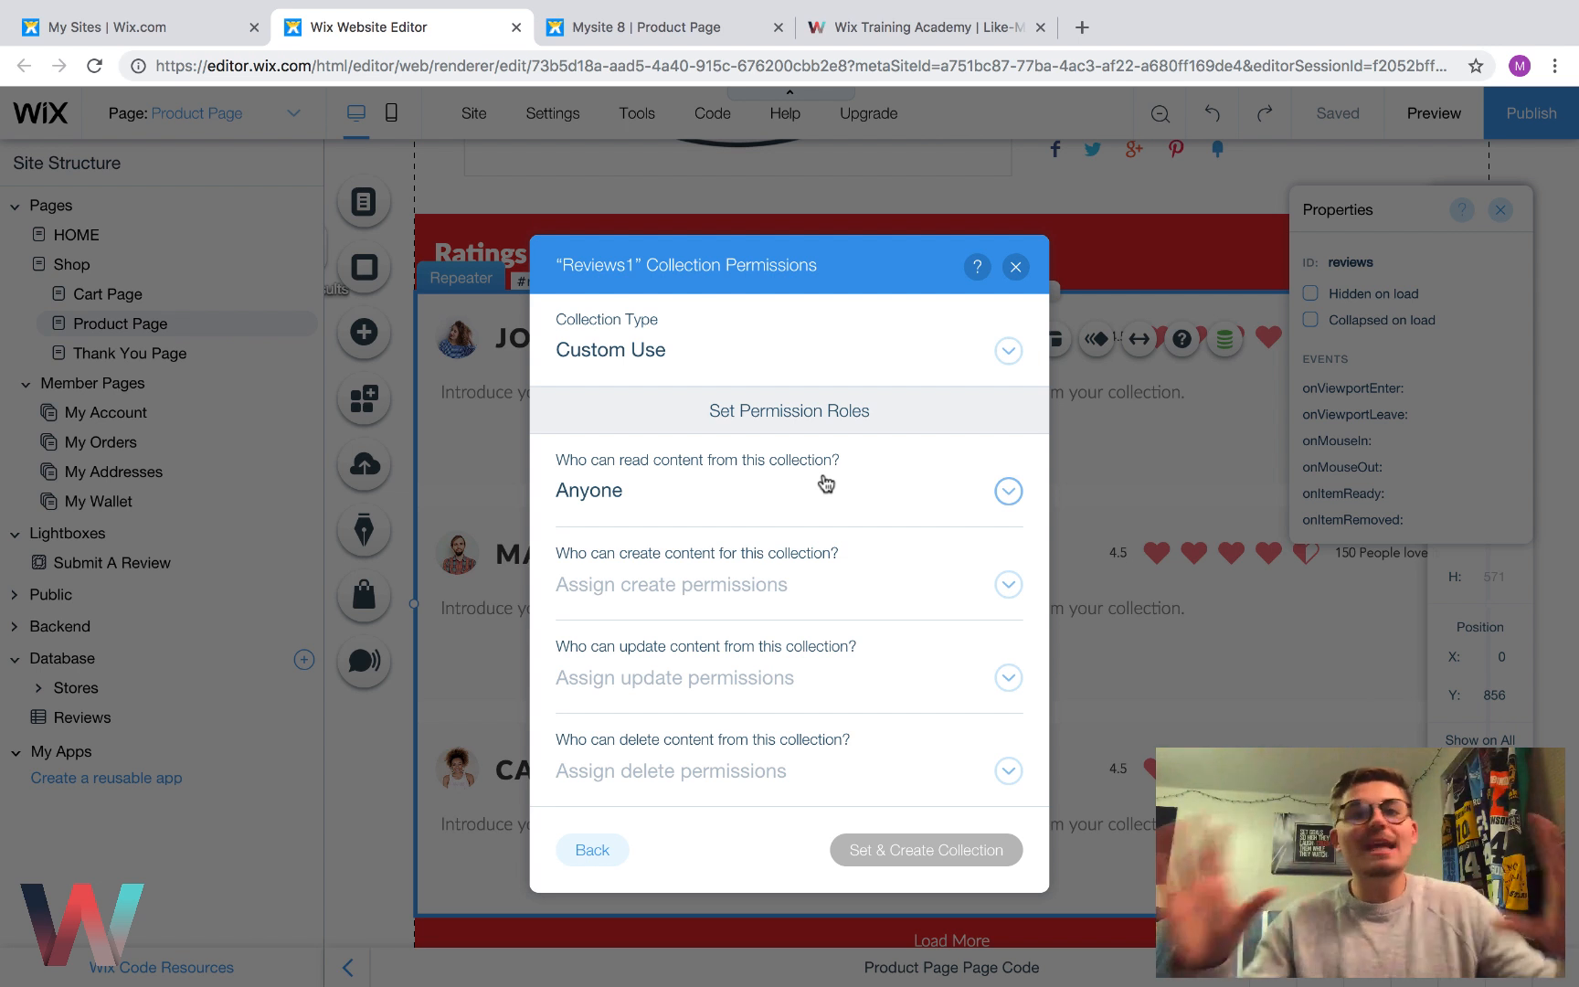
left_click(780, 592)
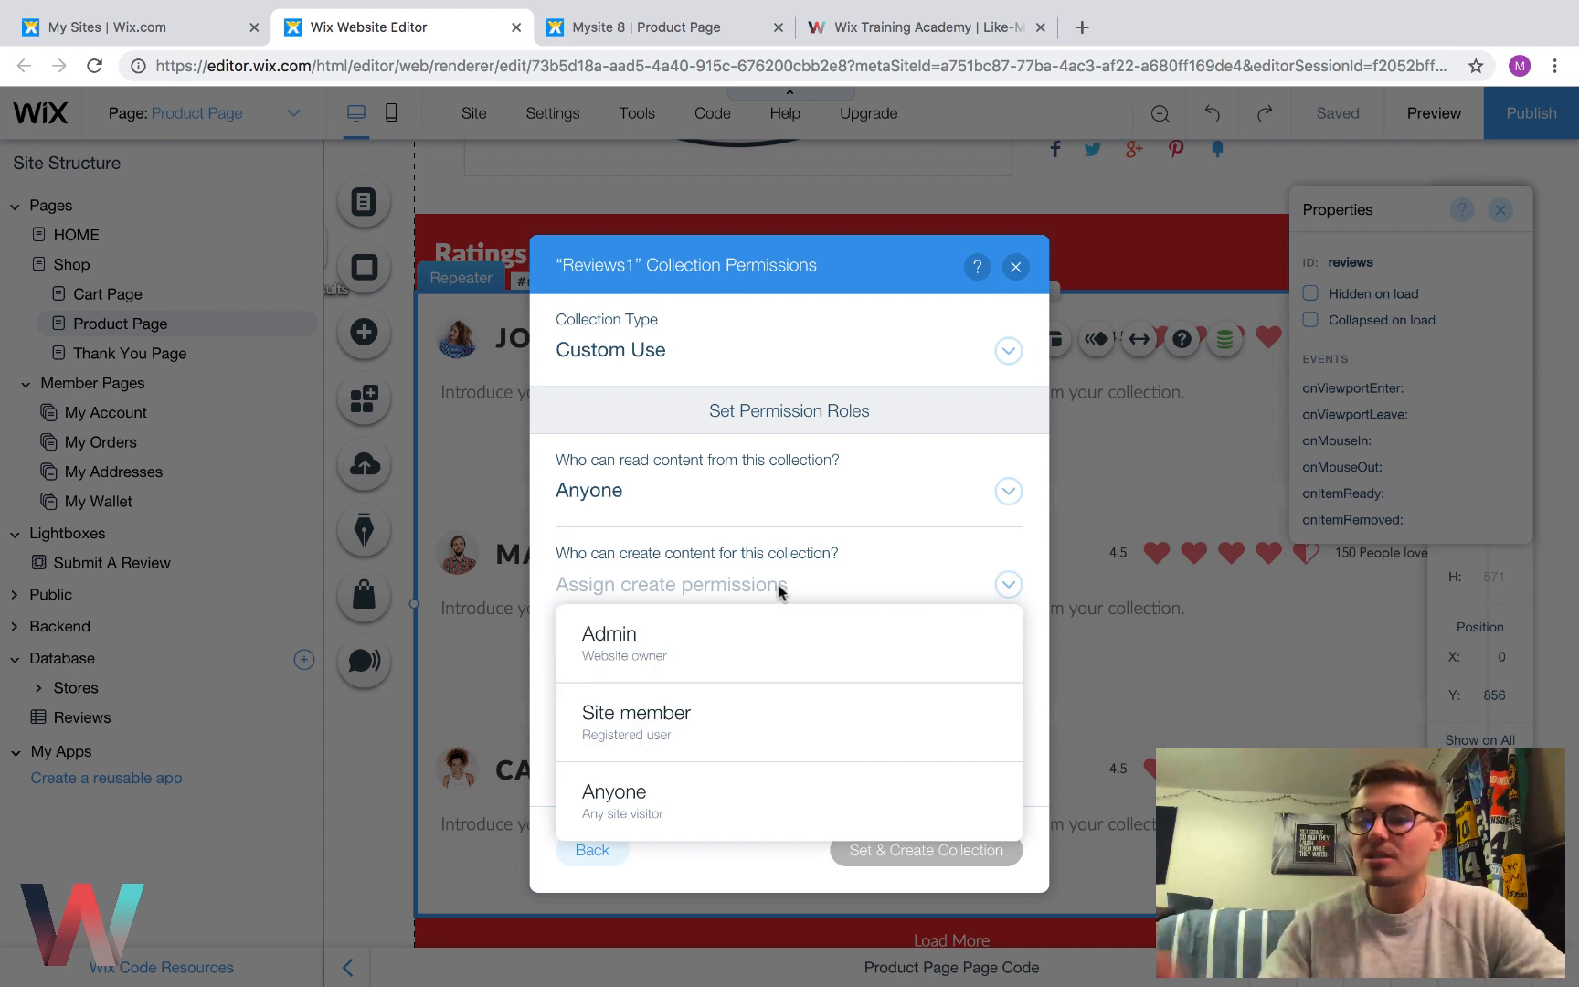
left_click(682, 797)
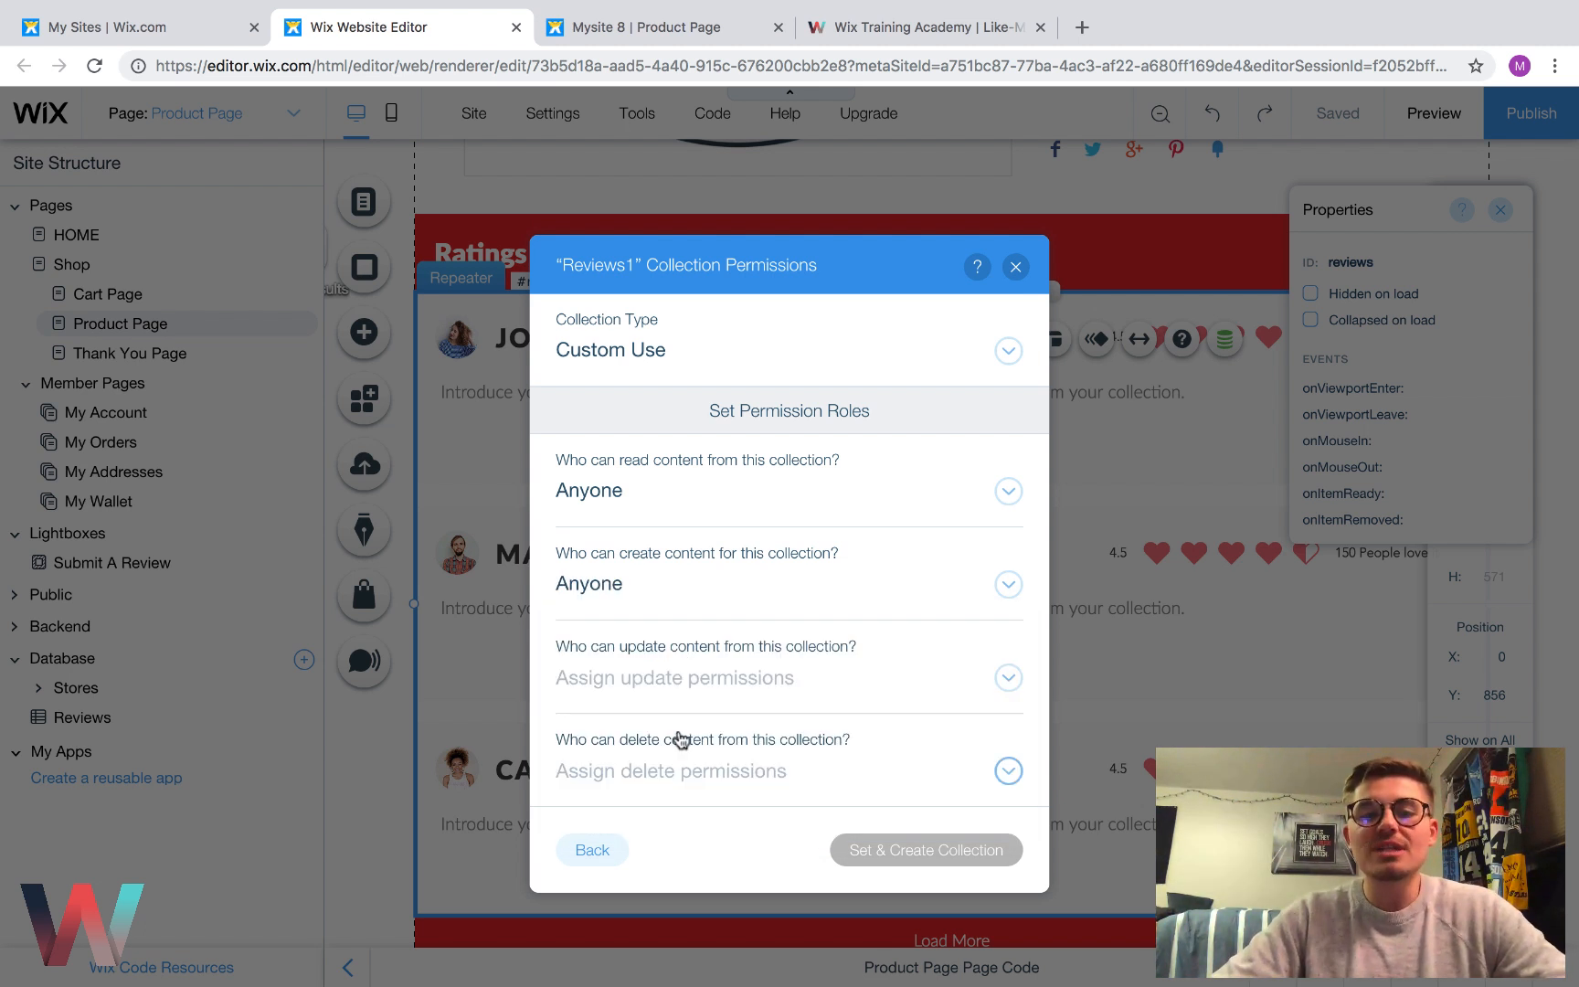
left_click(791, 686)
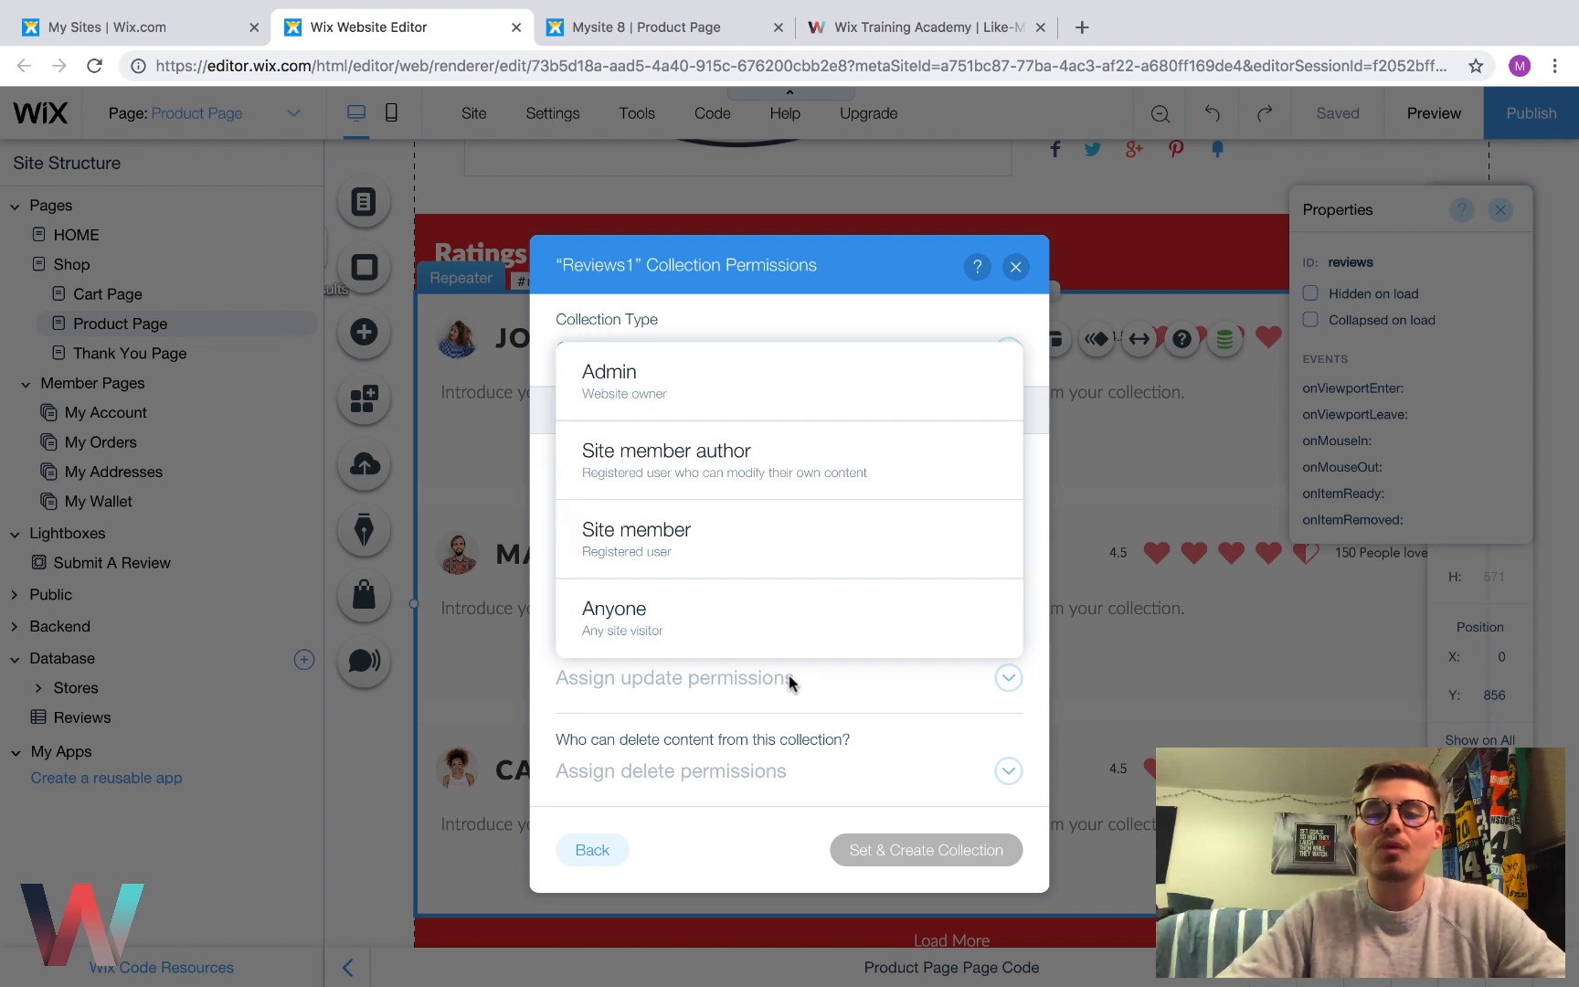
left_click(688, 370)
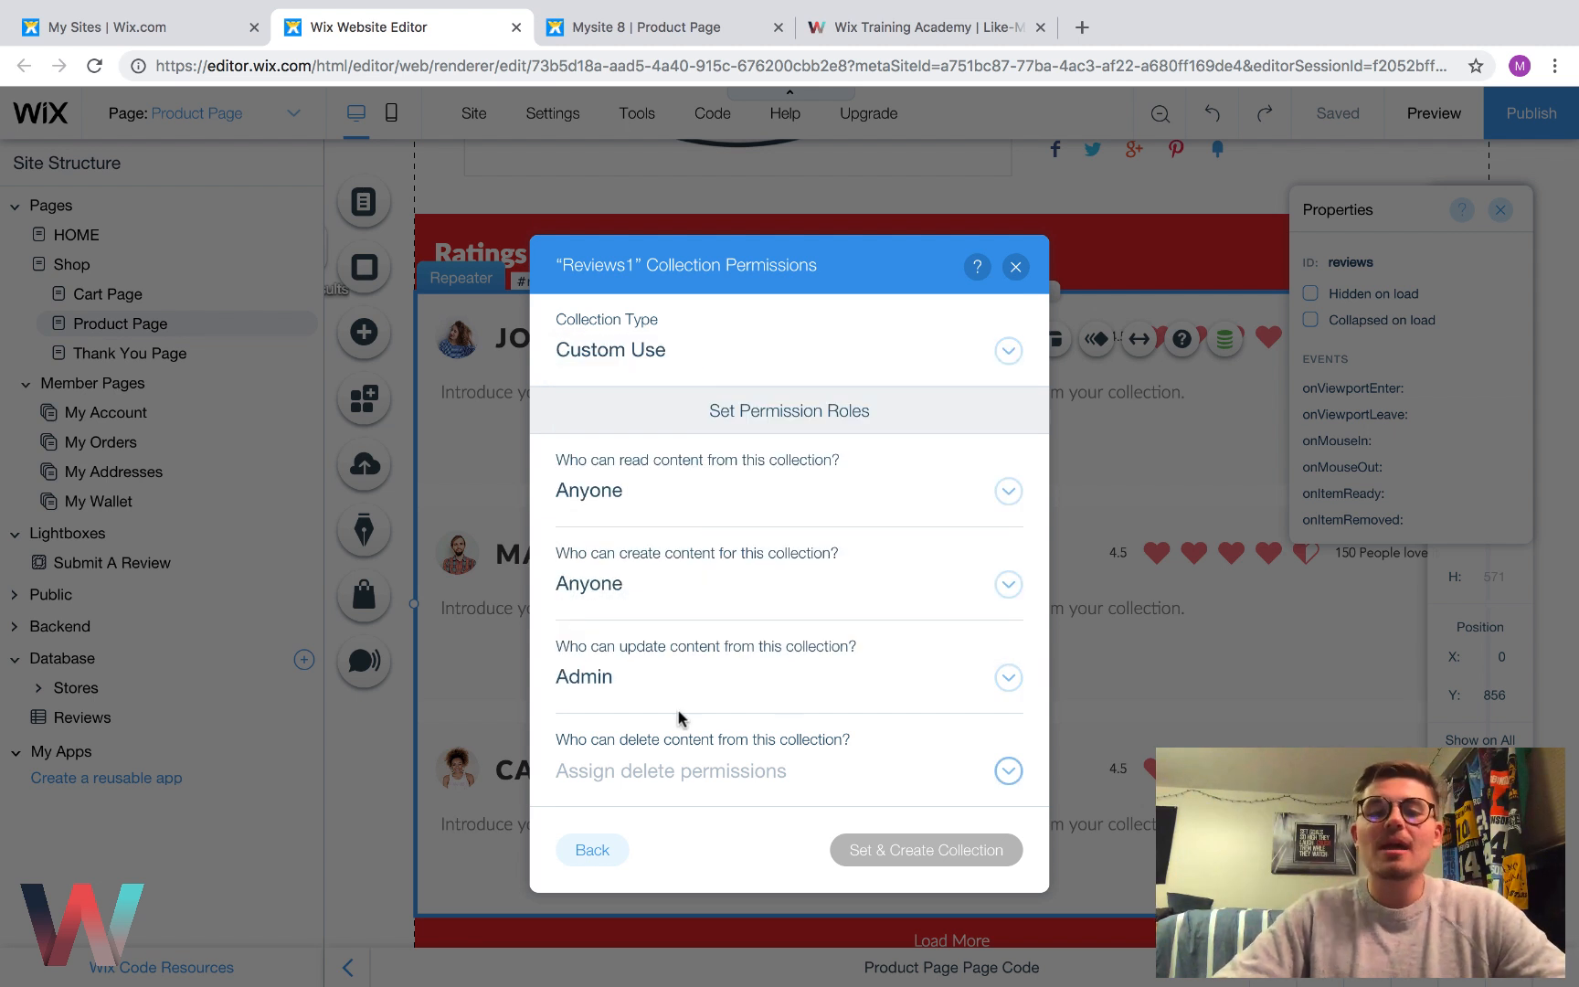
left_click(674, 775)
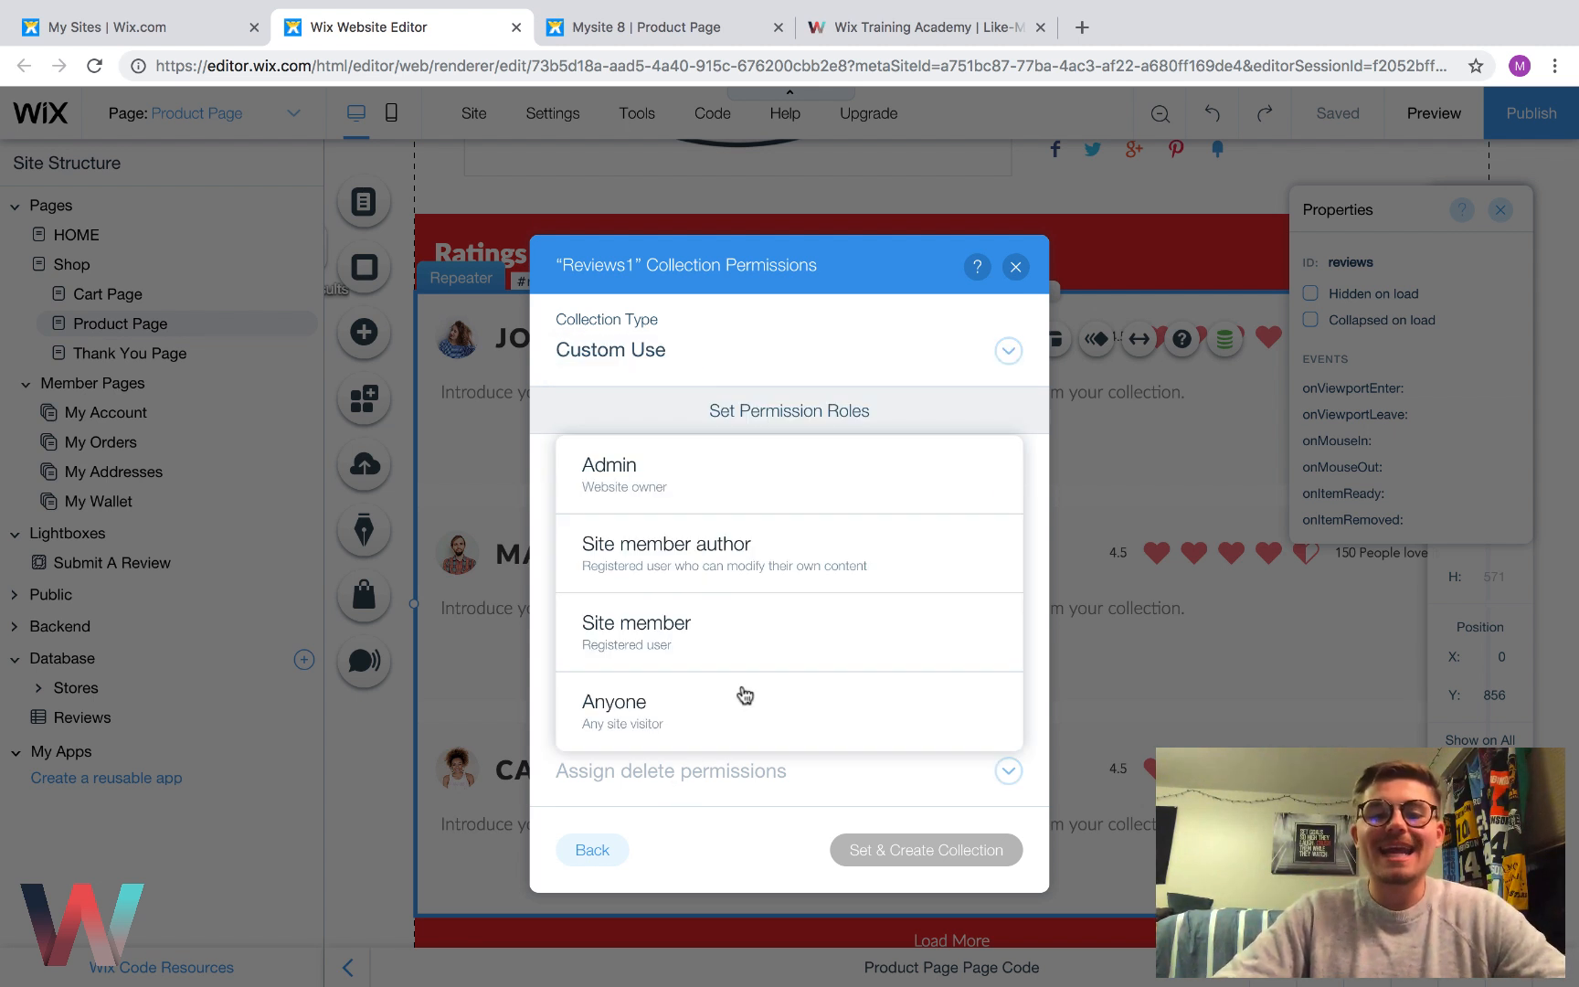
left_click(740, 443)
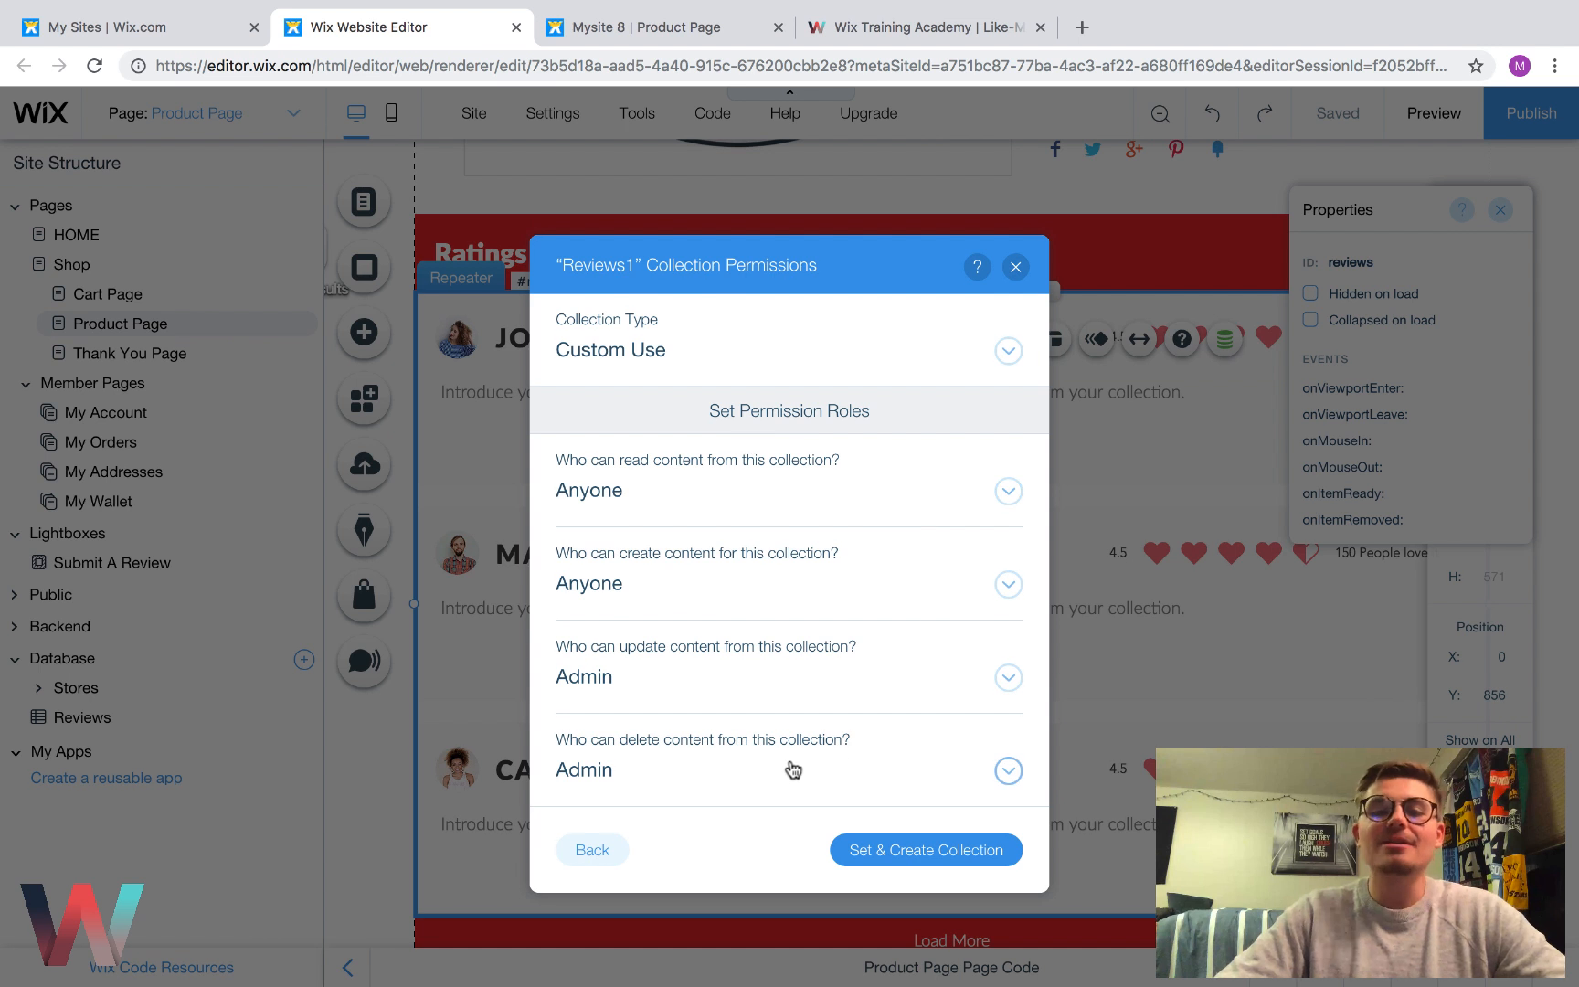
Change the create permission to Site member and the update and delete permissions to Site member author, and close without creating the collection
left_click(774, 596)
left_click(729, 521)
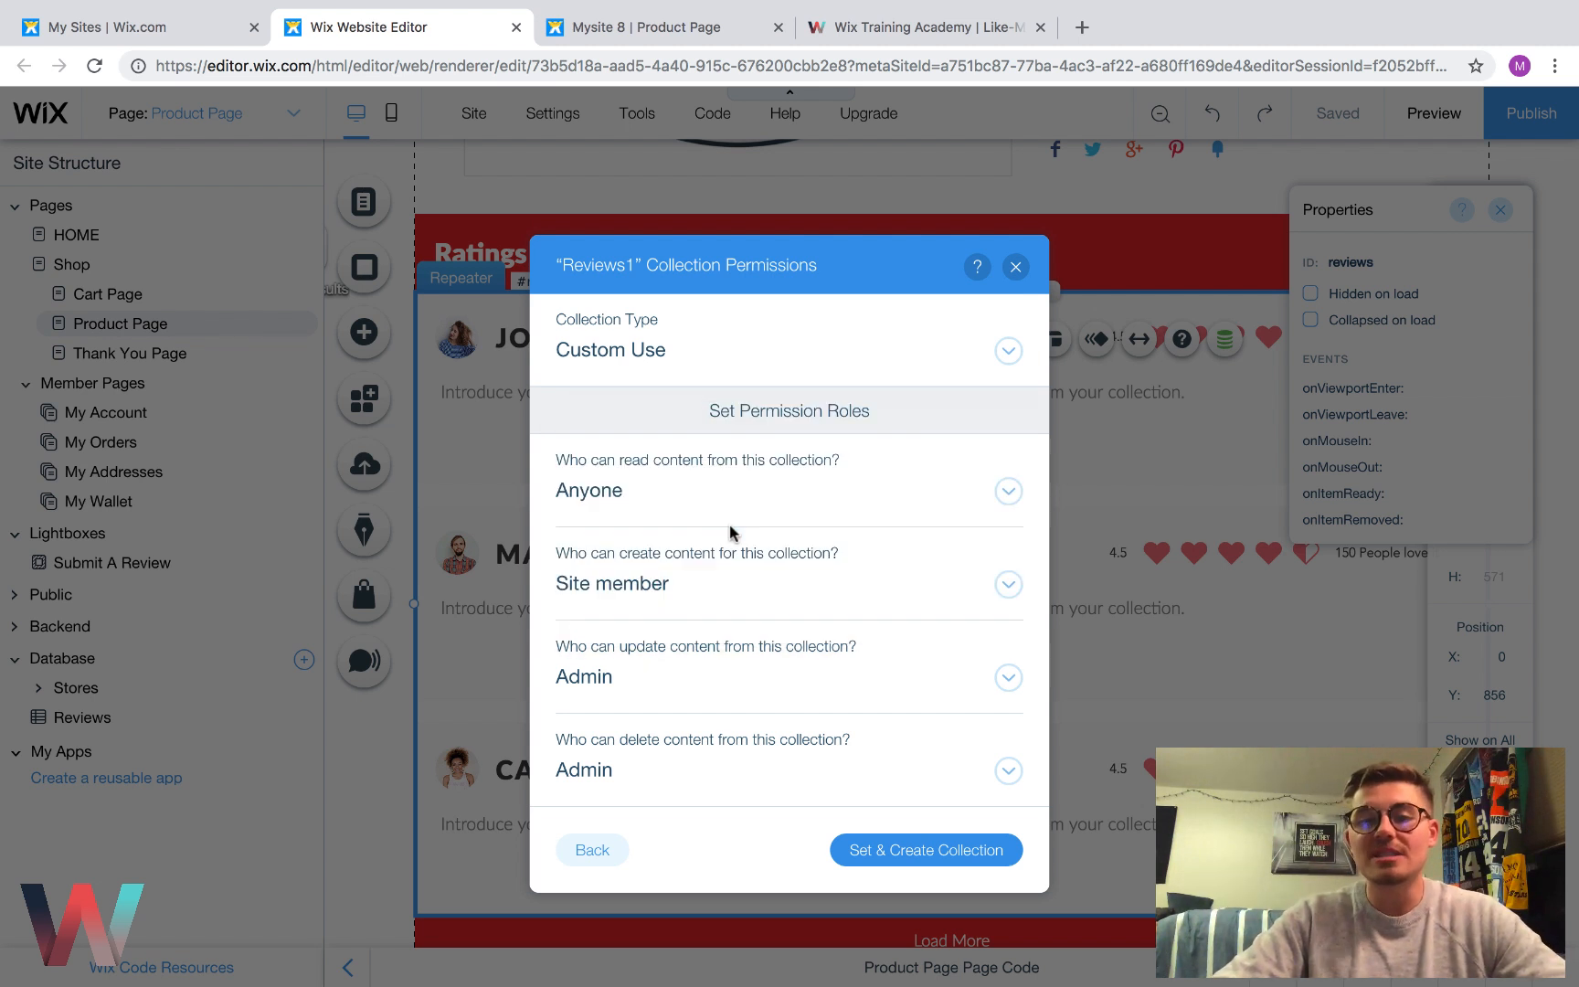
left_click(720, 695)
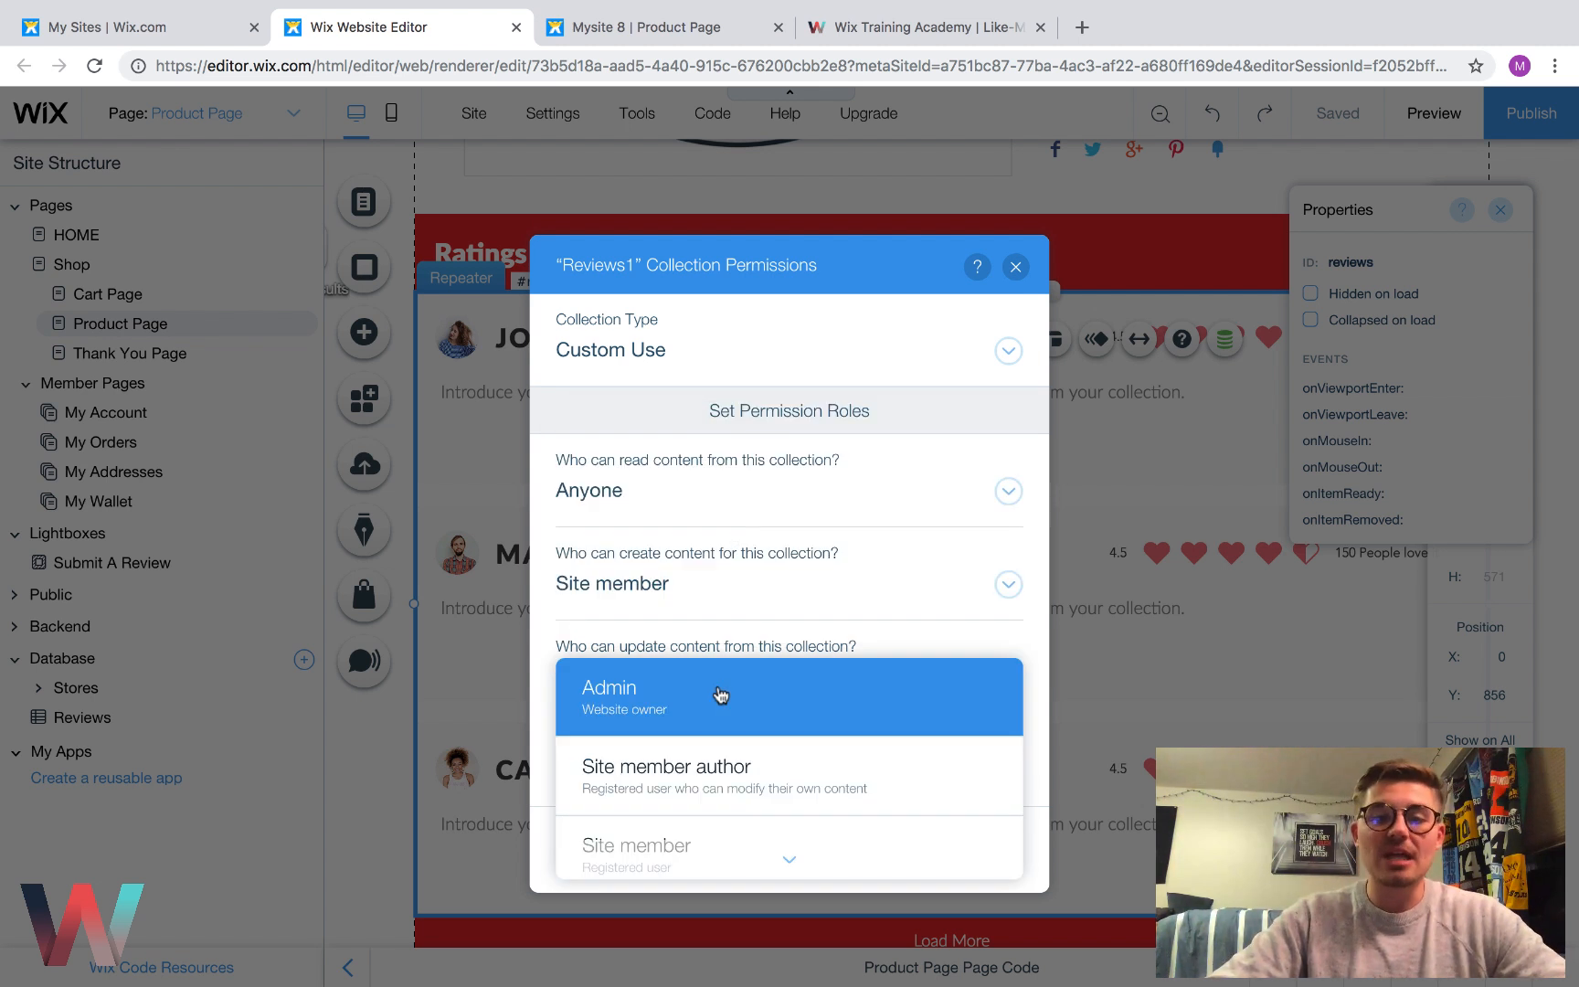
left_click(720, 779)
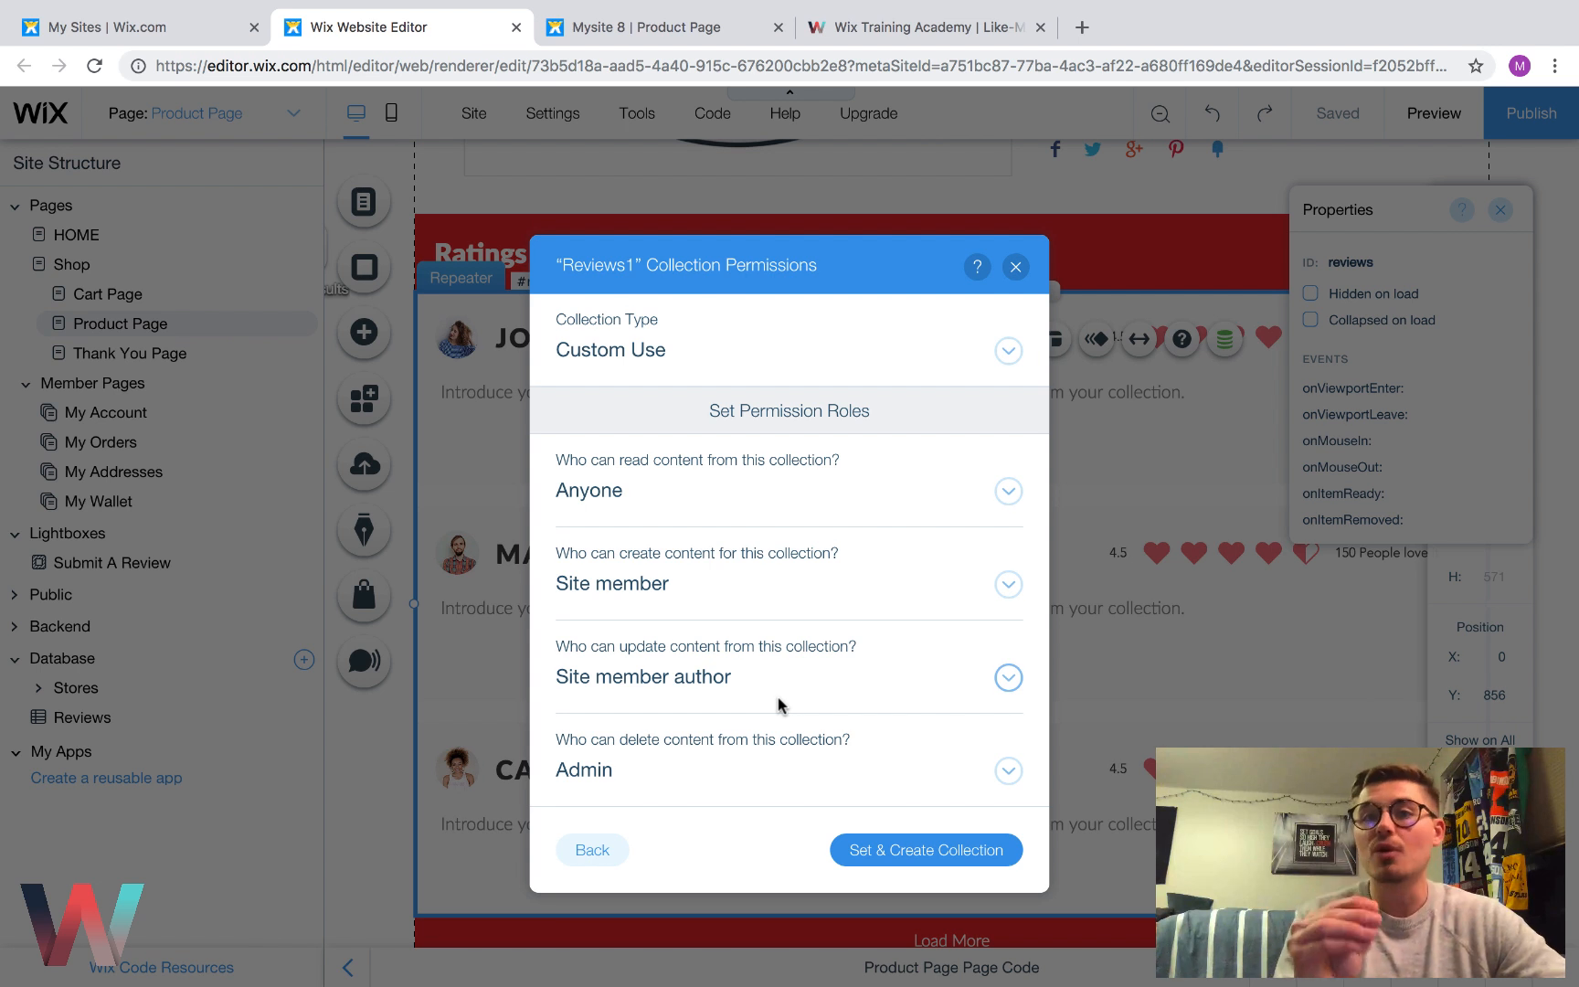
left_click(667, 782)
left_click(719, 585)
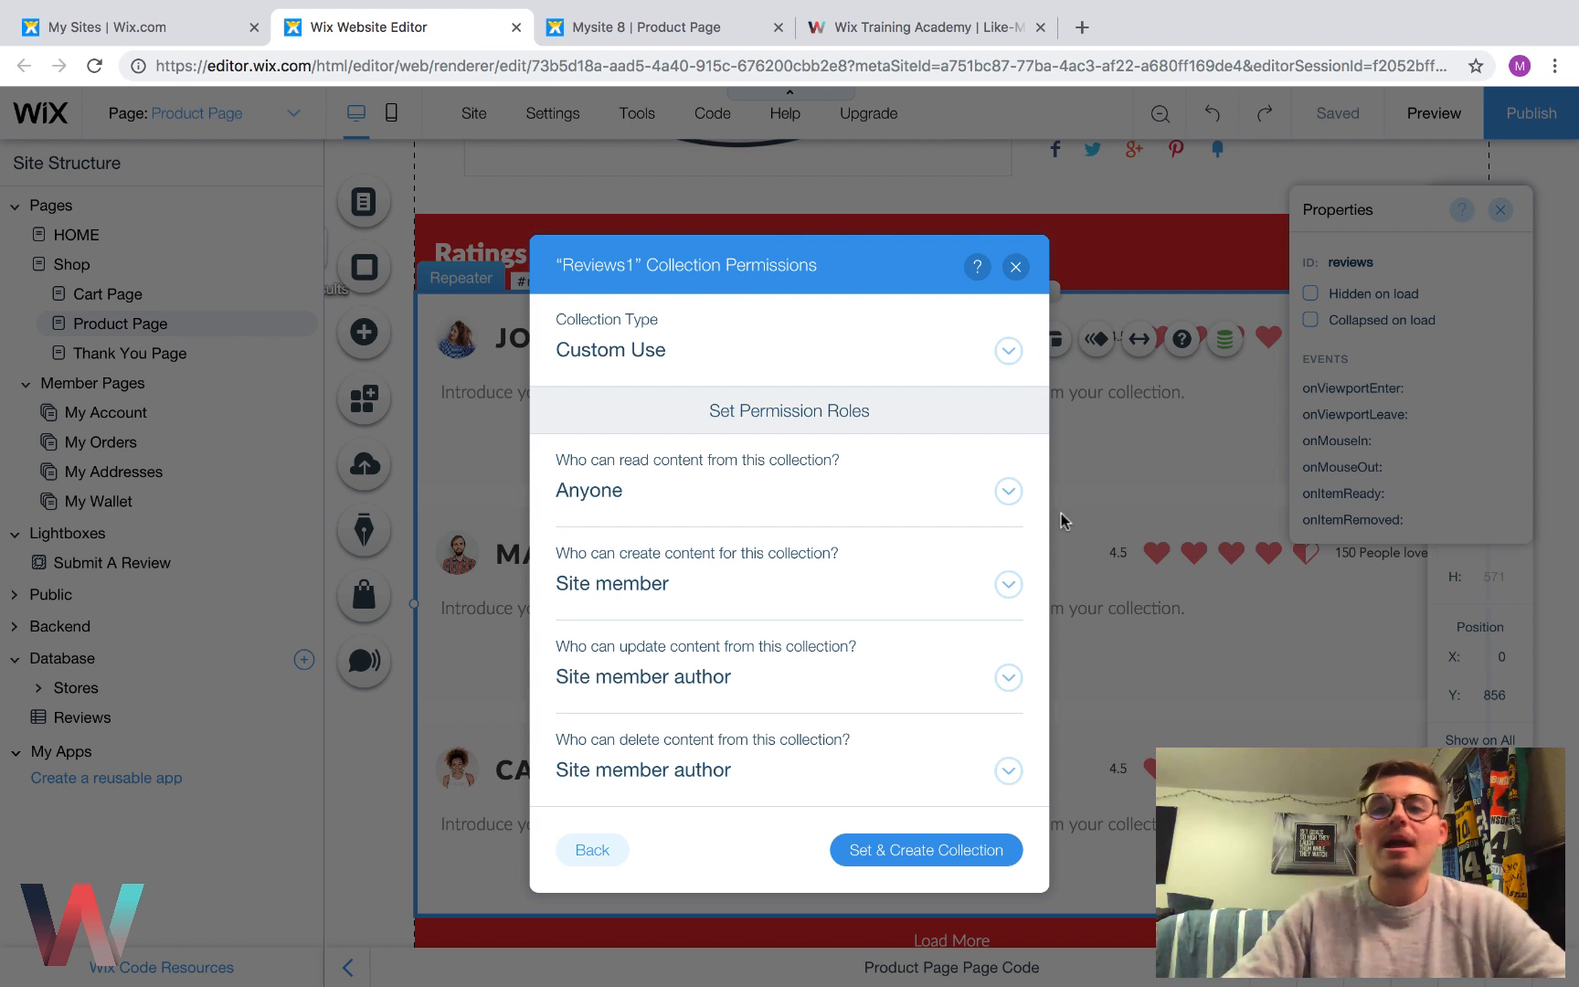
left_click(1013, 268)
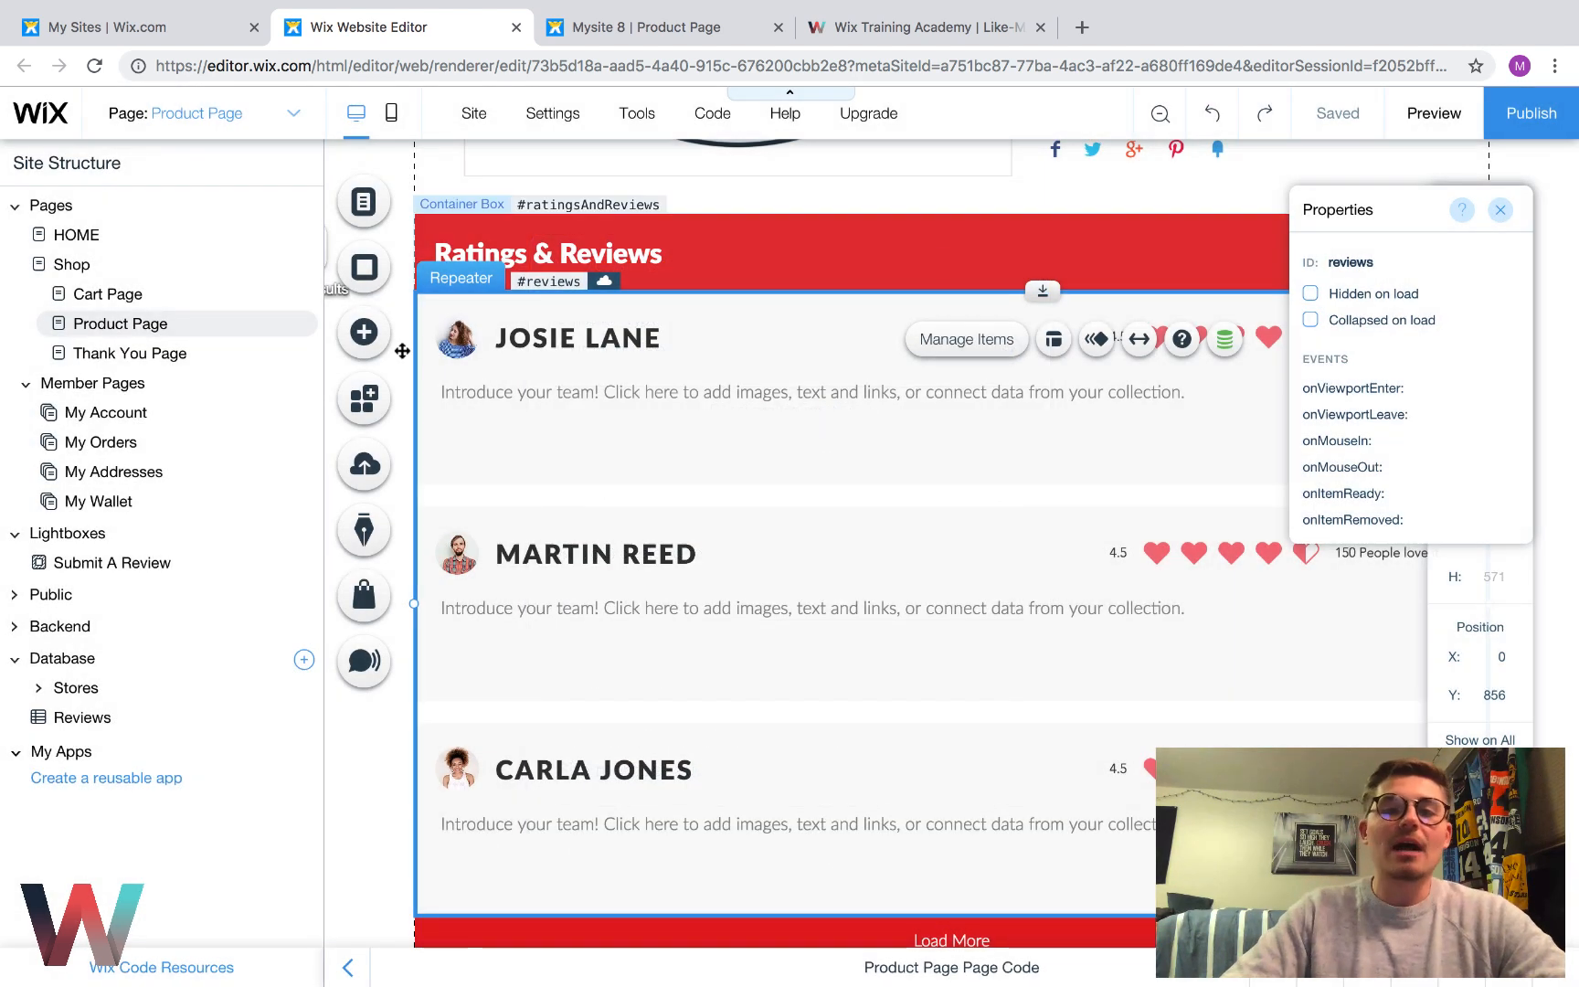
Open the existing Reviews collection and examine its fields from Title to ReviewerImage
left_click(131, 720)
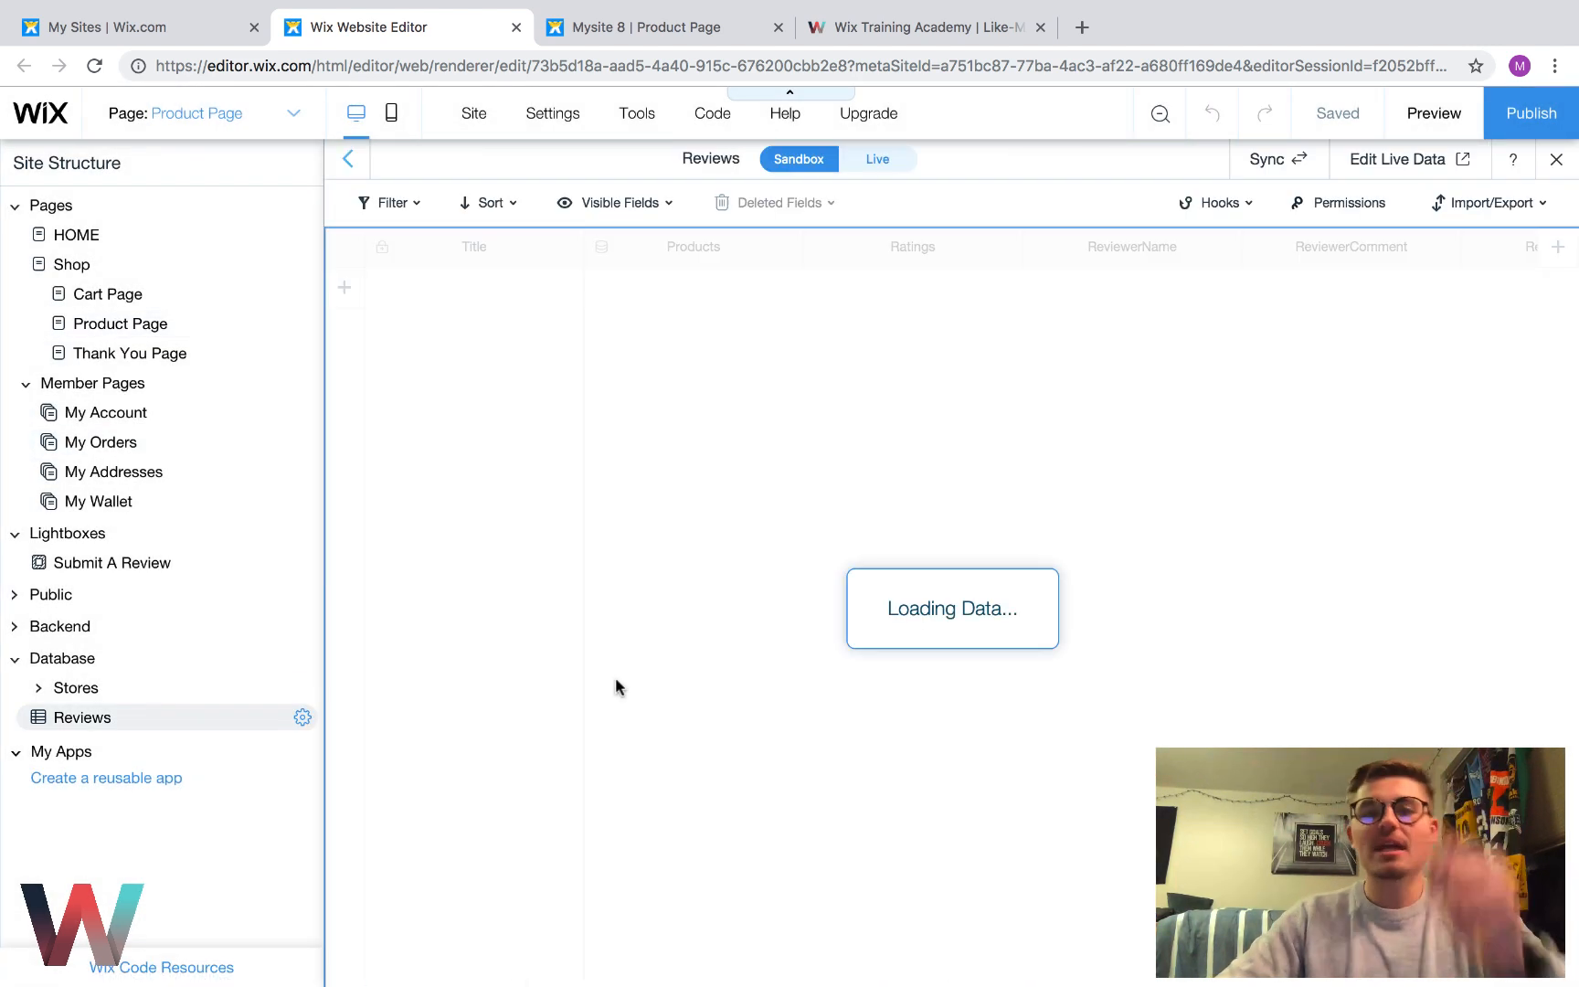
scroll(1179, 369, "right", 3)
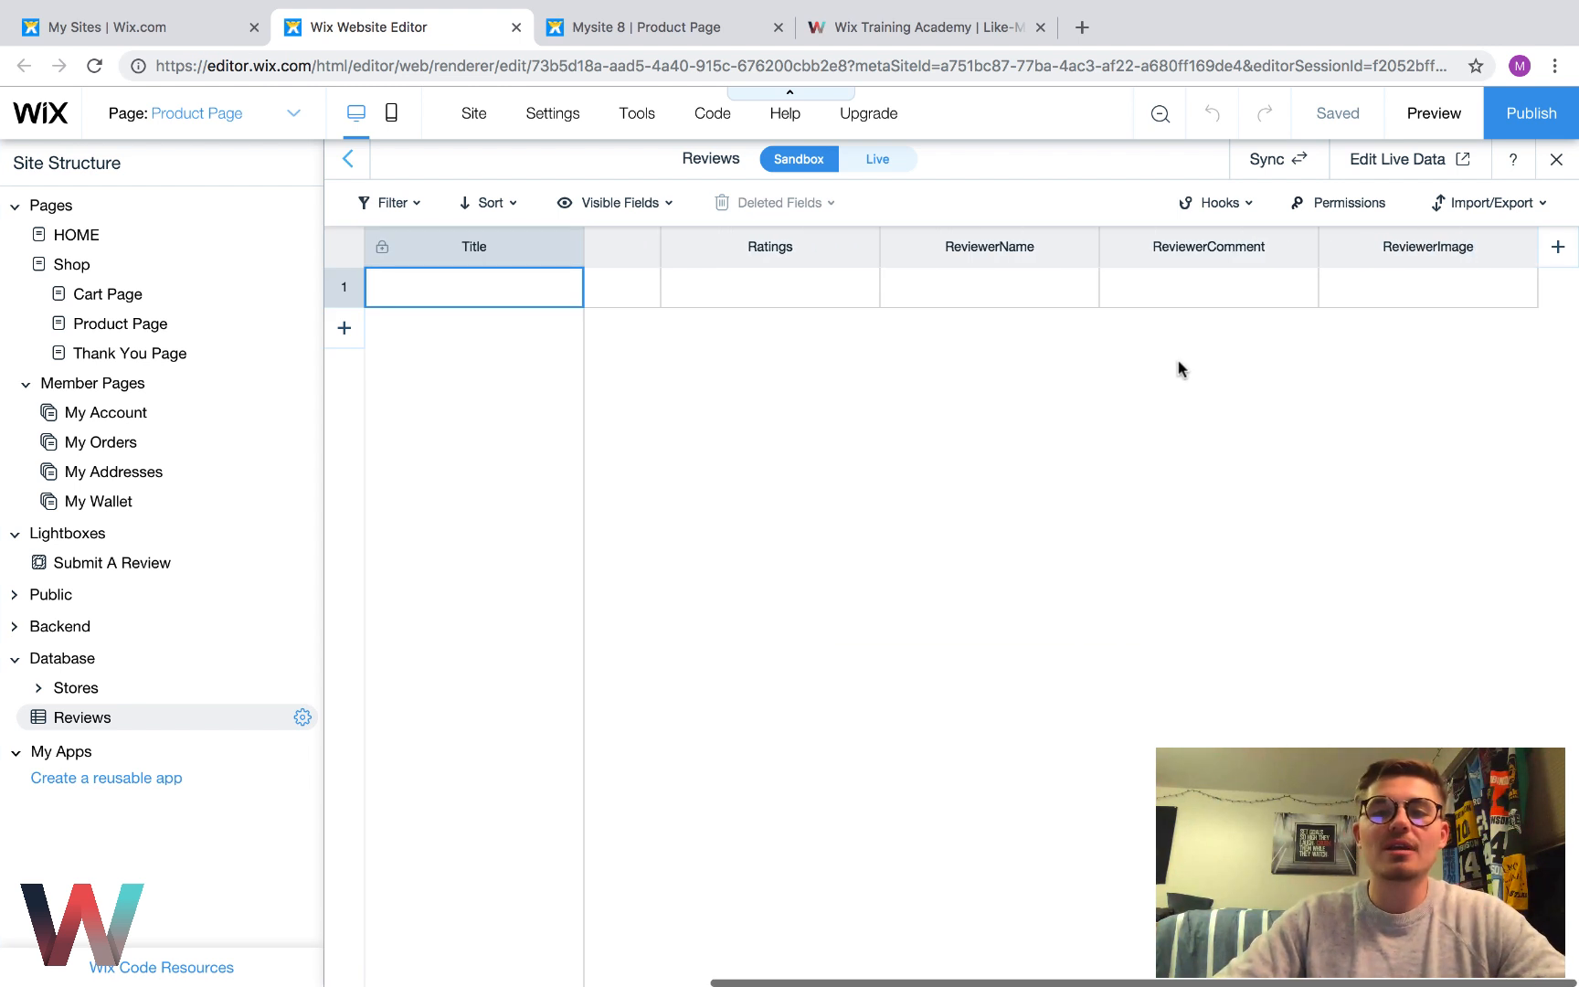
scroll(1179, 369, "left", 3)
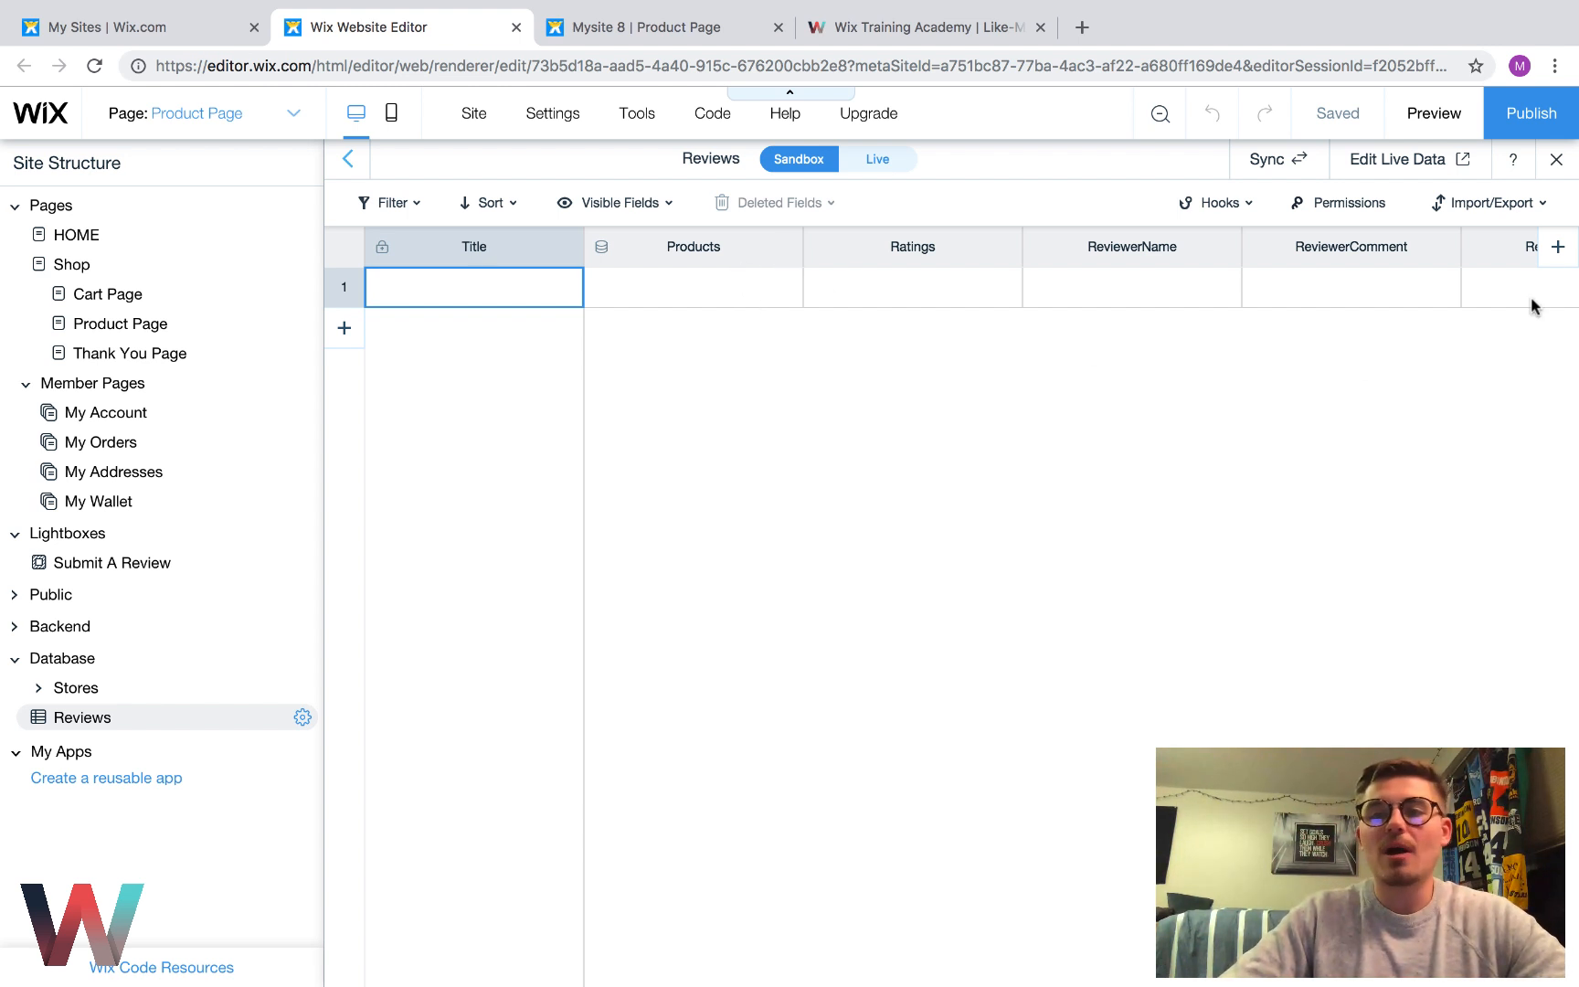
Set up a Reference field named Products1 that references the Products collection, and close it without adding the field
left_click(1558, 247)
triple_click(1485, 395)
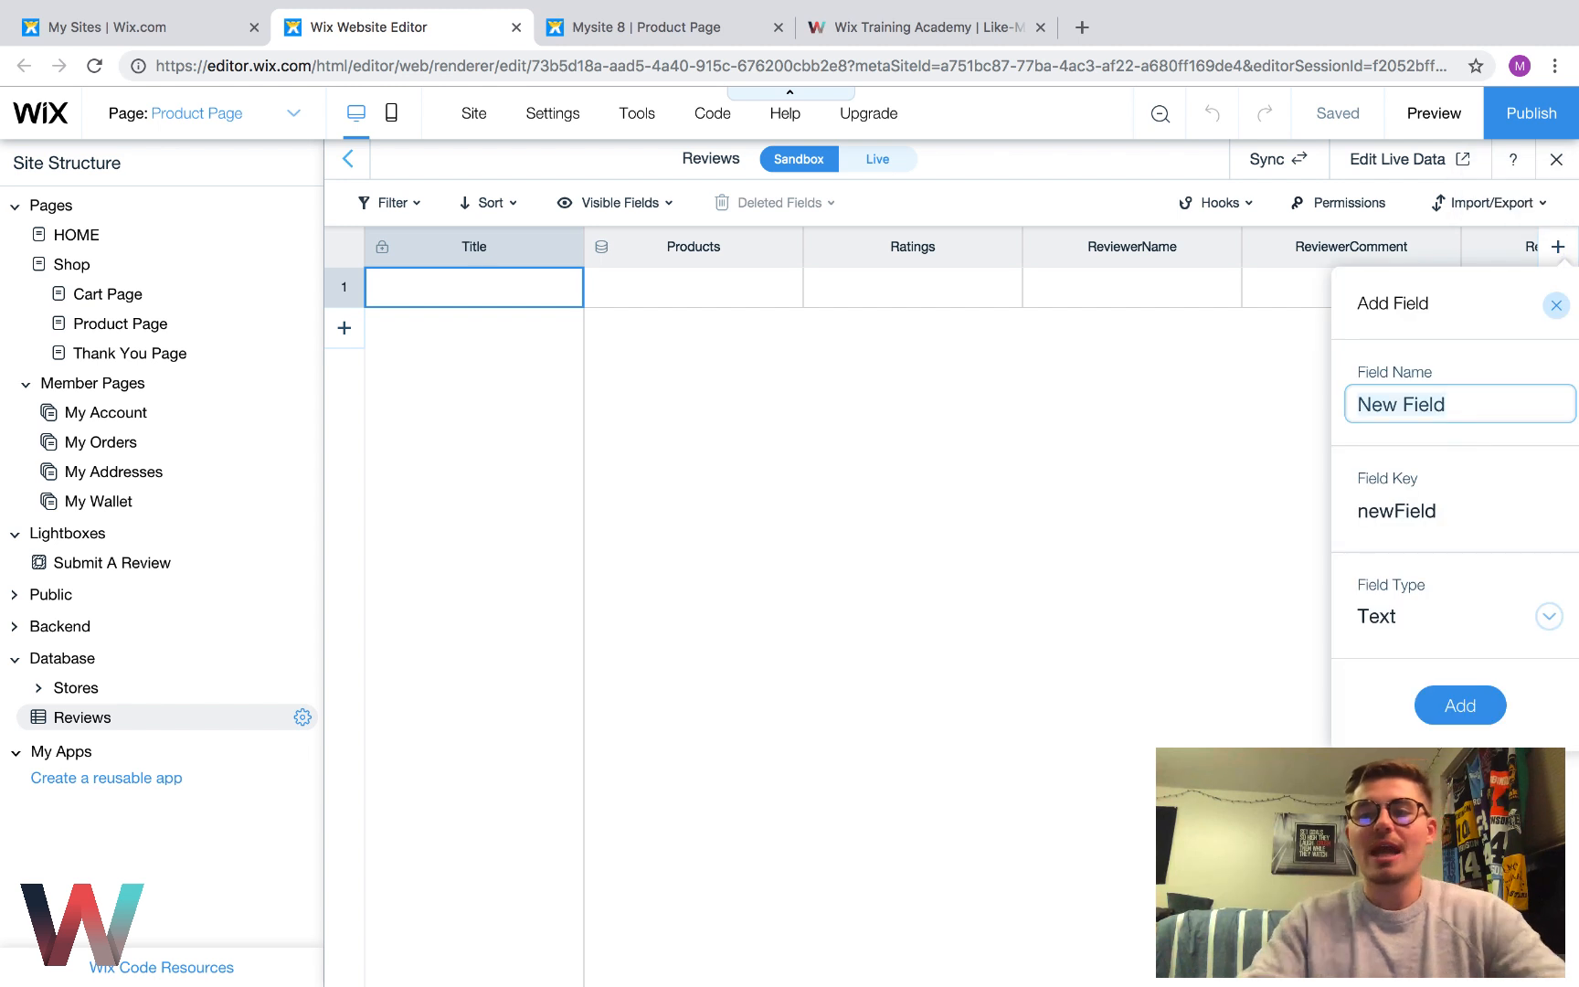
key("BackSpace")
type("Products1")
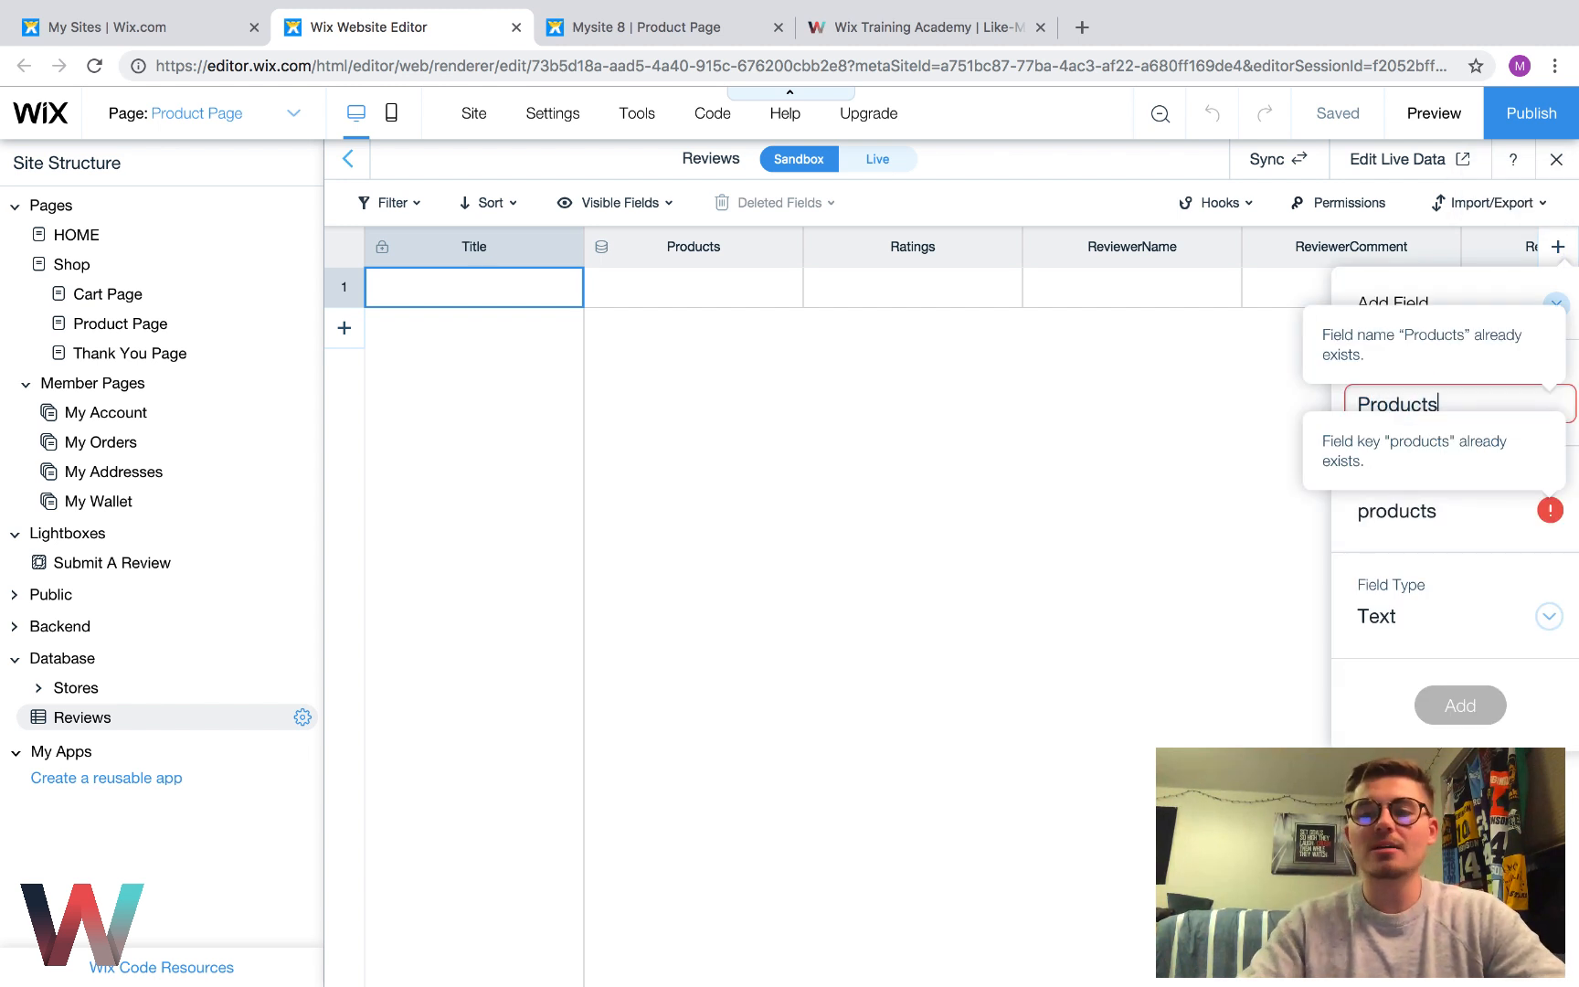
left_click(1429, 612)
left_click(1433, 586)
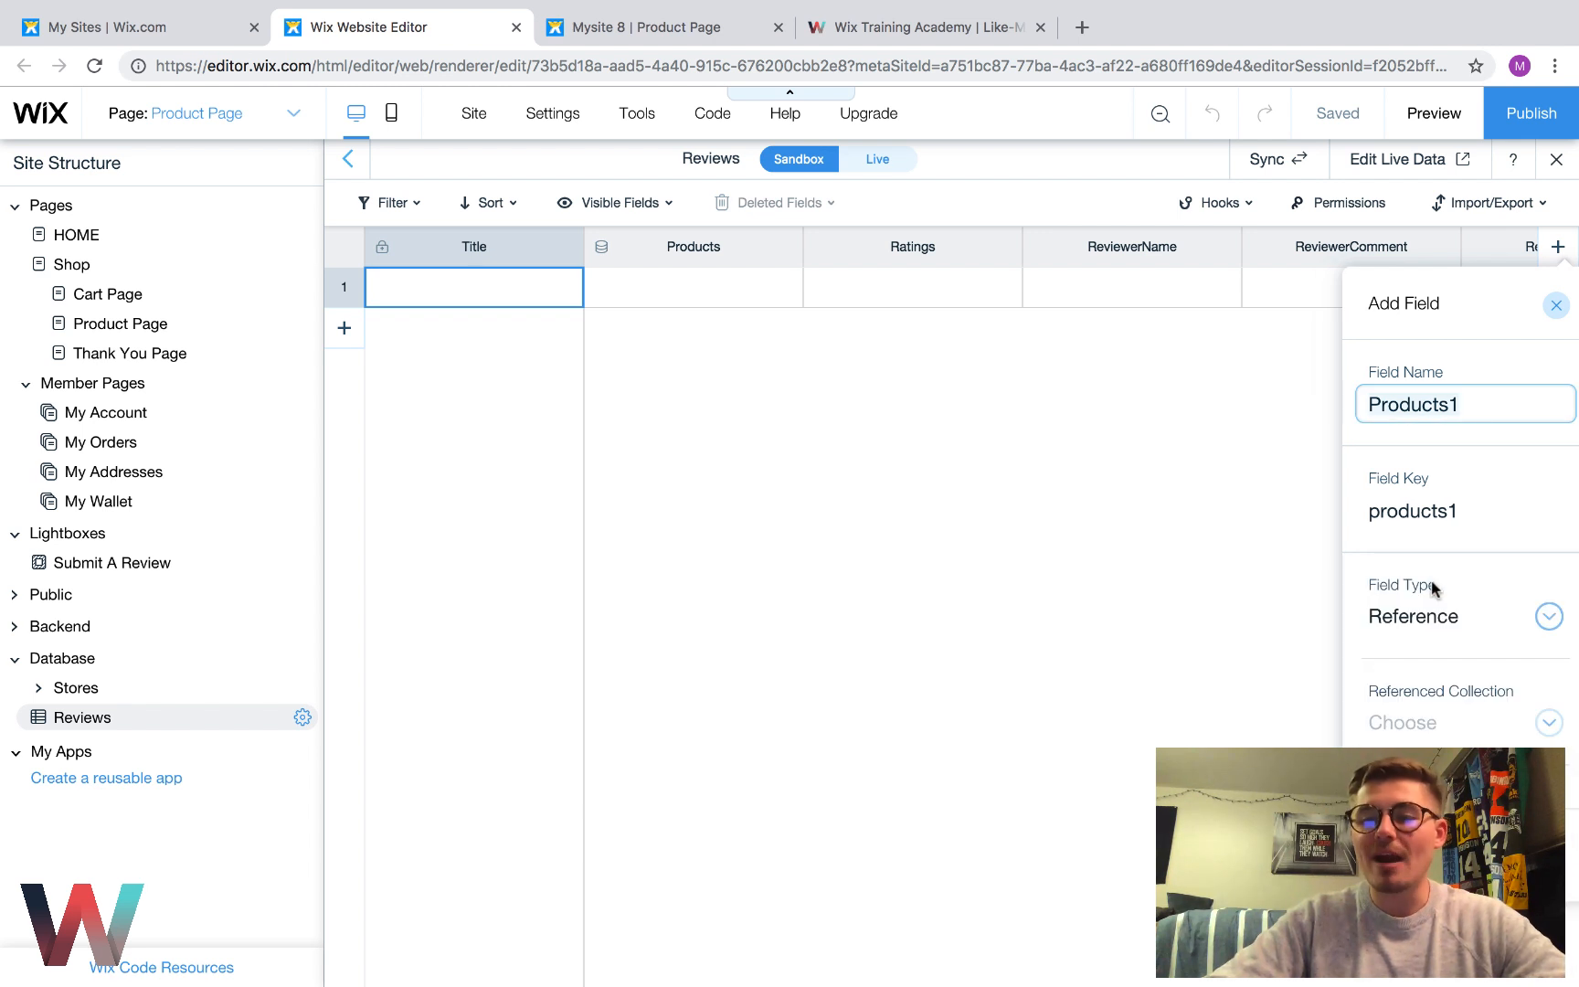
left_click(1411, 722)
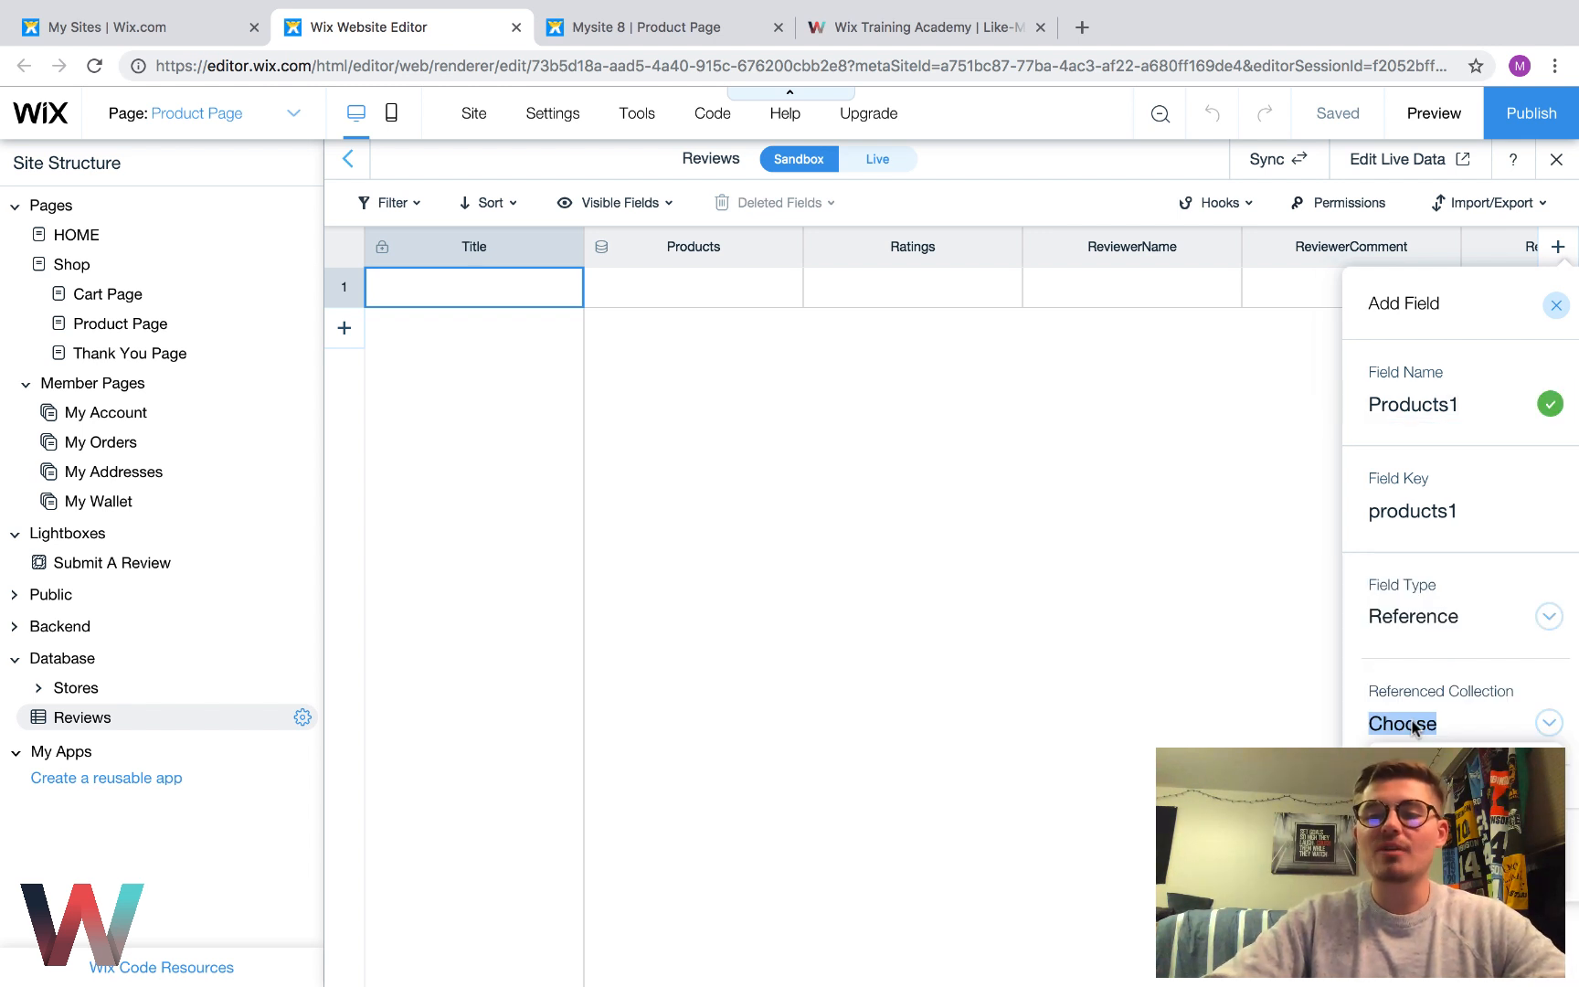
left_click(1385, 720)
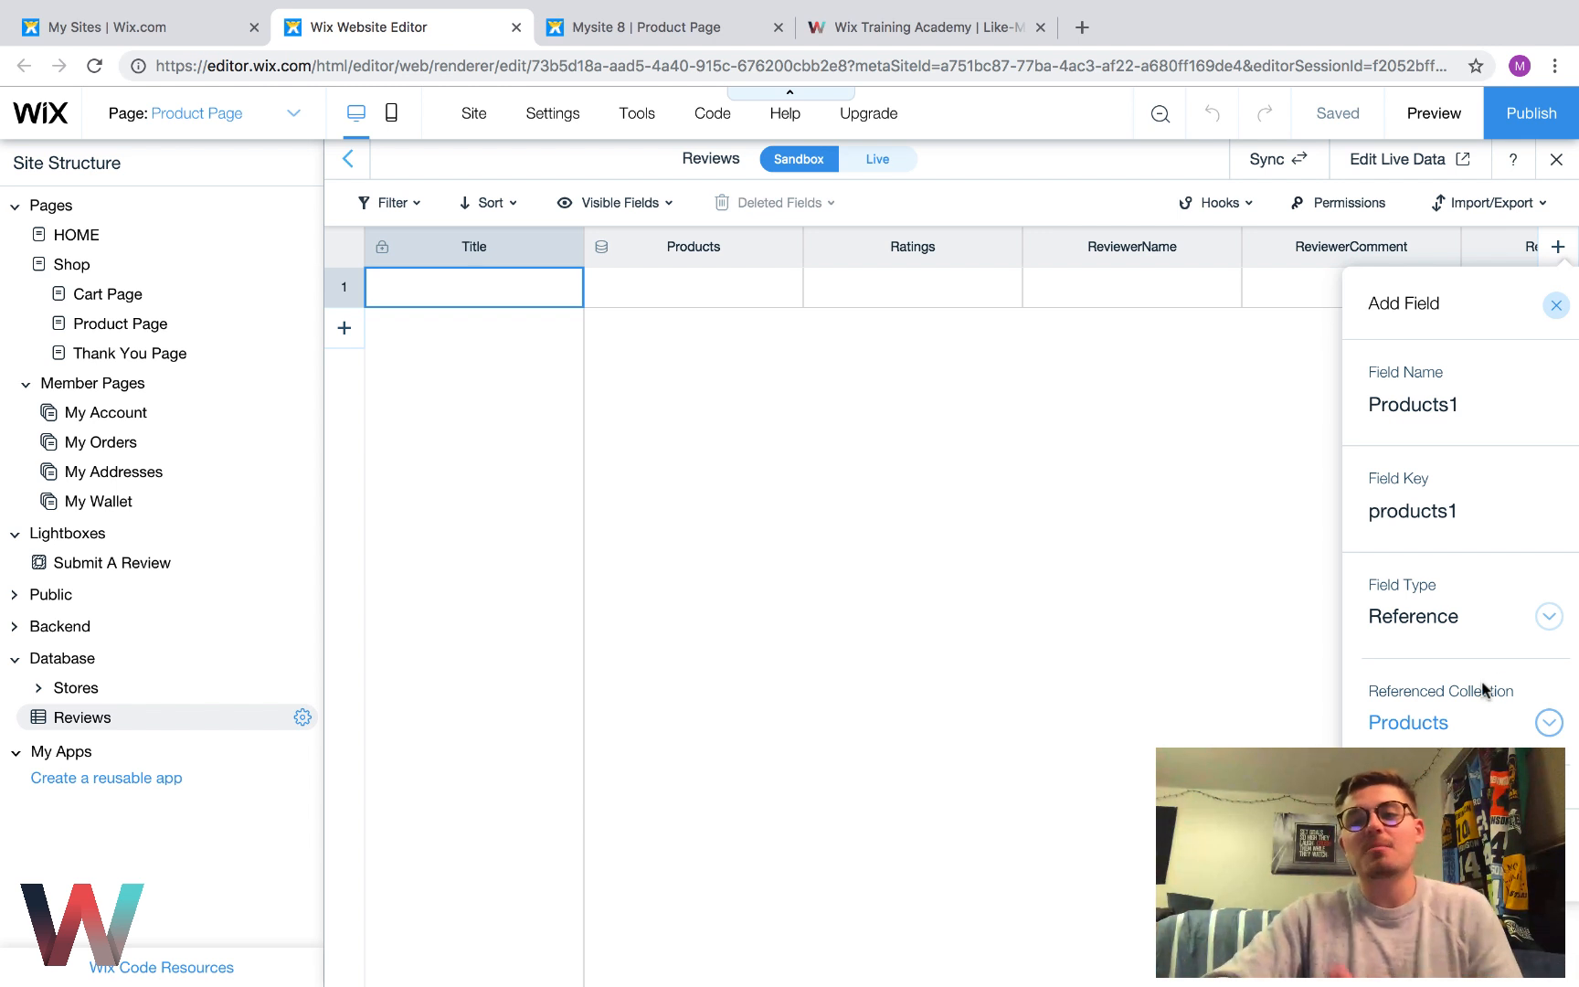
scroll(1470, 719, "down", 1)
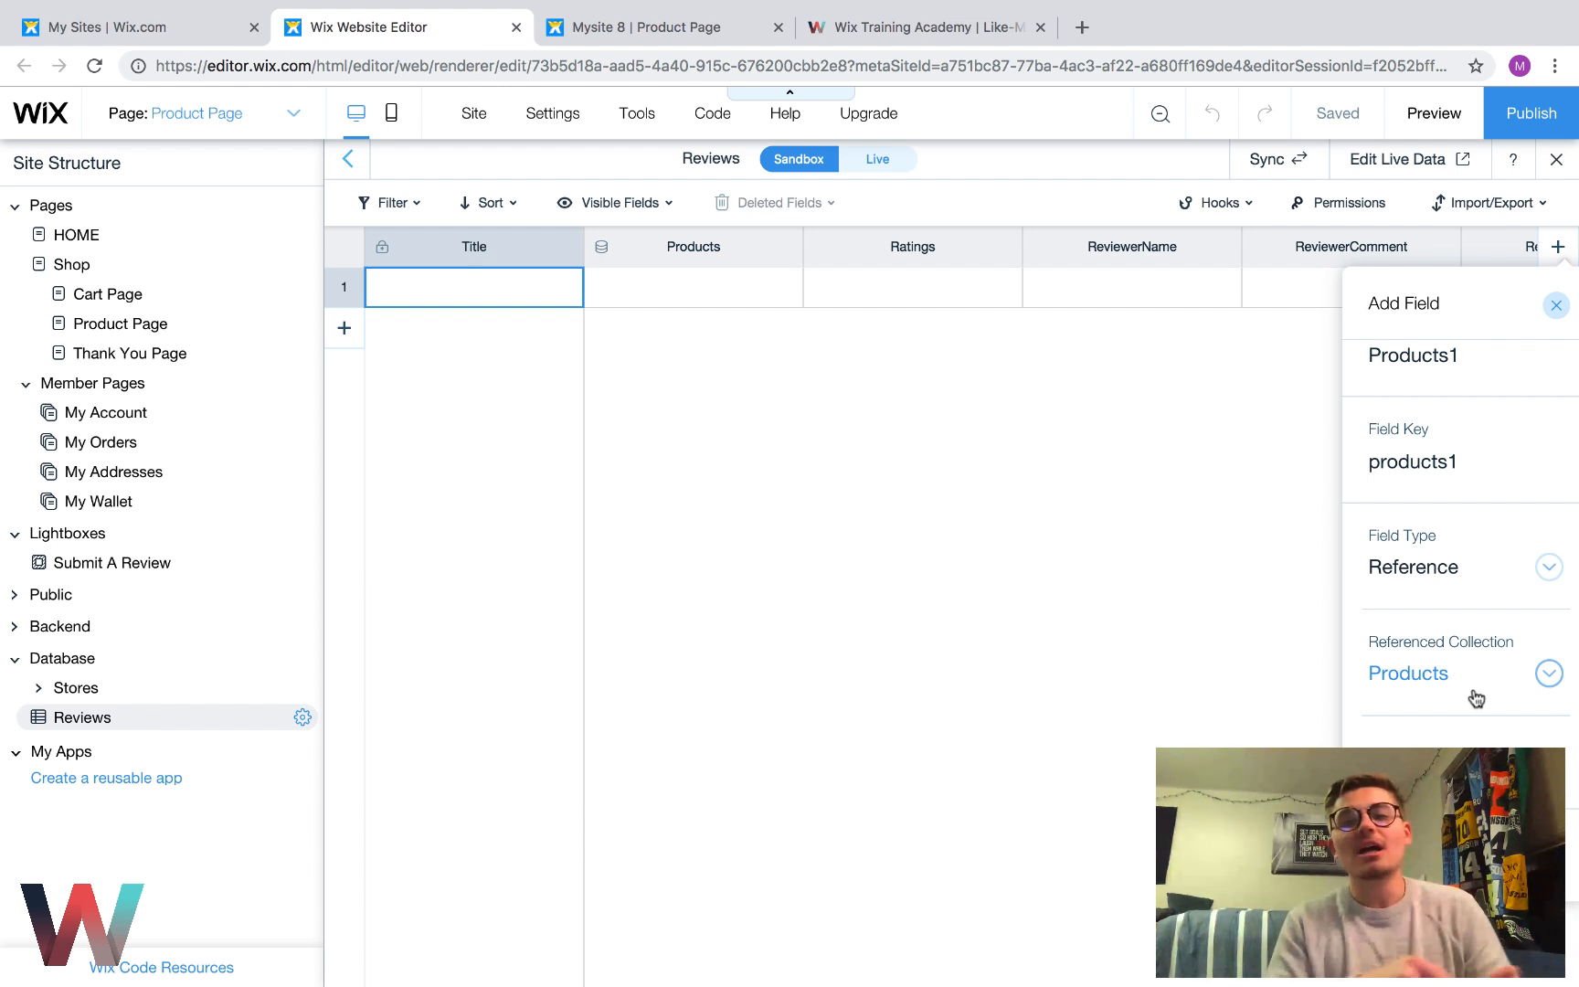
left_click(1556, 305)
Set up a field named Ratings1 with the Number type in the Reviews collection, and close it without adding the field
scroll(1075, 419, "right", 3)
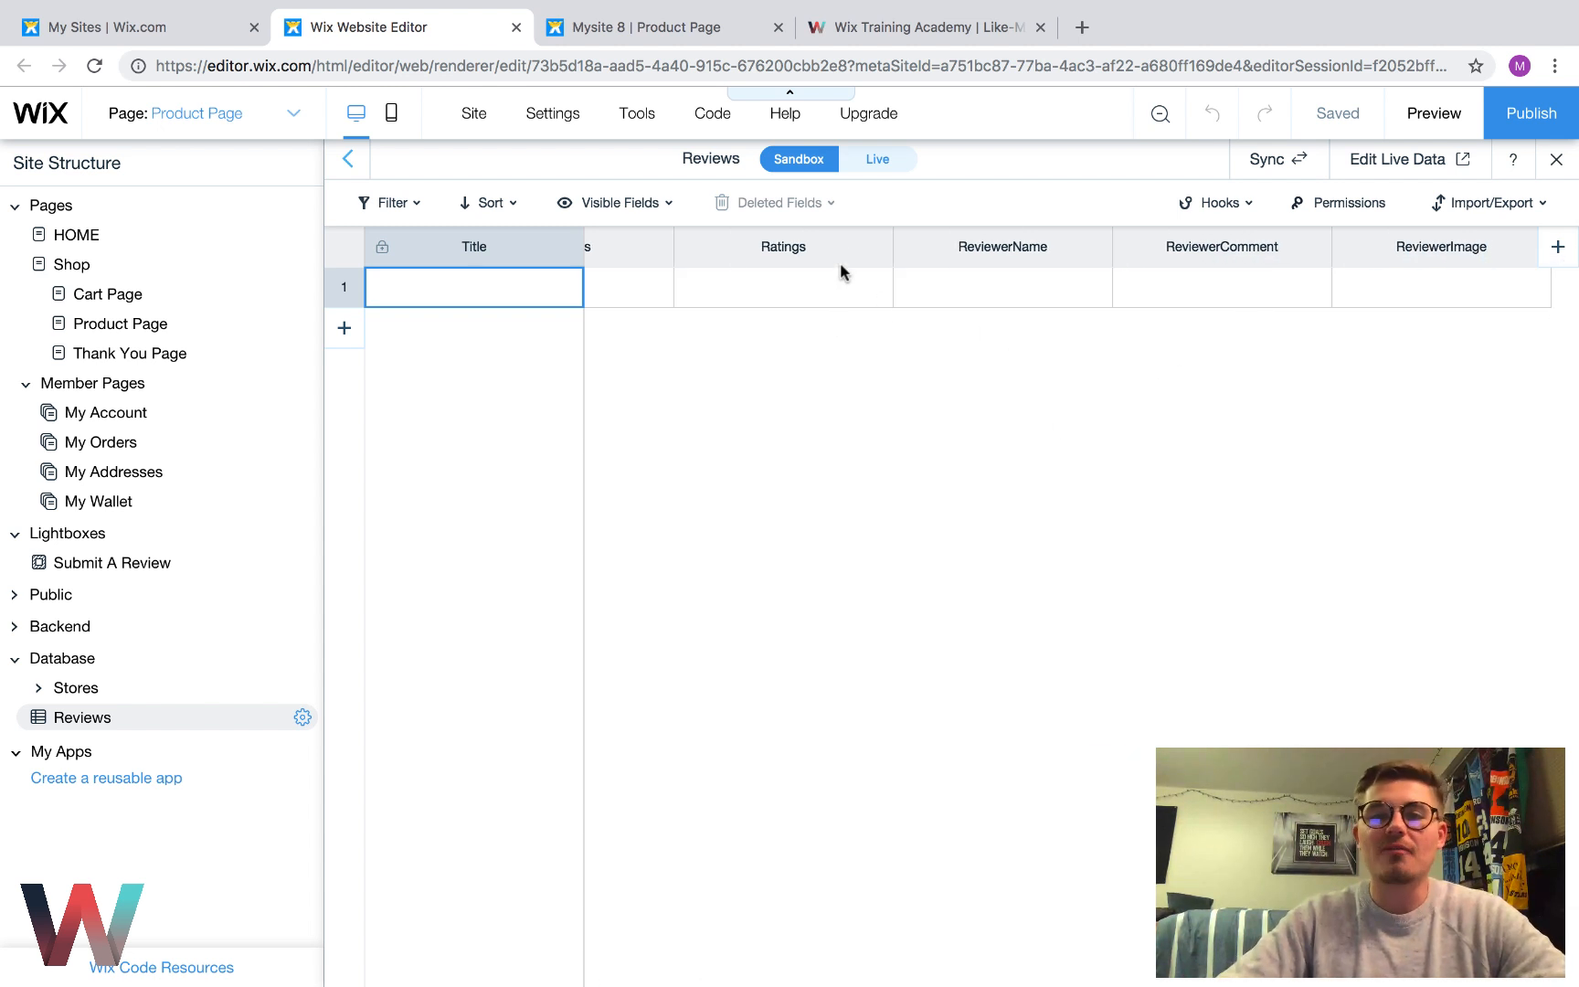
left_click(1558, 247)
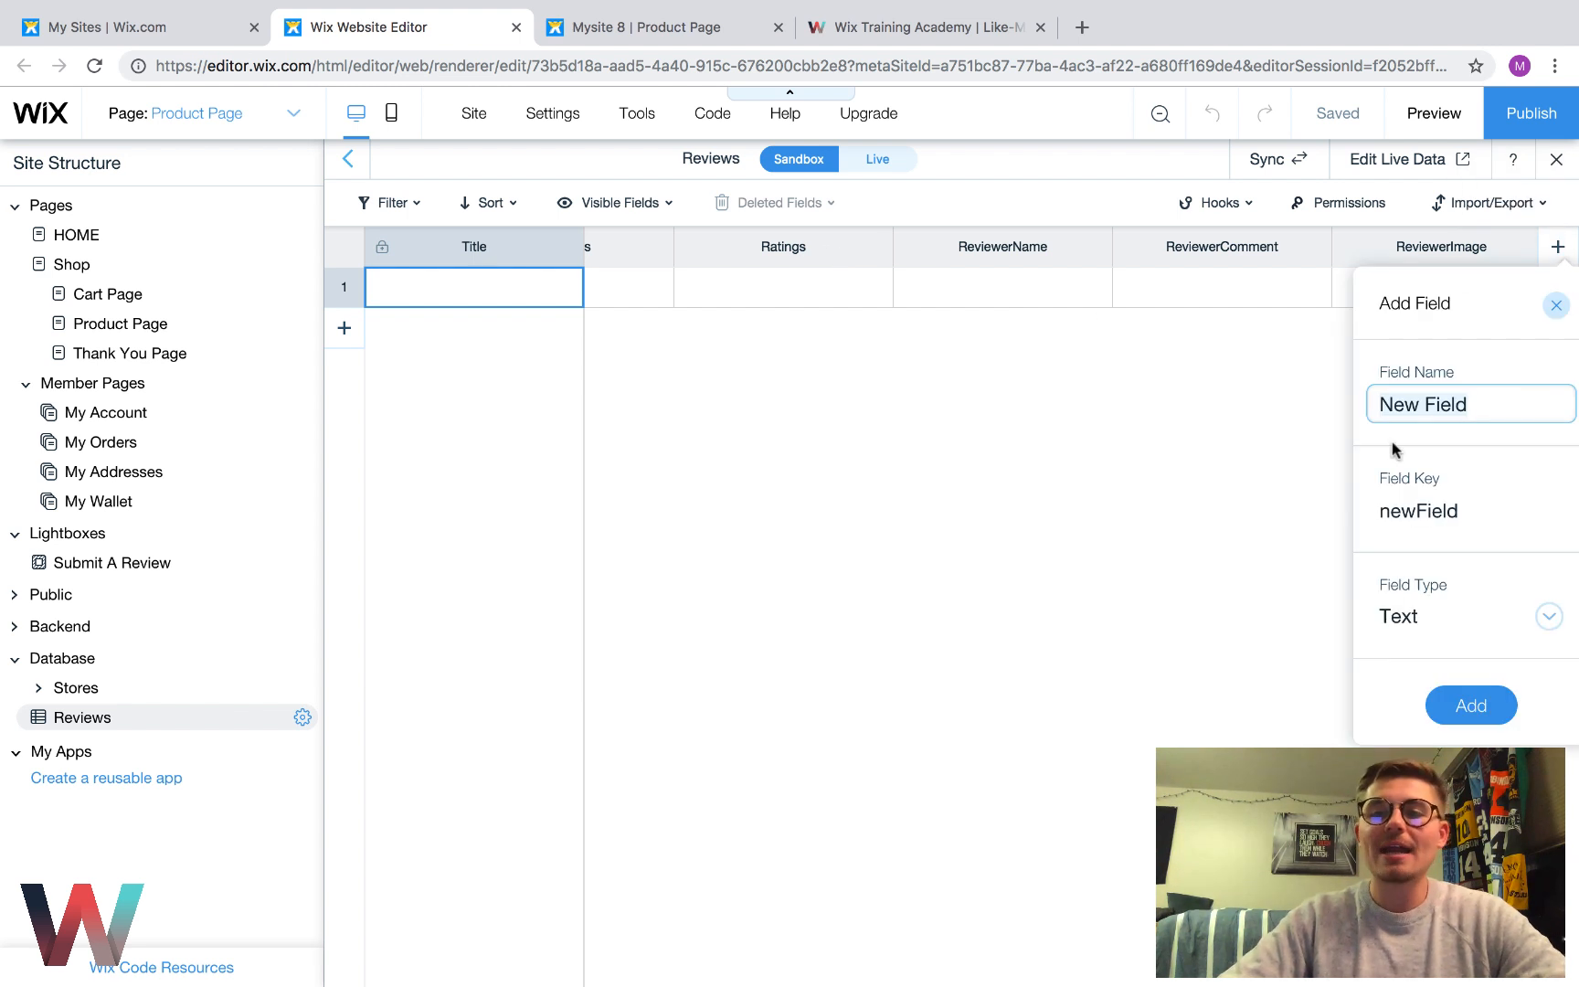
key("BackSpace")
type("Ratings1")
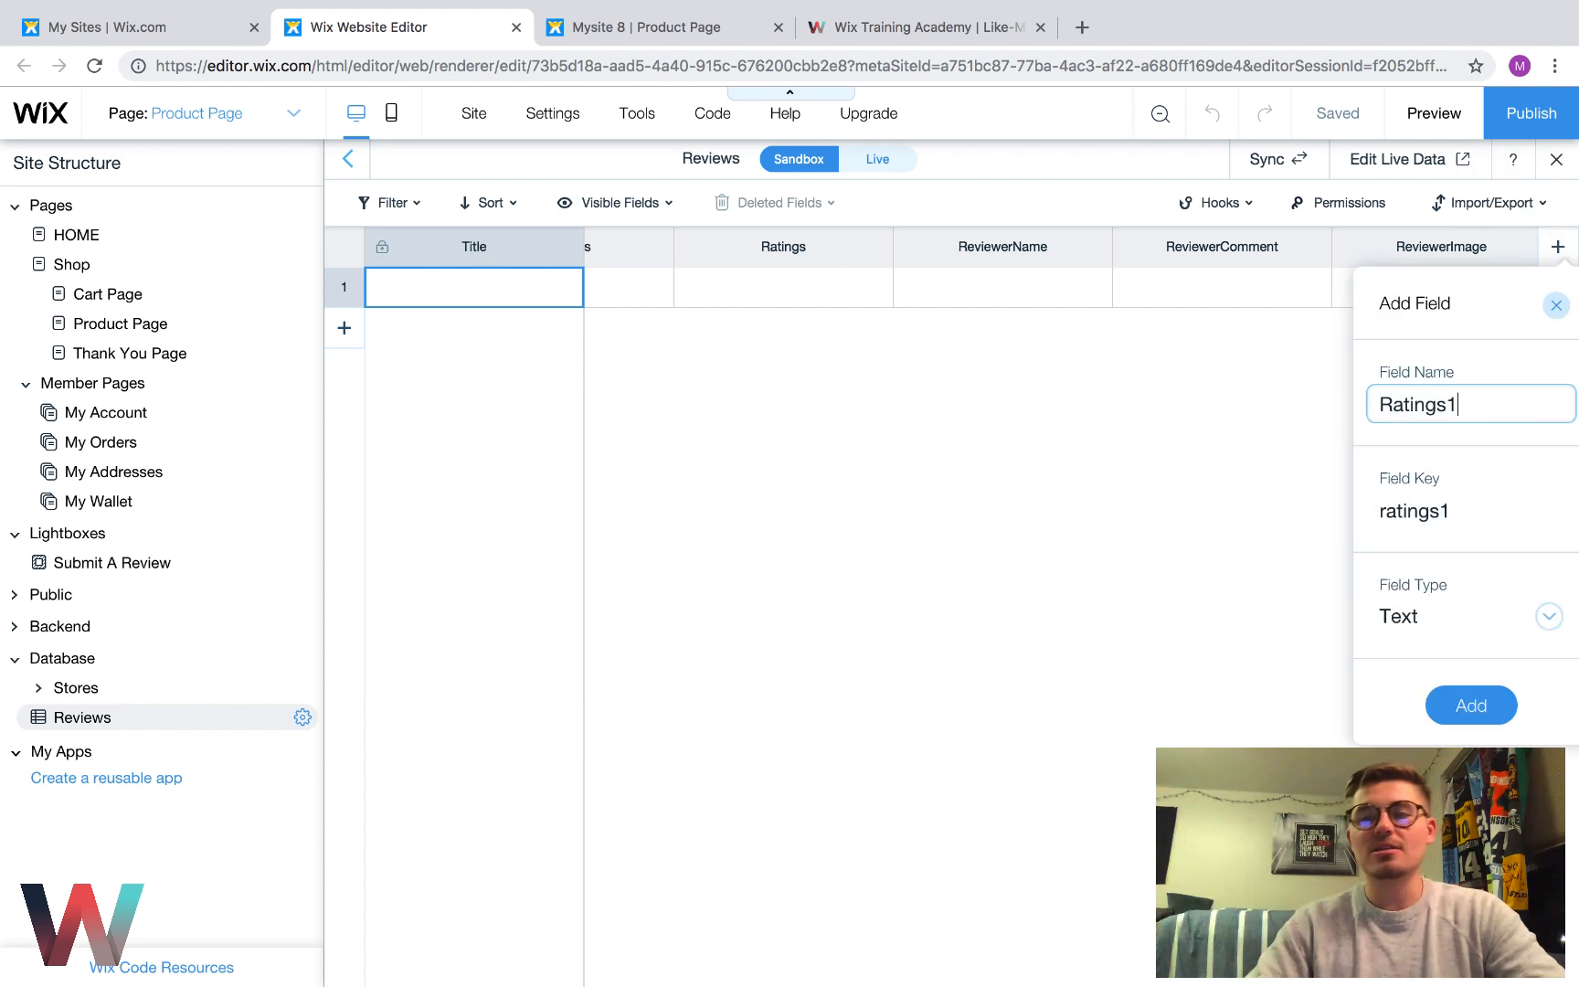
left_click(1451, 630)
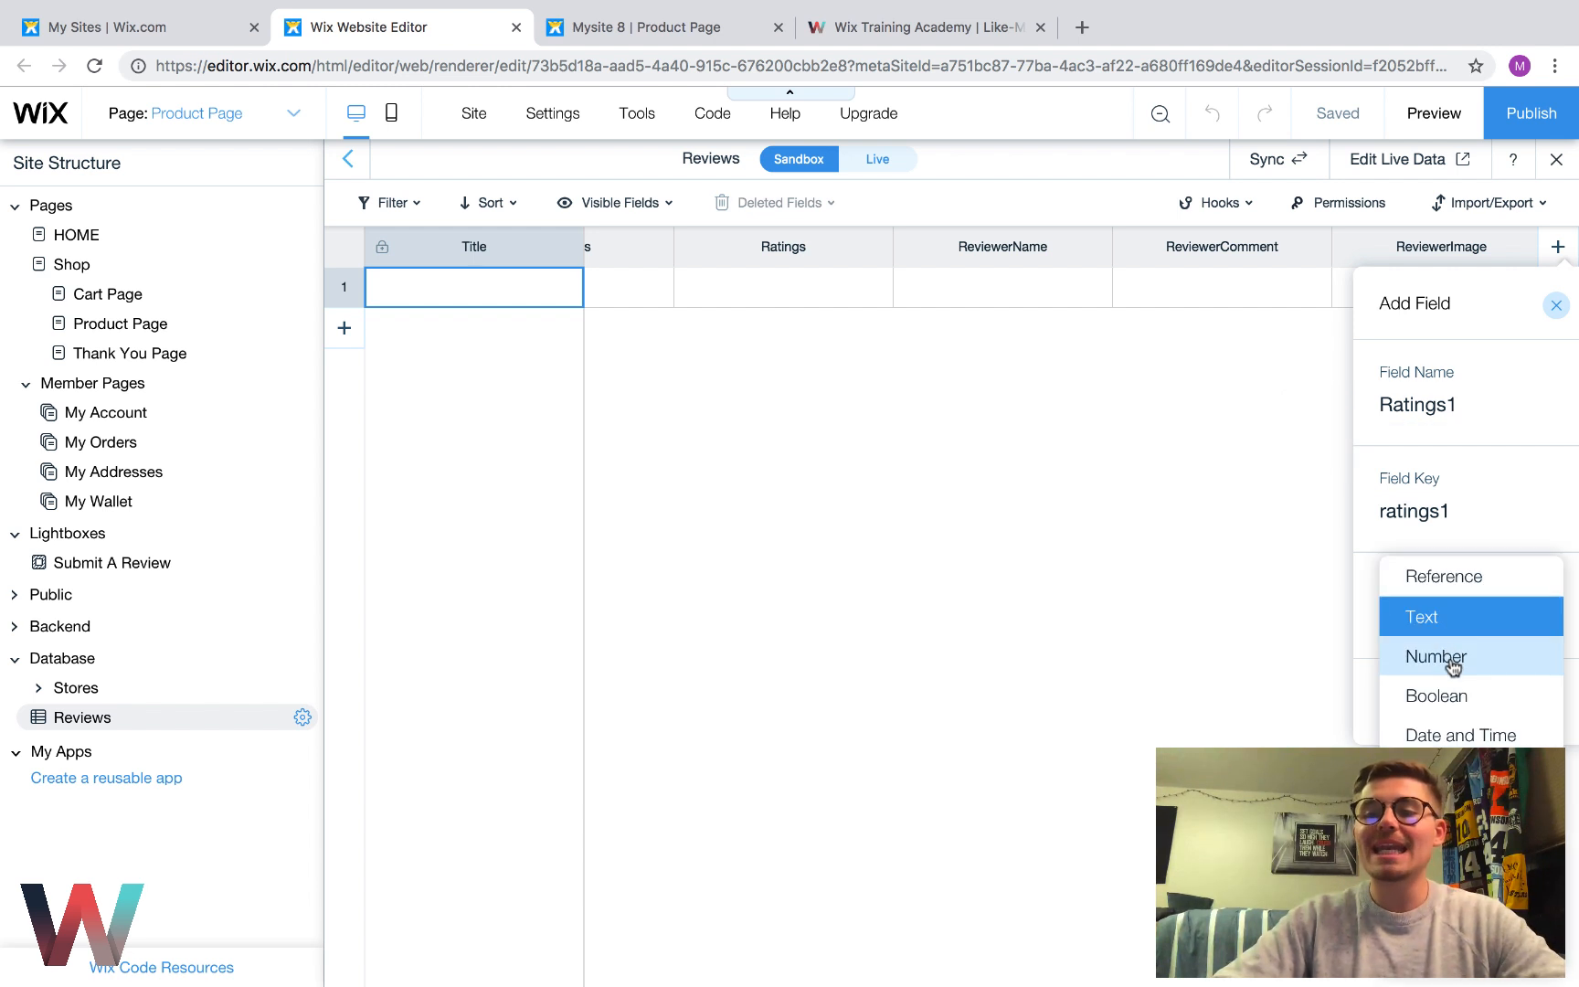
left_click(1433, 654)
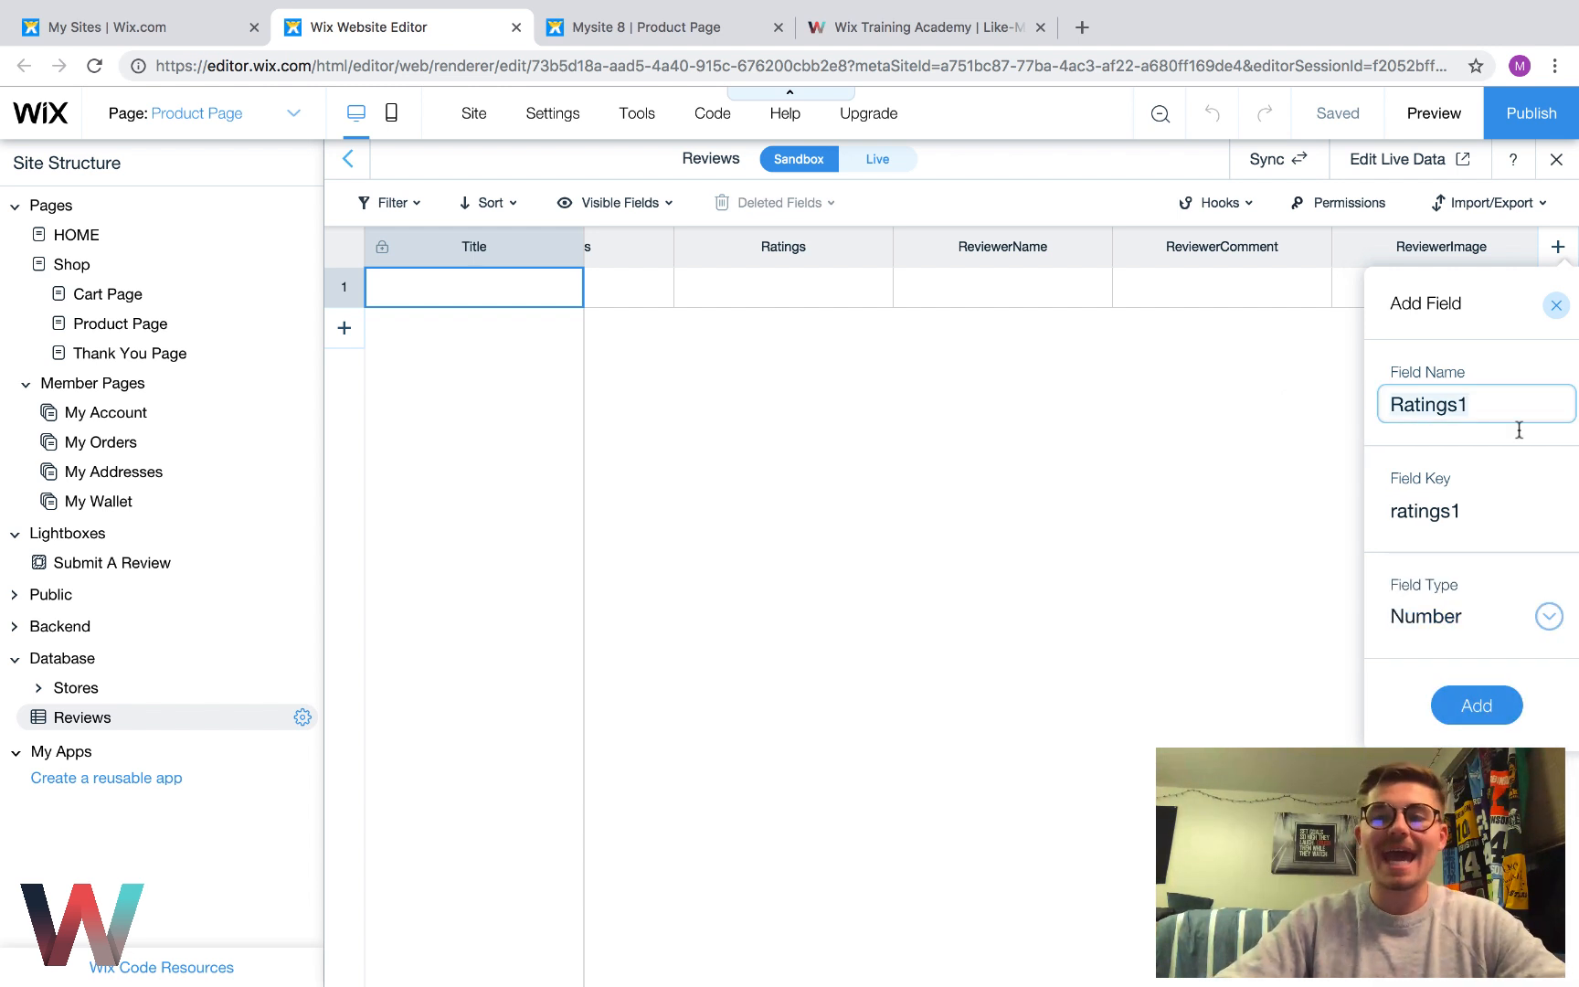
left_click(1557, 307)
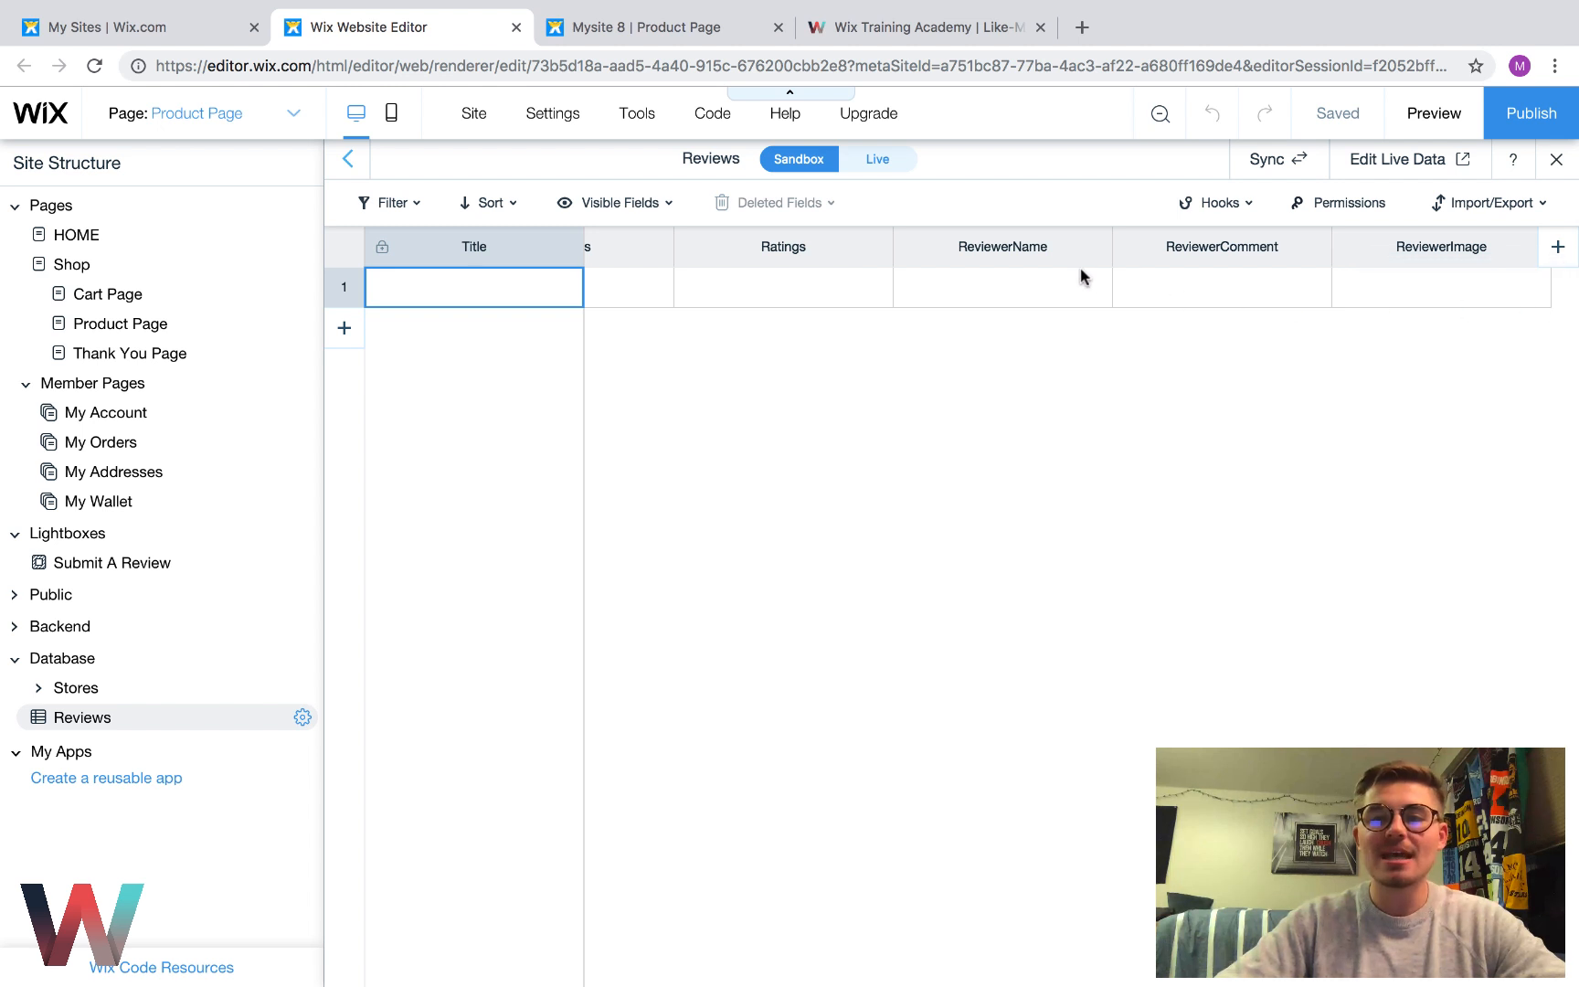
Set up a Text field named ReviewerName1 in the Reviews collection, and discard it without adding the field
left_click(1558, 248)
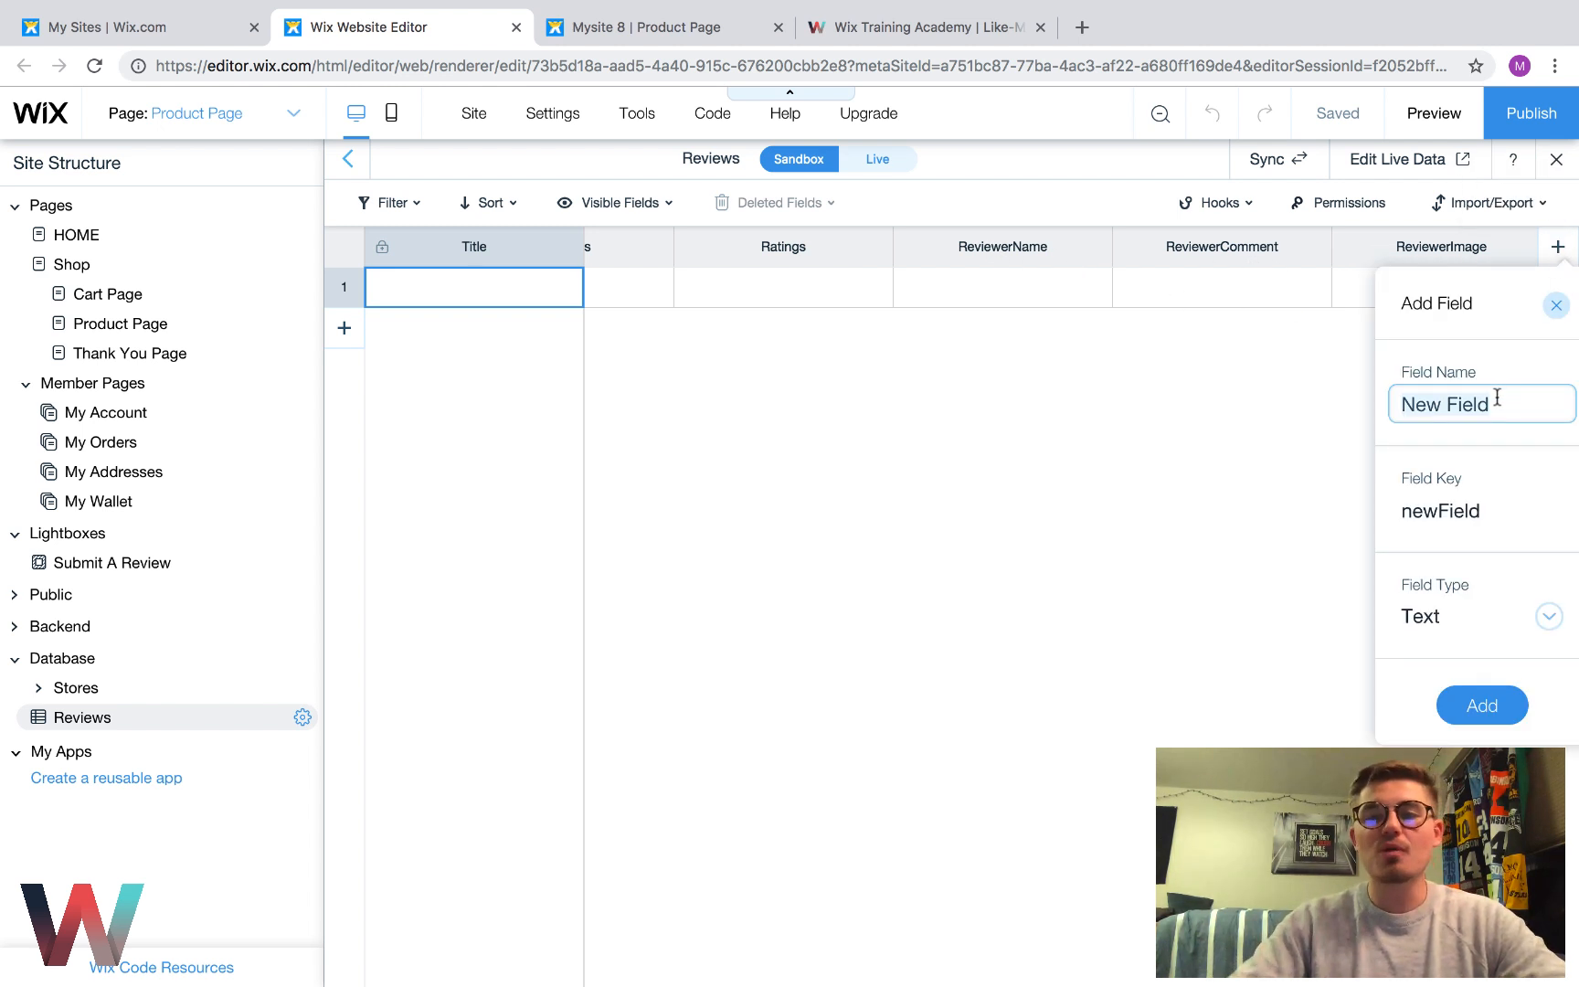
key("BackSpace")
type("Review")
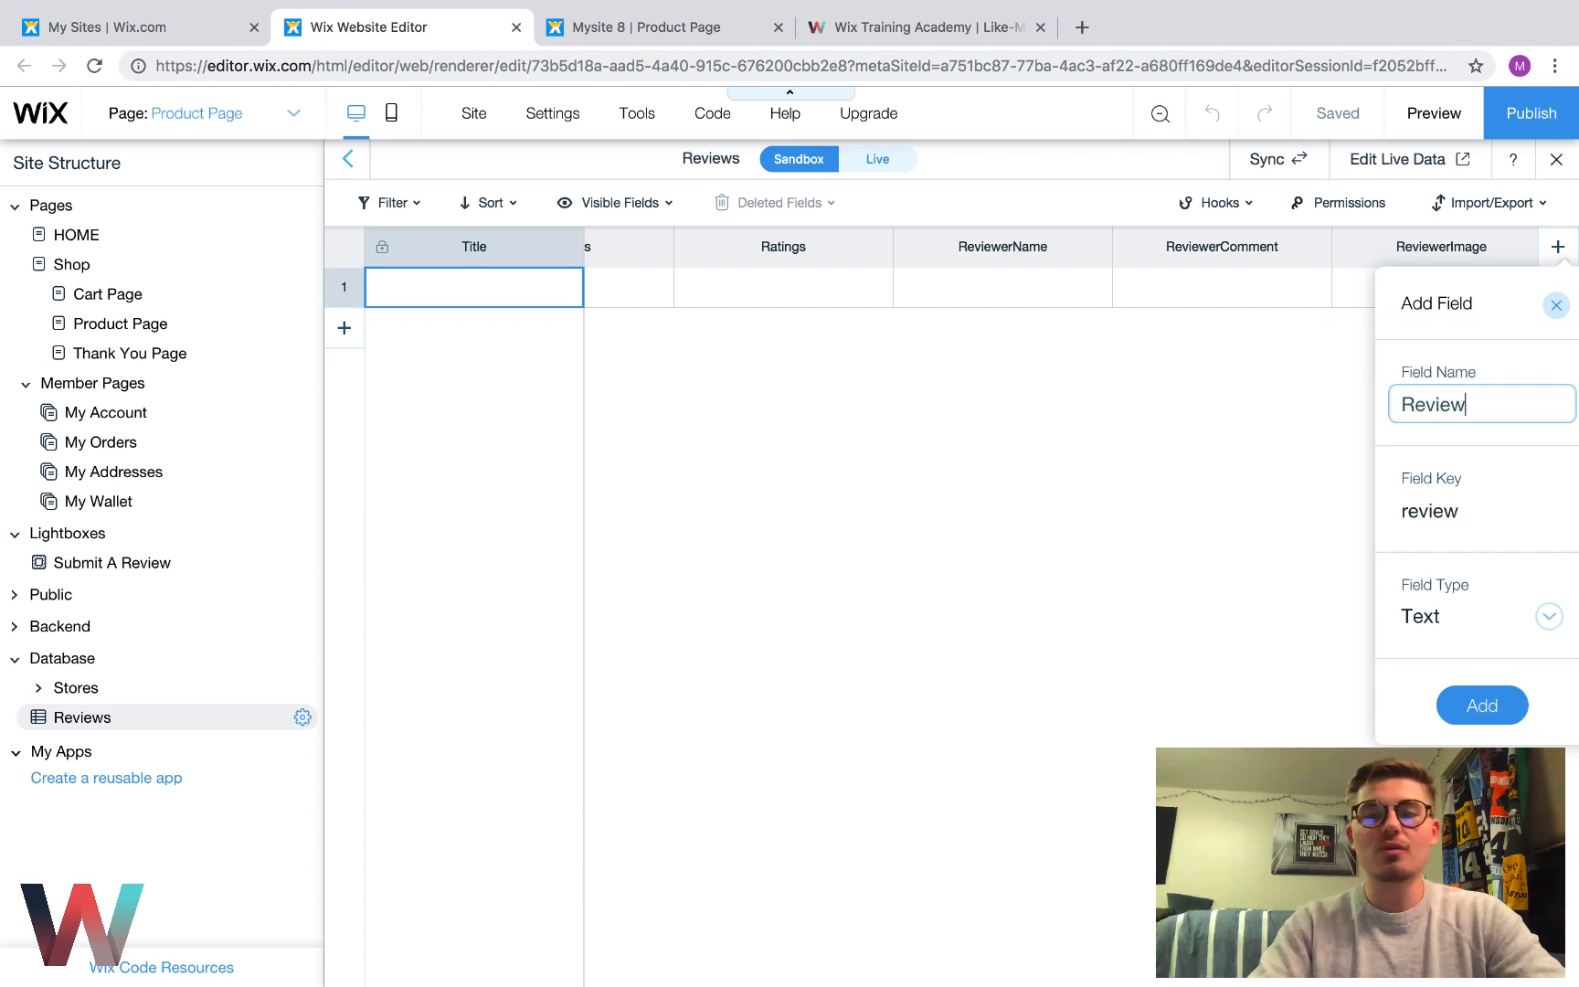
key("BackSpace")
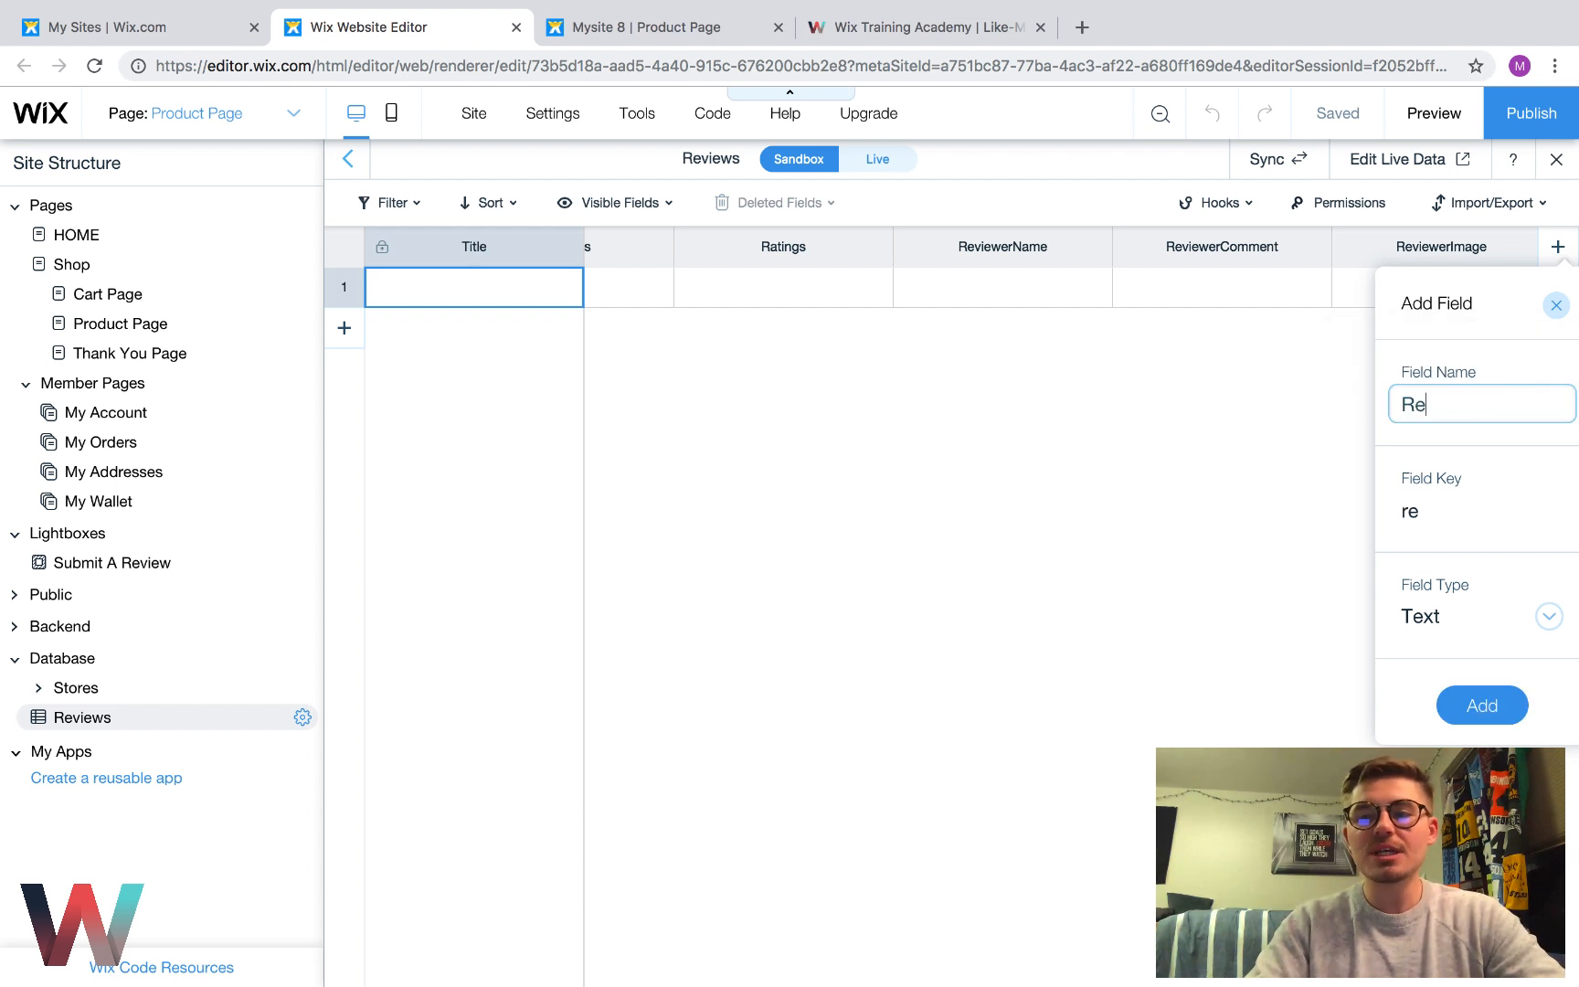
type("viewerNzam")
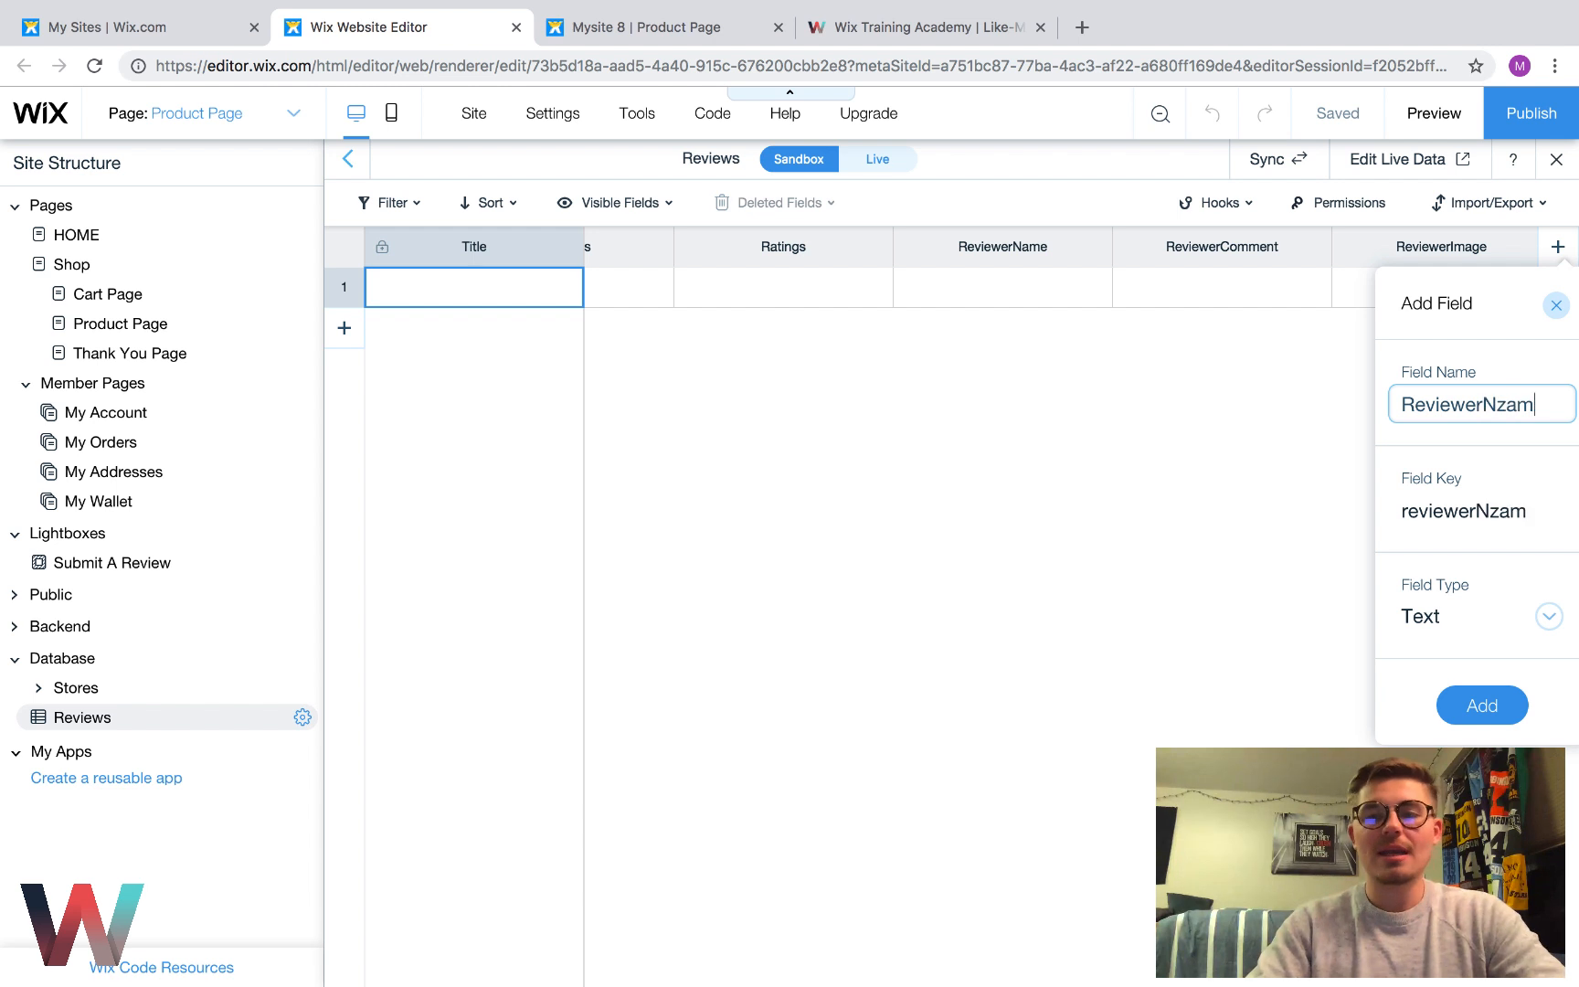
key("BackSpace")
key("BackSpace")
key("BackSpace")
type("ame")
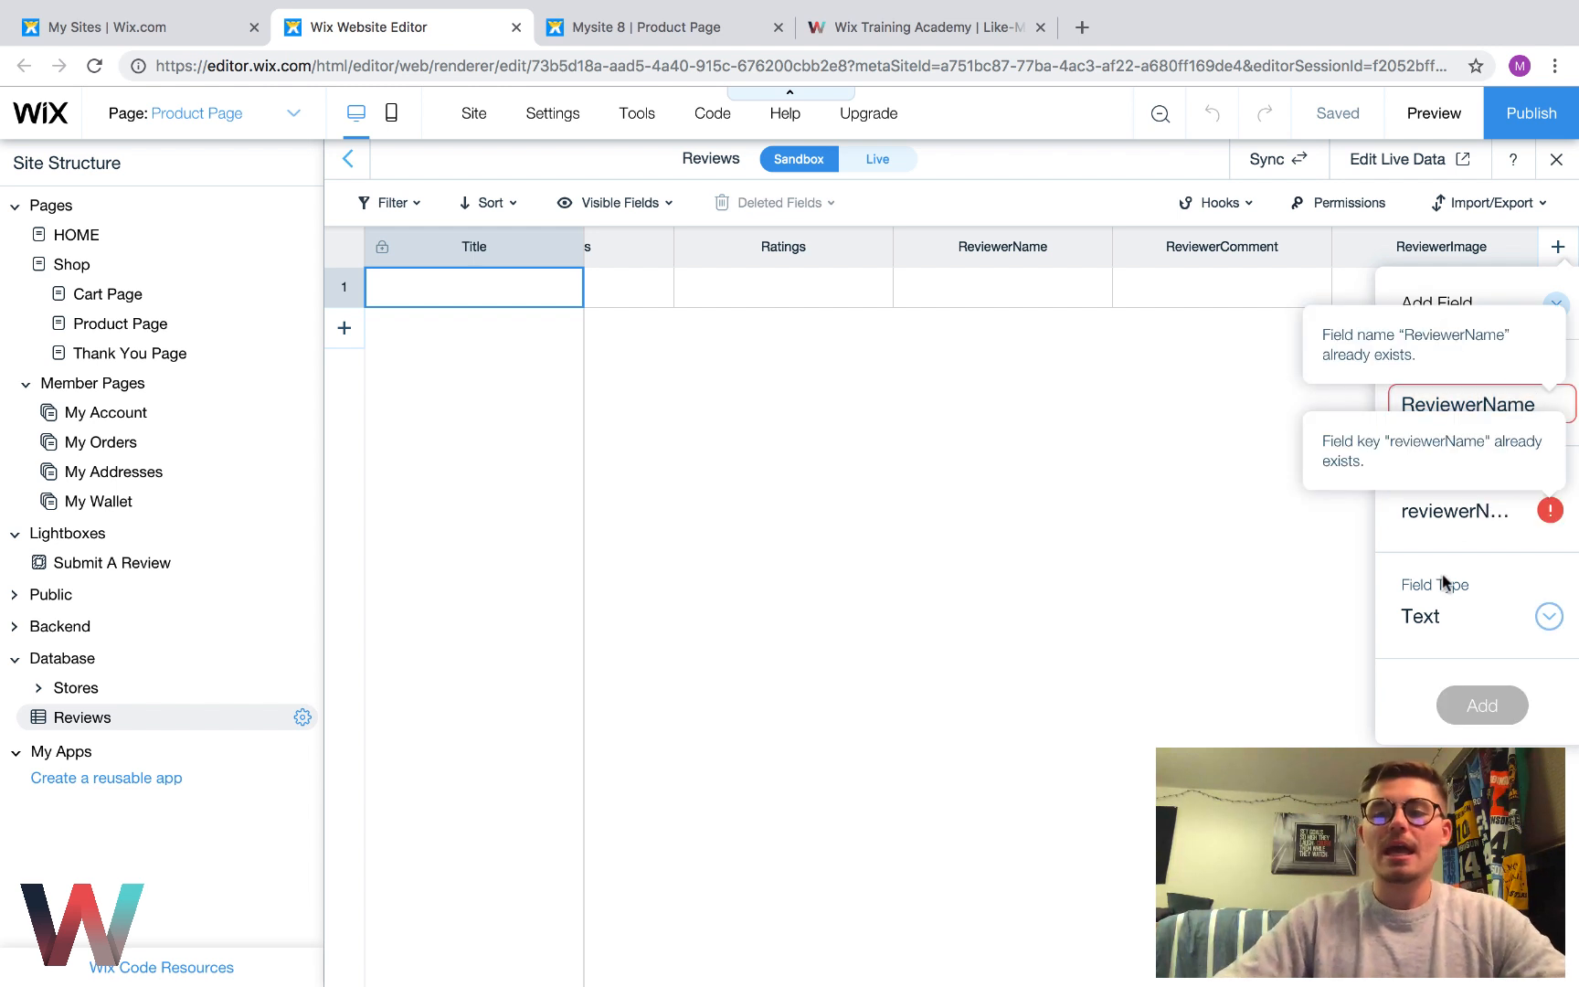
type("1")
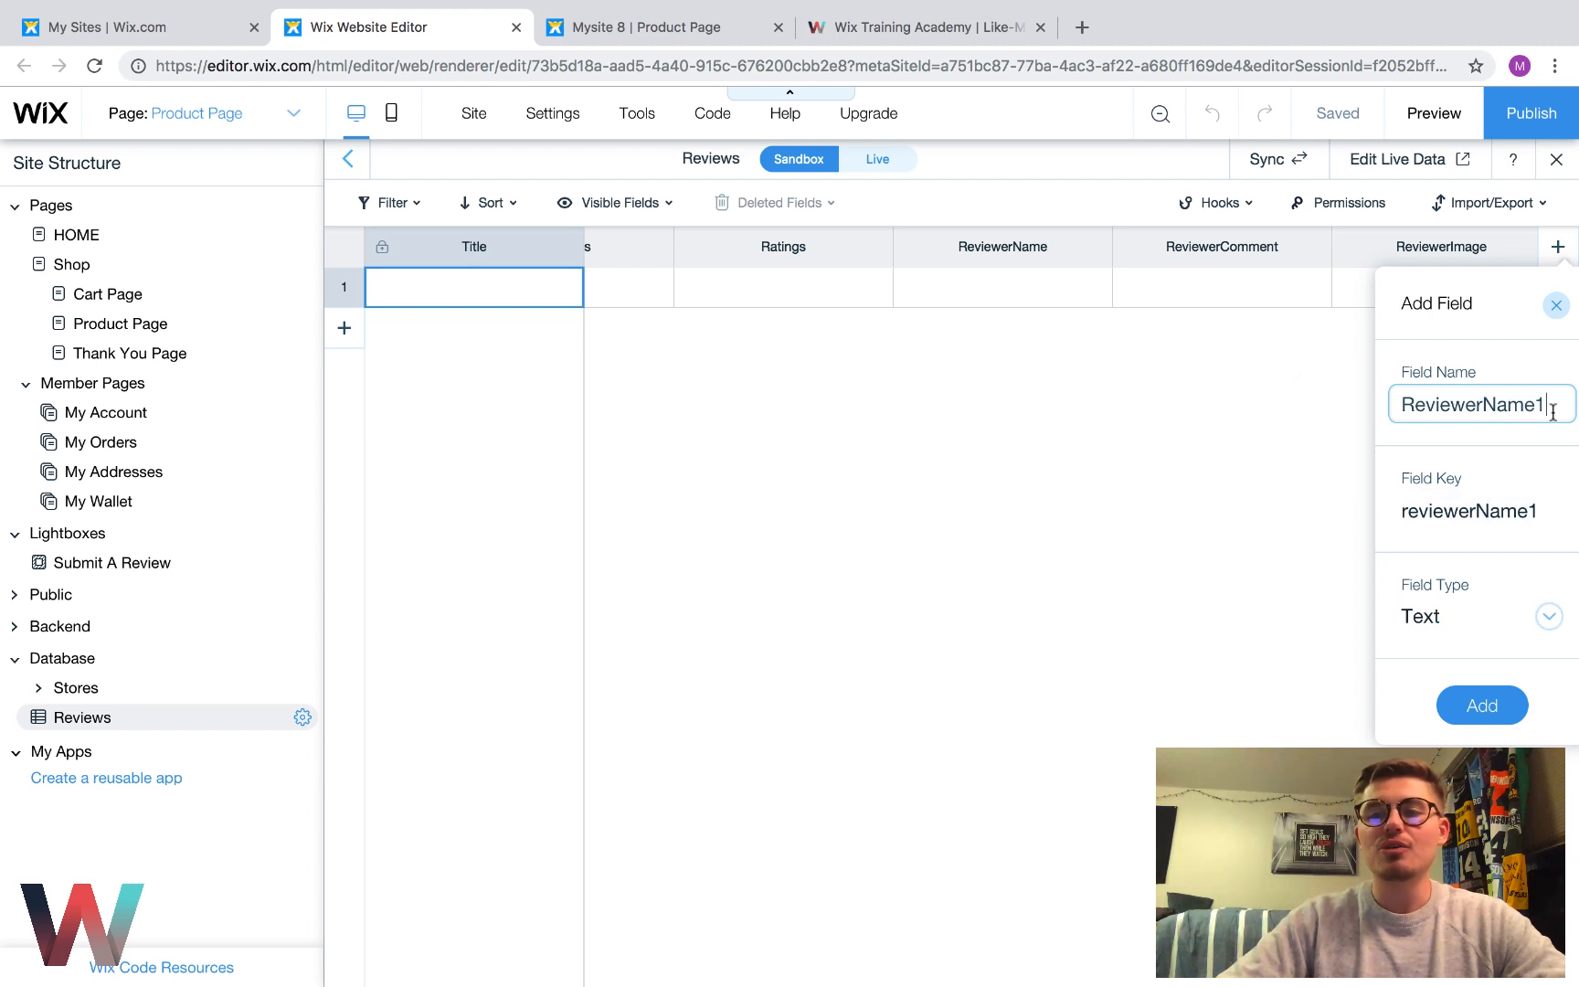
double_click(1397, 411)
key("BackSpace")
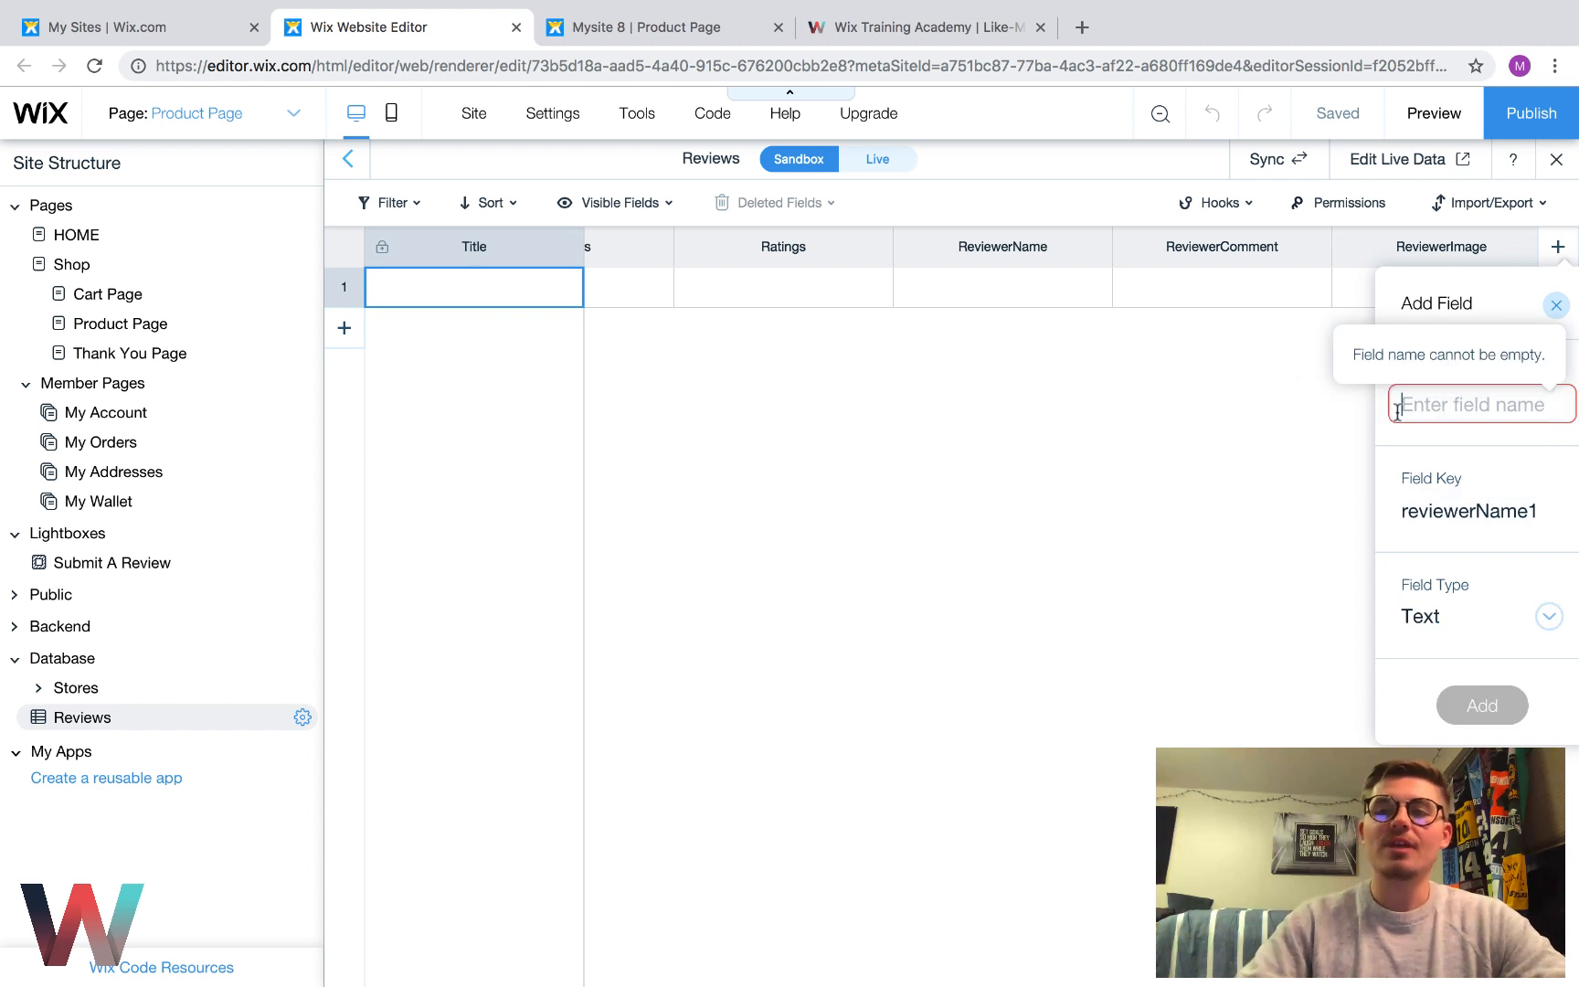
left_click(1555, 305)
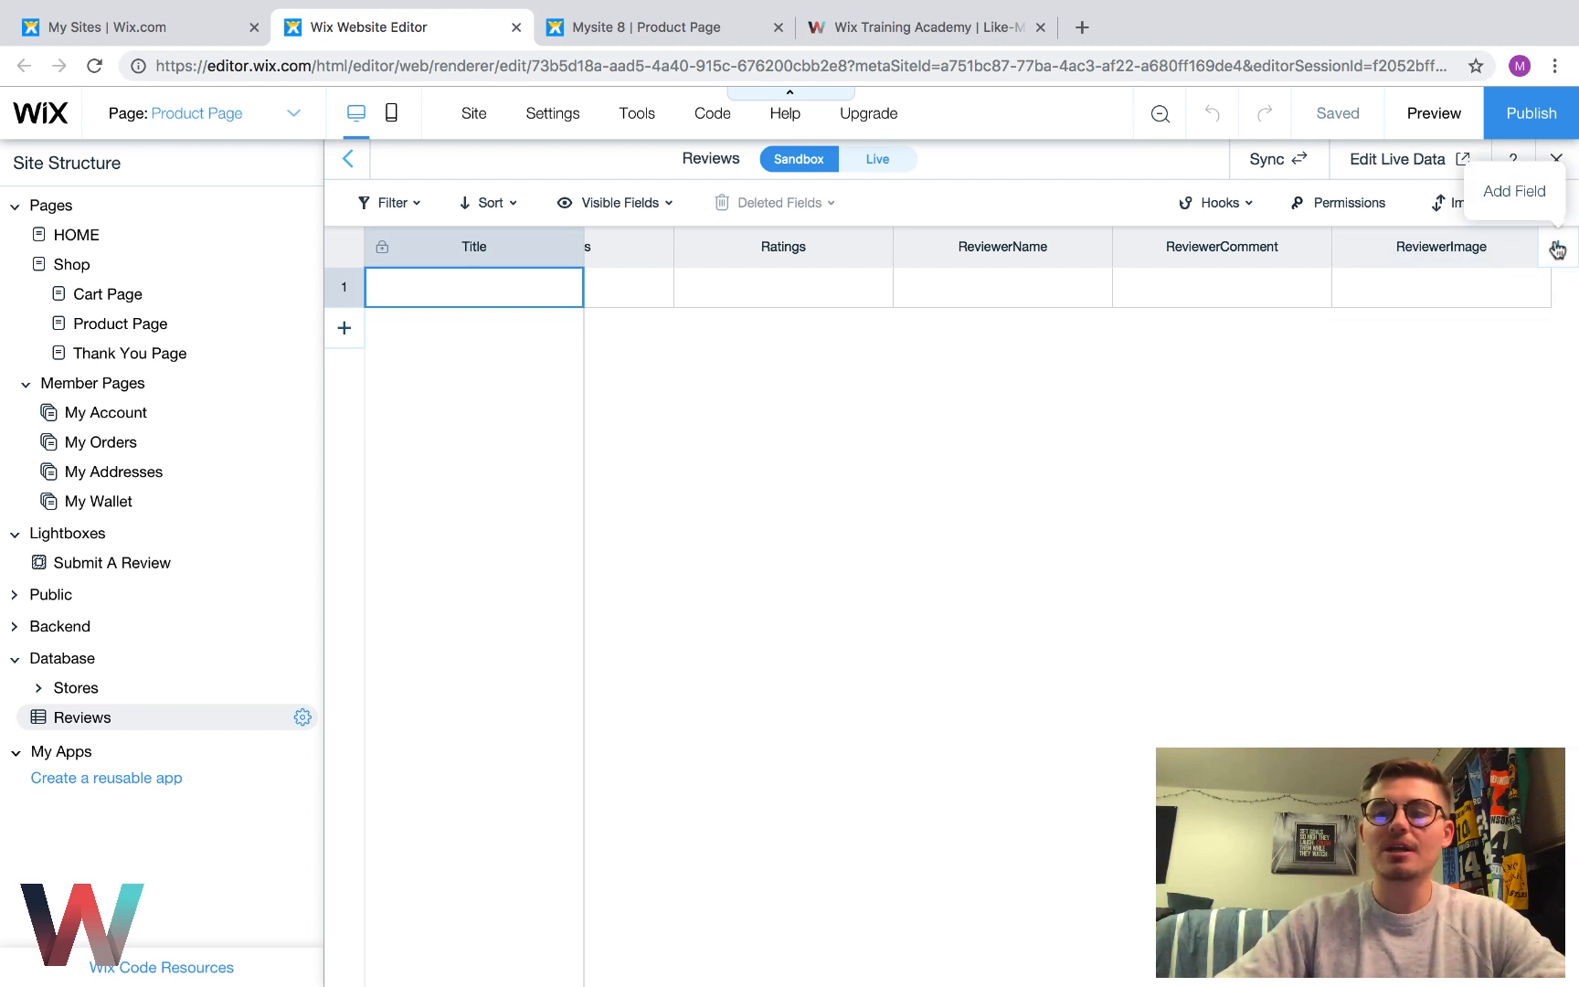
Set up a Text field named ReviewerComment1 in the Reviews collection, and discard it without adding the field
left_click(1558, 246)
key("BackSpace")
type("Reviewe")
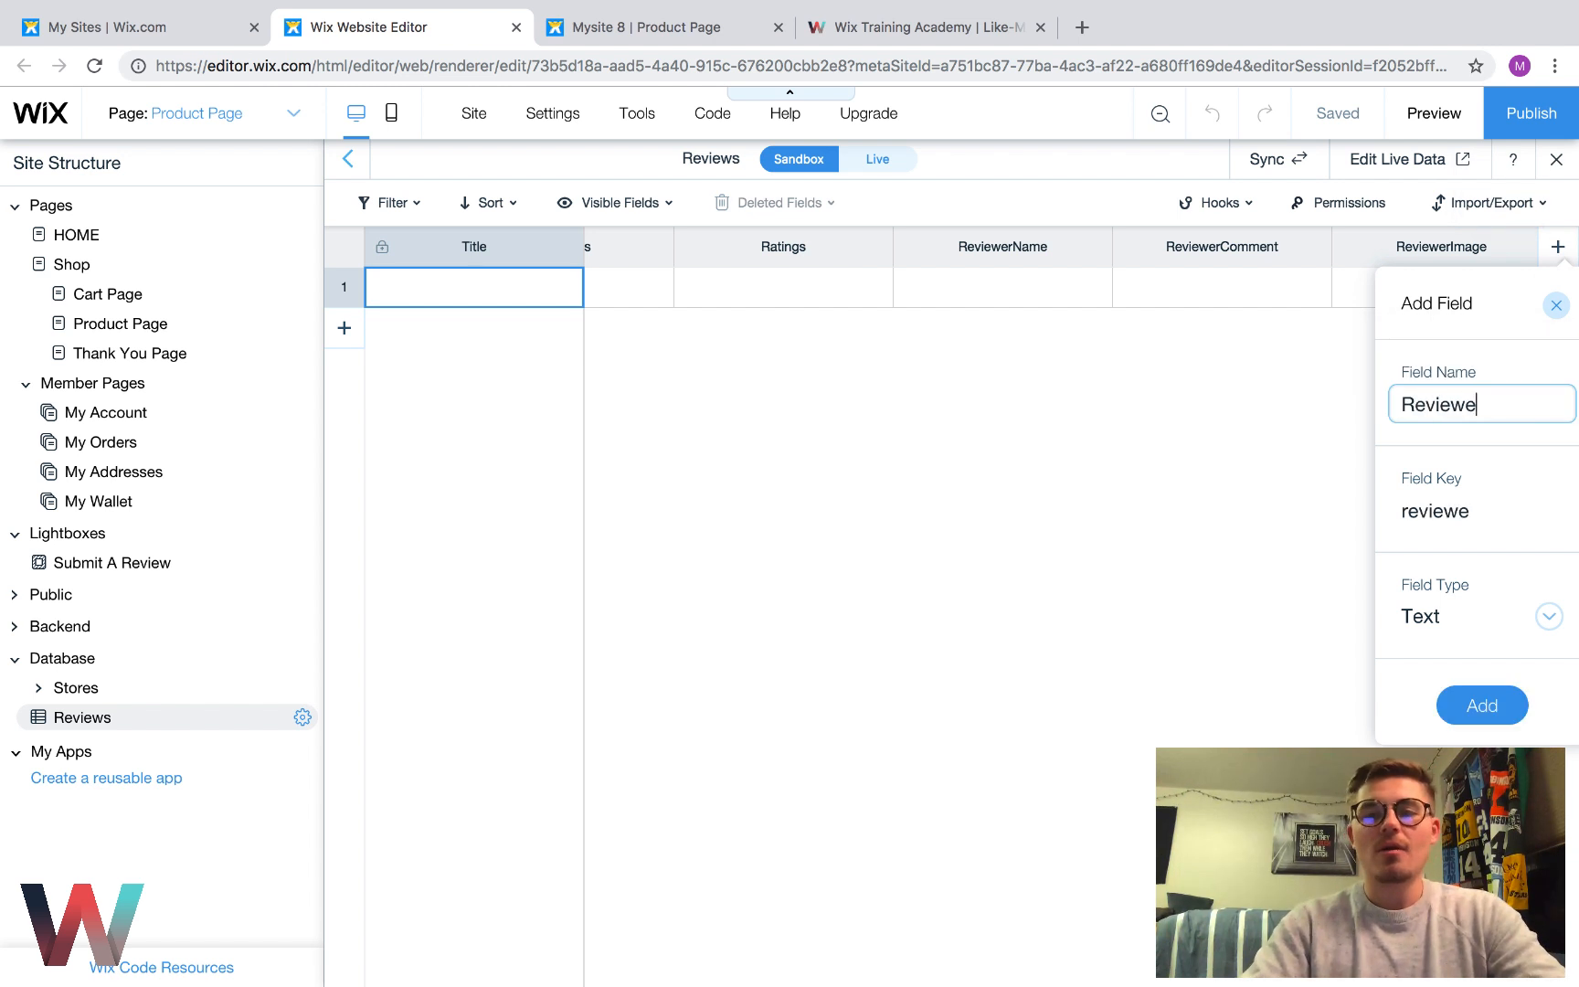
type("rComment")
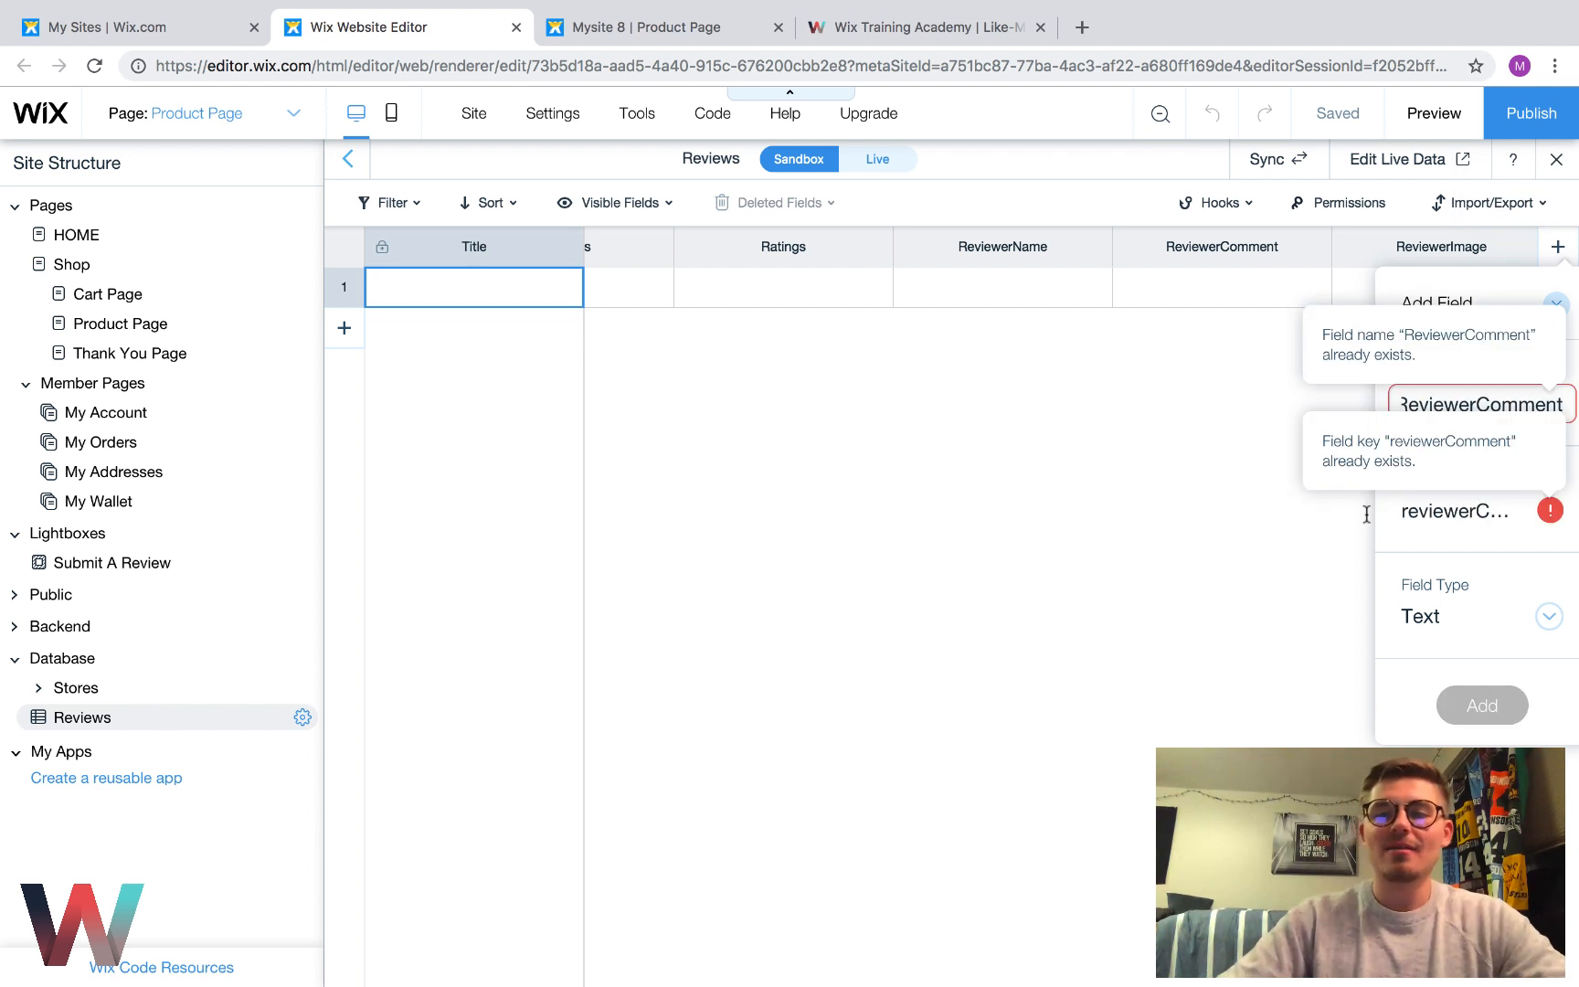
type("1")
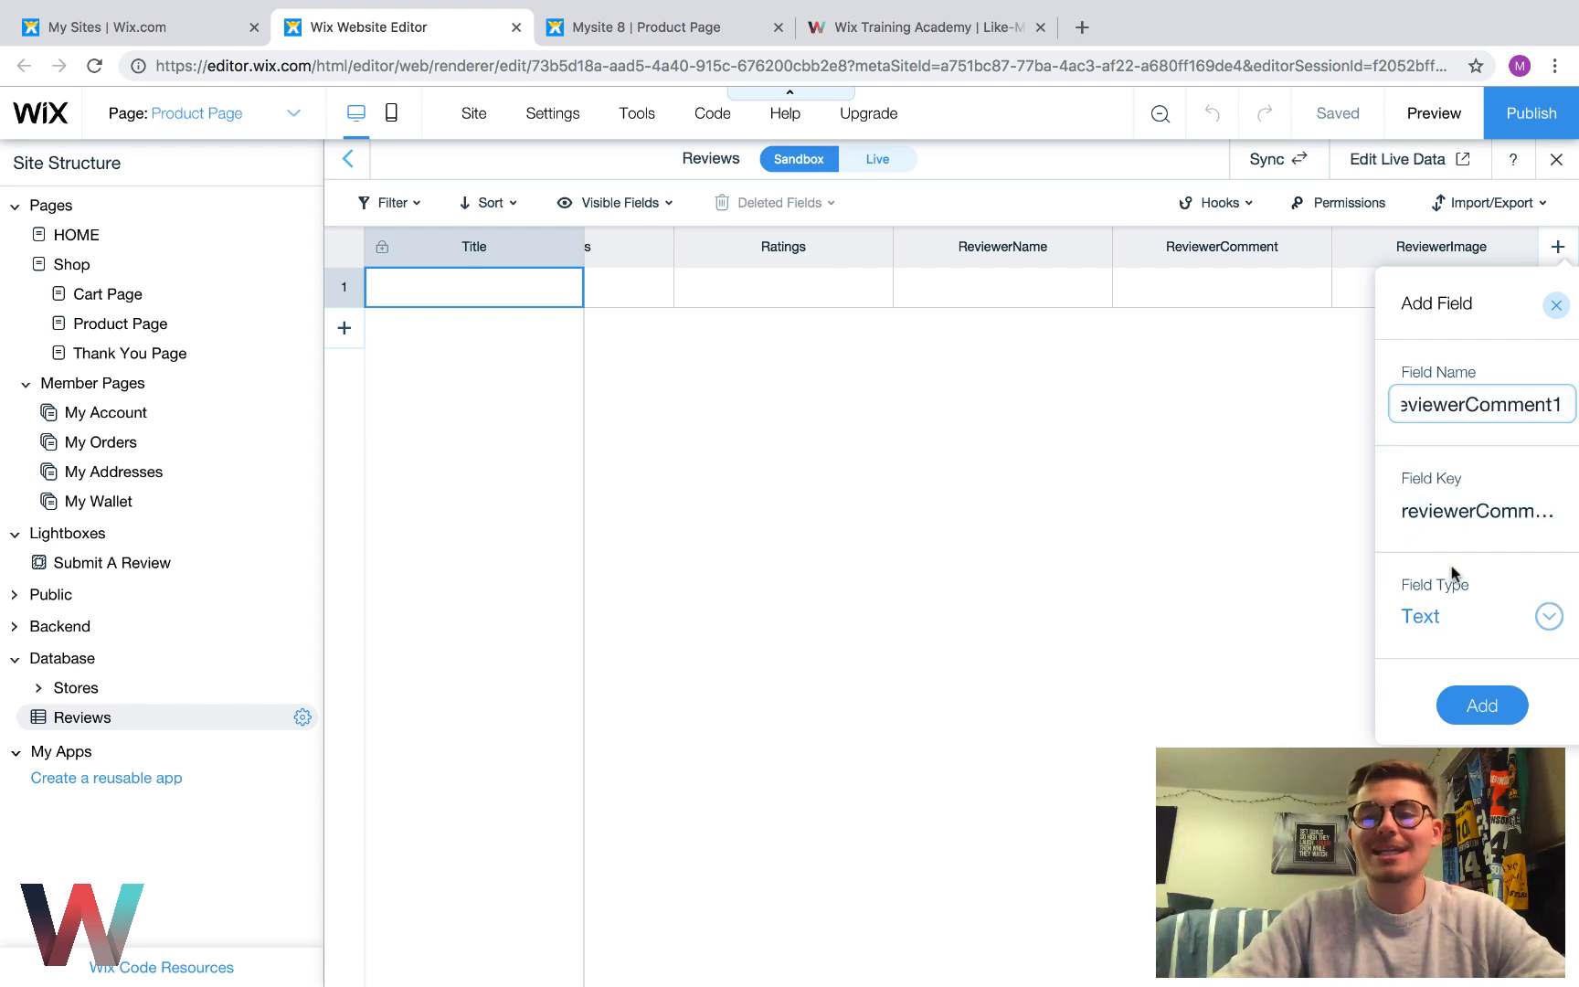
left_click(1555, 305)
Set up a field named ReviewerImage1 with the Image type in the Reviews collection, and close it without adding the field
left_click(1559, 248)
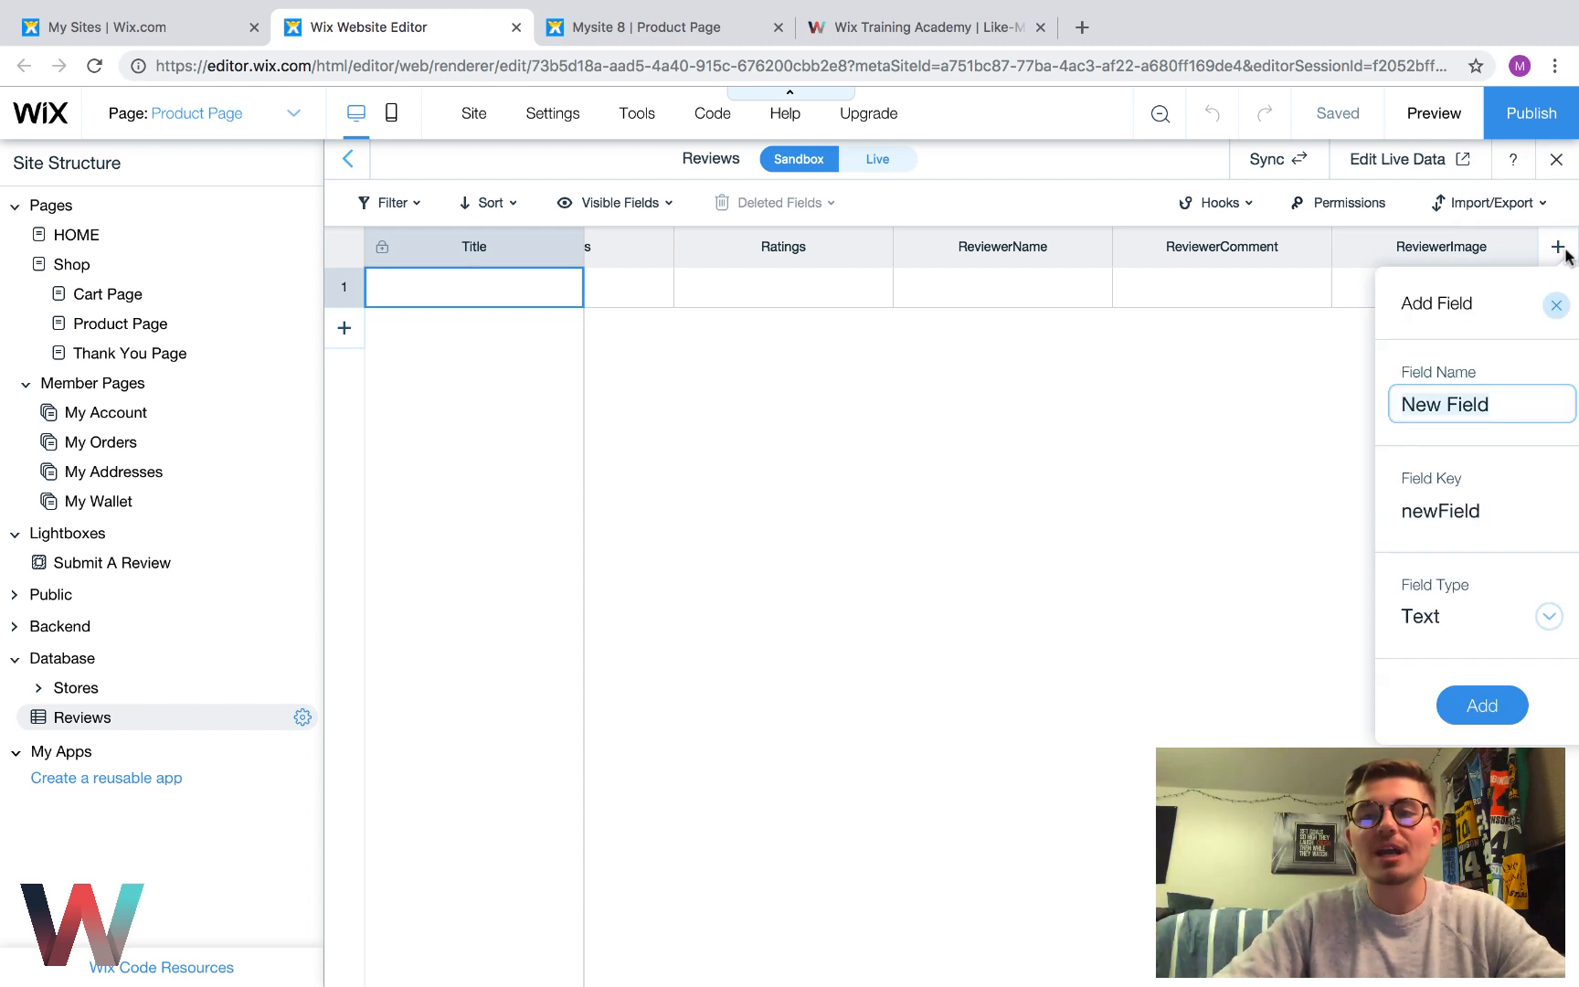
type("Reviewer")
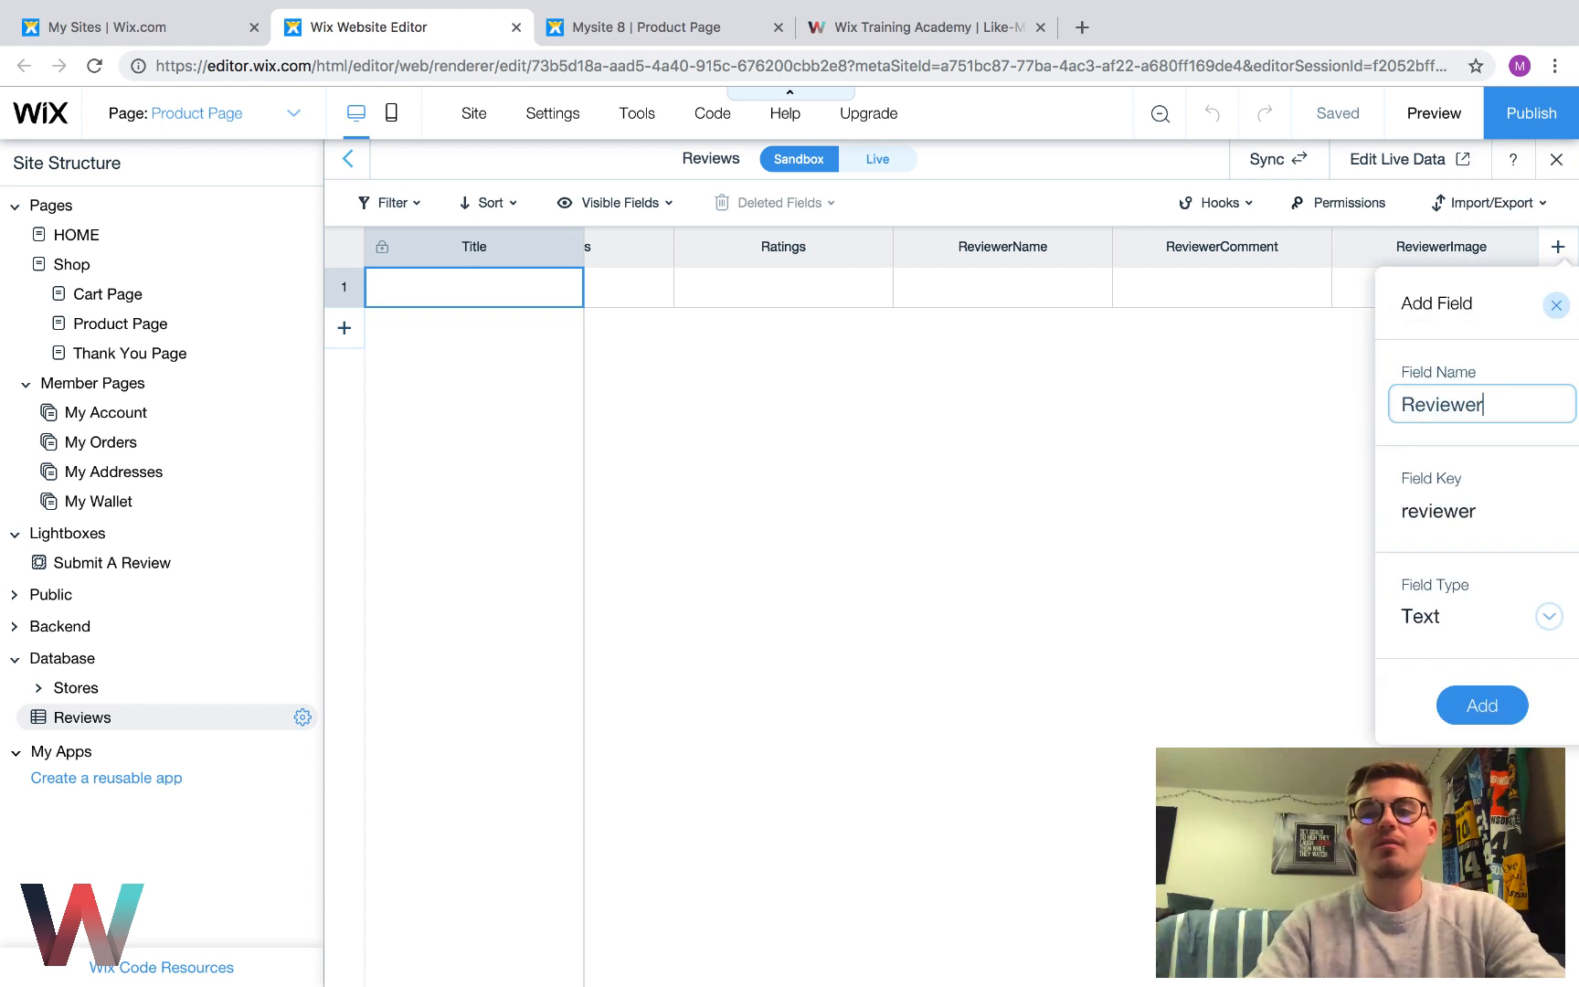
type("Image12")
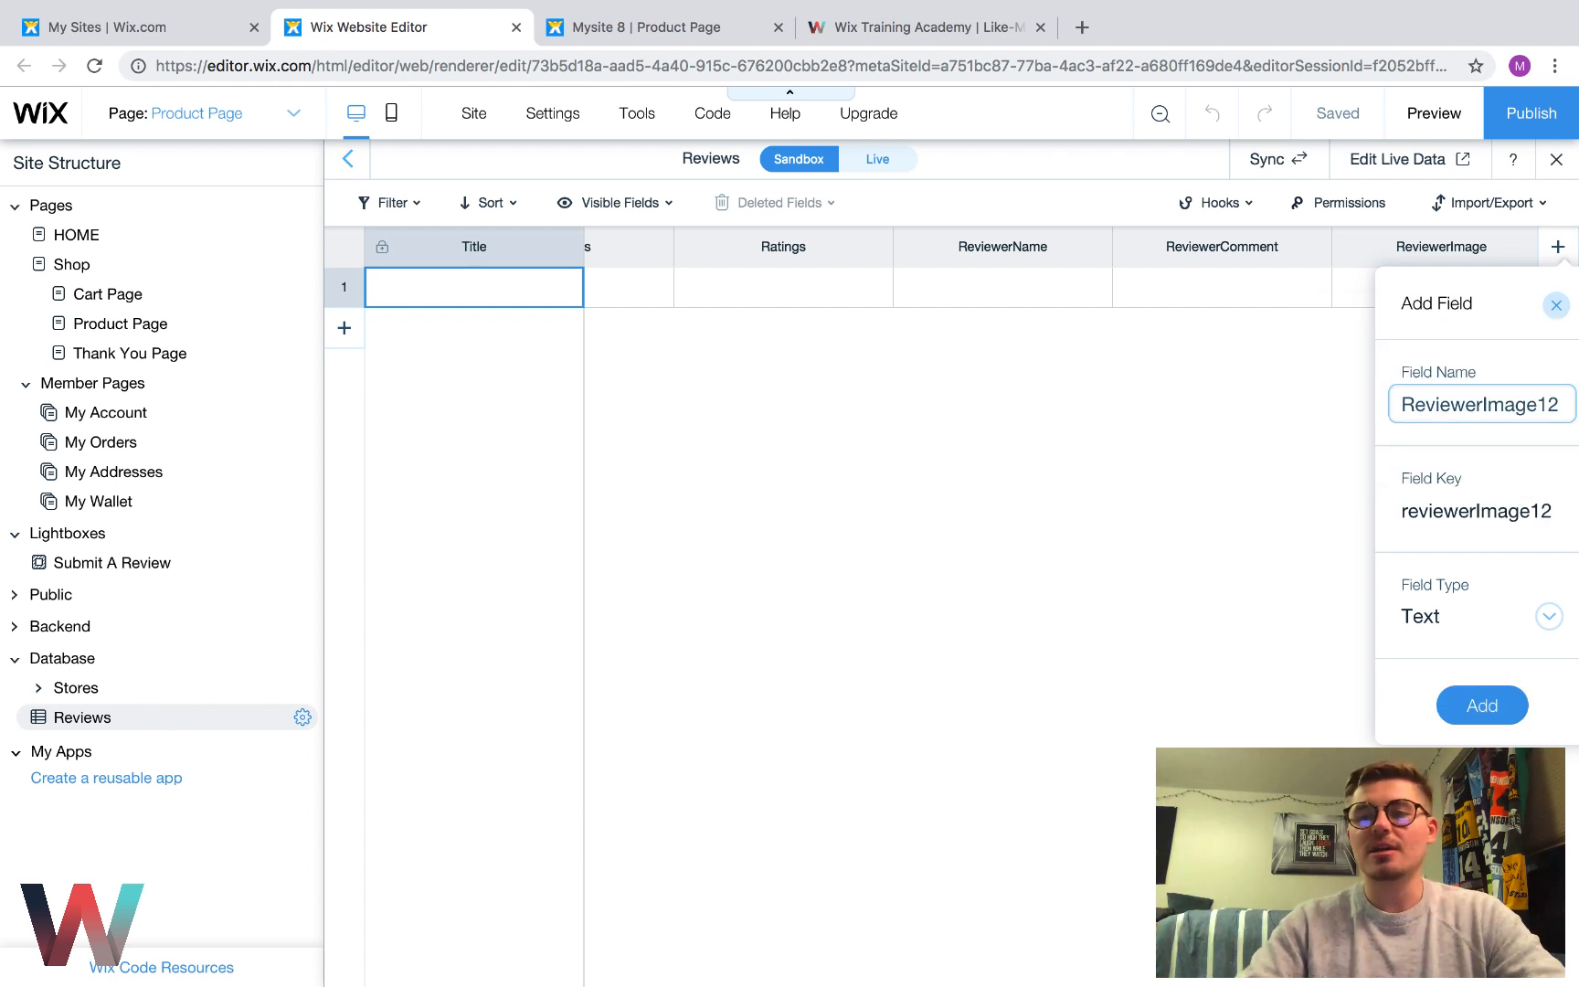
key("BackSpace")
left_click(1433, 615)
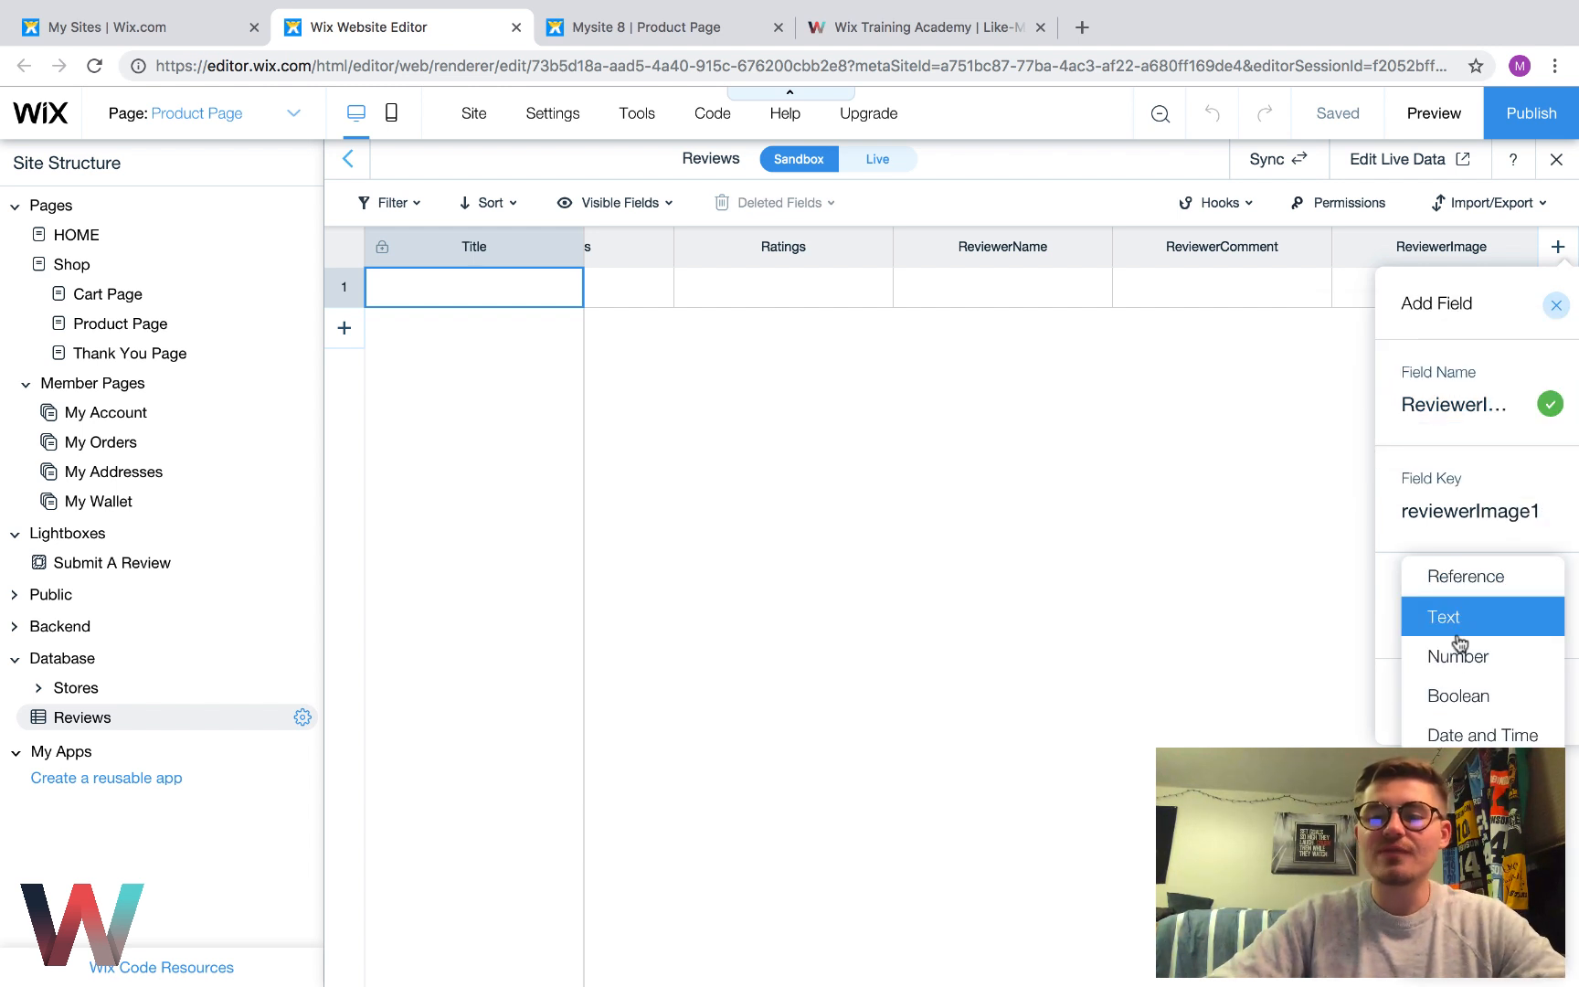
left_click(1466, 775)
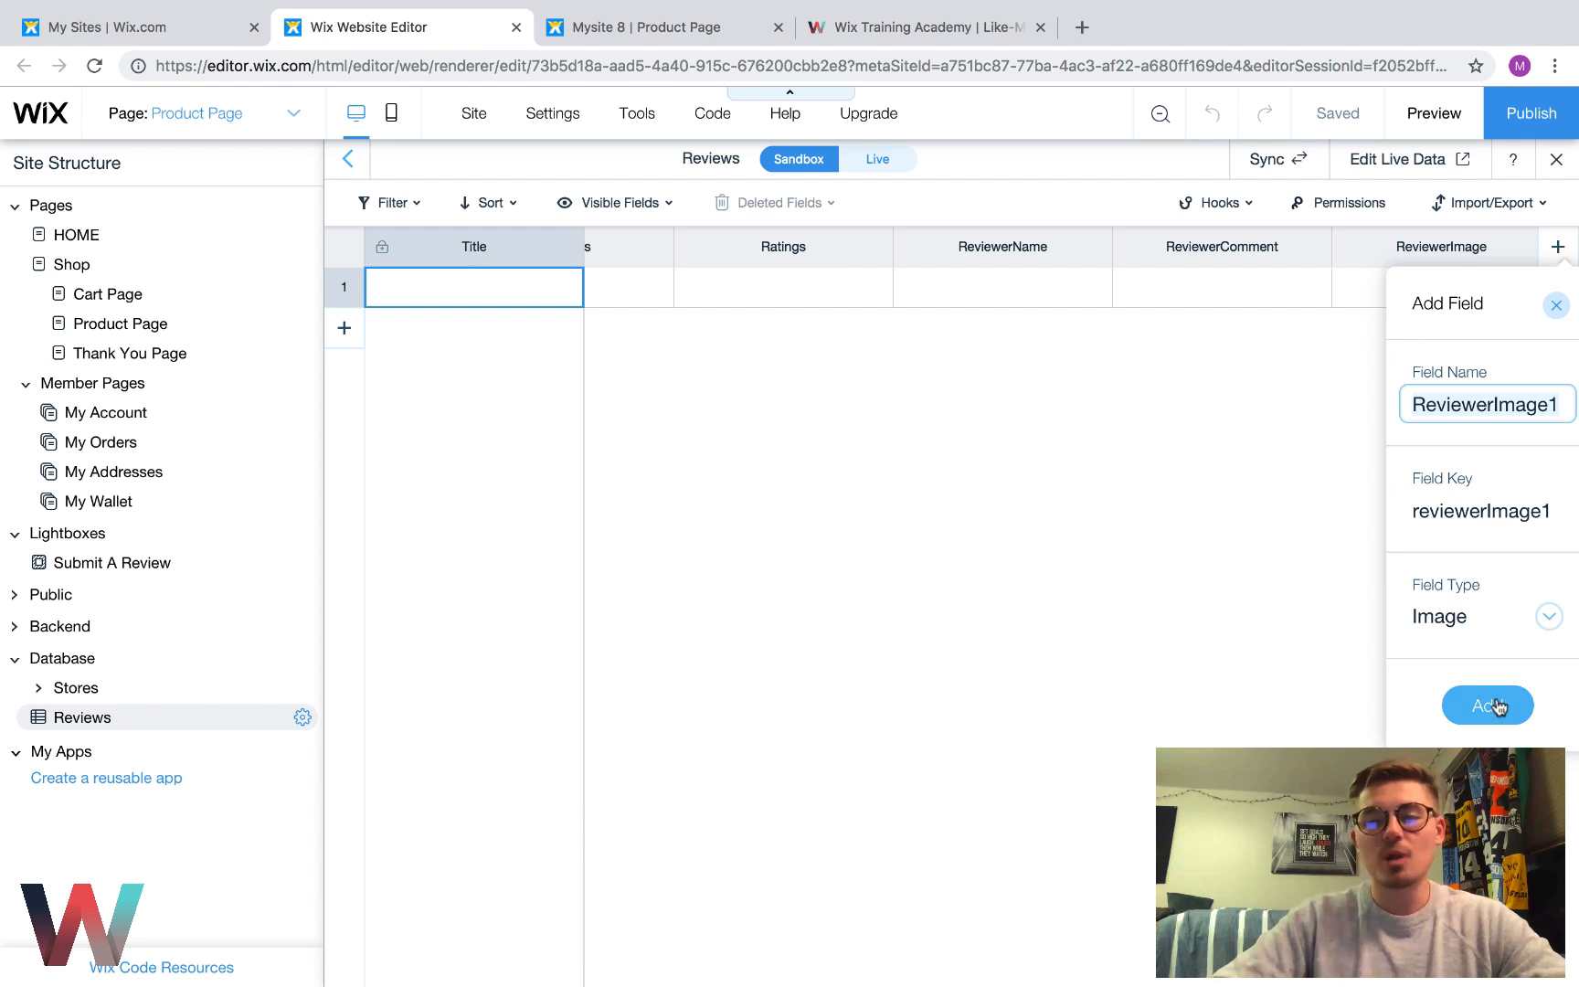
left_click(1557, 306)
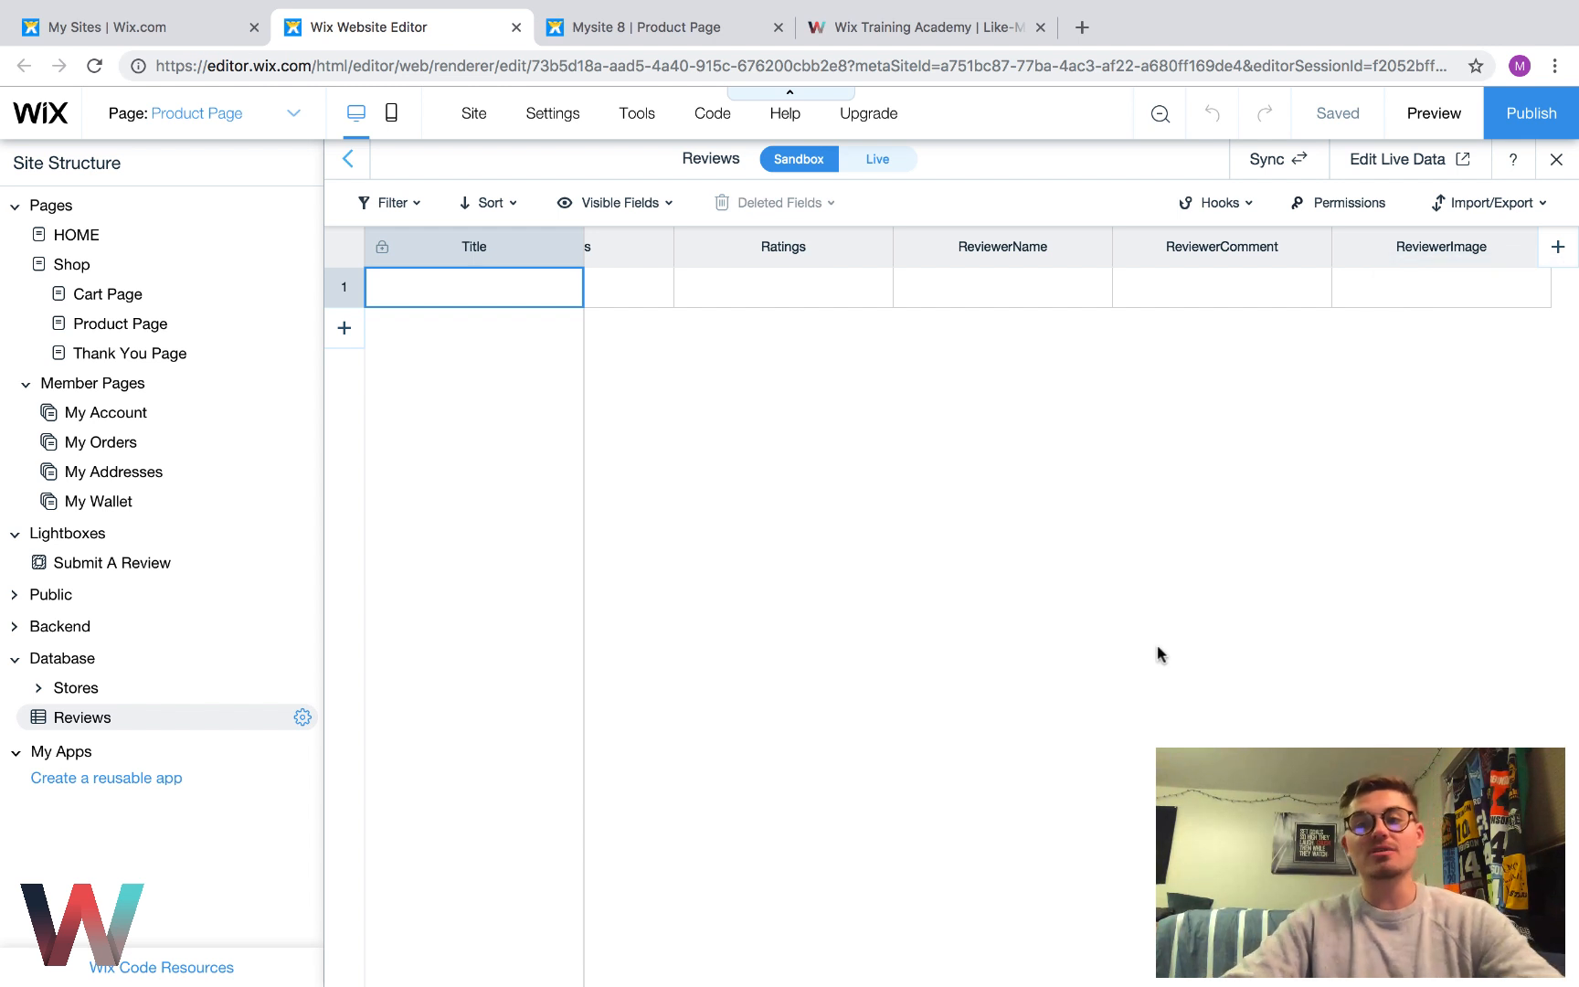
Close the Reviews collection and collapse the site structure to return to the product page layout
scroll(926, 614, "left", 3)
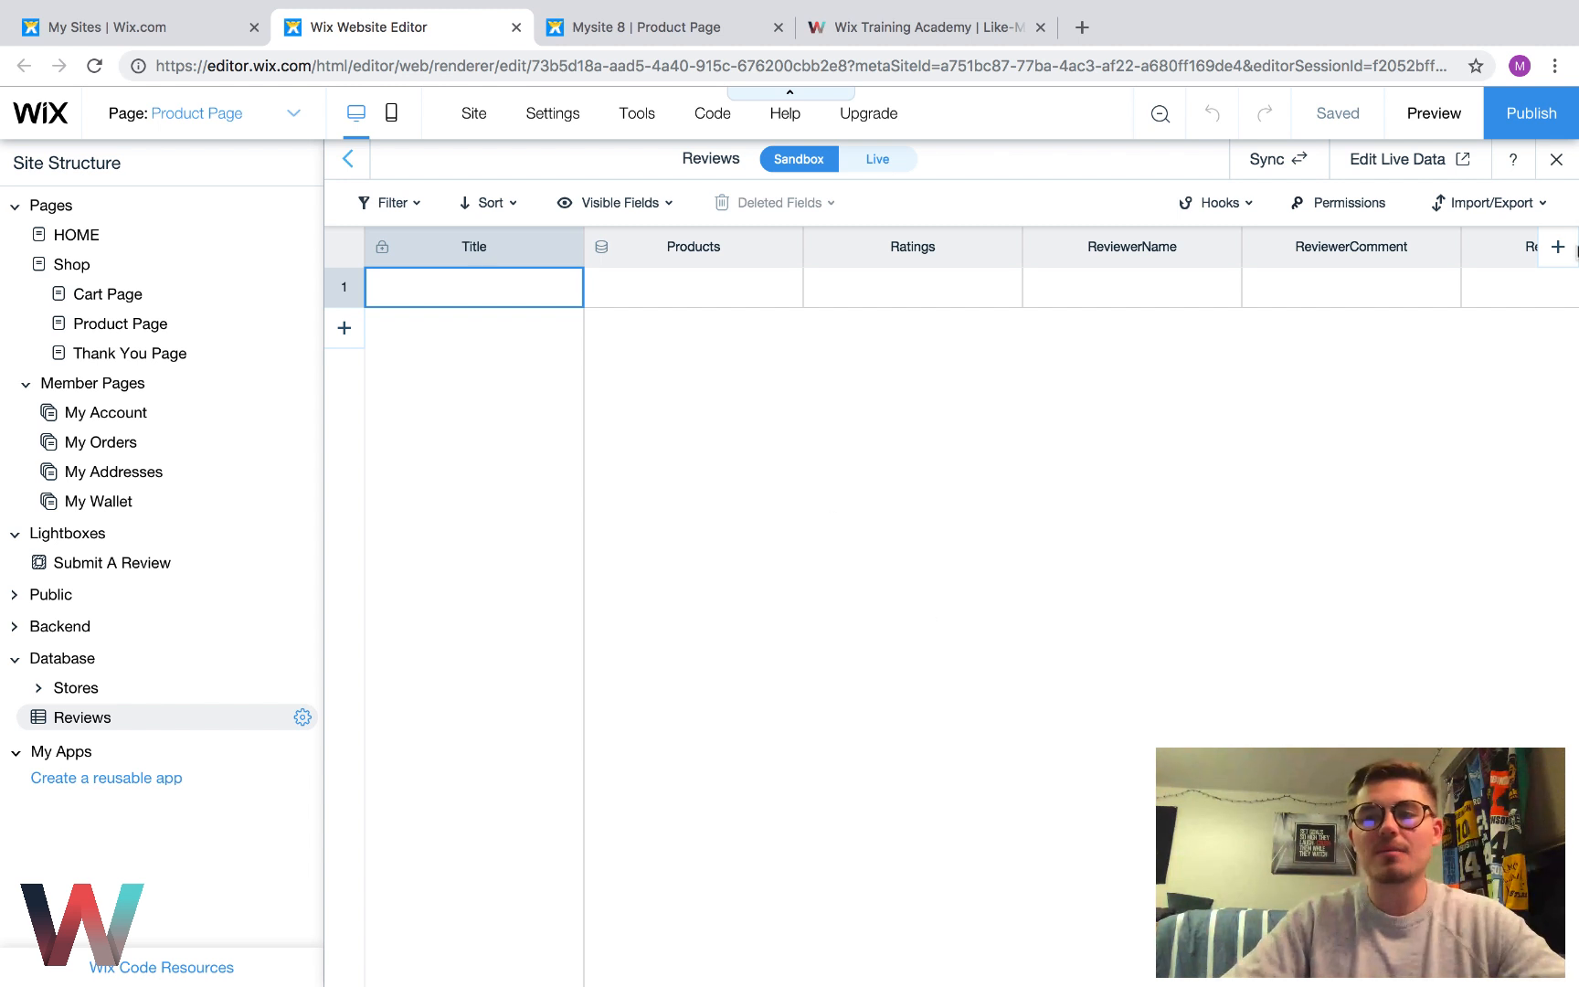
left_click(1556, 159)
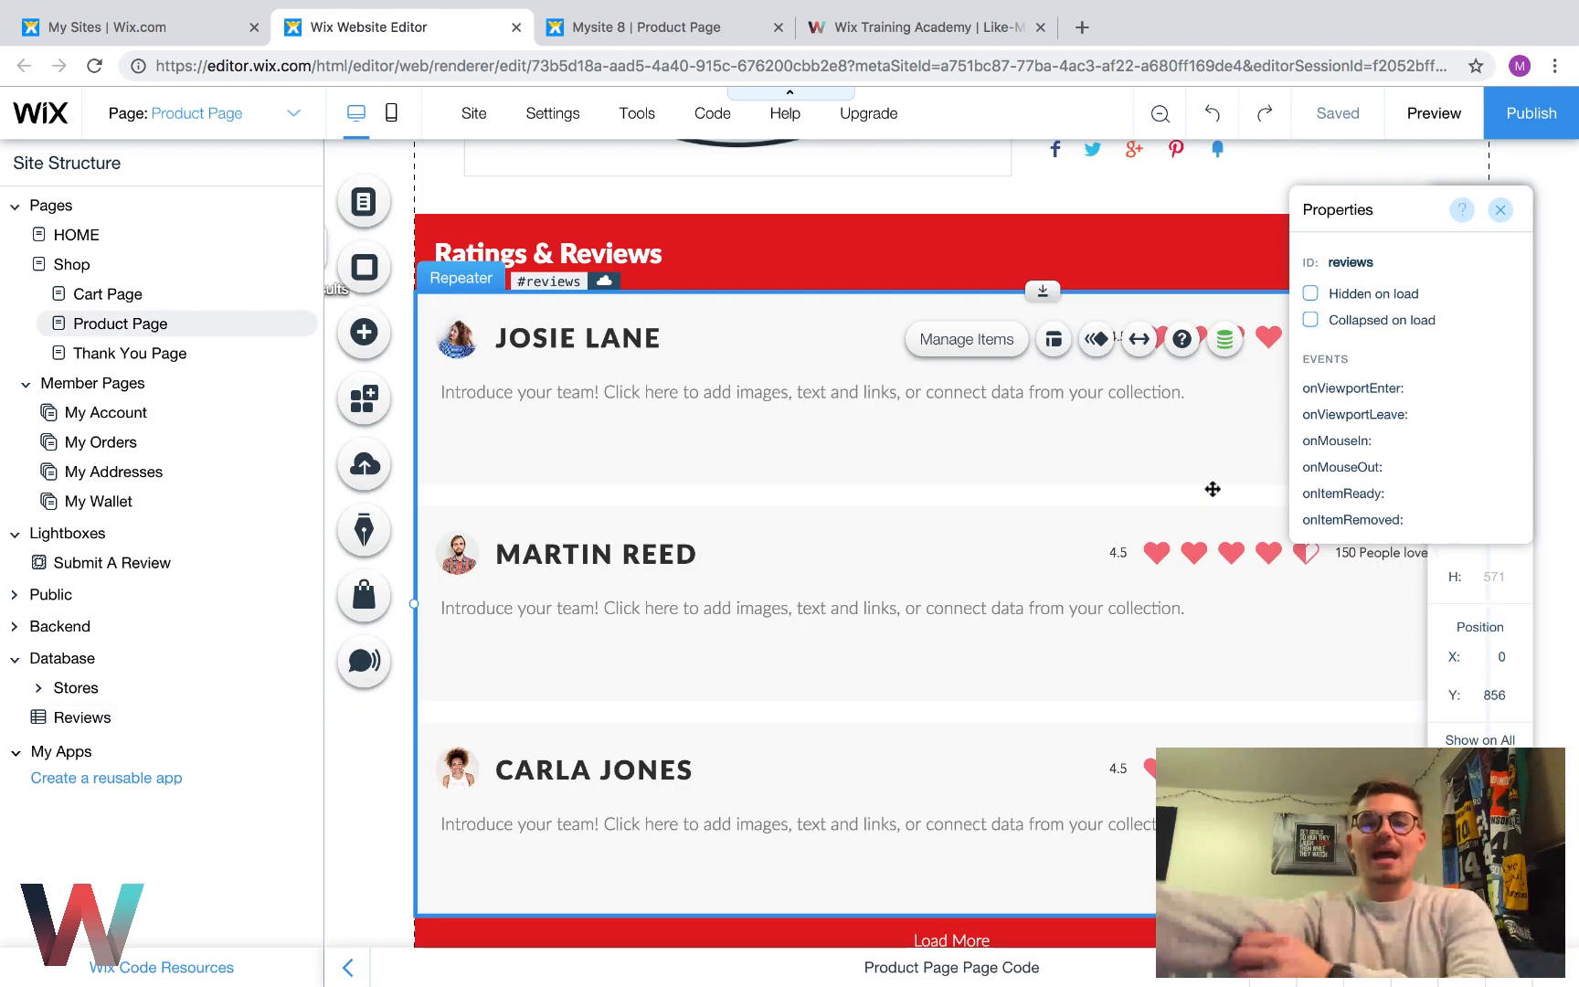
left_click(343, 968)
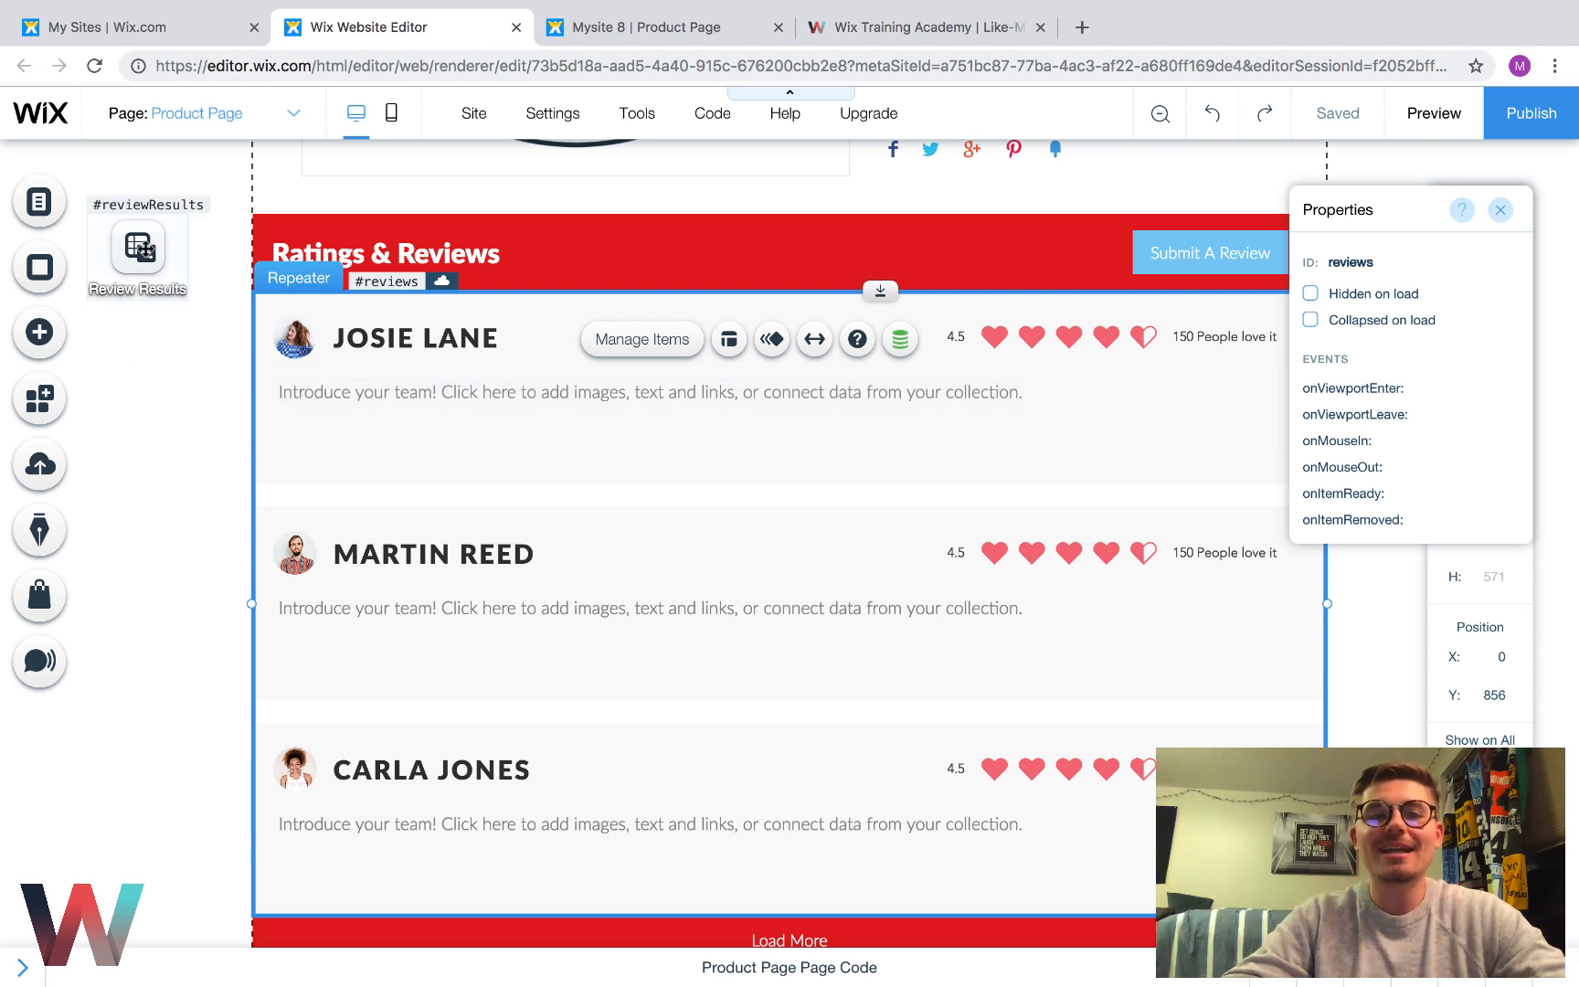
Examine the database elements available for adding a dataset, and select the existing Review Results dataset on the product page
left_click(42, 344)
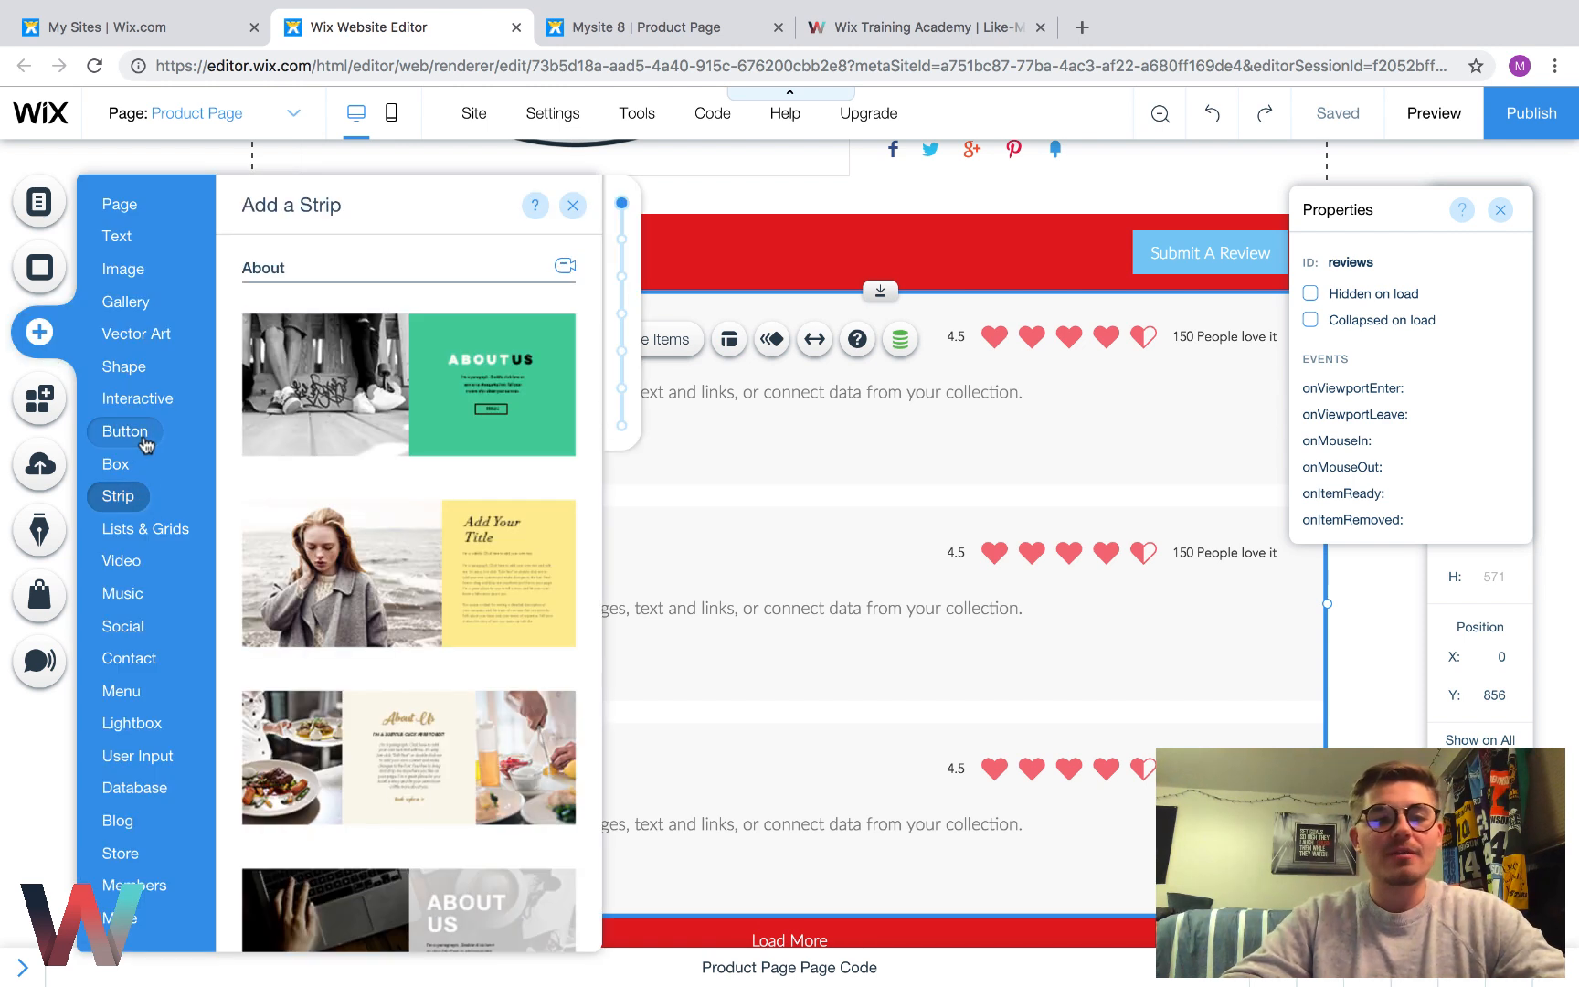
mouse_move(137, 795)
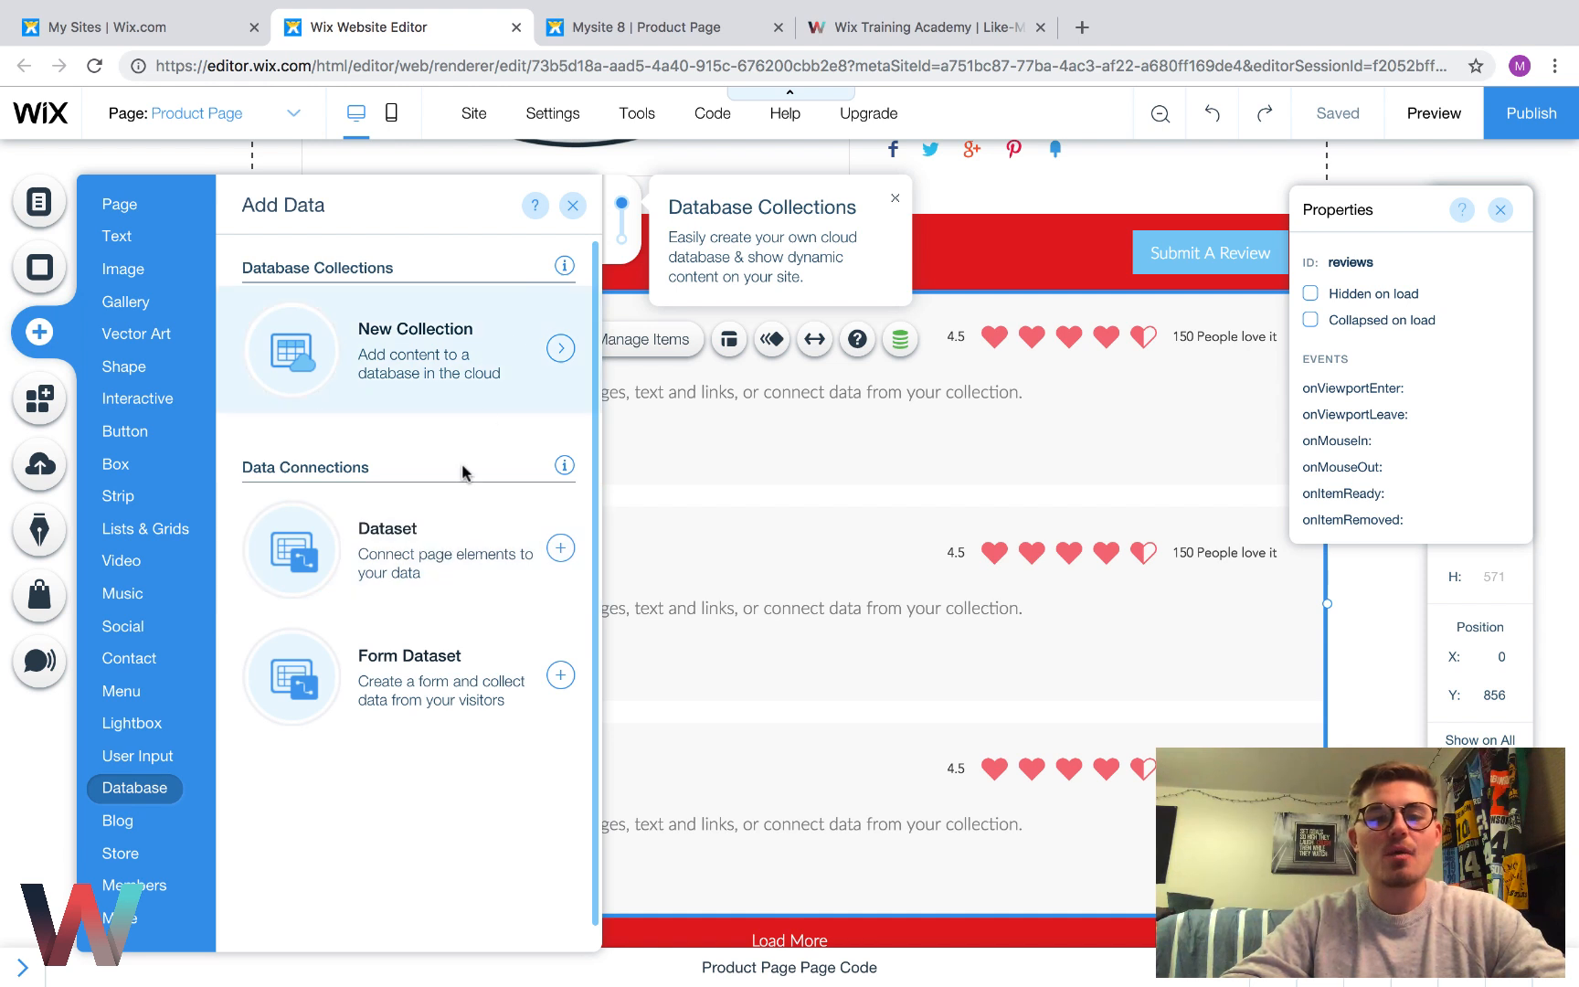
left_click(572, 204)
left_click(139, 248)
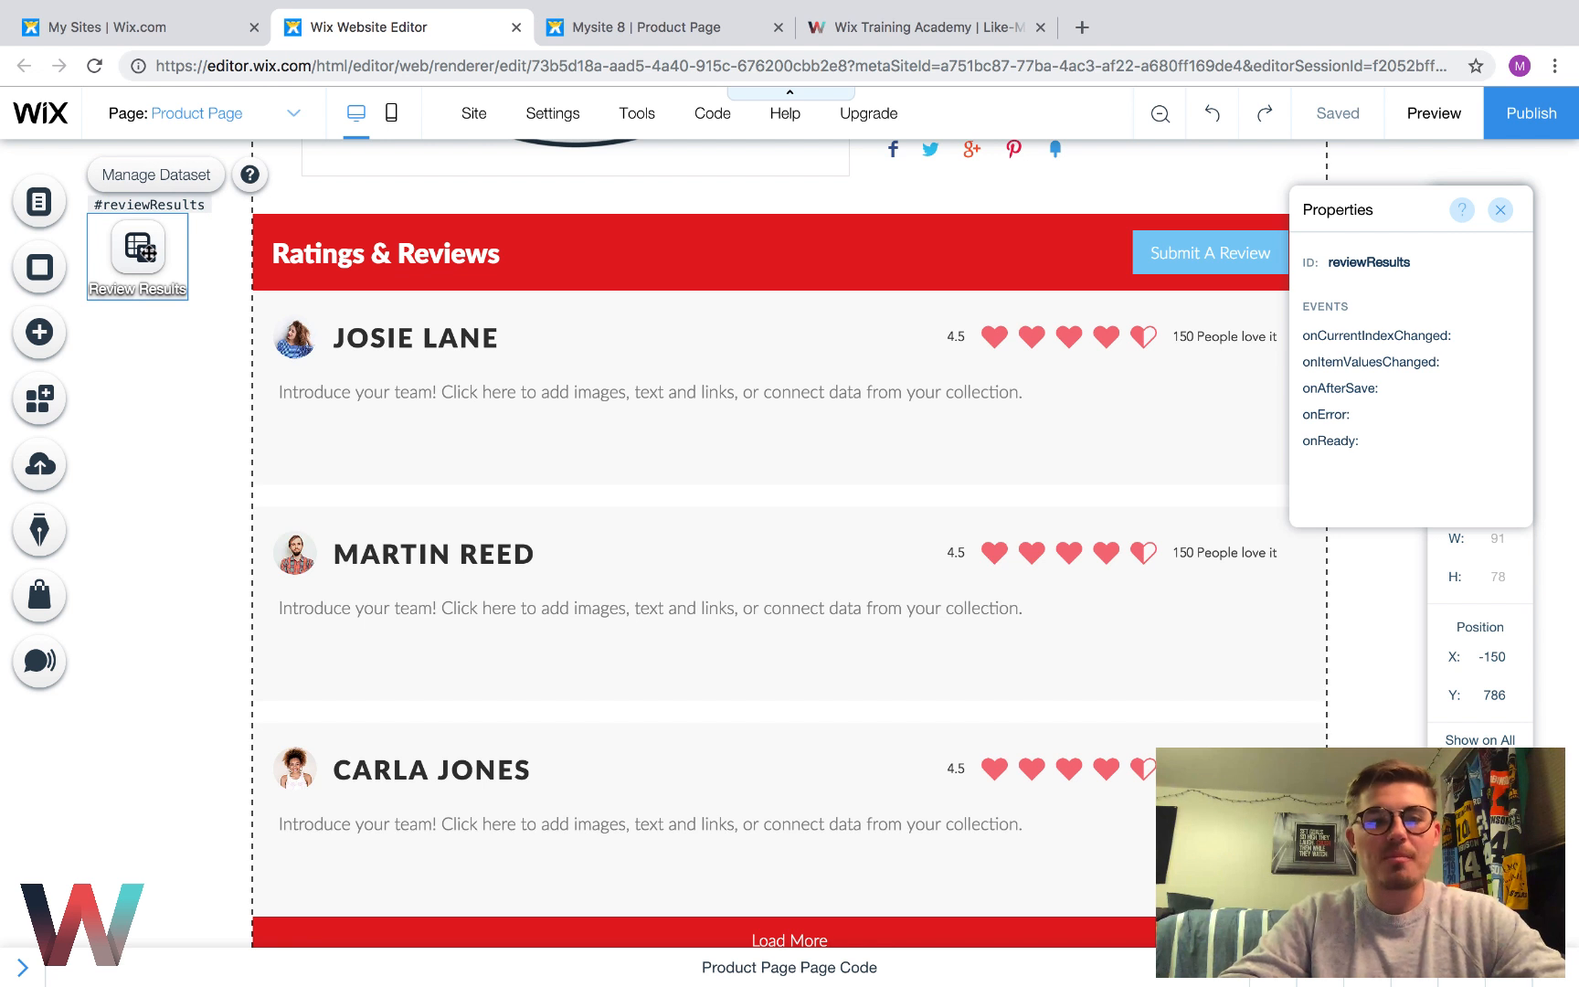
Move the Review Results dataset to about X -136, Y 808 and set its connected collection to Reviews
mouse_move(139, 249)
left_mouse_down()
mouse_move(136, 271)
mouse_move(155, 273)
left_mouse_up()
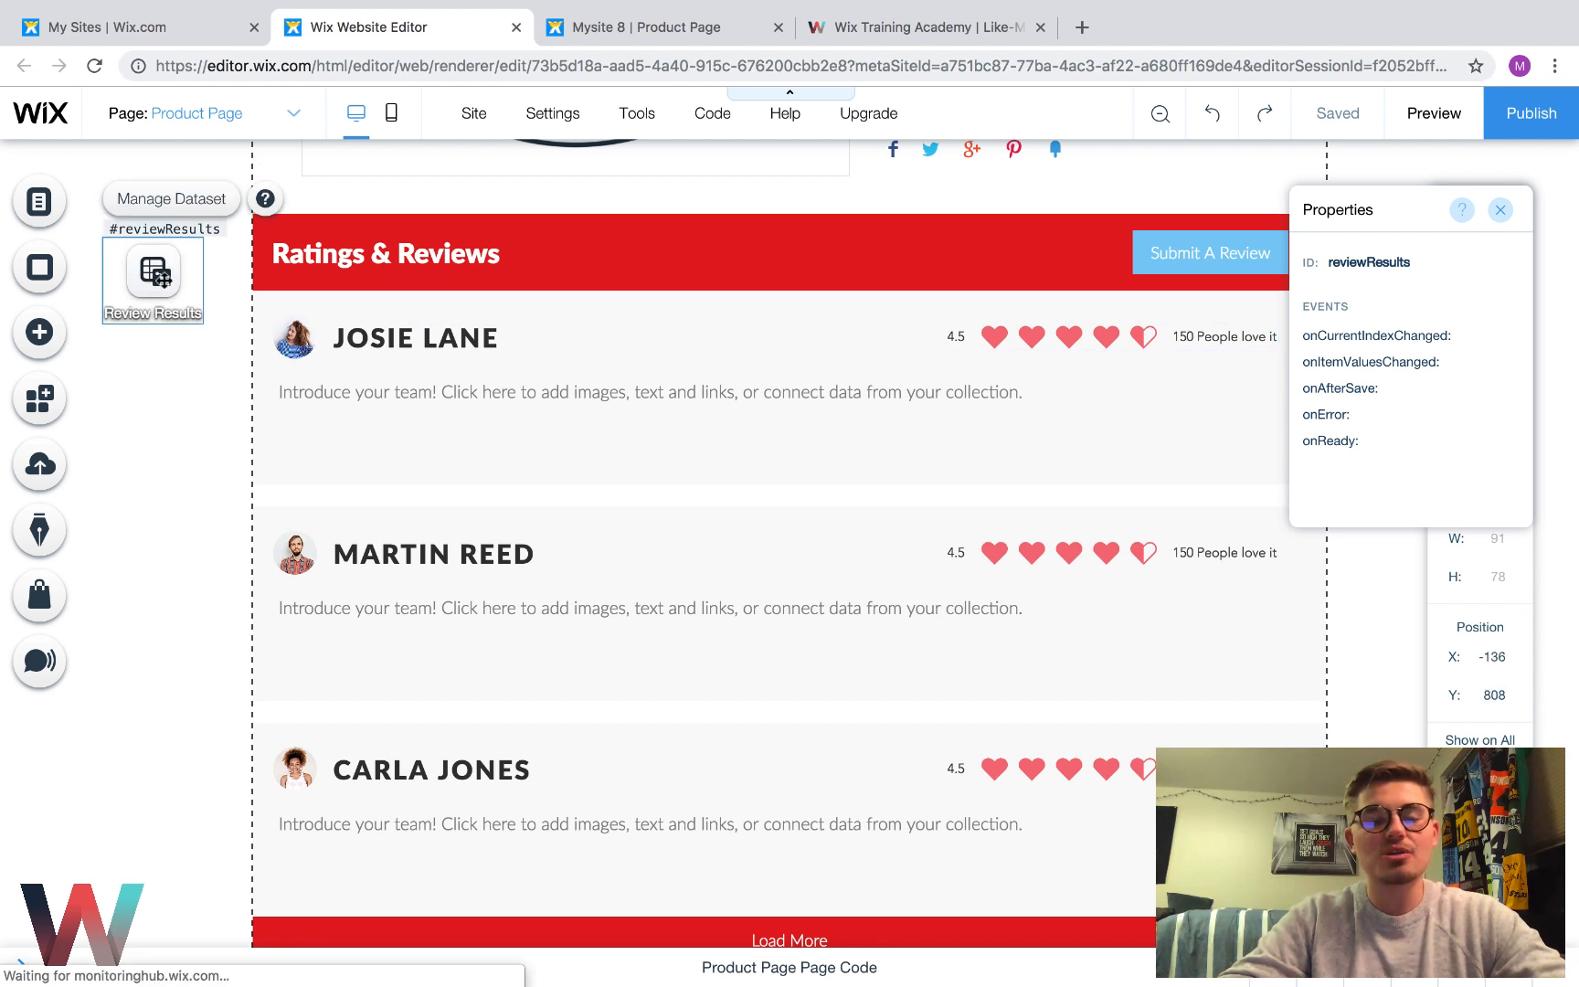
double_click(164, 279)
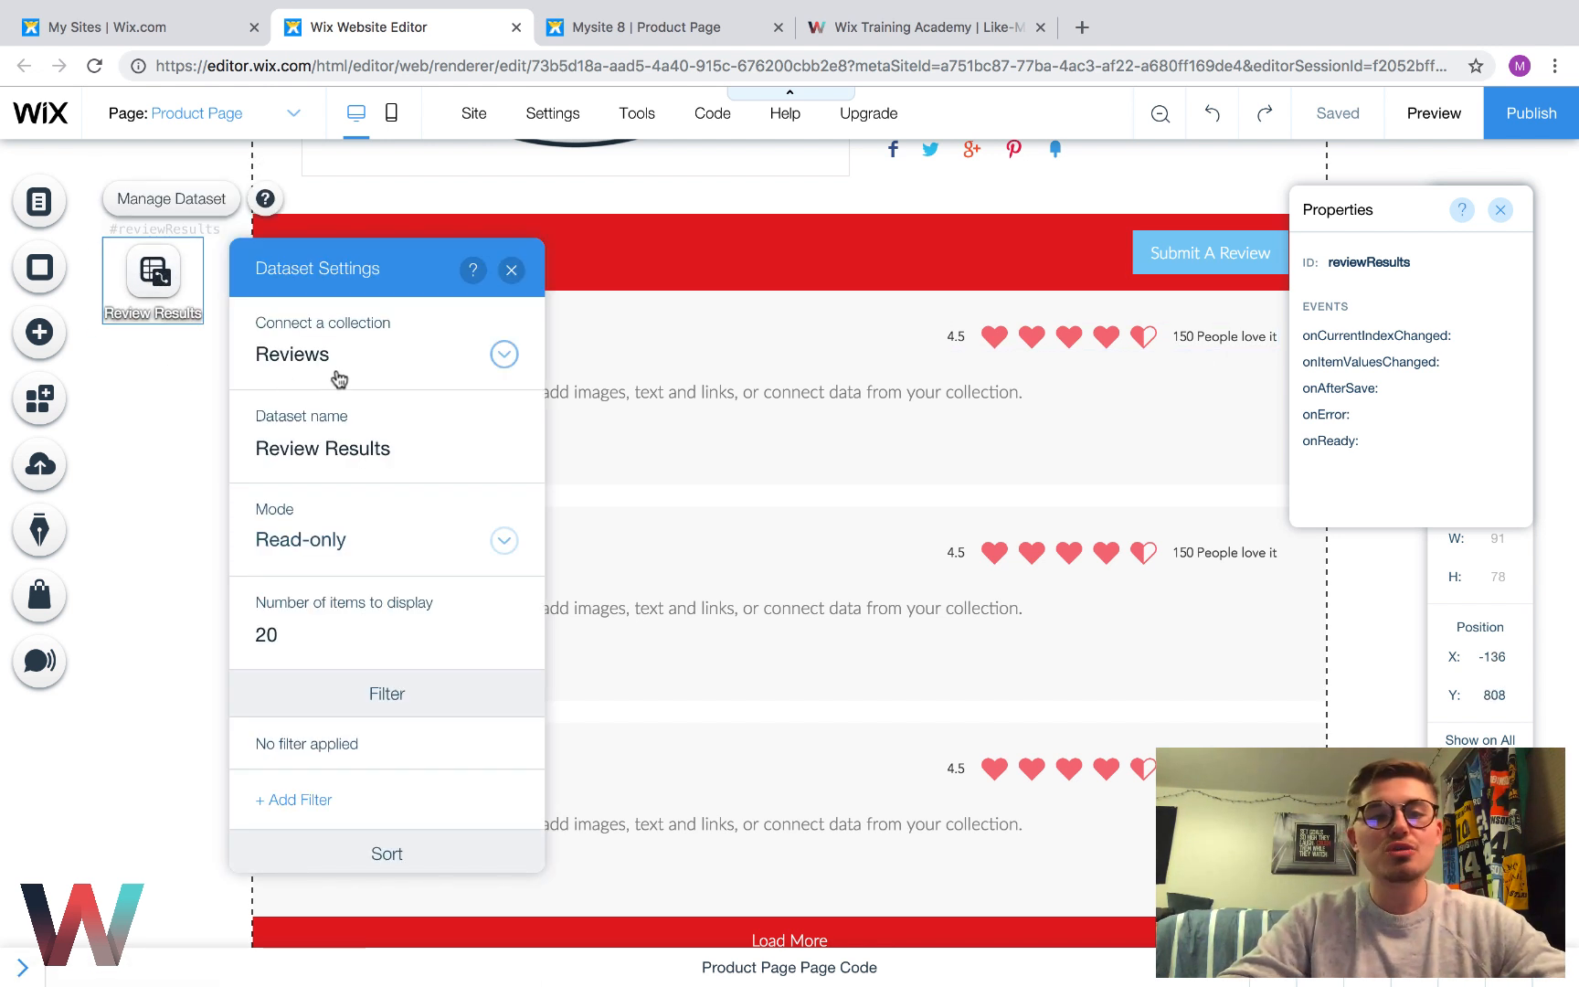
left_click(339, 377)
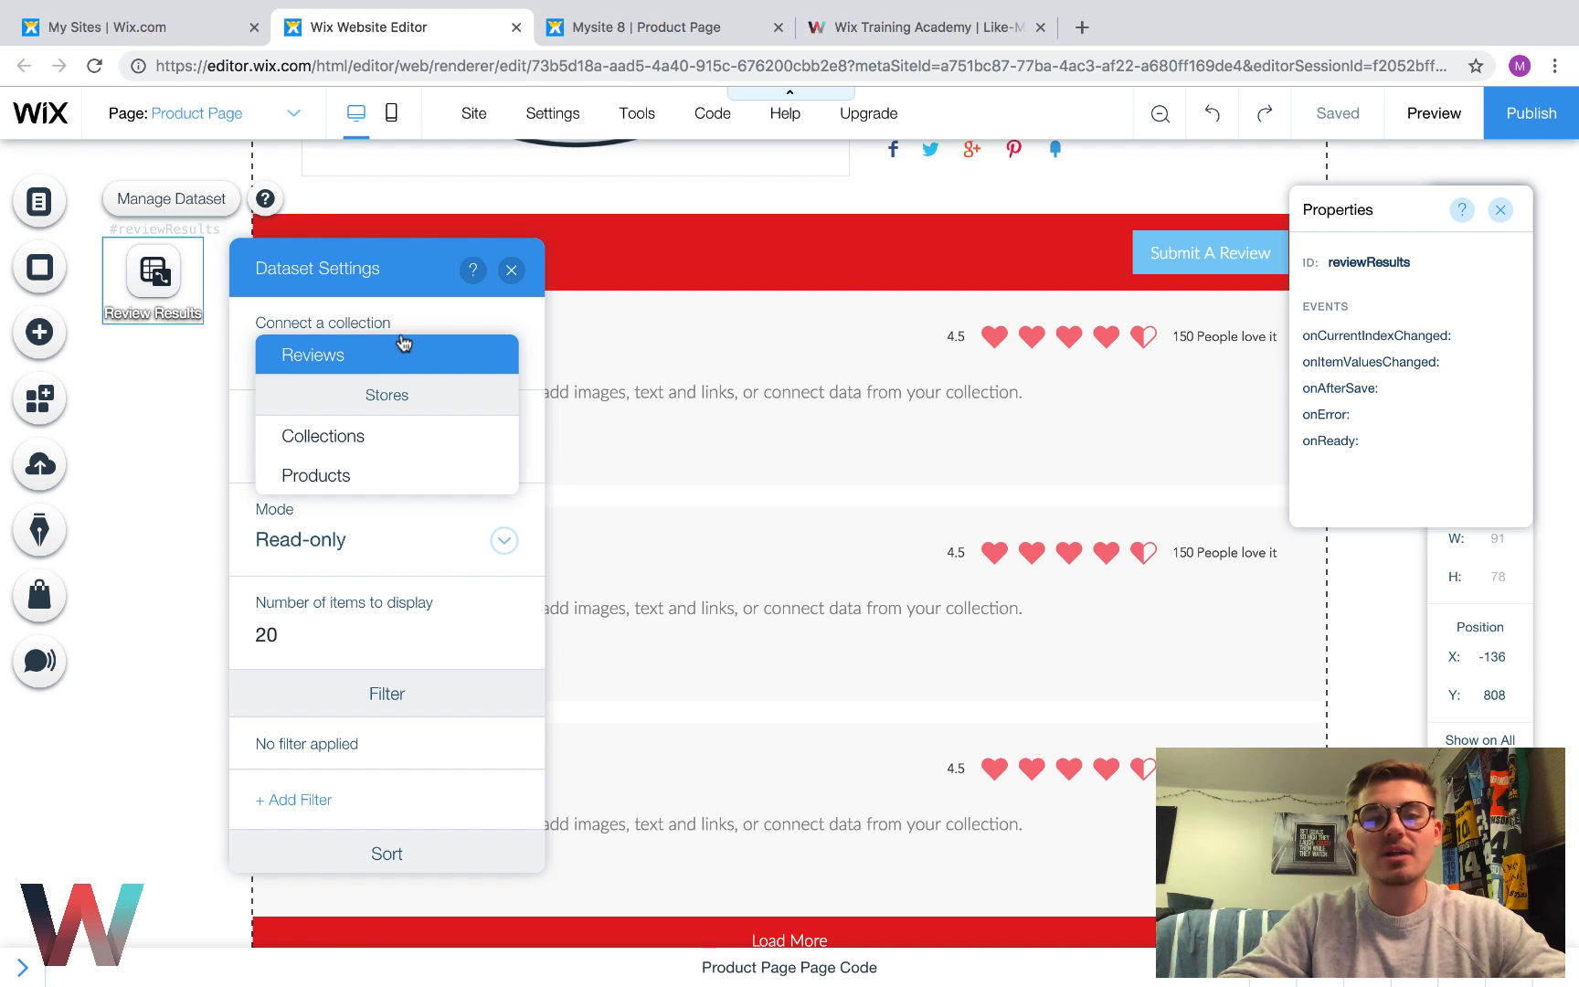
left_click(346, 362)
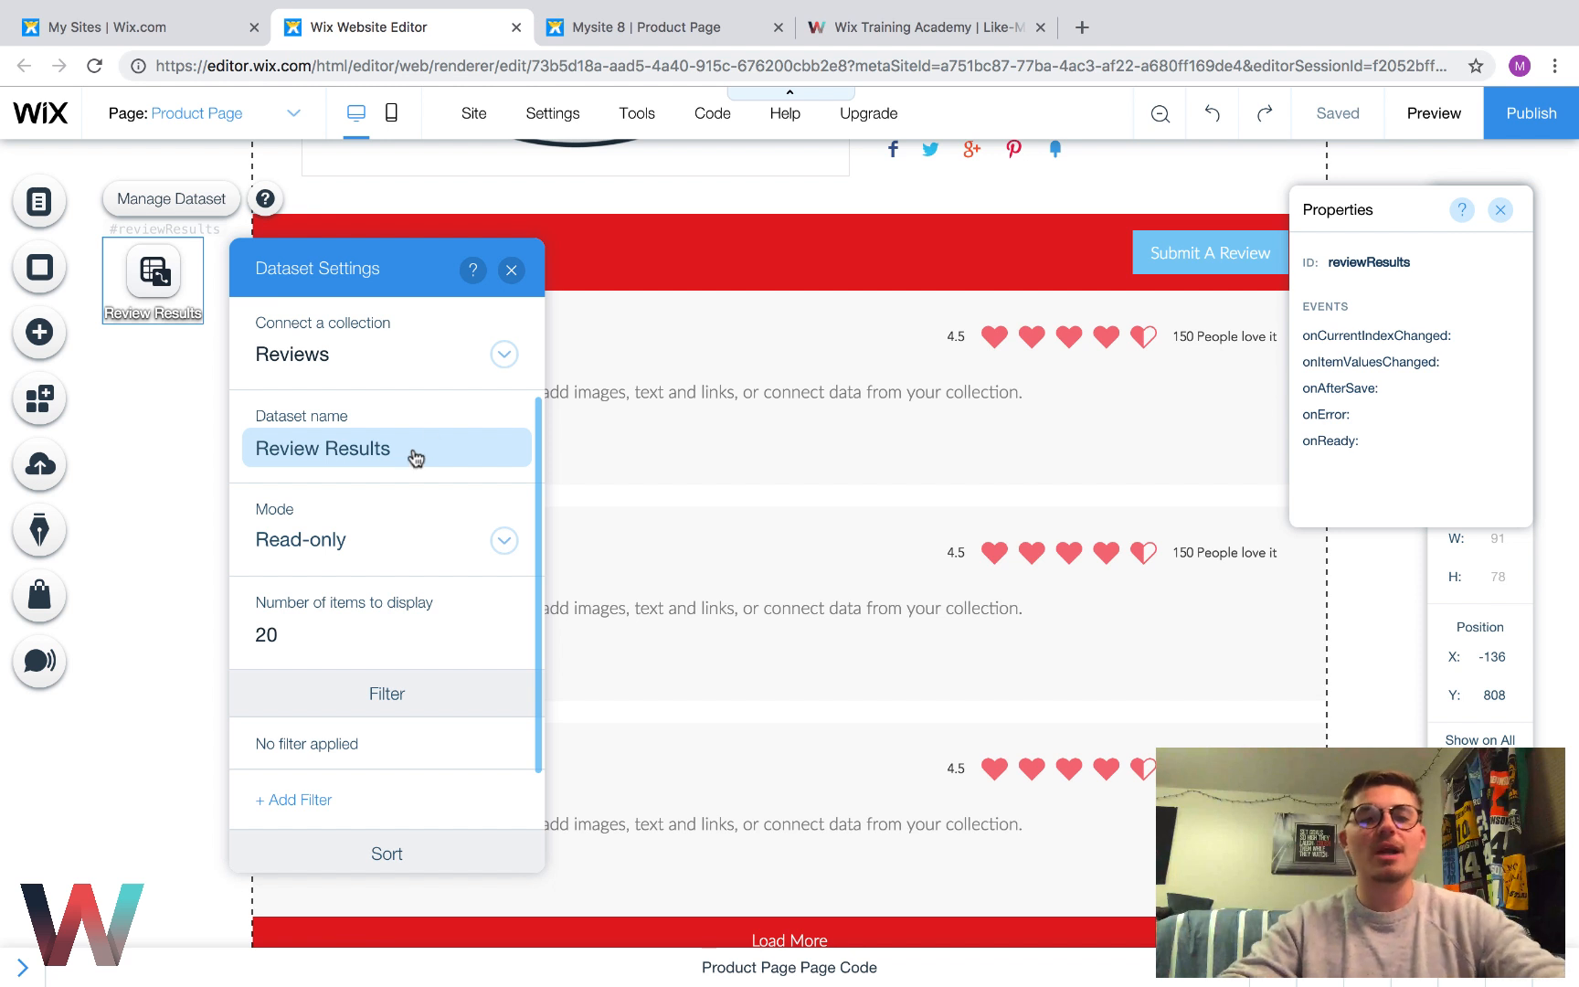
left_click(510, 269)
left_click(208, 423)
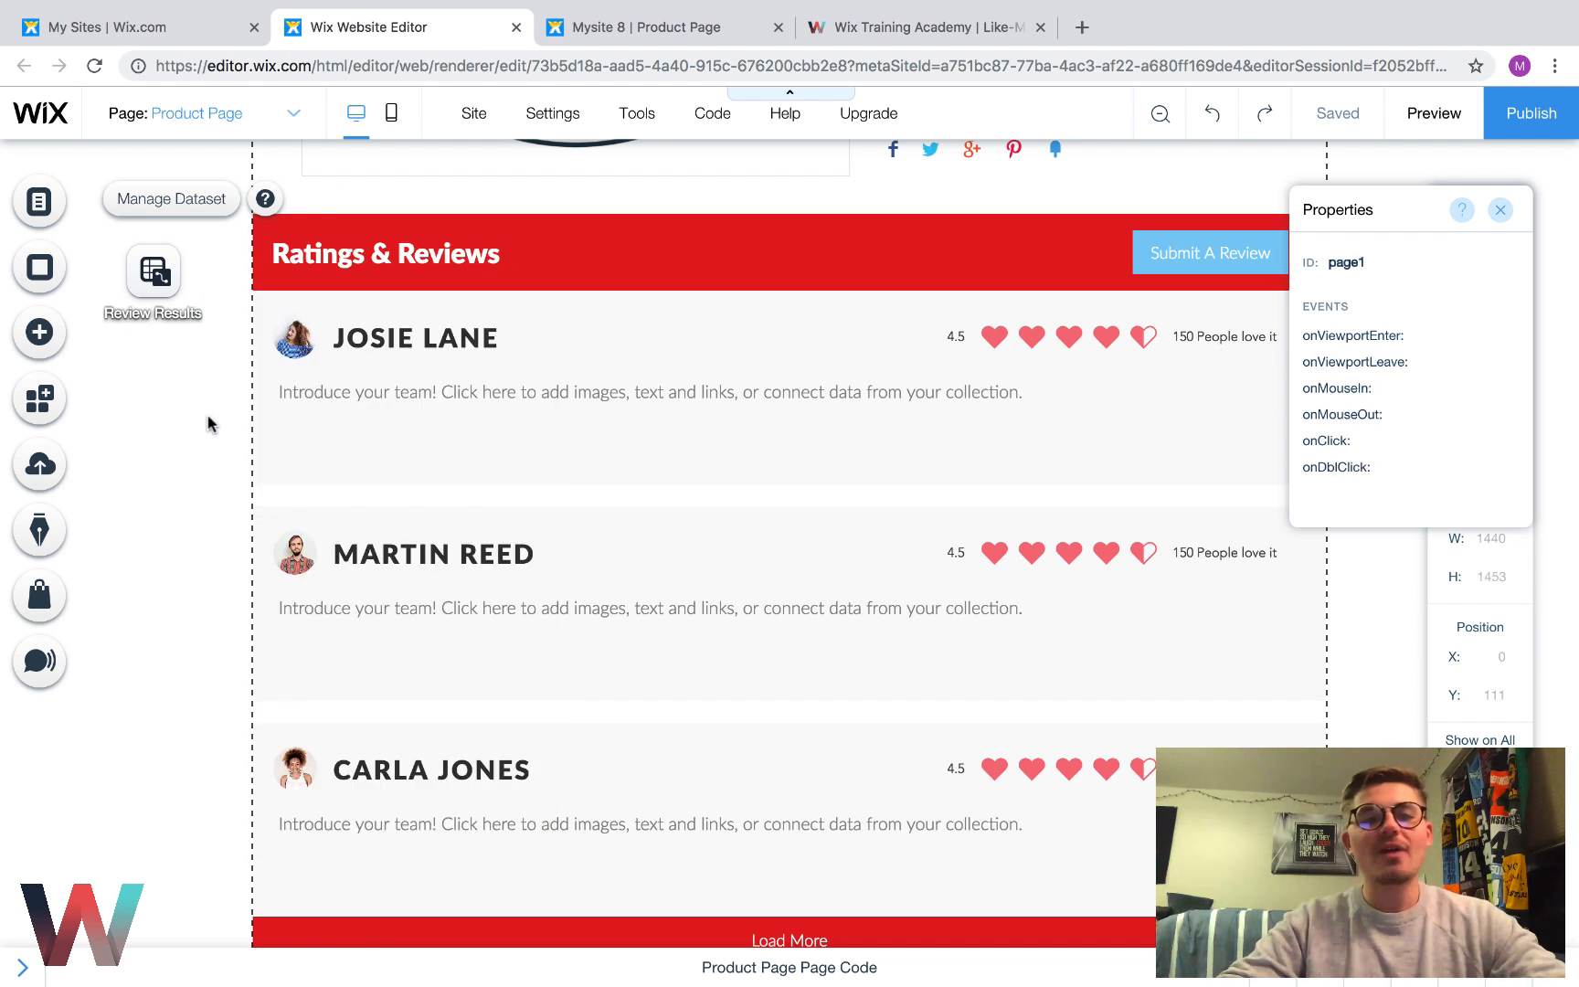
Connect the profile image in the first review item to the Review Results dataset, with its image source set to ReviewerImage (Image)
left_click(300, 340)
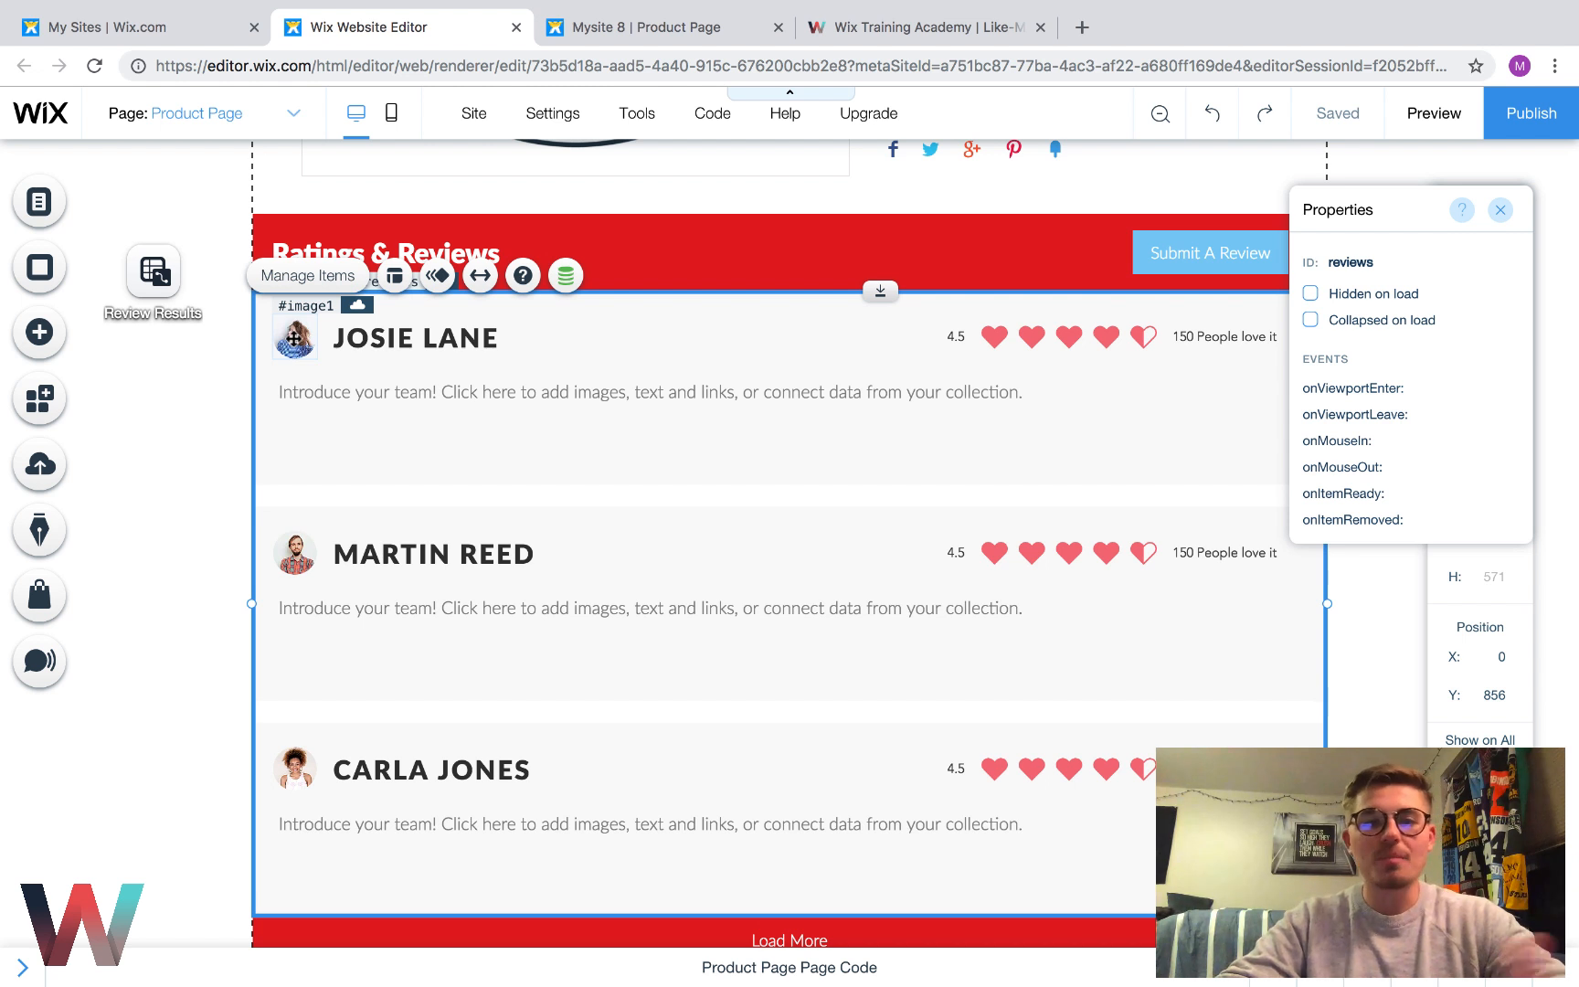
left_click(295, 348)
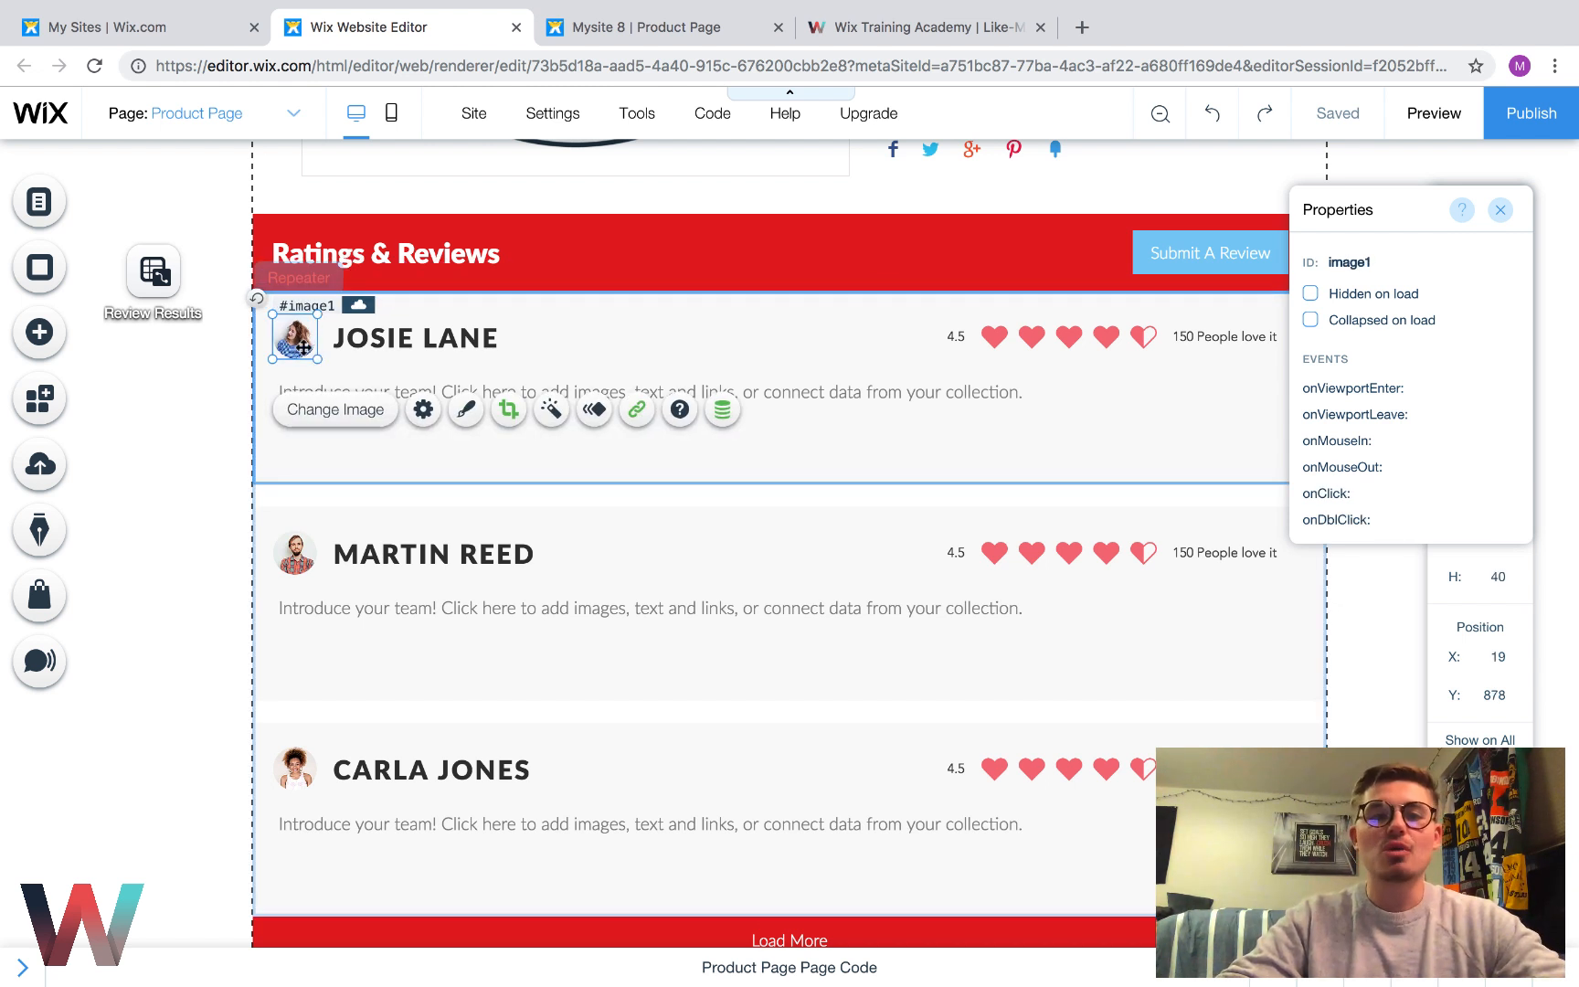
left_click(723, 410)
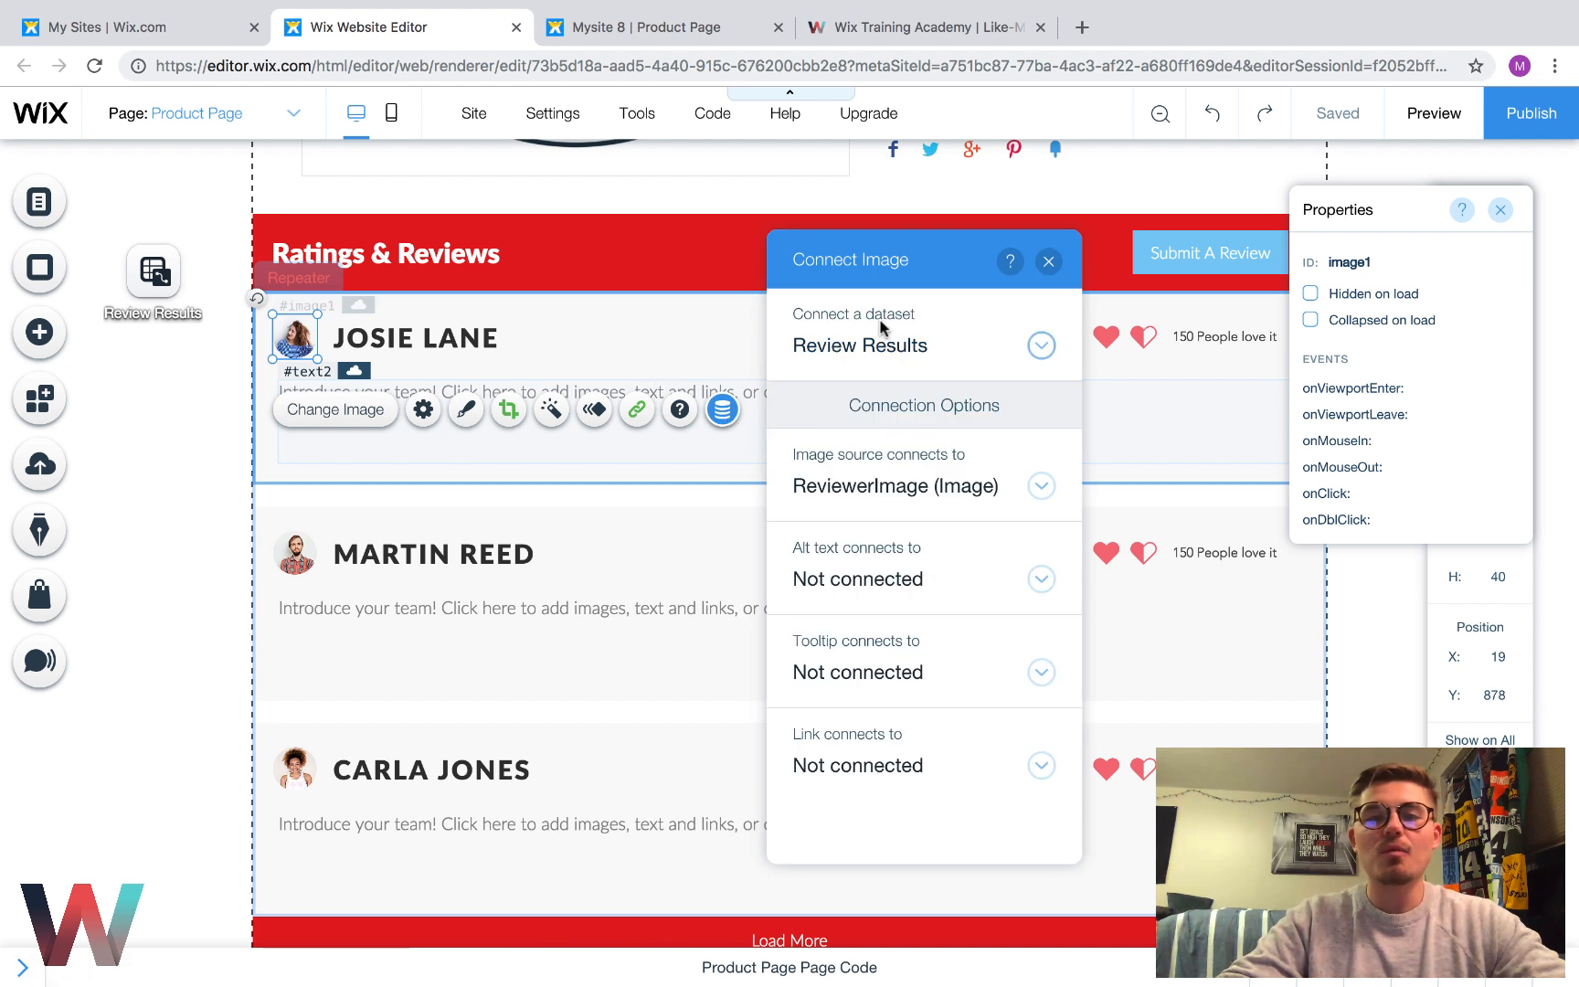
left_click(885, 354)
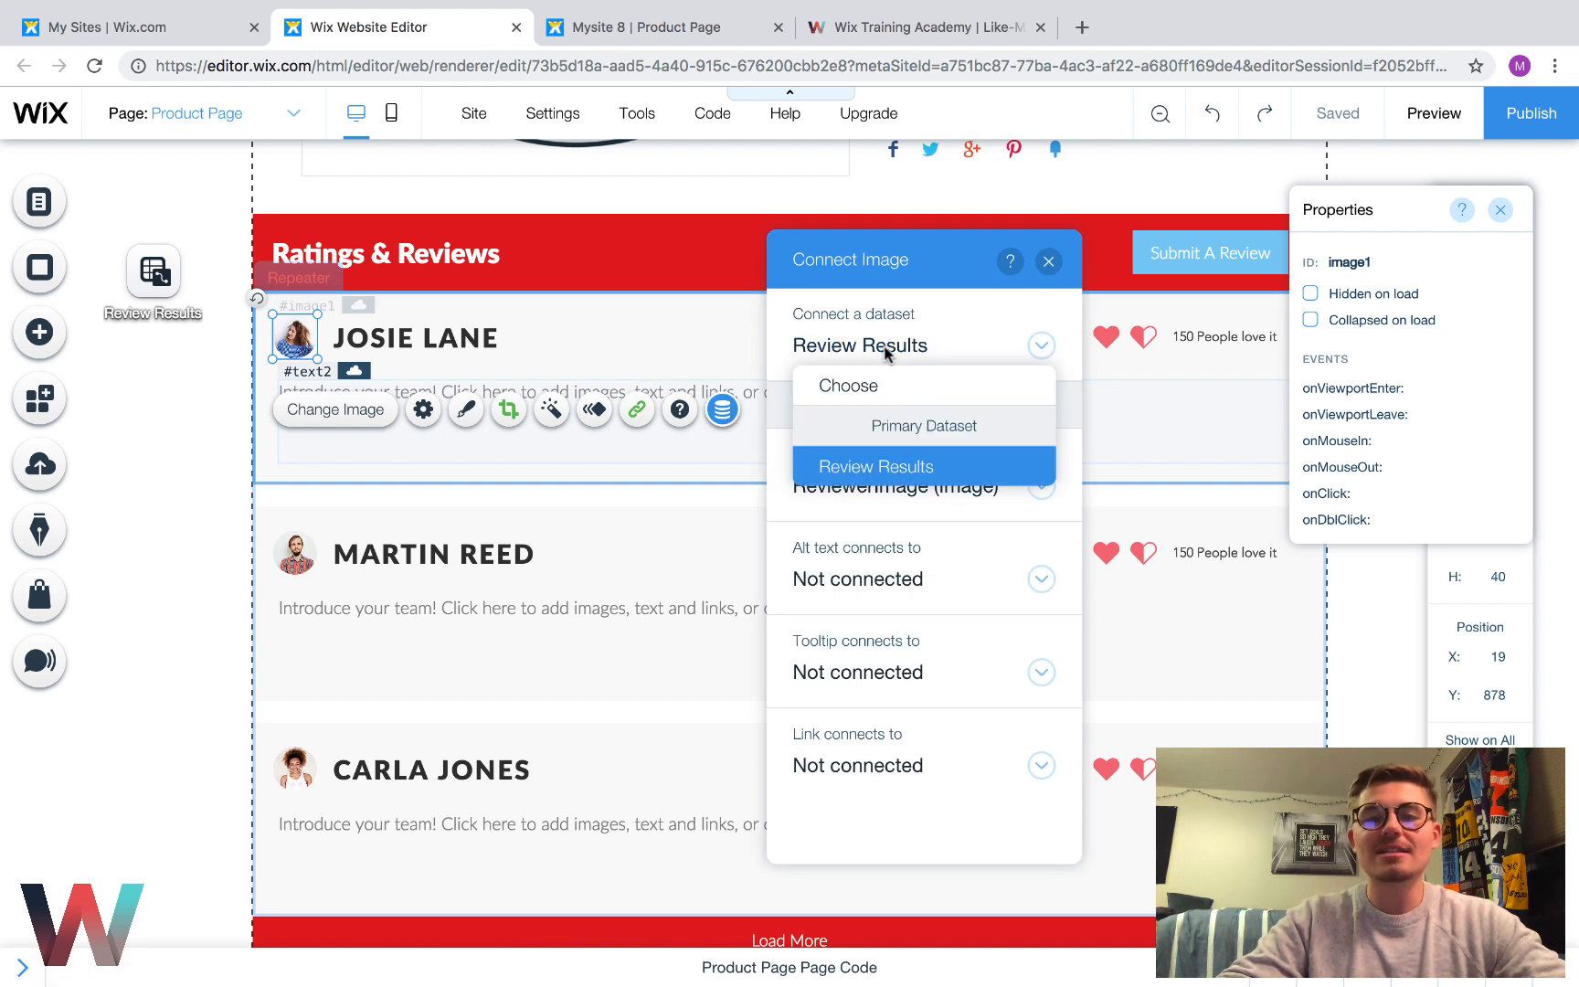
left_click(900, 471)
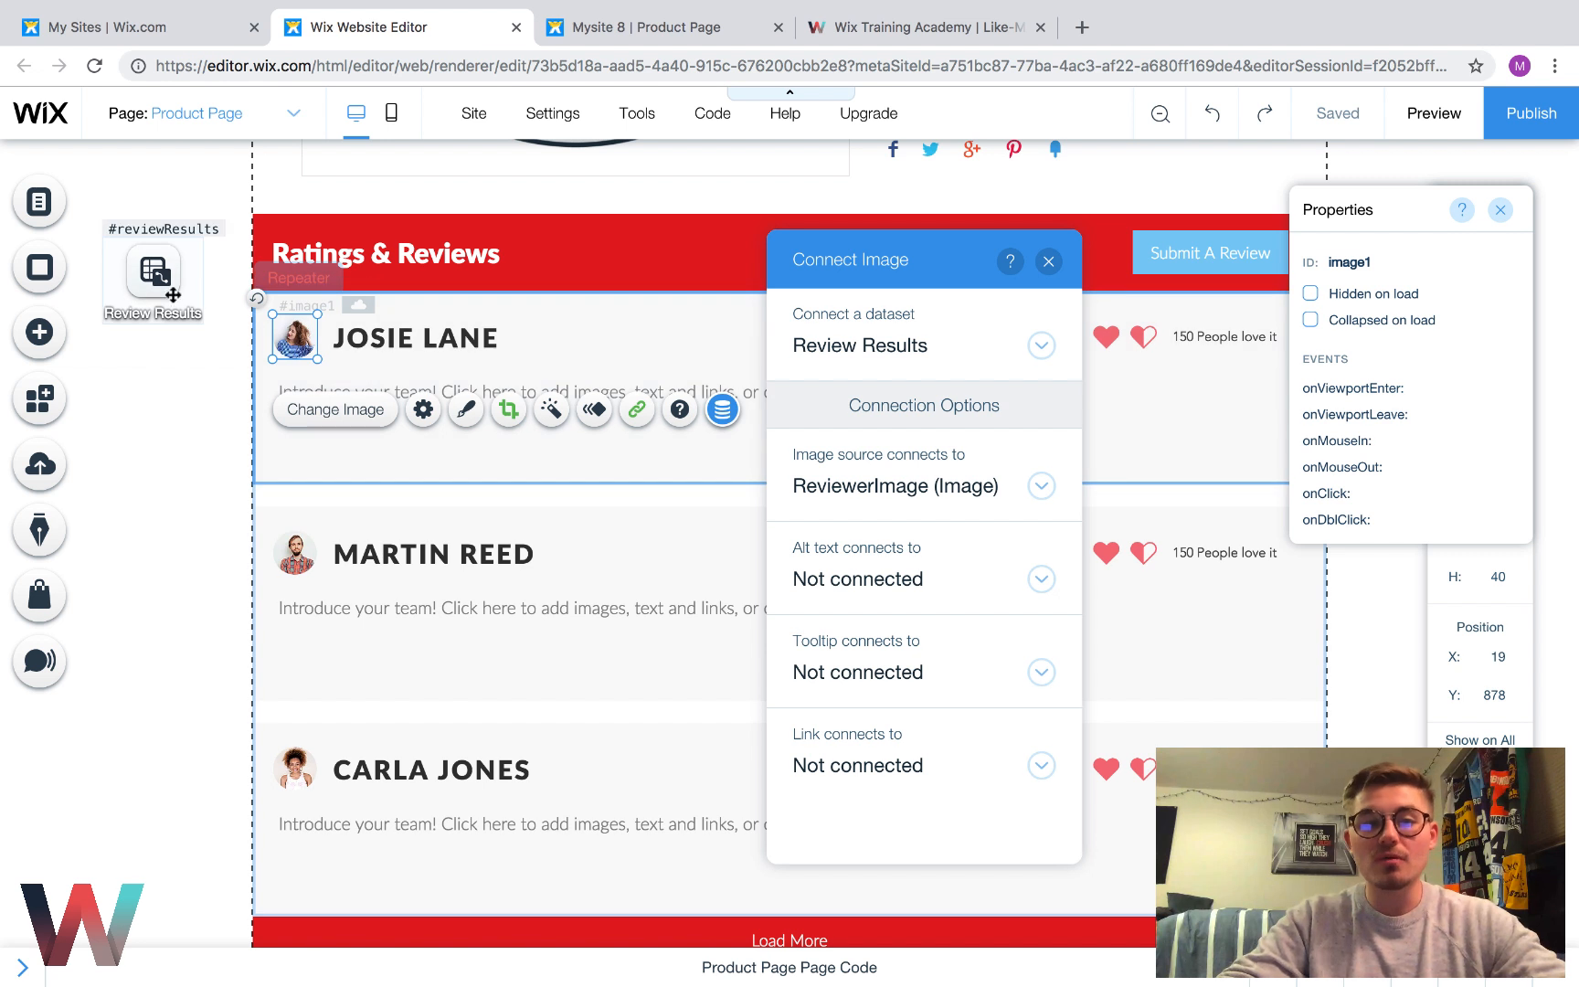
left_click(951, 498)
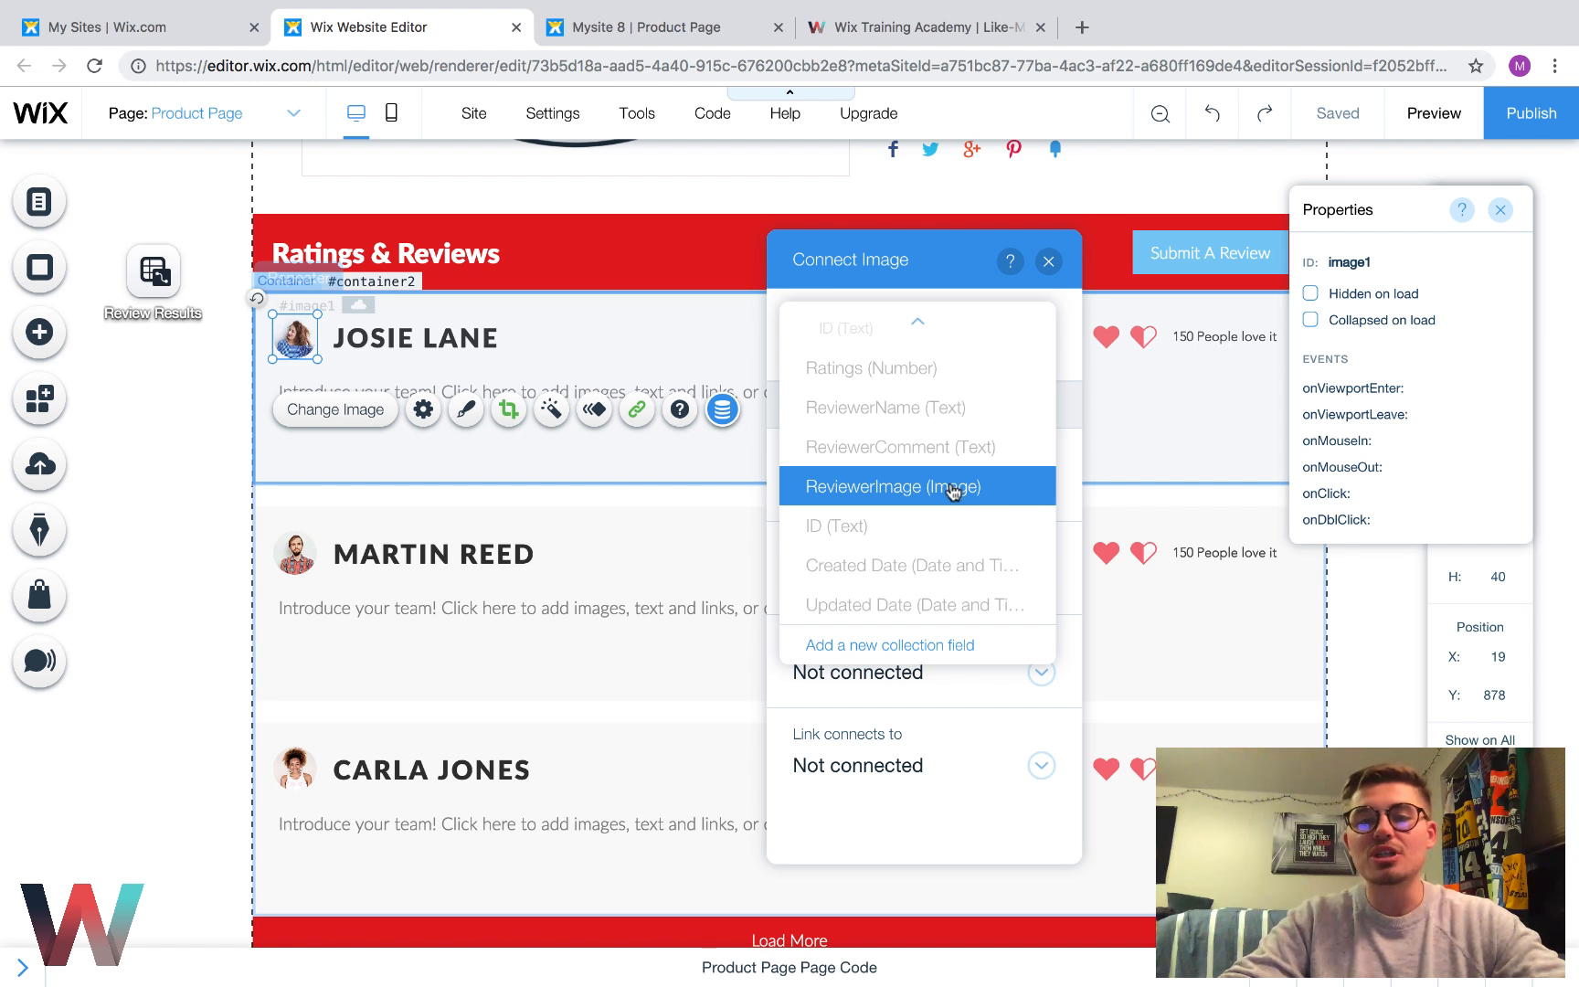
left_click(951, 490)
left_click(1048, 262)
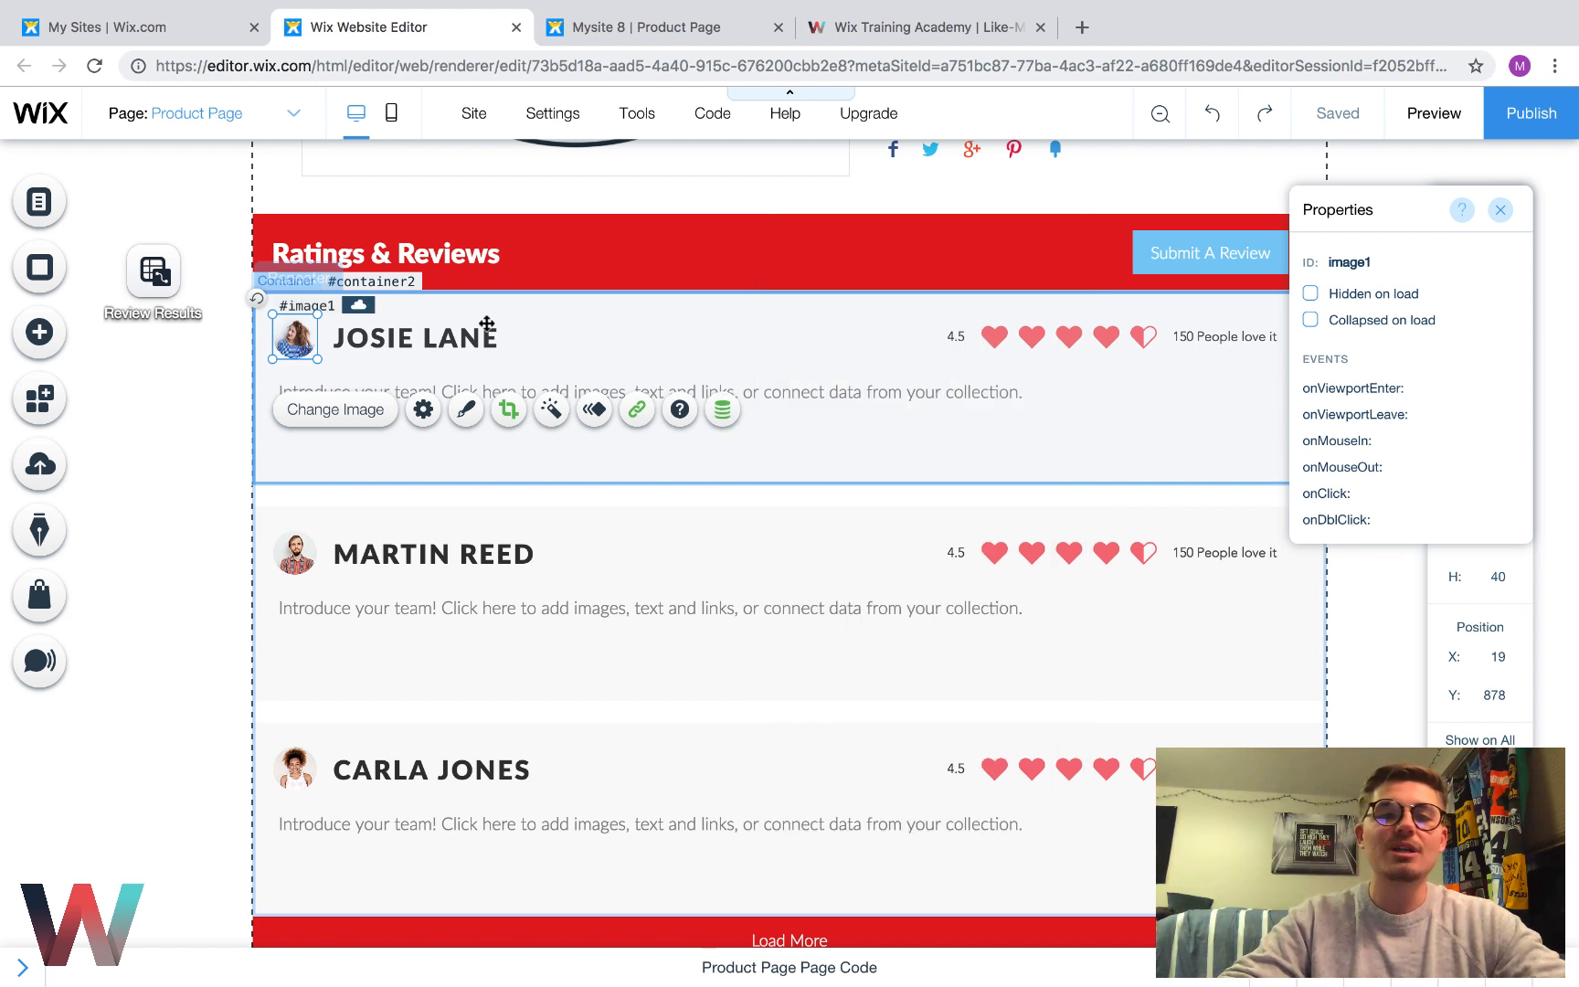
Connect the reviewer name text in the first review item to the ReviewerName (Text) field of the Review Results dataset
left_click(429, 337)
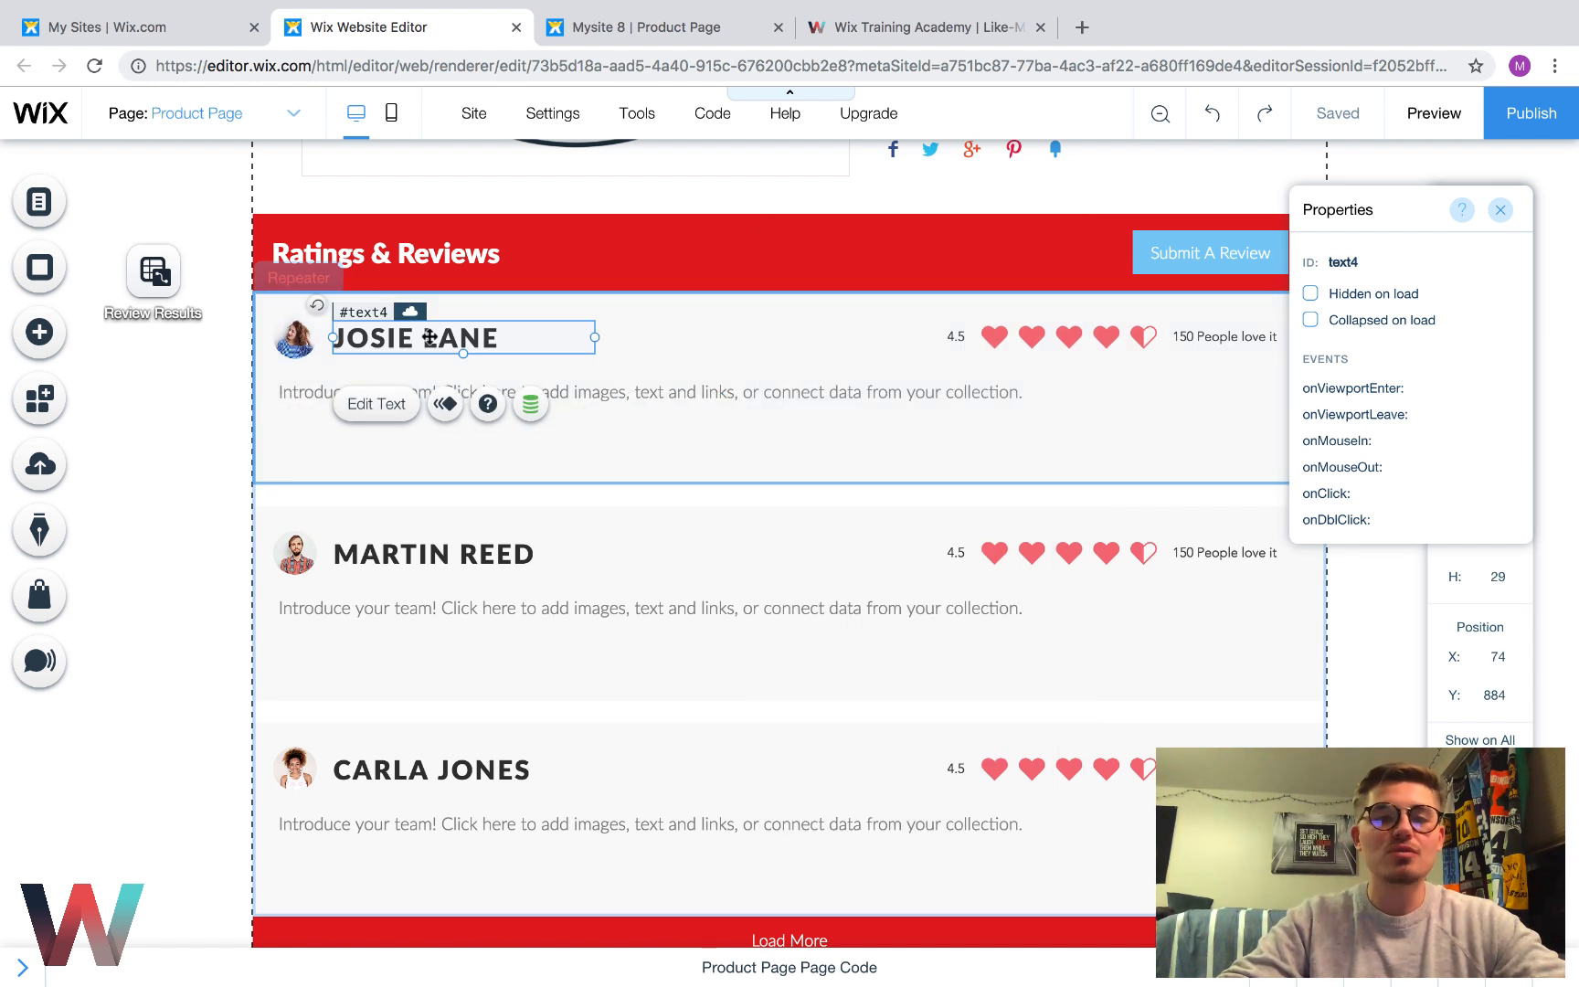
left_click(532, 409)
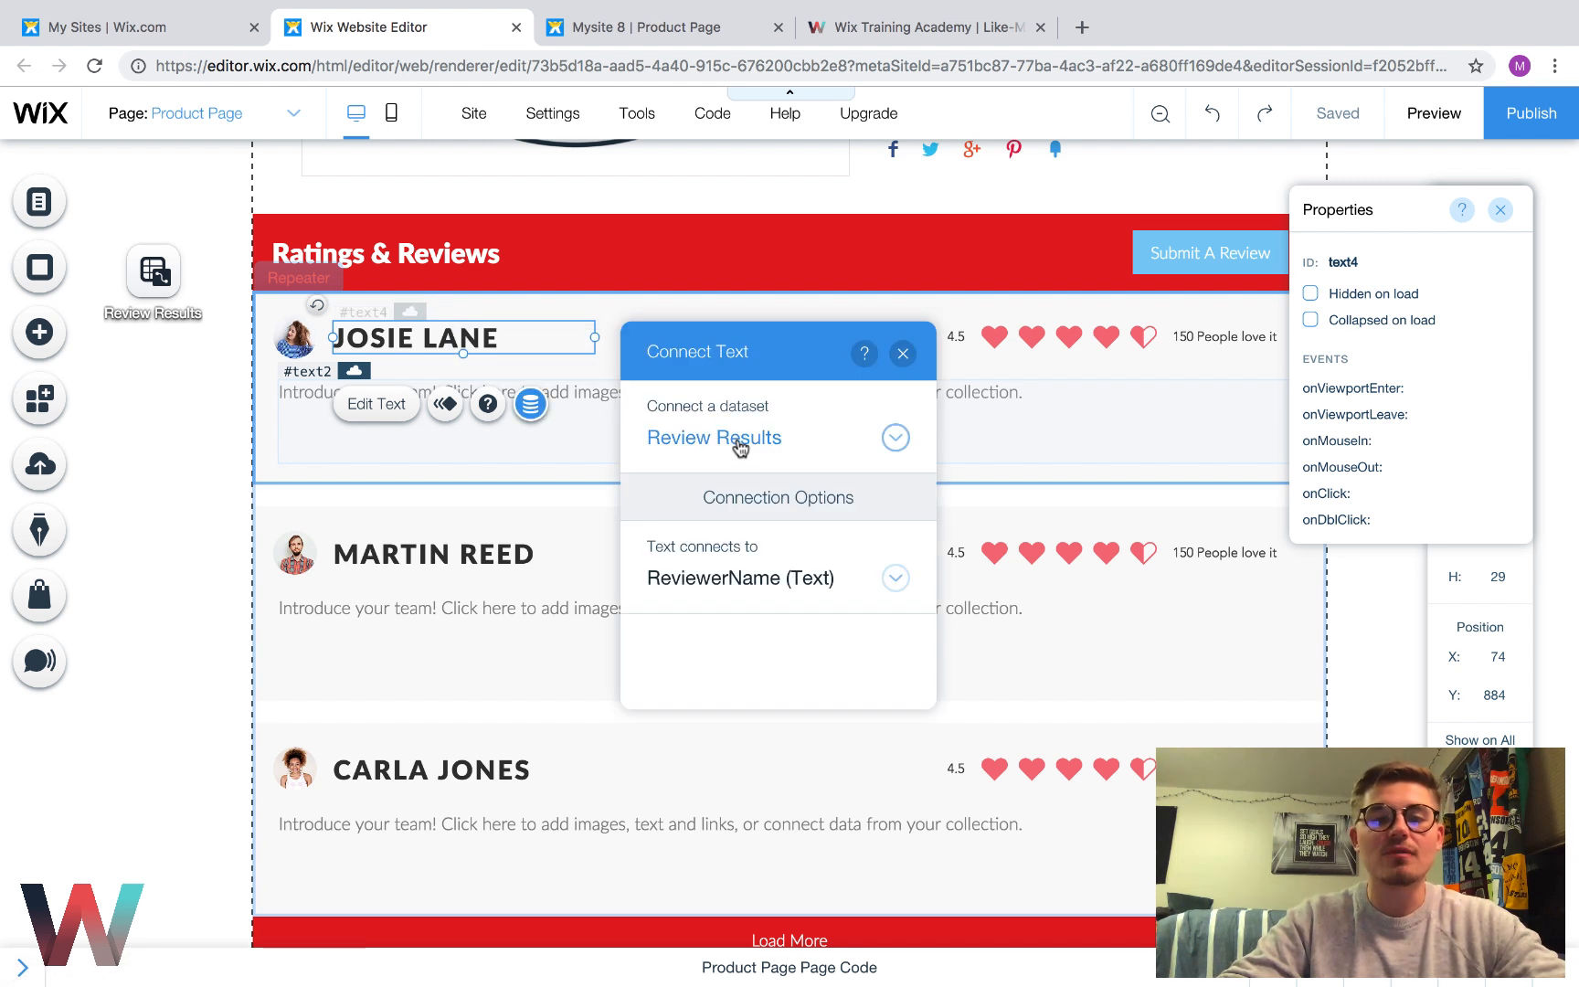
left_click(788, 578)
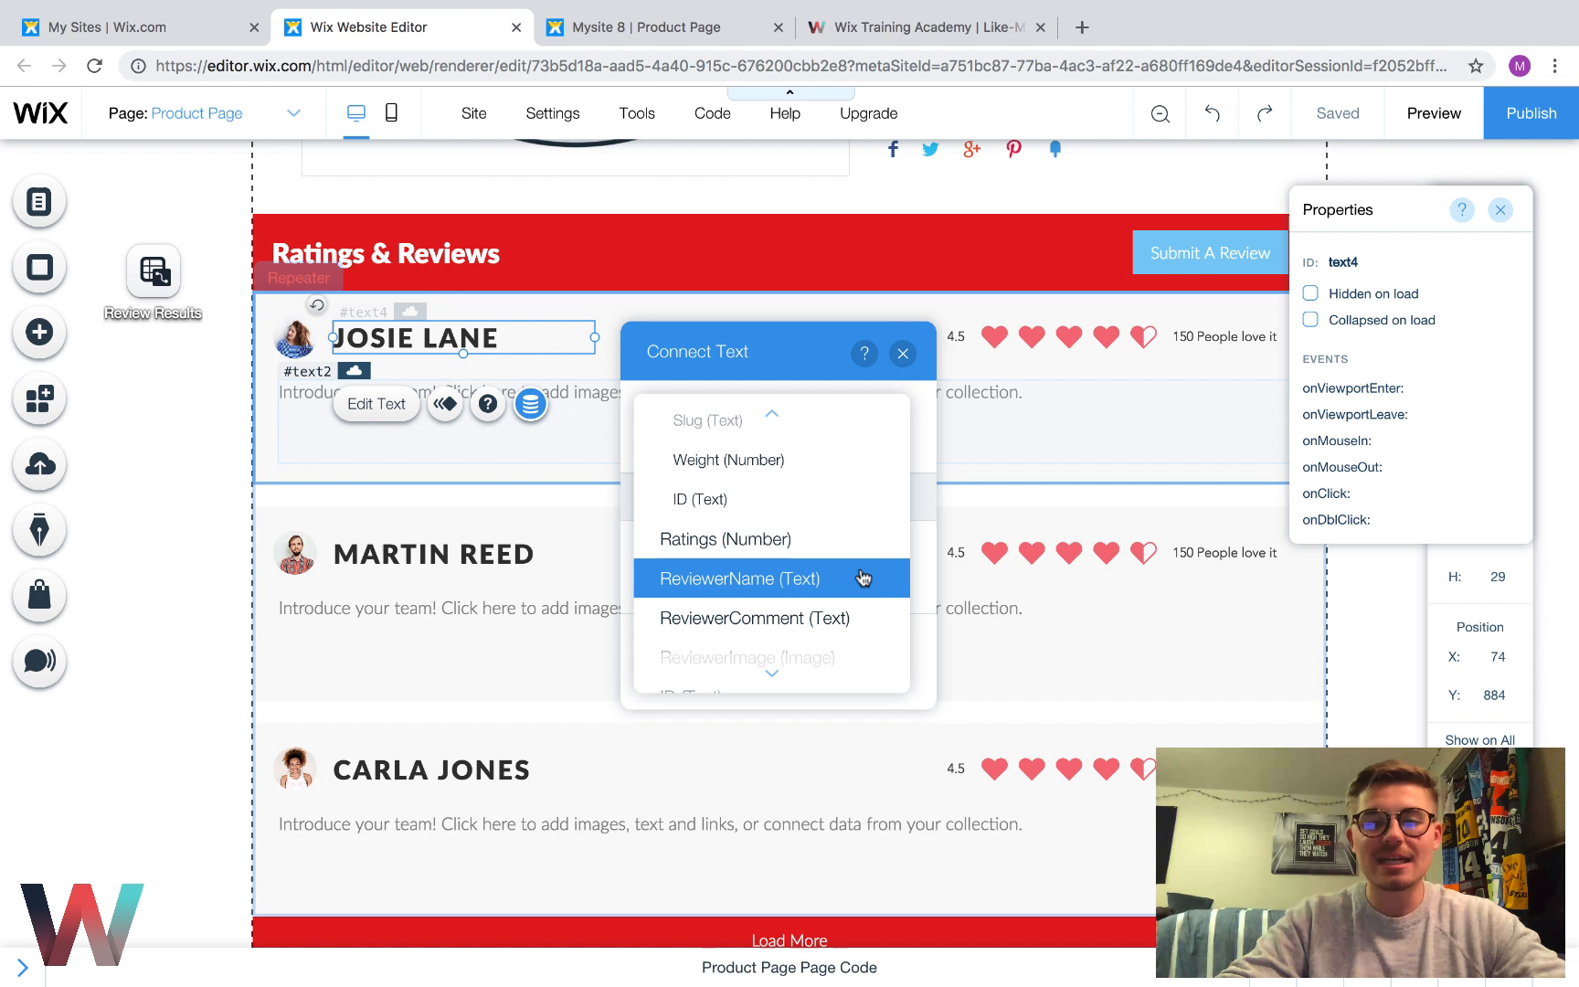
left_click(803, 597)
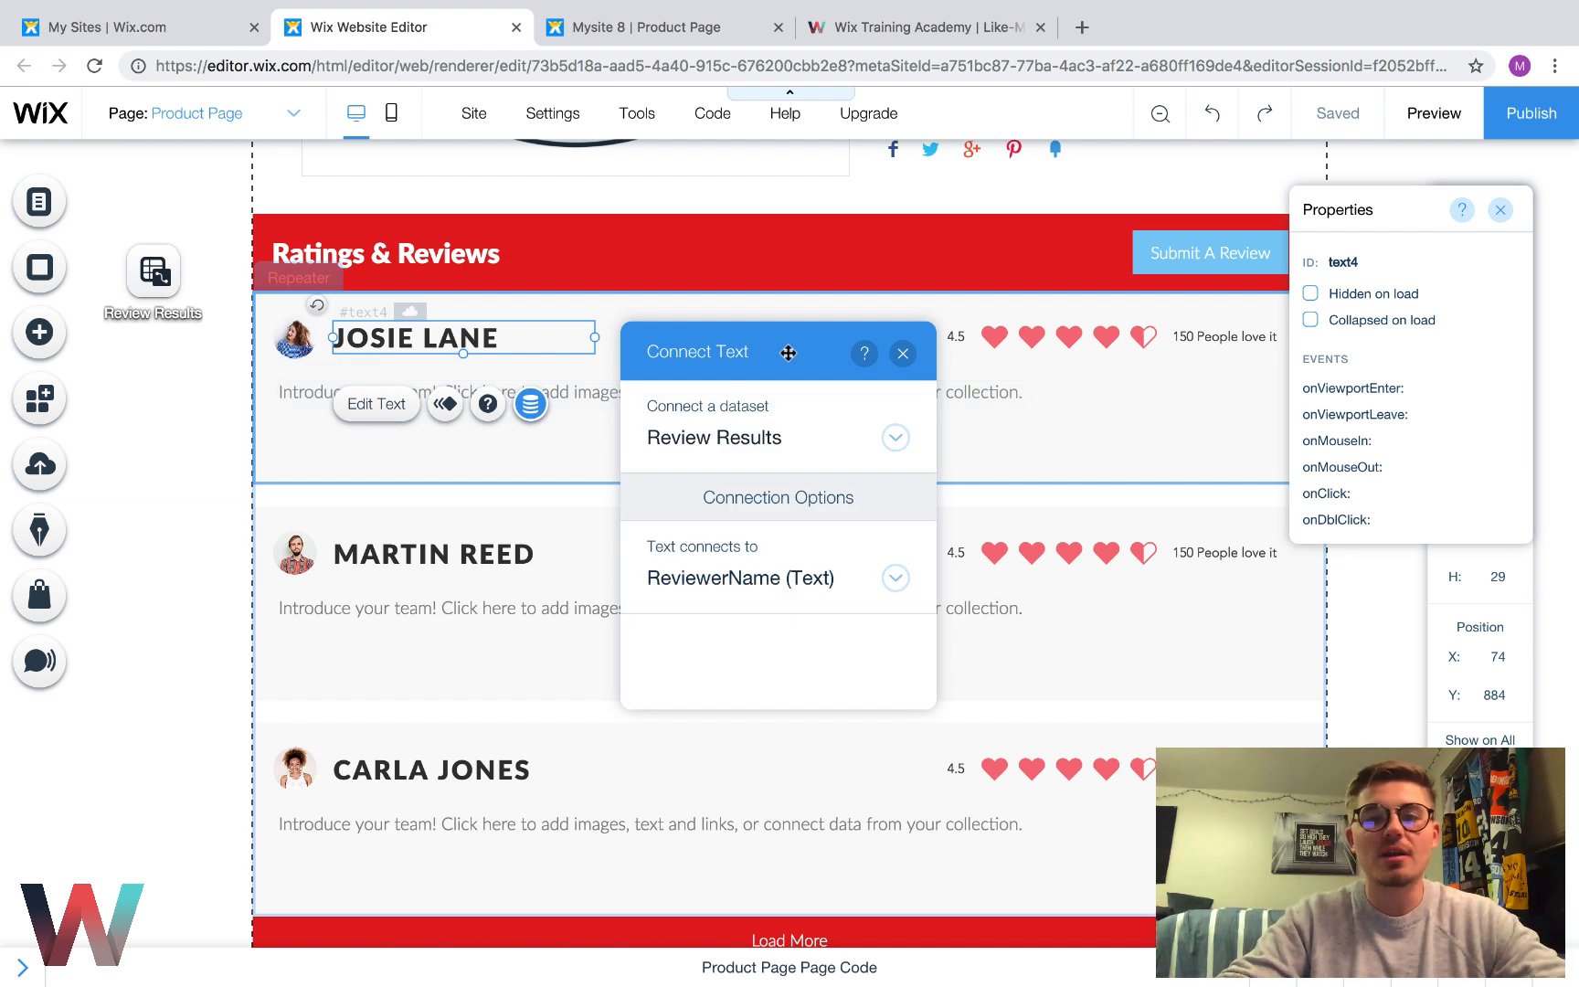
left_click(903, 353)
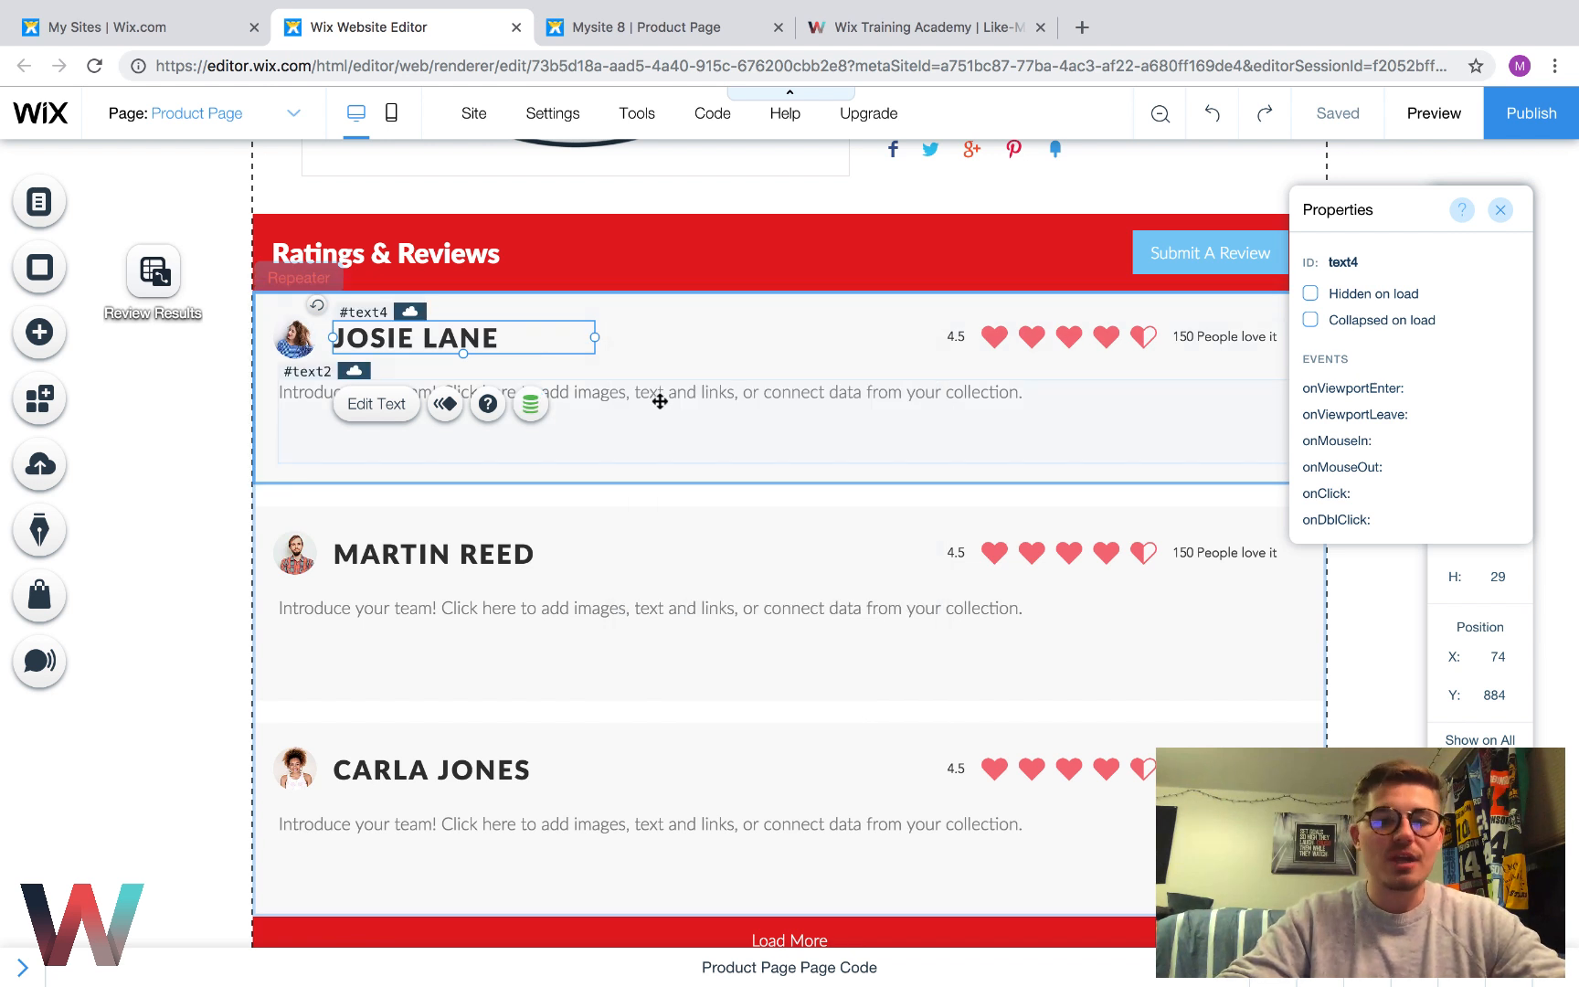
Open the data connection of the comment text in the first review item and close it without changes
left_click(660, 401)
left_click(475, 327)
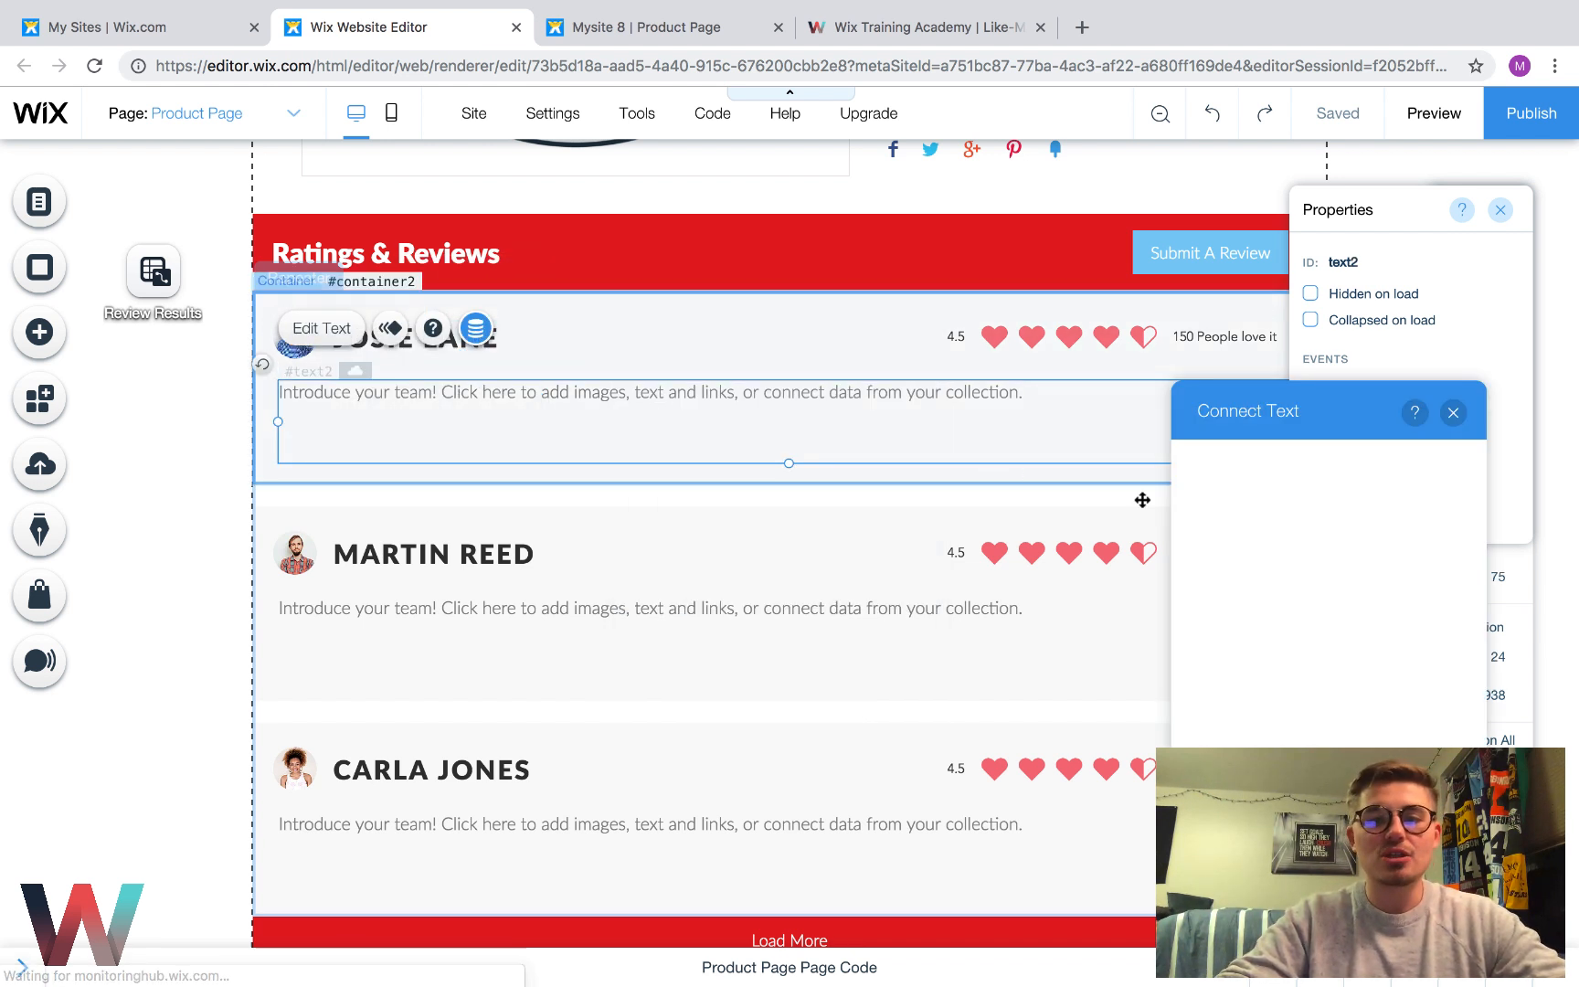
left_click(1452, 413)
Examine the ratings display's dataset connection in the first review item, and select the reviews repeater
left_click(1059, 341)
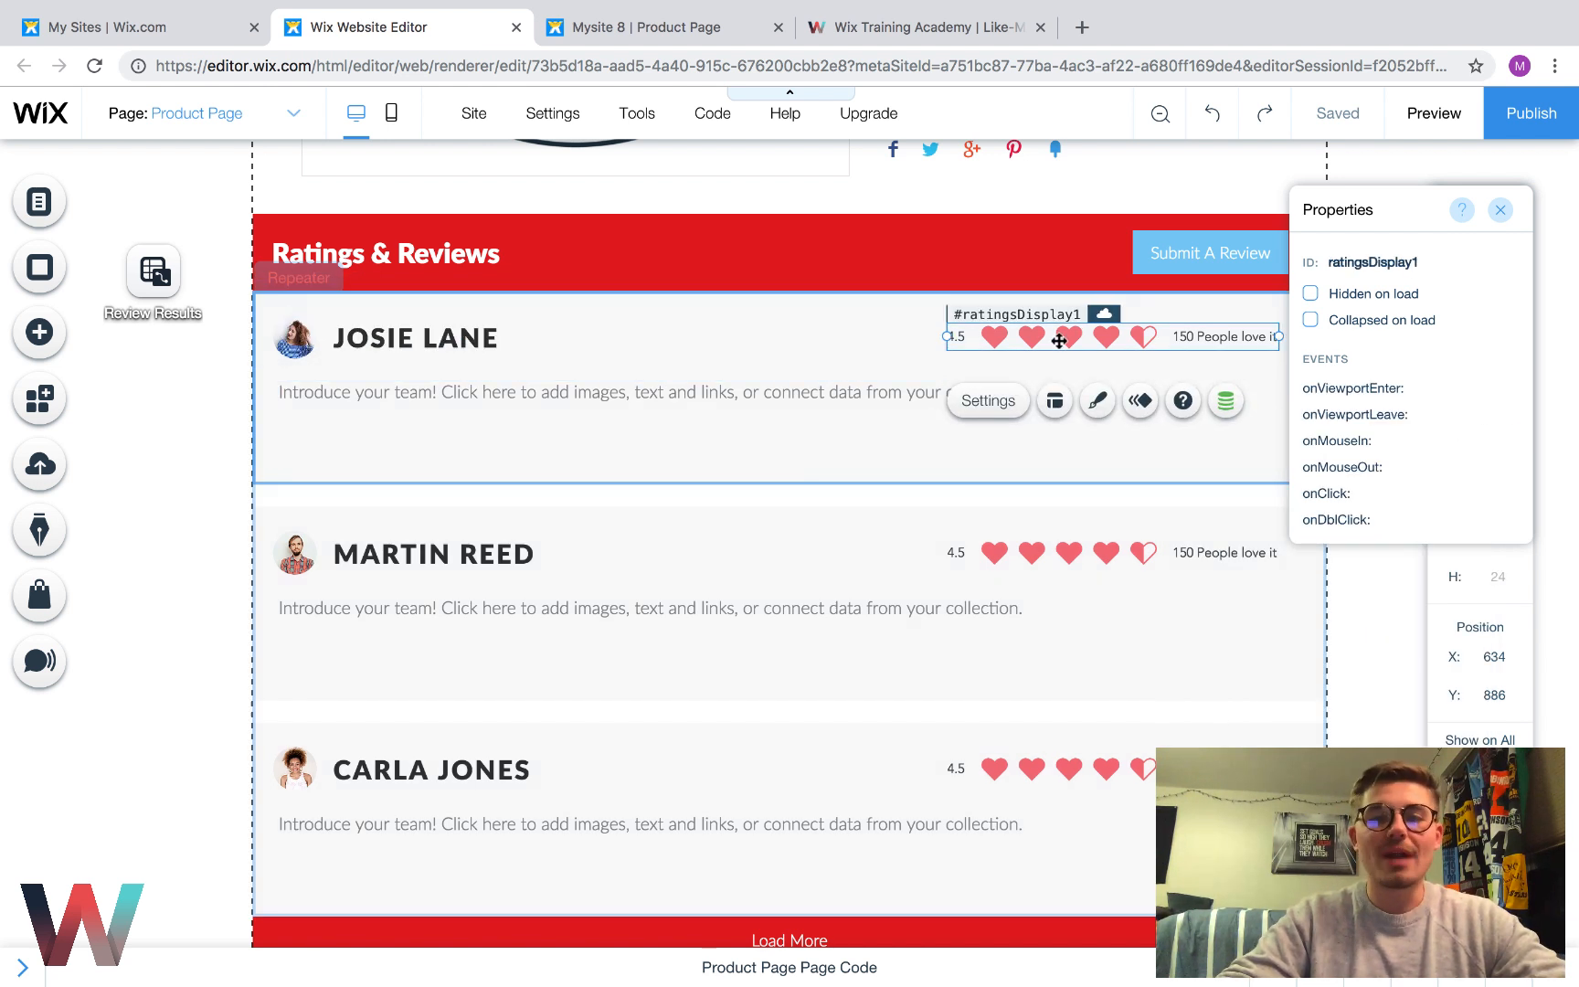
left_click(1225, 400)
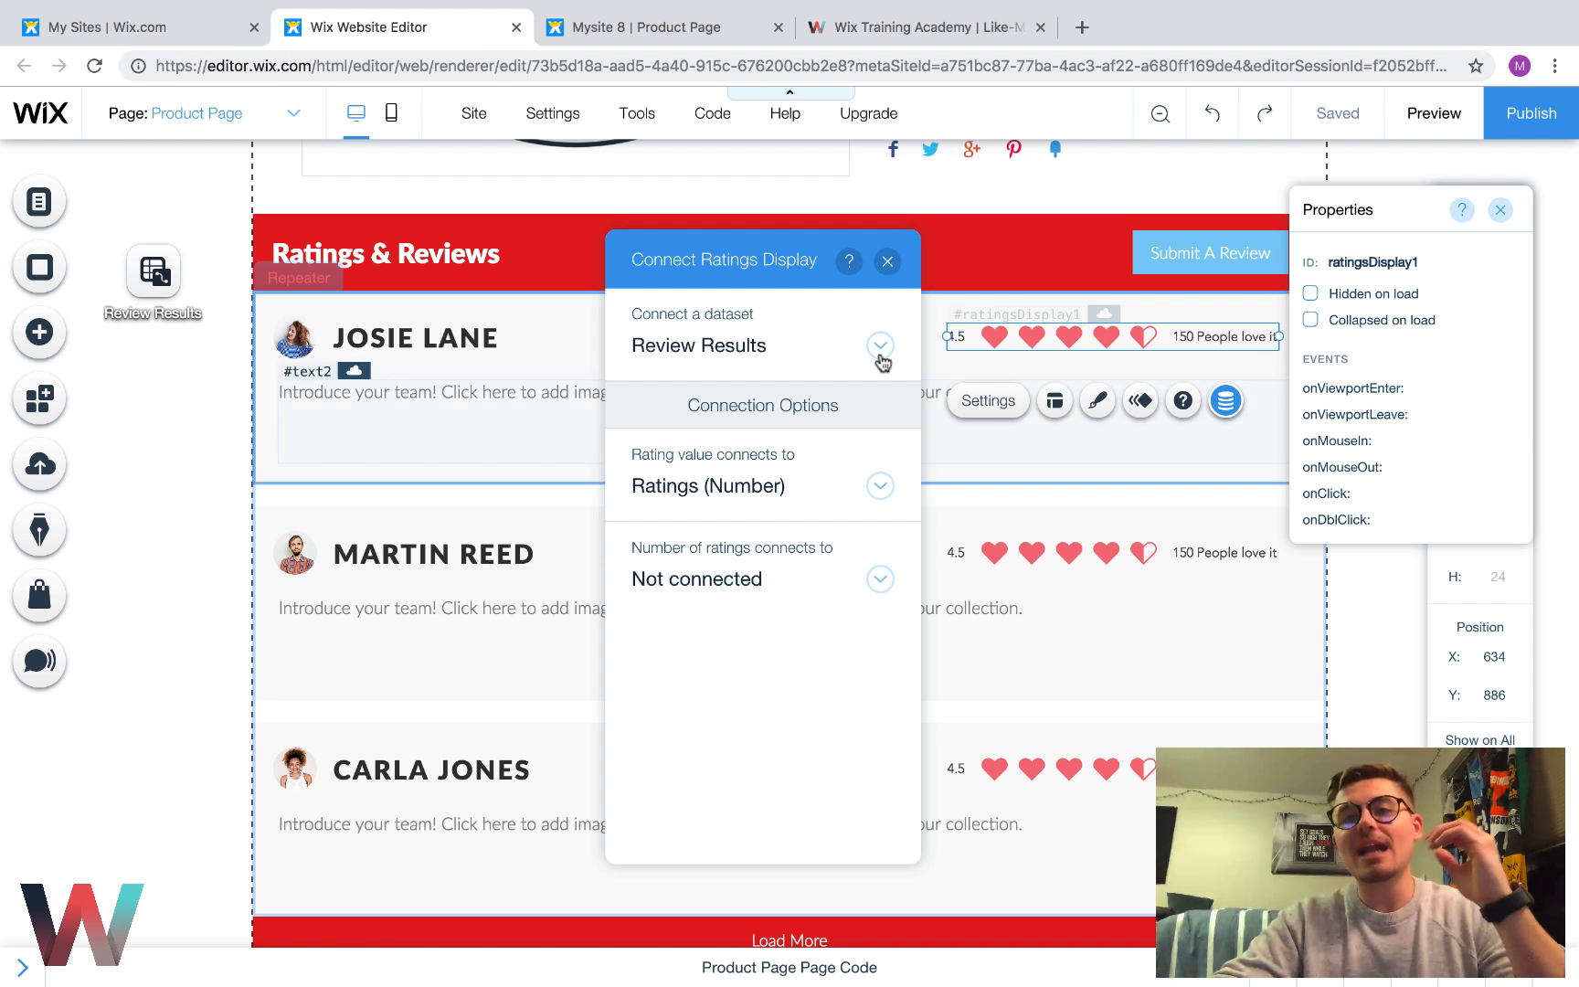
left_click(887, 262)
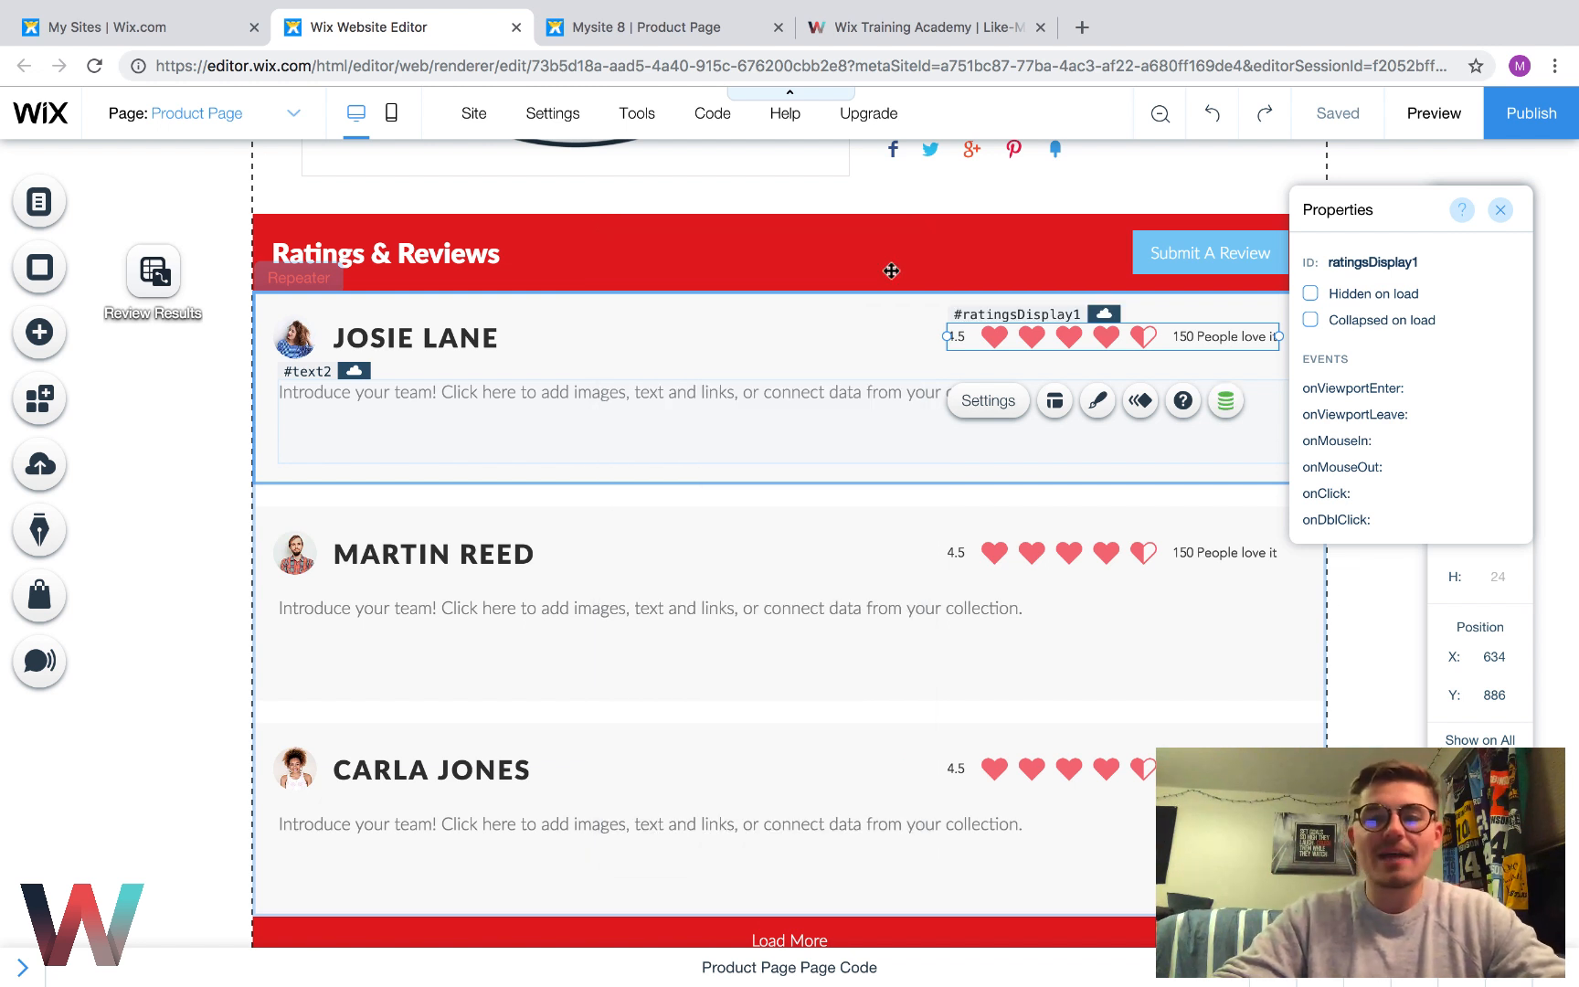
left_click(164, 470)
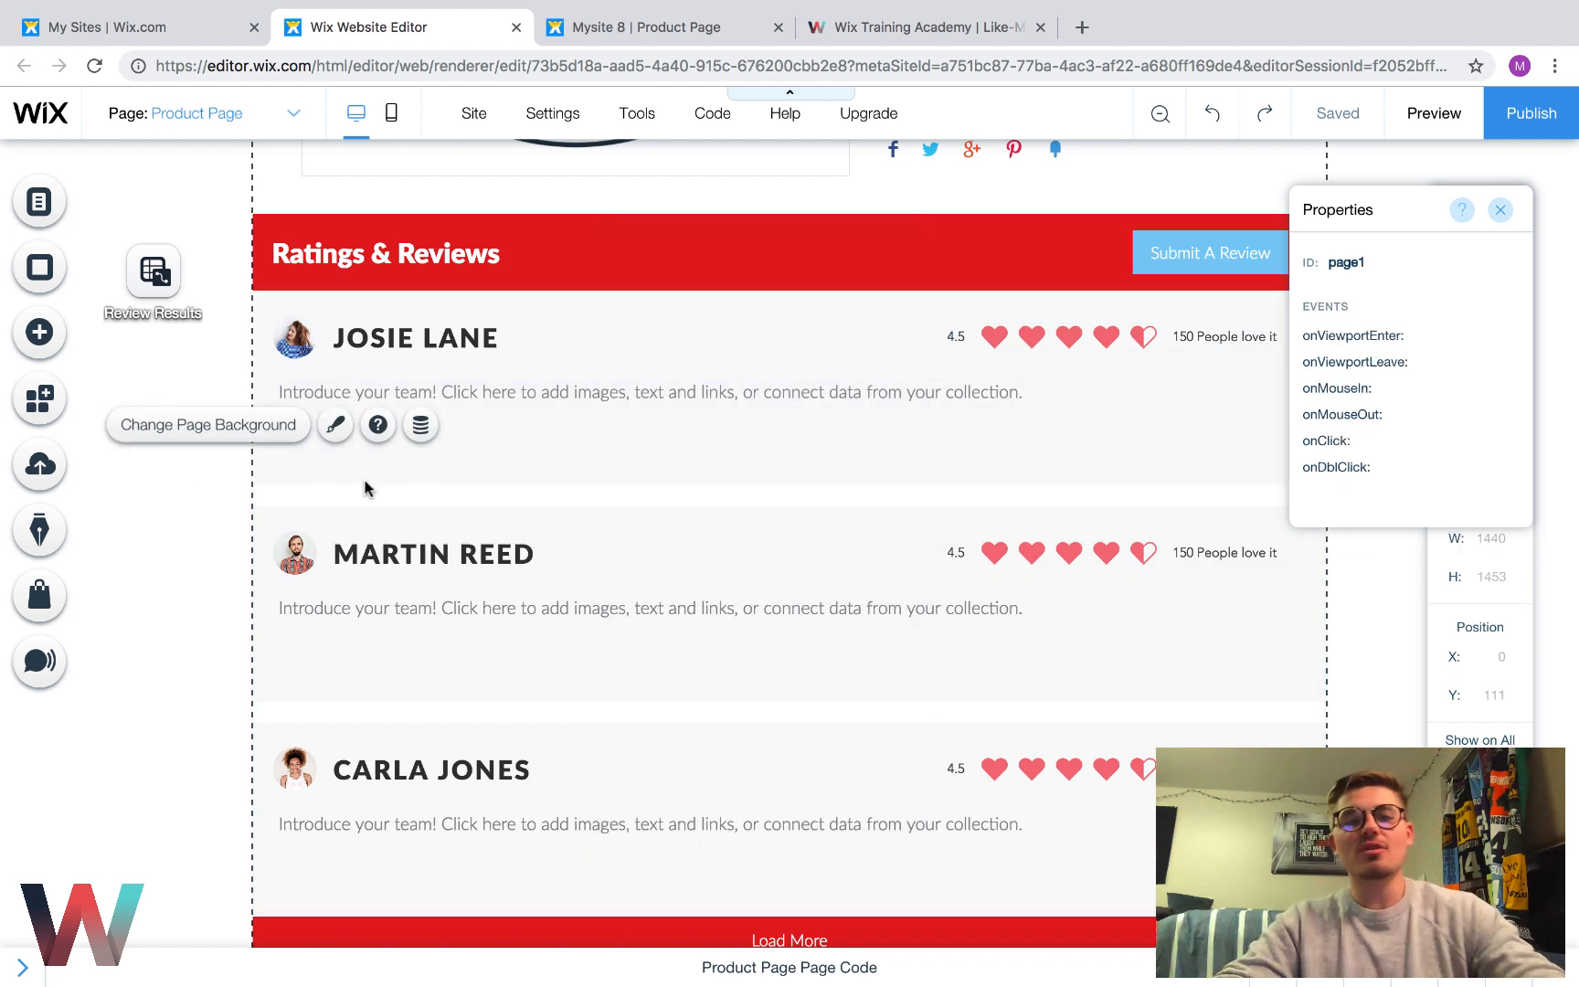
left_click(439, 339)
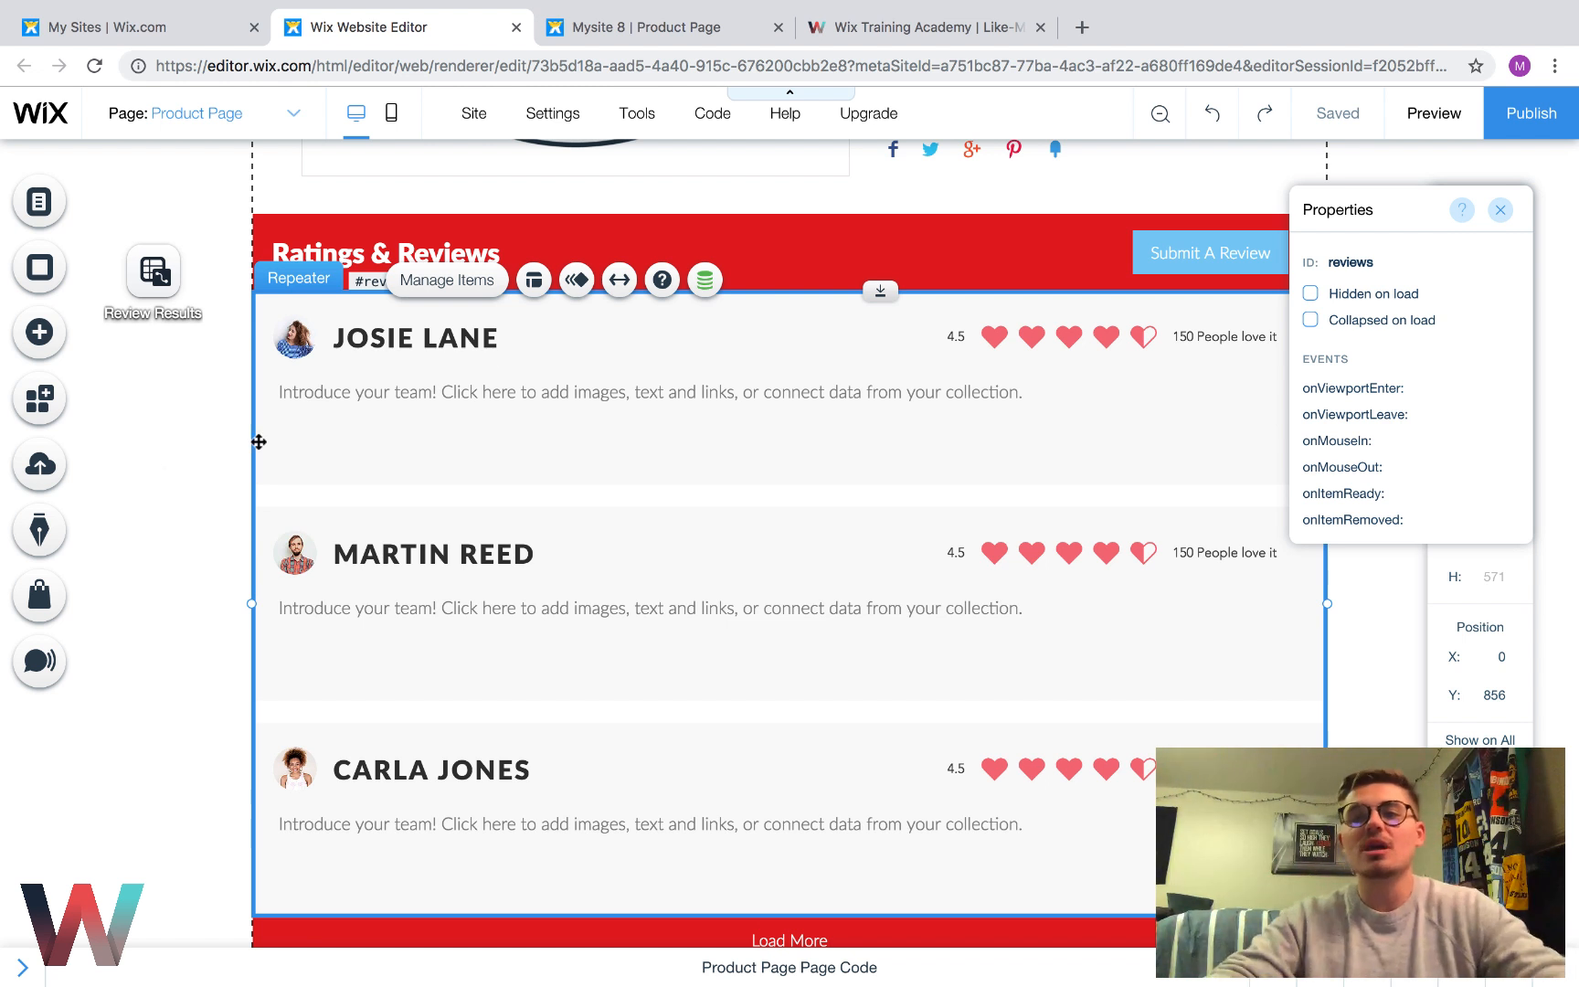
Link the Submit A Review button in the Ratings & Reviews header to the Submit A Review lightbox
left_click(1208, 254)
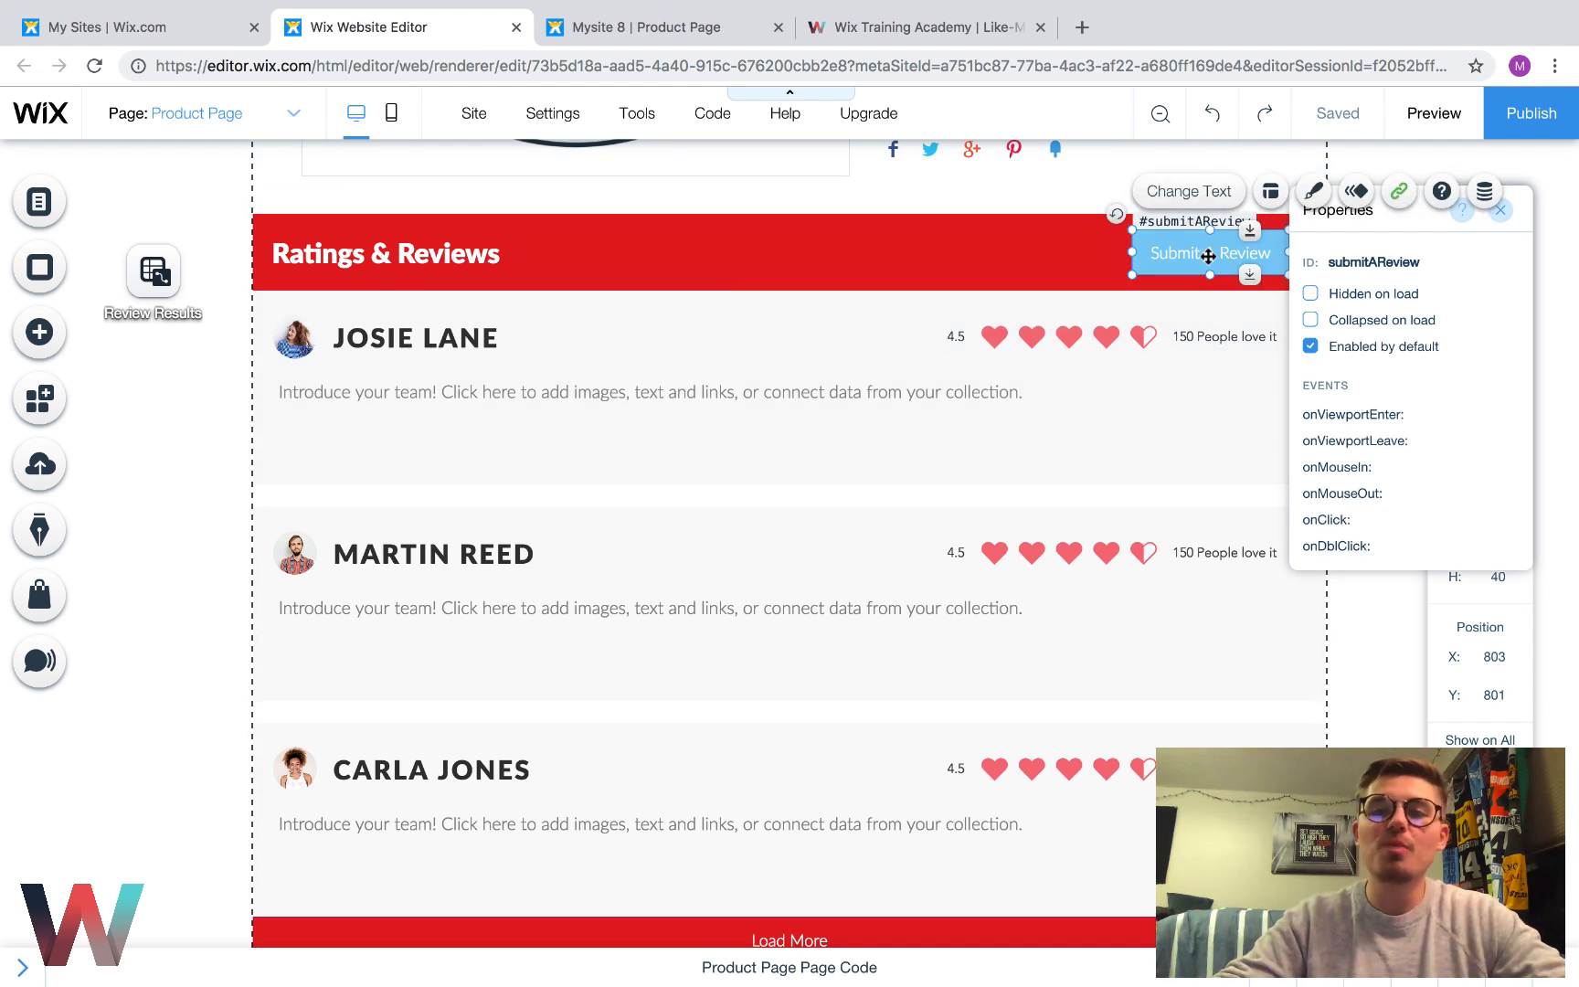
left_click(1399, 191)
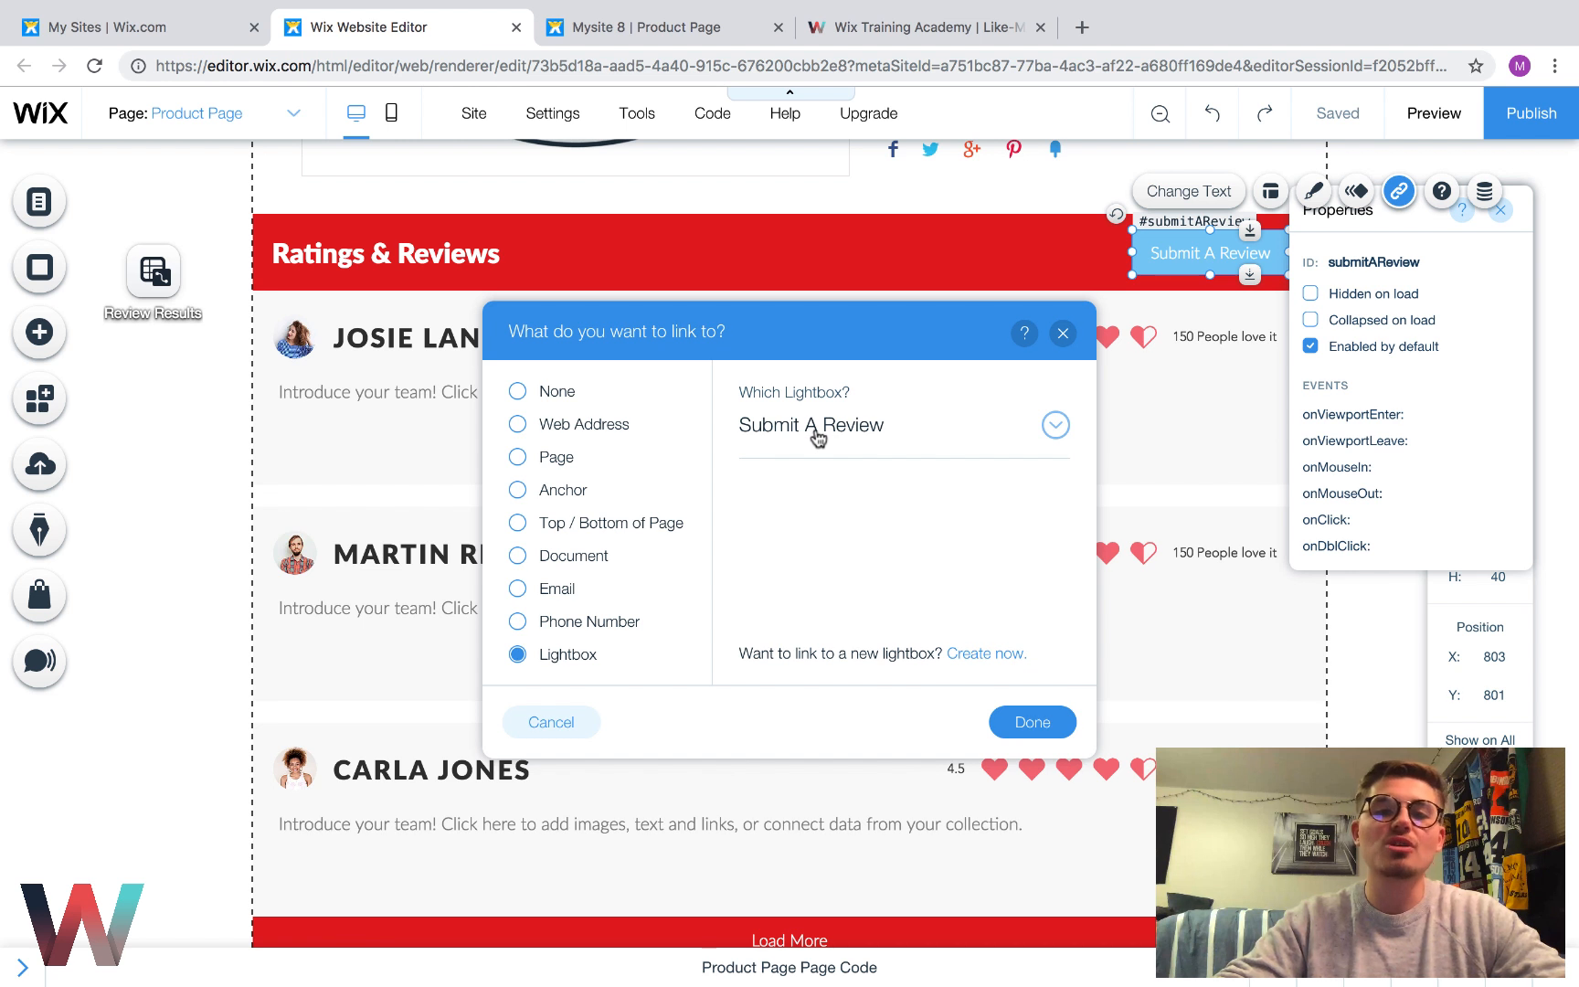
left_click(1033, 721)
left_click(1380, 660)
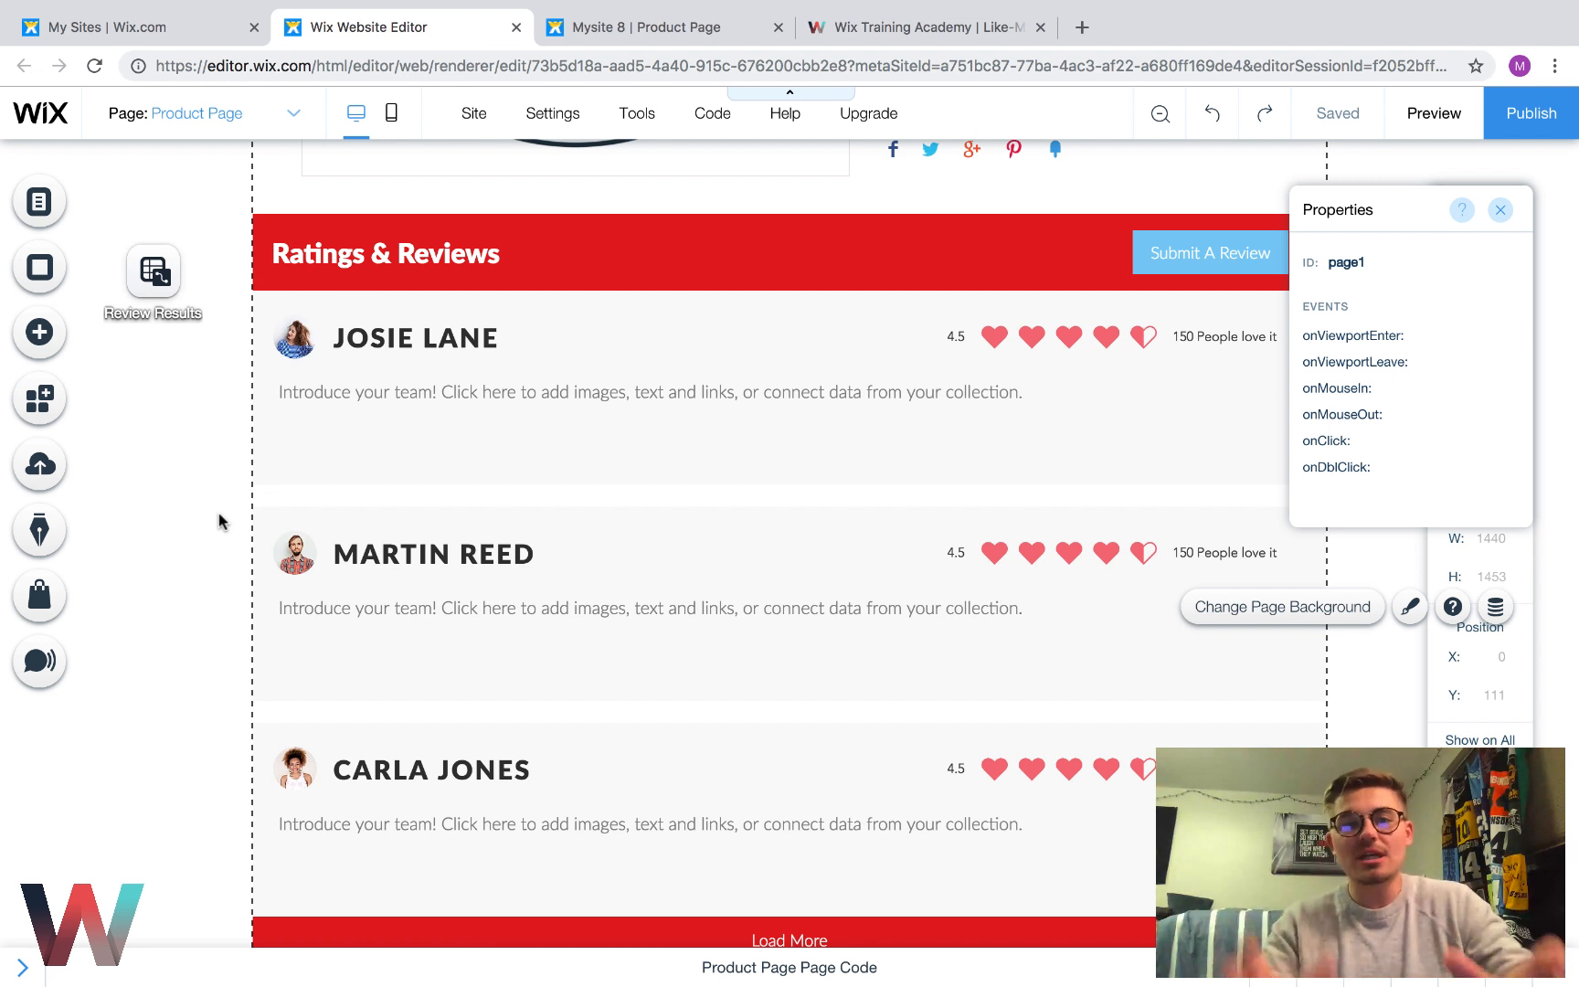
Open the Submit A Review lightbox from the site's lightboxes for editing
left_click(40, 208)
left_click(168, 385)
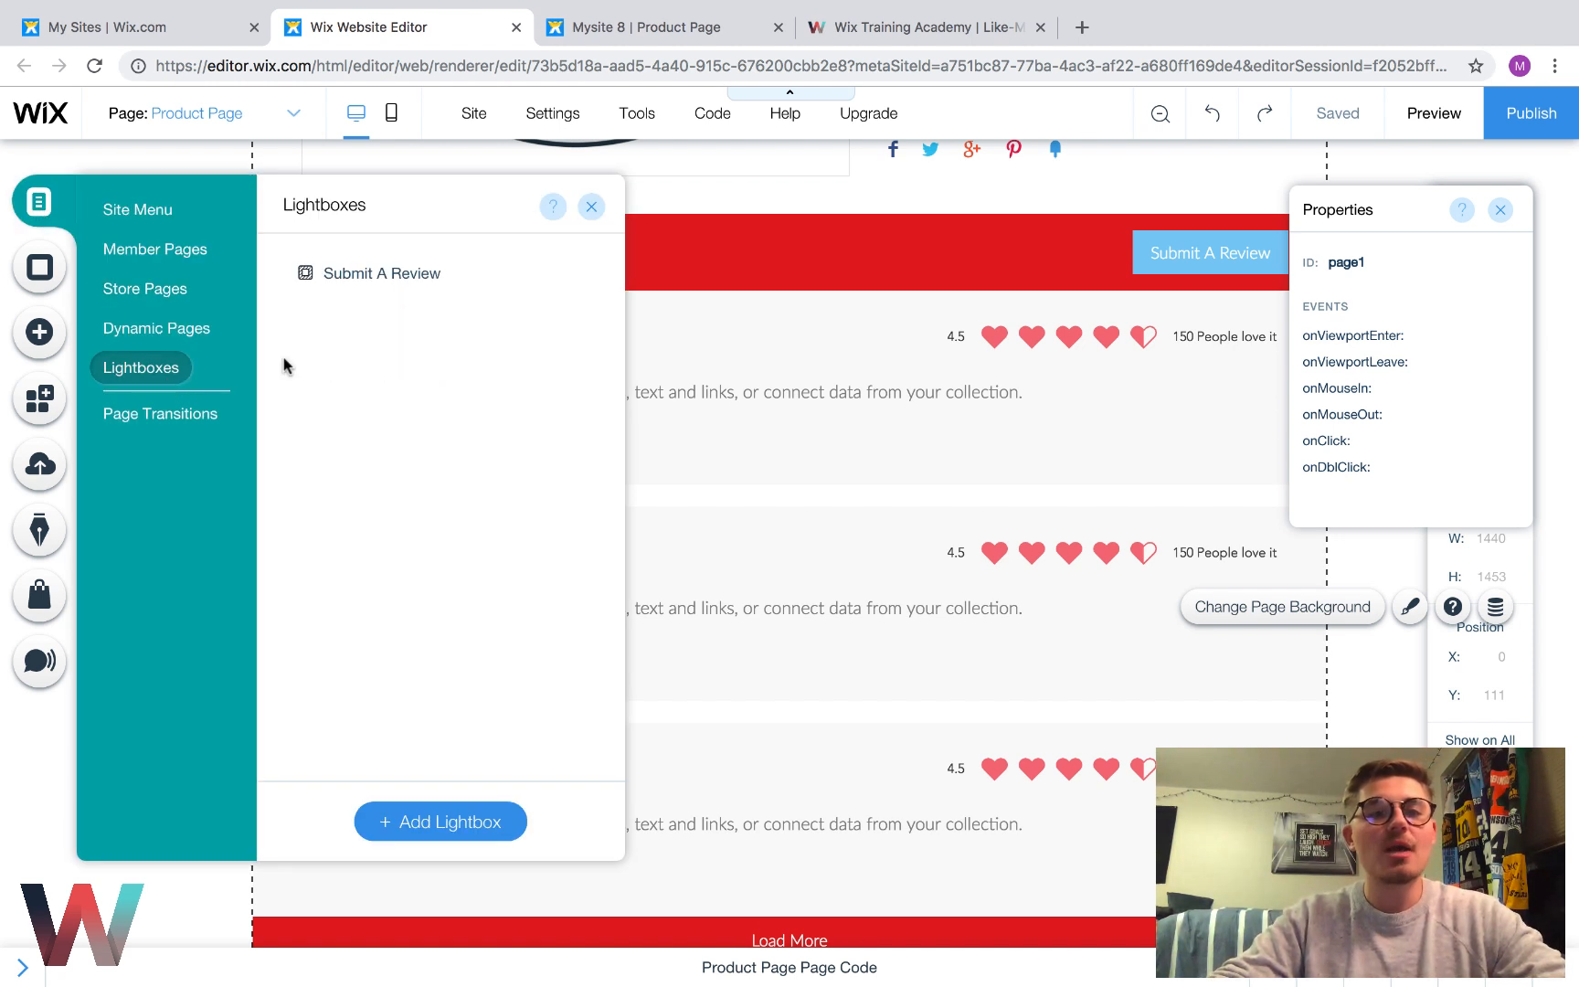
left_click(423, 273)
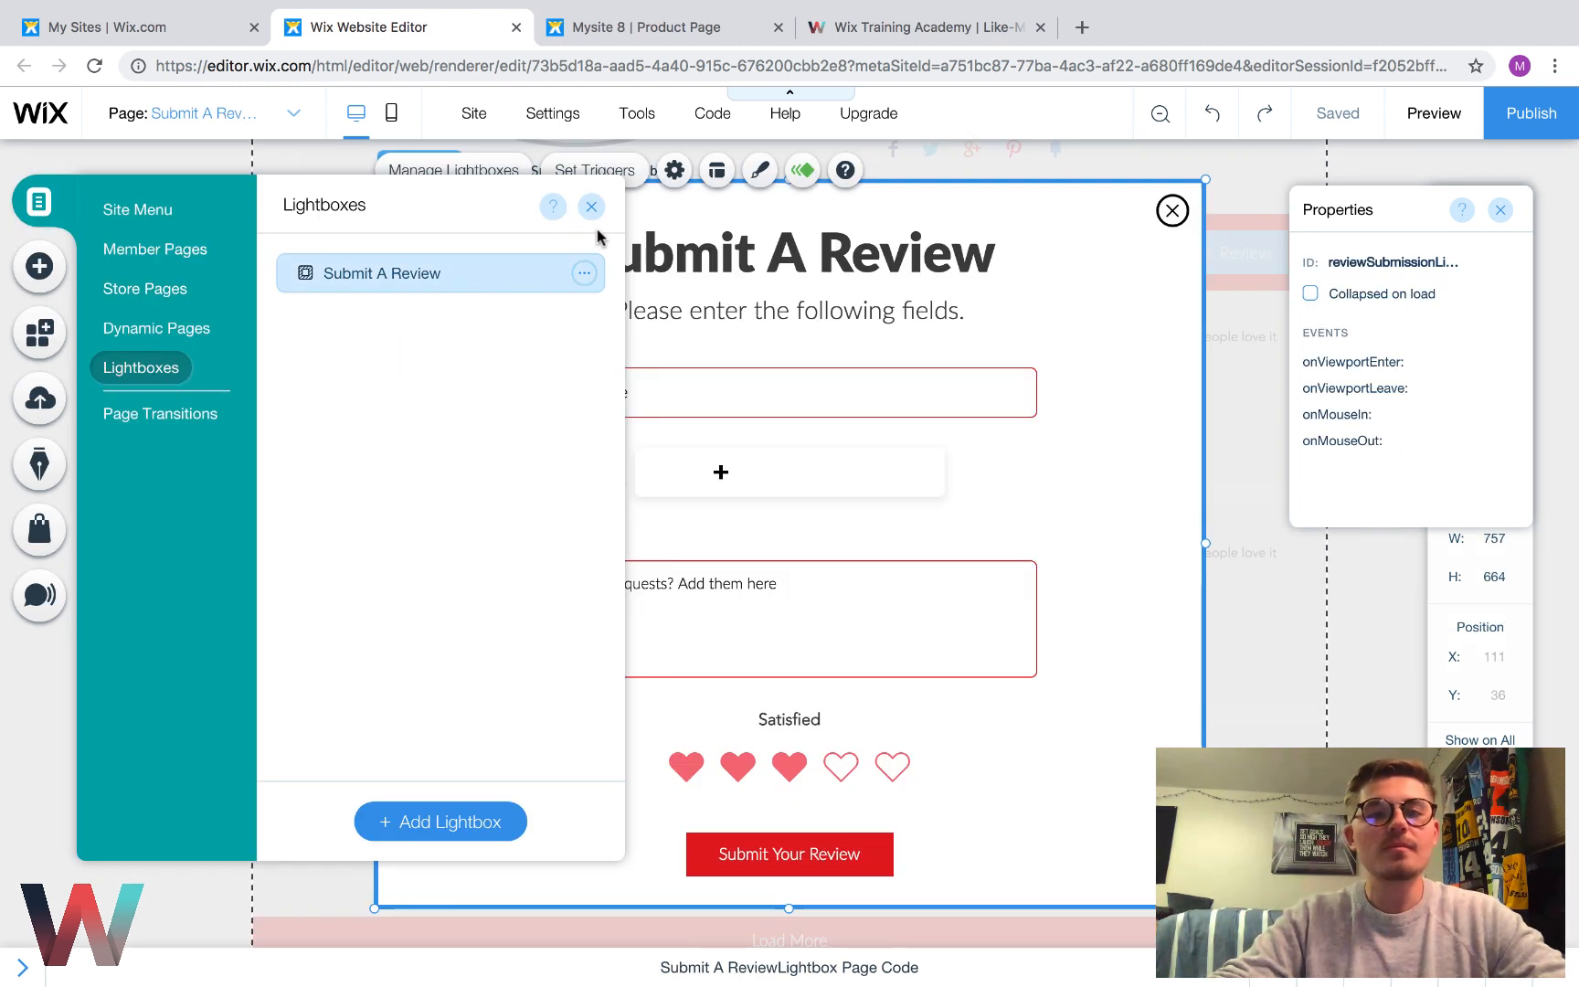
left_click(592, 206)
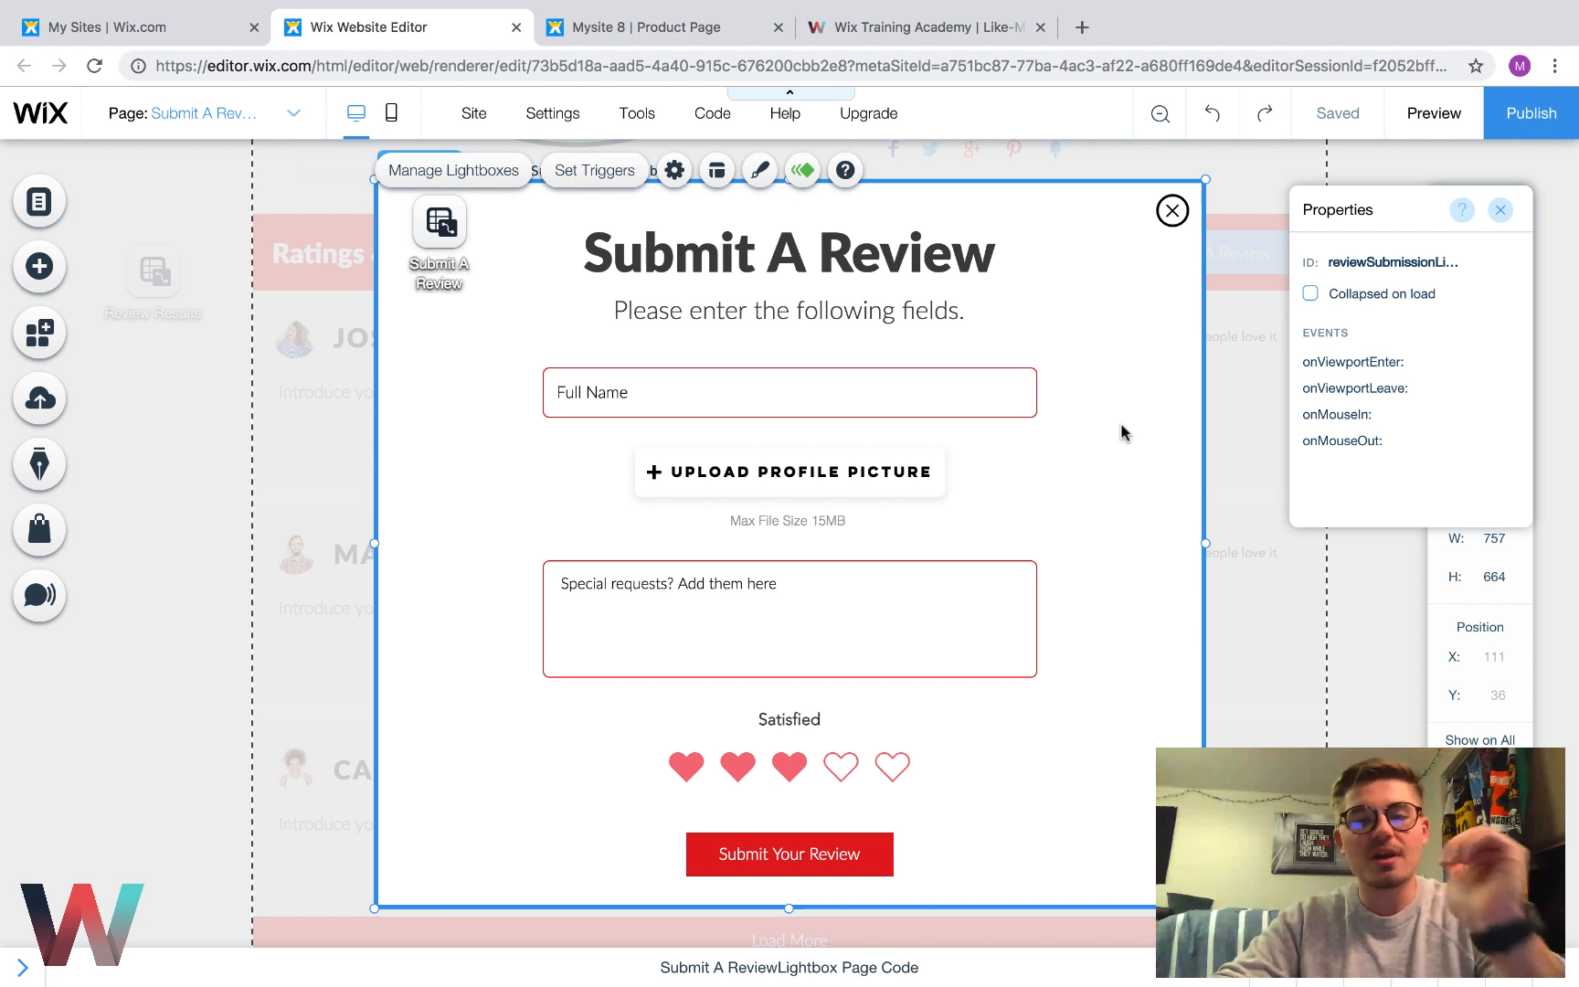
Examine the lightbox's title and instruction text, and look over the themed text elements available for building them
left_click(816, 261)
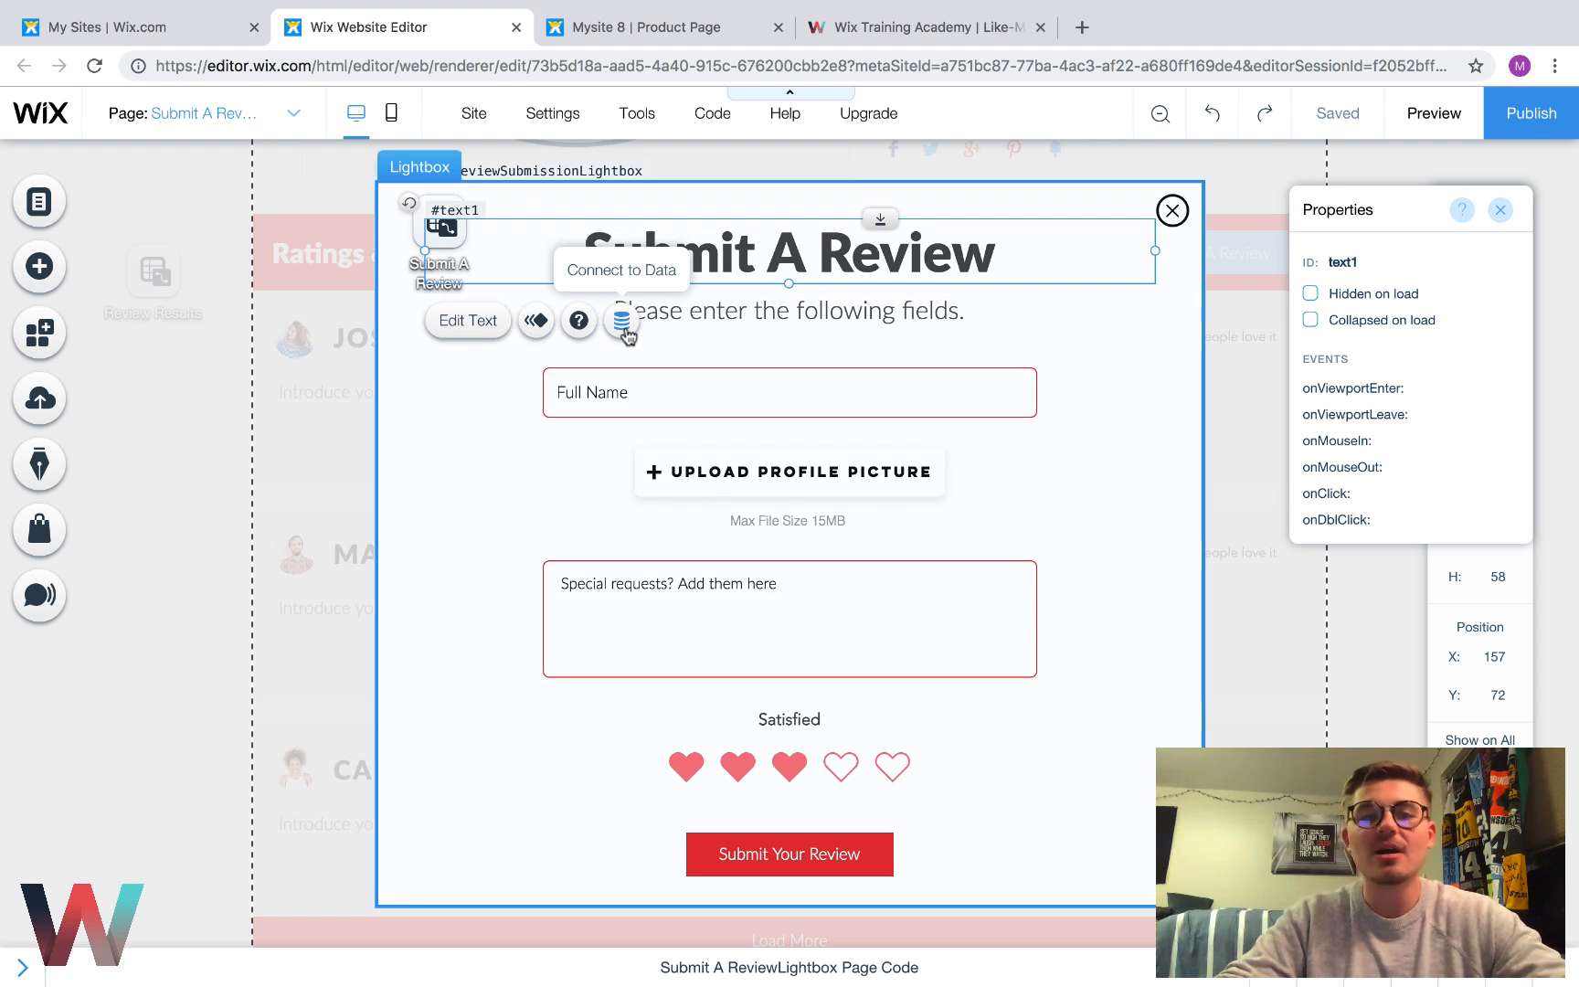
left_click(800, 309)
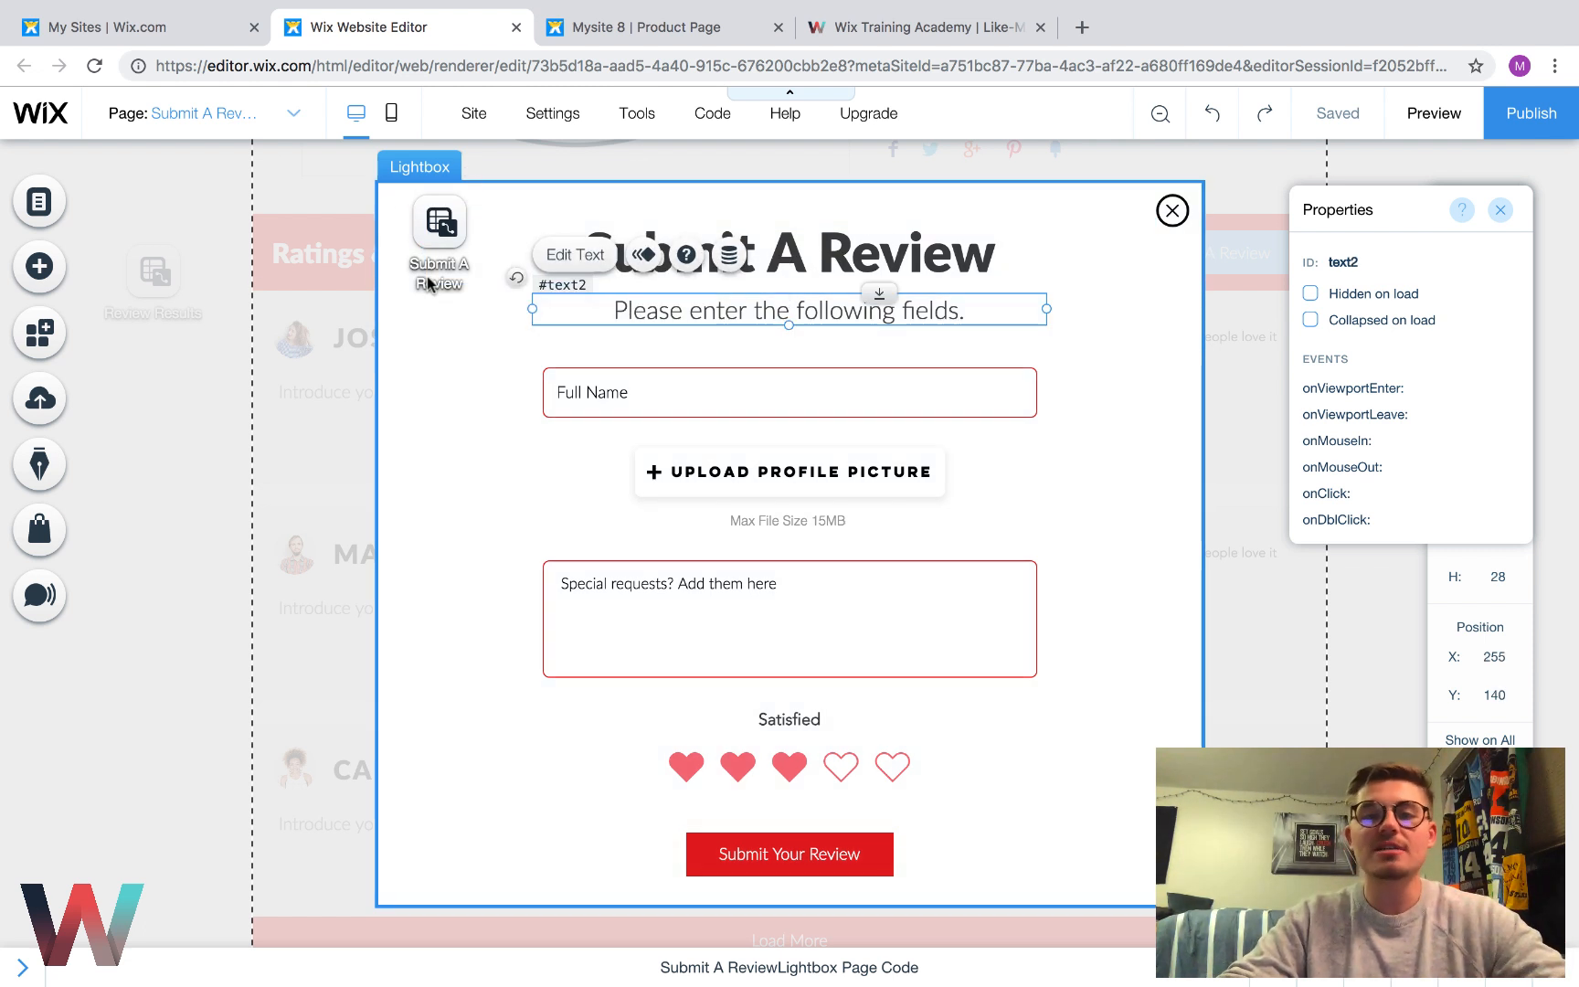
left_click(58, 275)
left_click(119, 239)
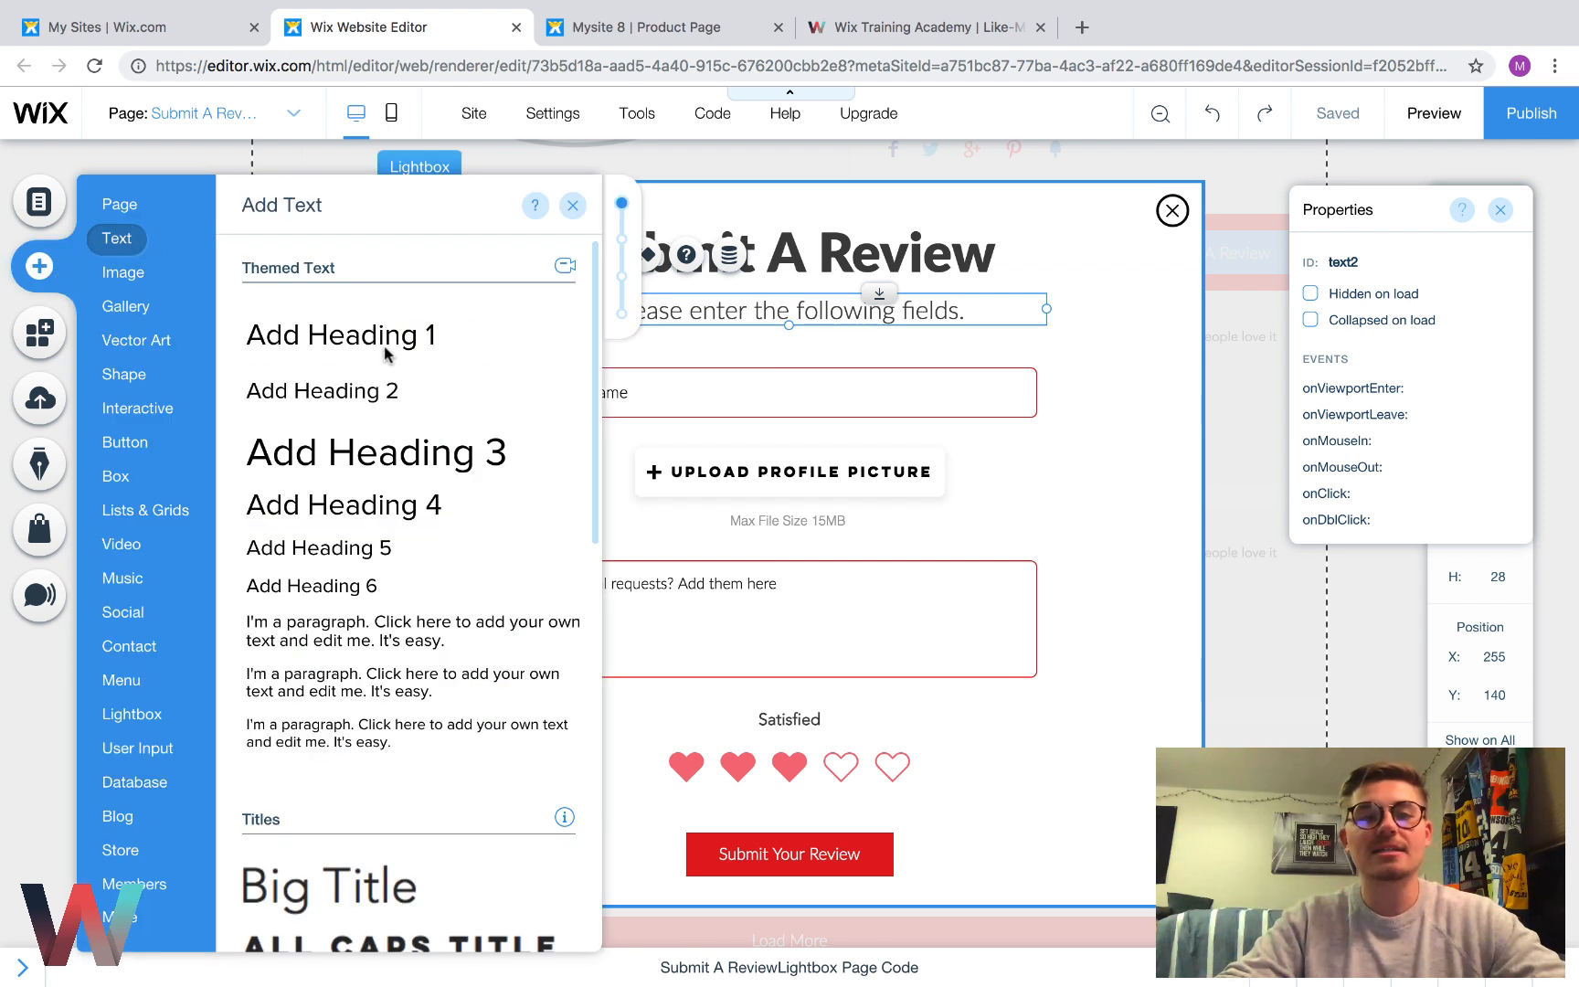
left_click(572, 205)
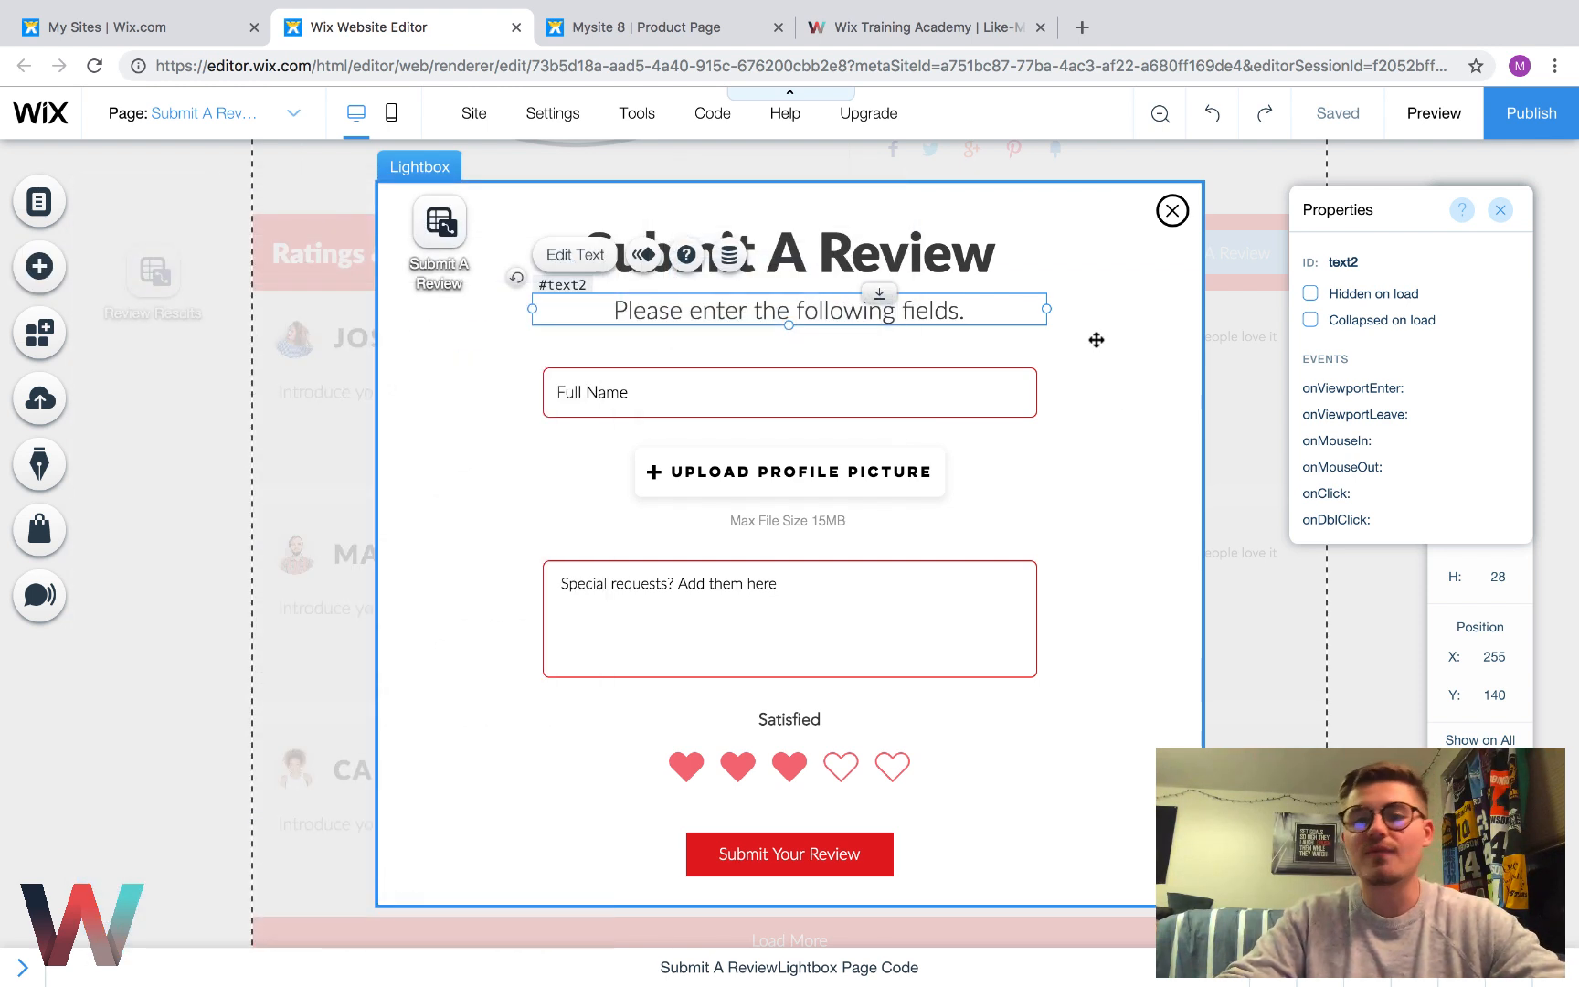
left_click(1113, 431)
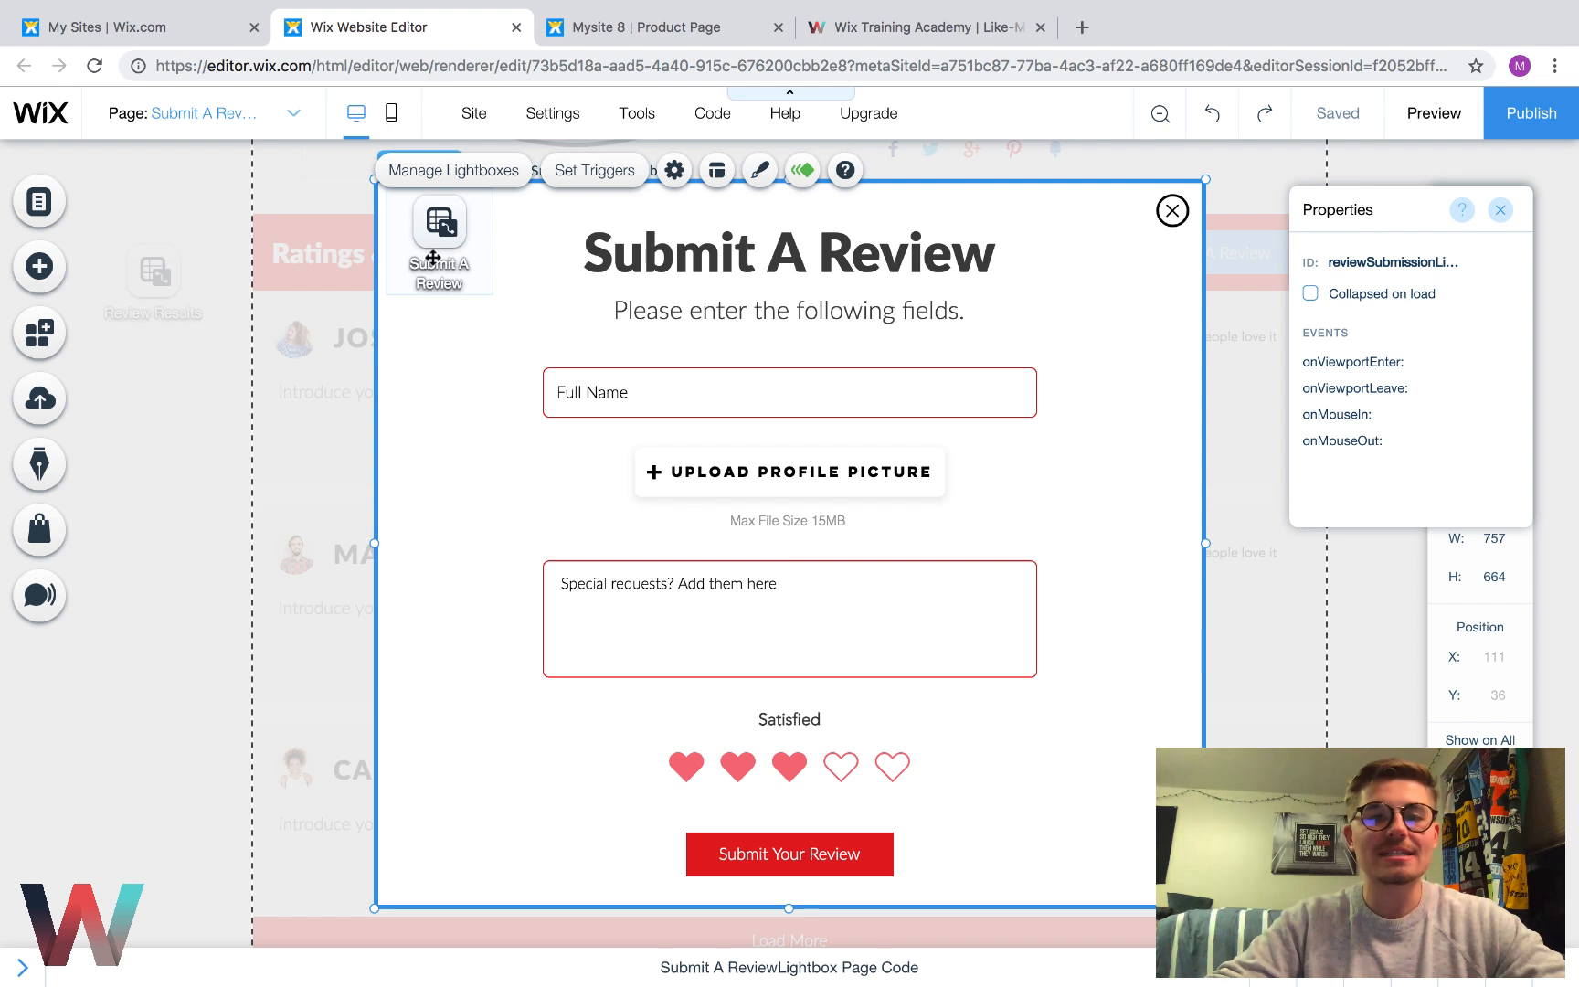
Look over the database elements available to add, and examine the Submit A Review dataset's connected collection and mode
left_click(41, 265)
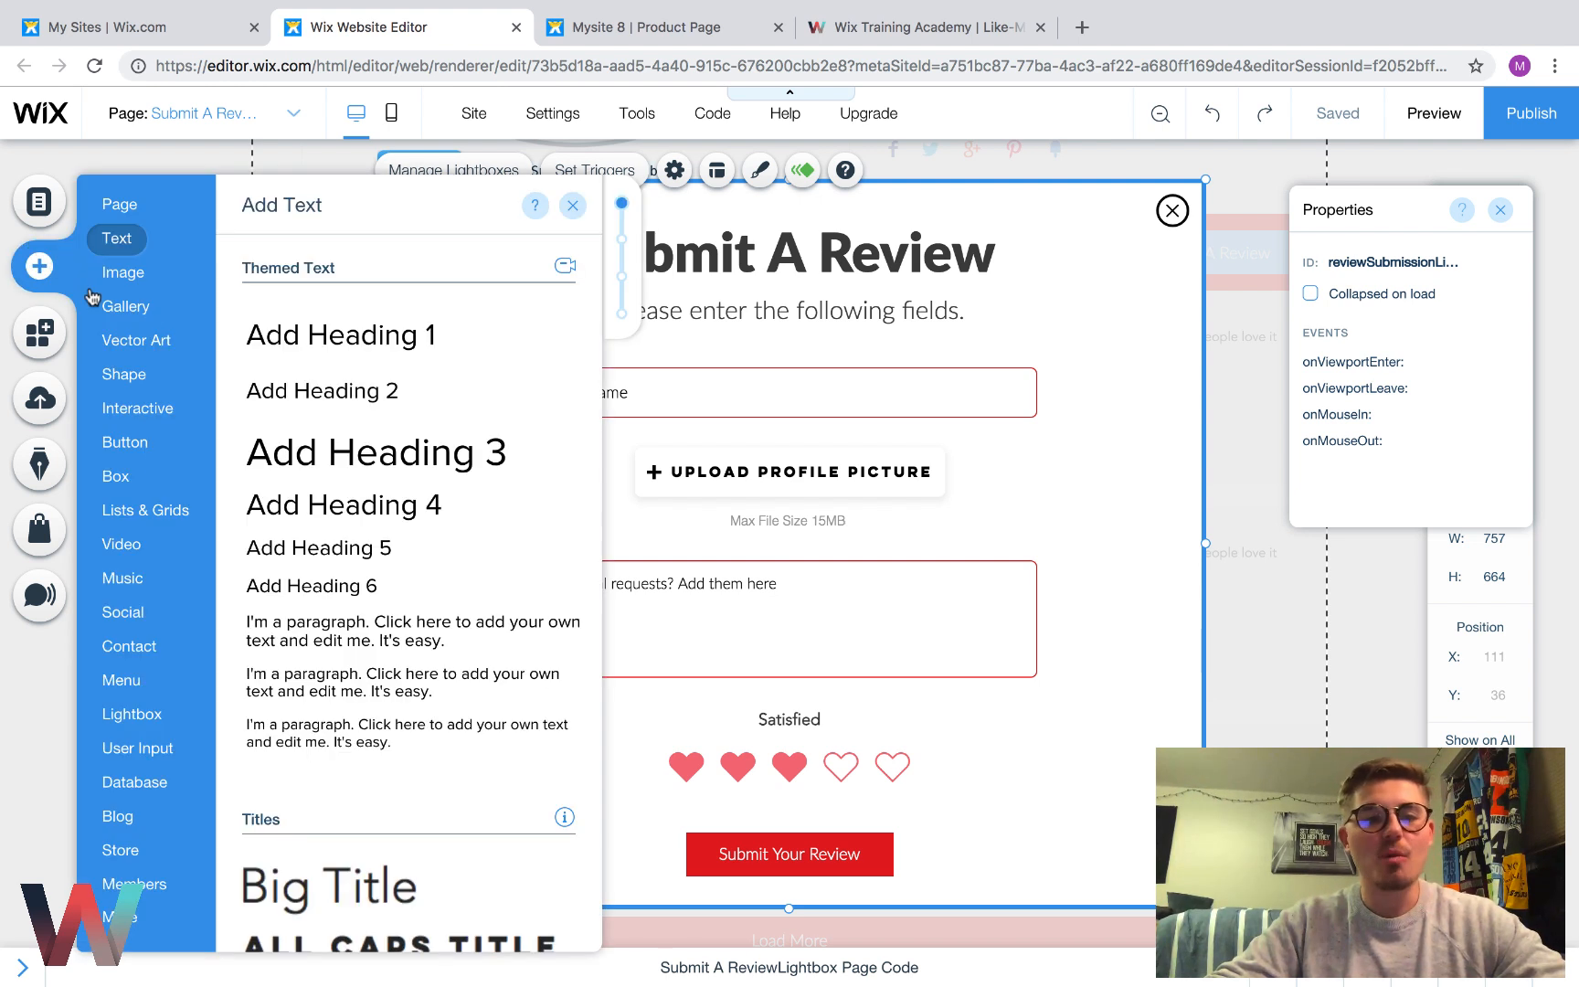
mouse_move(142, 787)
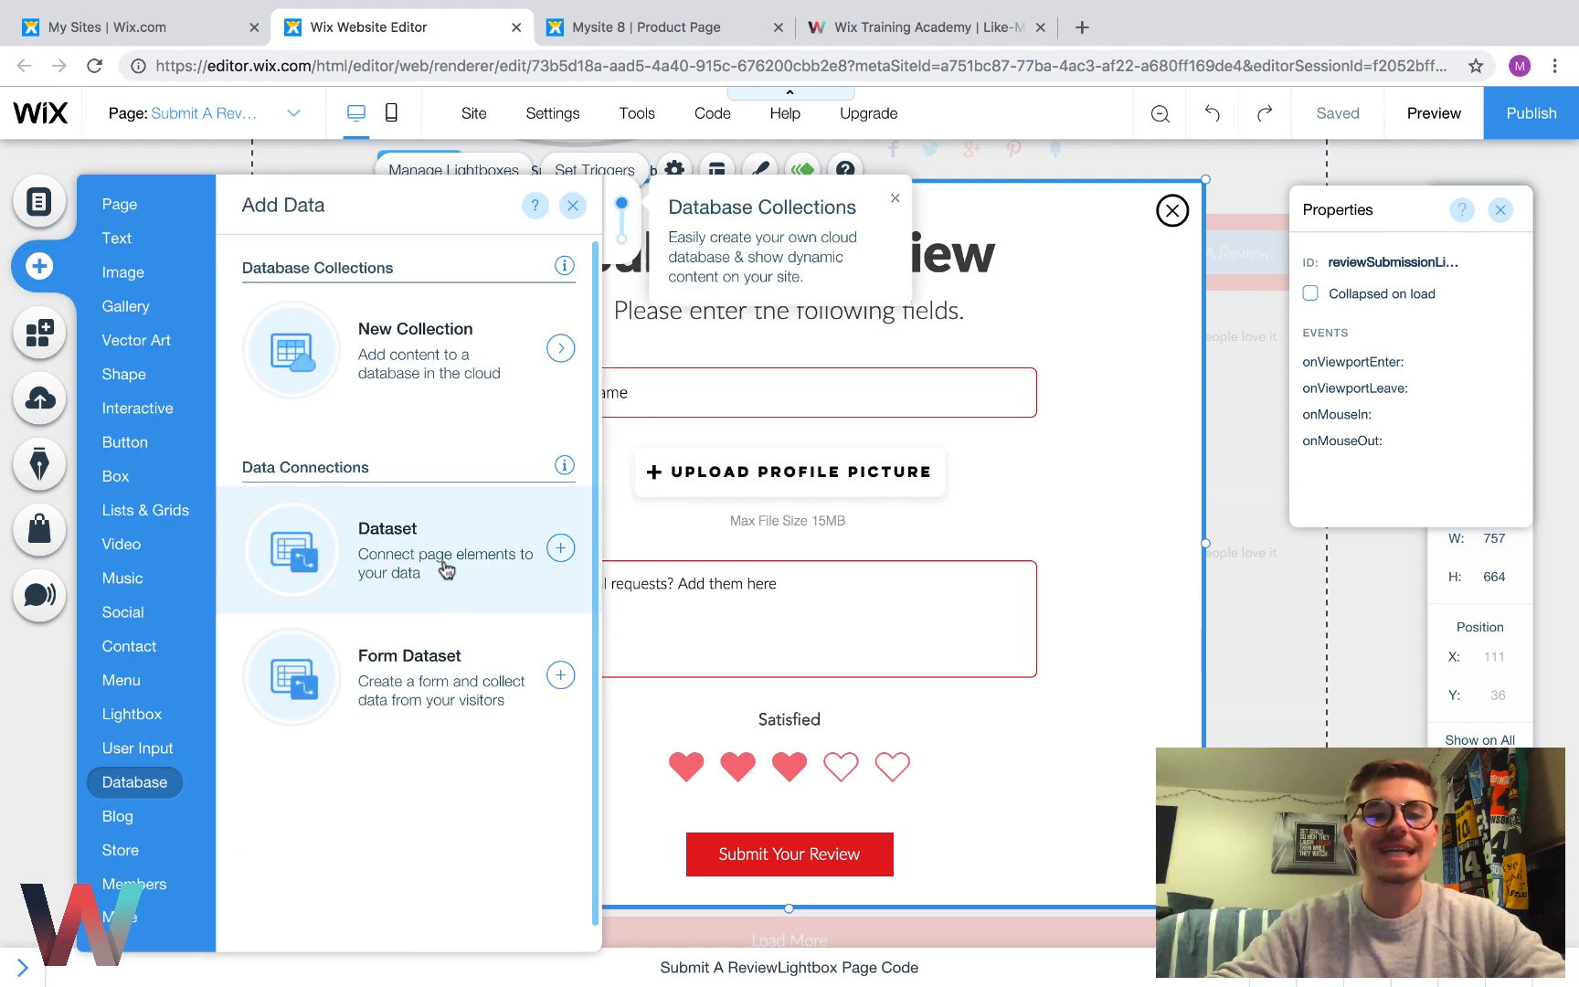
left_click(572, 206)
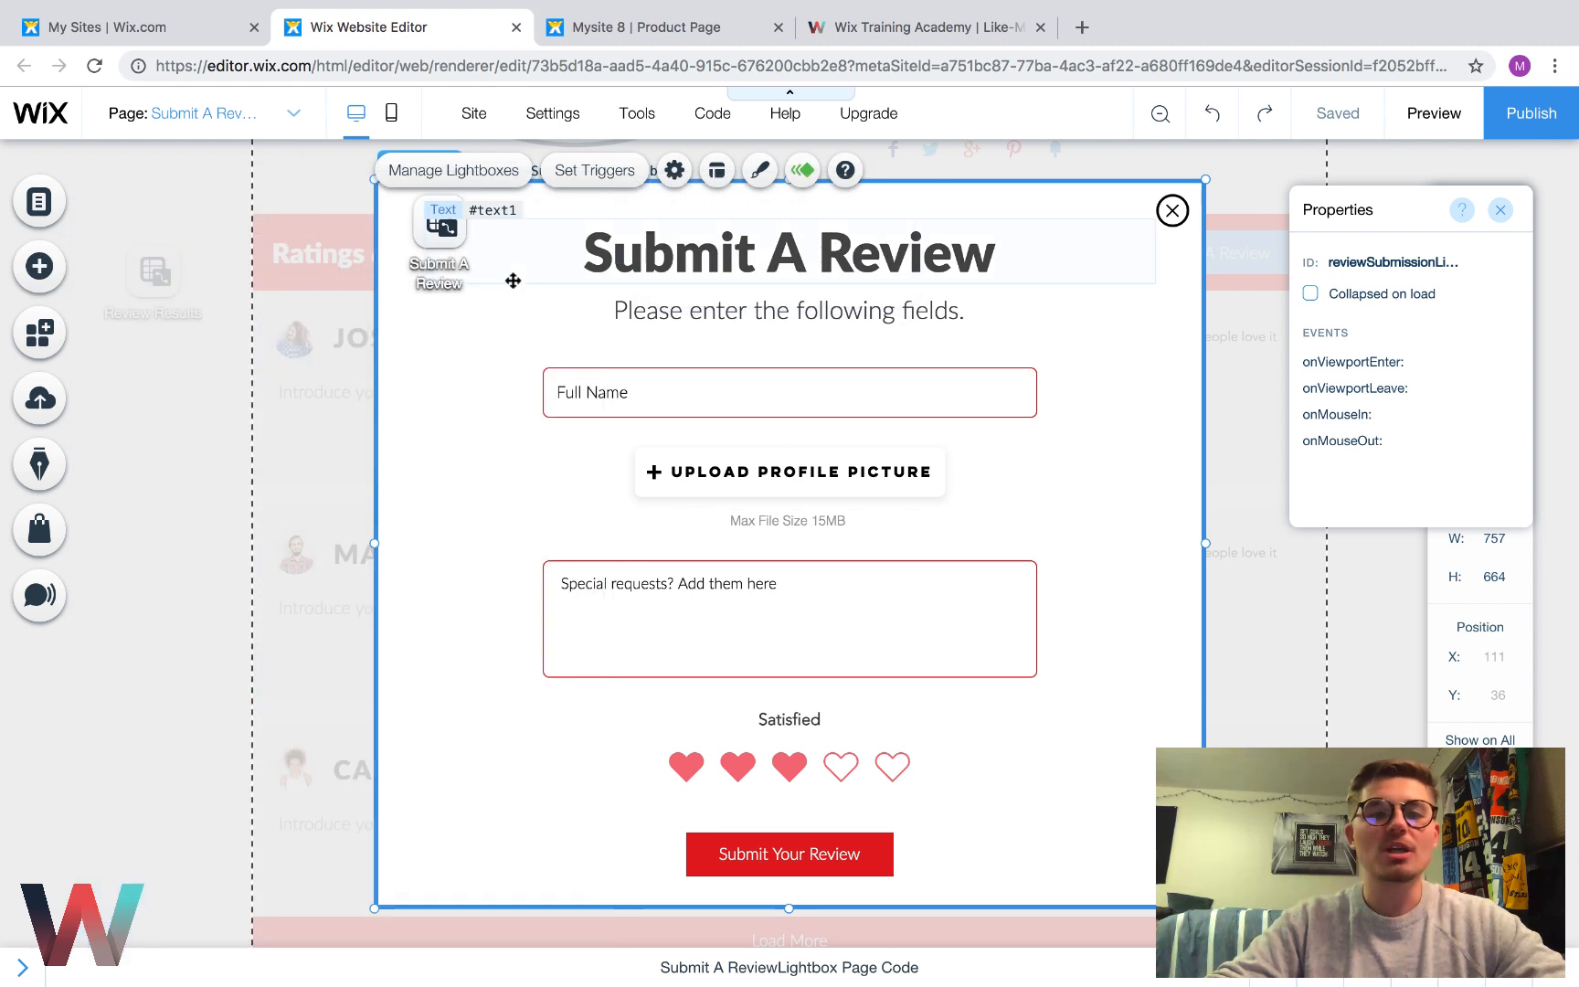
double_click(448, 259)
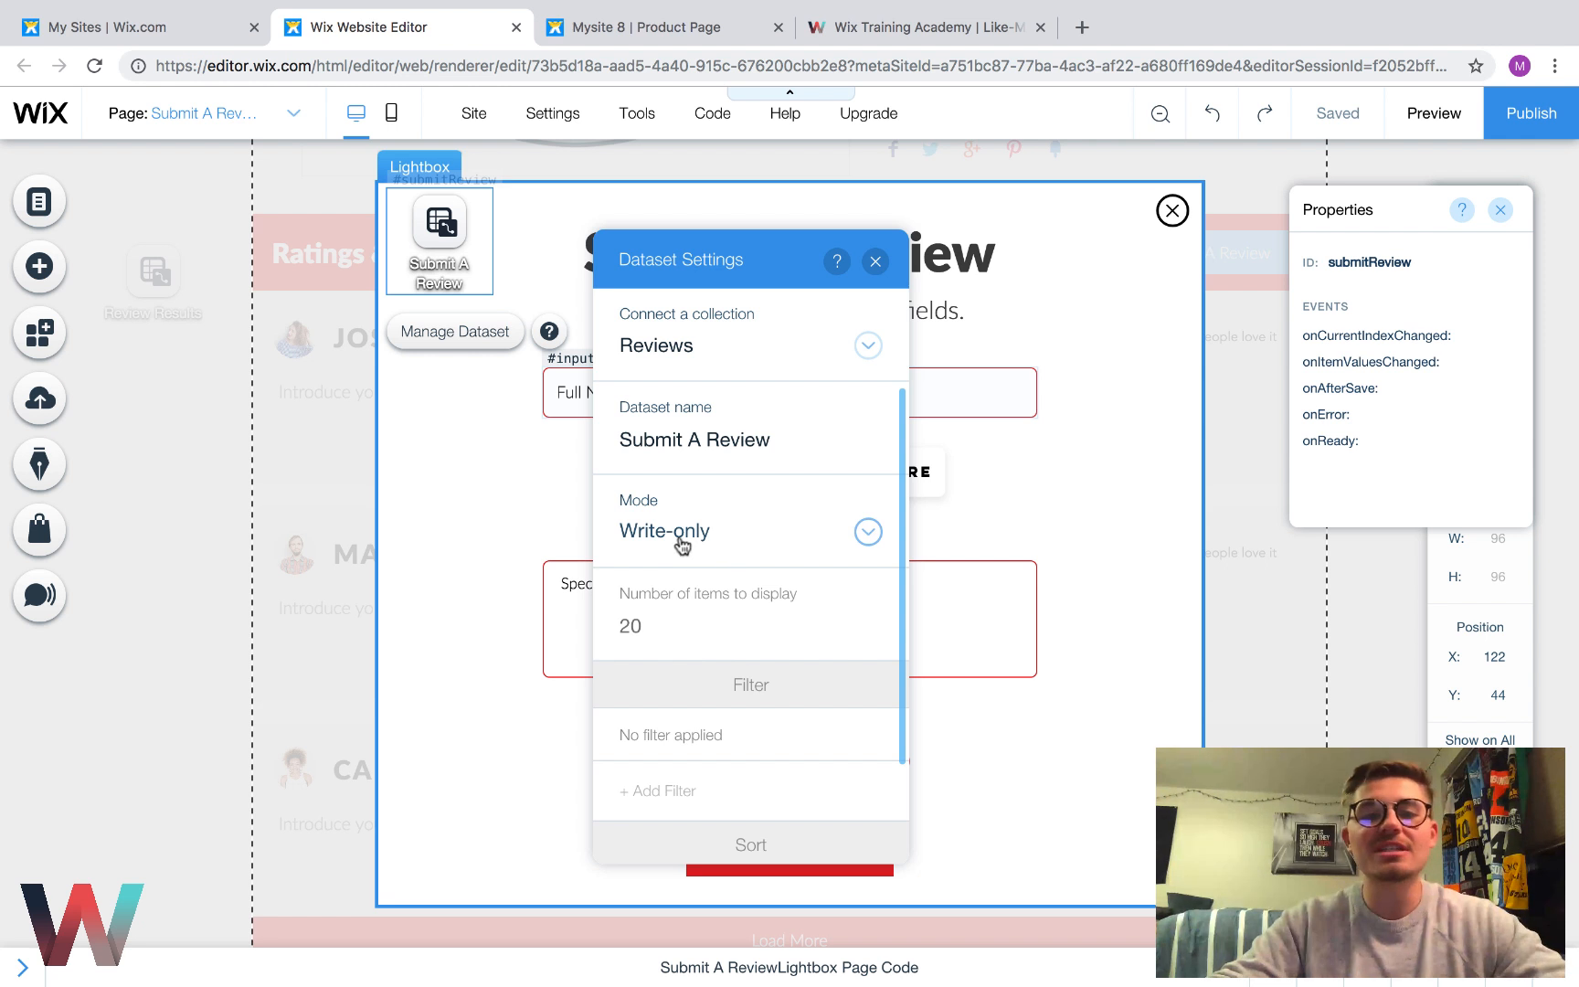
left_click(876, 263)
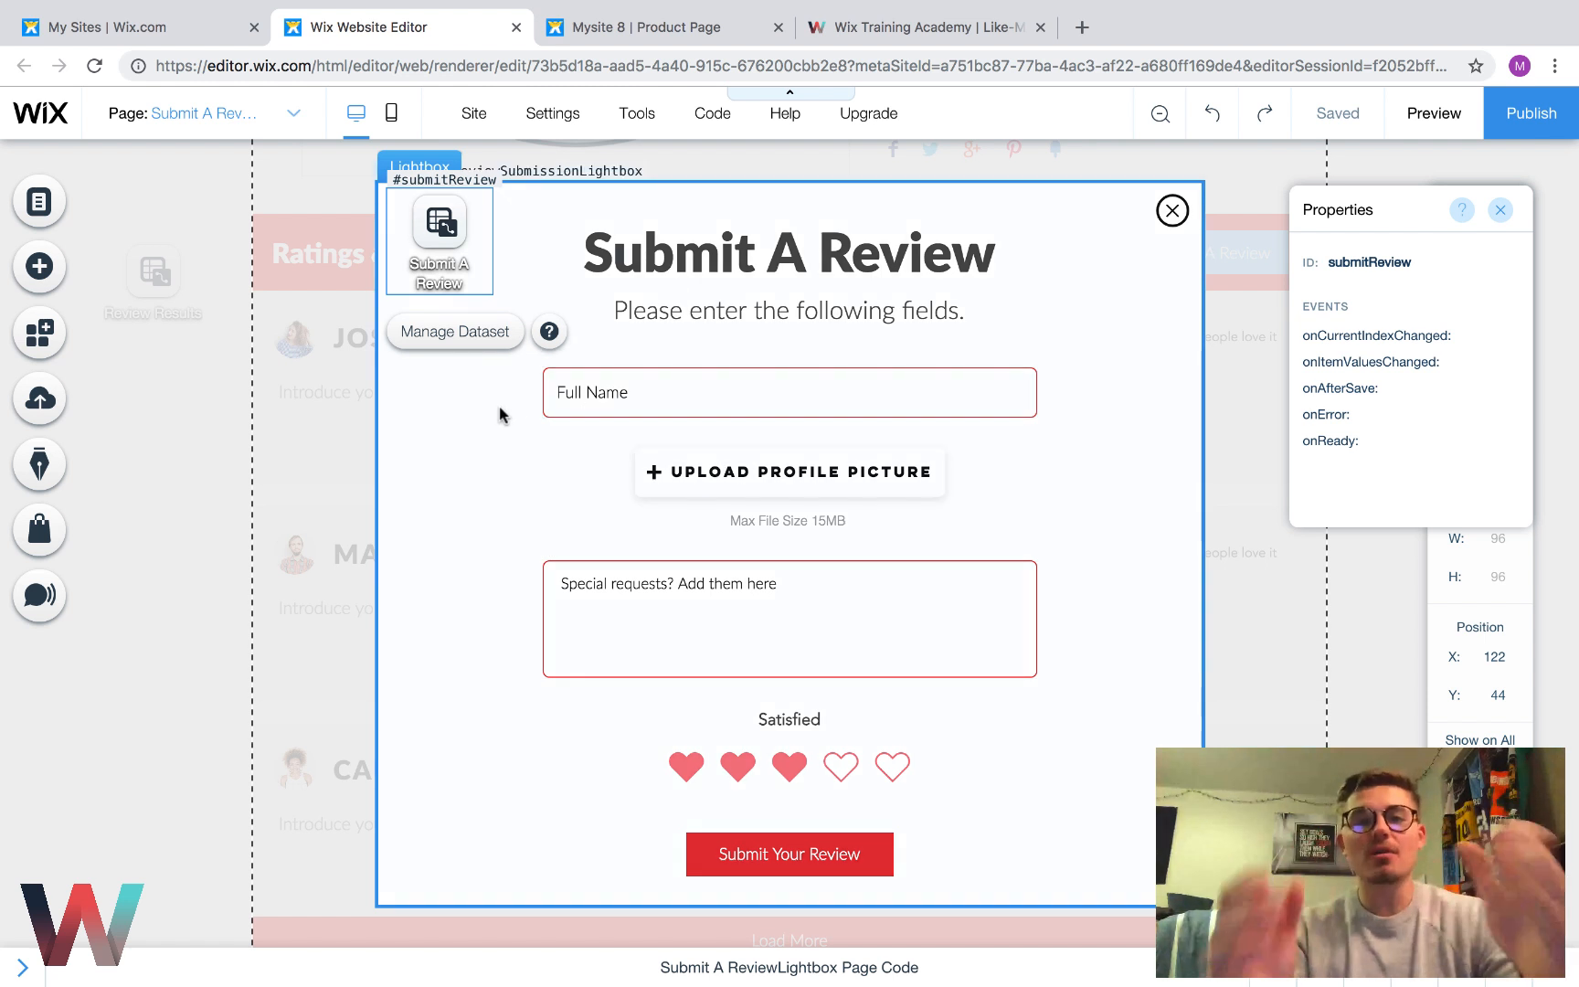
Look over the available user input elements, and examine the Full Name field's type and placeholder text settings
left_click(638, 406)
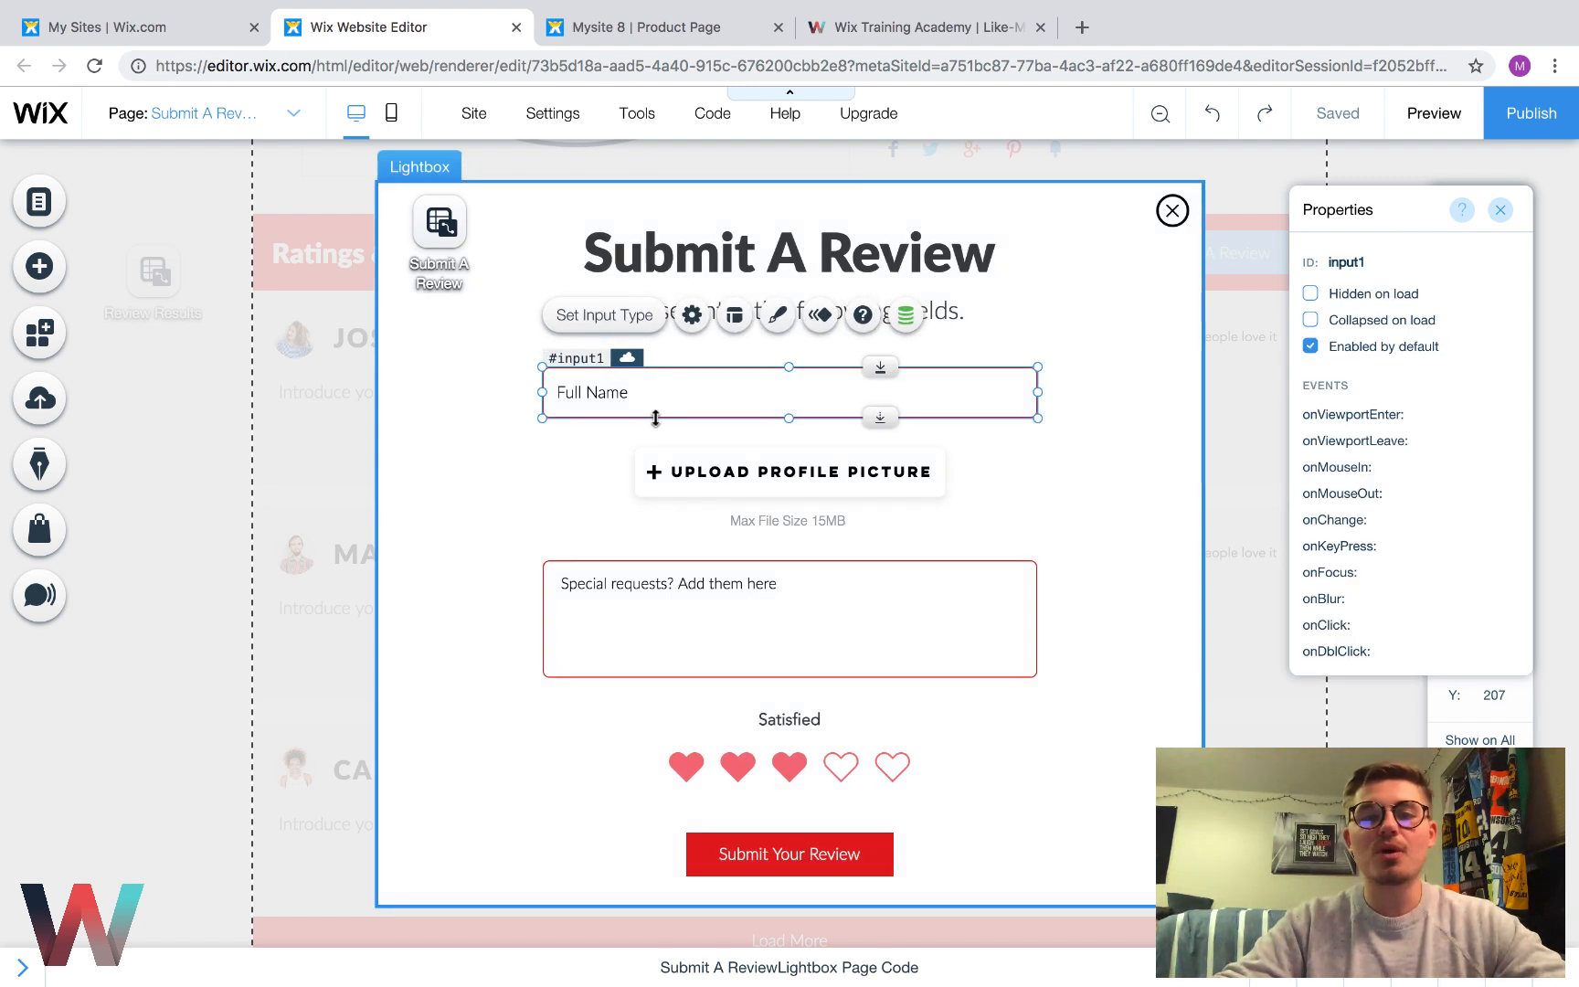
left_click(32, 275)
mouse_move(151, 756)
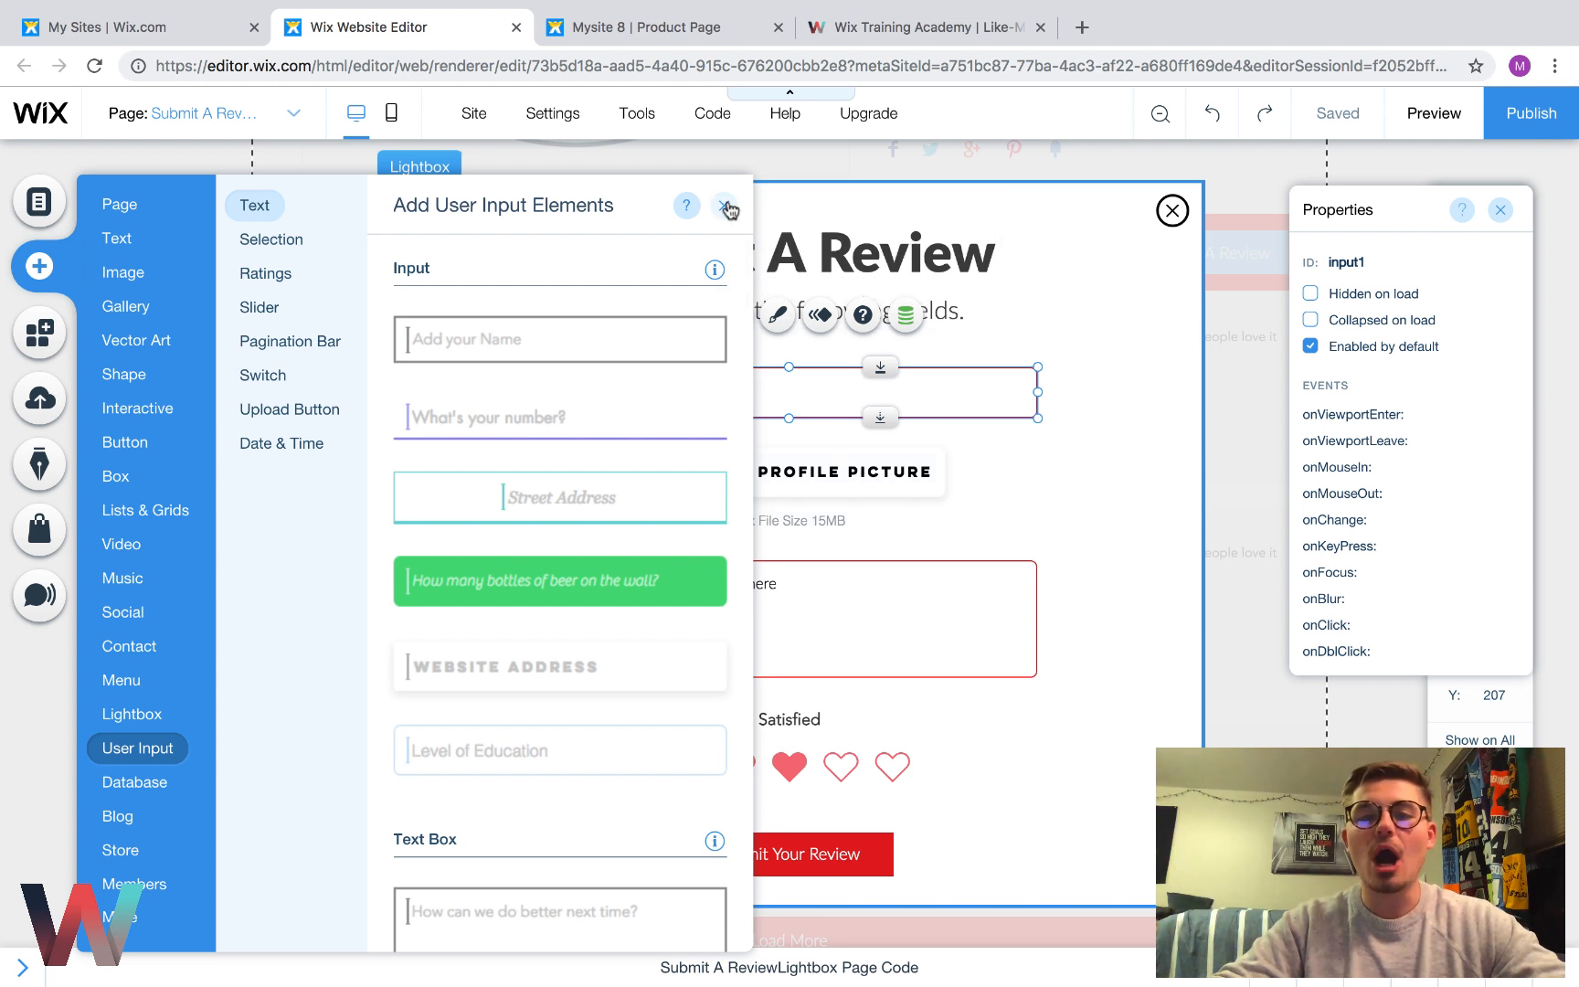
left_click(829, 498)
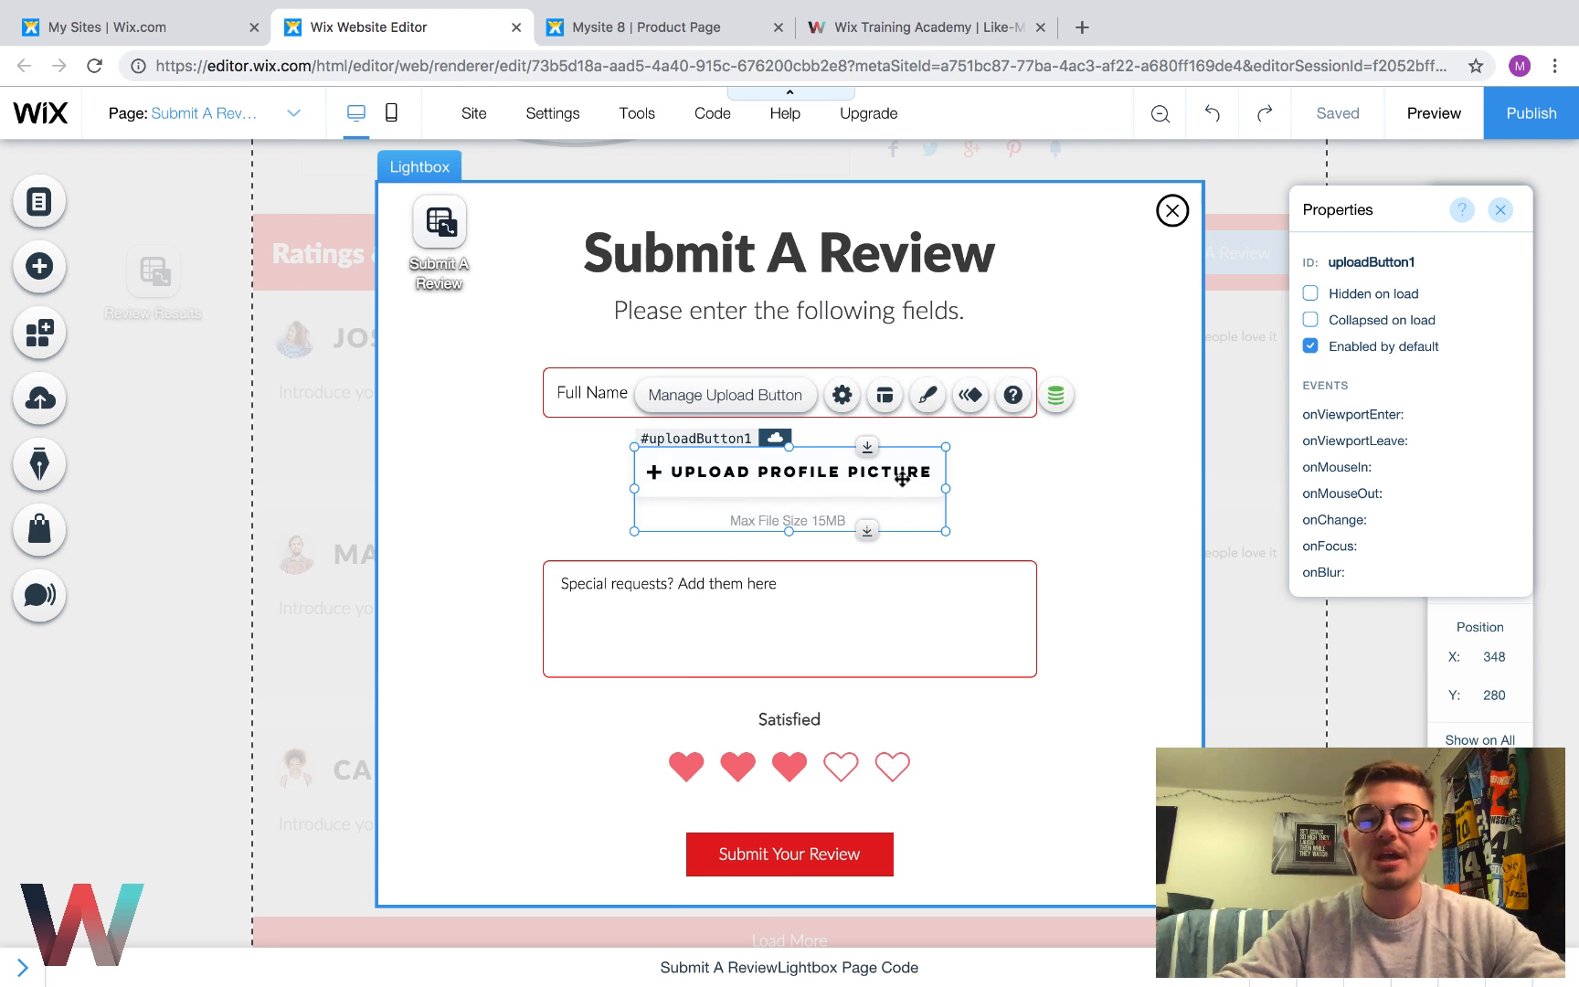
double_click(571, 394)
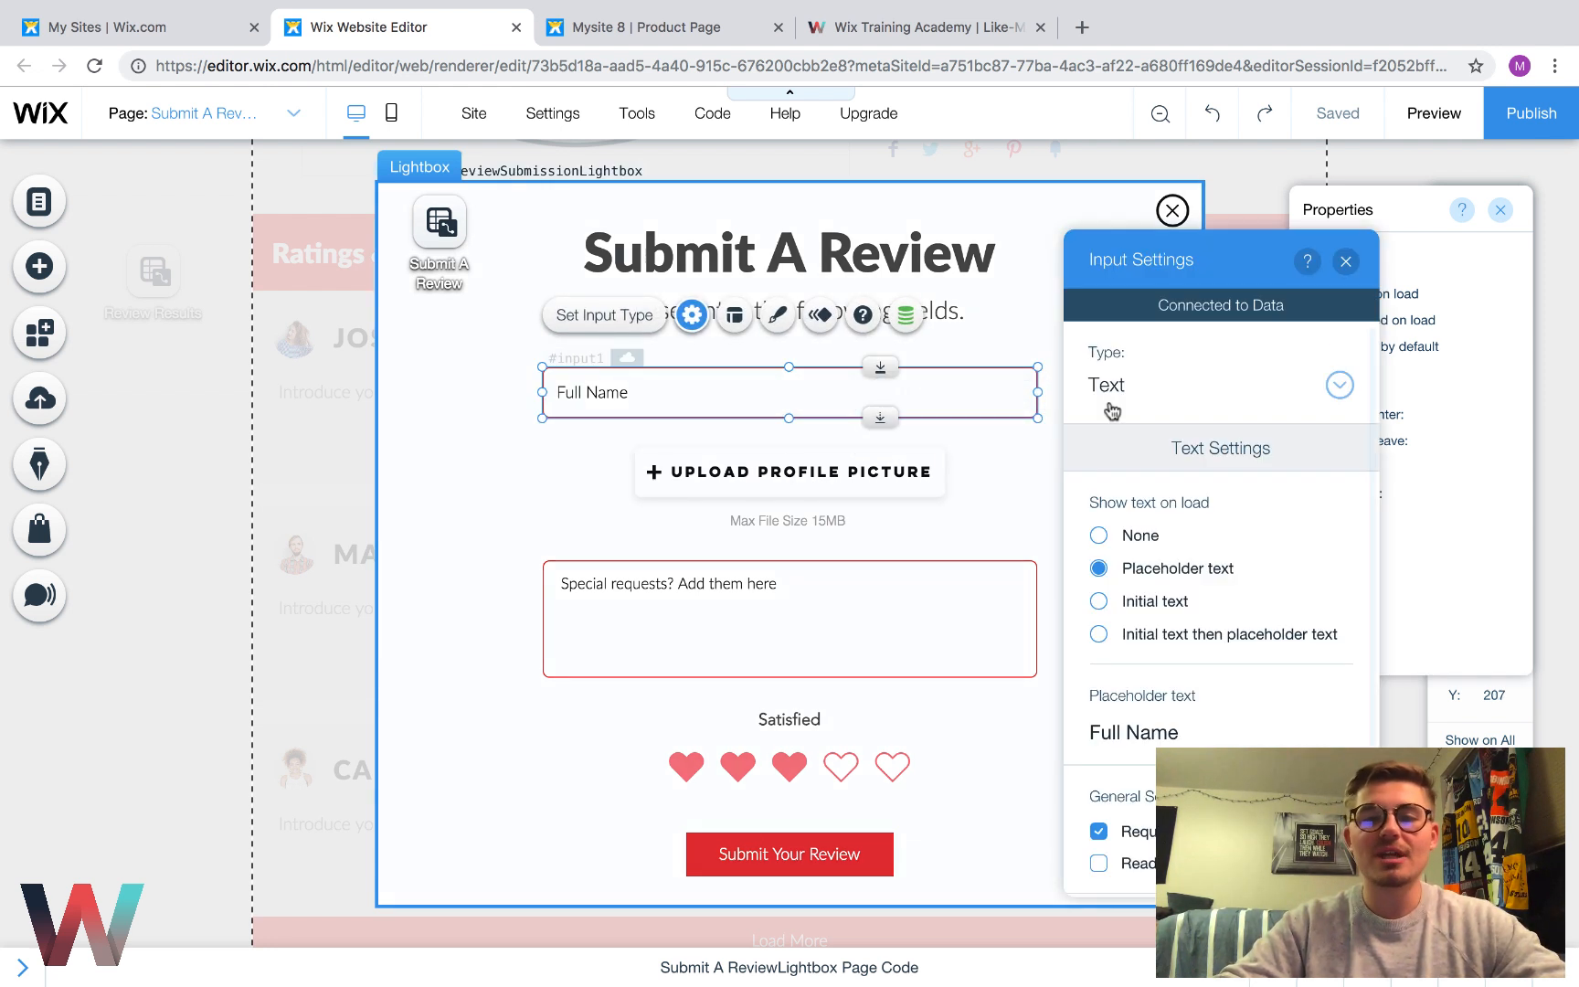
left_click(1175, 731)
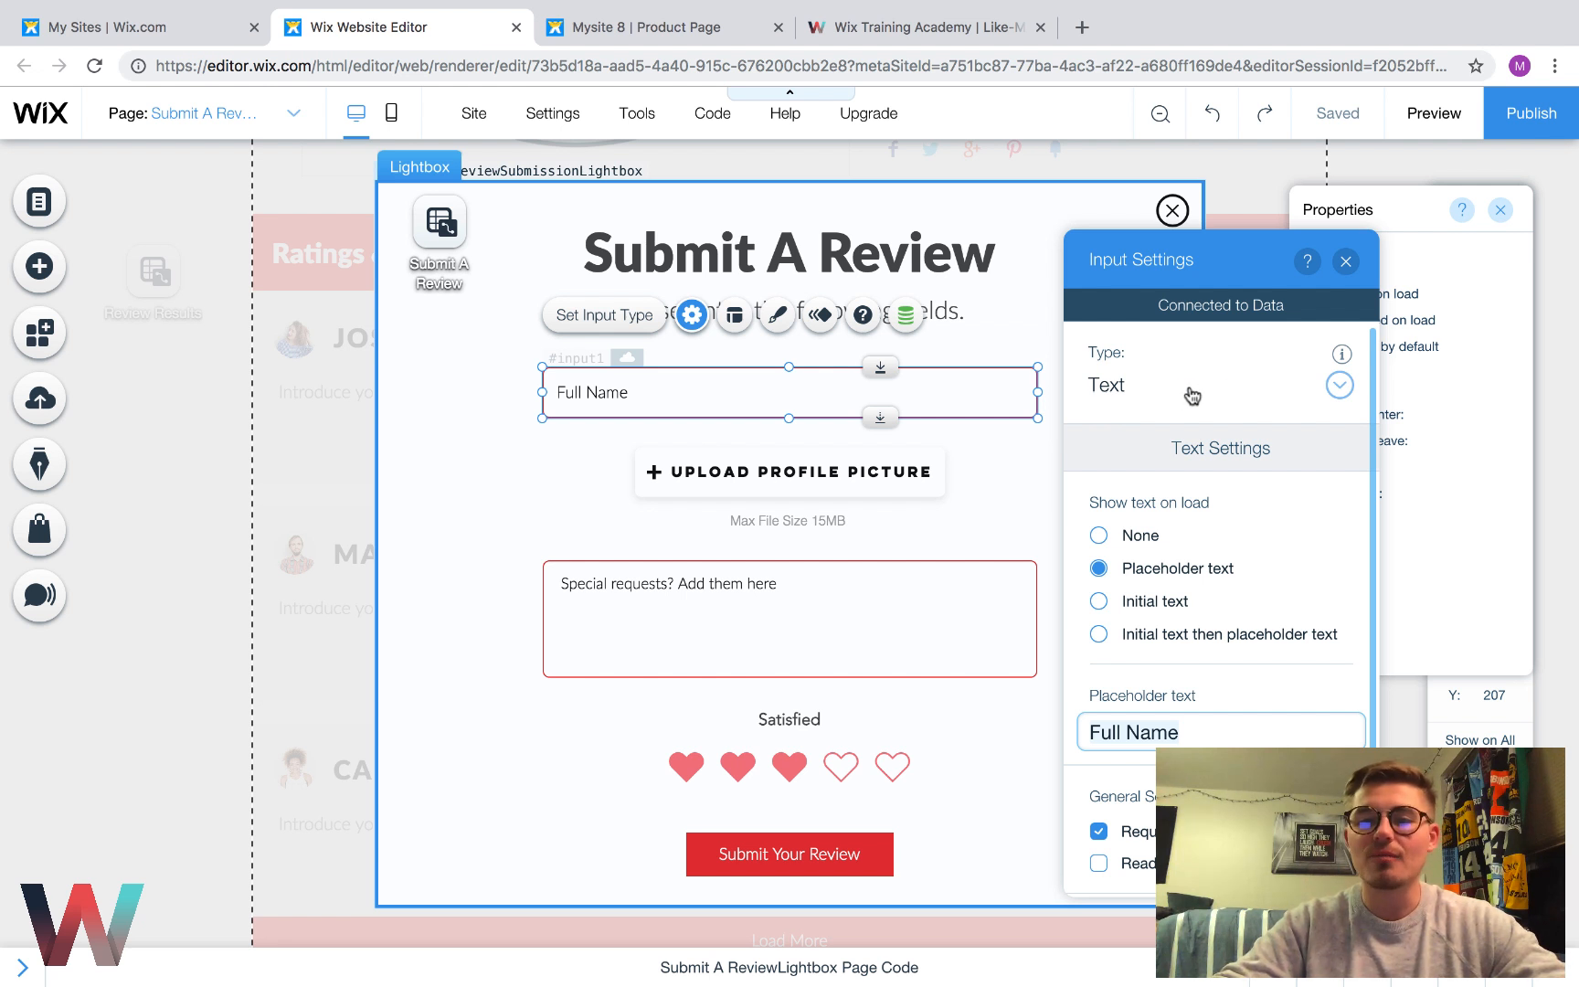
Look over the upload button designs available for building the profile picture field
left_click(793, 486)
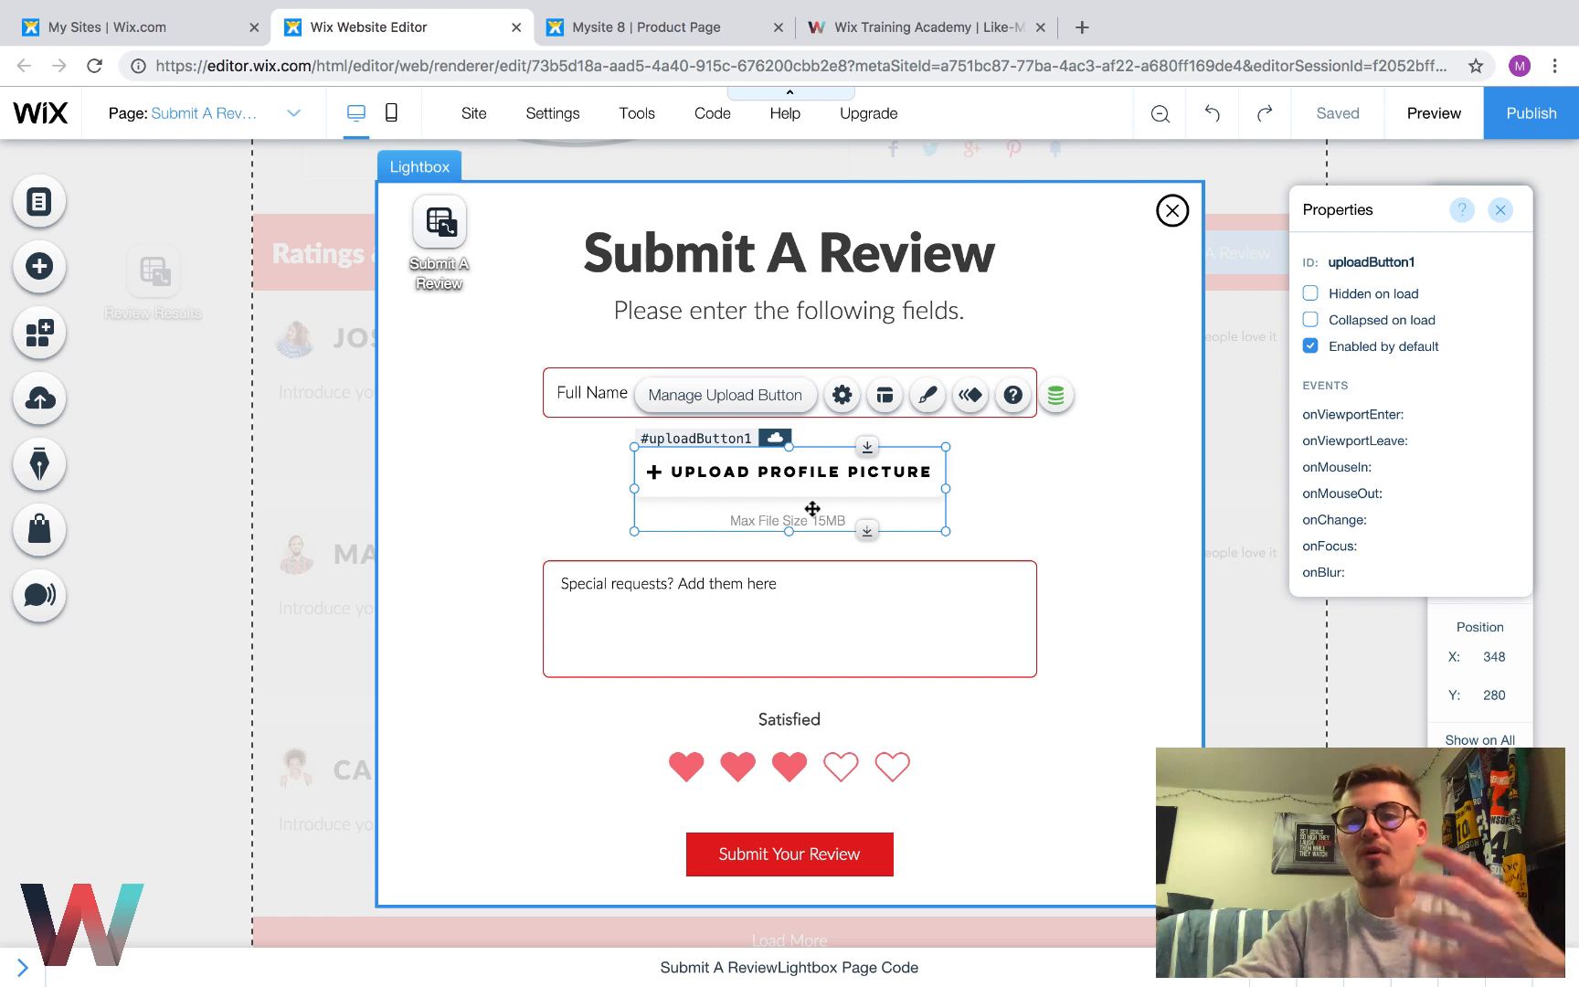
left_click(41, 268)
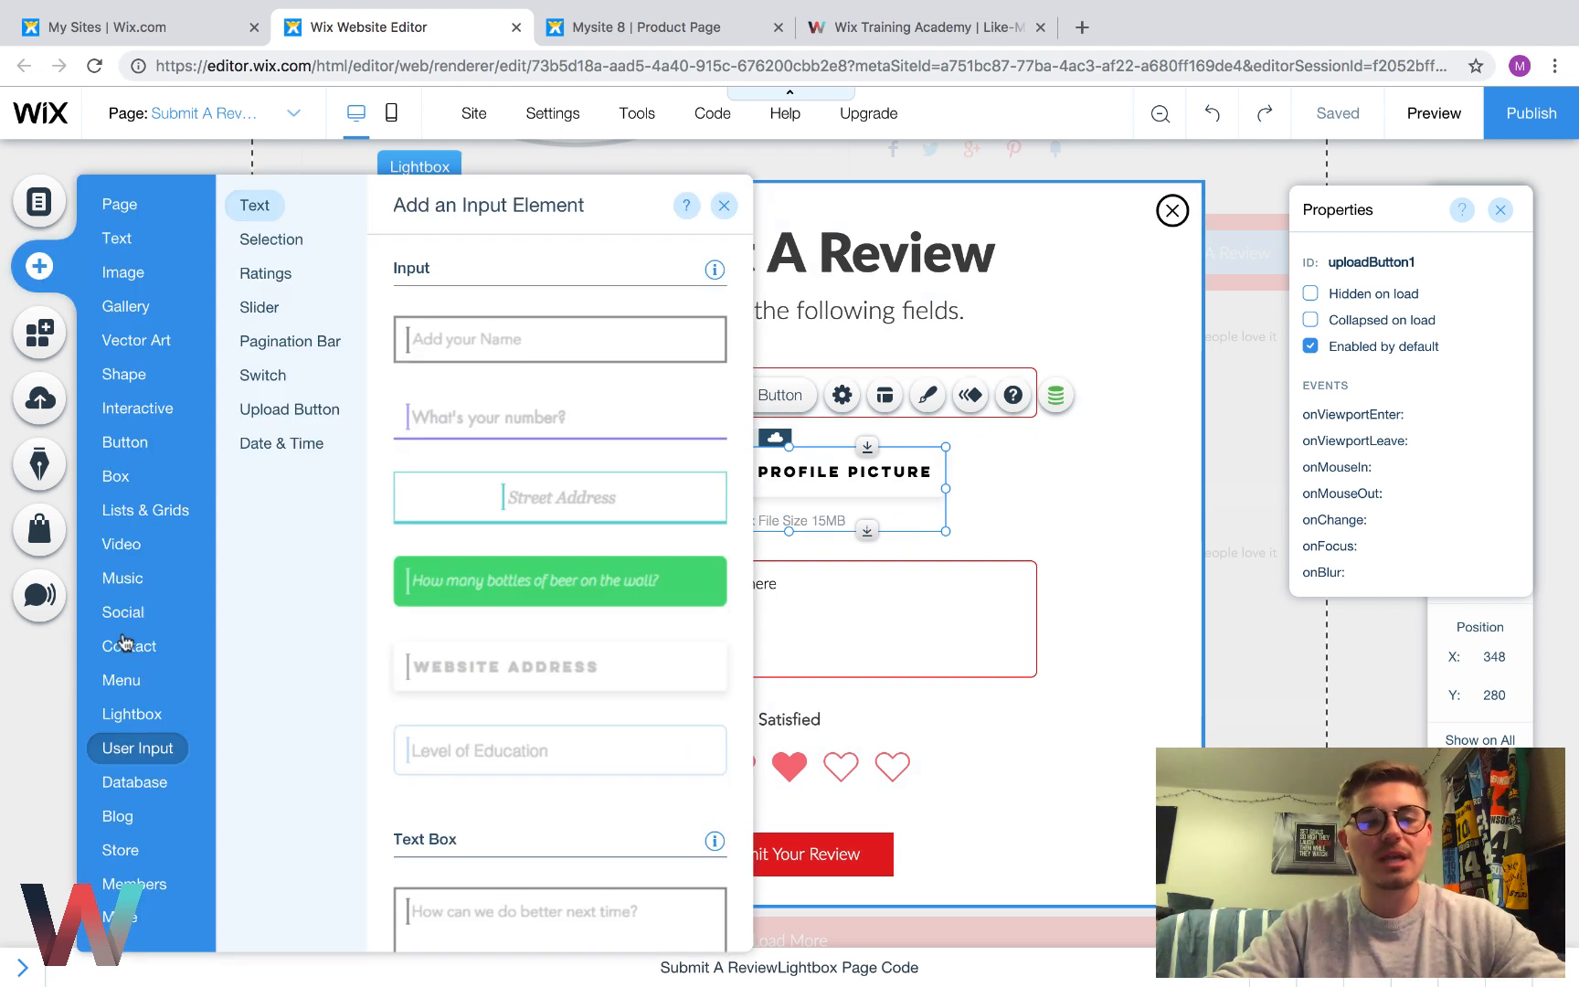
left_click(302, 246)
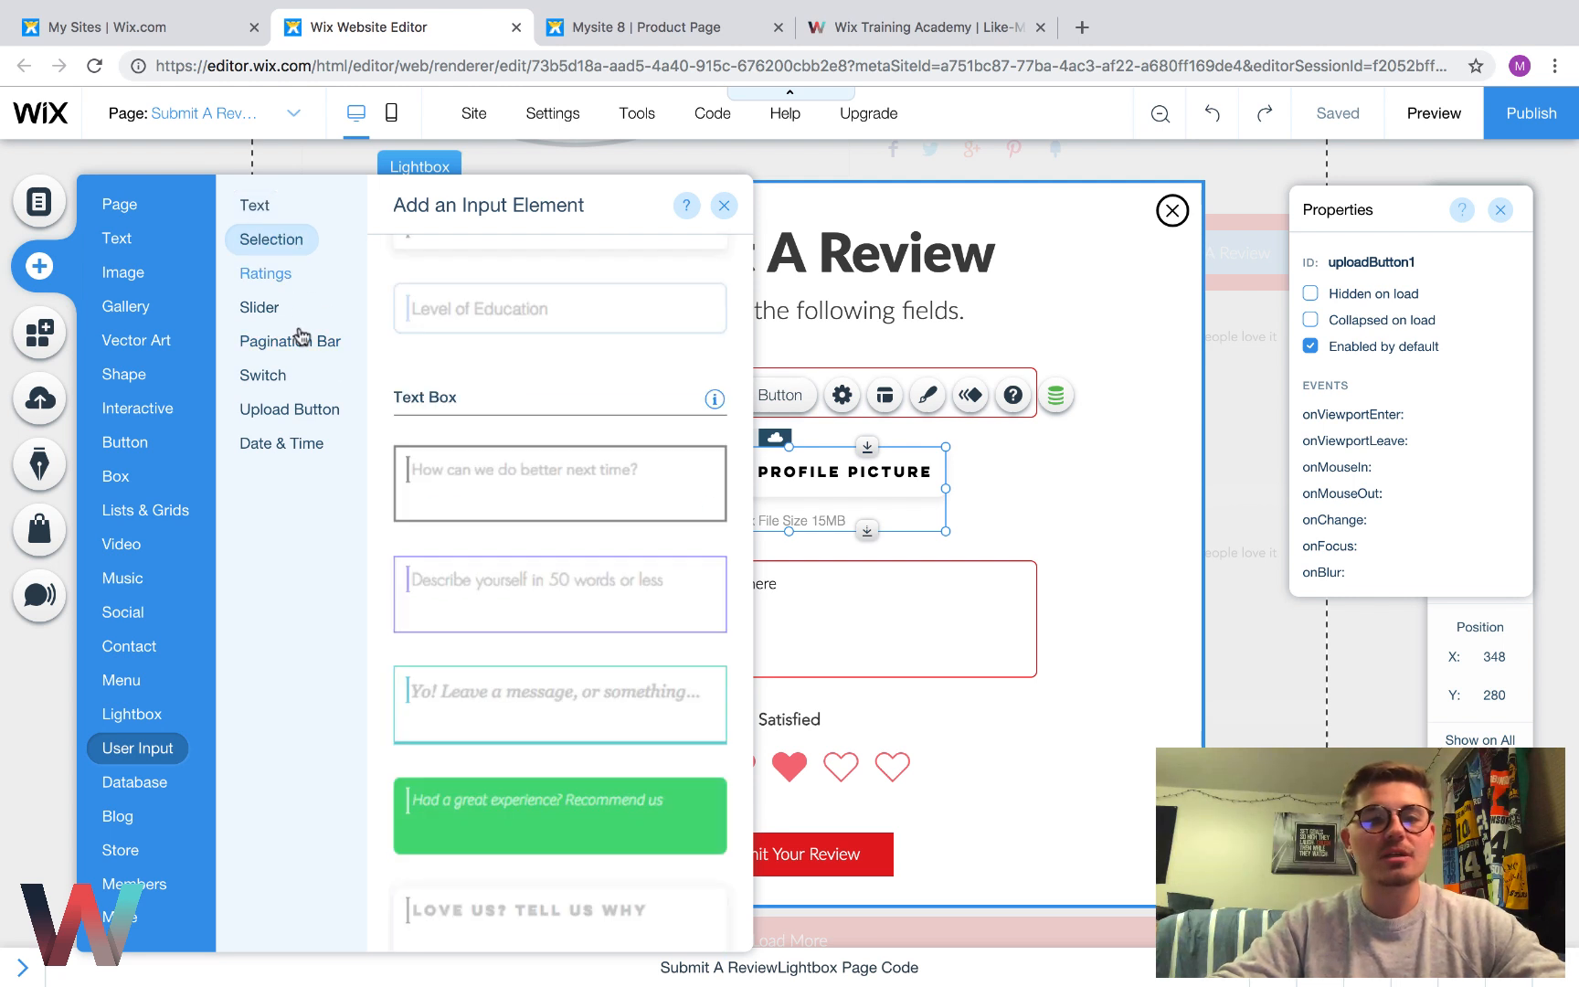
left_click(298, 414)
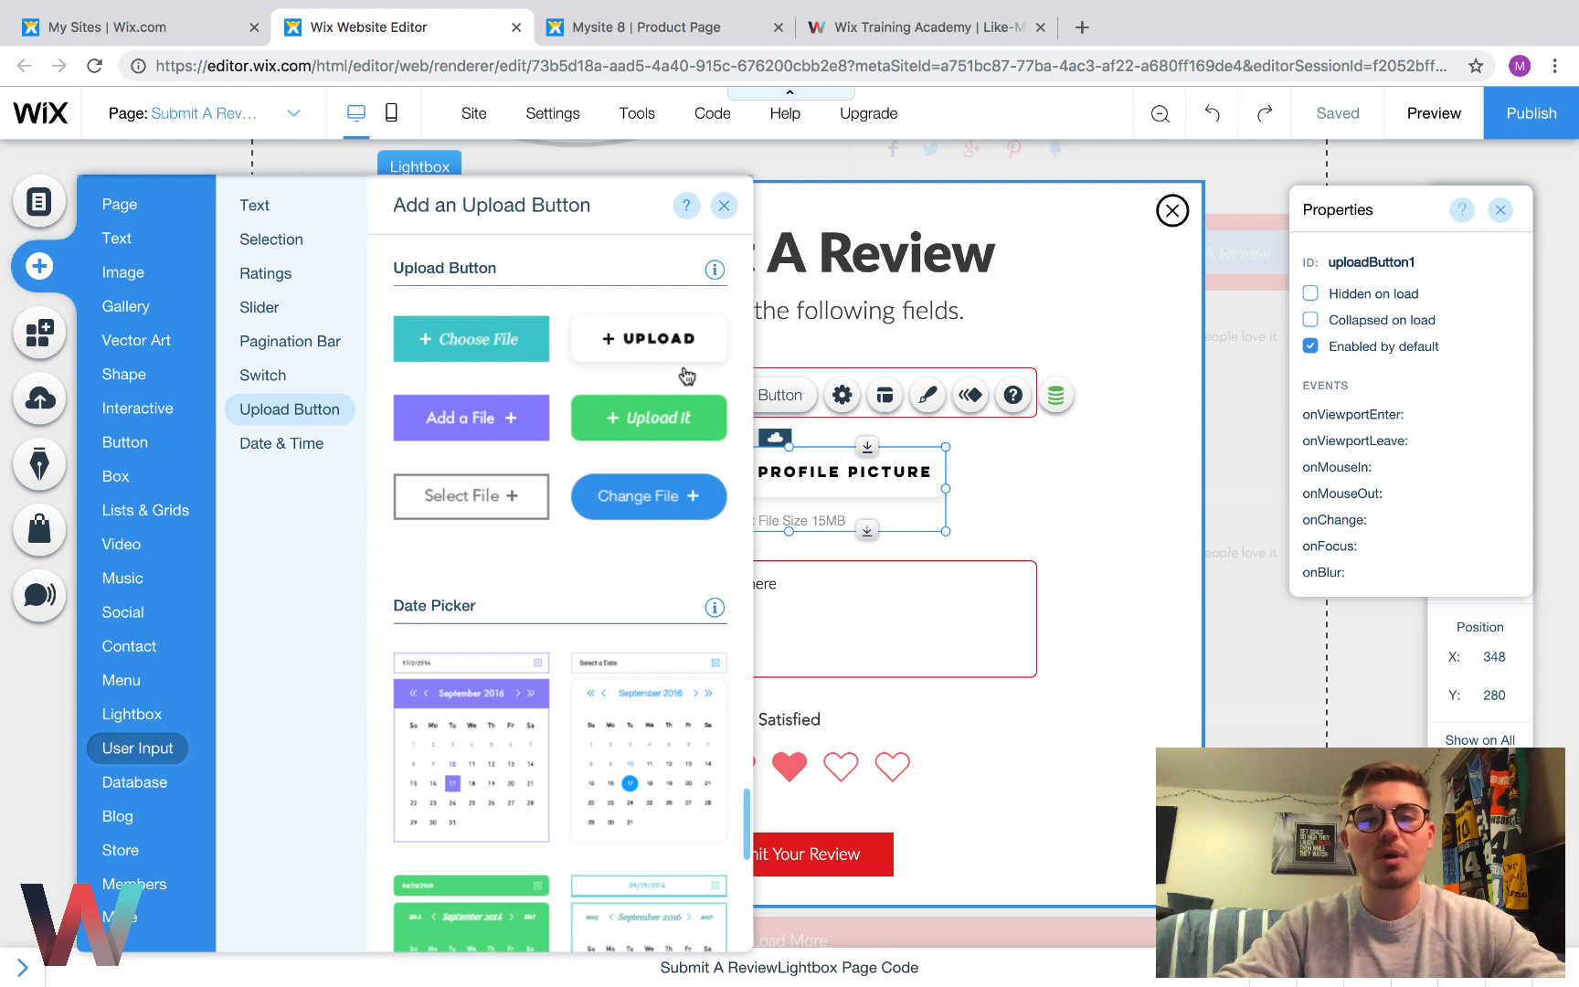
left_click(723, 205)
Examine the Upload Profile Picture button's supported file type, button text, placeholder text and required-field settings
double_click(757, 475)
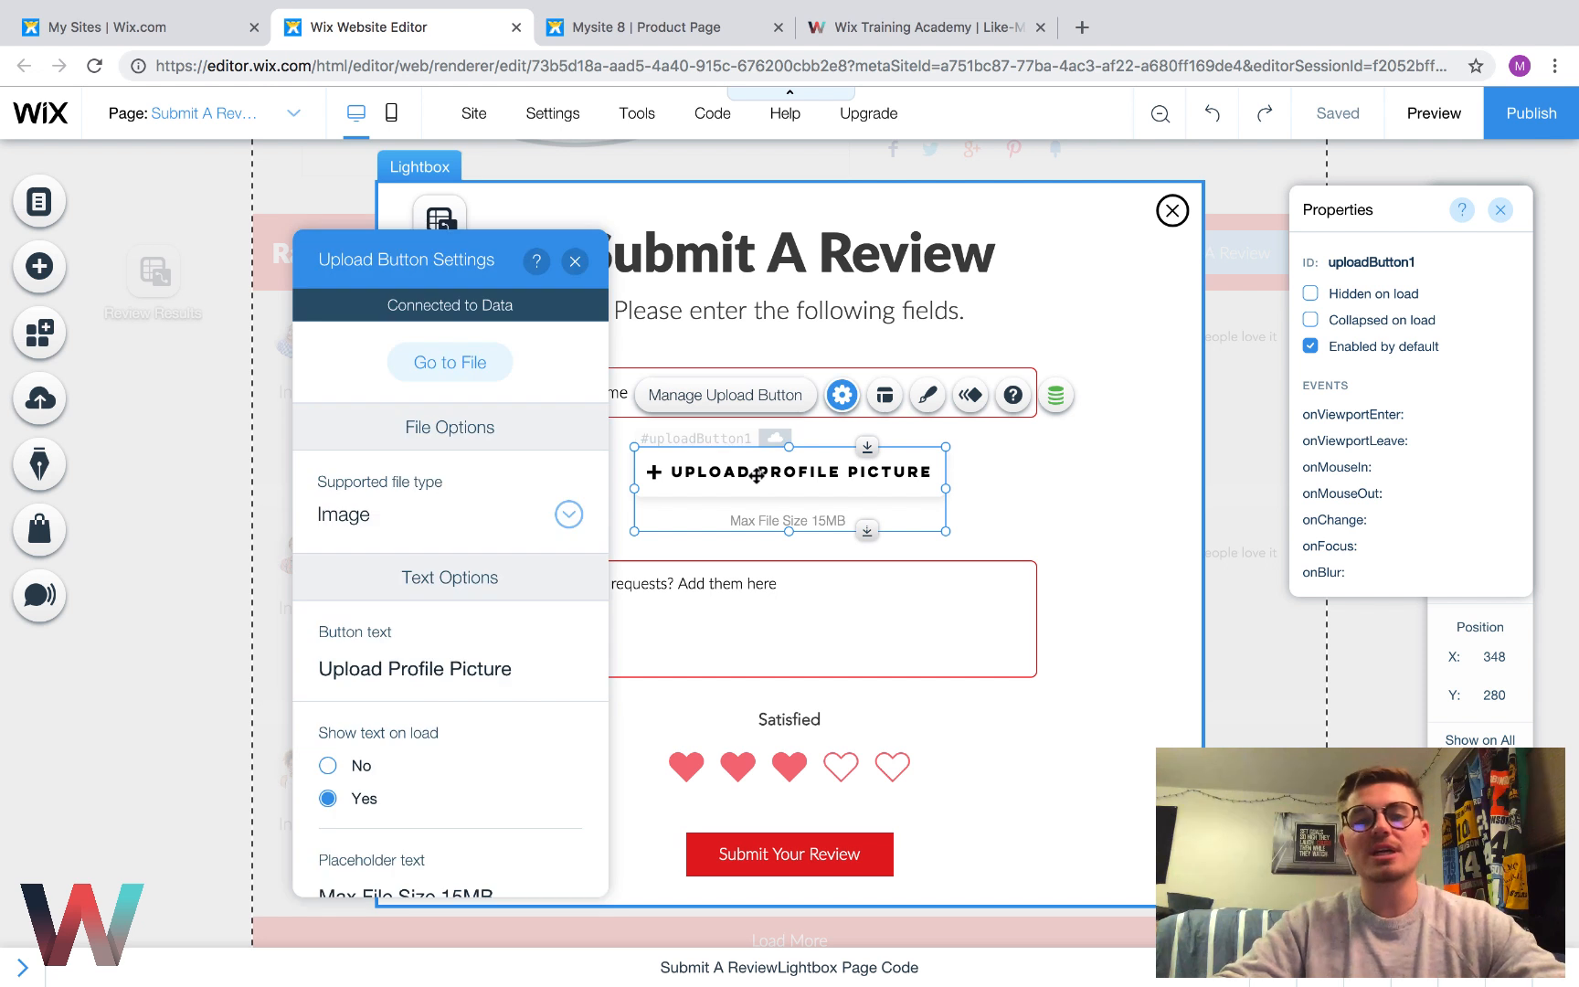
left_click(472, 666)
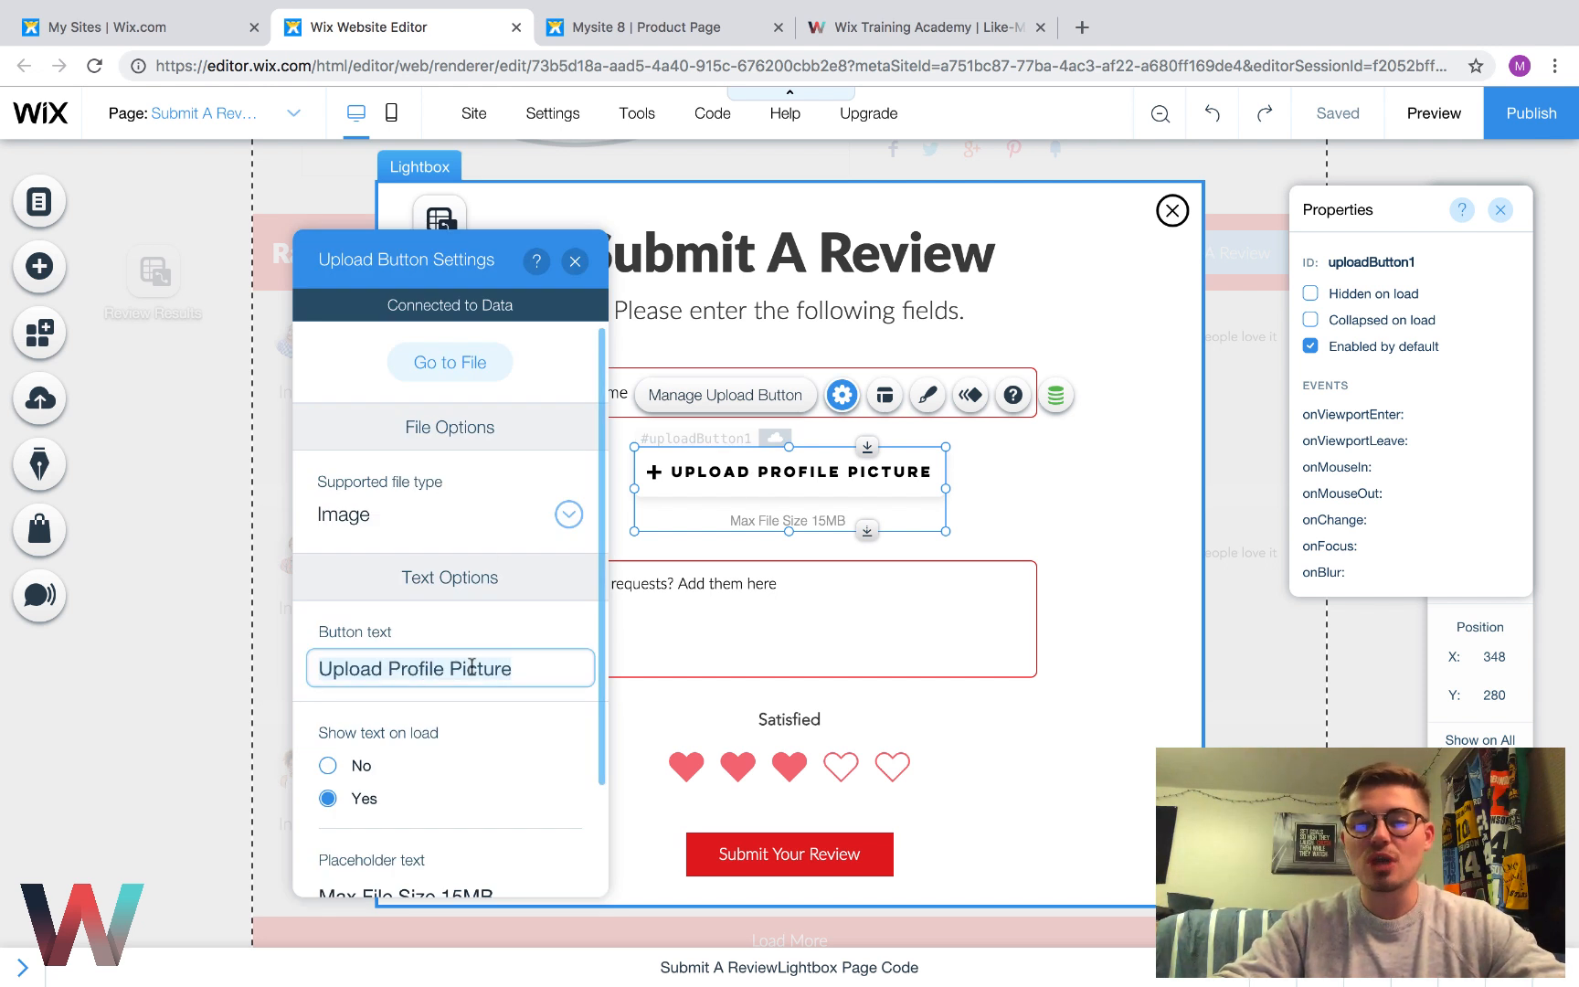
left_click(551, 668)
scroll(437, 761, "down", 1)
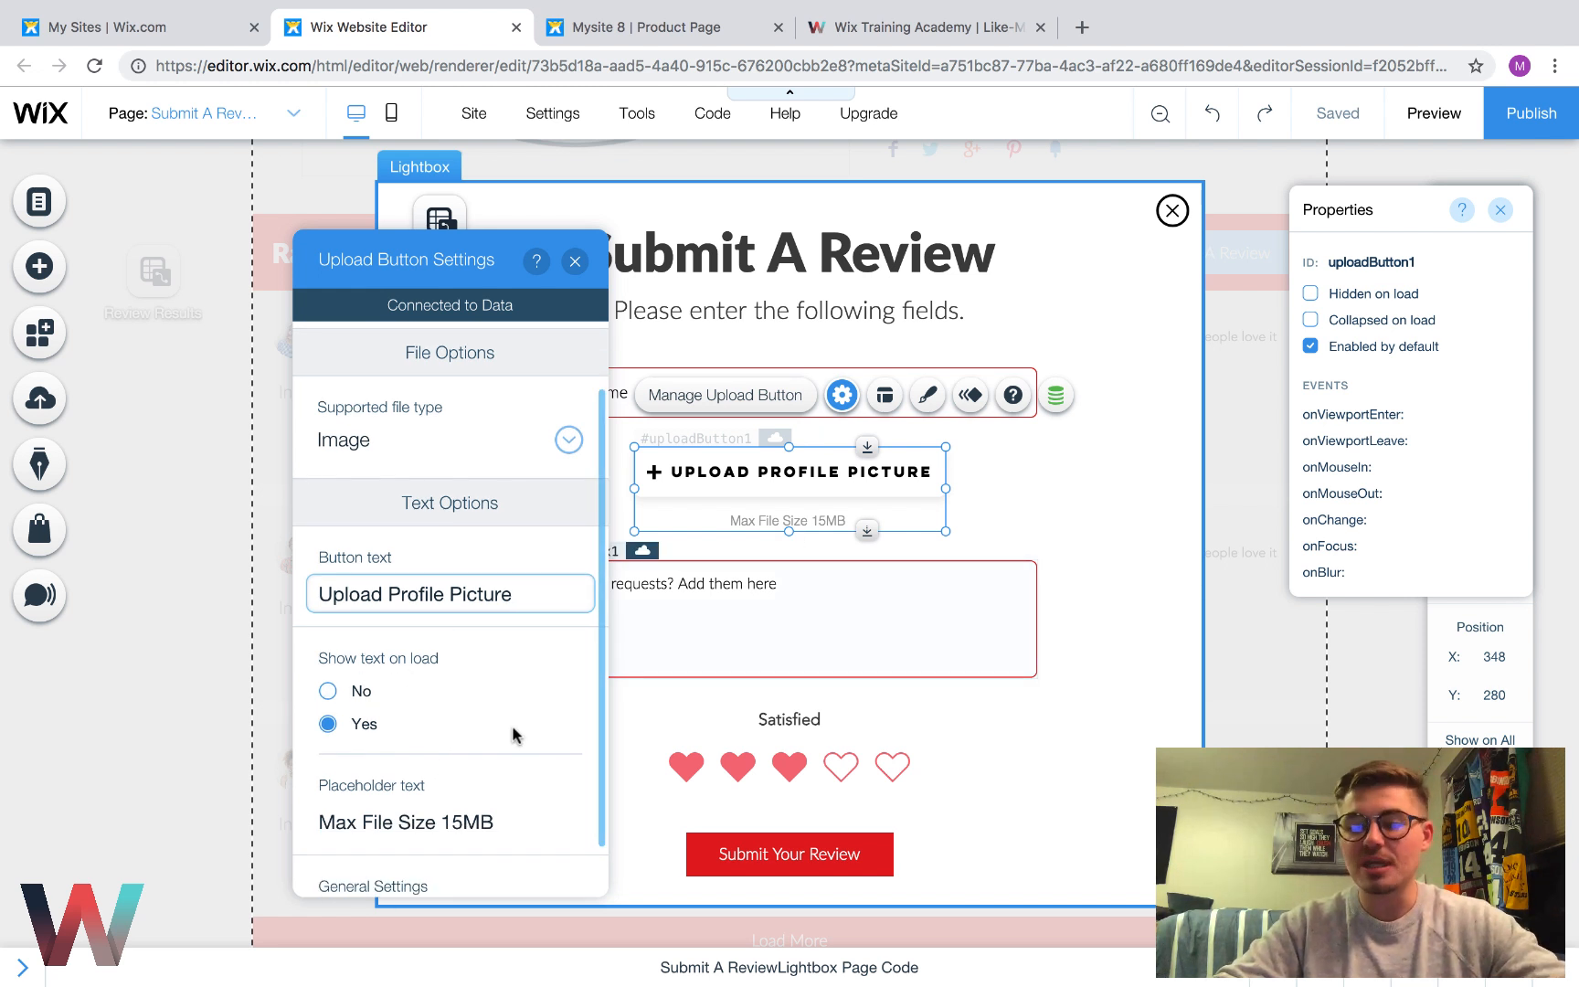
scroll(512, 724, "down", 1)
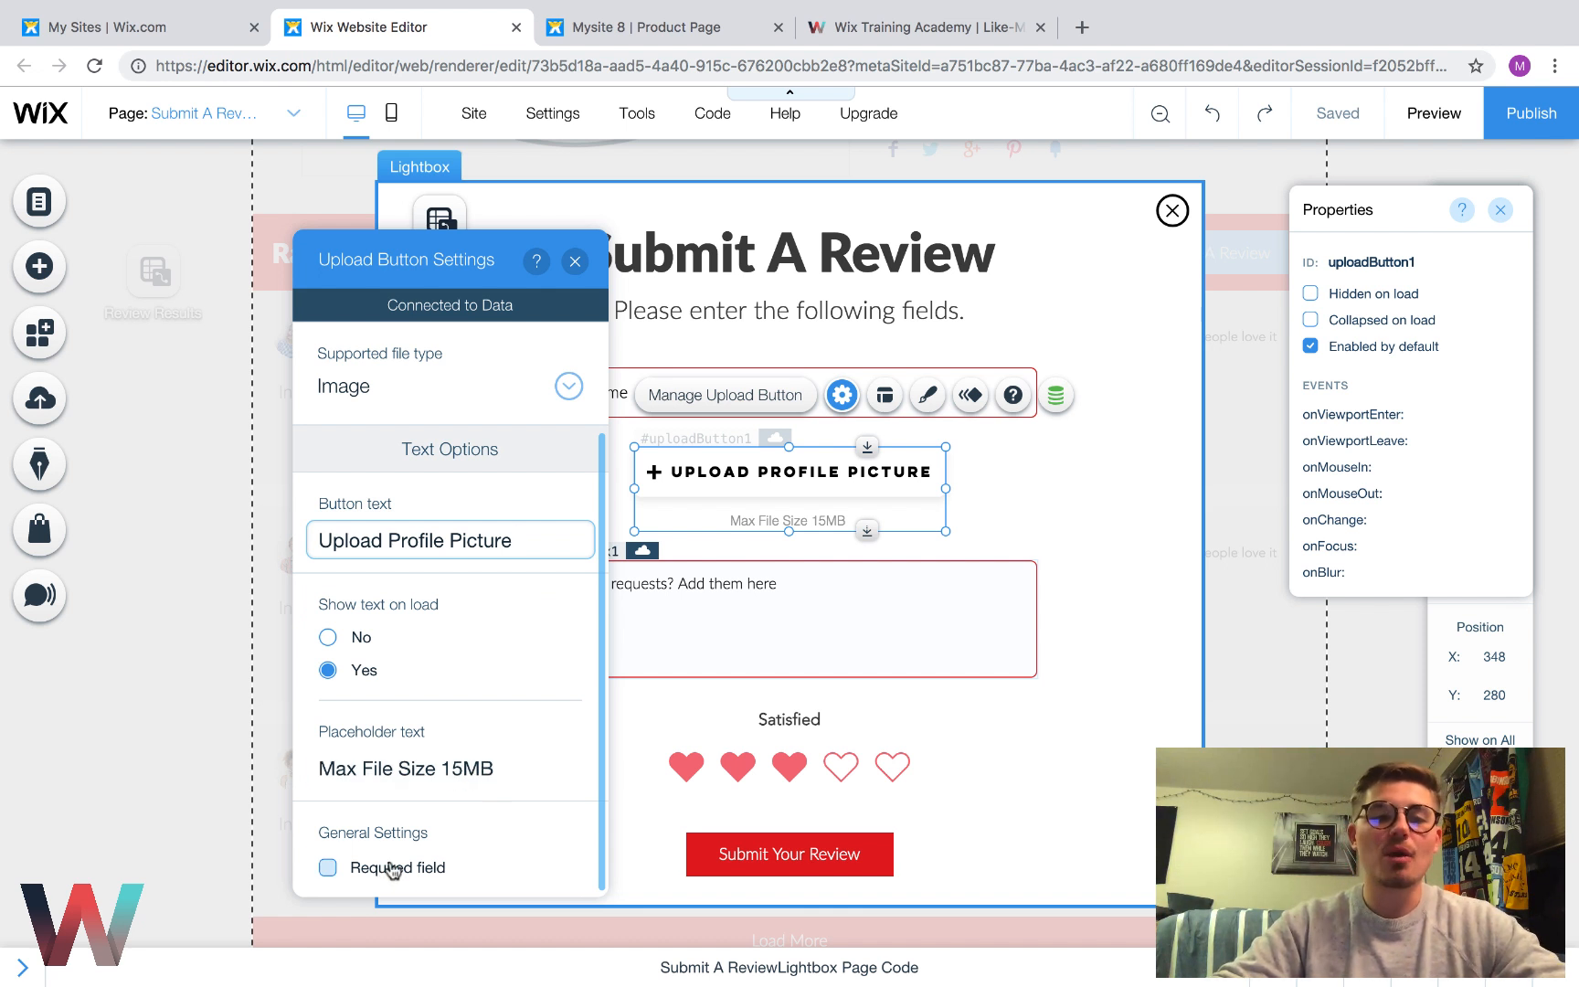
scroll(471, 614, "up", 2)
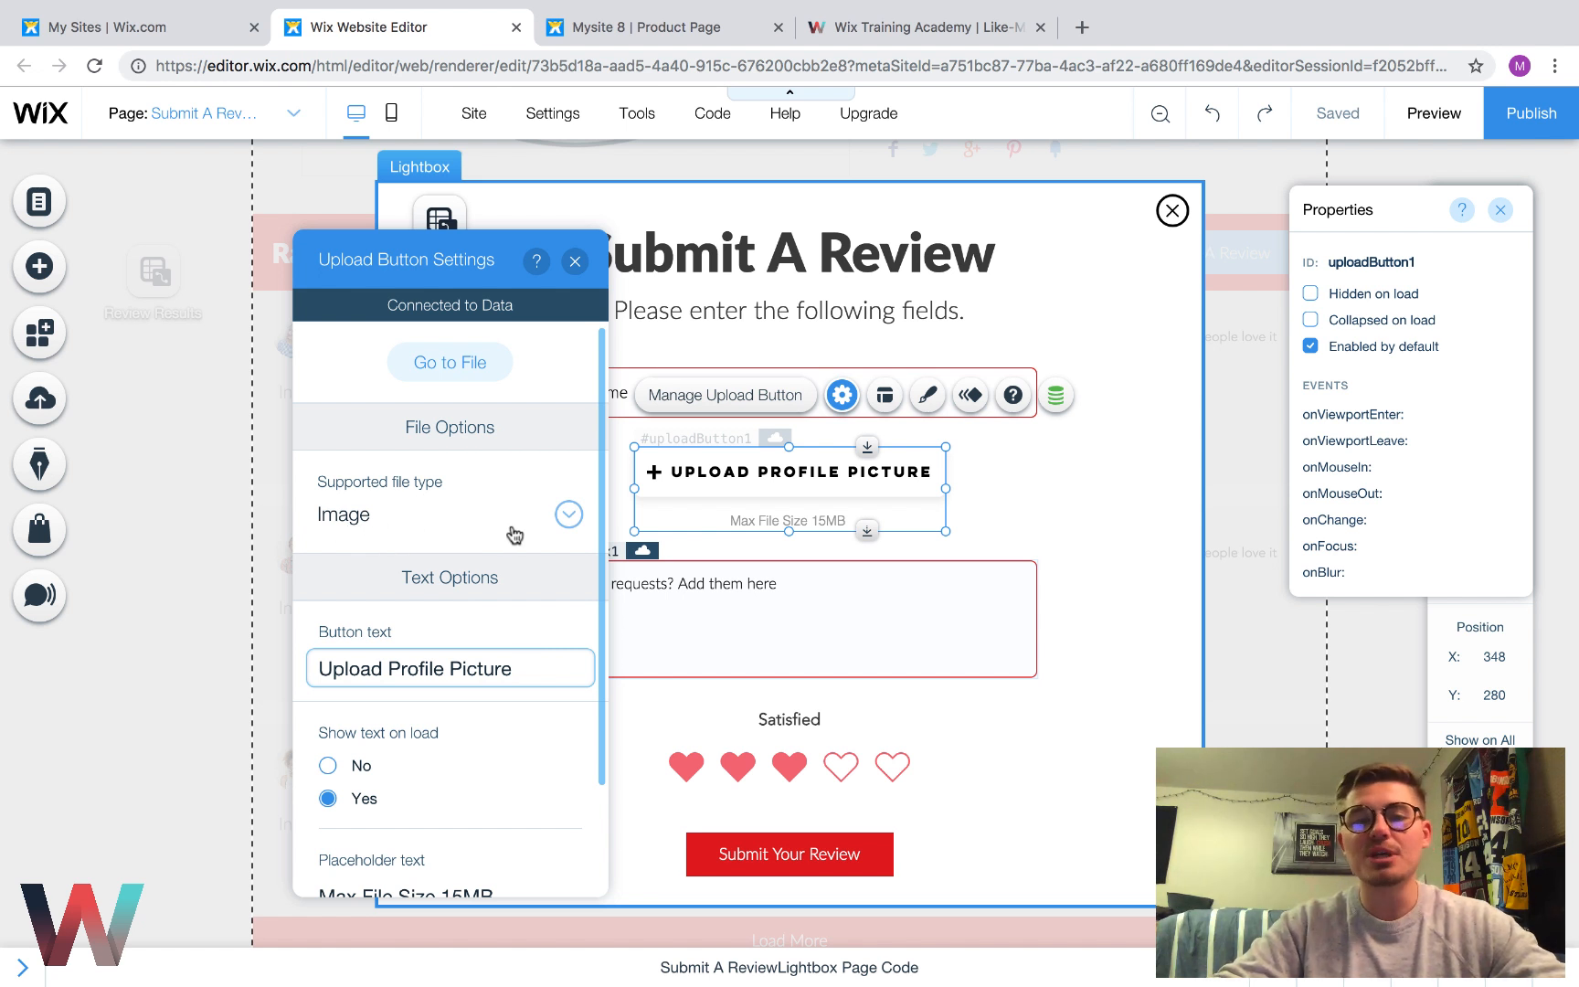
left_click(575, 262)
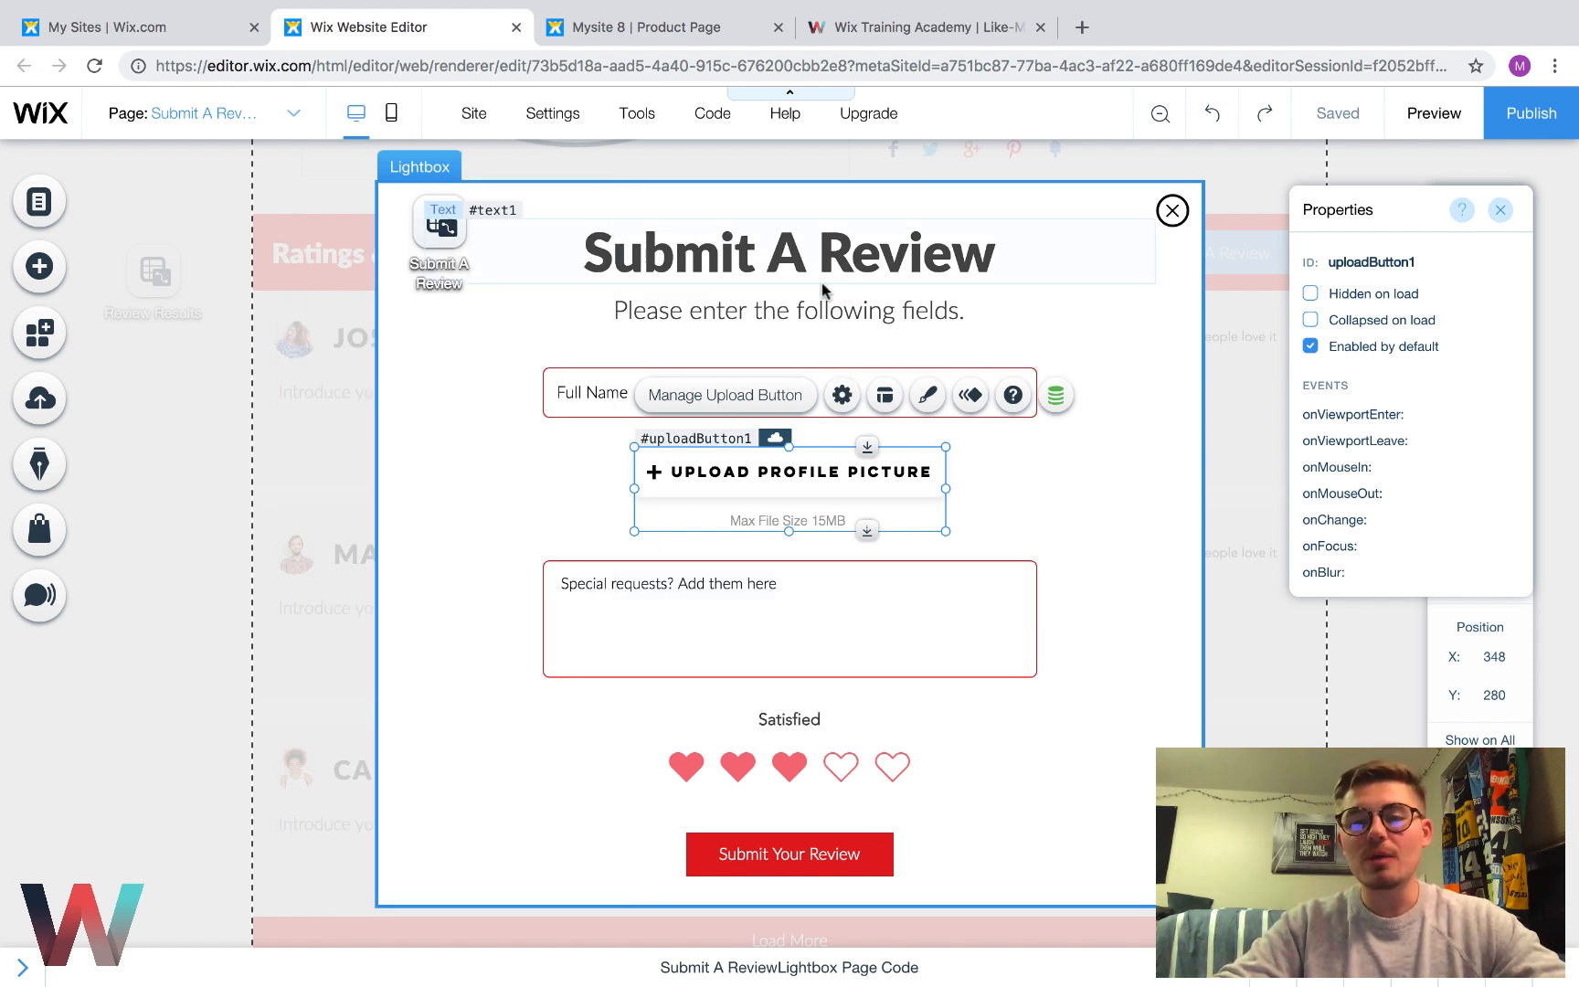
Select the lightbox's review text box and look over the text box designs available among the user input elements
left_click(799, 610)
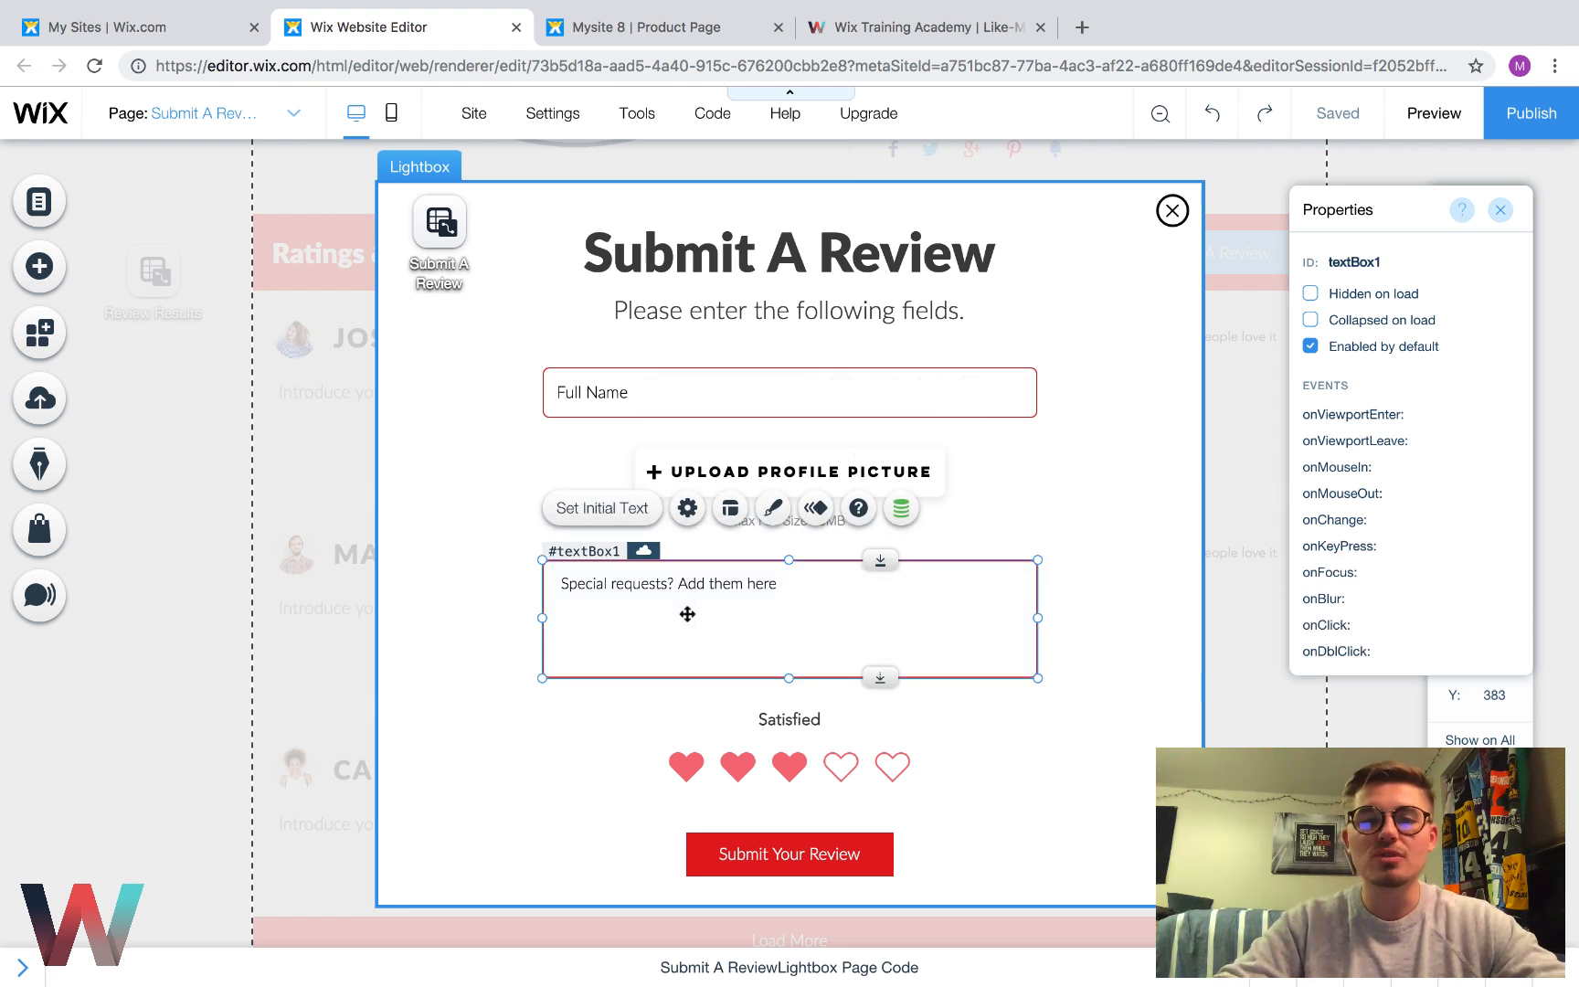
left_click(39, 267)
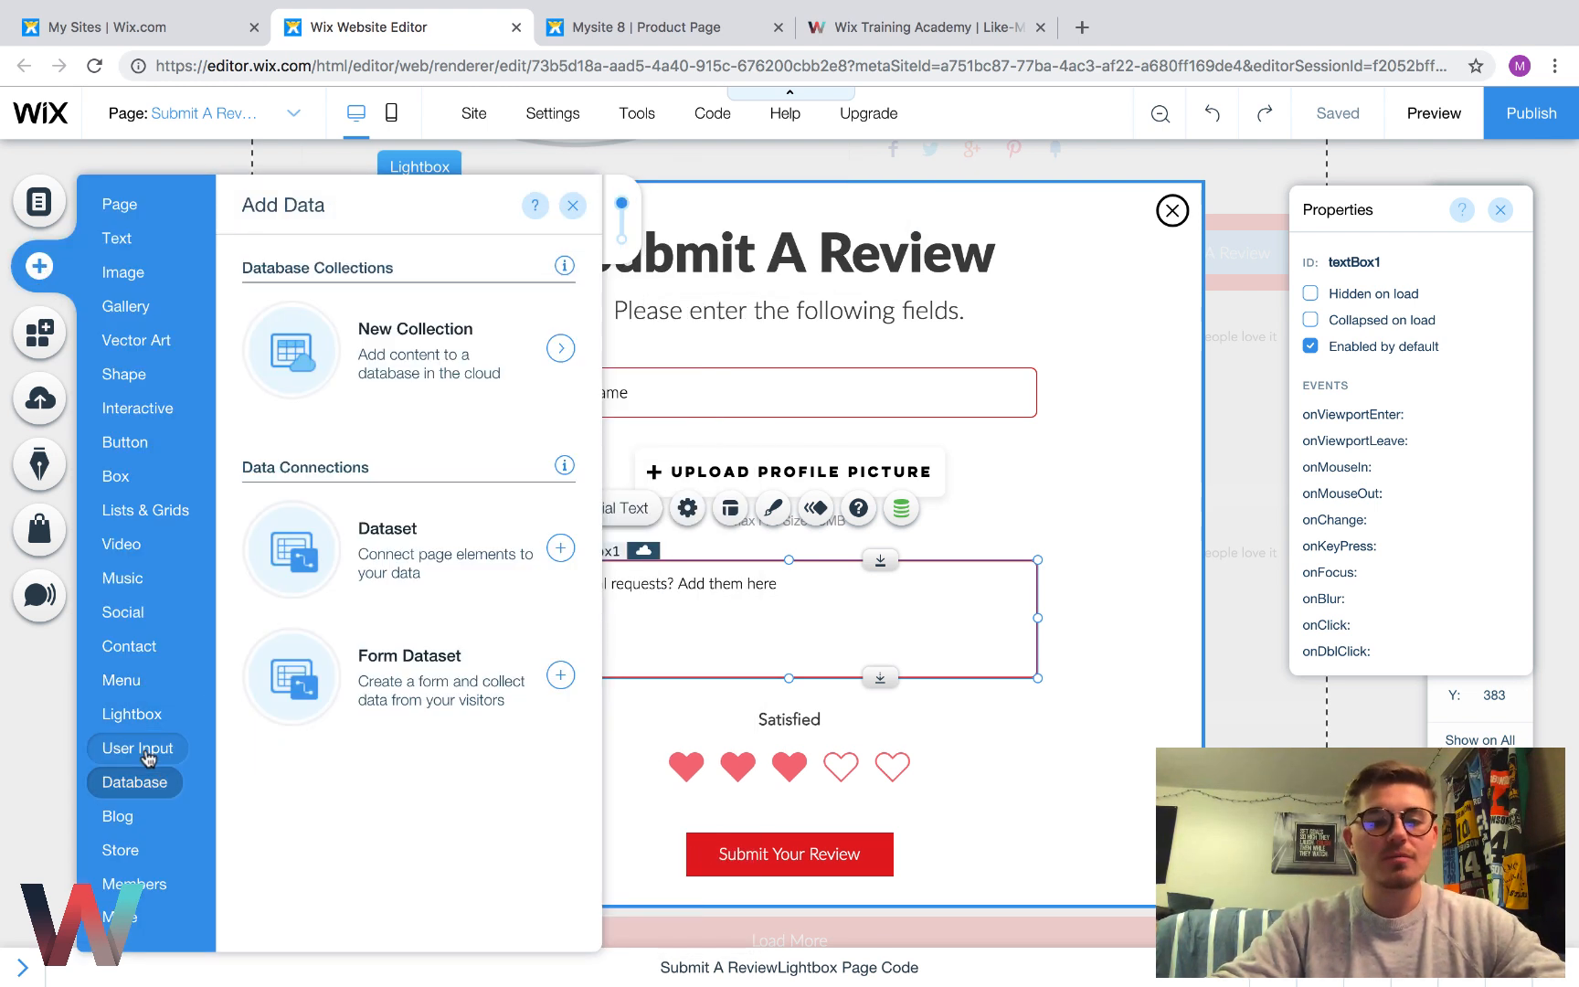
left_click(265, 205)
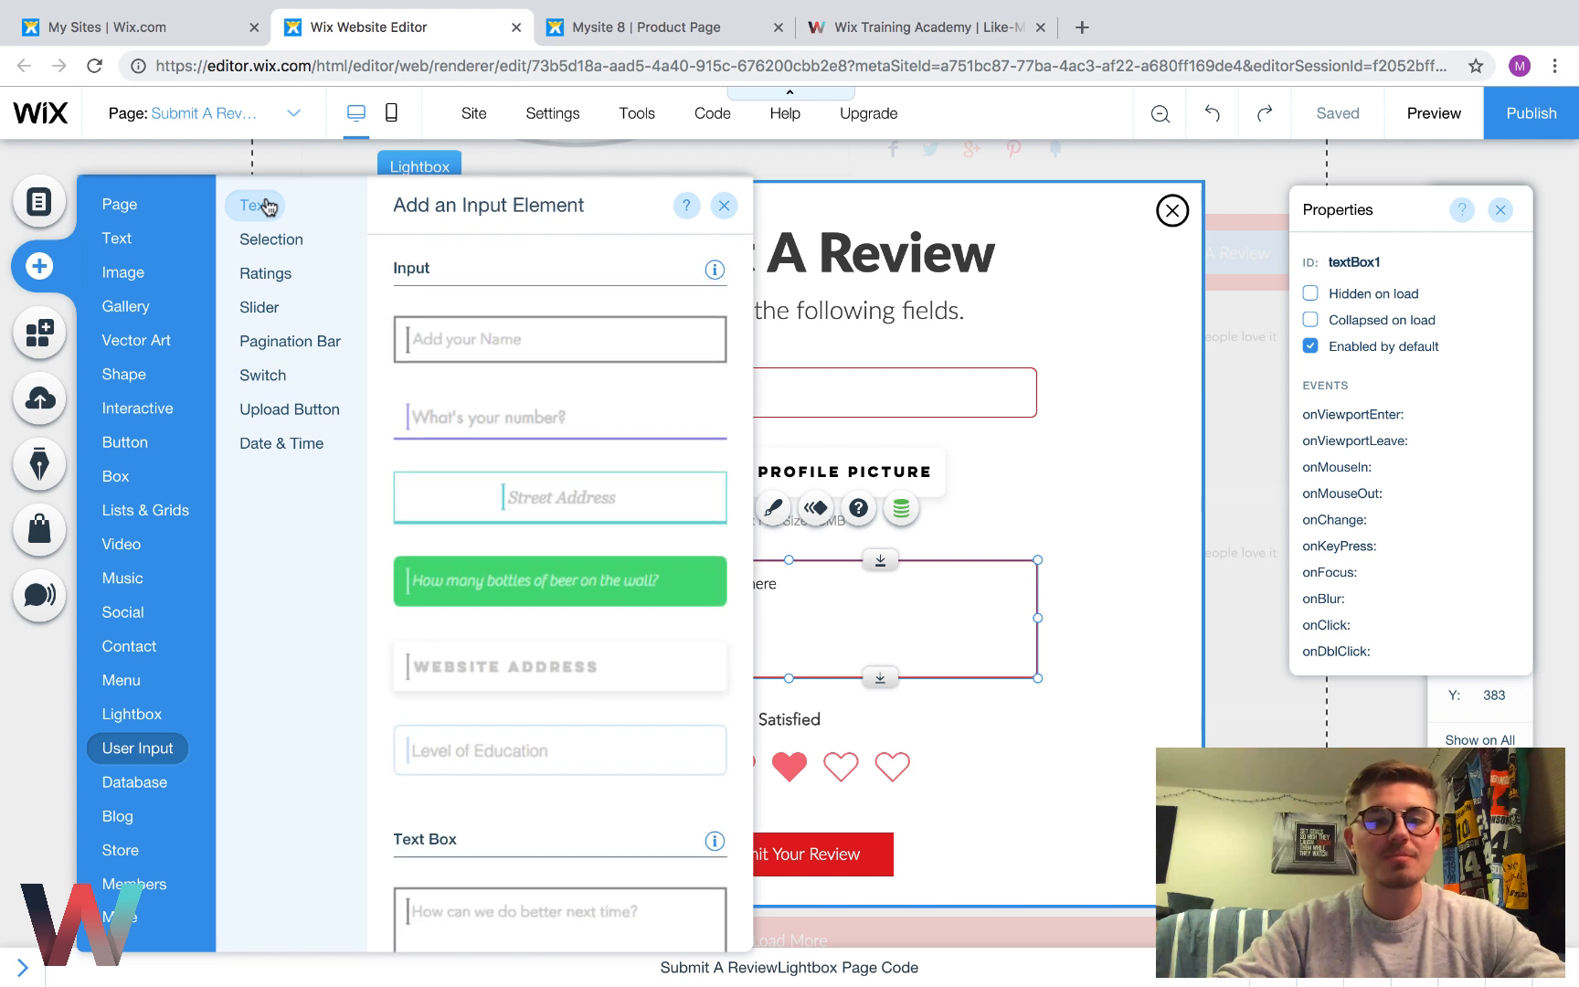
scroll(585, 587, "down", 5)
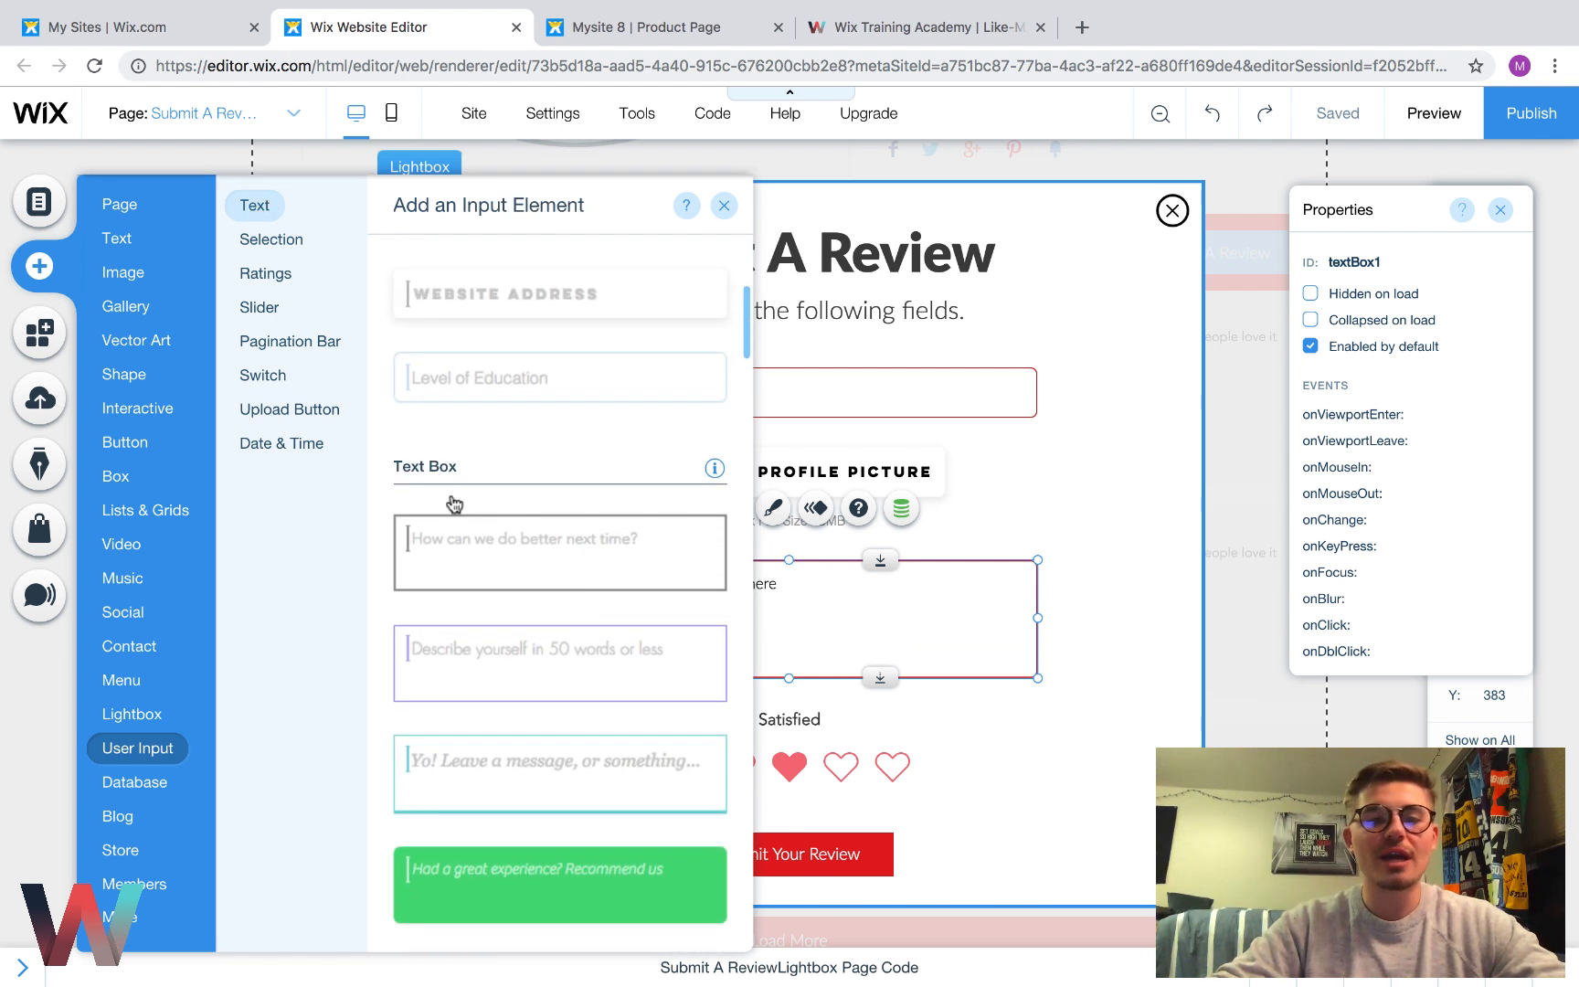
scroll(542, 587, "down", 2)
scroll(572, 648, "down", 2)
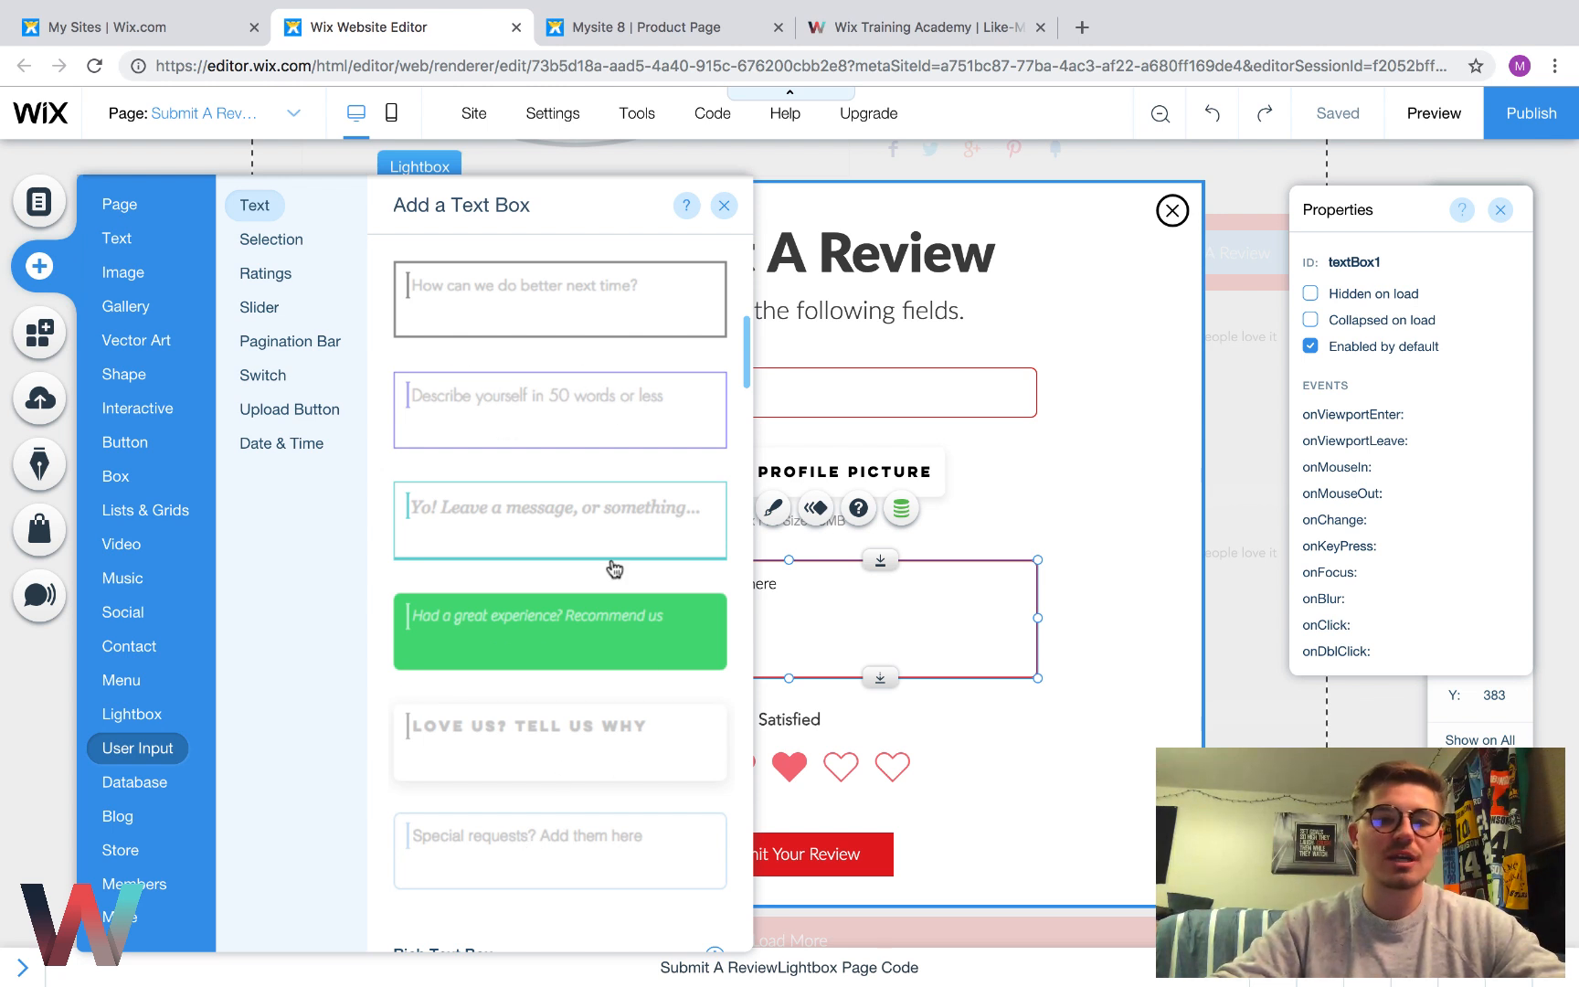
left_click(726, 208)
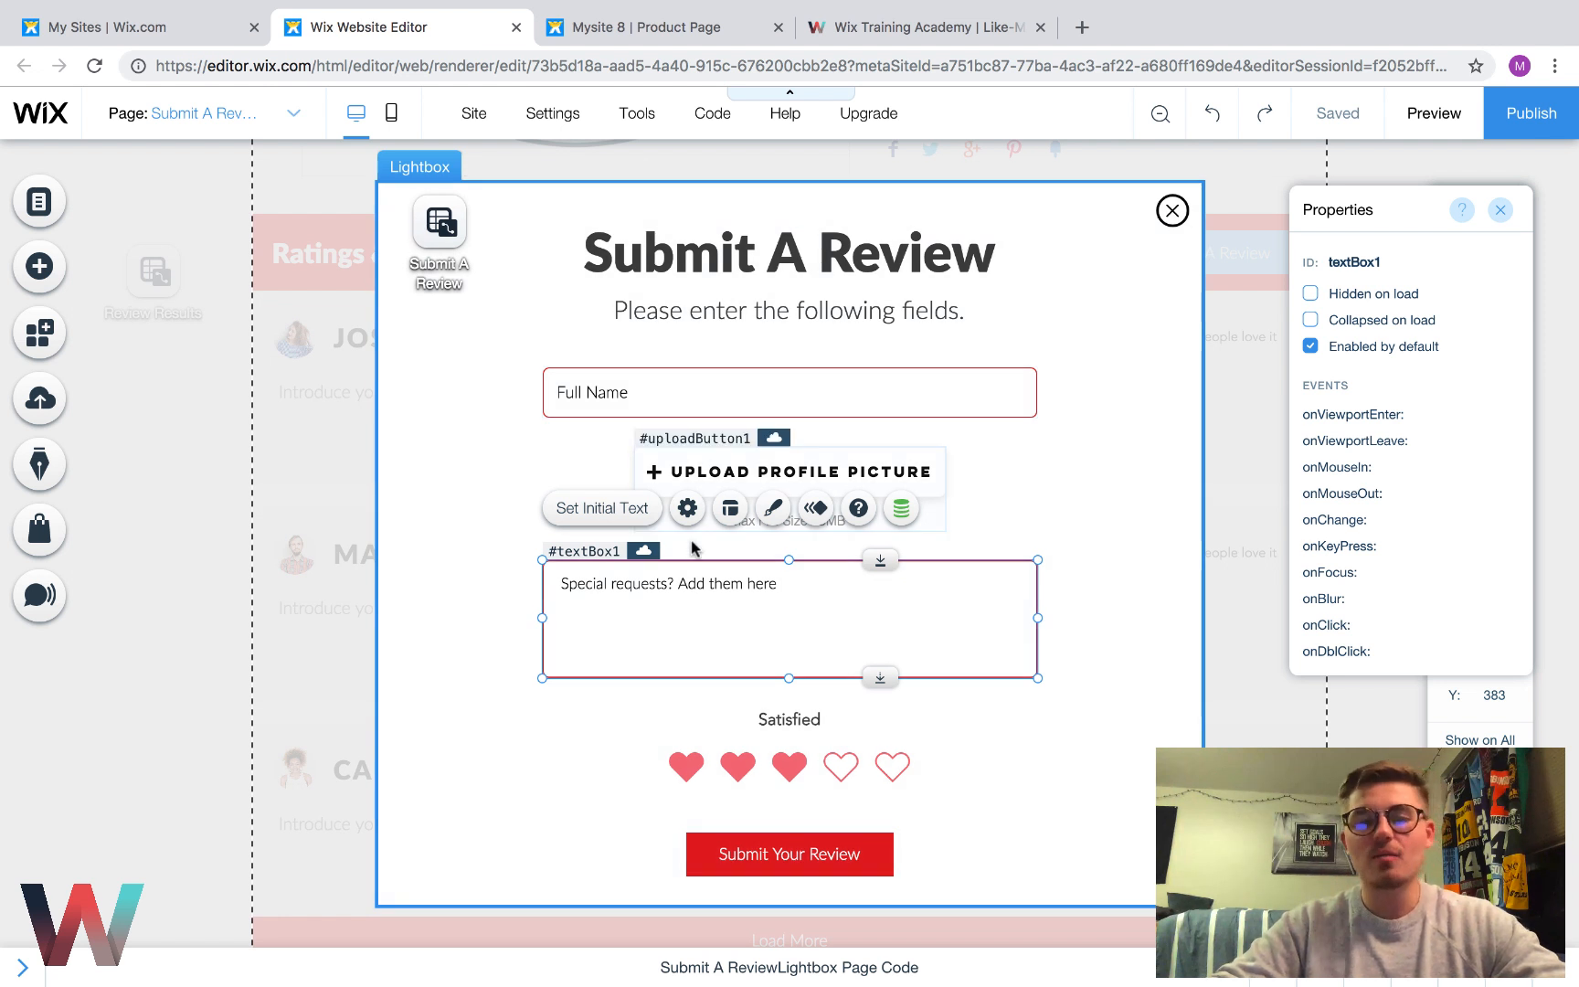
Set the review text box's placeholder content to "Submit your review here."
left_click(687, 507)
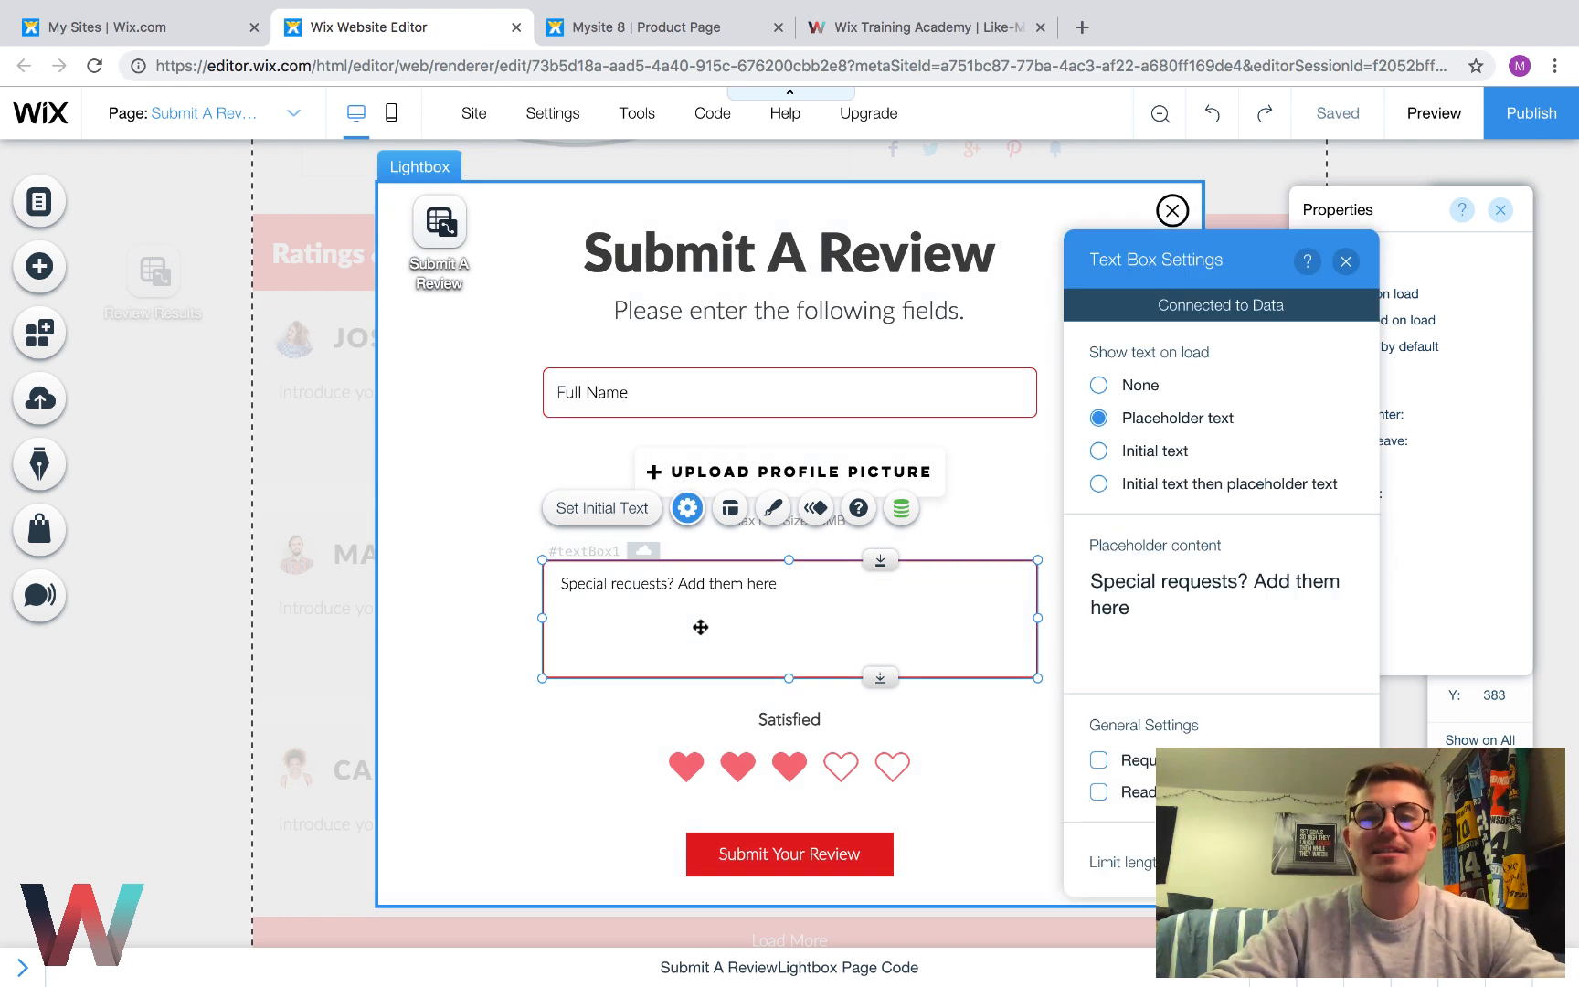
left_click(1228, 593)
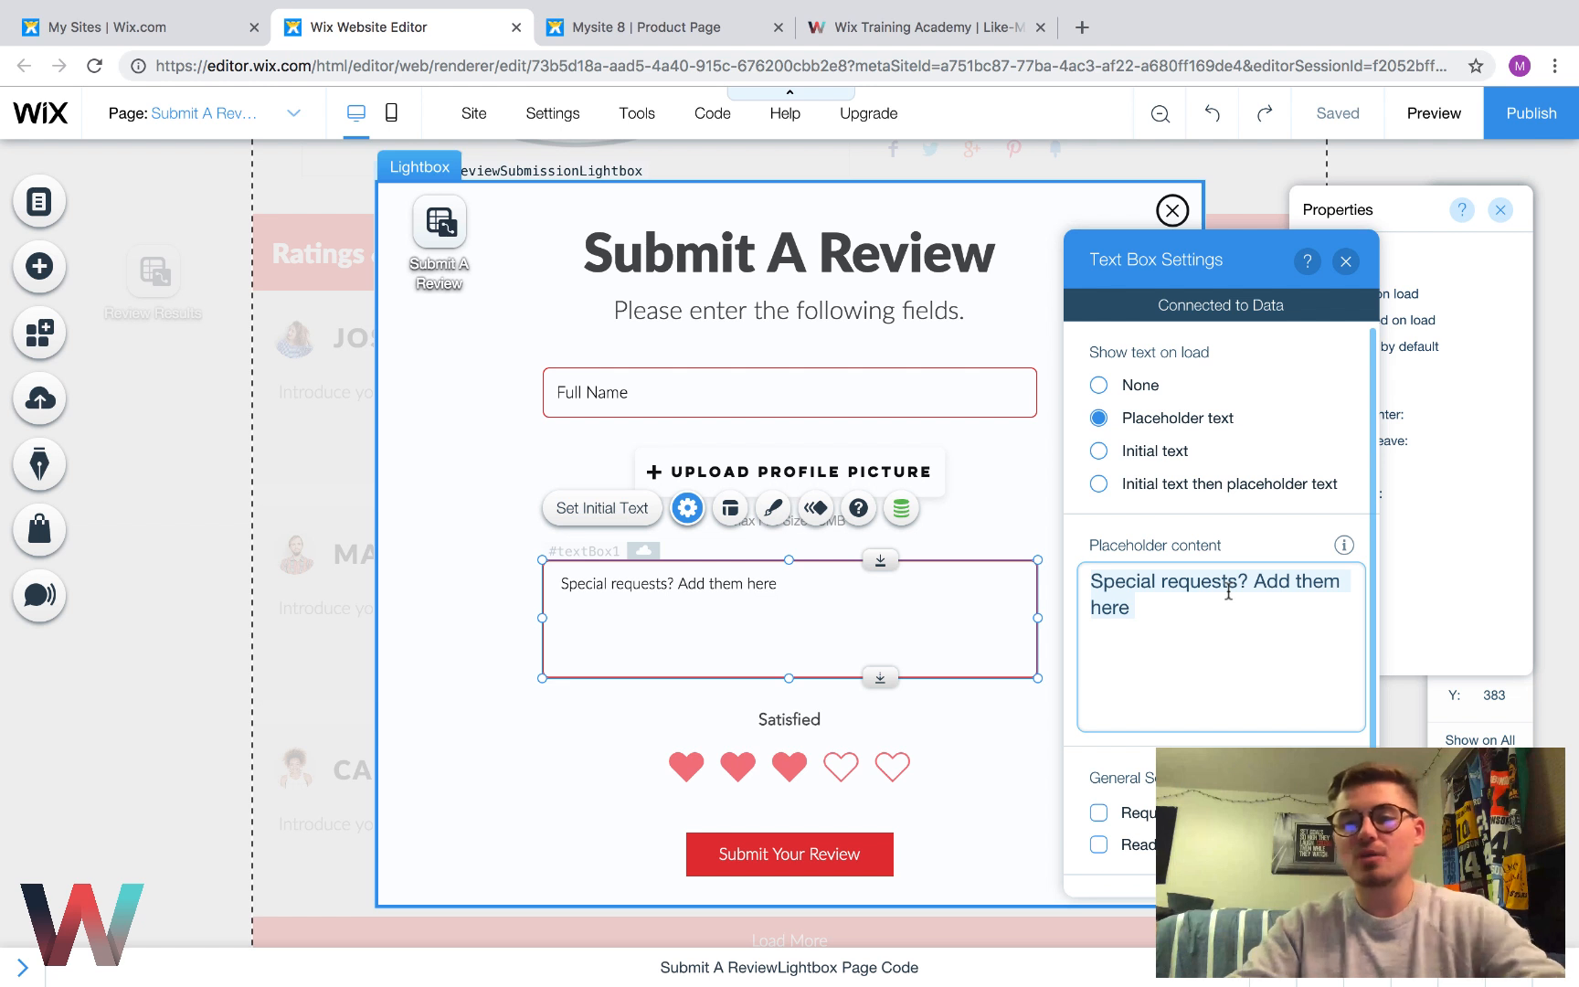
key("BackSpace")
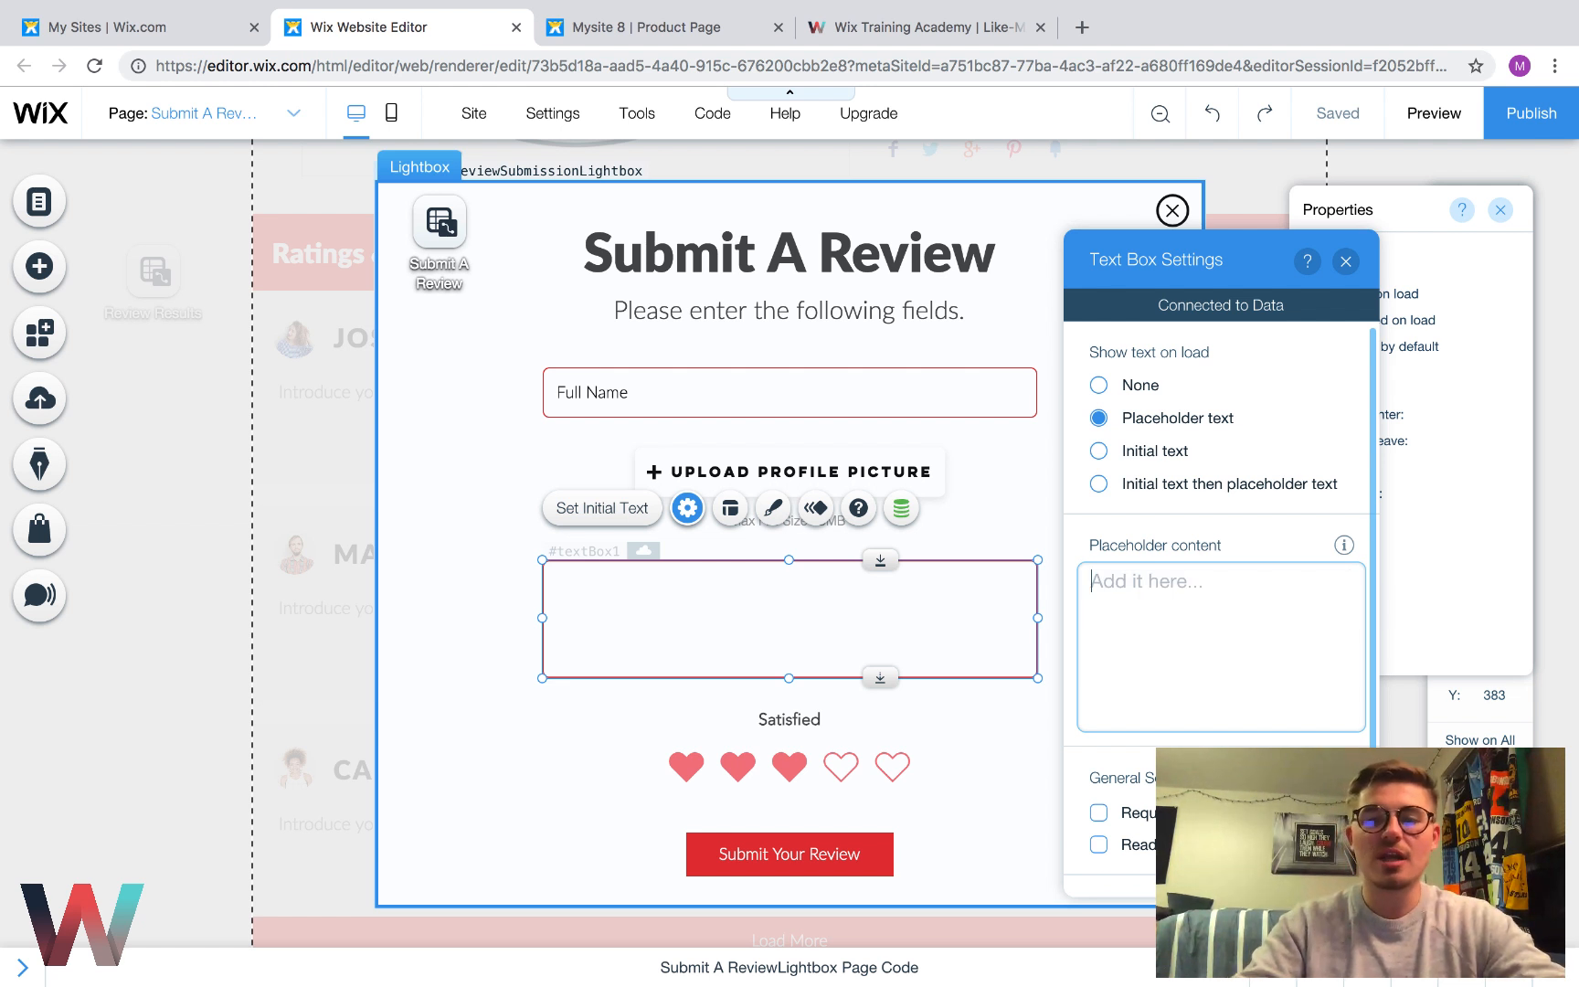
type("Submit")
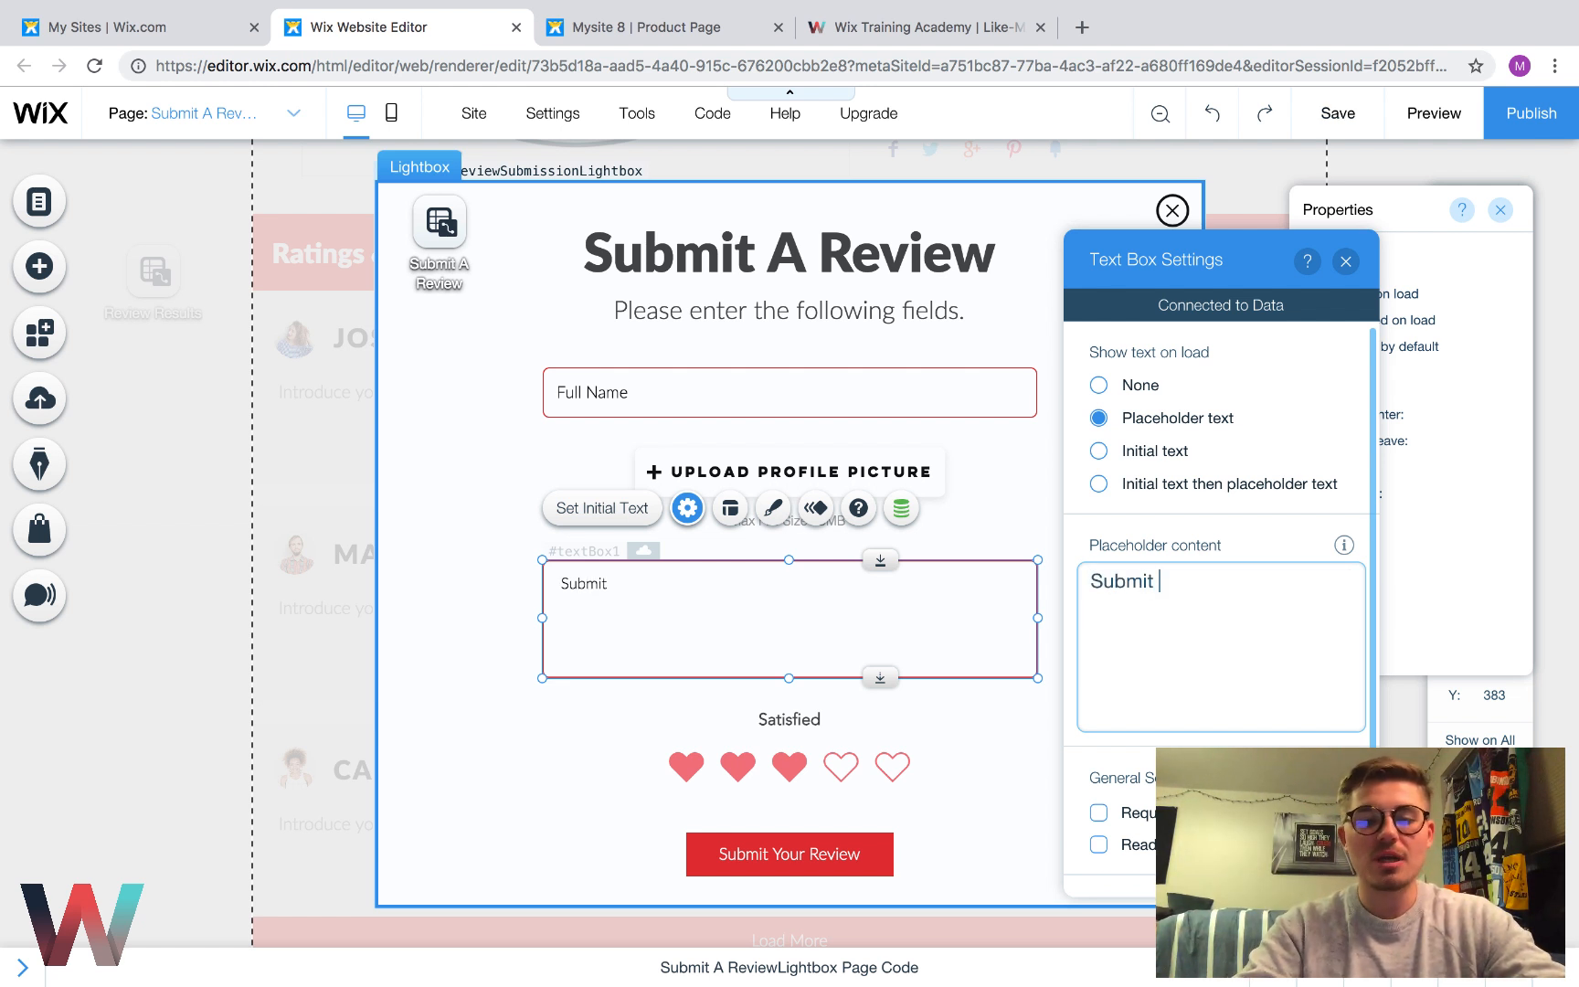
type(" your review here.")
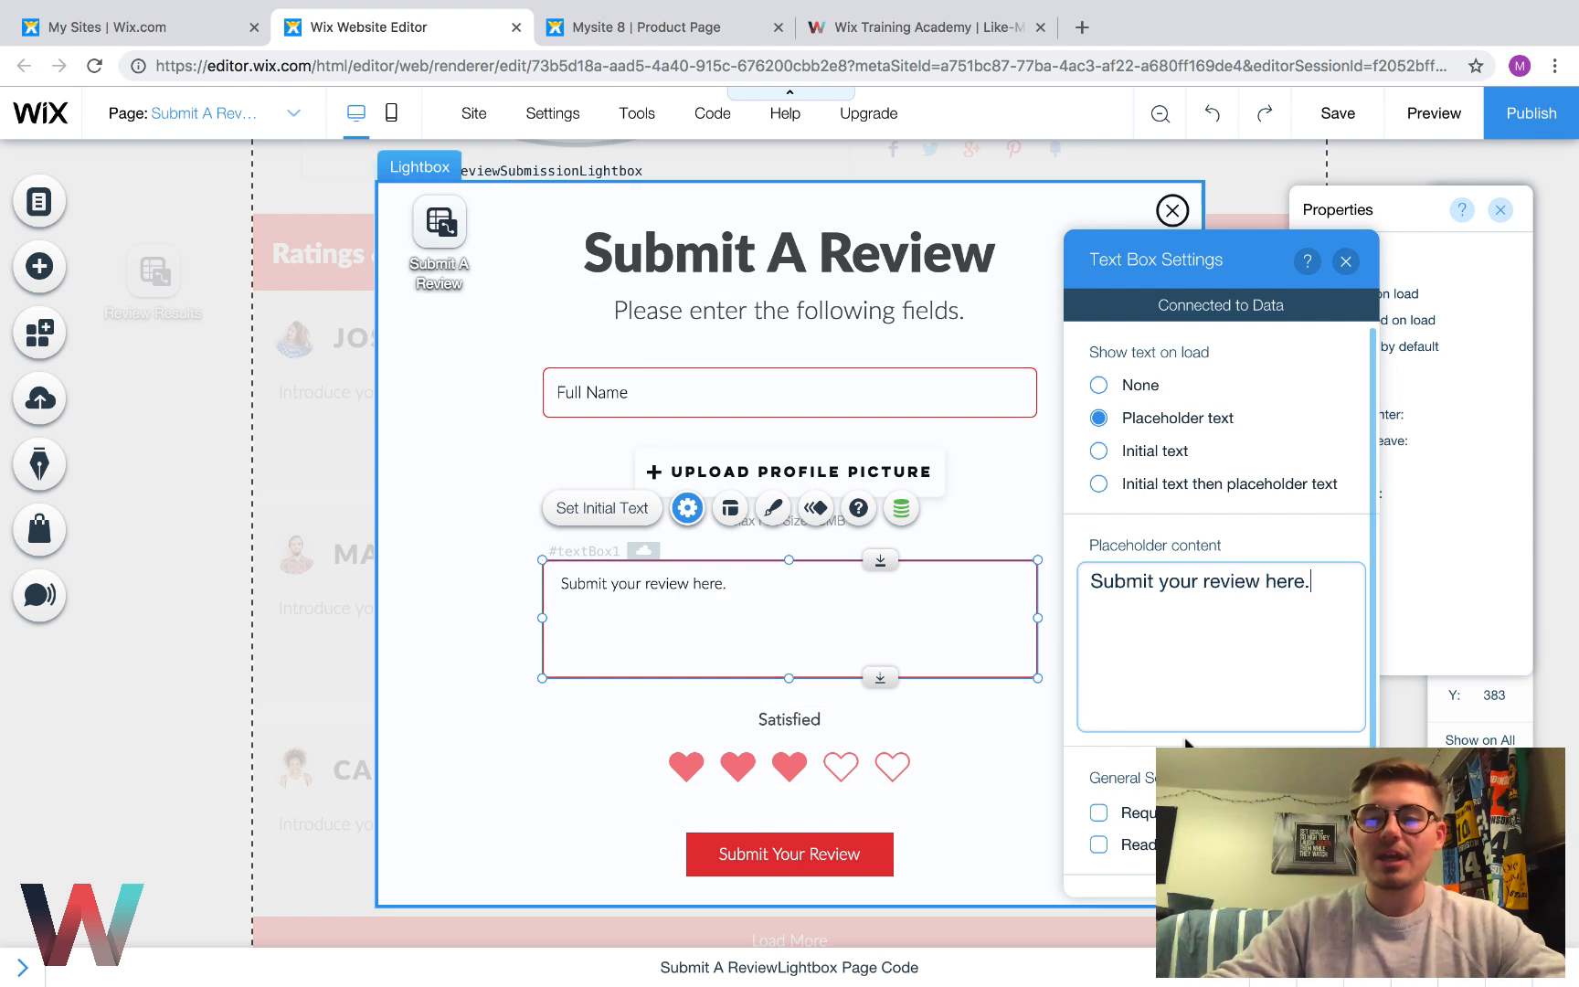
Make the review text box a required field and check its remaining settings
scroll(1187, 743, "down", 1)
left_click(1100, 759)
left_click(1100, 758)
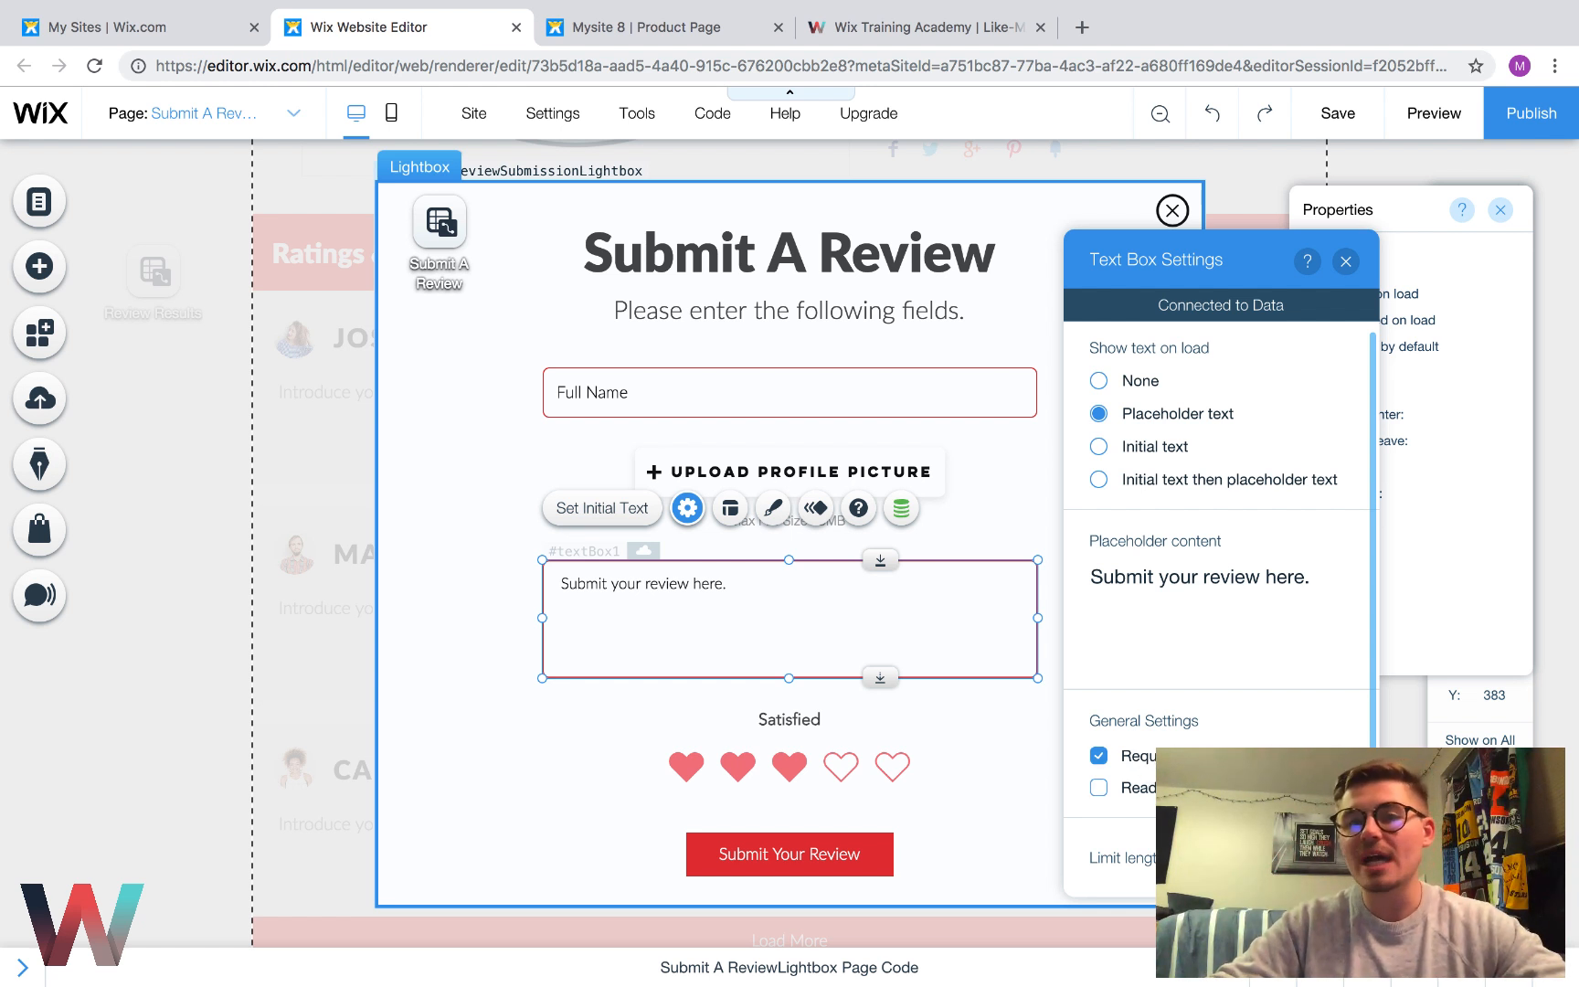
scroll(1215, 549, "down", 2)
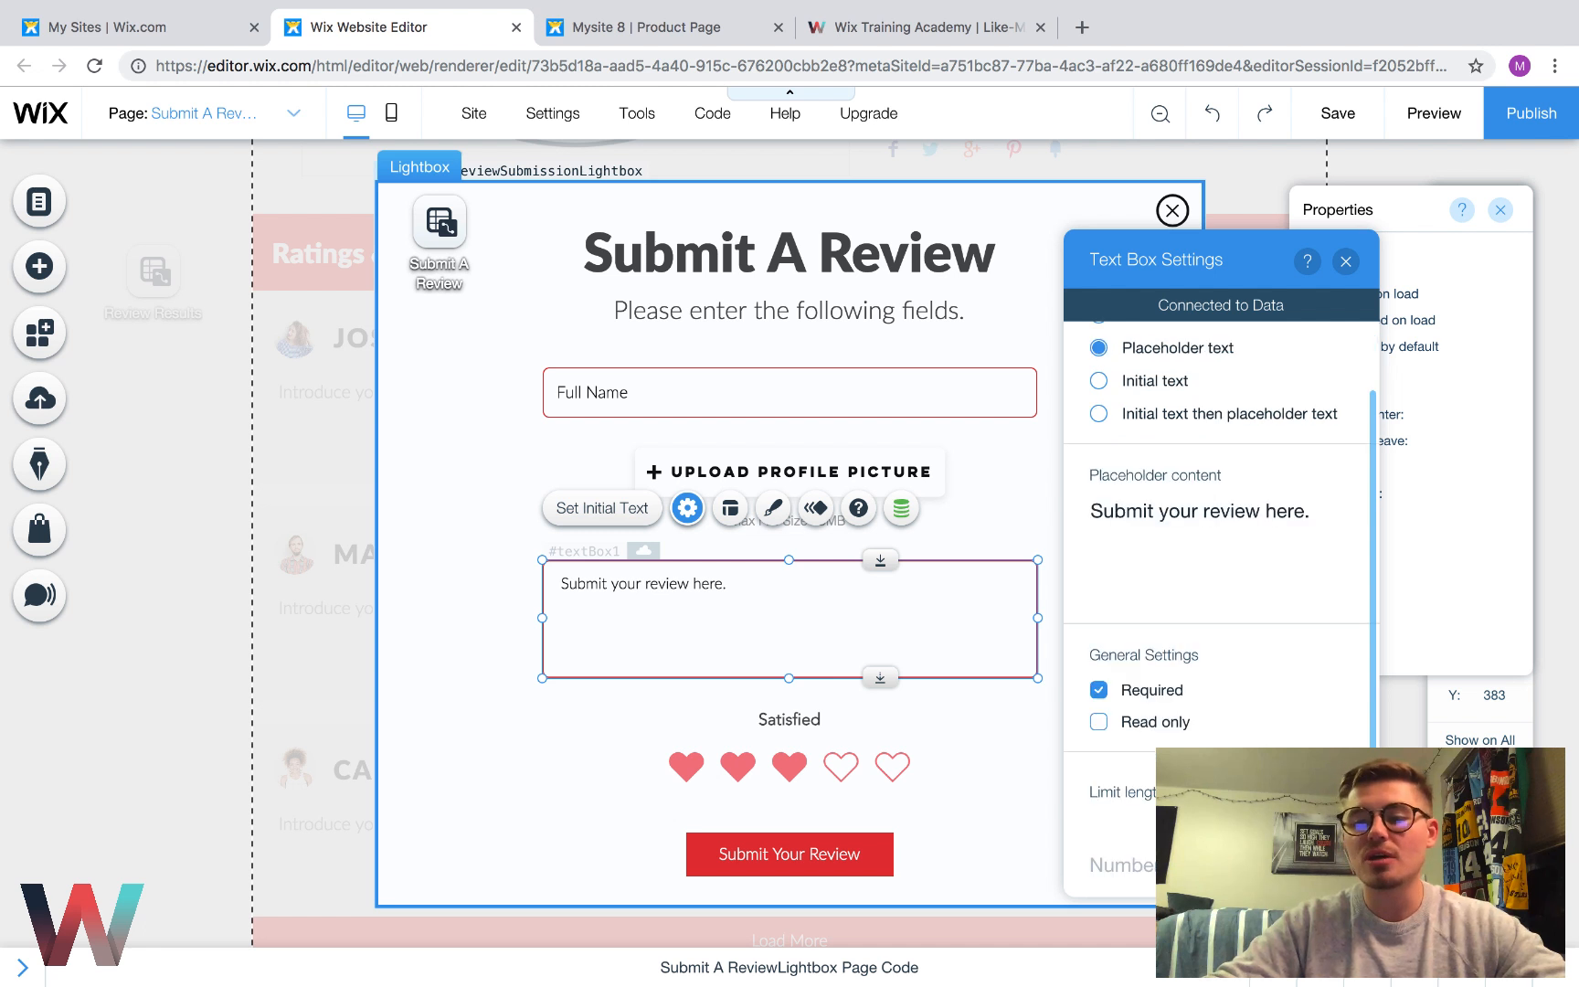
scroll(1336, 702, "up", 2)
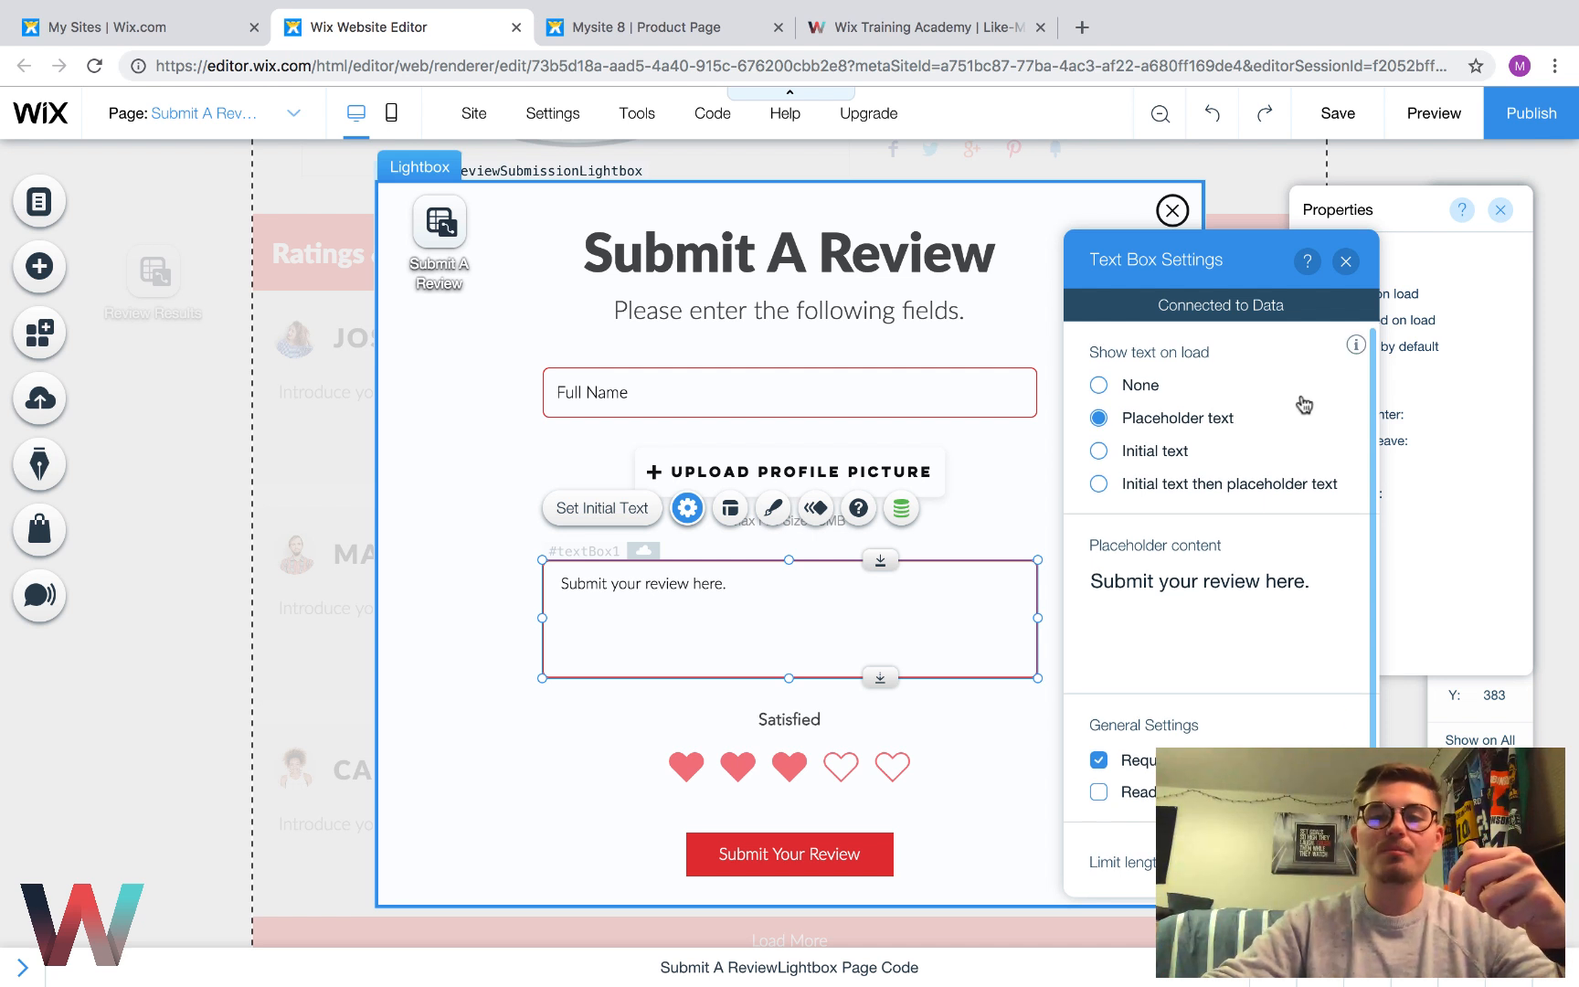
scroll(1306, 397, "up", 1)
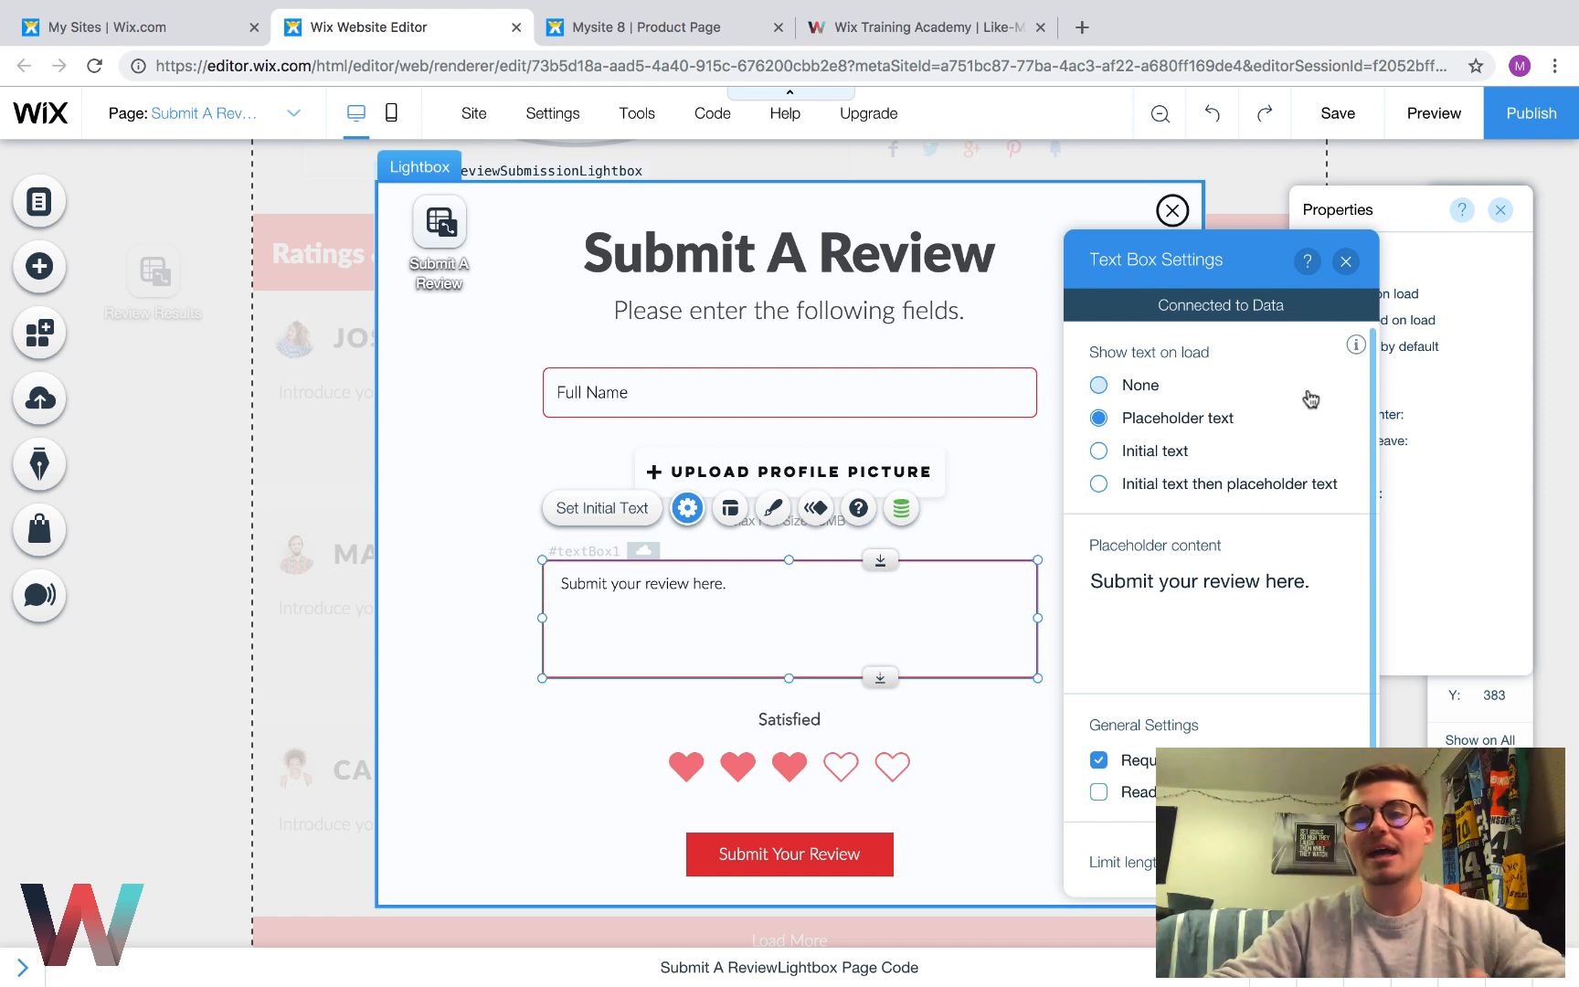
Select the lightbox's ratings input and look over the ratings designs available among the user input elements
left_click(1345, 262)
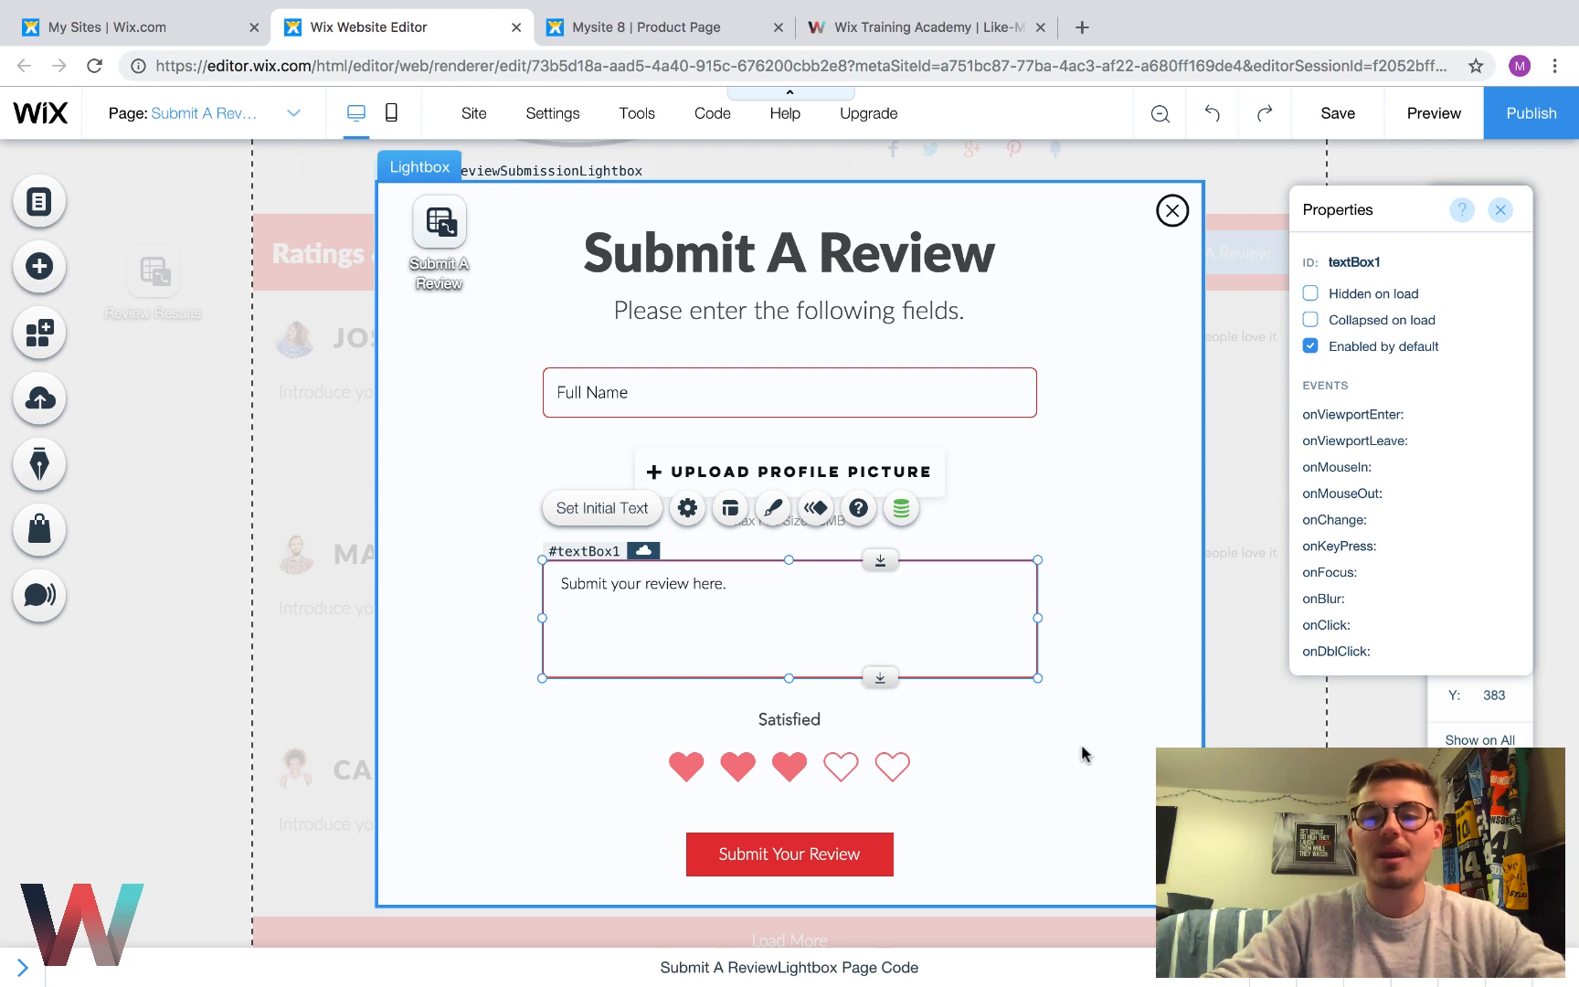
left_click(831, 764)
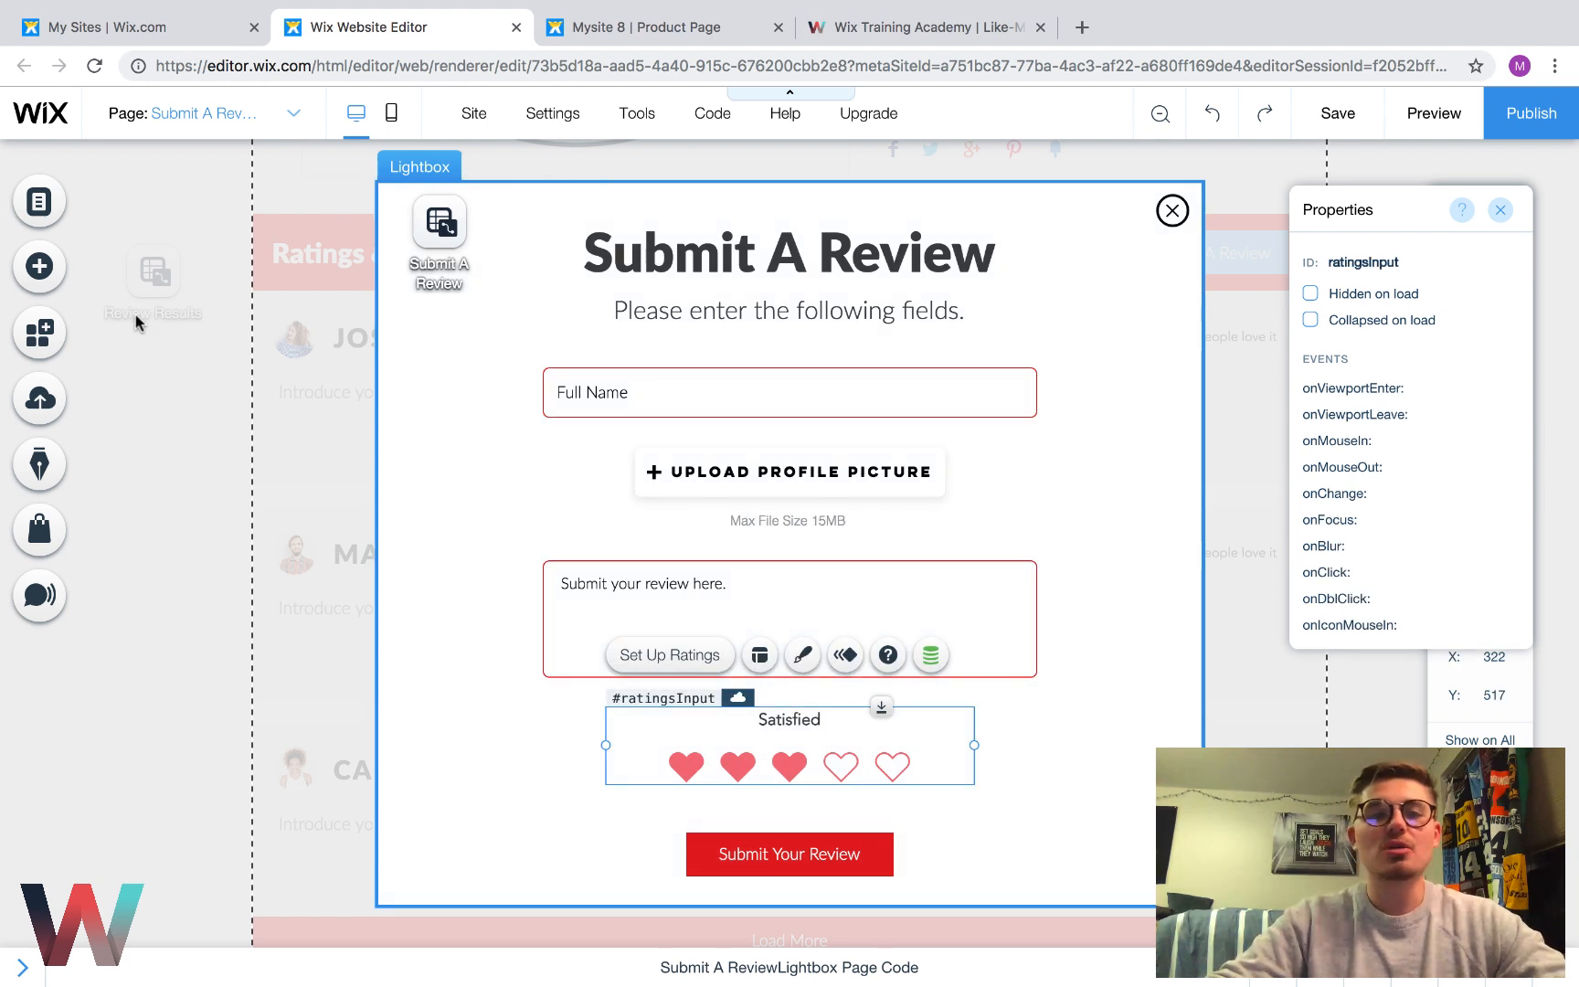
left_click(38, 268)
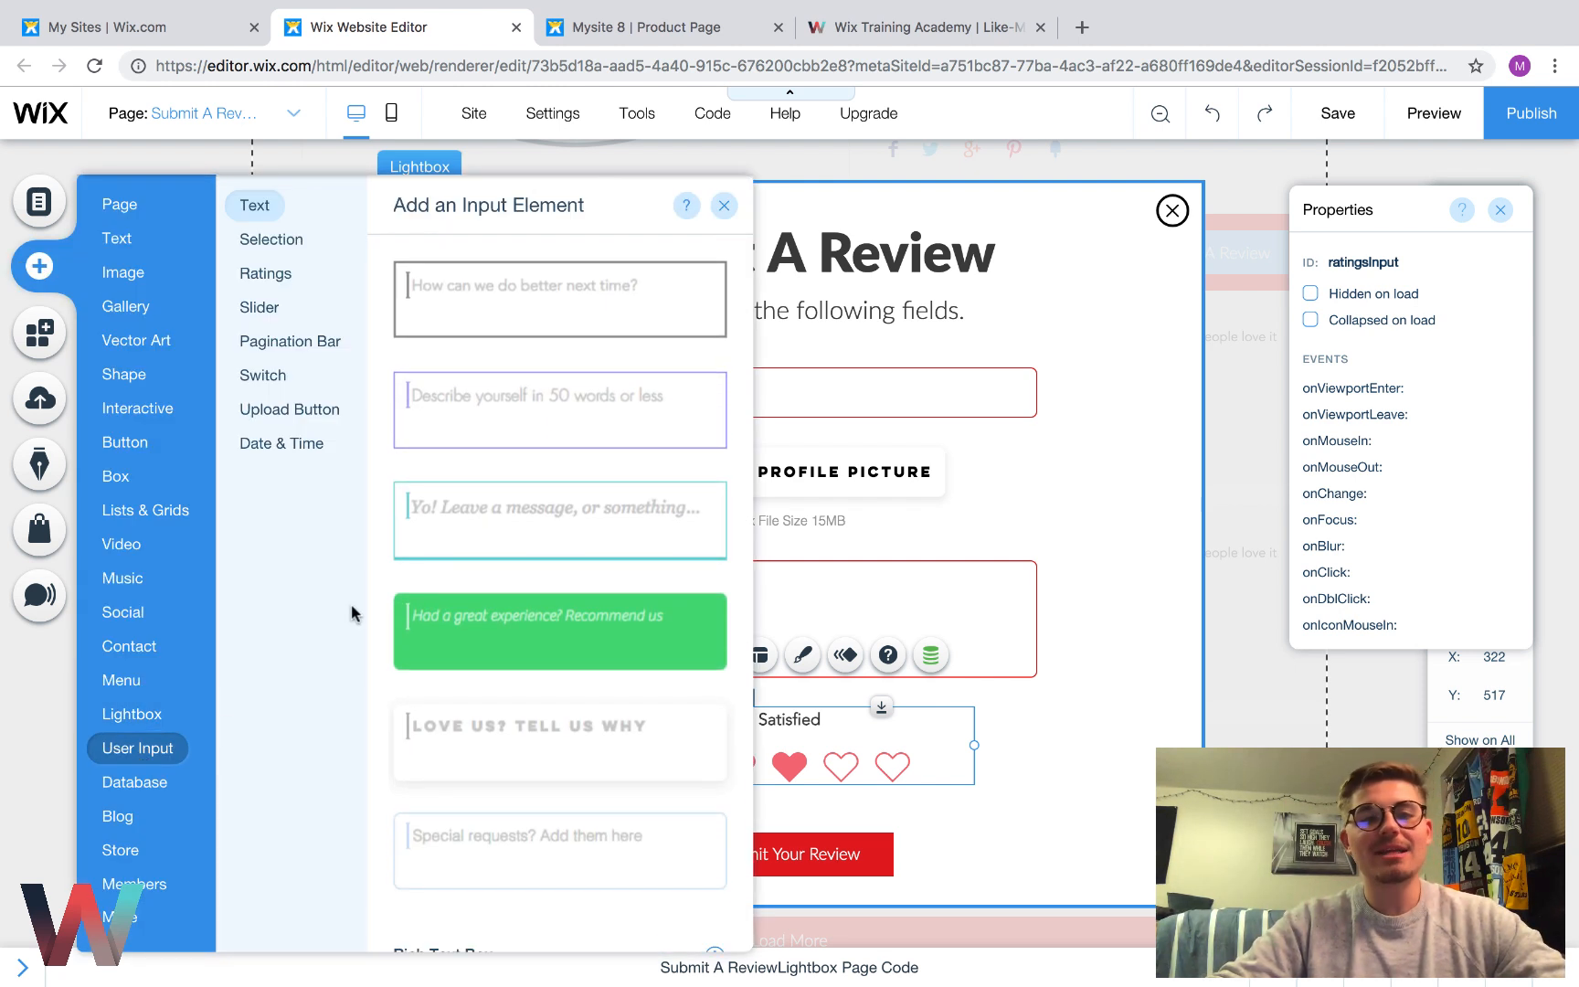
left_click(261, 277)
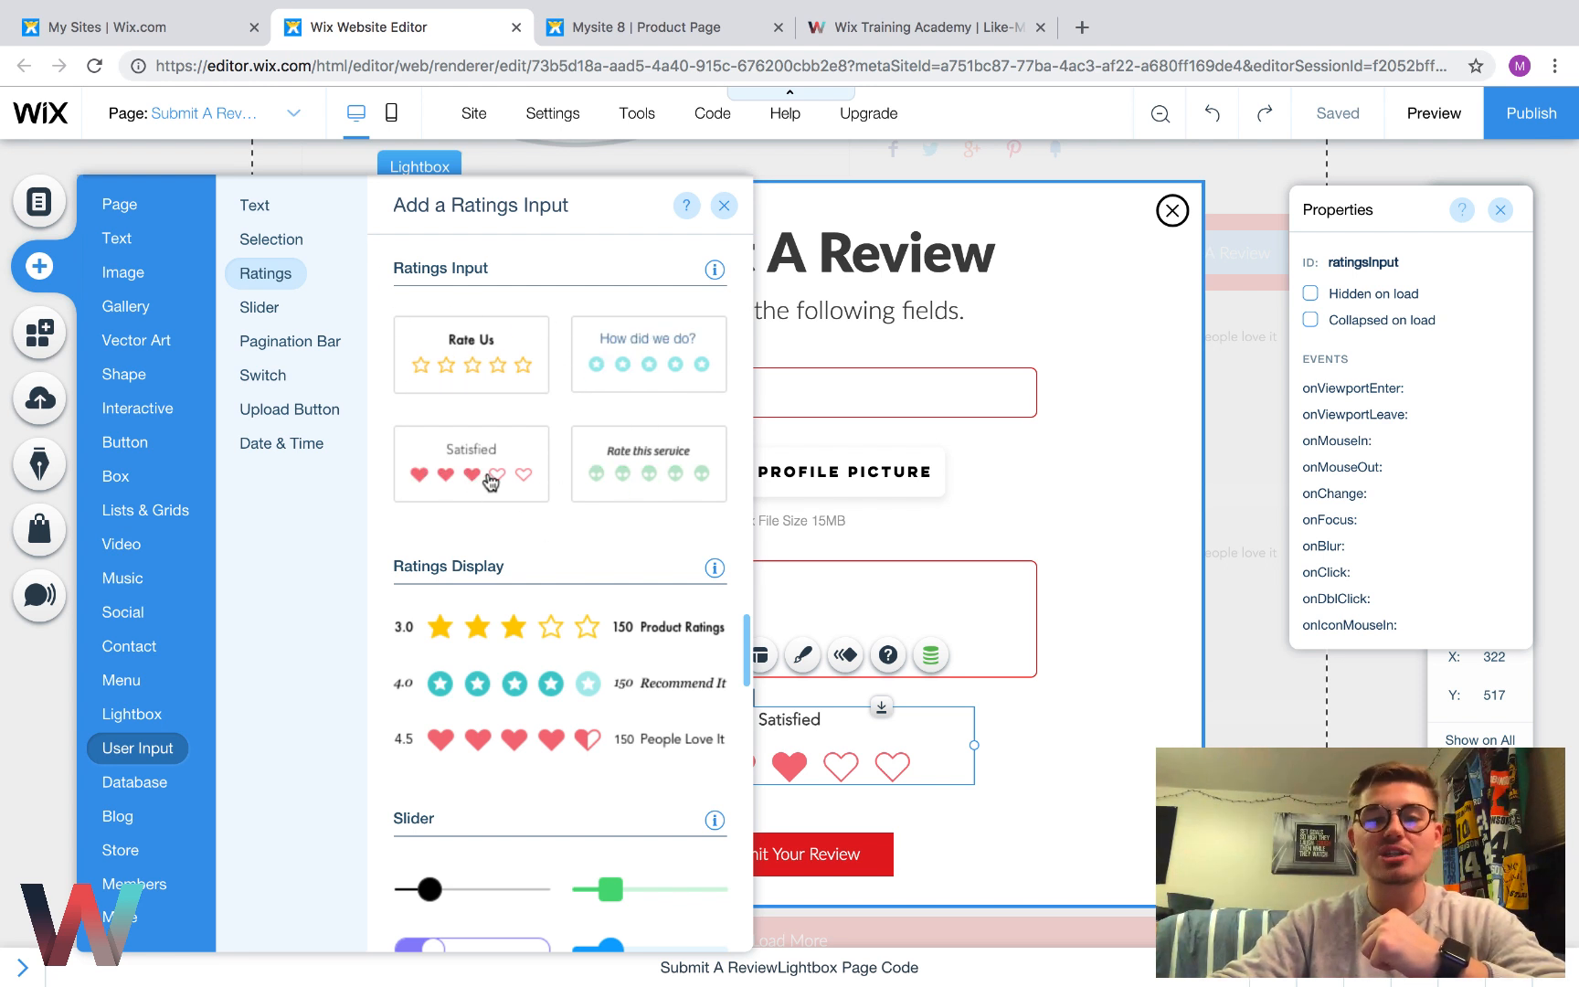
left_click(724, 206)
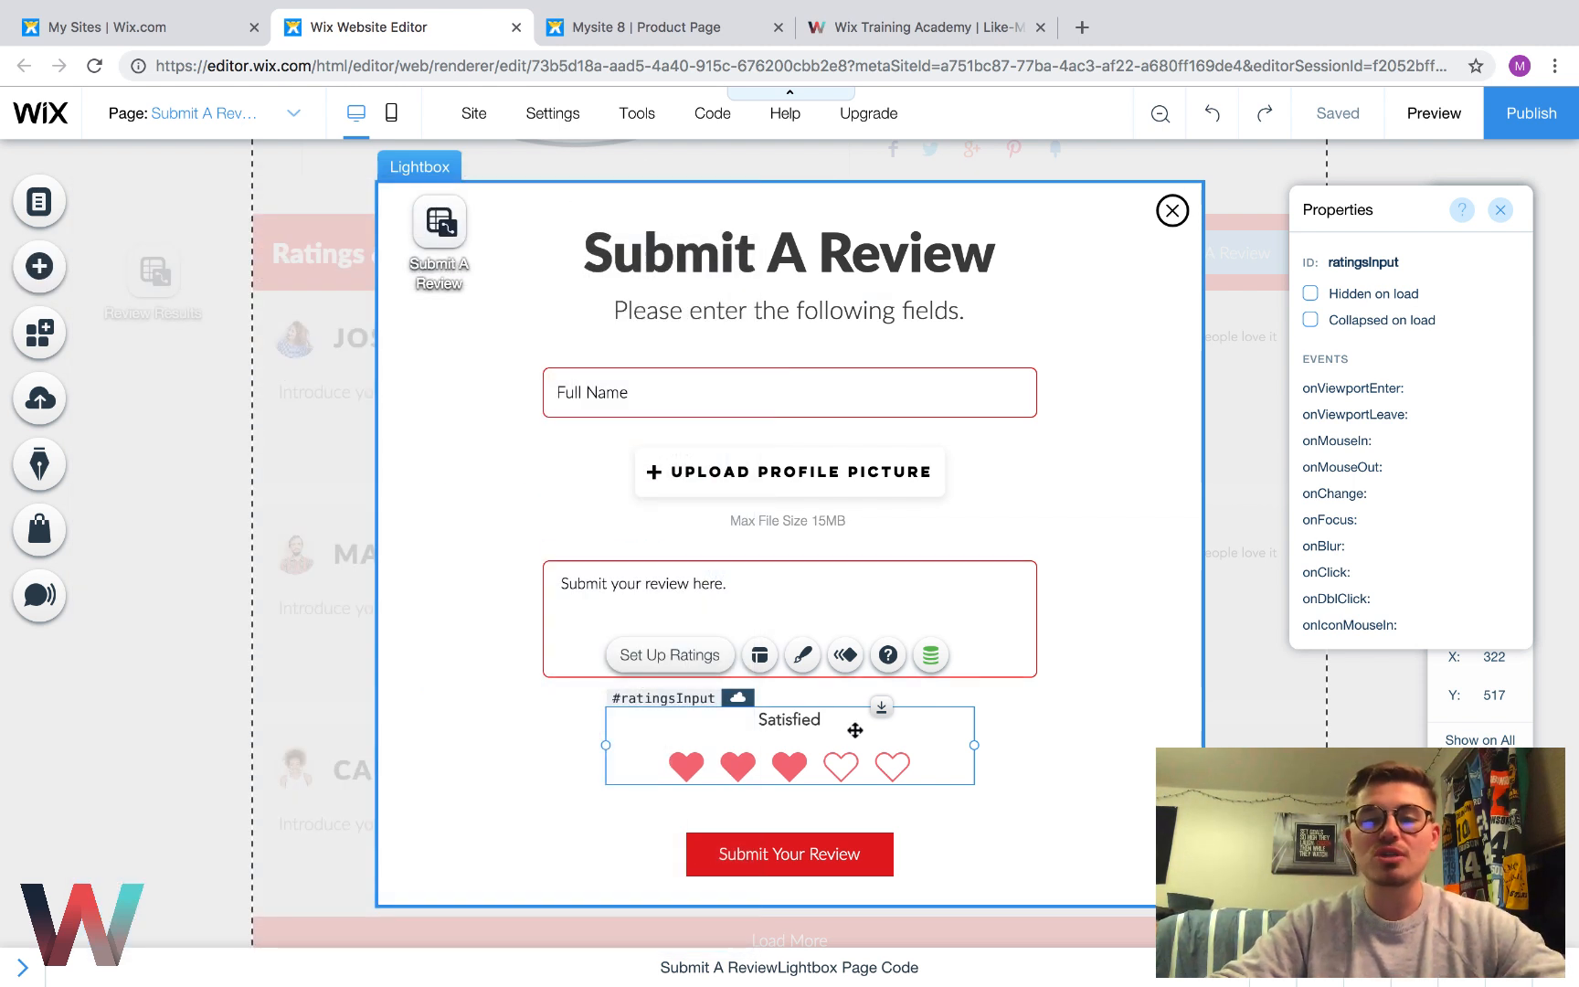
Make the lightbox's ratings input a required field in its Ratings Input Settings
left_click(690, 667)
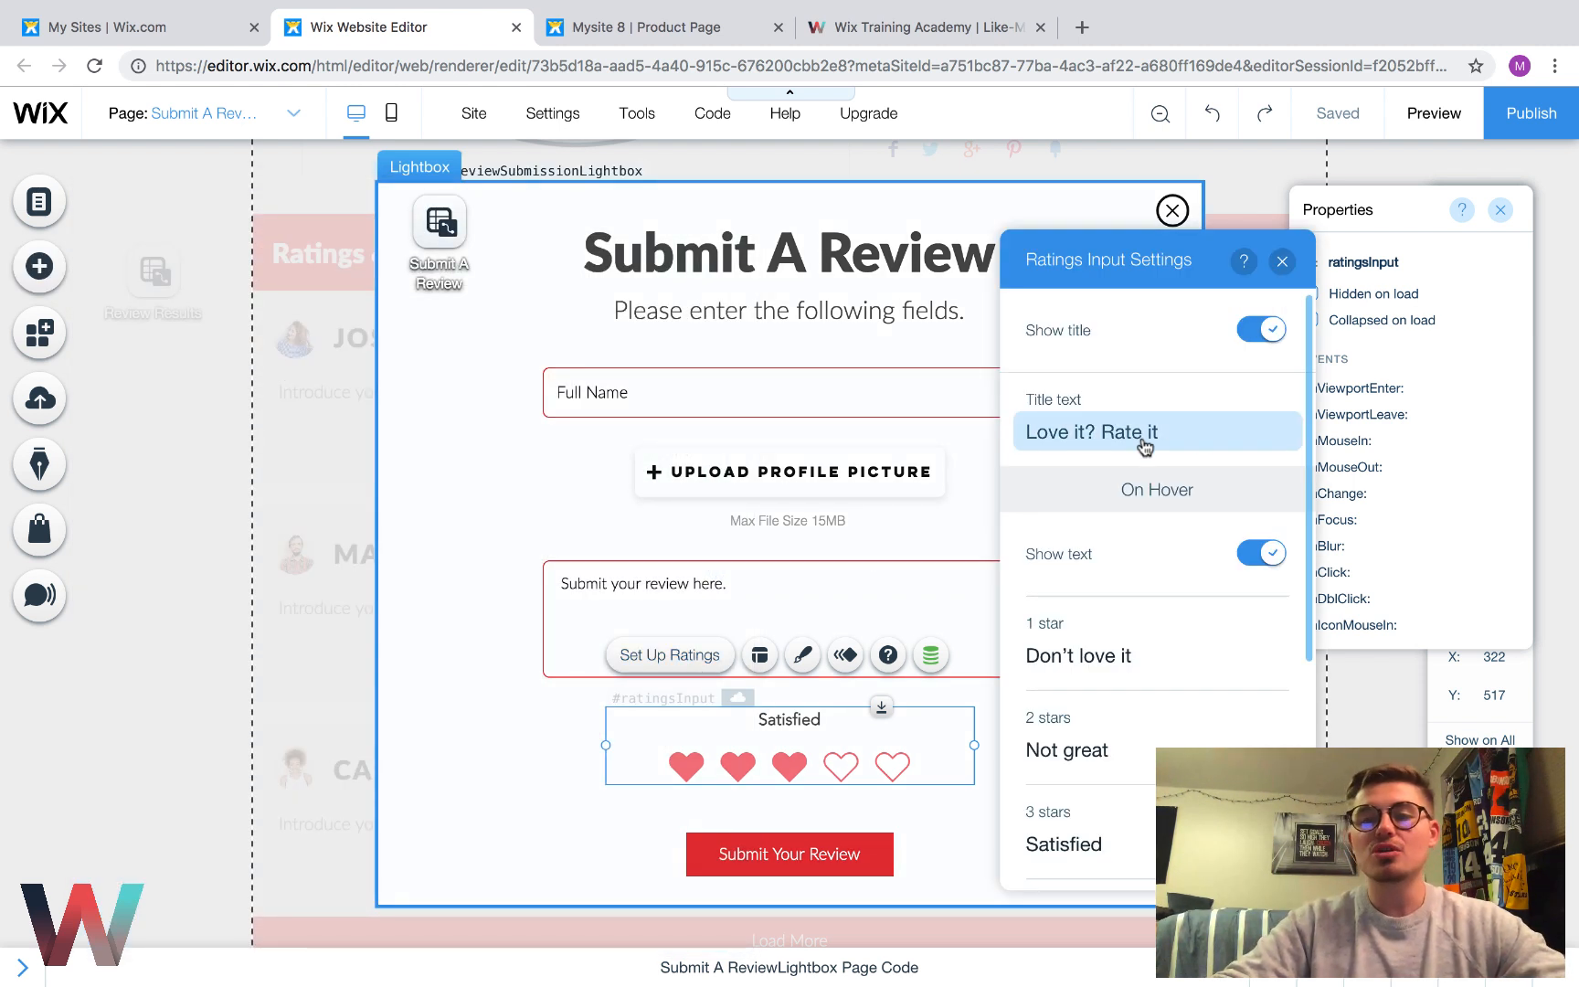
scroll(1096, 584, "down", 1)
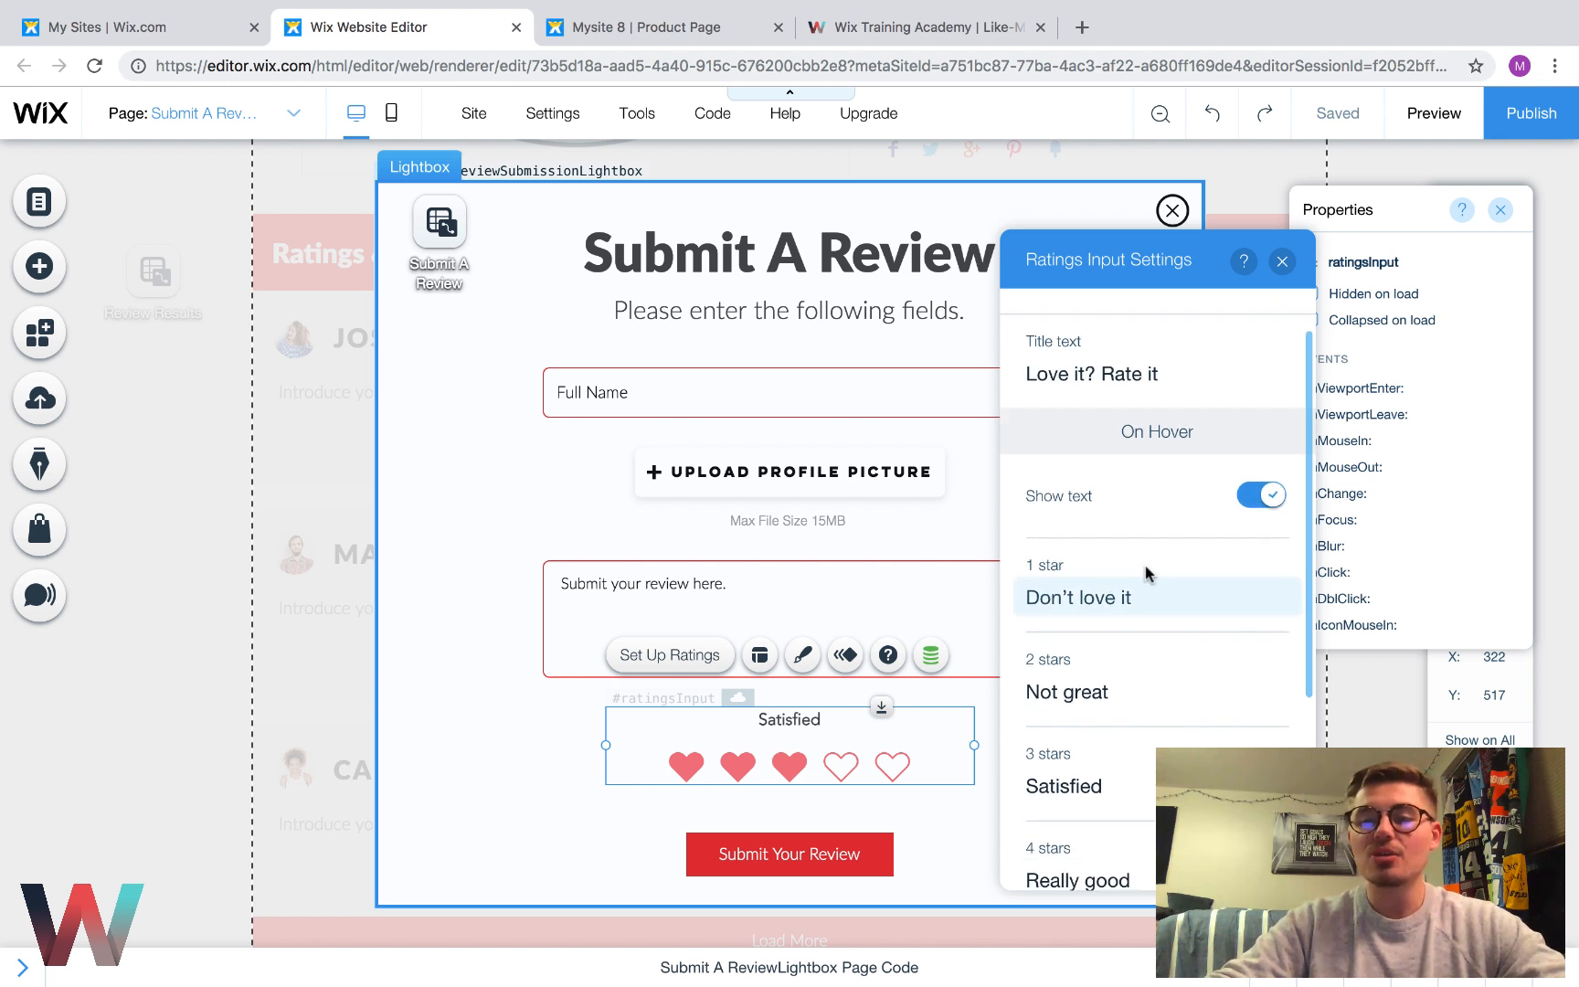
scroll(1098, 614, "down", 2)
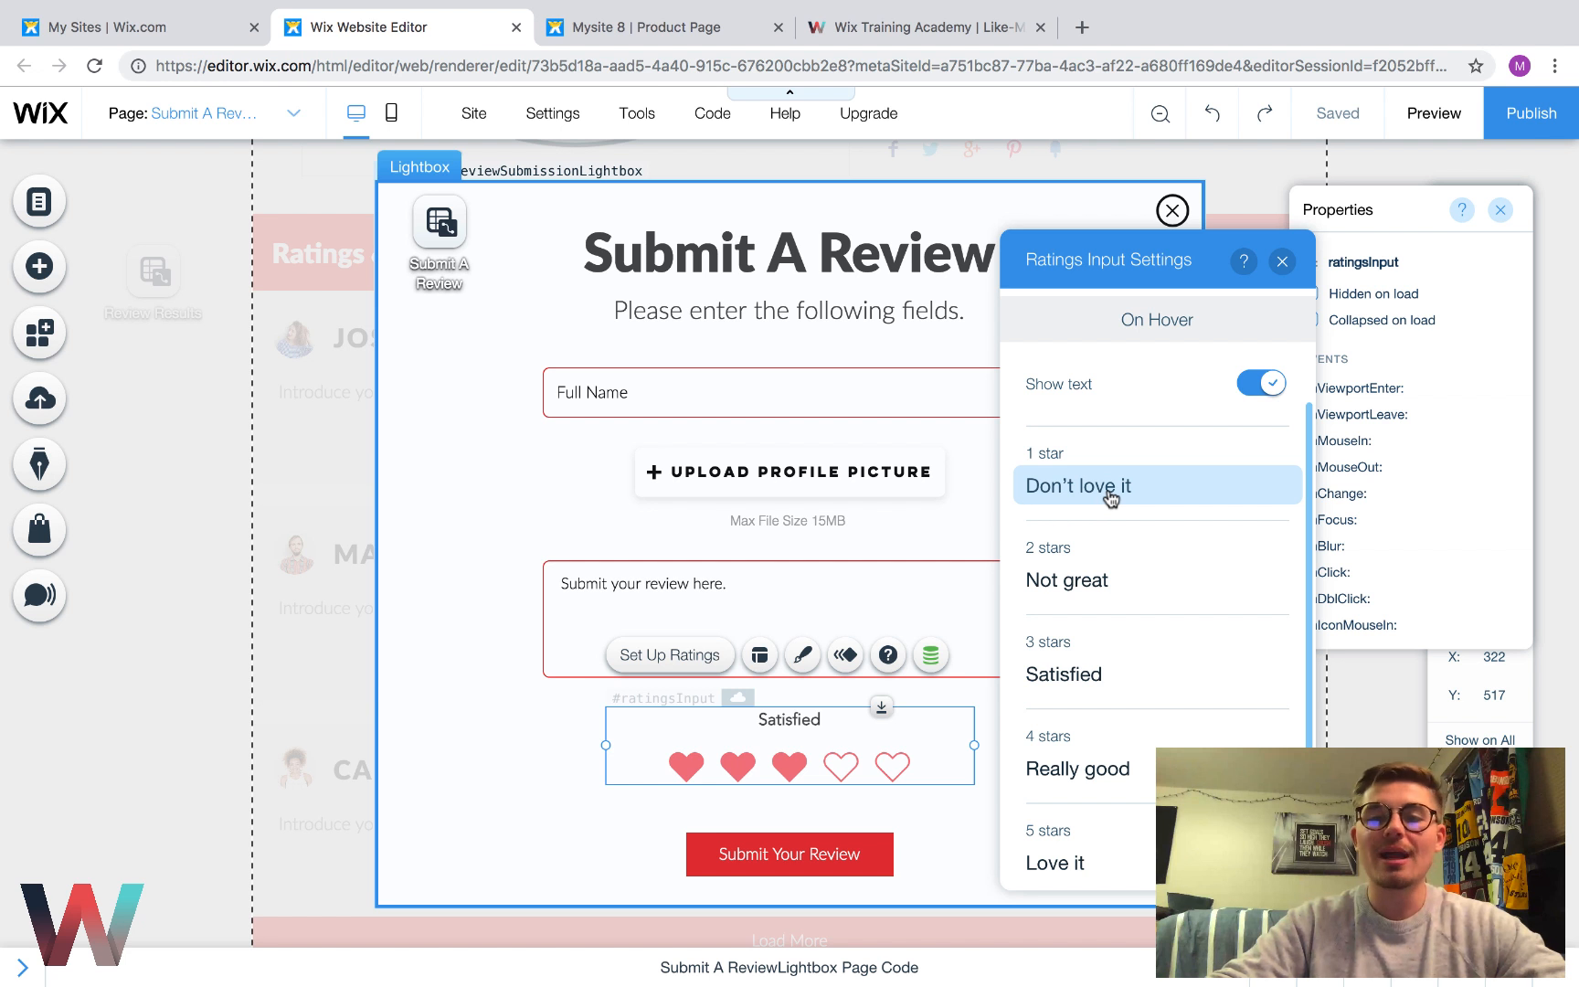
scroll(1159, 526, "down", 1)
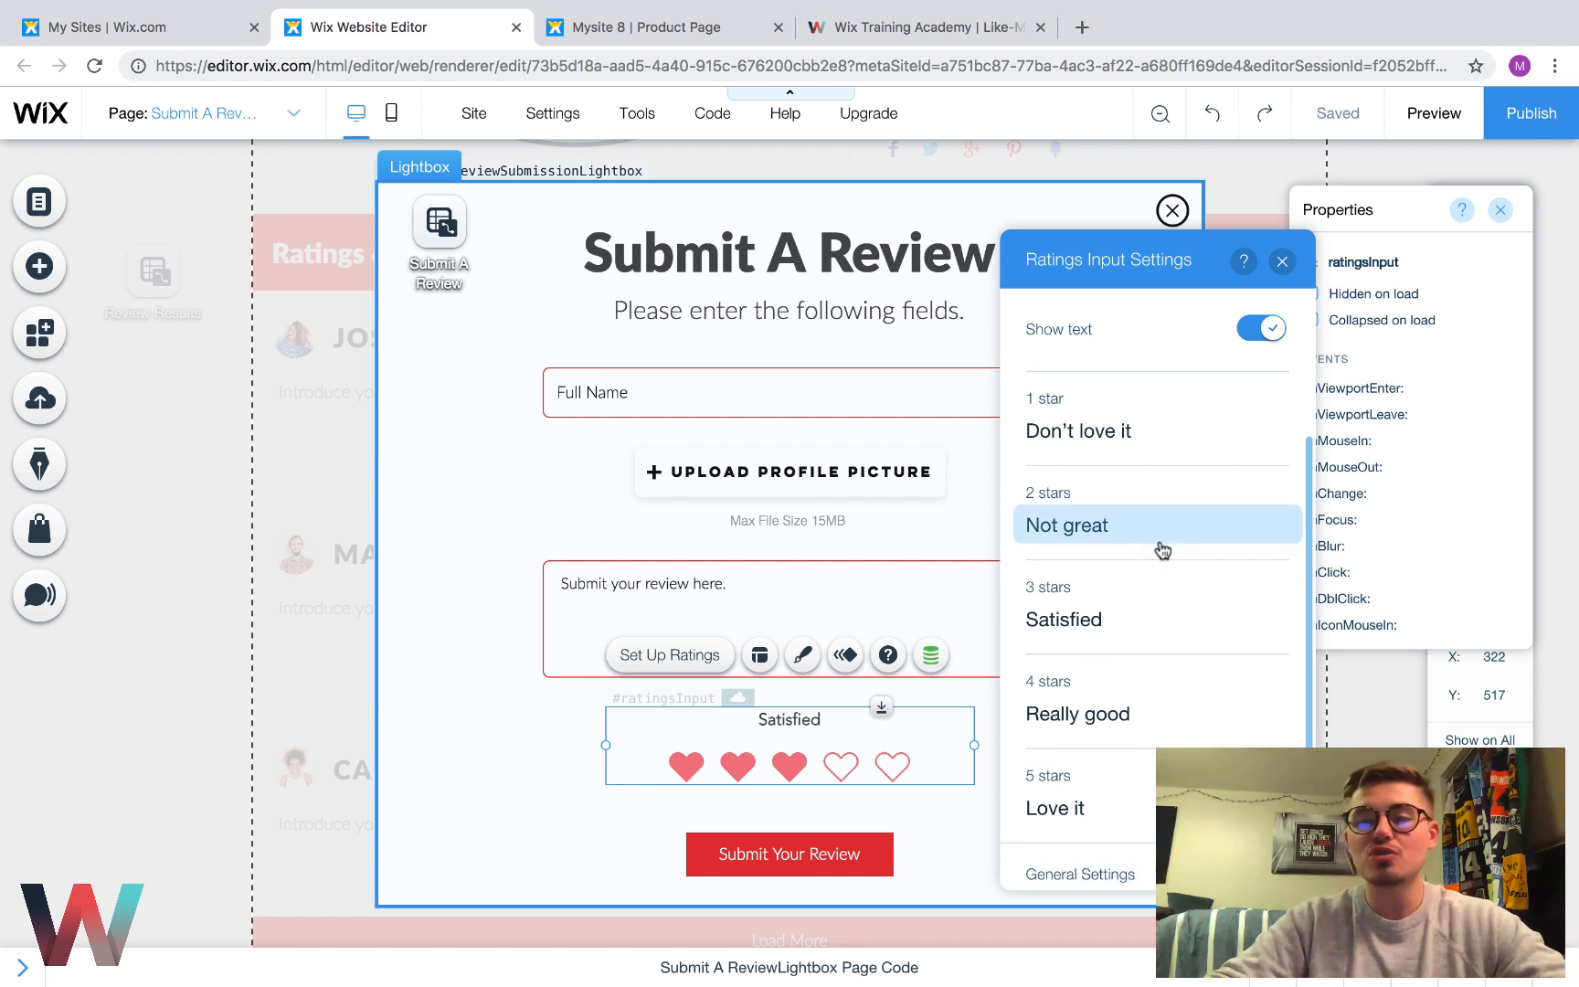
scroll(1161, 549, "down", 2)
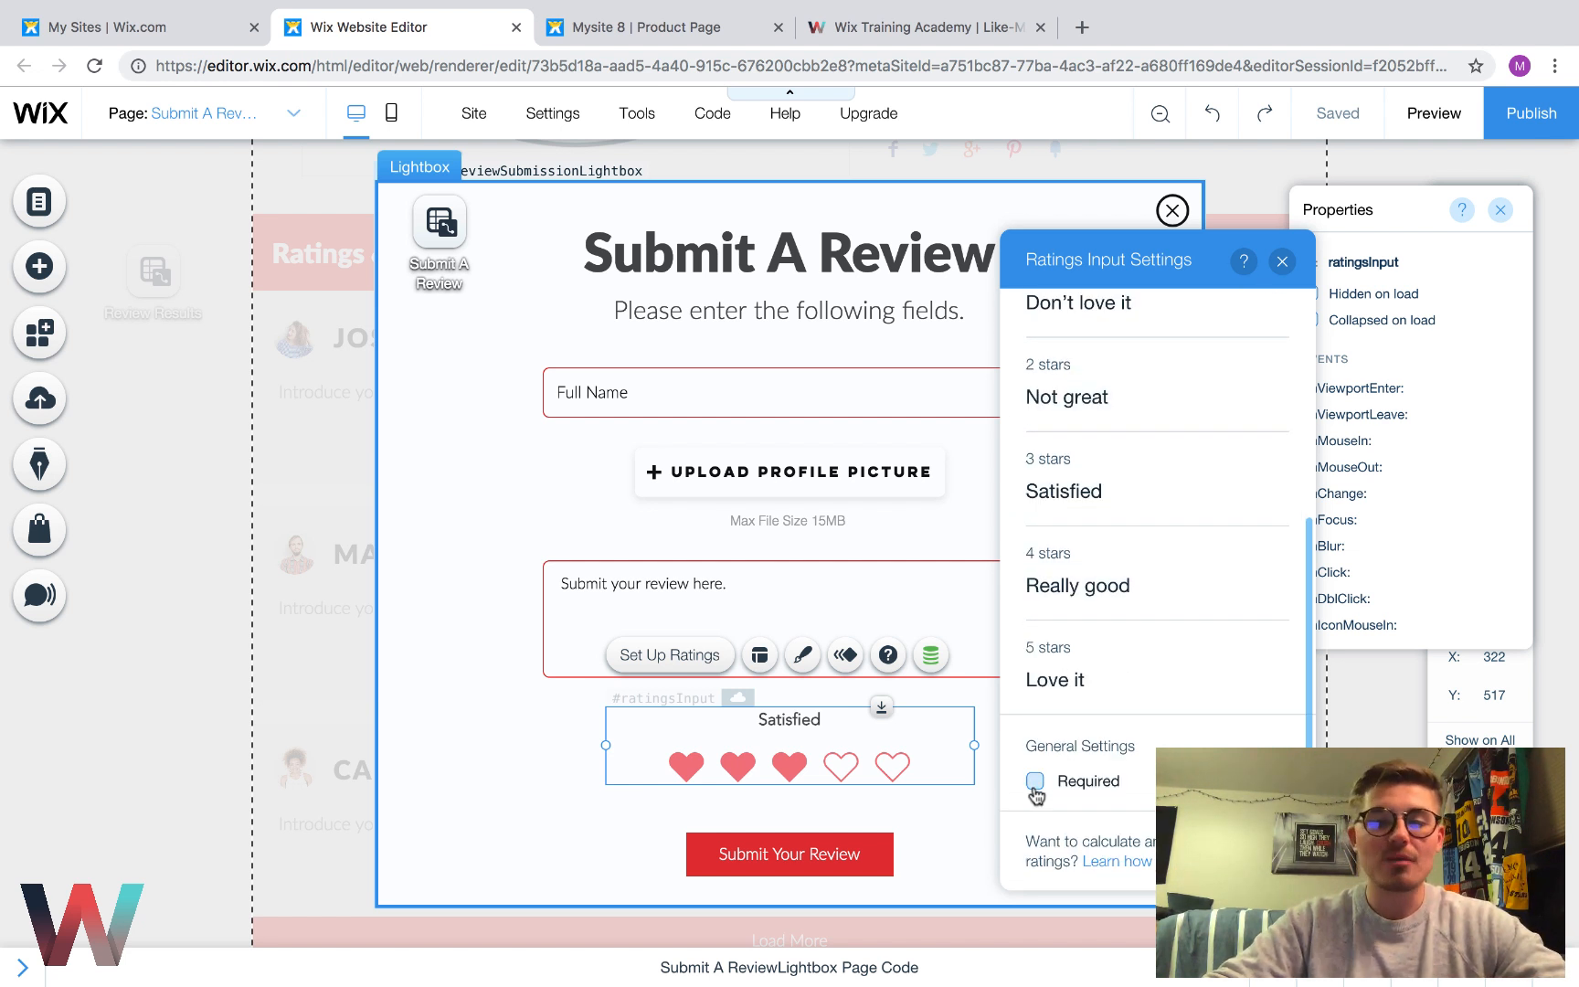
Review the ratings input's title text and the hover text for each level from 1 to 5 stars
scroll(1146, 548, "up", 2)
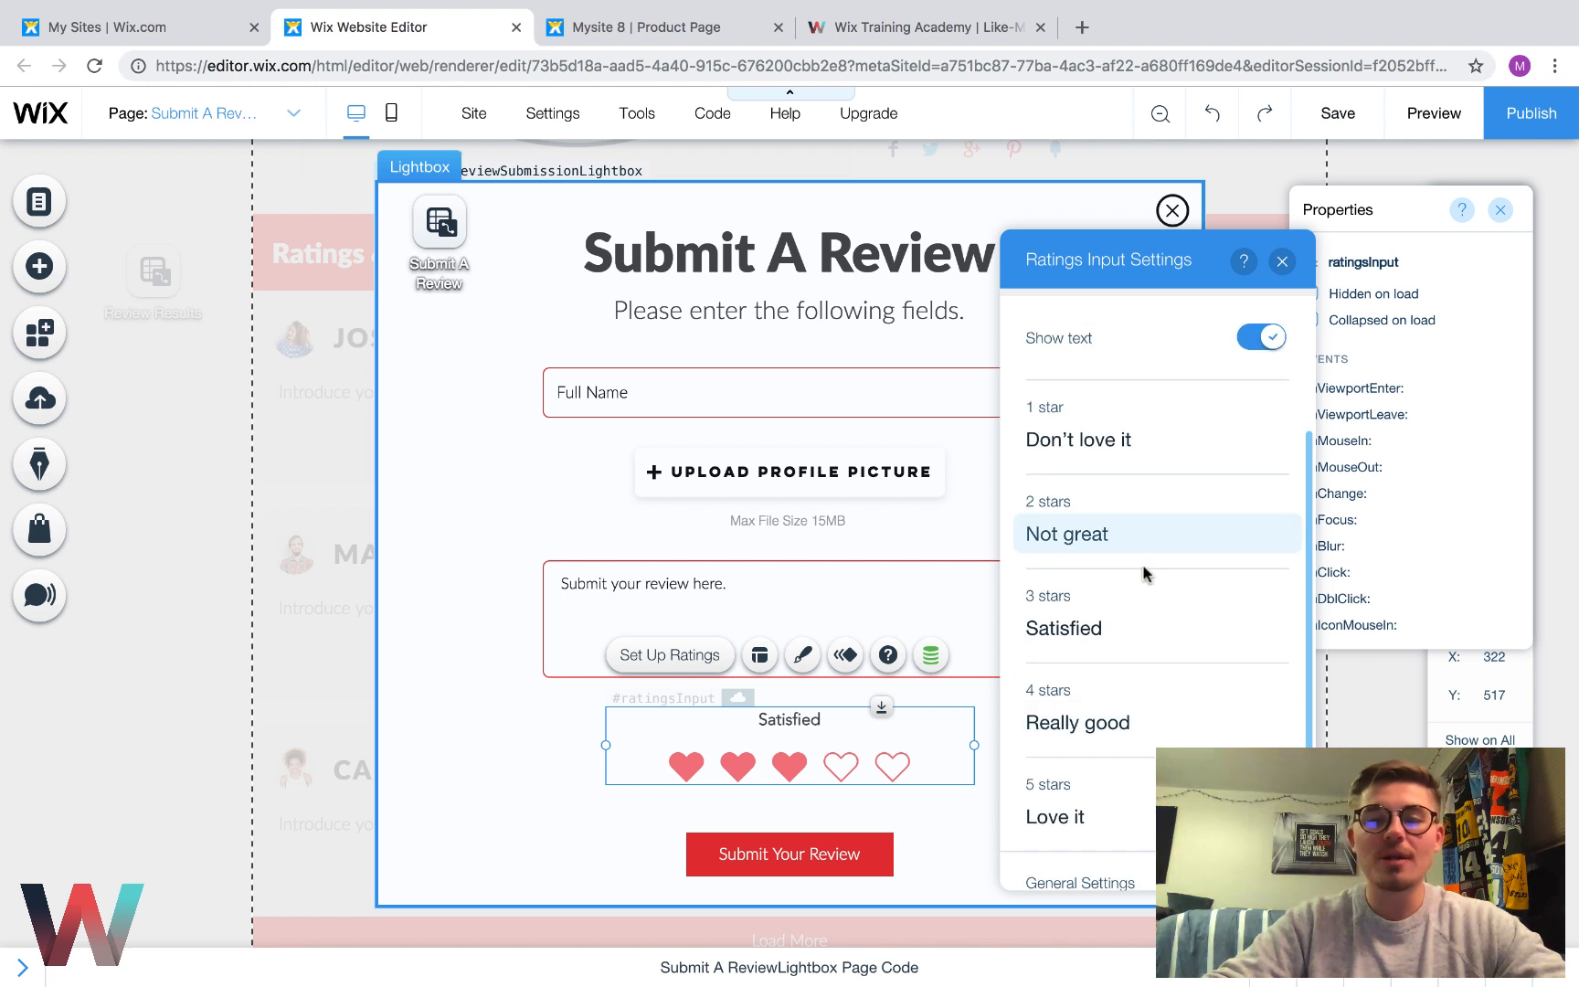
scroll(1125, 624, "up", 3)
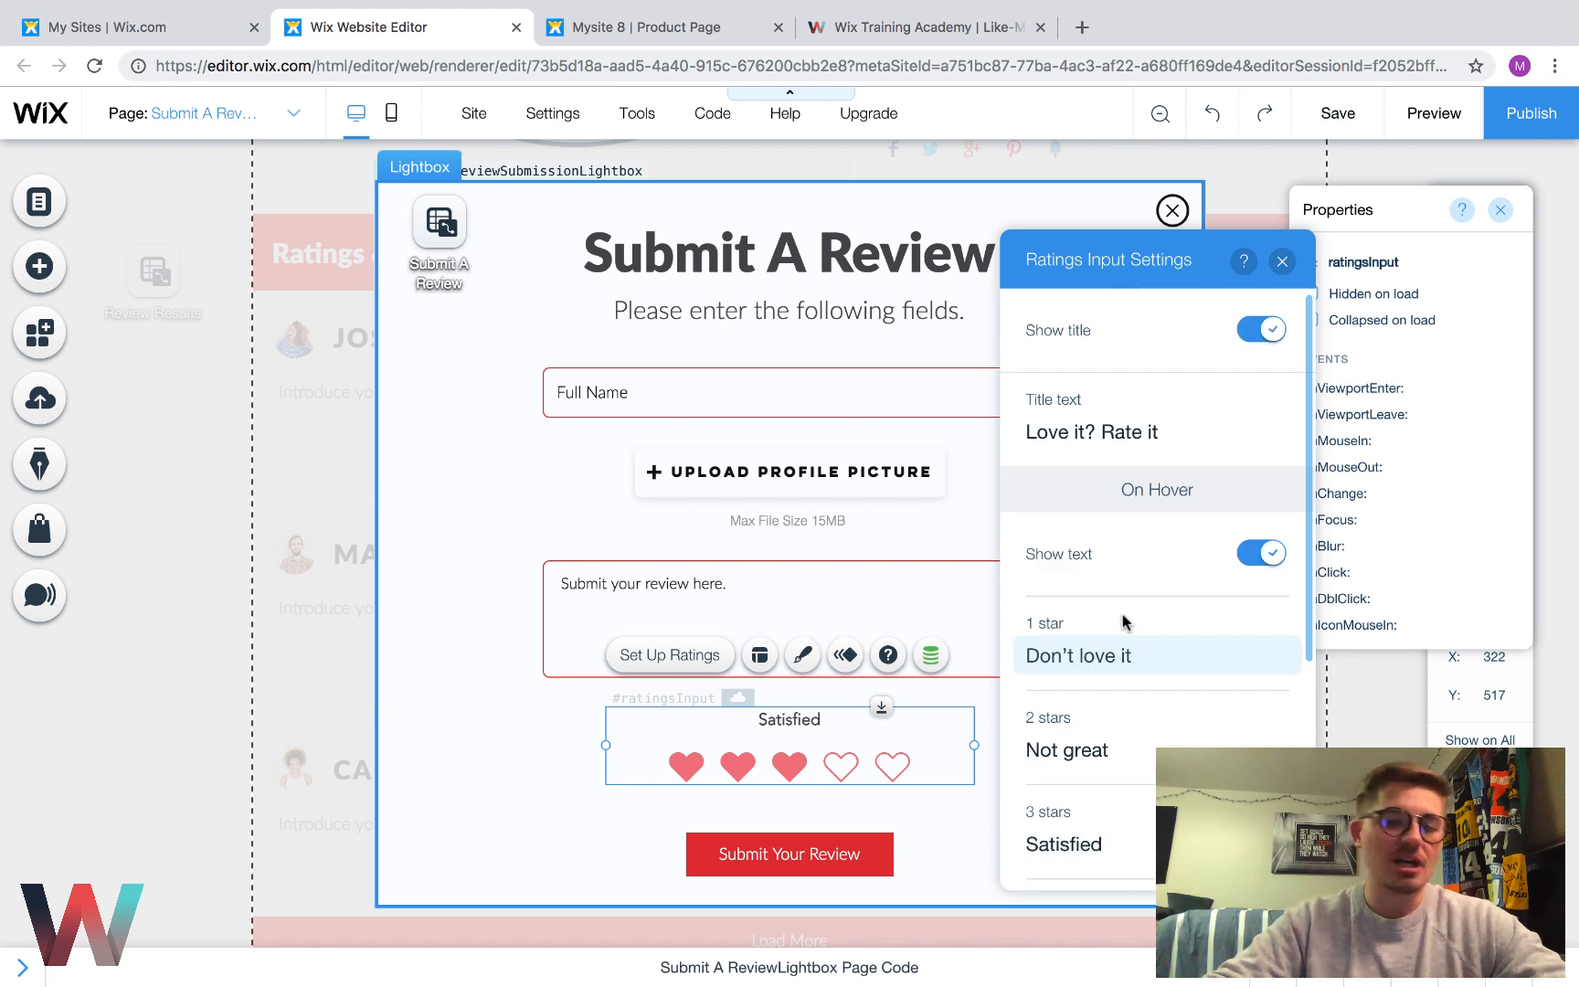
scroll(1123, 621, "down", 1)
scroll(1119, 681, "down", 1)
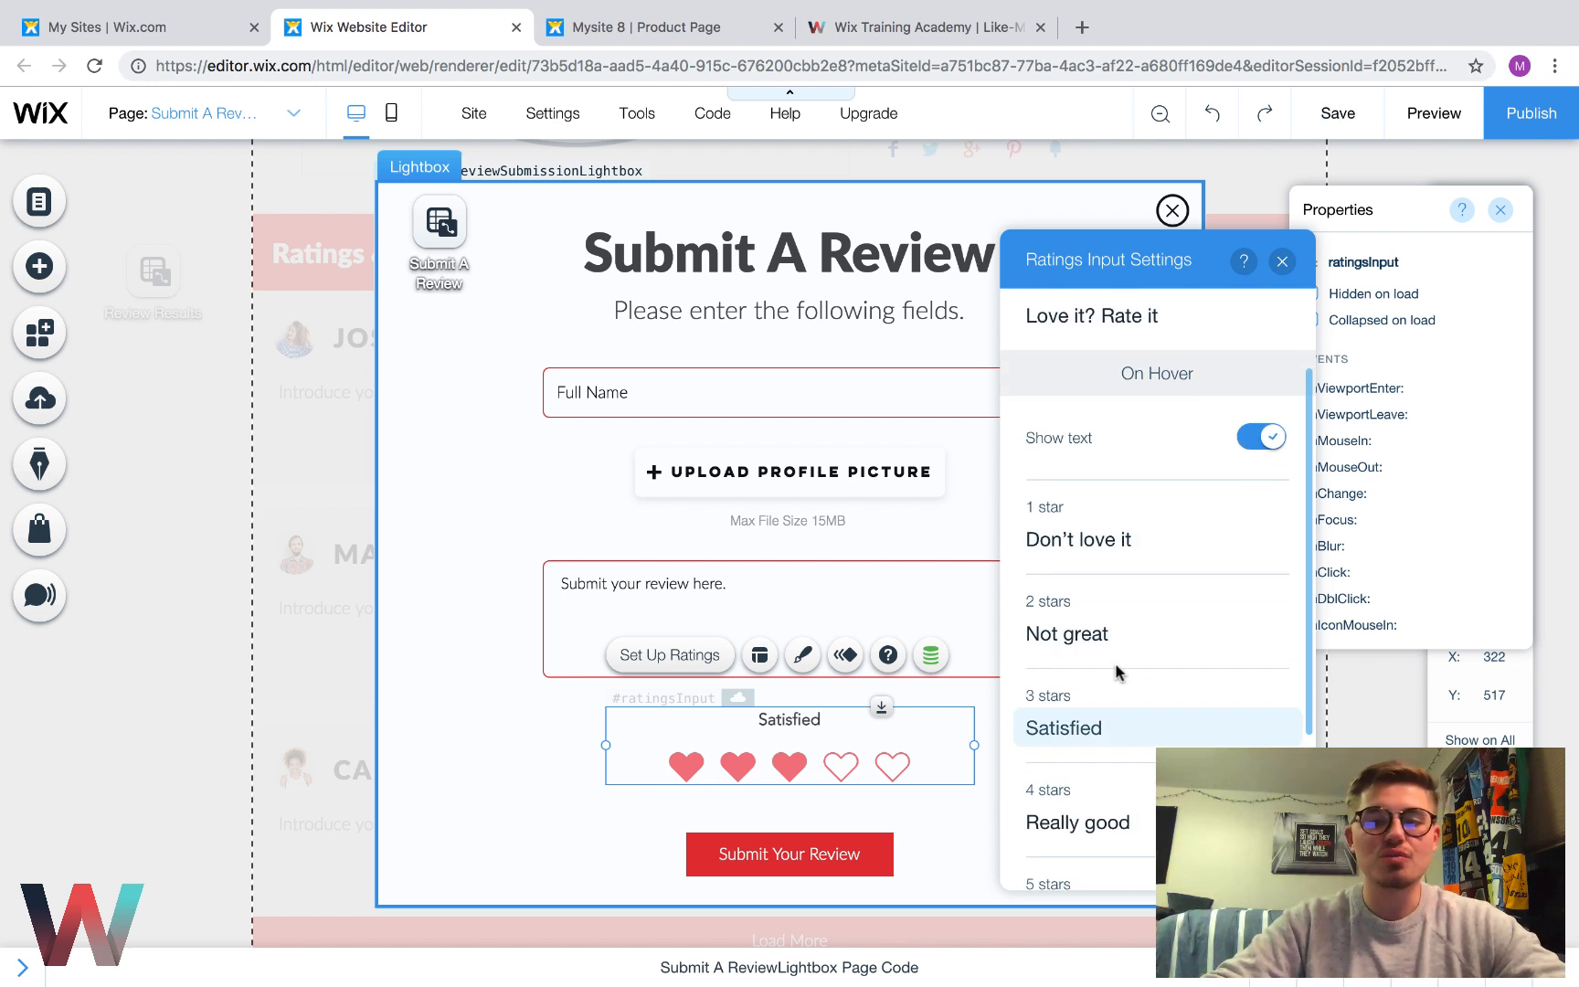
scroll(1117, 672, "down", 2)
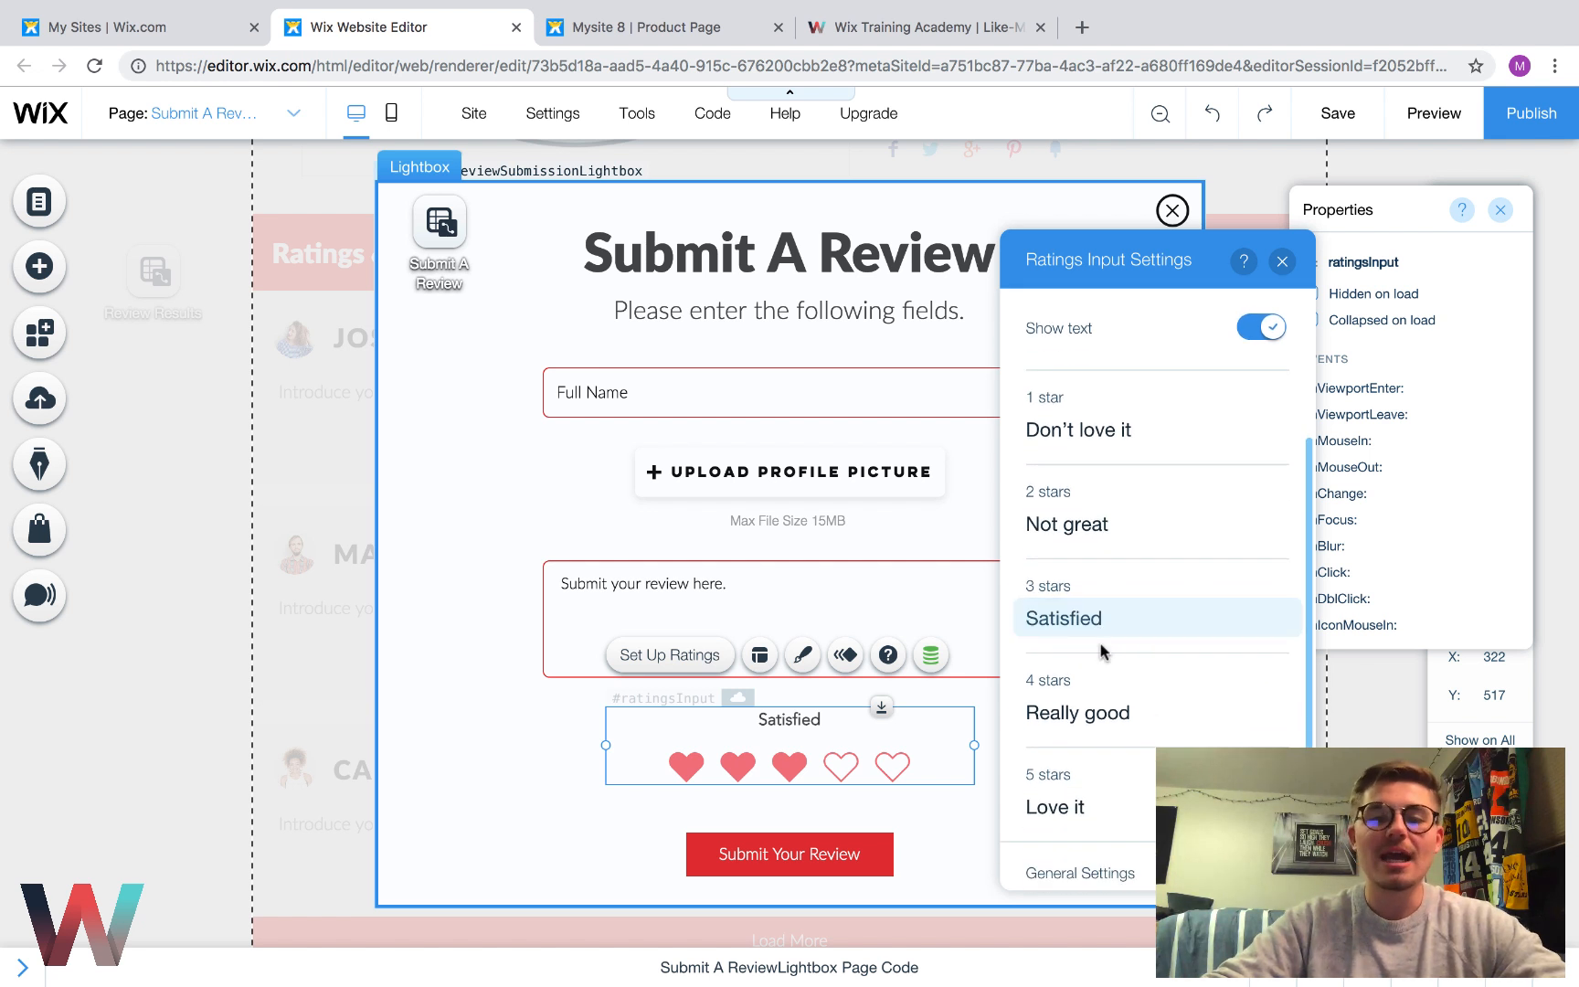
scroll(1100, 642, "down", 1)
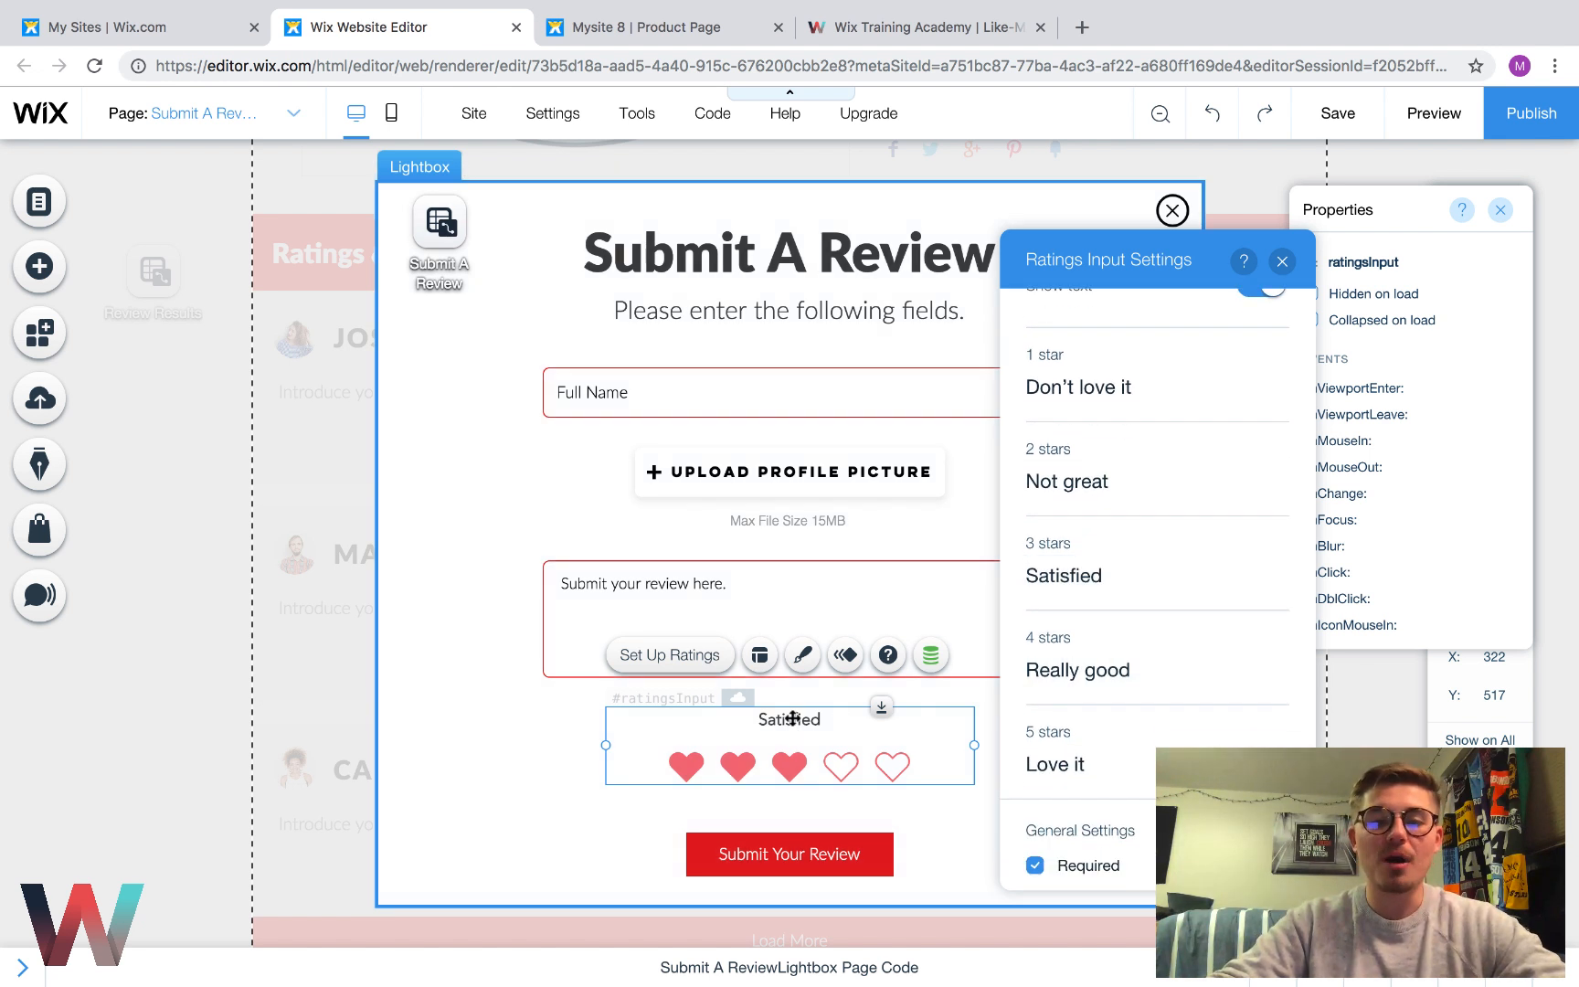
scroll(1113, 655, "up", 5)
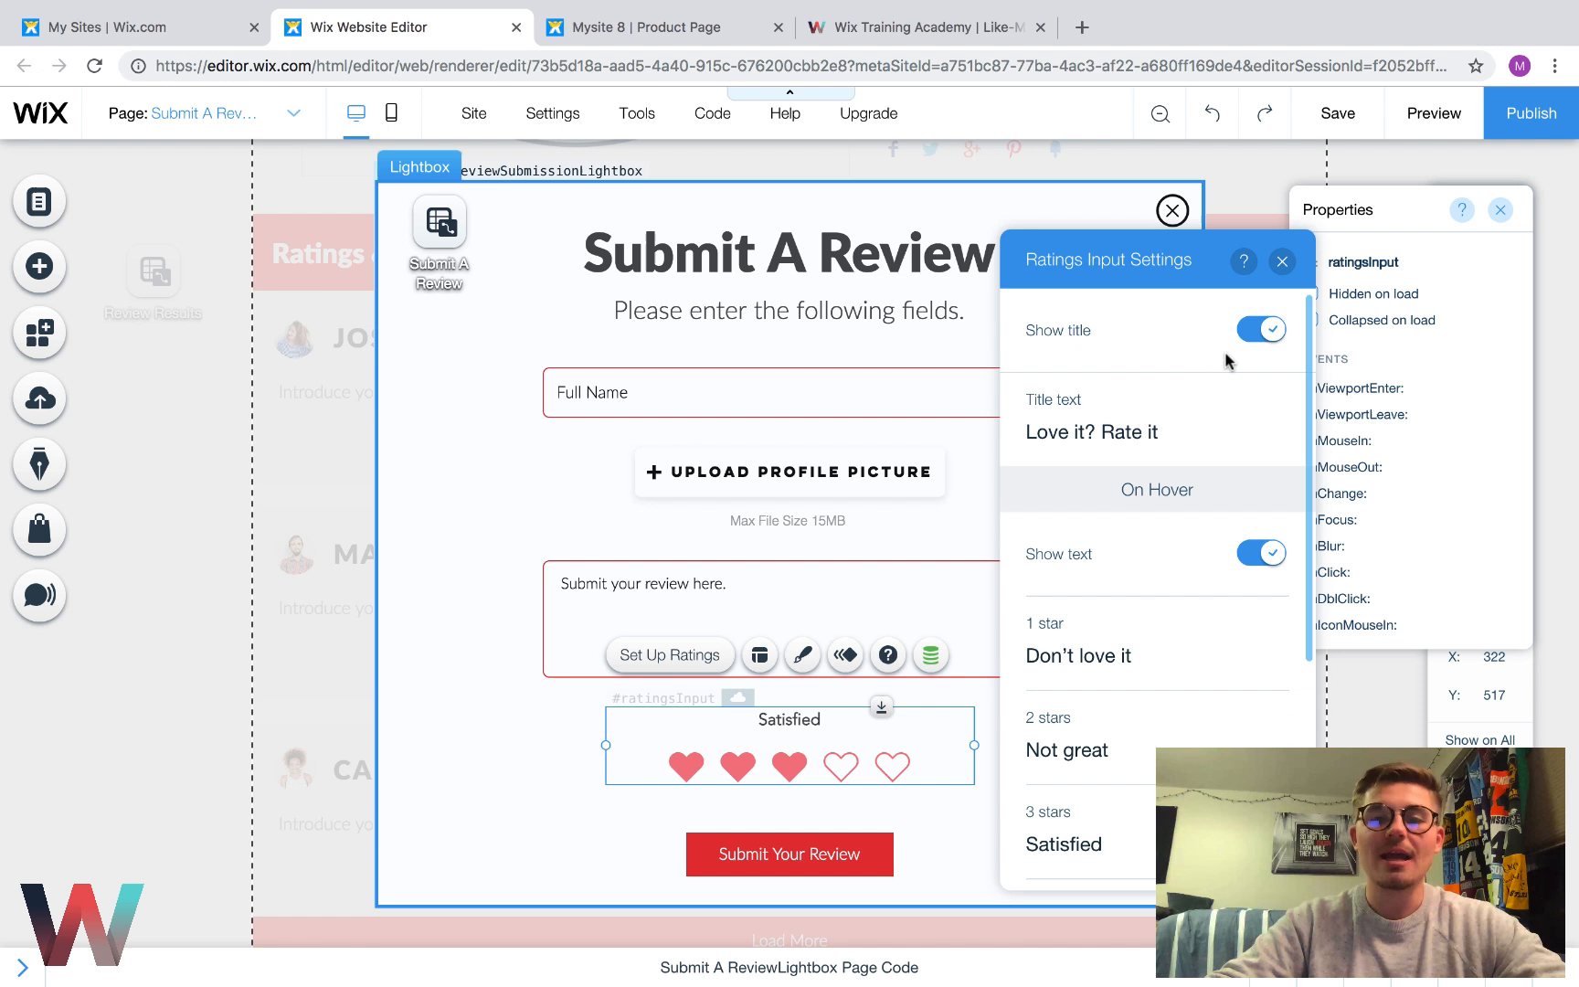
left_click(1282, 261)
Look over the icon shapes offered in the ratings input's design options
left_click(804, 654)
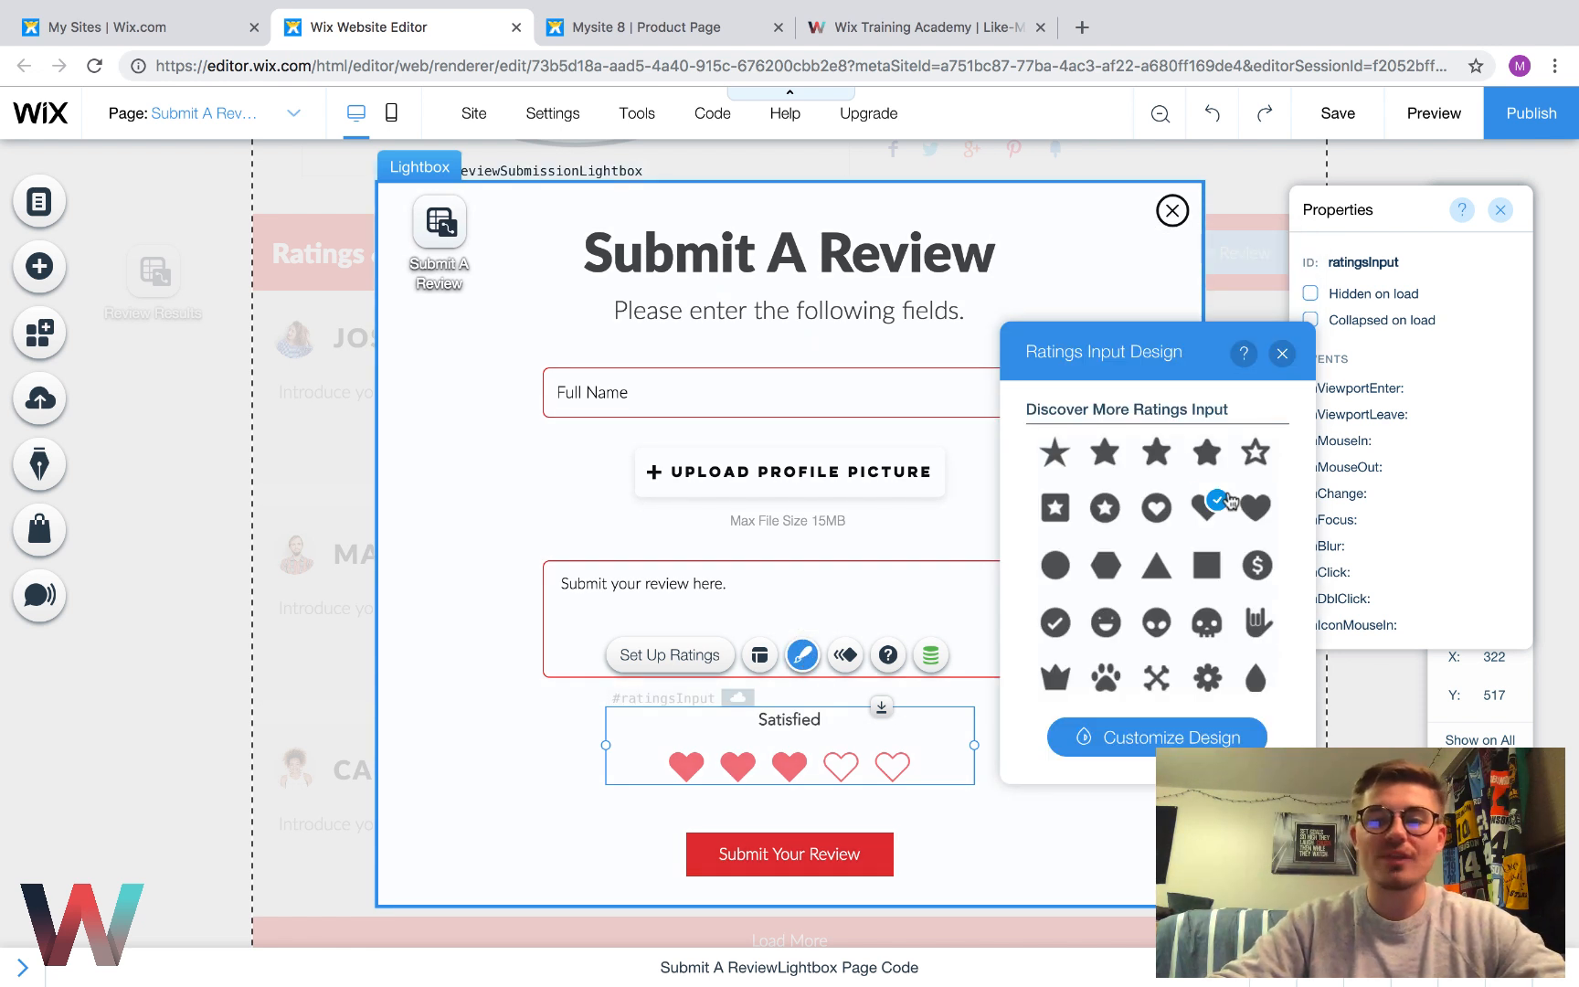
mouse_move(1332, 393)
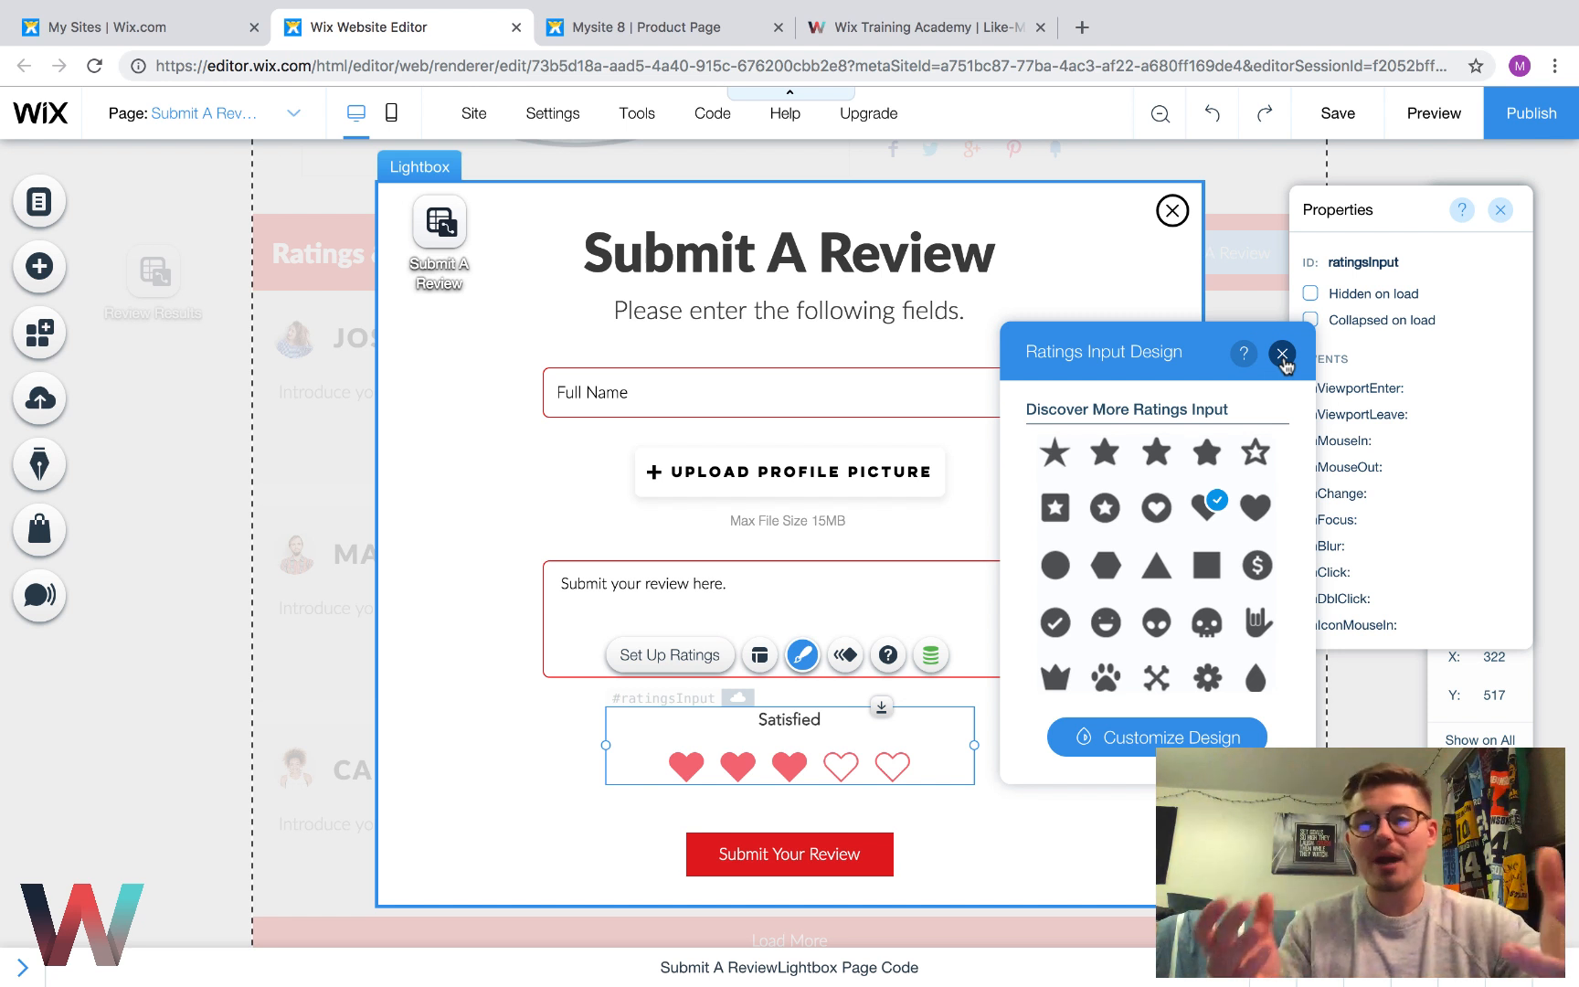
left_click(1282, 354)
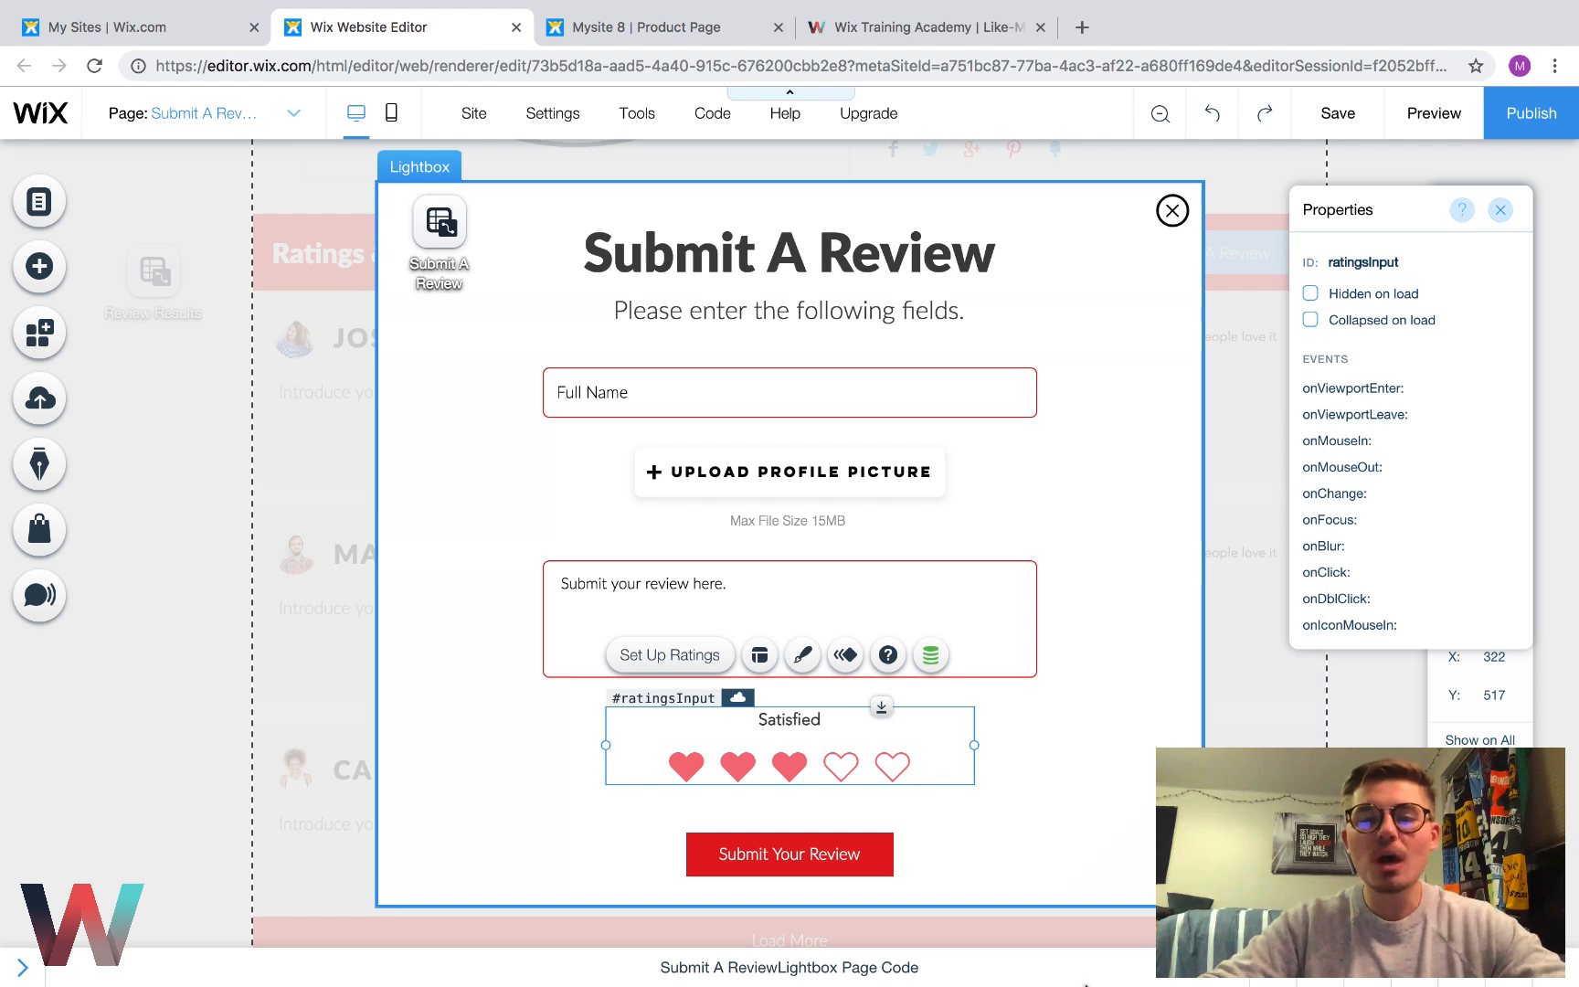
left_click(1096, 853)
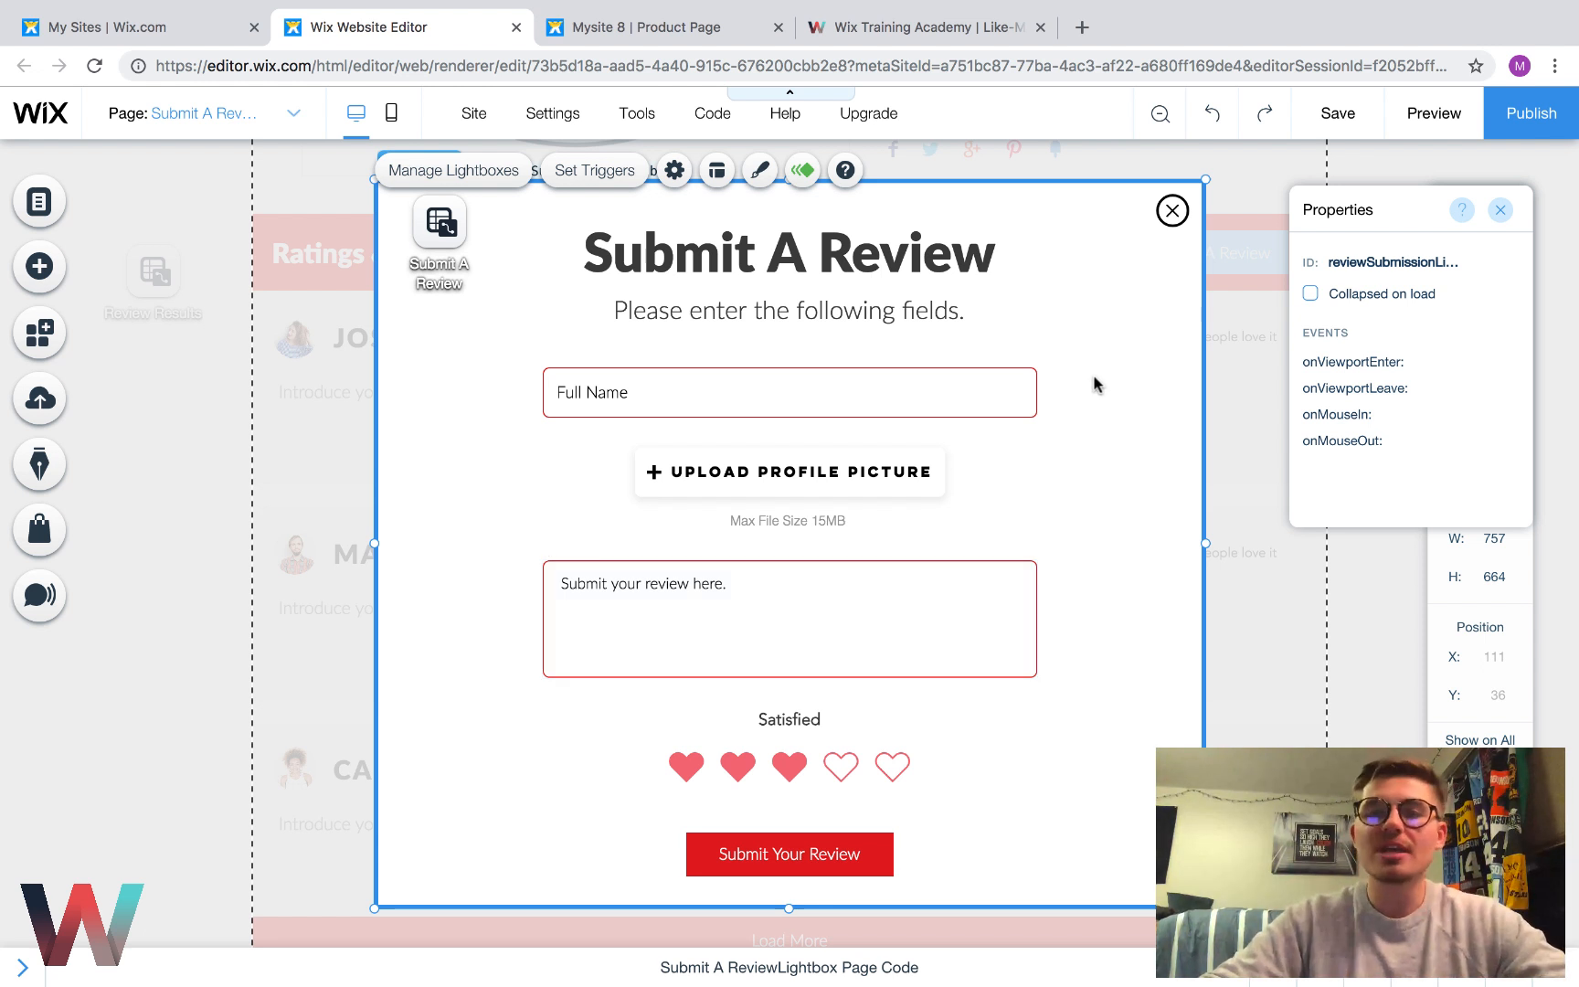
Check the Full Name input's connection to the Submit A Review dataset, keeping its value connected to ReviewerName (Text)
left_click(821, 394)
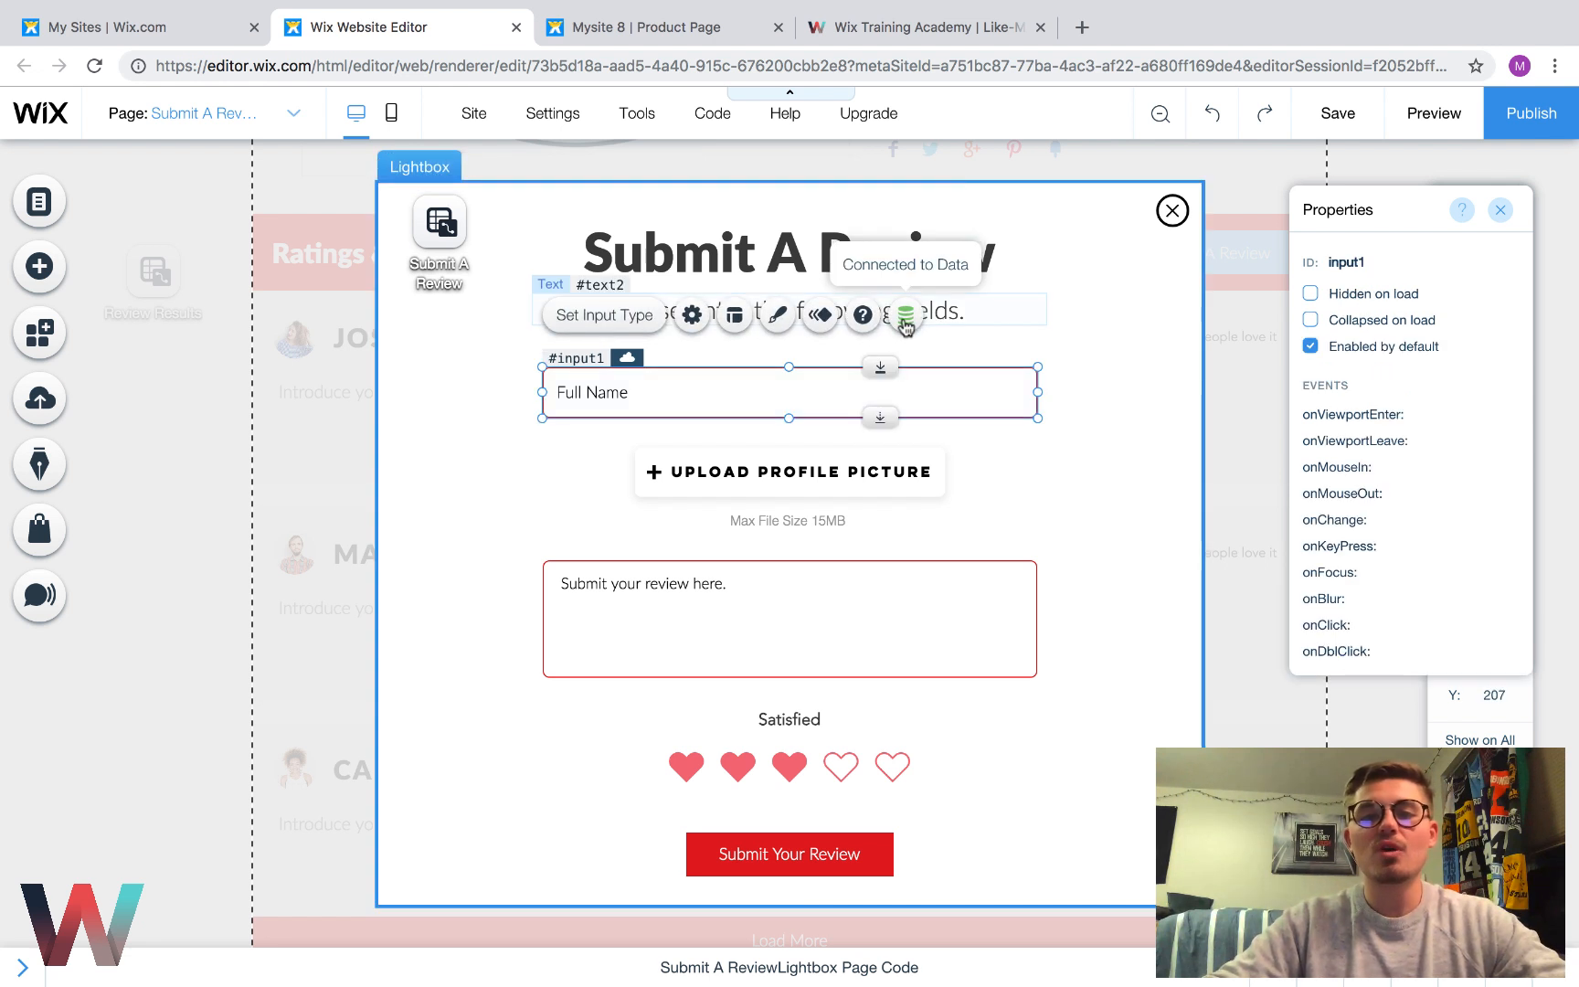
left_click(906, 316)
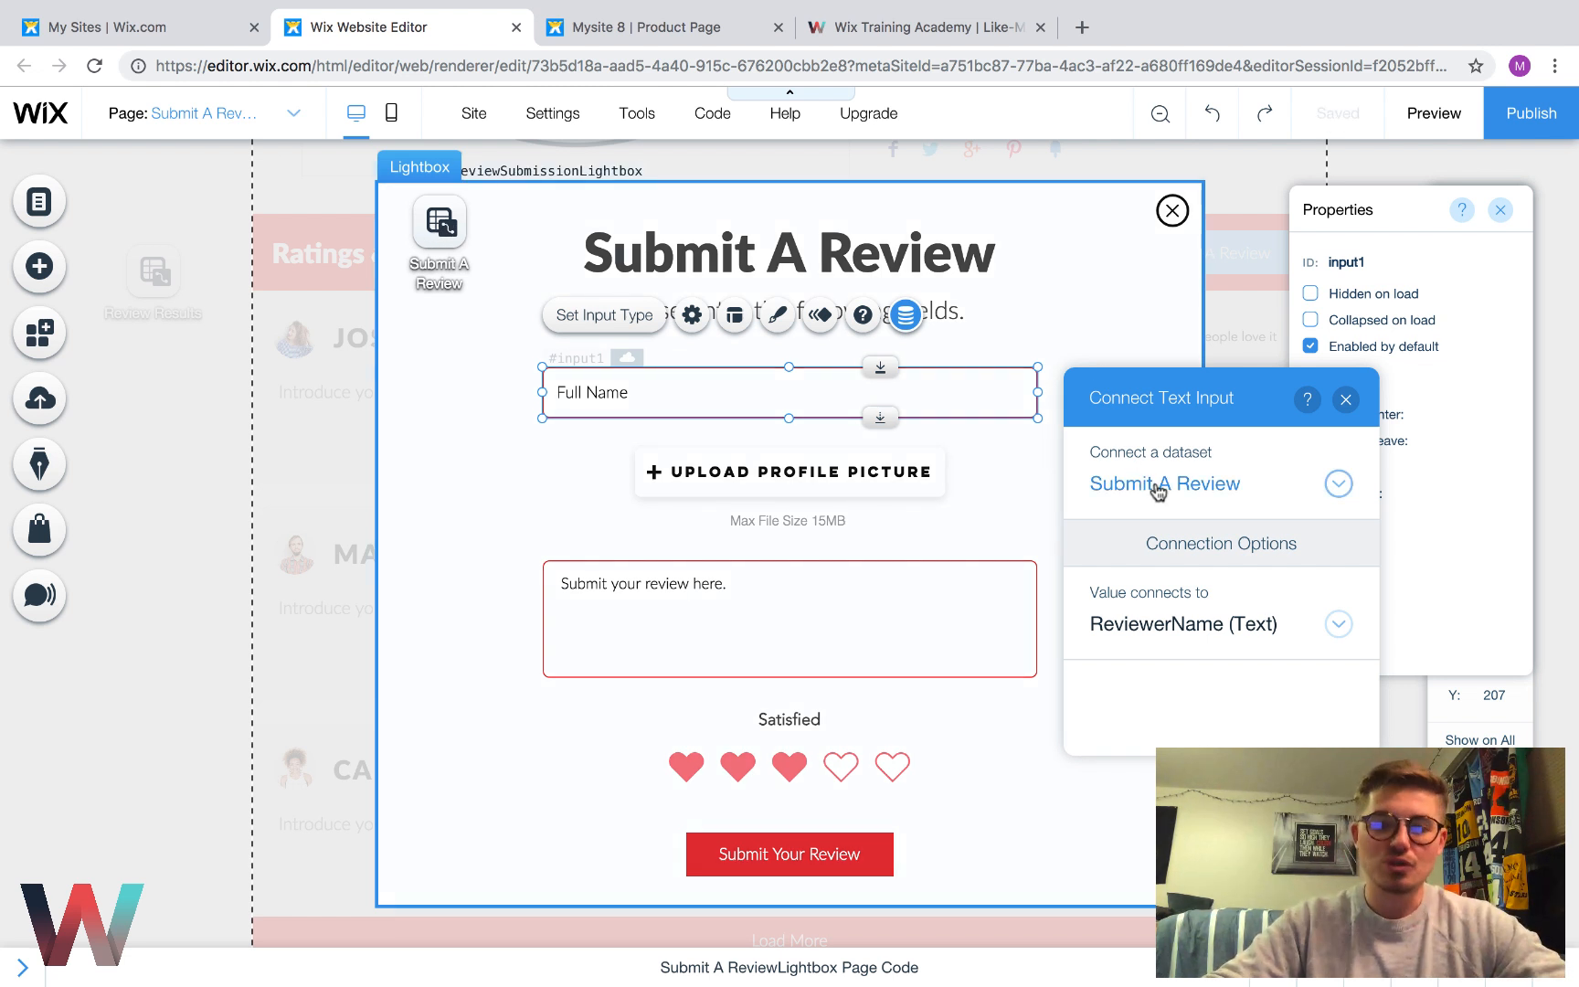
left_click(1205, 633)
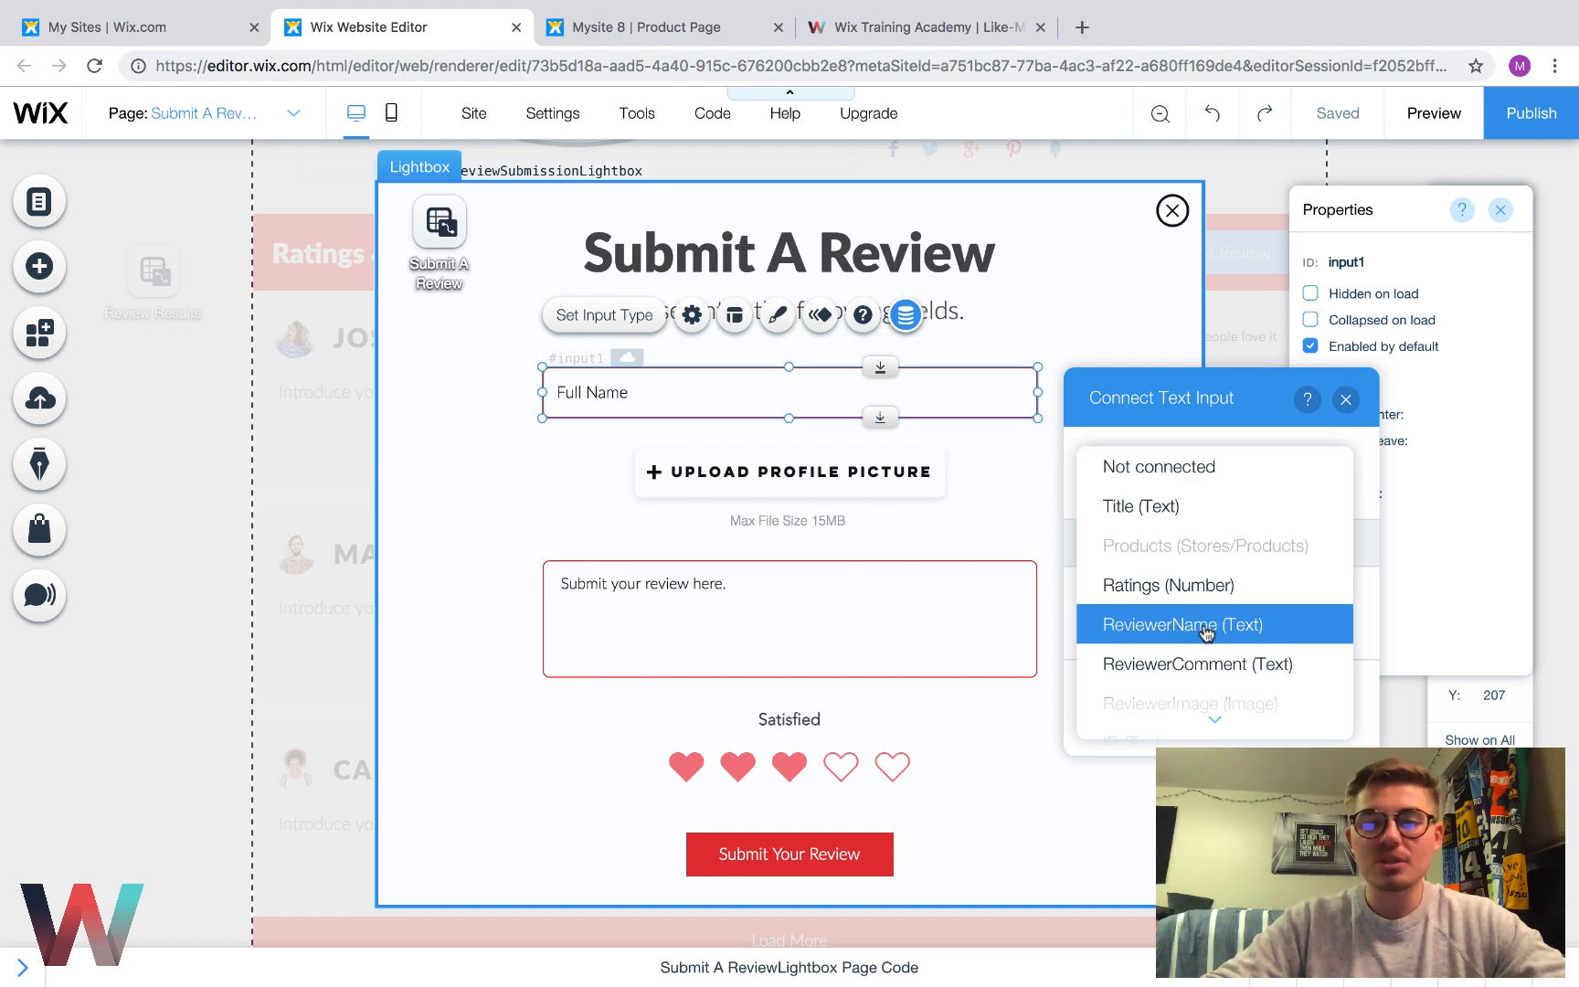
left_click(1198, 628)
left_click(1346, 399)
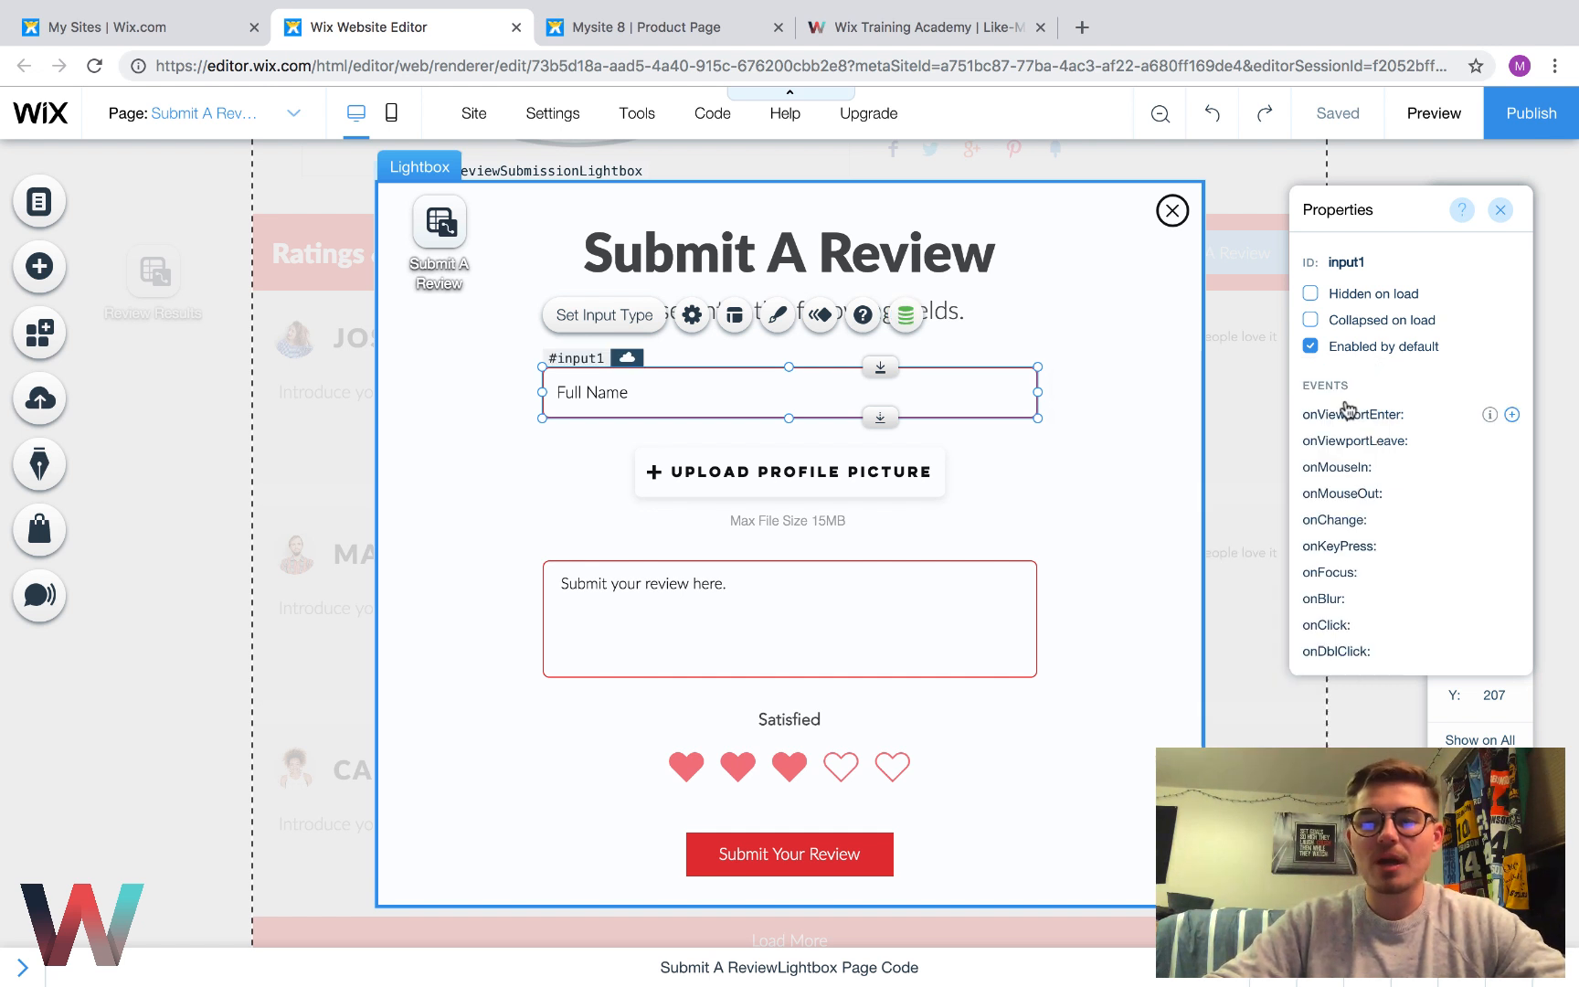
Check the data connections of the Upload Profile Picture button and the review text box
left_click(825, 484)
left_click(1056, 395)
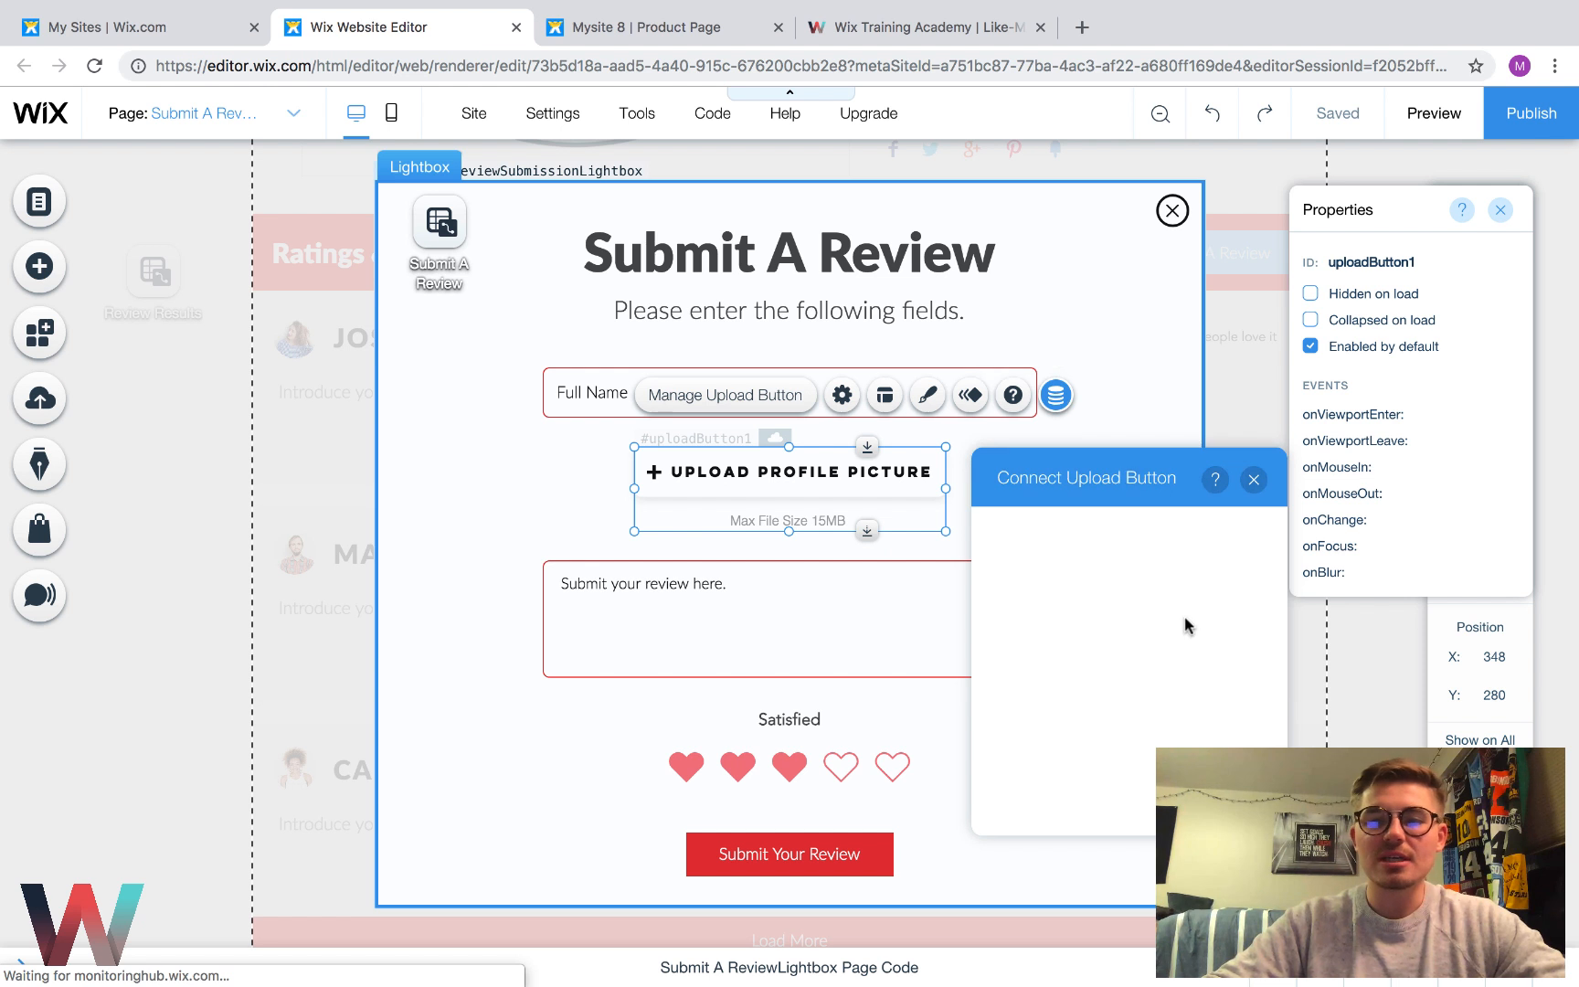
left_click(1255, 478)
left_click(829, 636)
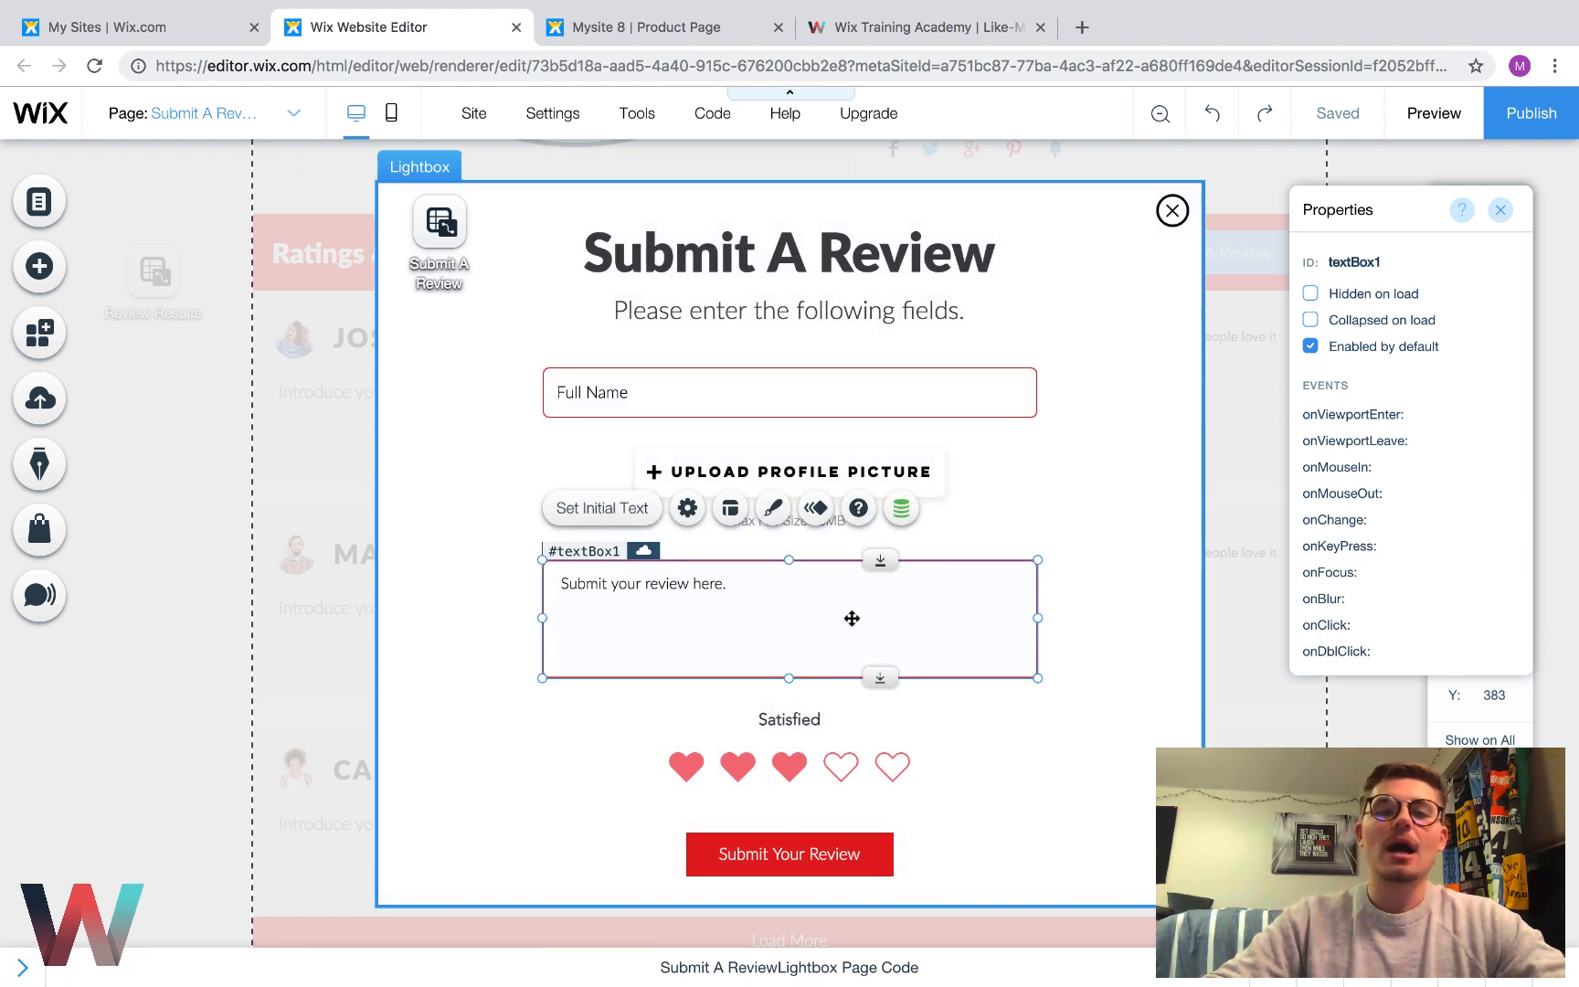
left_click(900, 509)
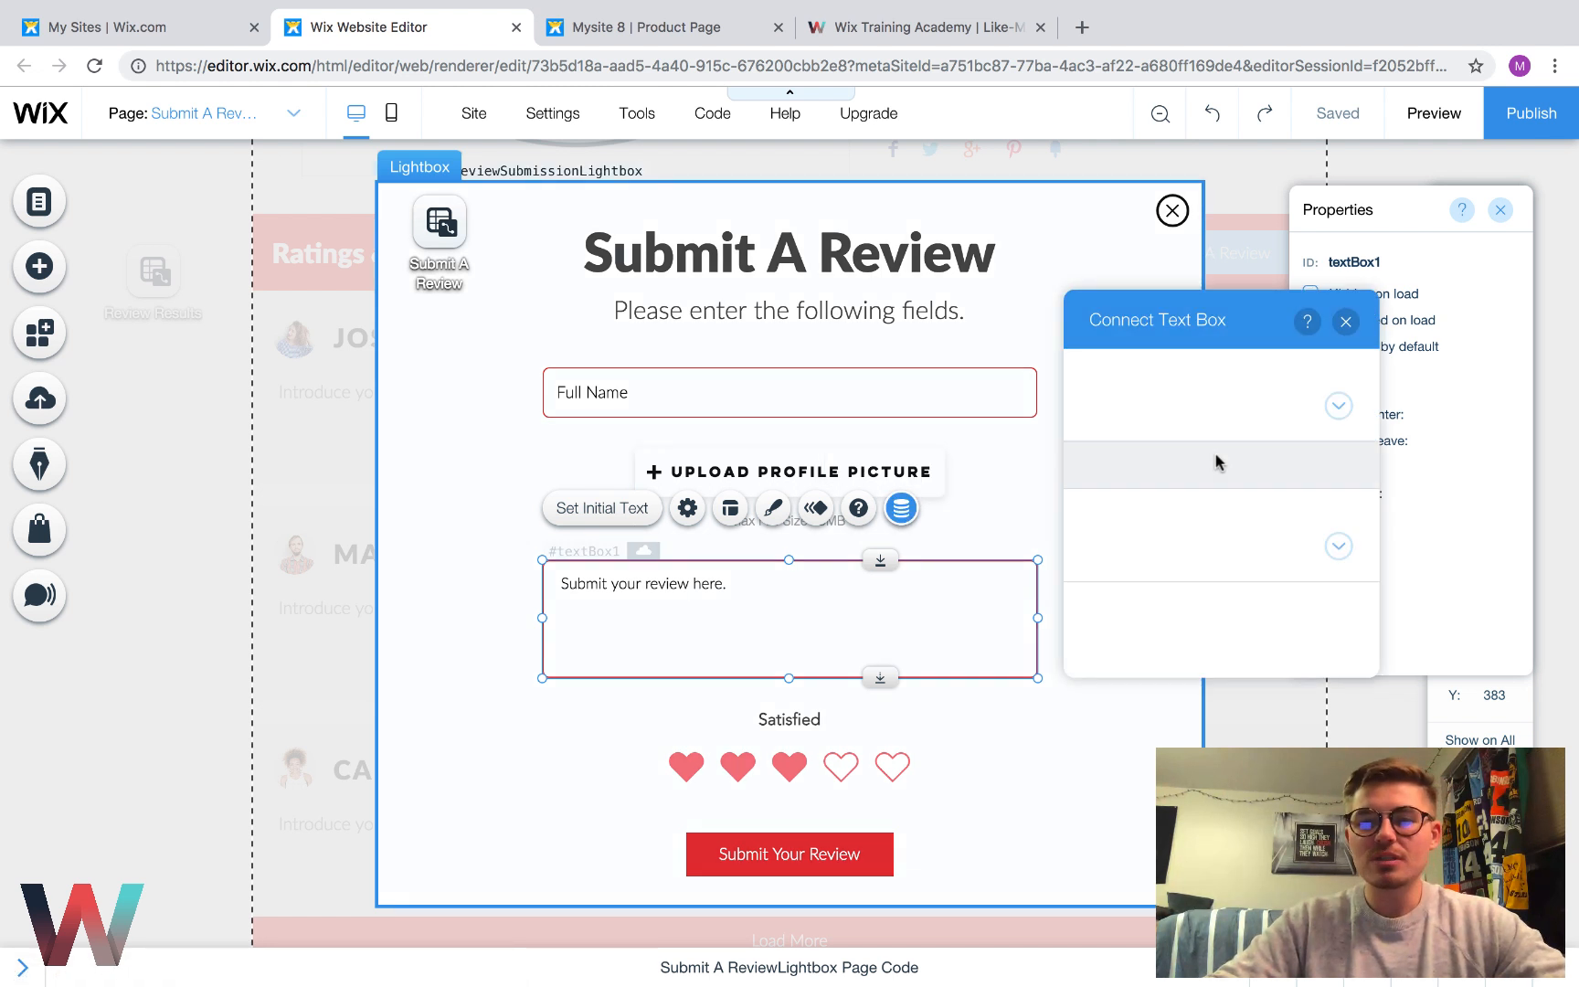
left_click(1346, 322)
Check the ratings input's connection to the Submit A Review dataset, keeping its value connected to Ratings (Number)
left_click(844, 746)
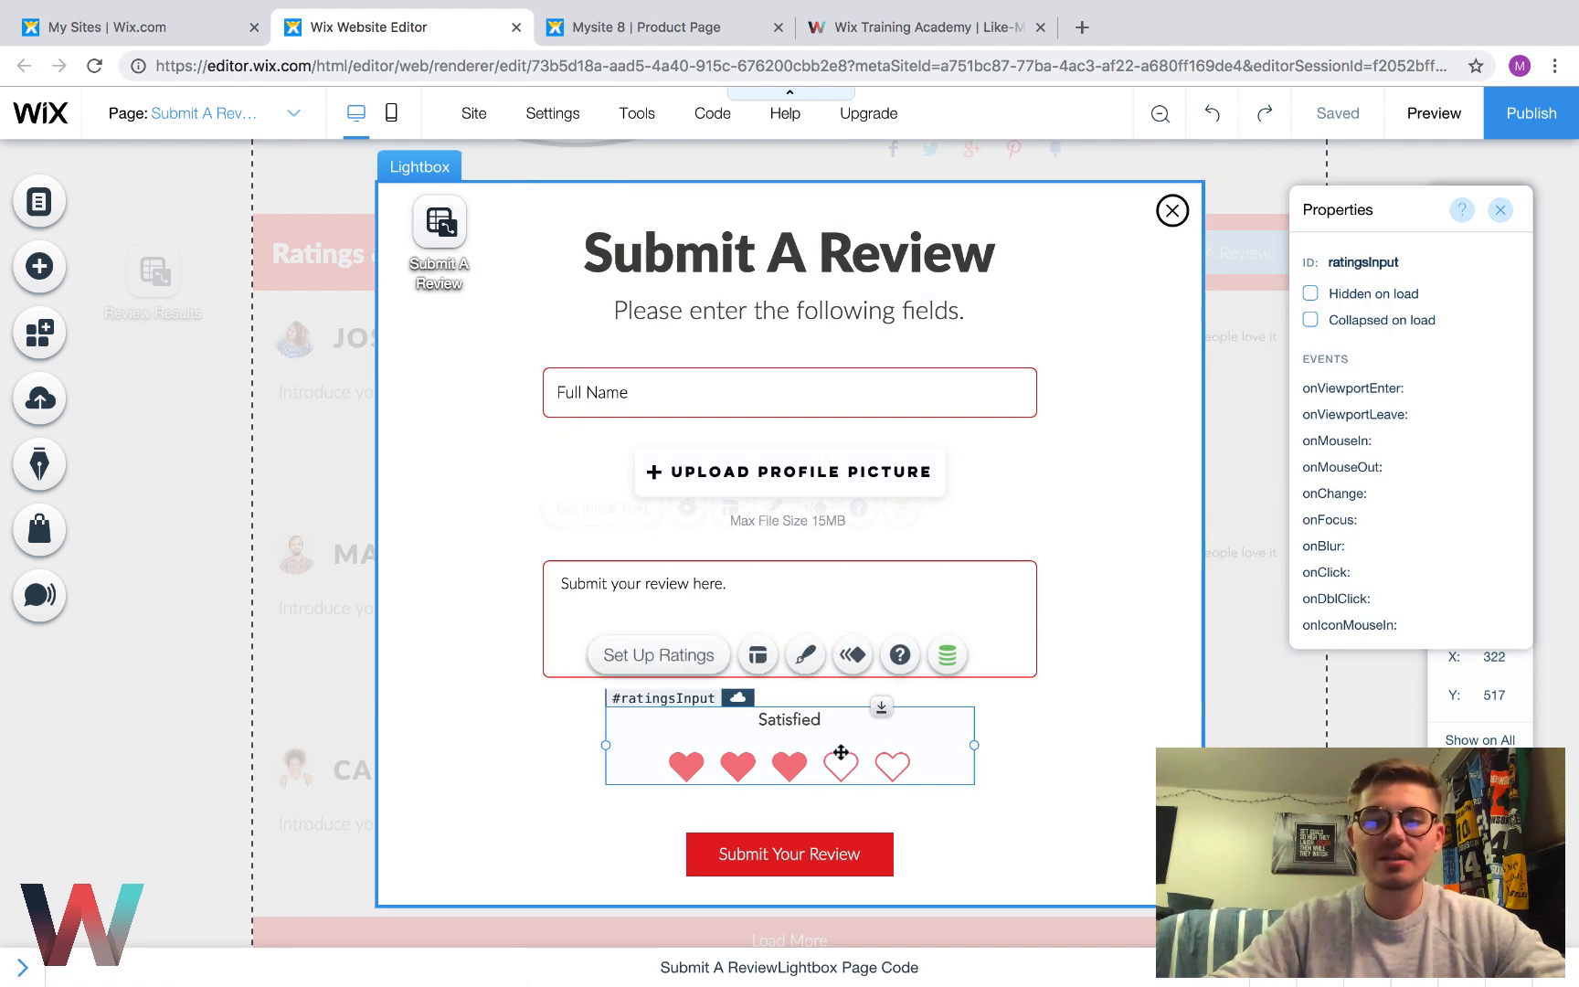
left_click(928, 650)
left_click(1106, 651)
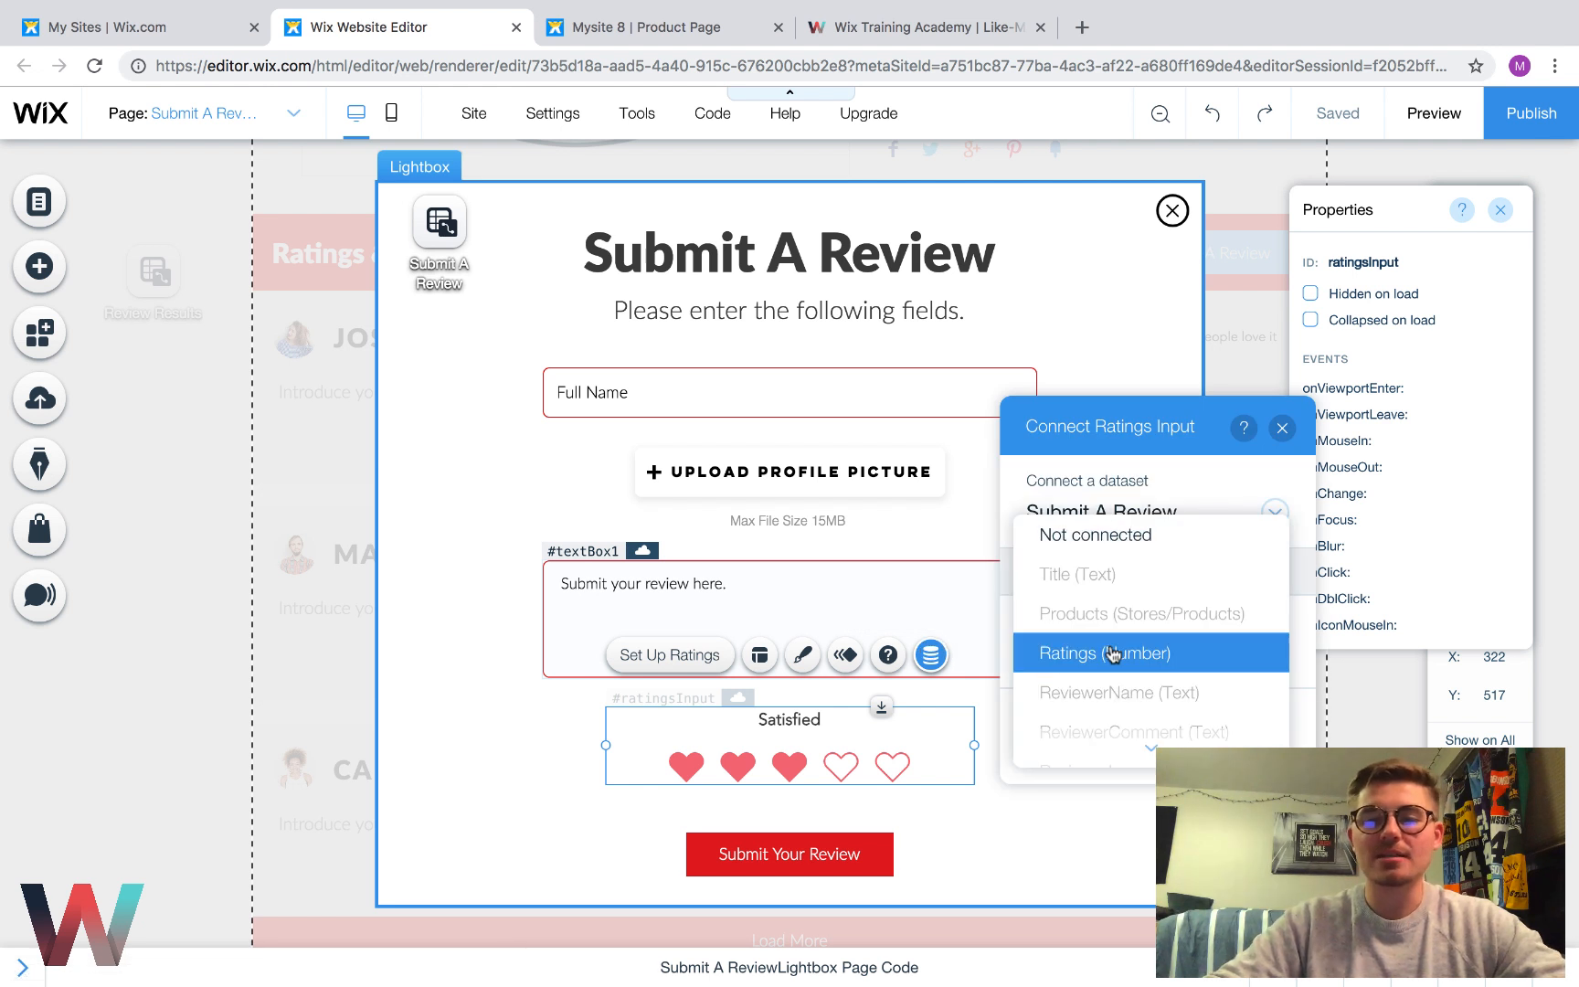
left_click(1111, 652)
left_click(1282, 428)
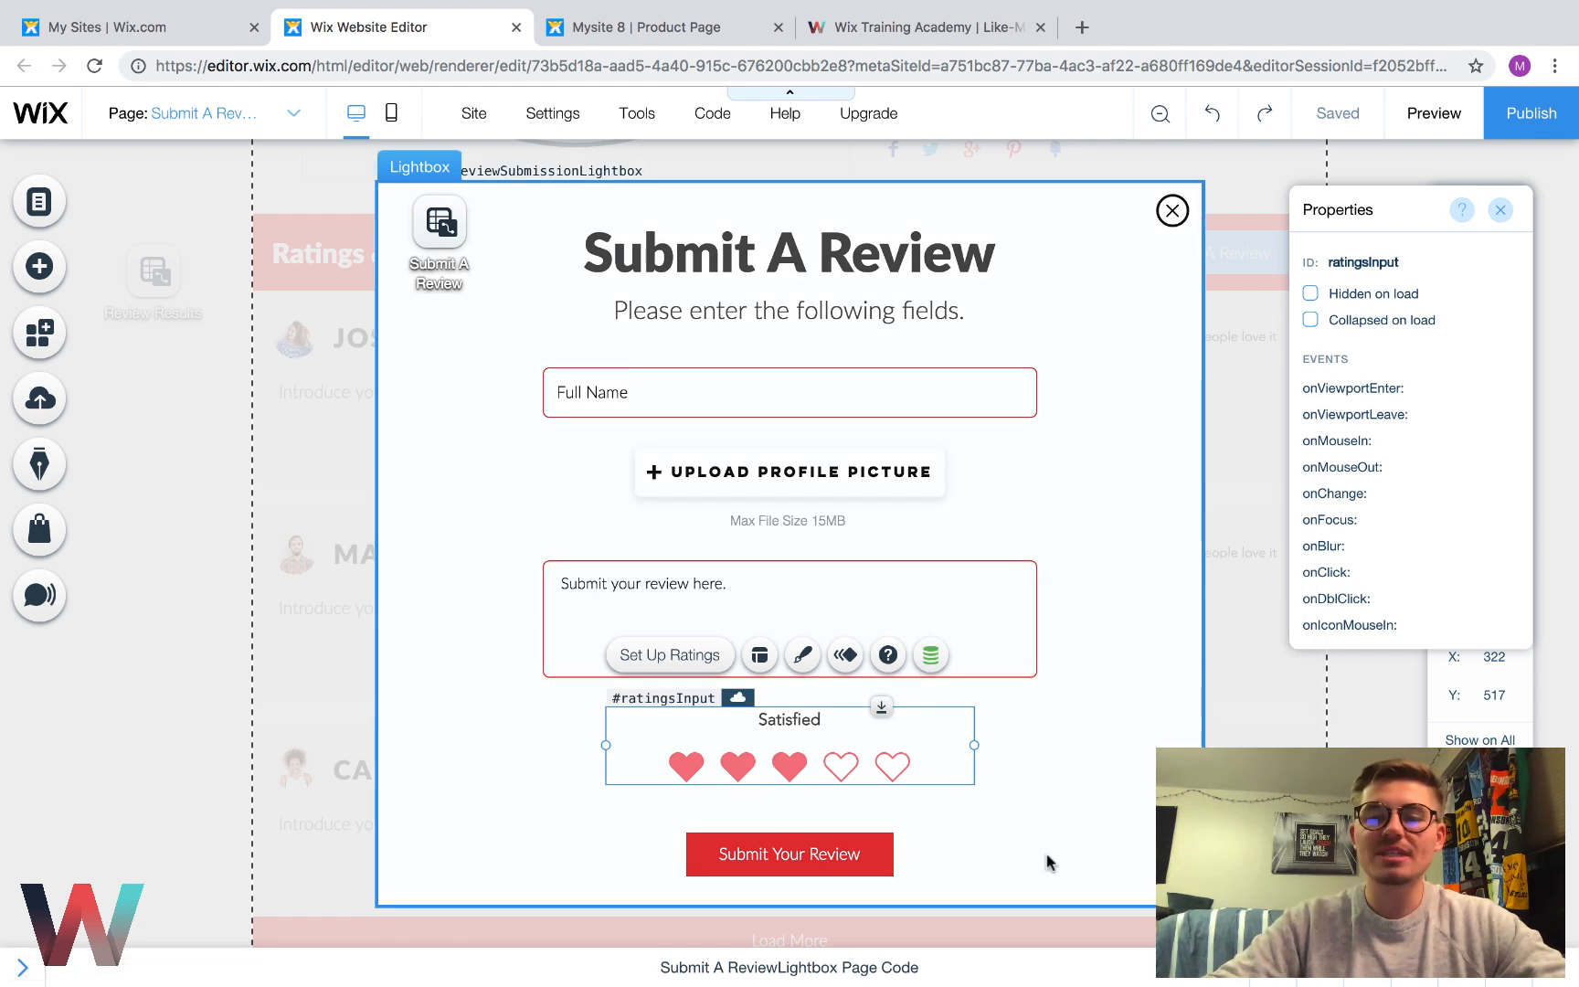
Look over the button designs that can be added and select the lightbox's Submit Your Review button
left_click(1050, 850)
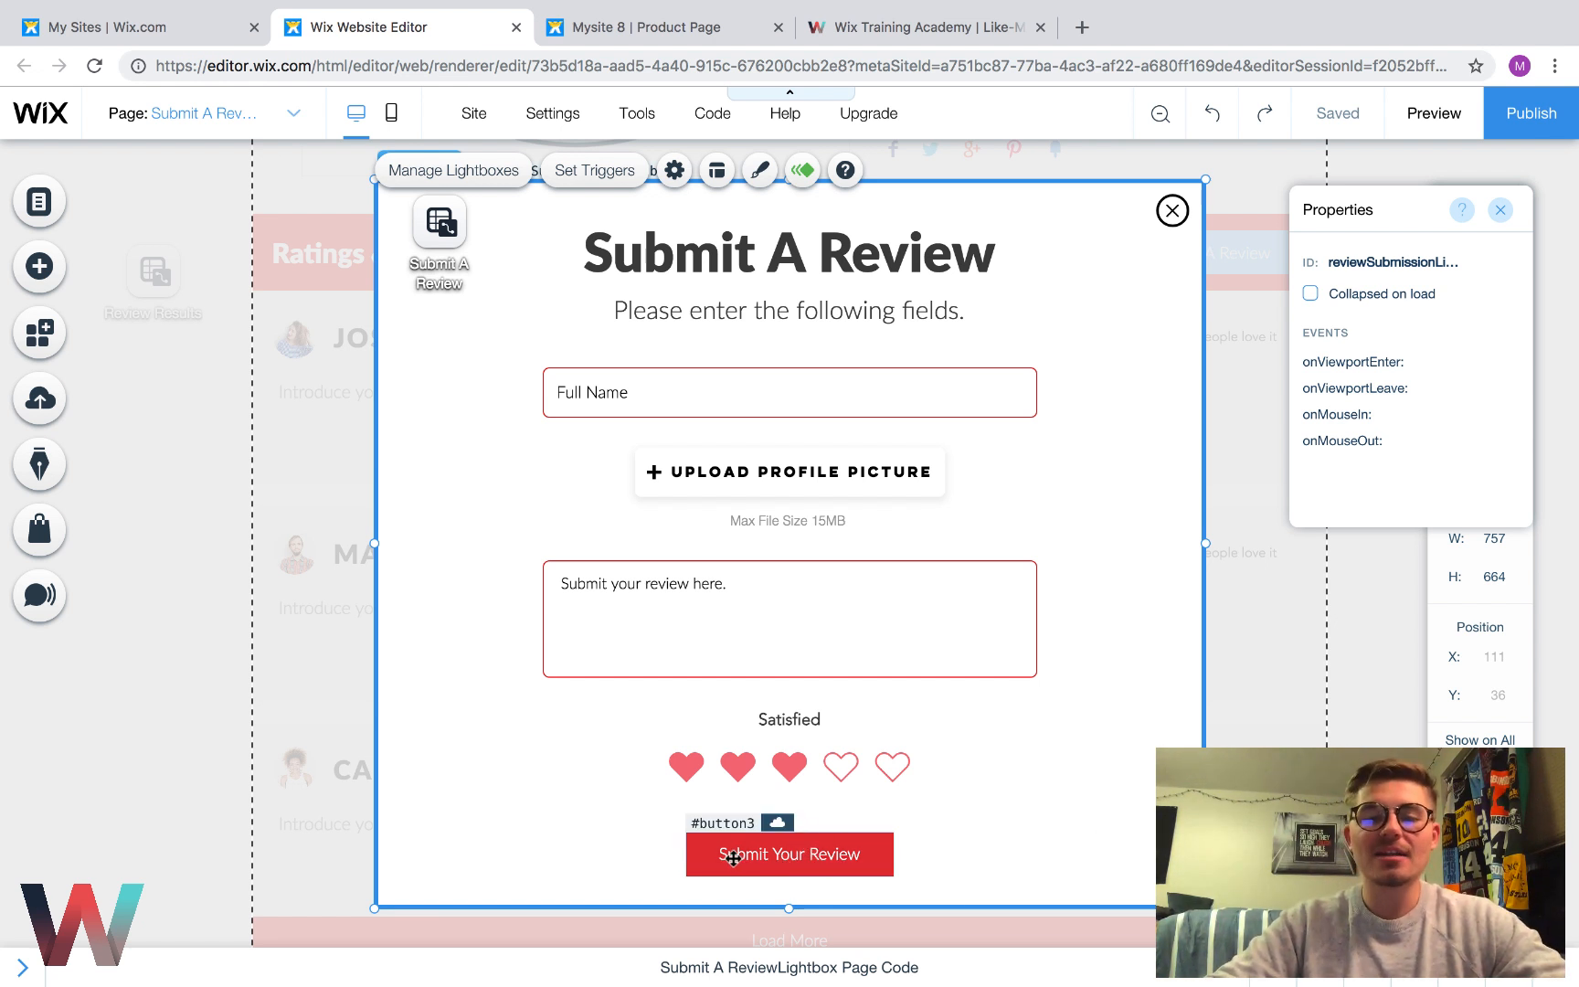
left_click(52, 272)
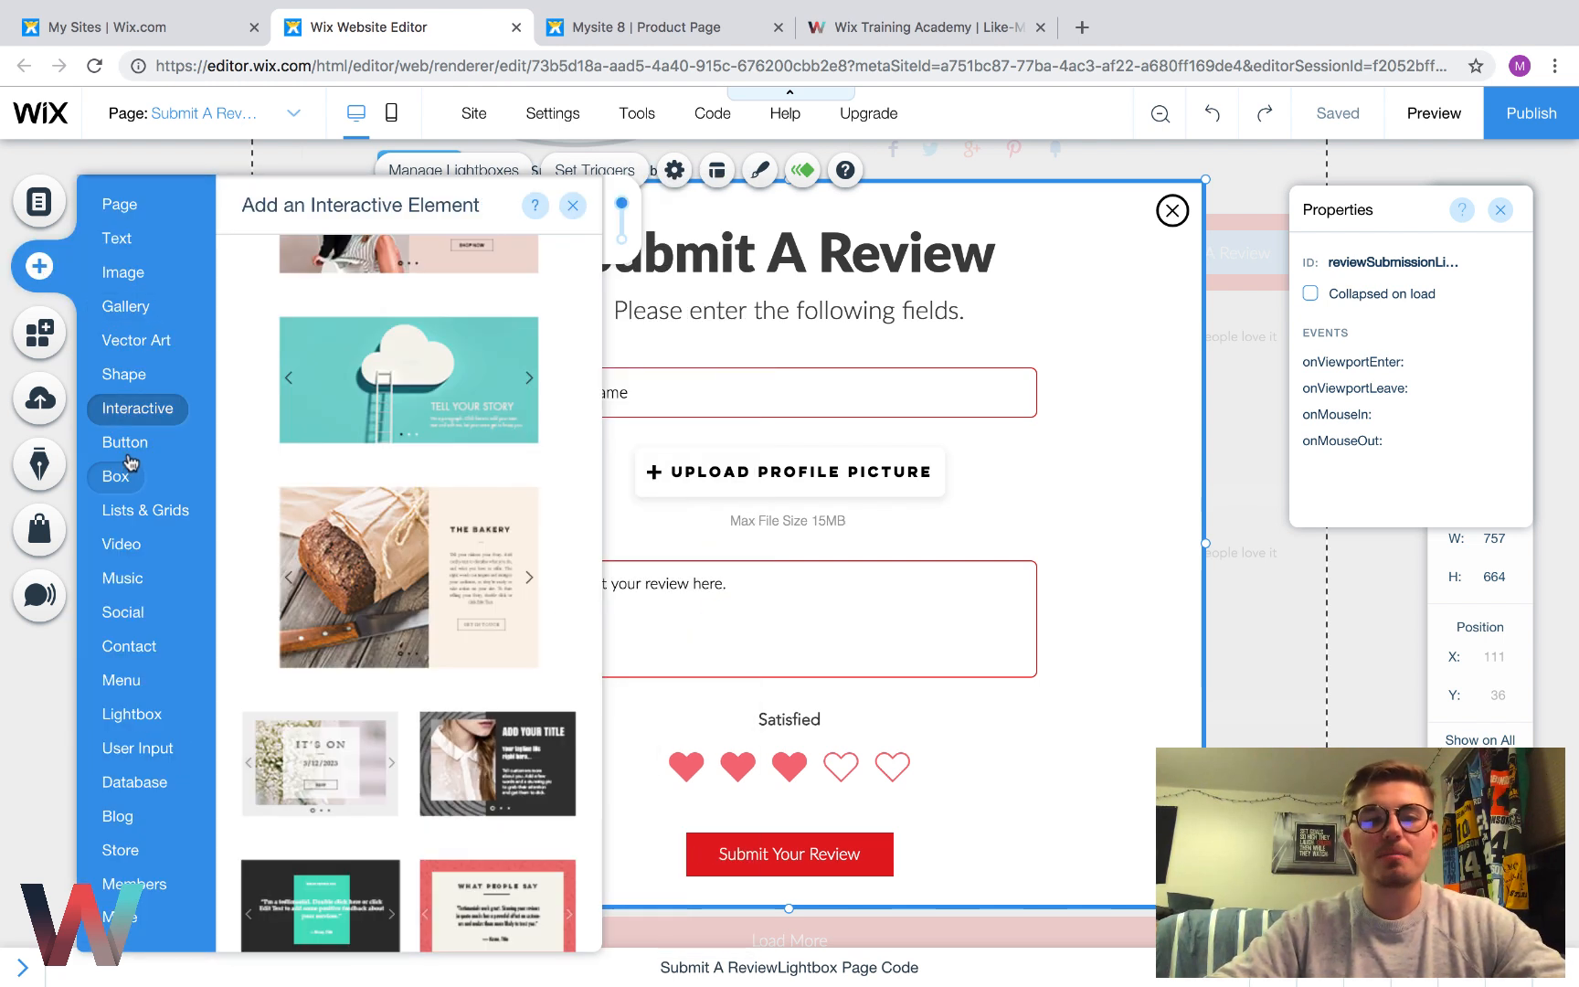
mouse_move(131, 457)
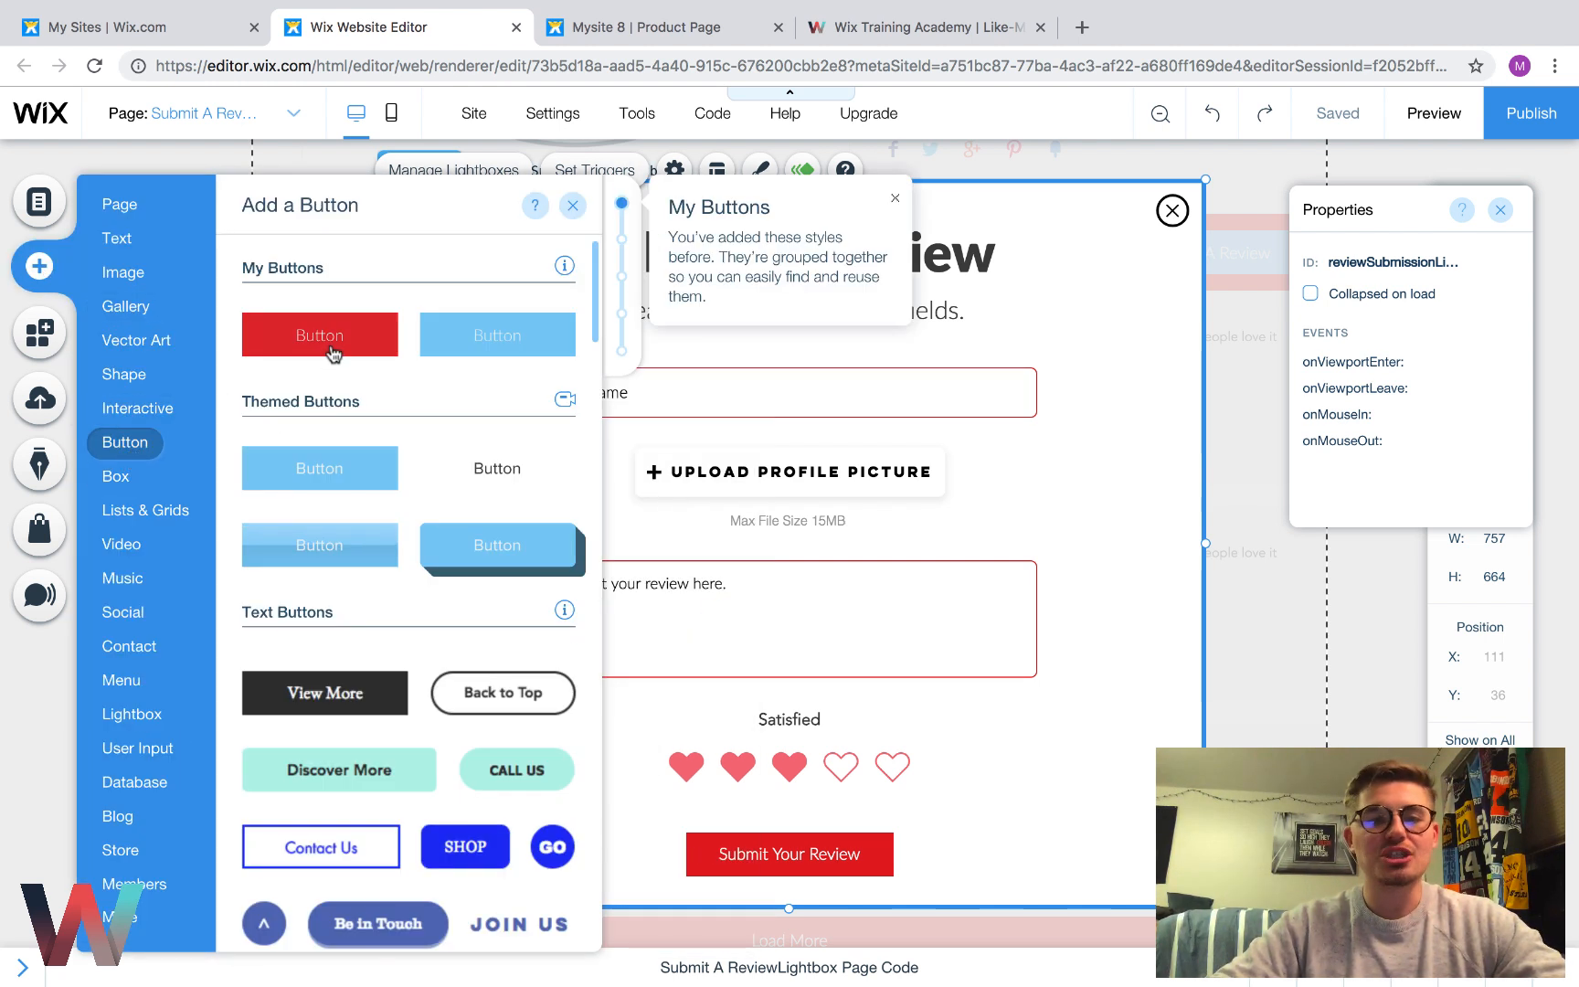
left_click(574, 206)
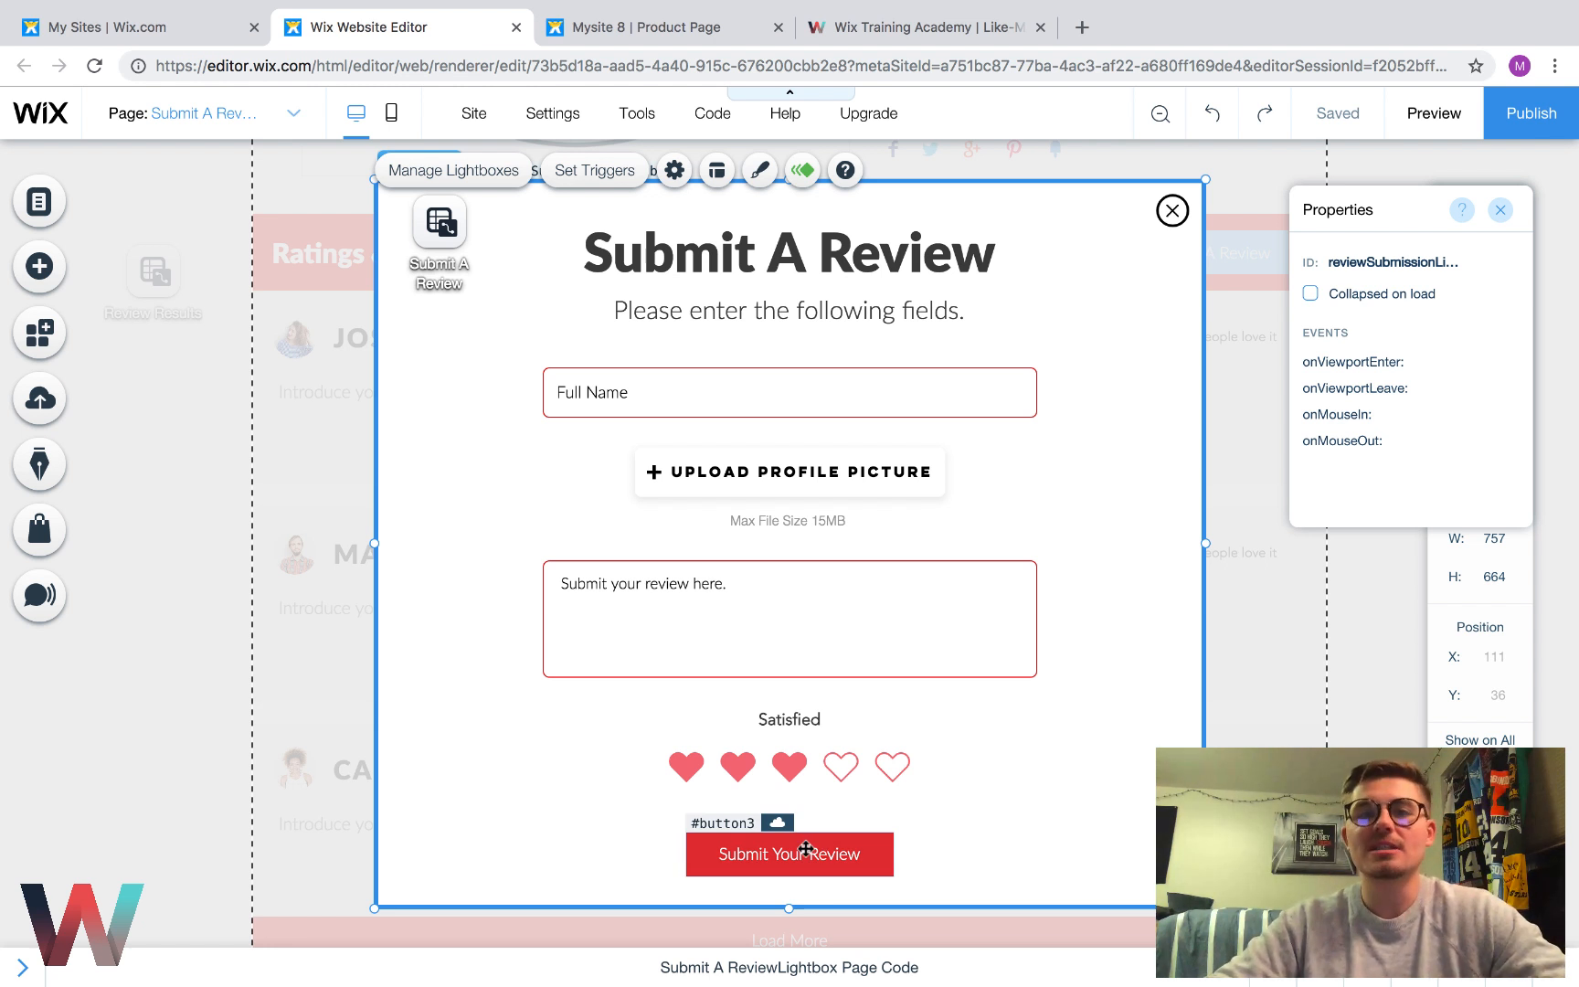
left_click(834, 854)
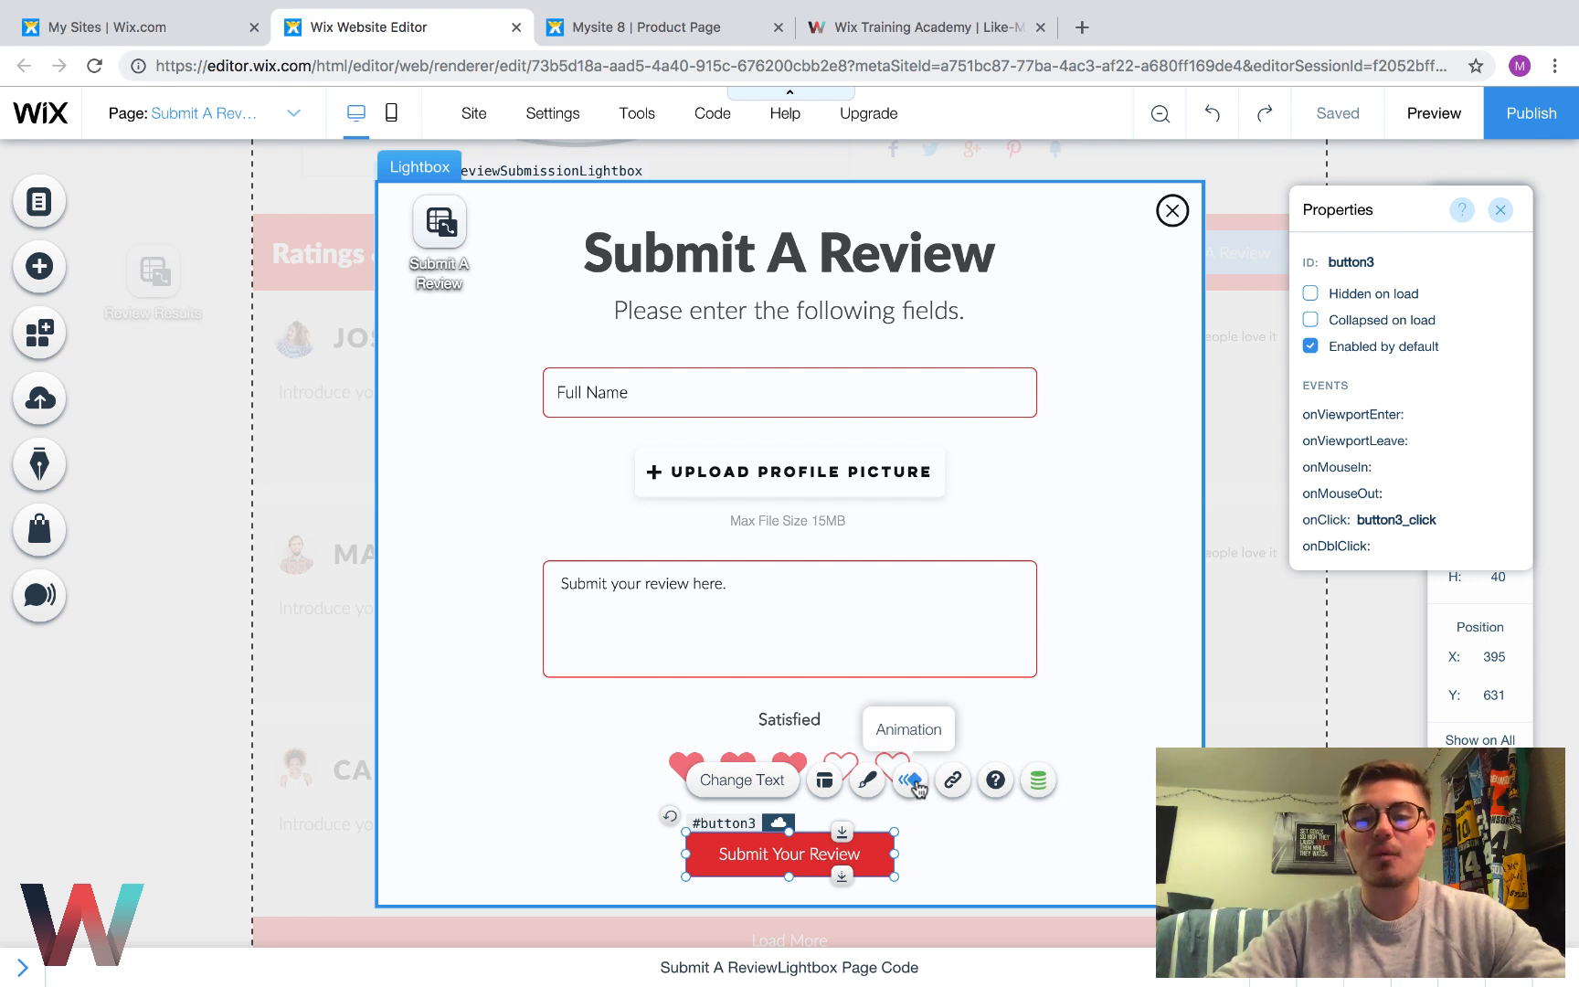
Check the Submit Your Review button's connection to the Submit A Review dataset, keeping its link connected to Submit
left_click(1038, 782)
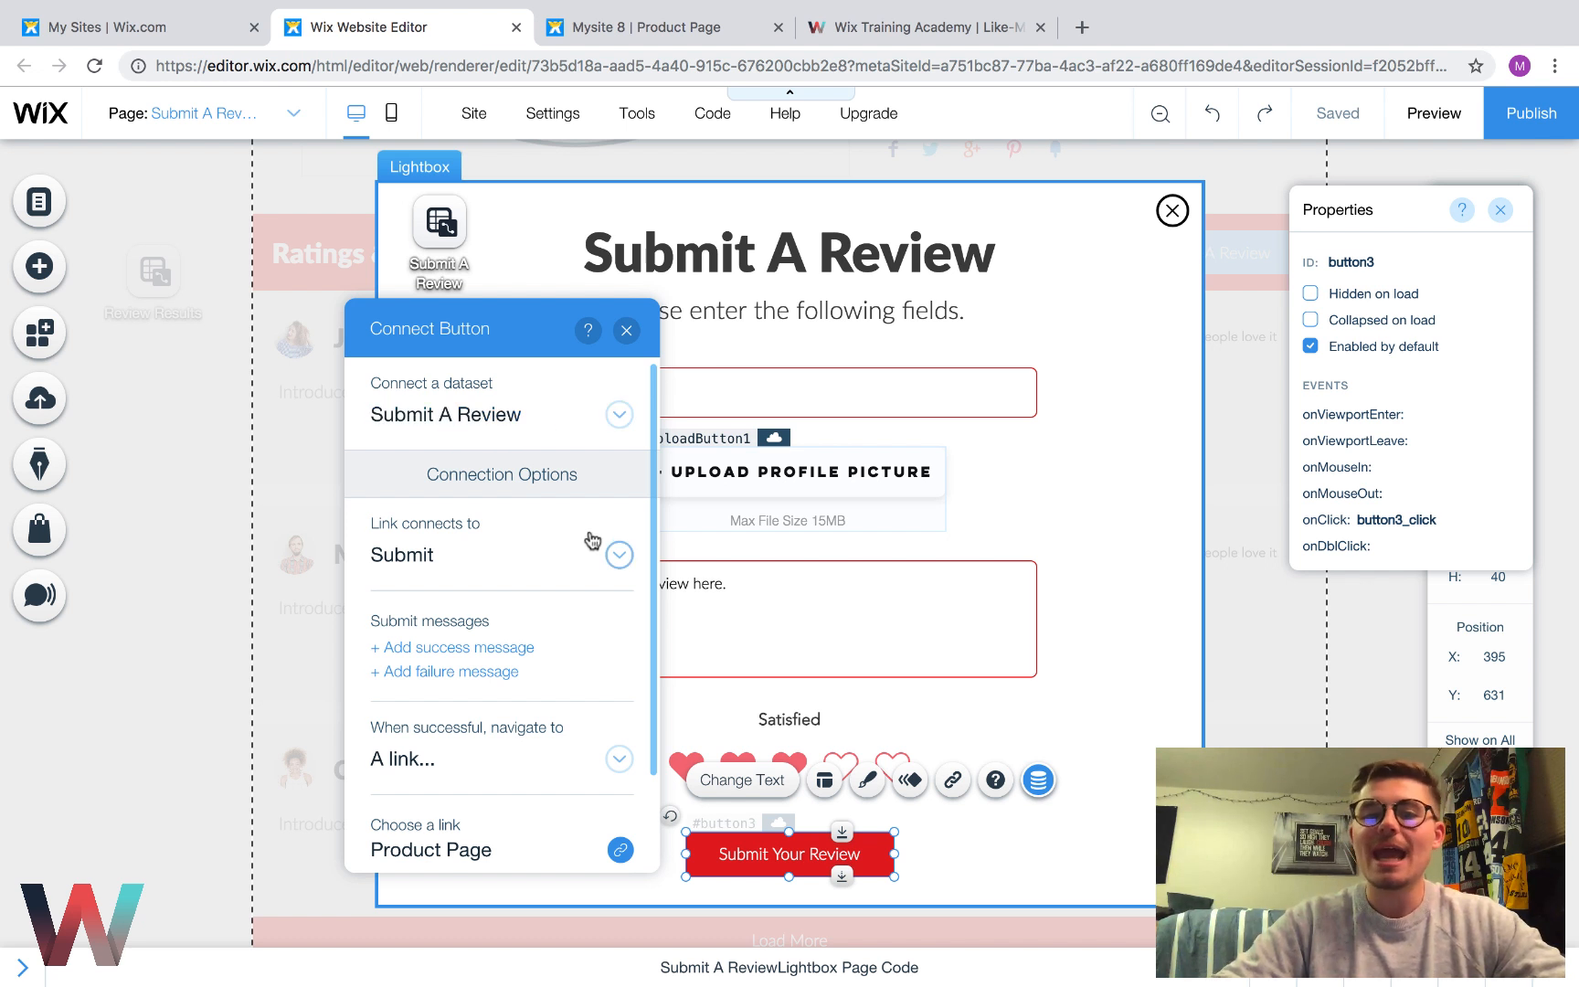
left_click(455, 566)
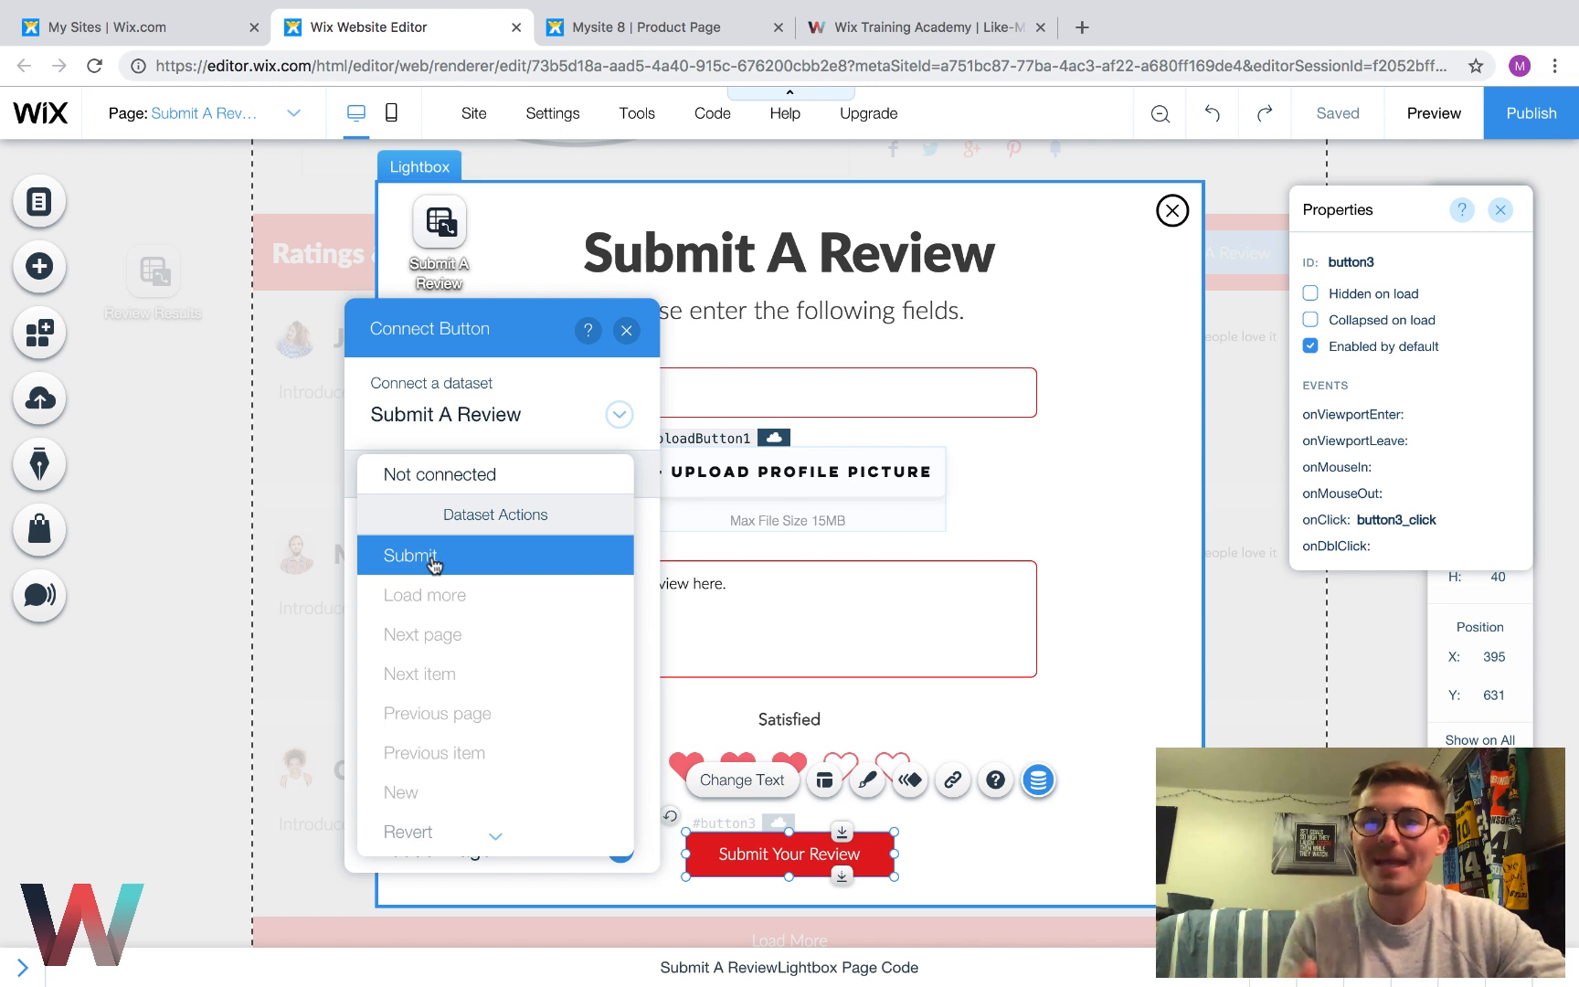
left_click(433, 559)
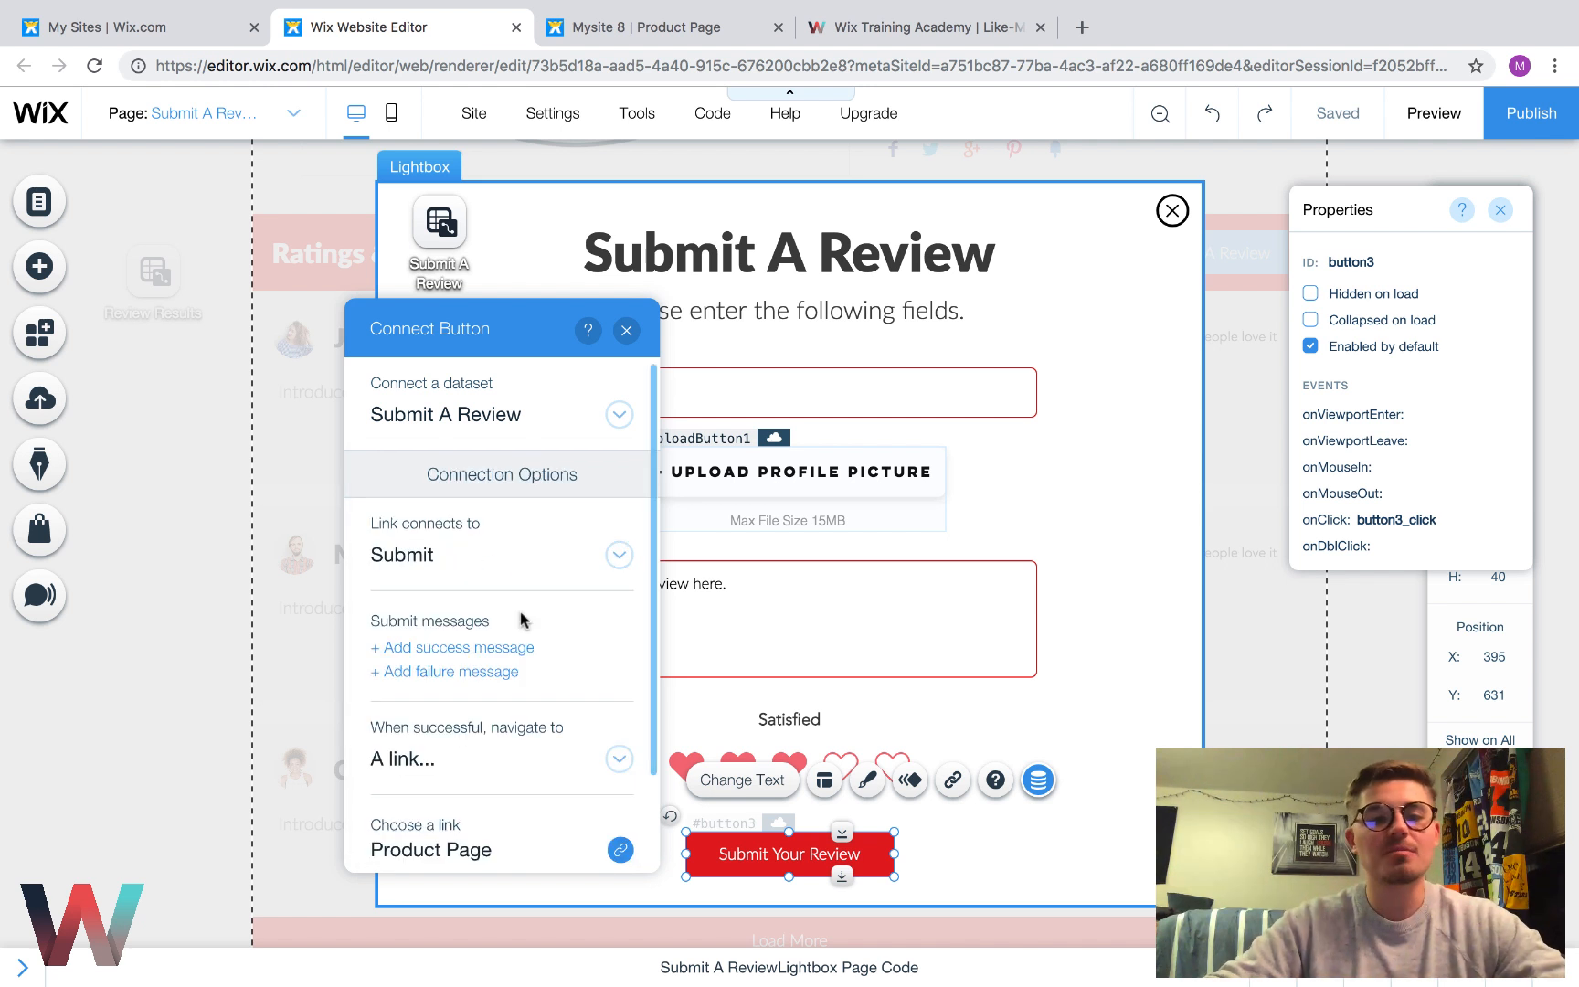
Check where the submit button navigates when successful, keeping a link to the Product Page that opens in the current window
scroll(516, 621, "down", 2)
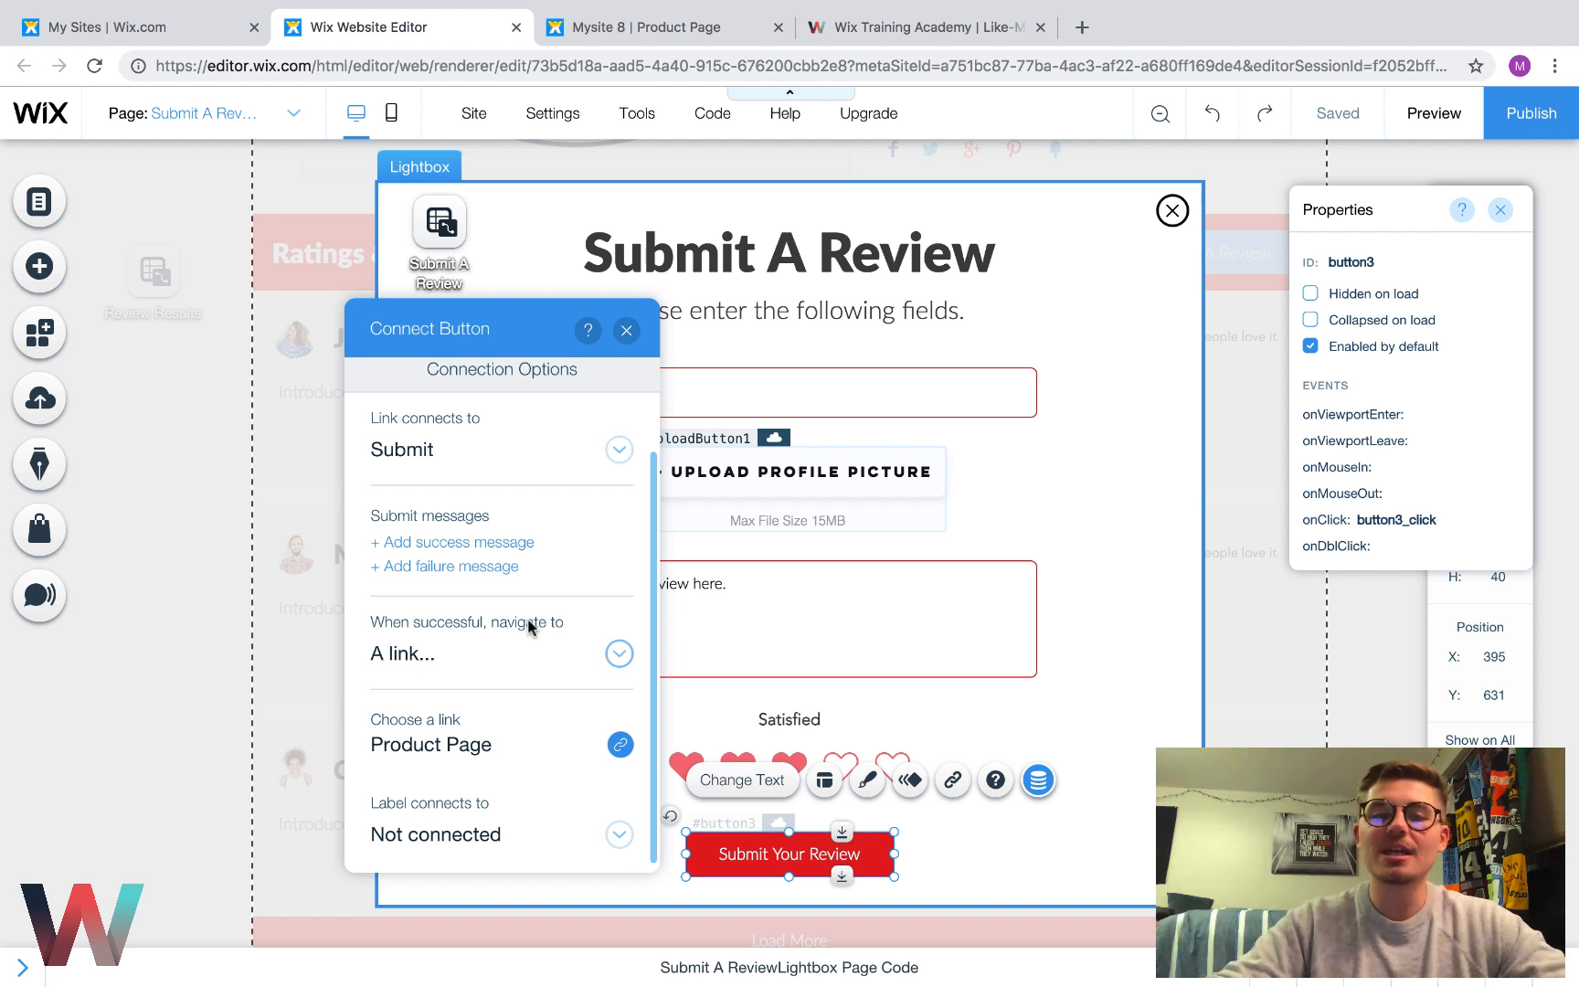
left_click(466, 660)
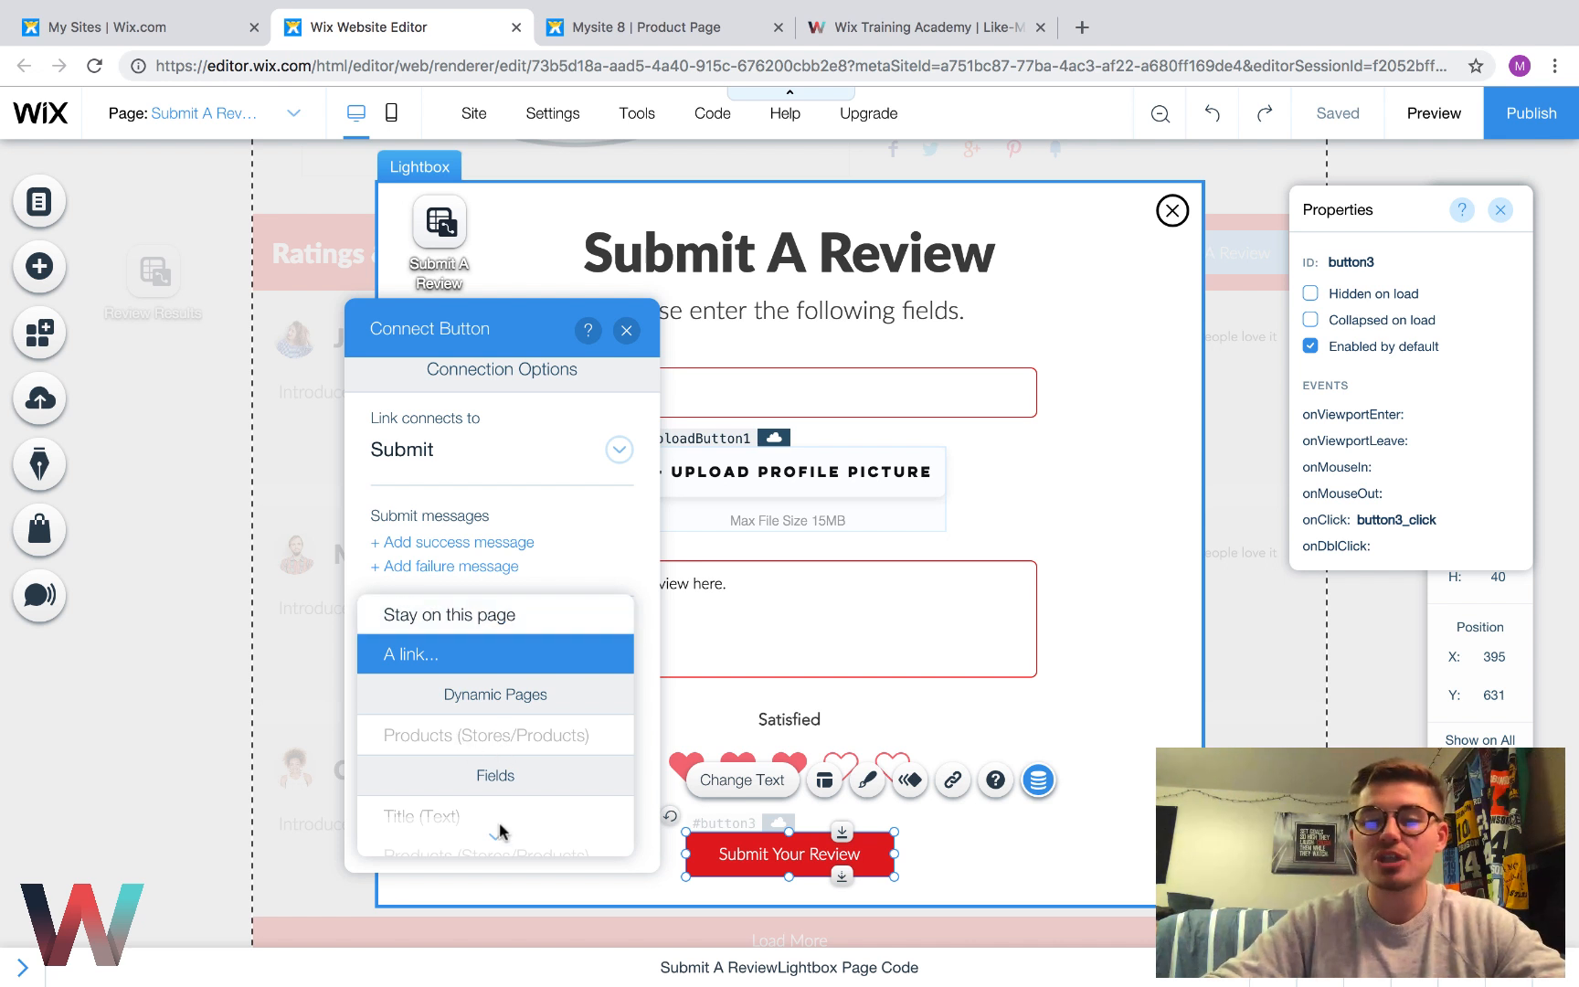
scroll(500, 832, "down", 5)
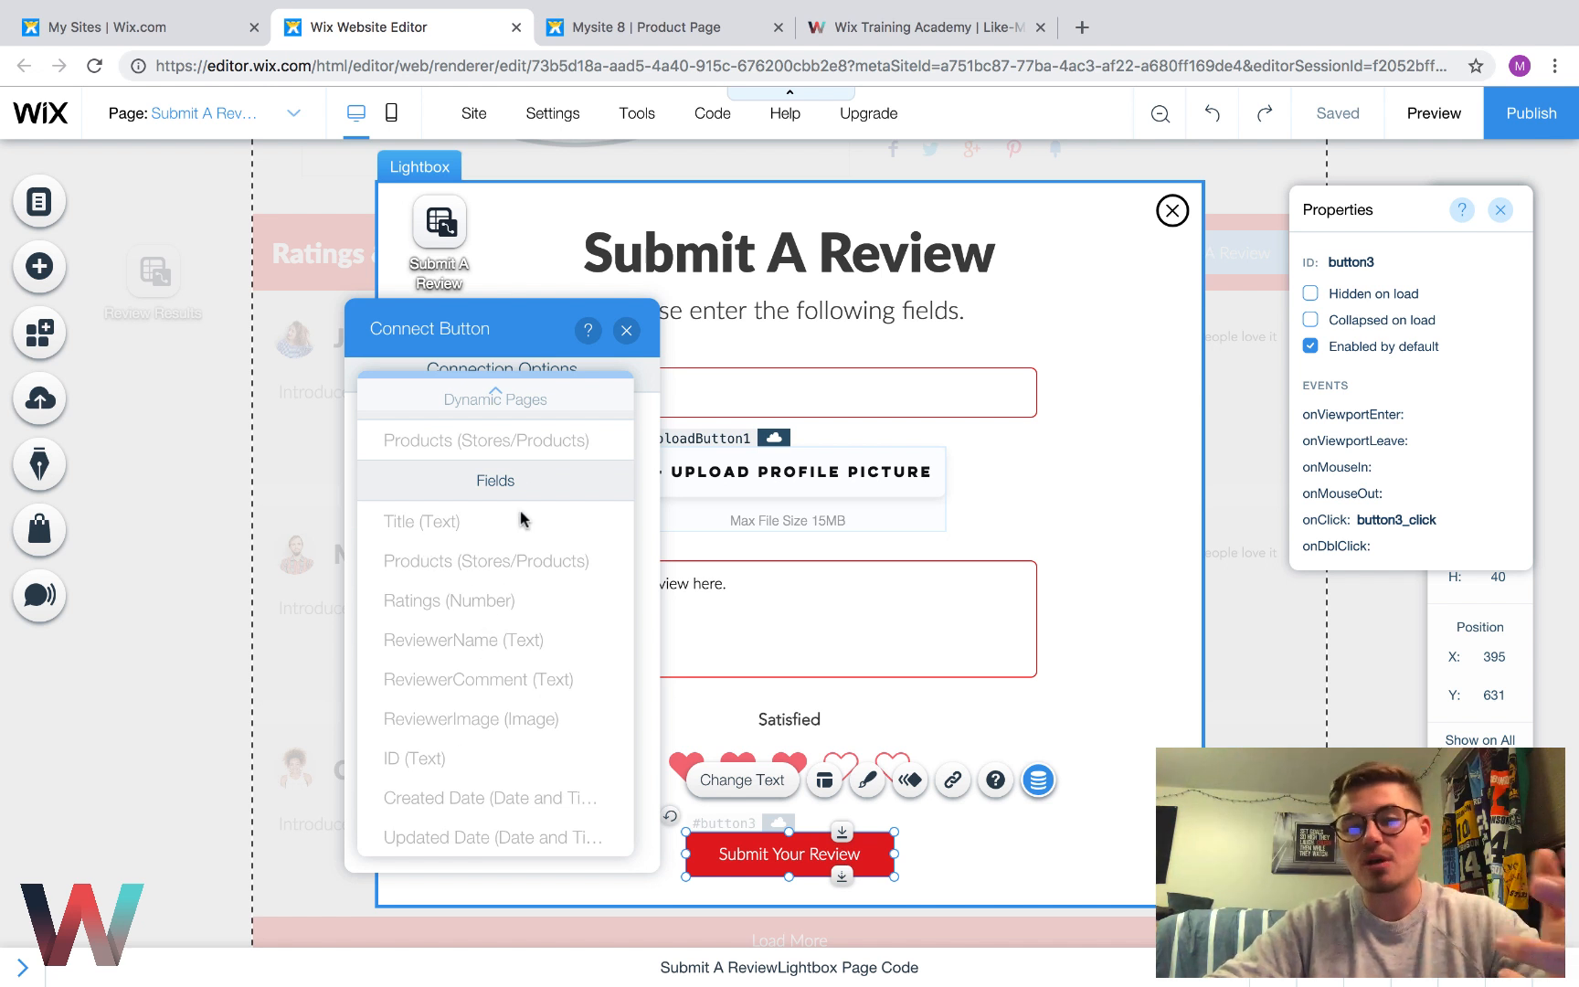
scroll(518, 466, "up", 2)
left_click(454, 439)
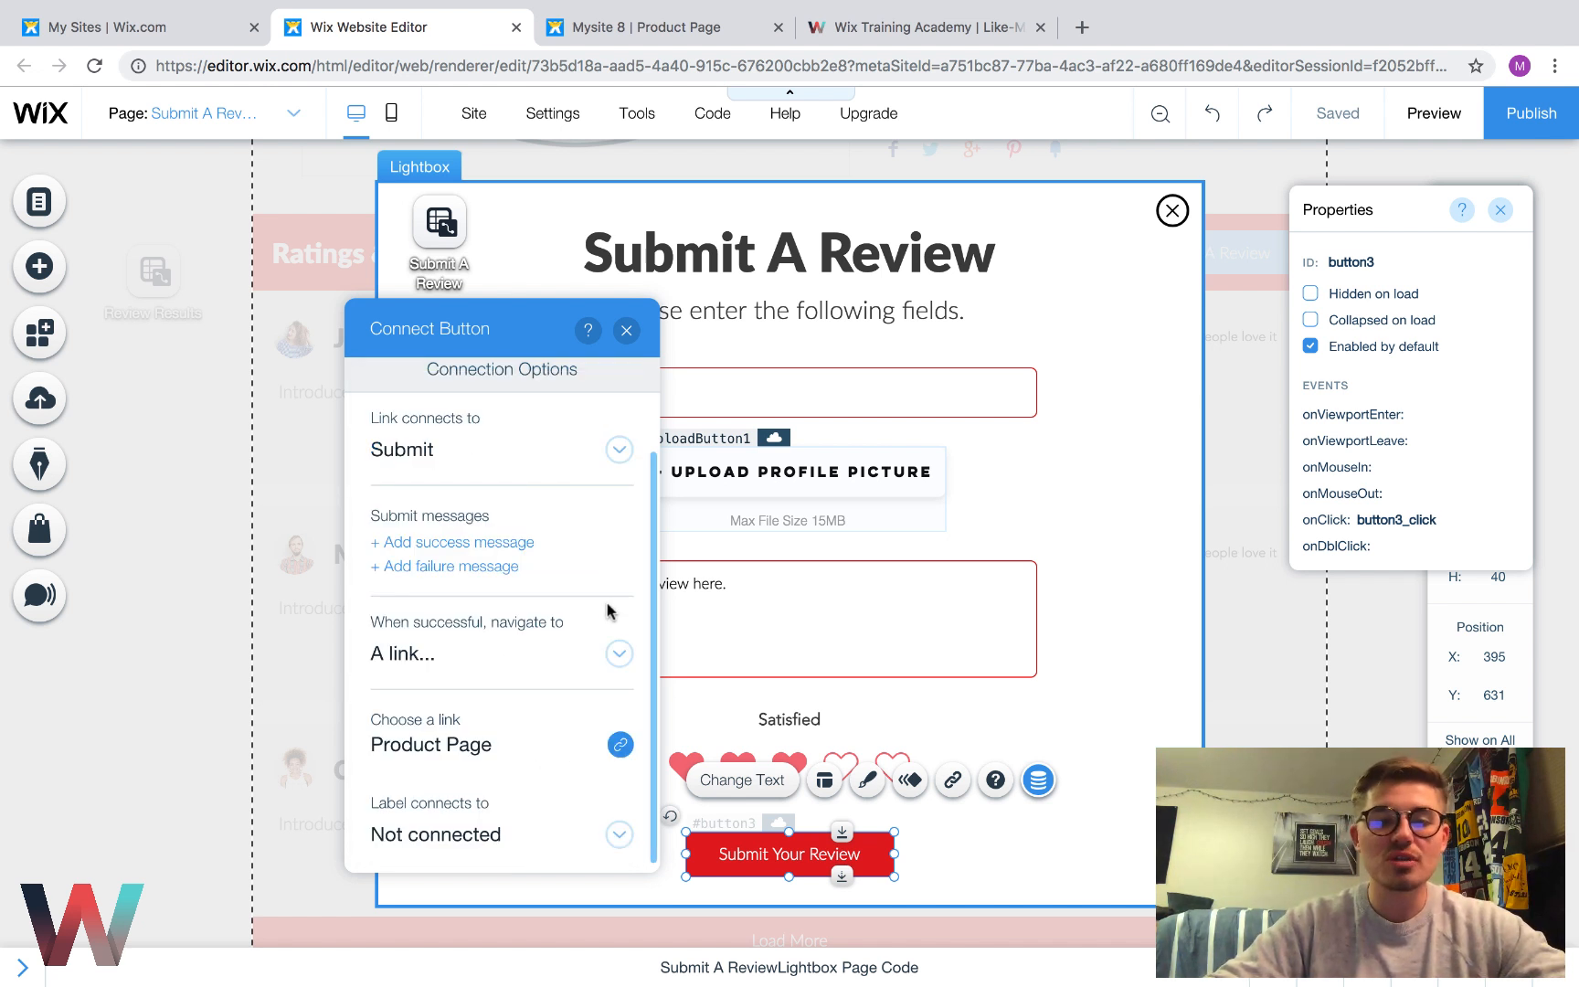
left_click(485, 751)
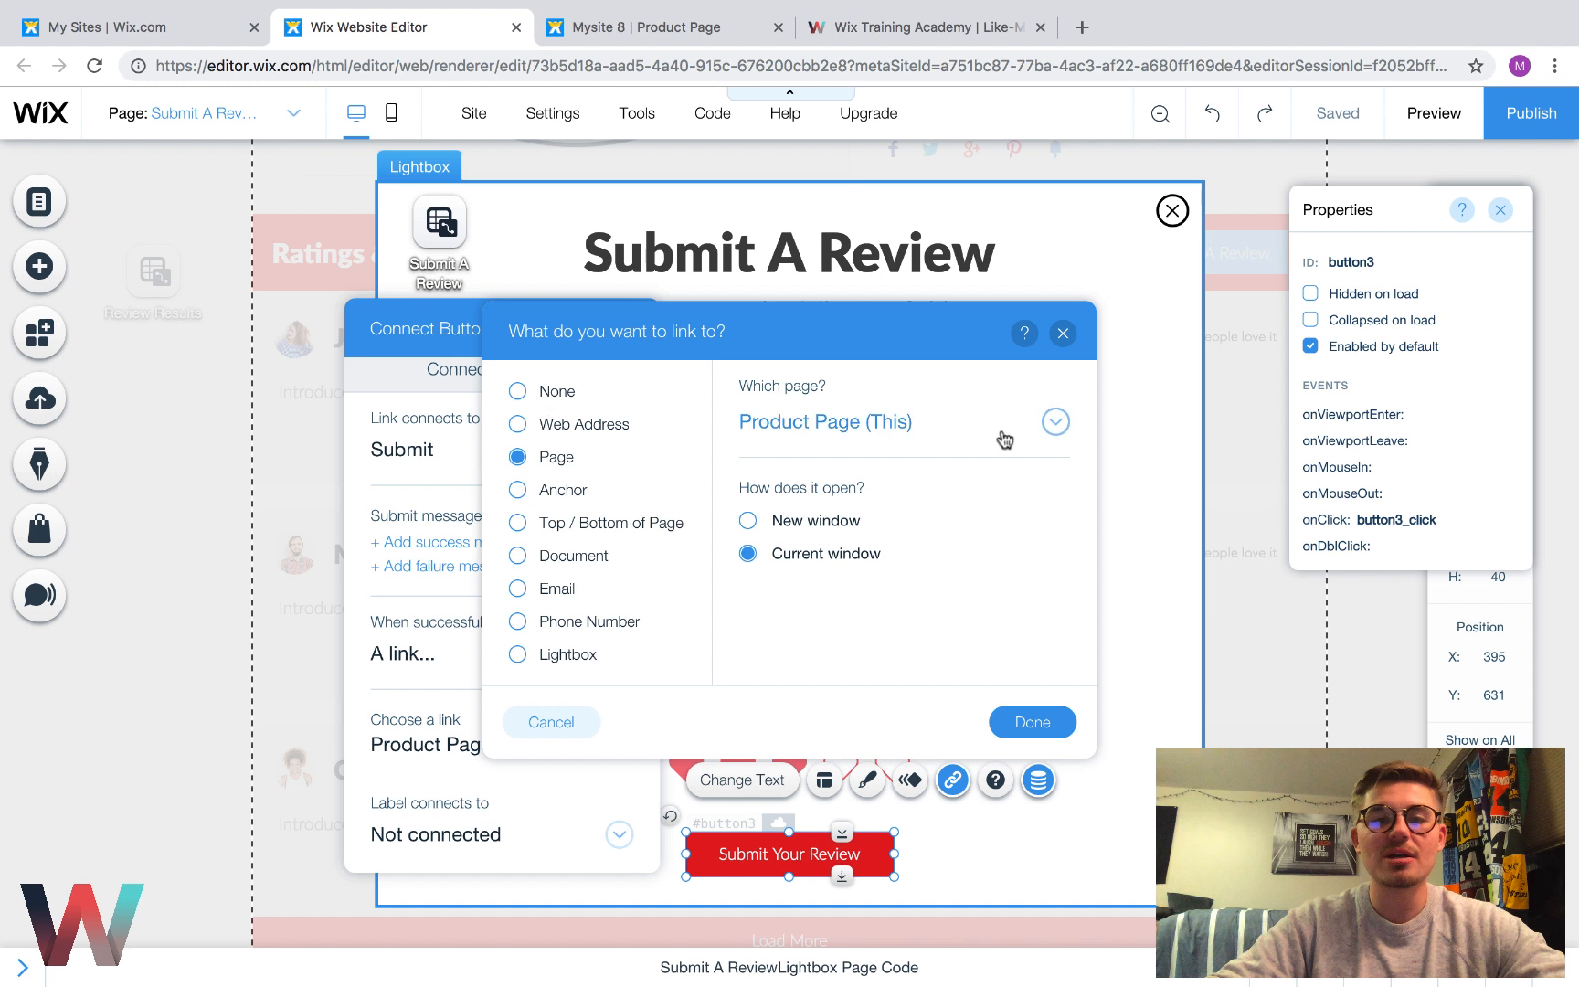
left_click(1038, 722)
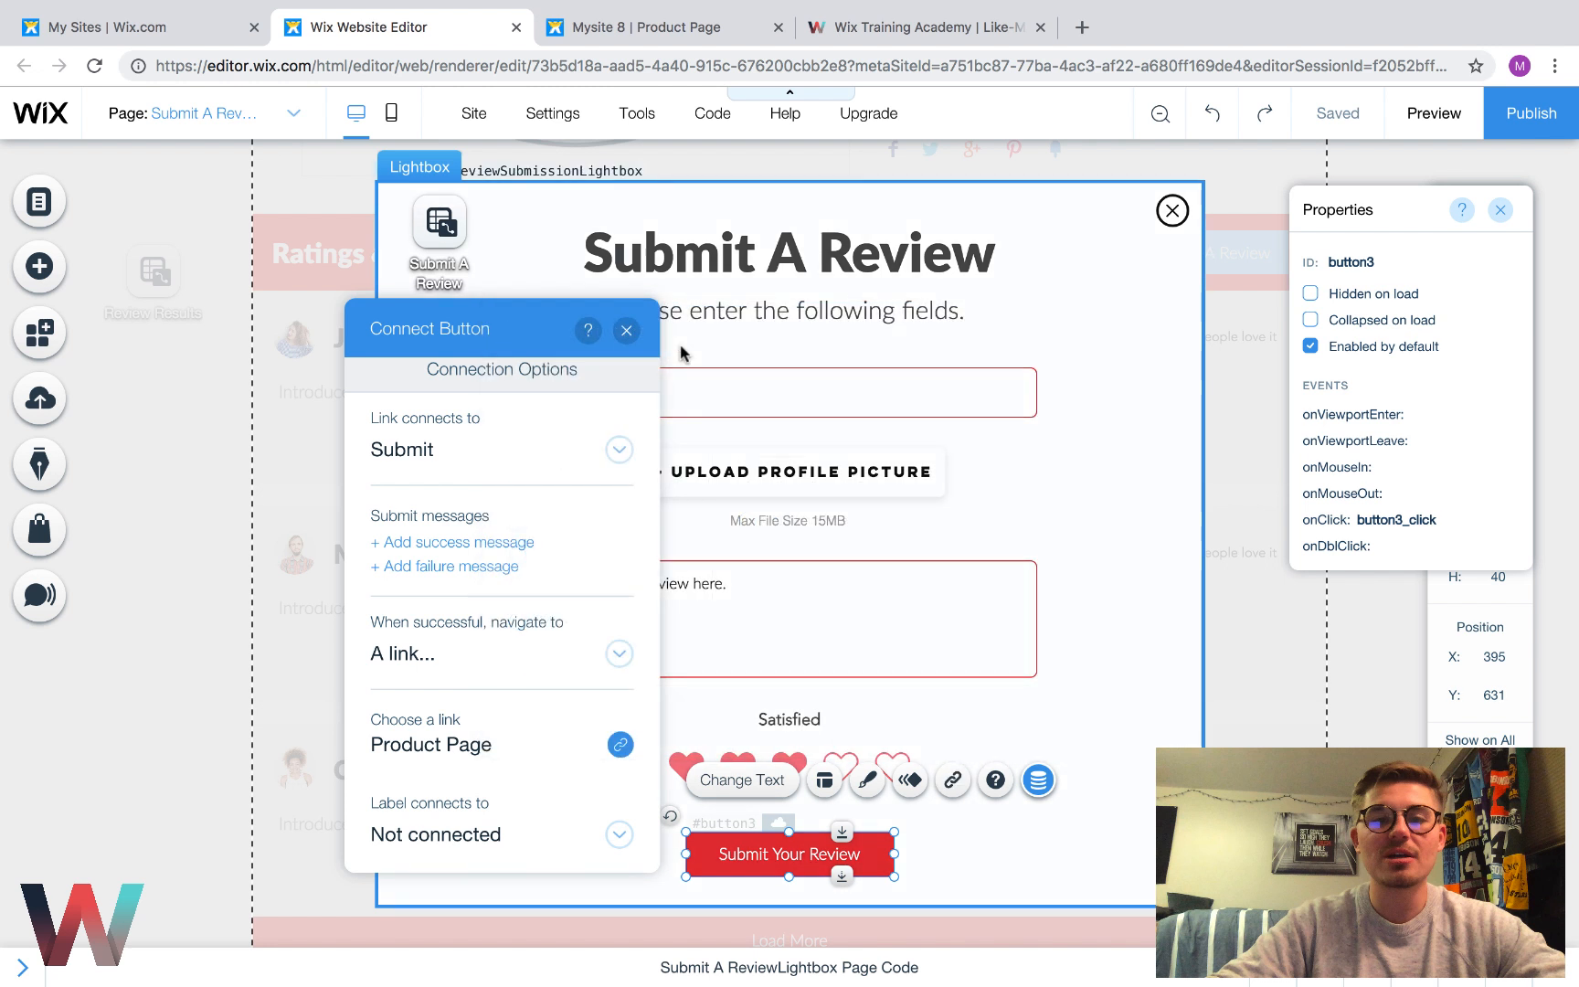
left_click(626, 330)
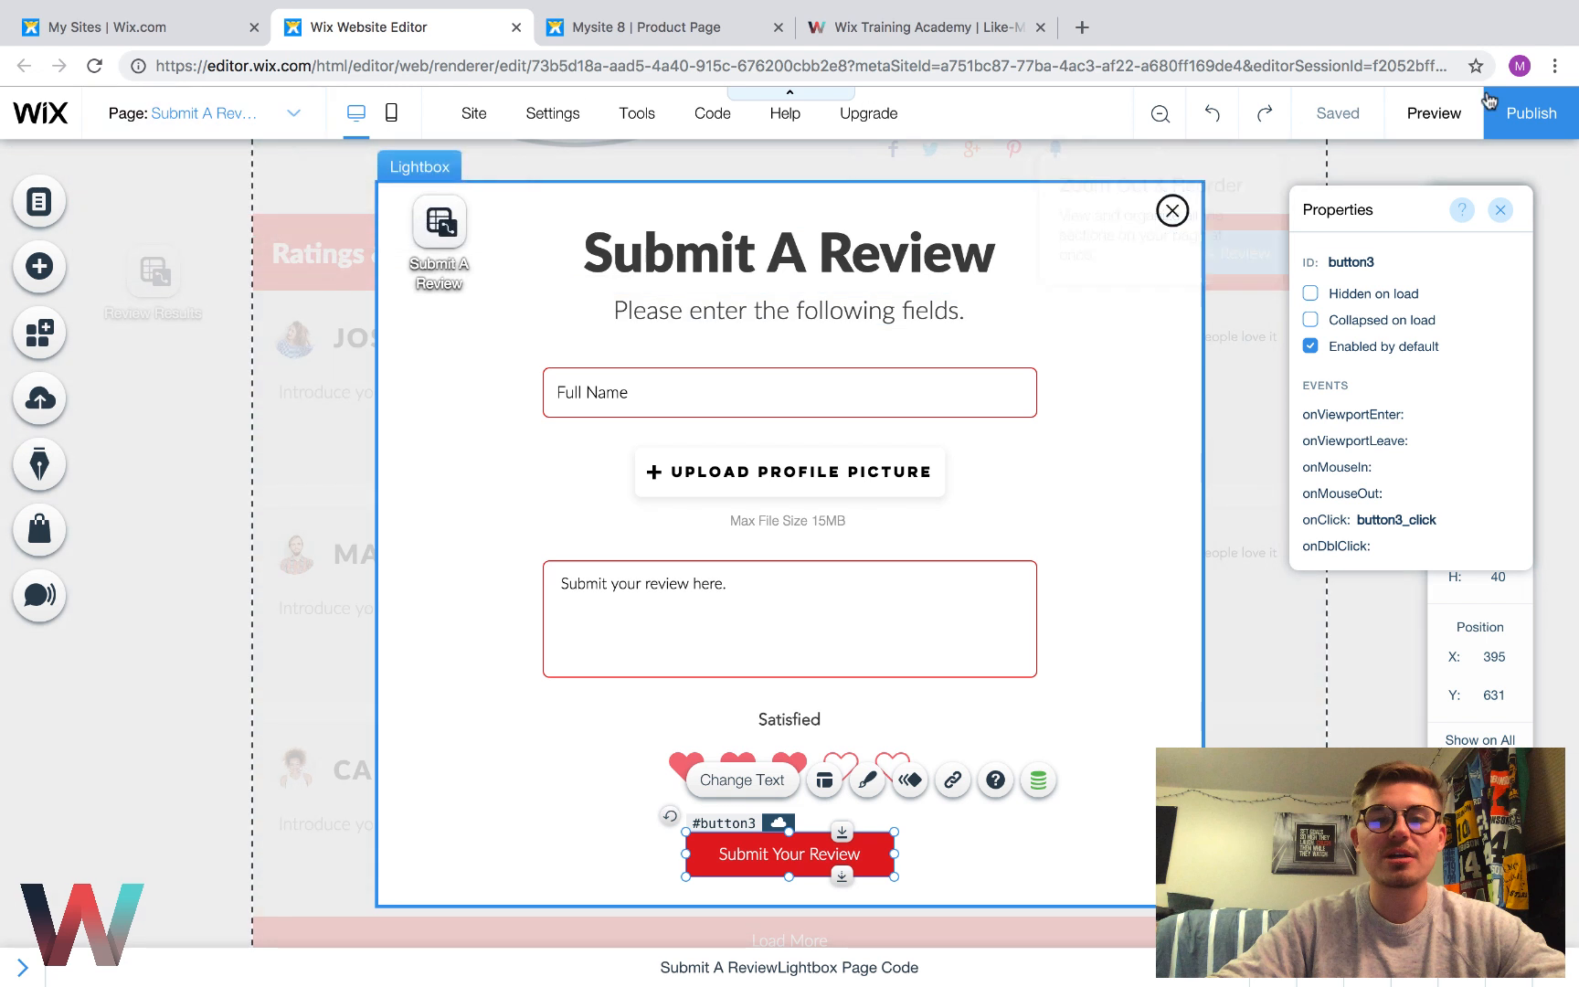
Publish the site and view its live version
left_click(1545, 115)
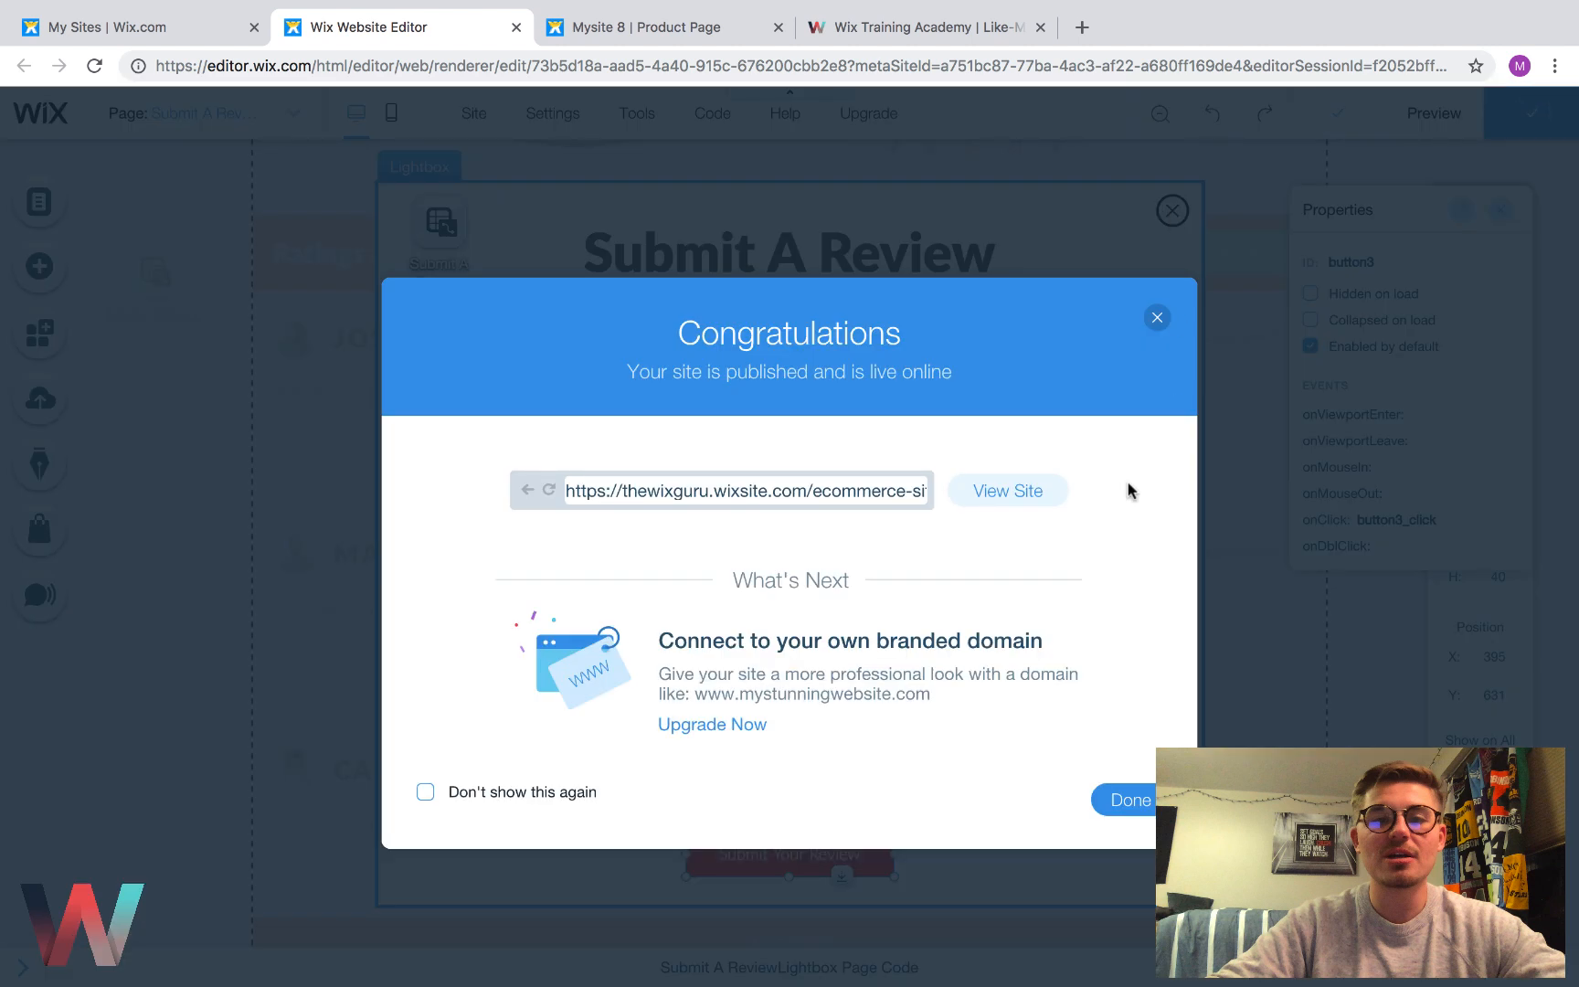
left_click(1017, 501)
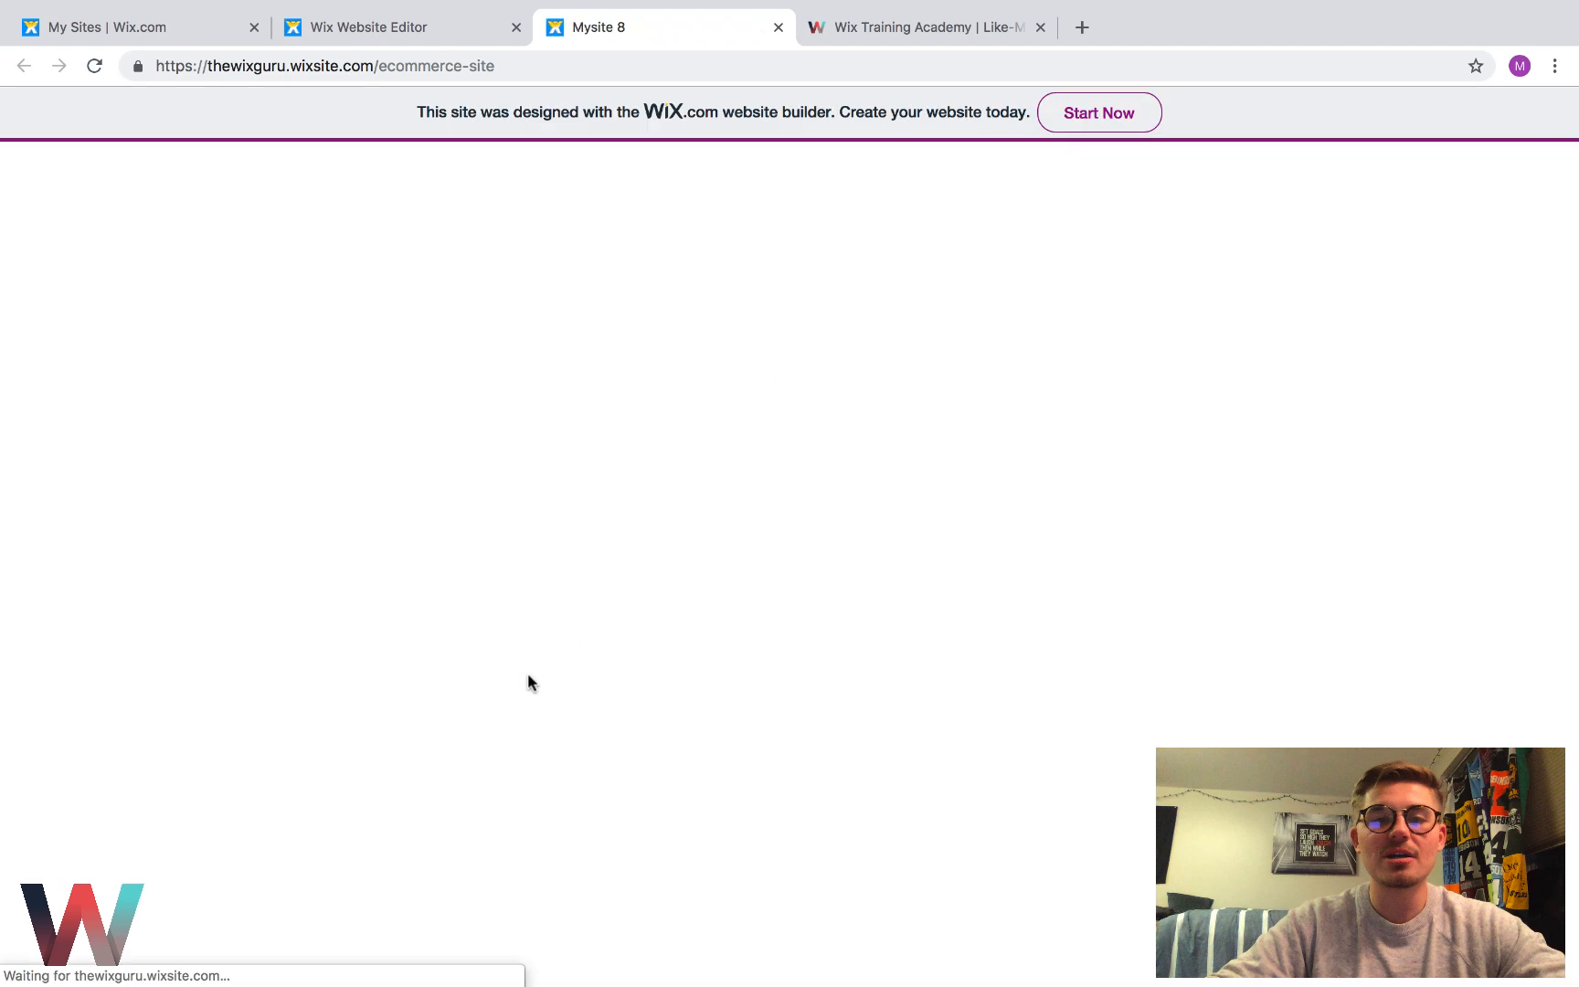
scroll(481, 775, "down", 5)
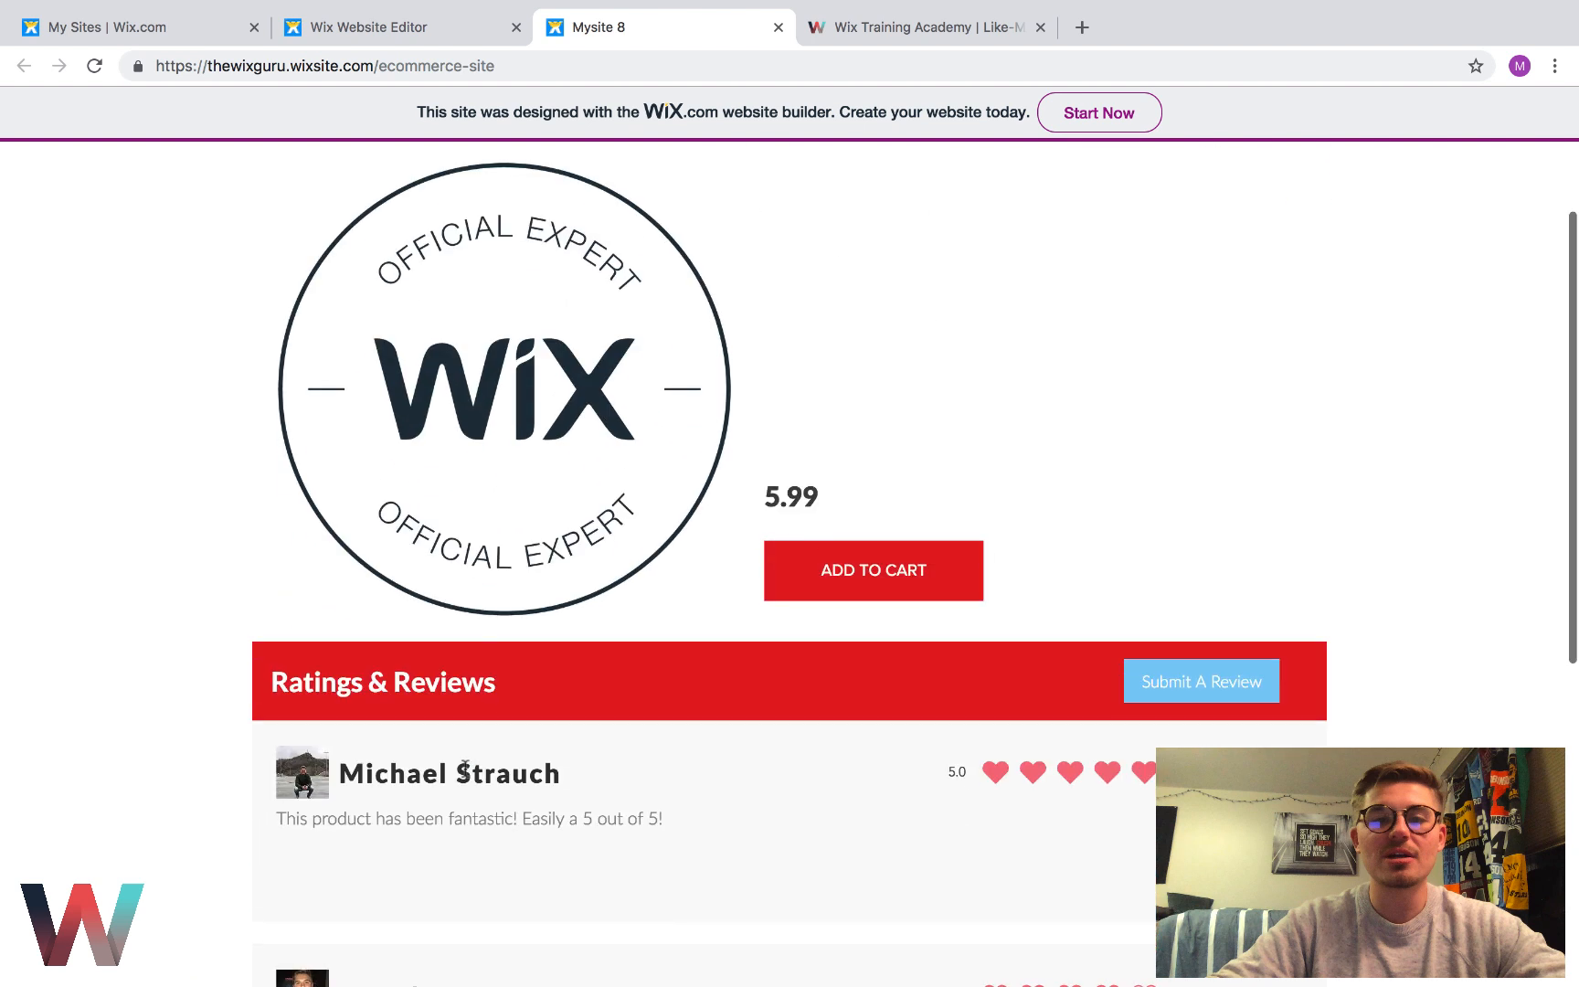
scroll(494, 713, "up", 5)
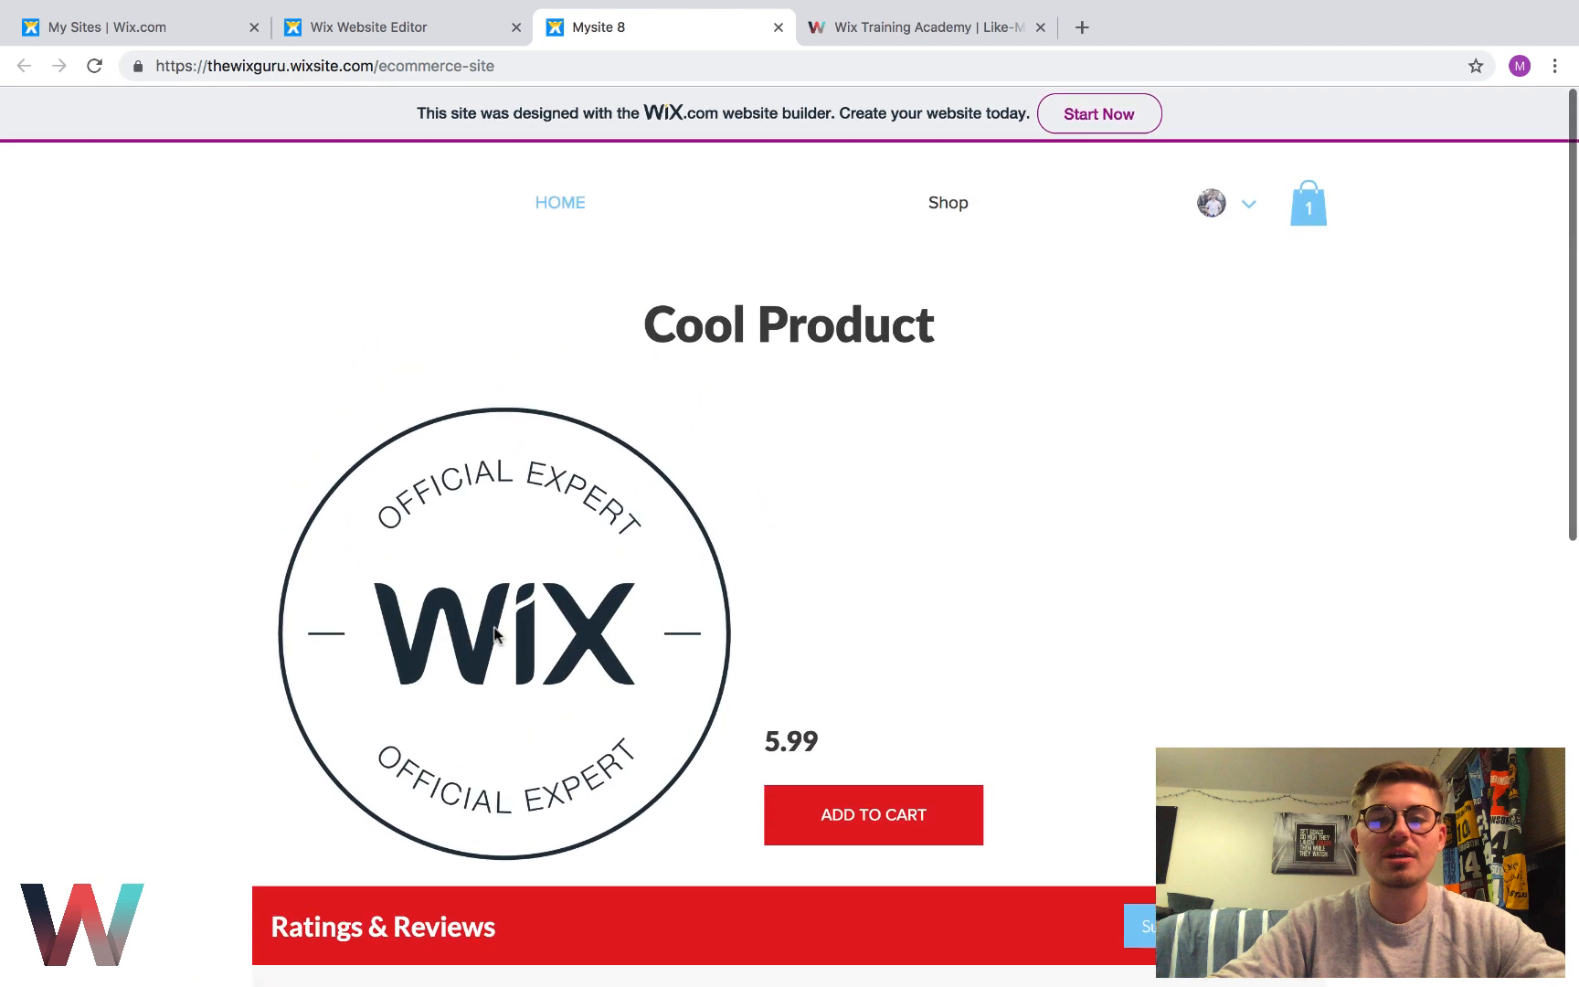
Open the Cool Product page from the live shop and look over its Ratings & Reviews section
left_click(959, 203)
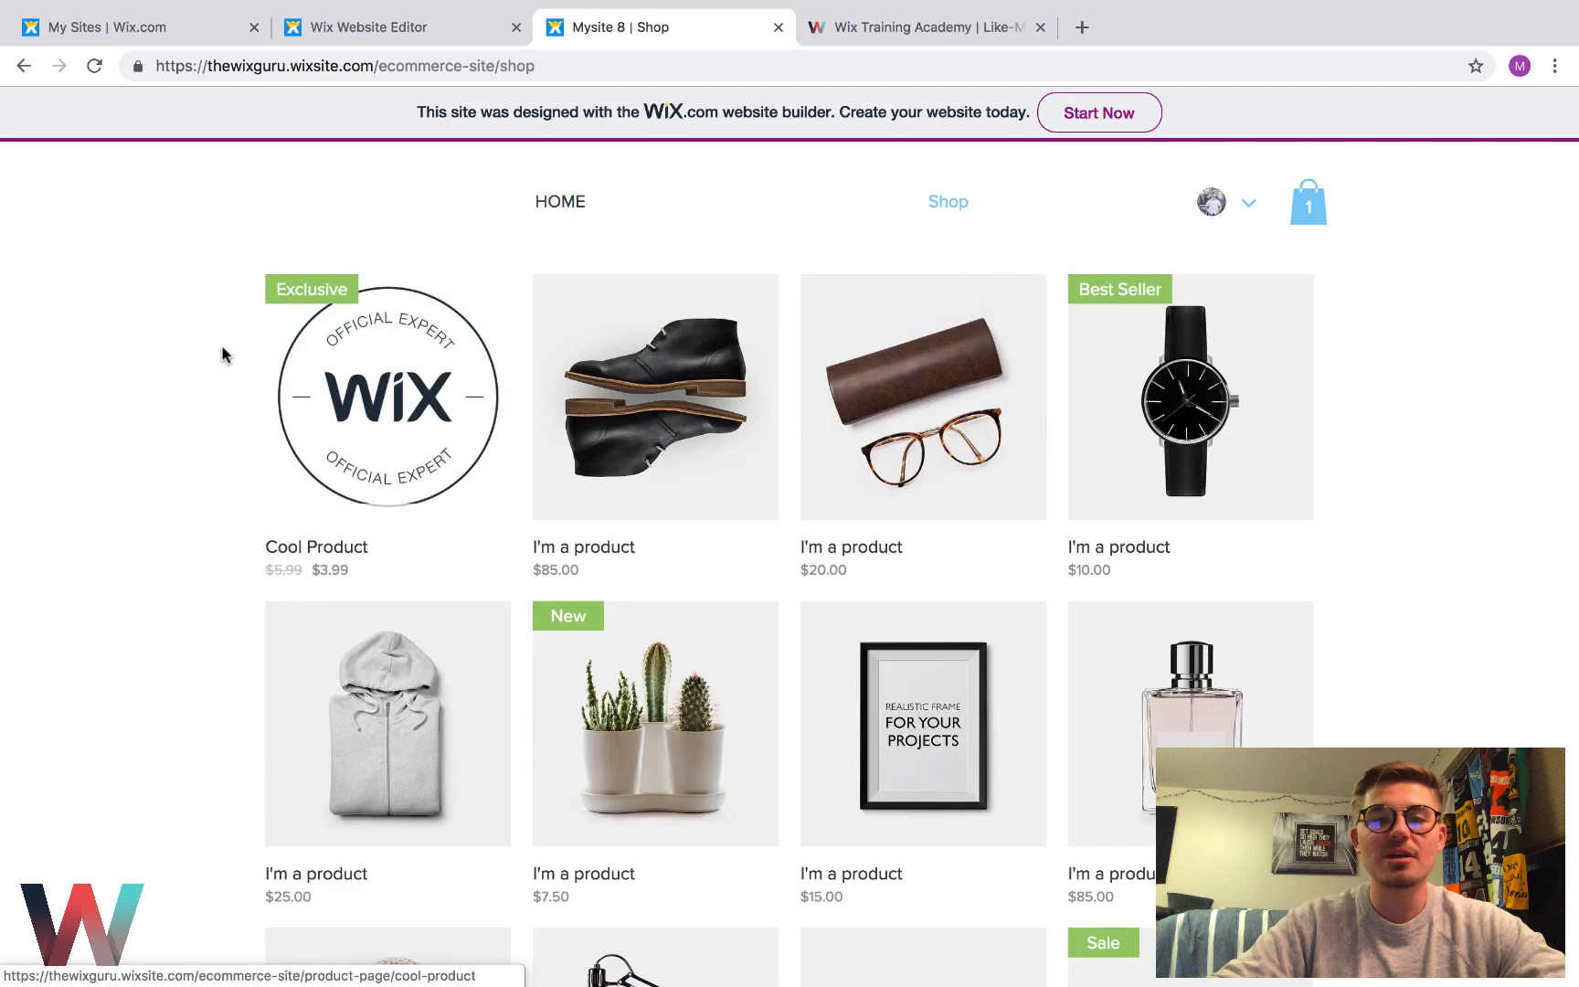
left_click(399, 410)
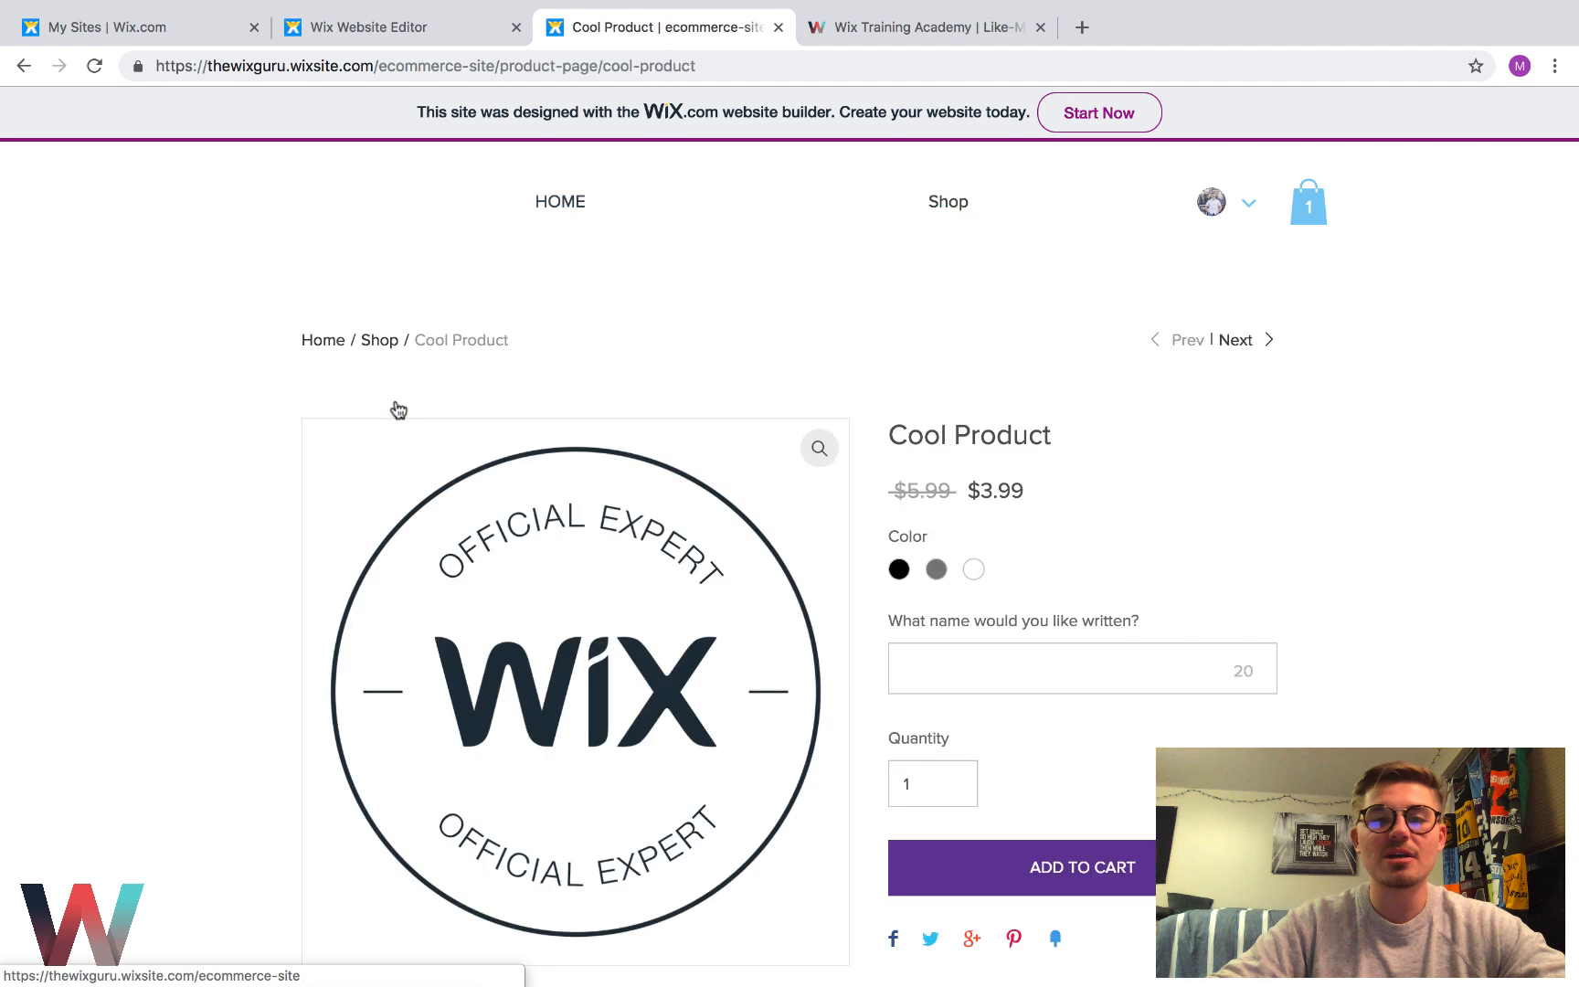
scroll(399, 410, "down", 4)
scroll(261, 539, "down", 8)
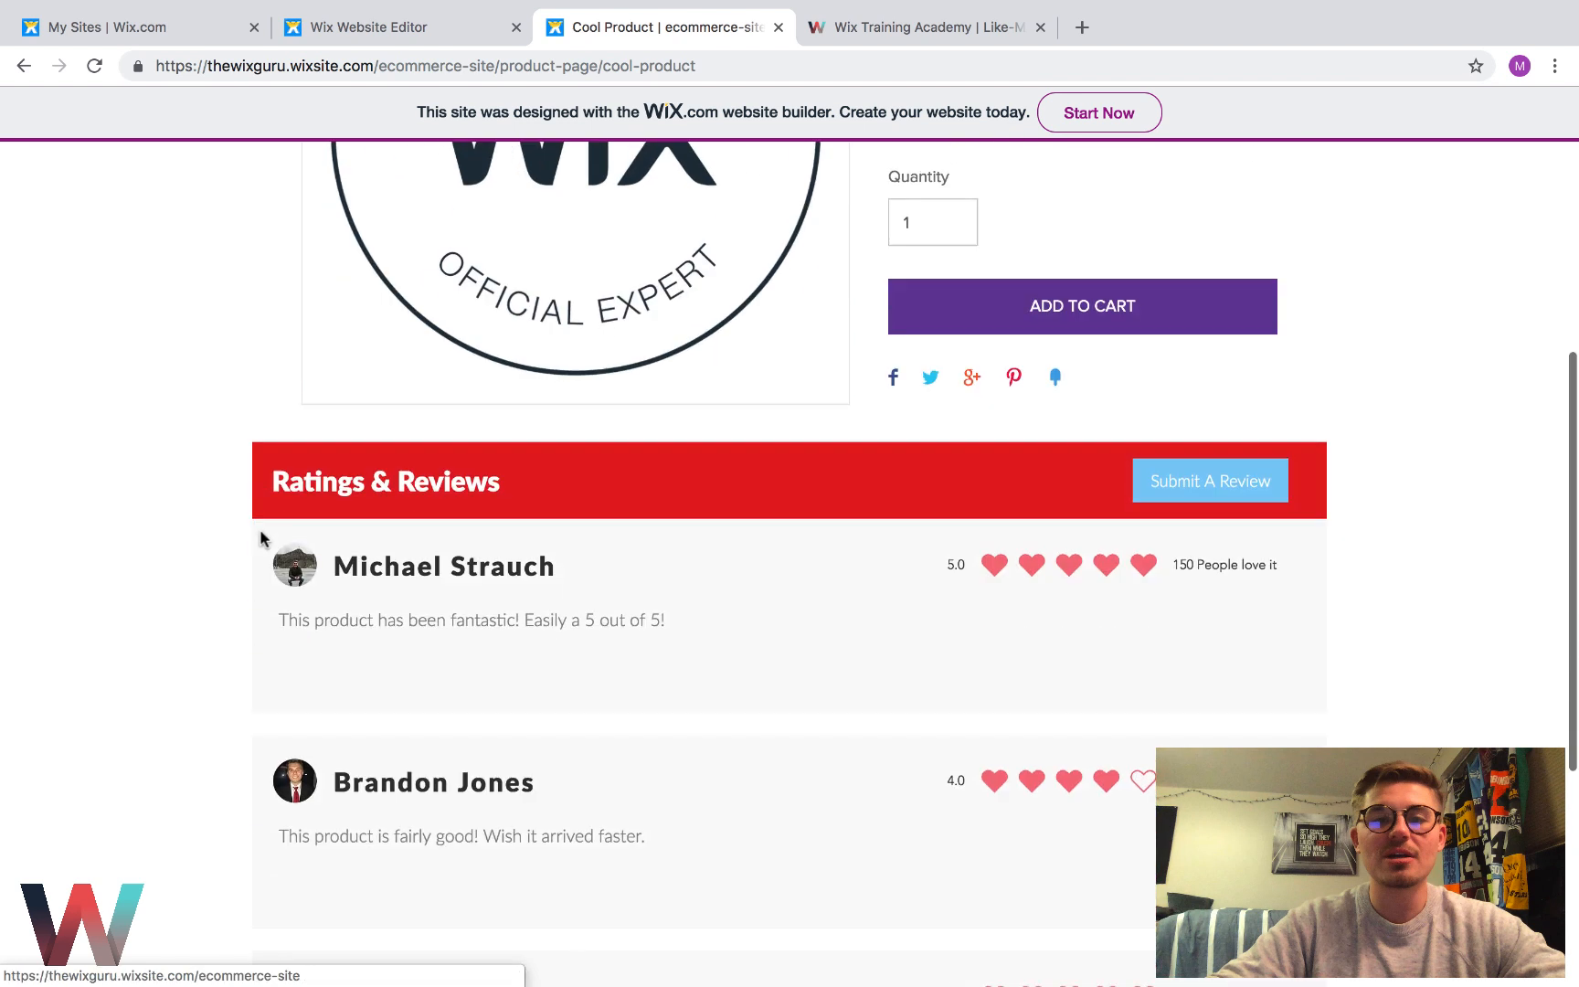
scroll(260, 539, "up", 3)
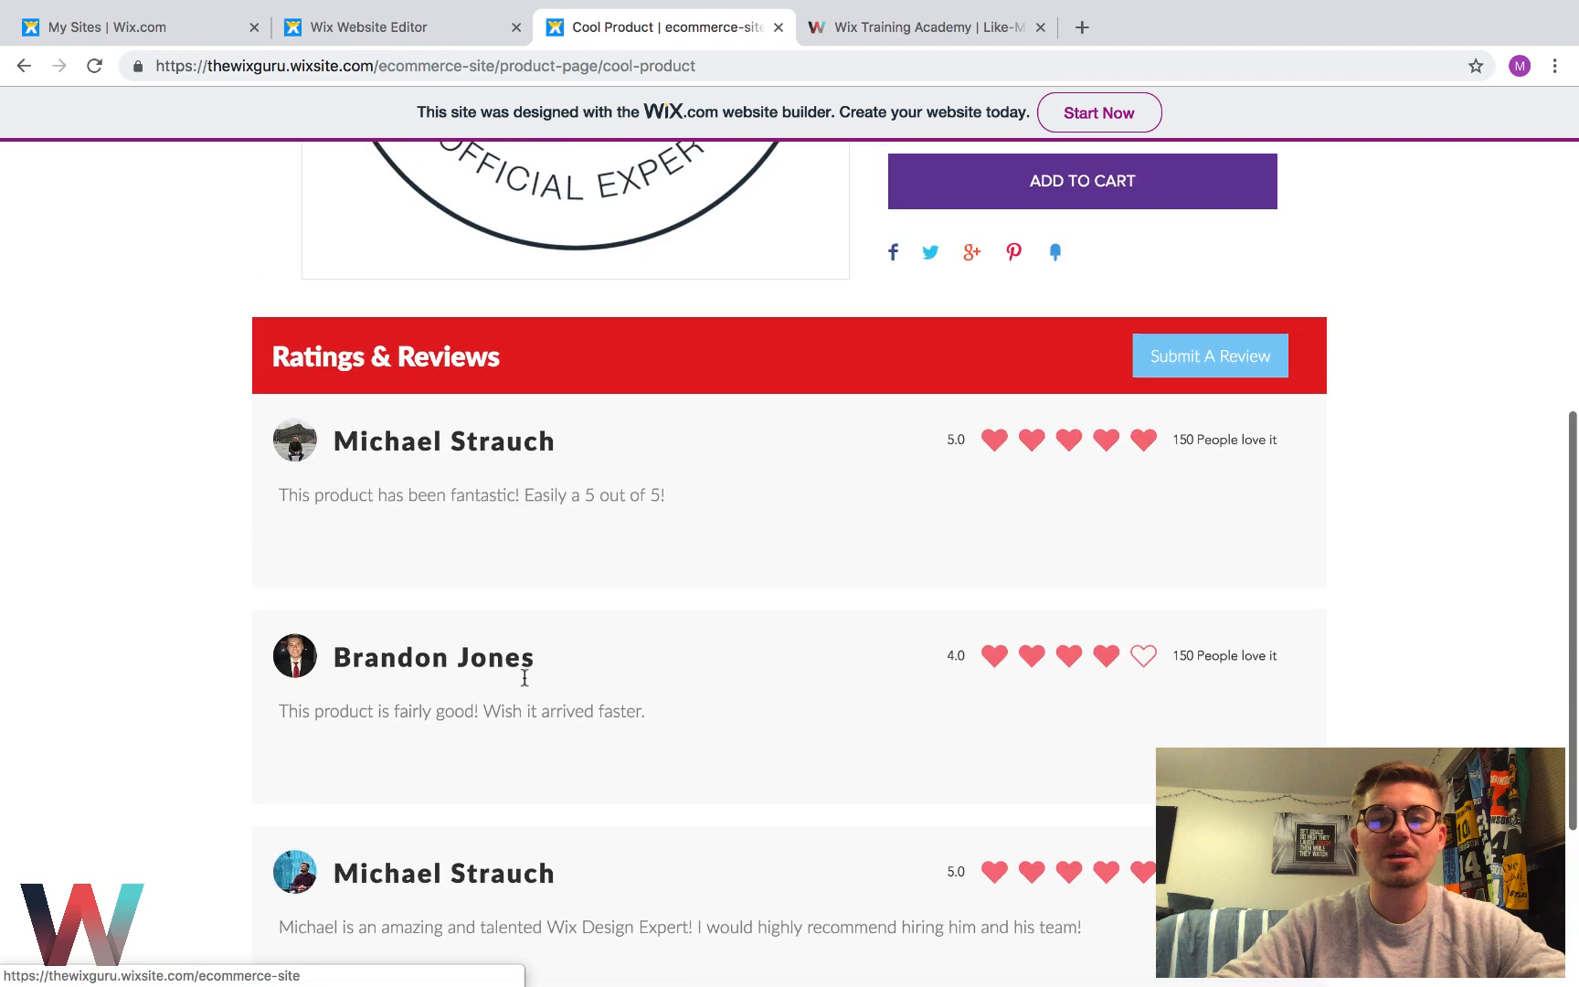
scroll(521, 662, "down", 3)
scroll(415, 384, "up", 10)
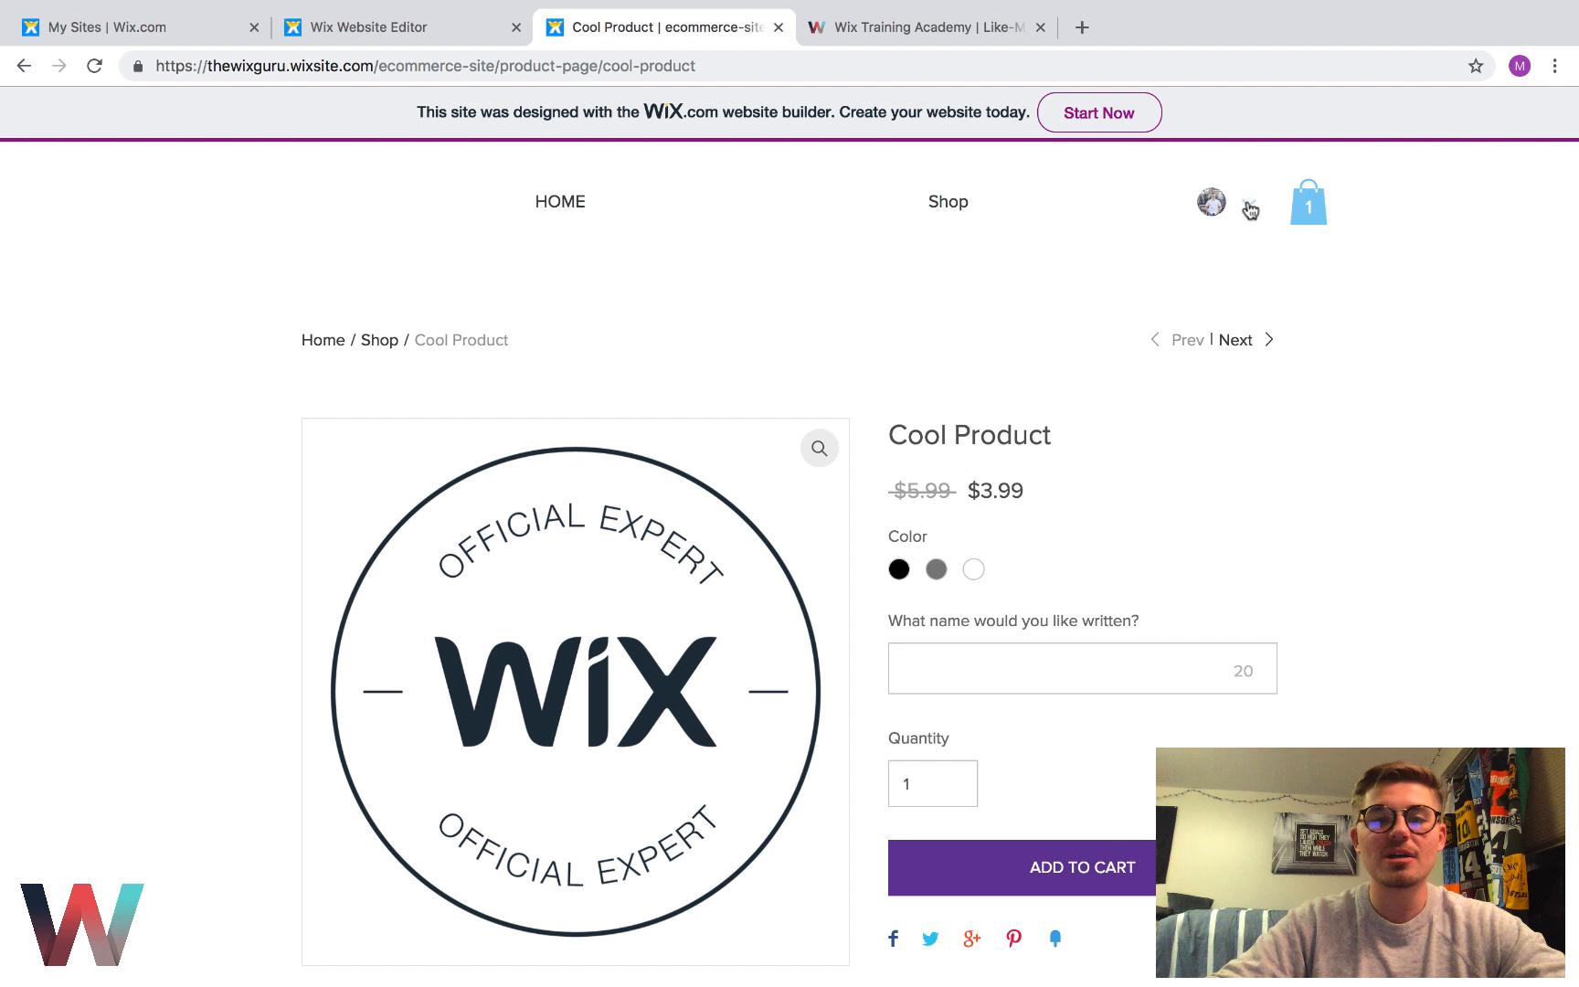
scroll(1389, 465, "down", 5)
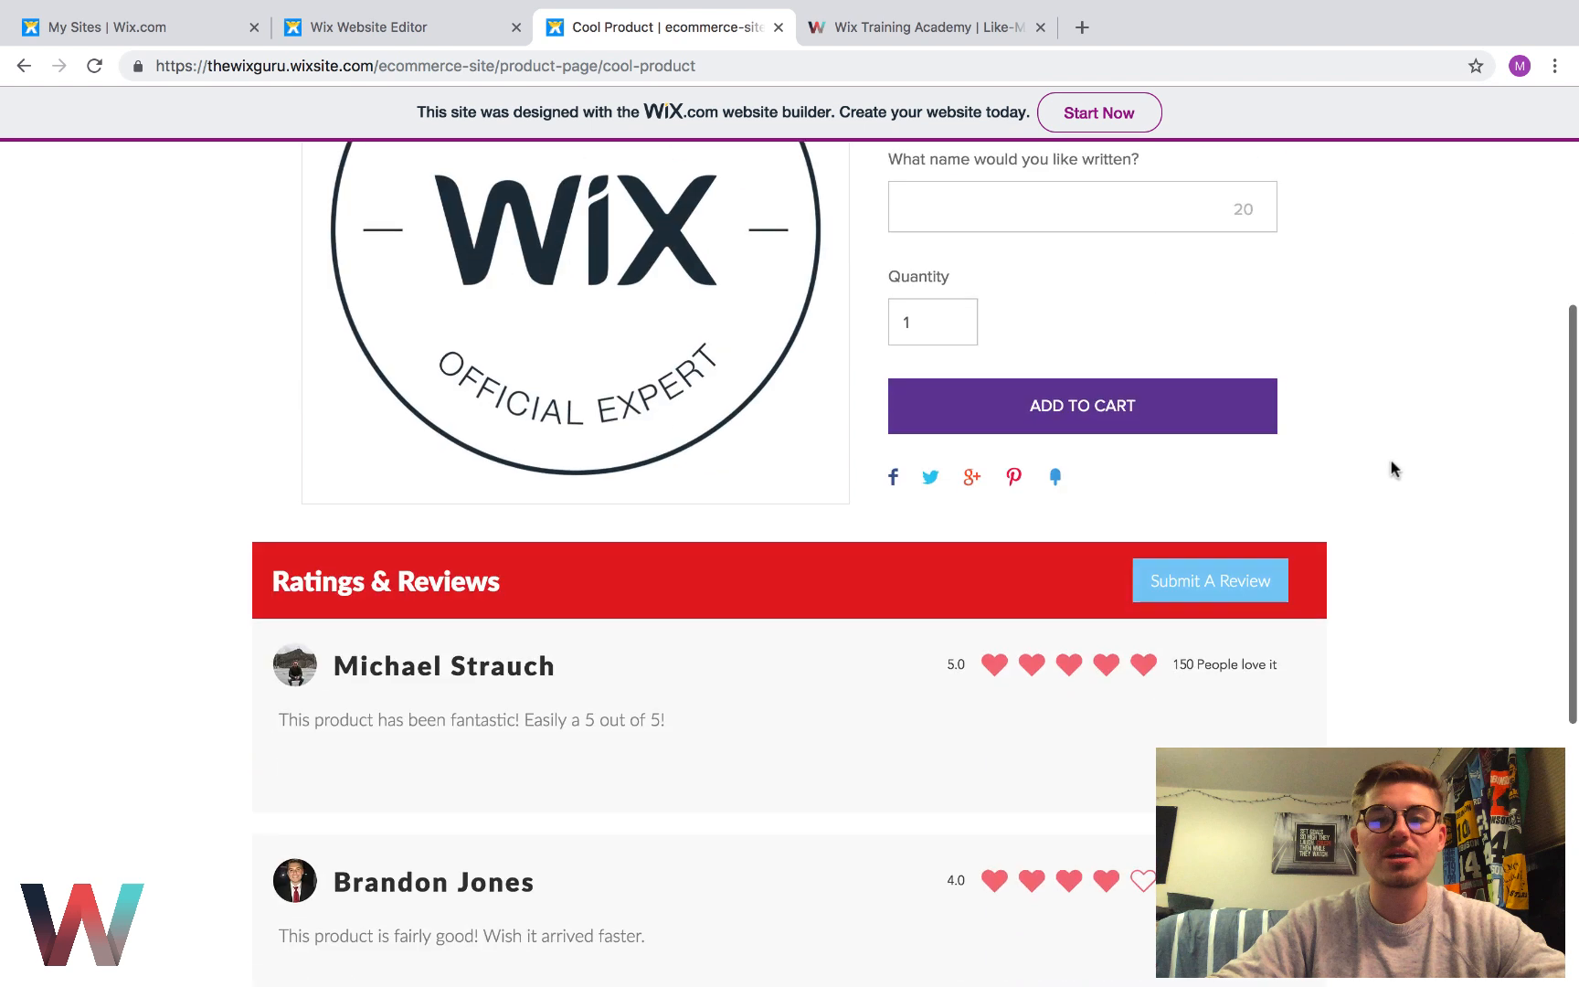
Open the Submit A Review form on the live product page and enter the reviewer's full name
left_click(1226, 592)
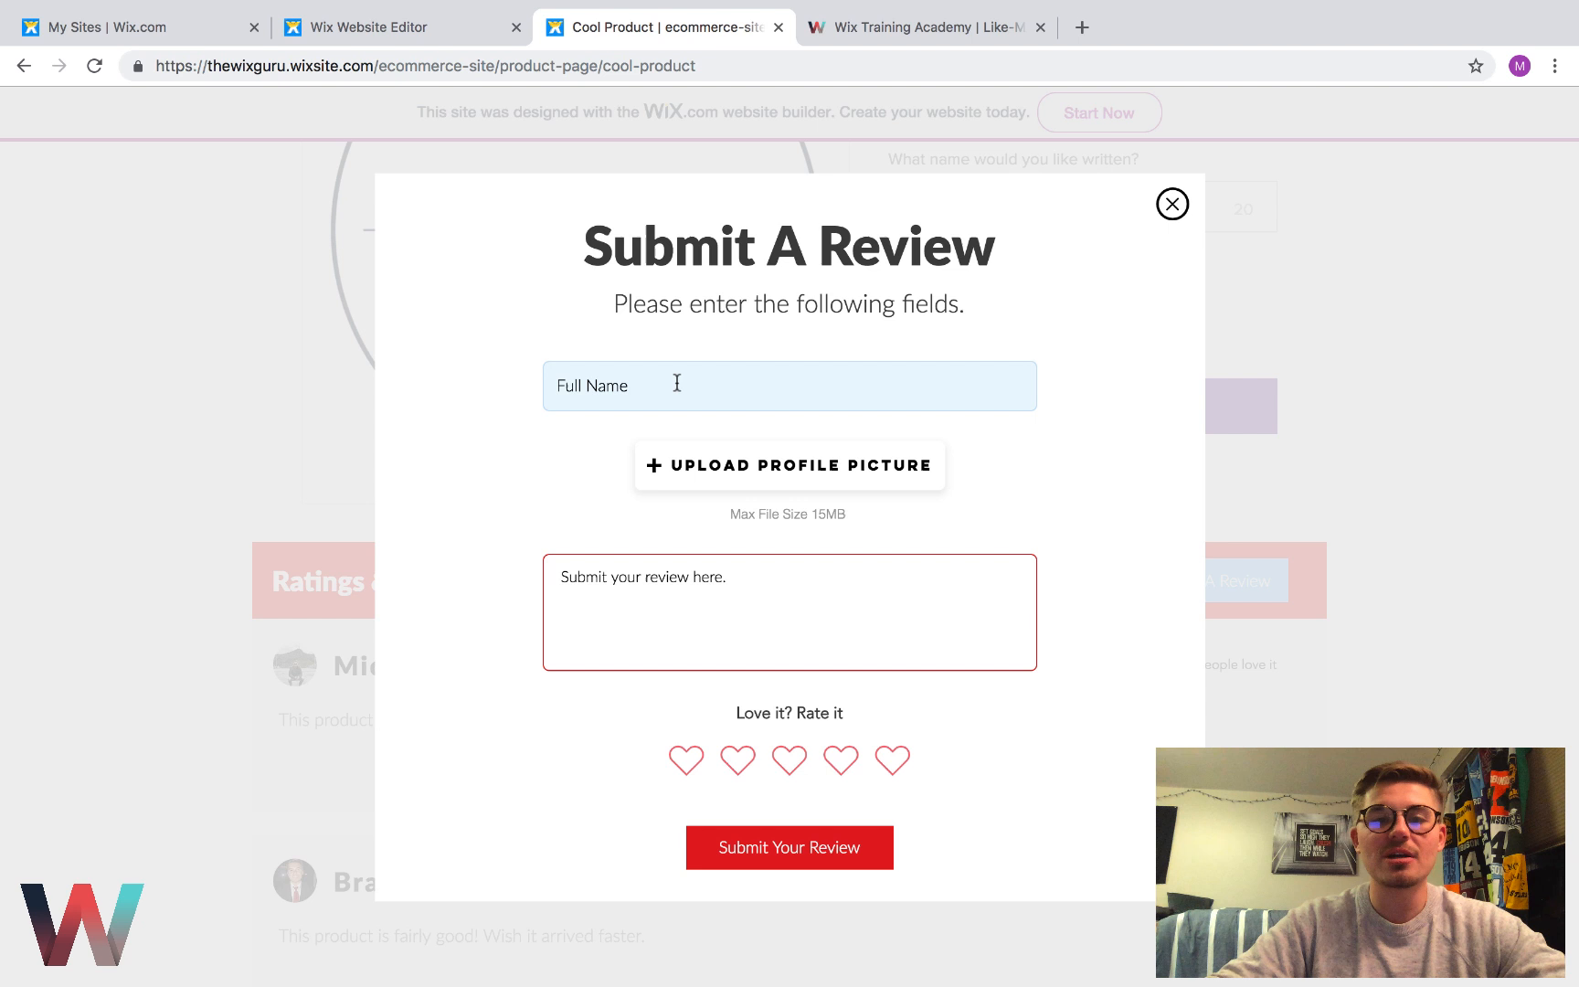
left_click(676, 383)
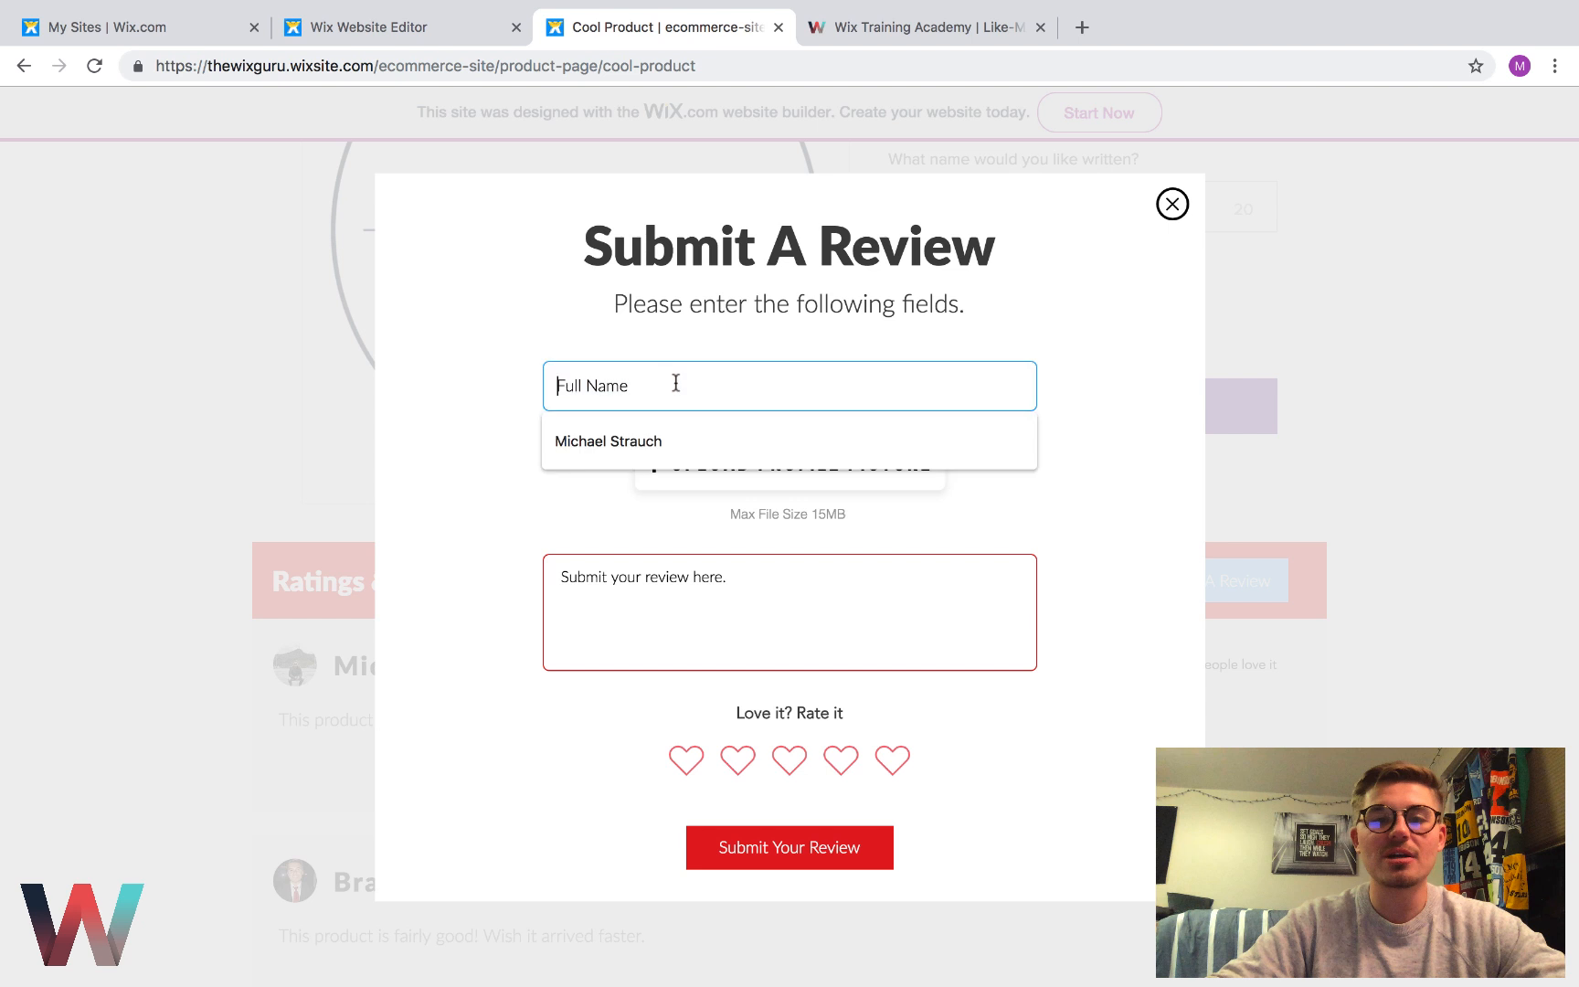
type("John D")
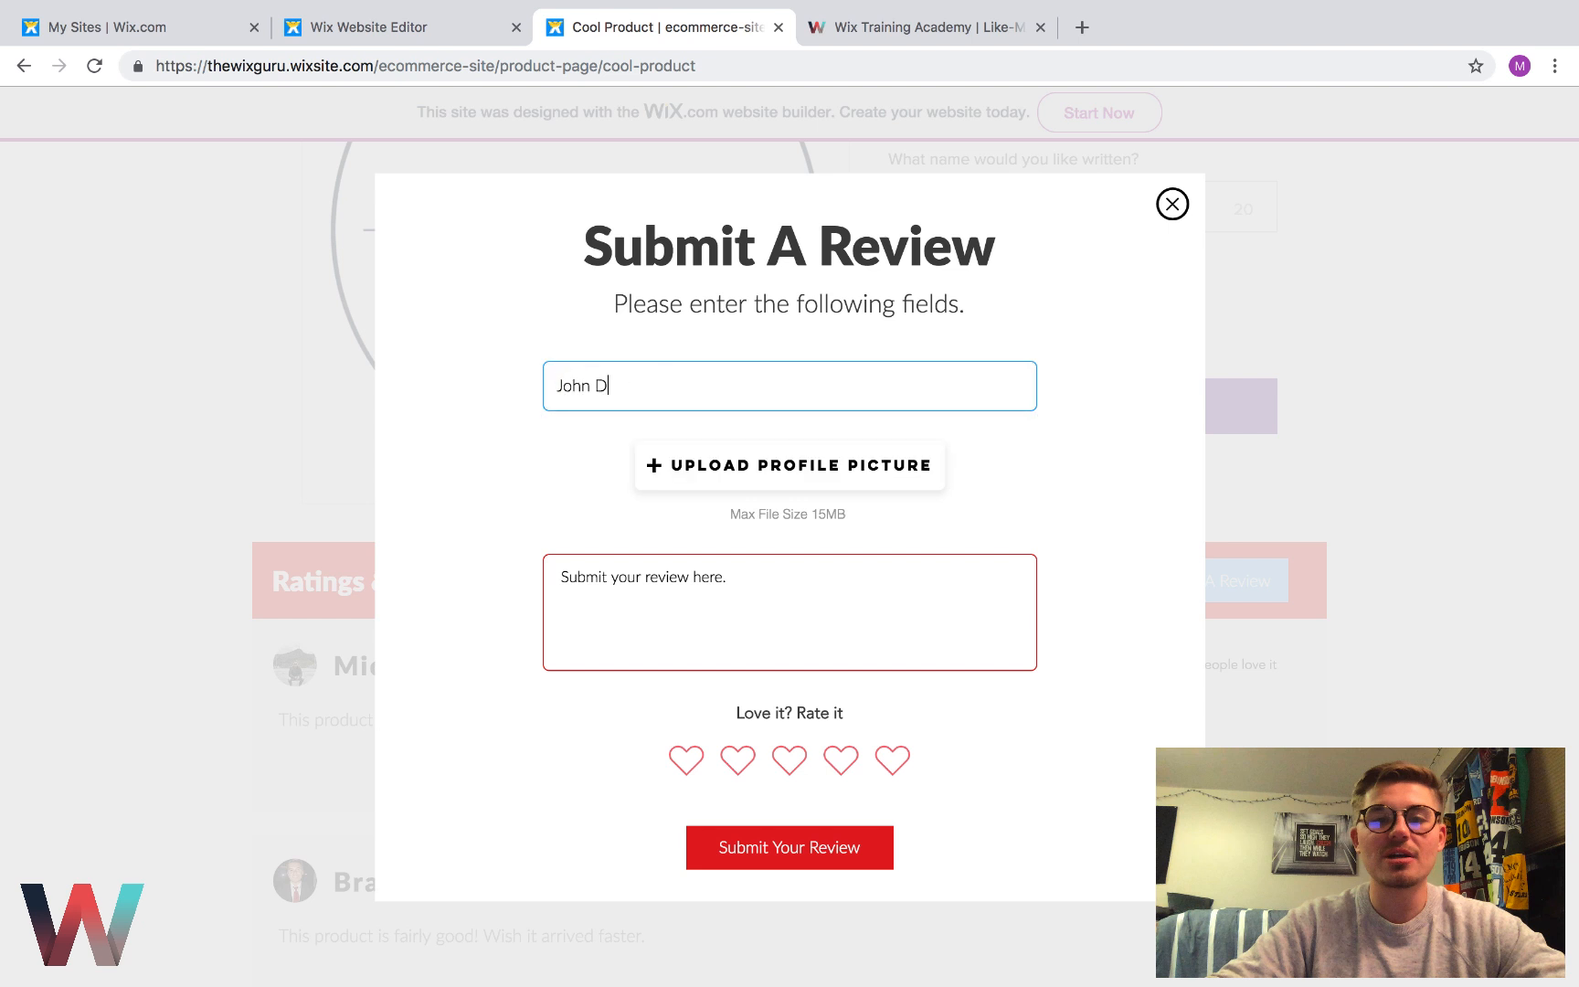
type("oe")
Choose Wix Ecommerce Thumbnail.png as the reviewer's profile picture
left_click(751, 477)
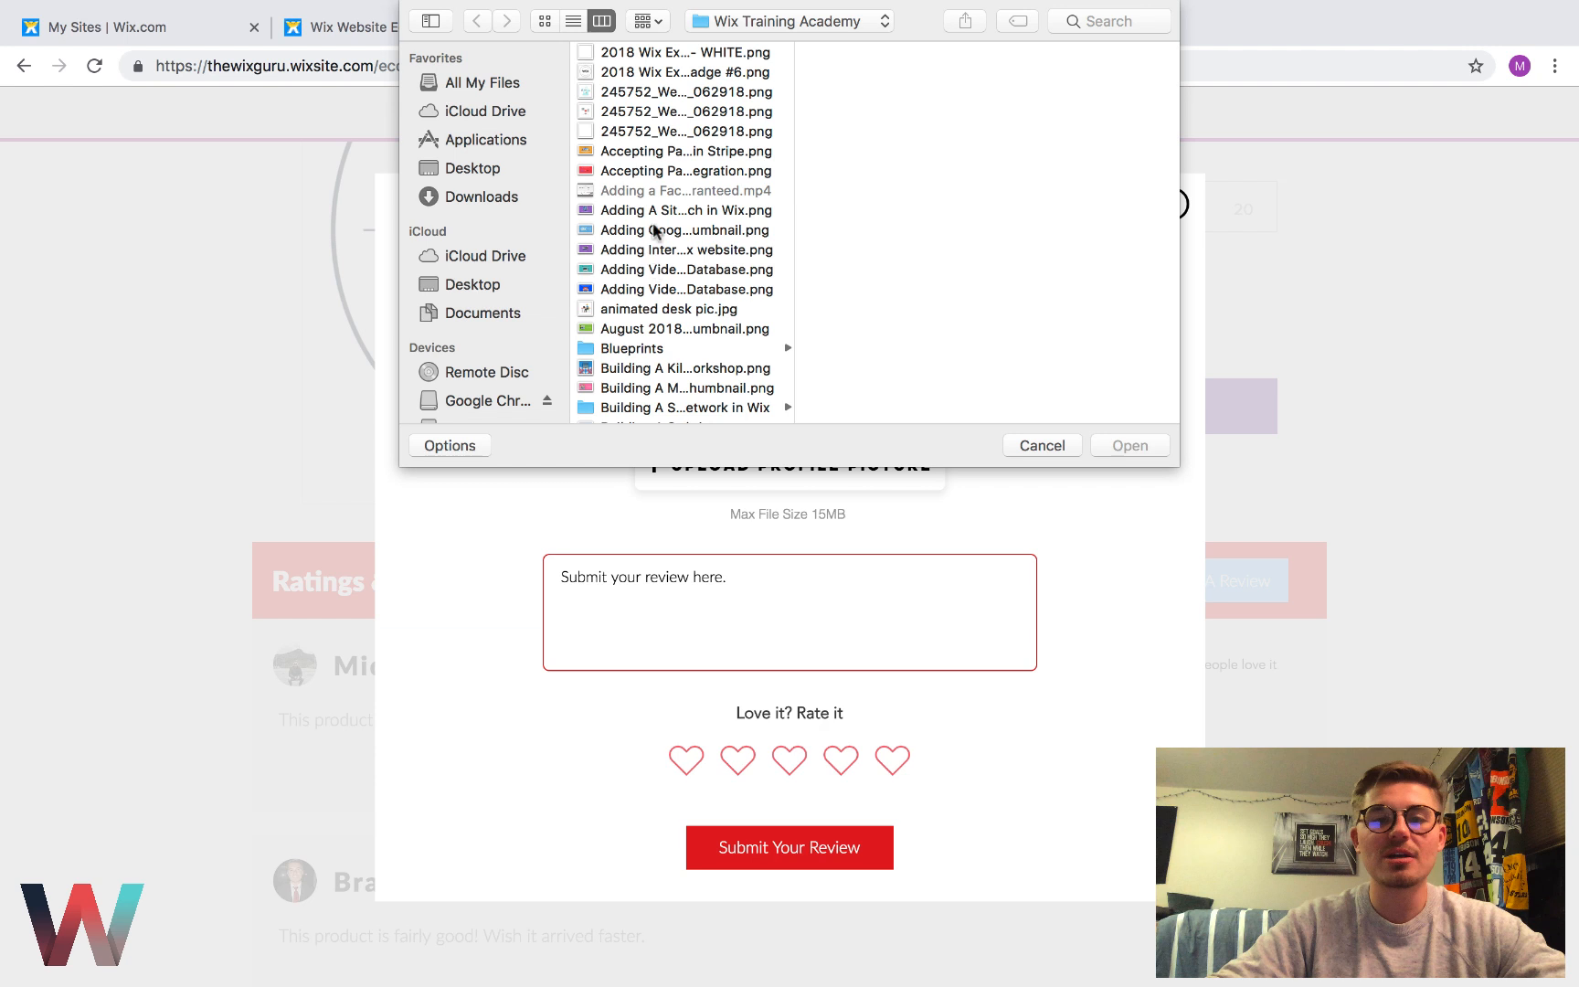
scroll(659, 353, "down", 20)
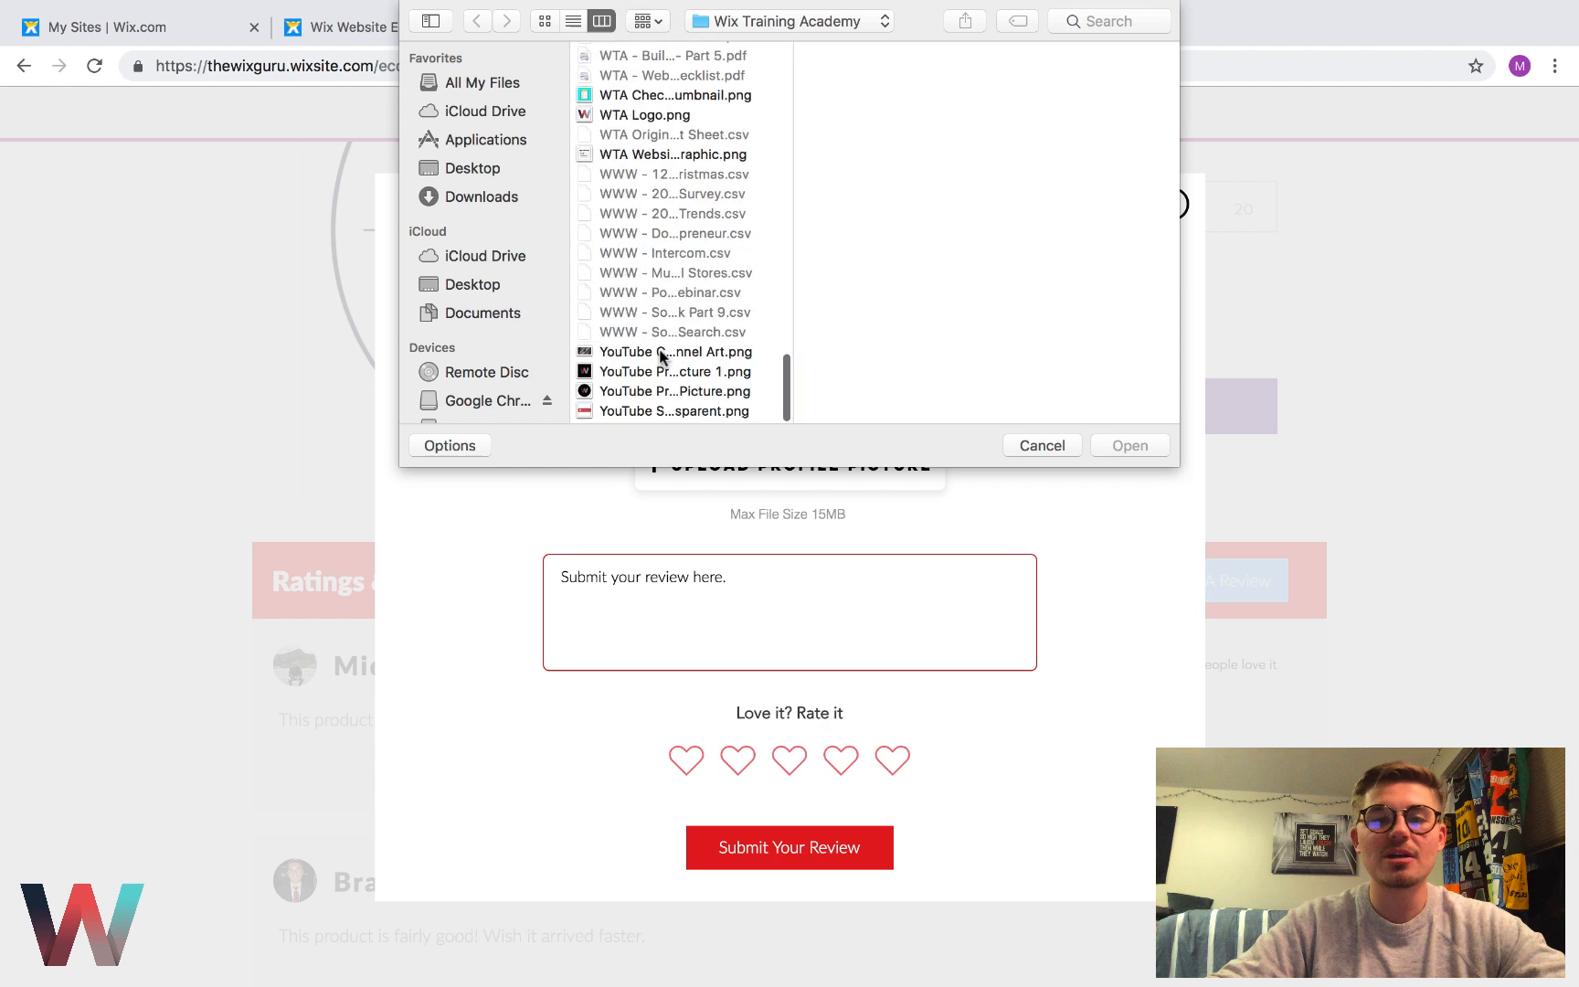
scroll(660, 355, "up", 10)
double_click(658, 231)
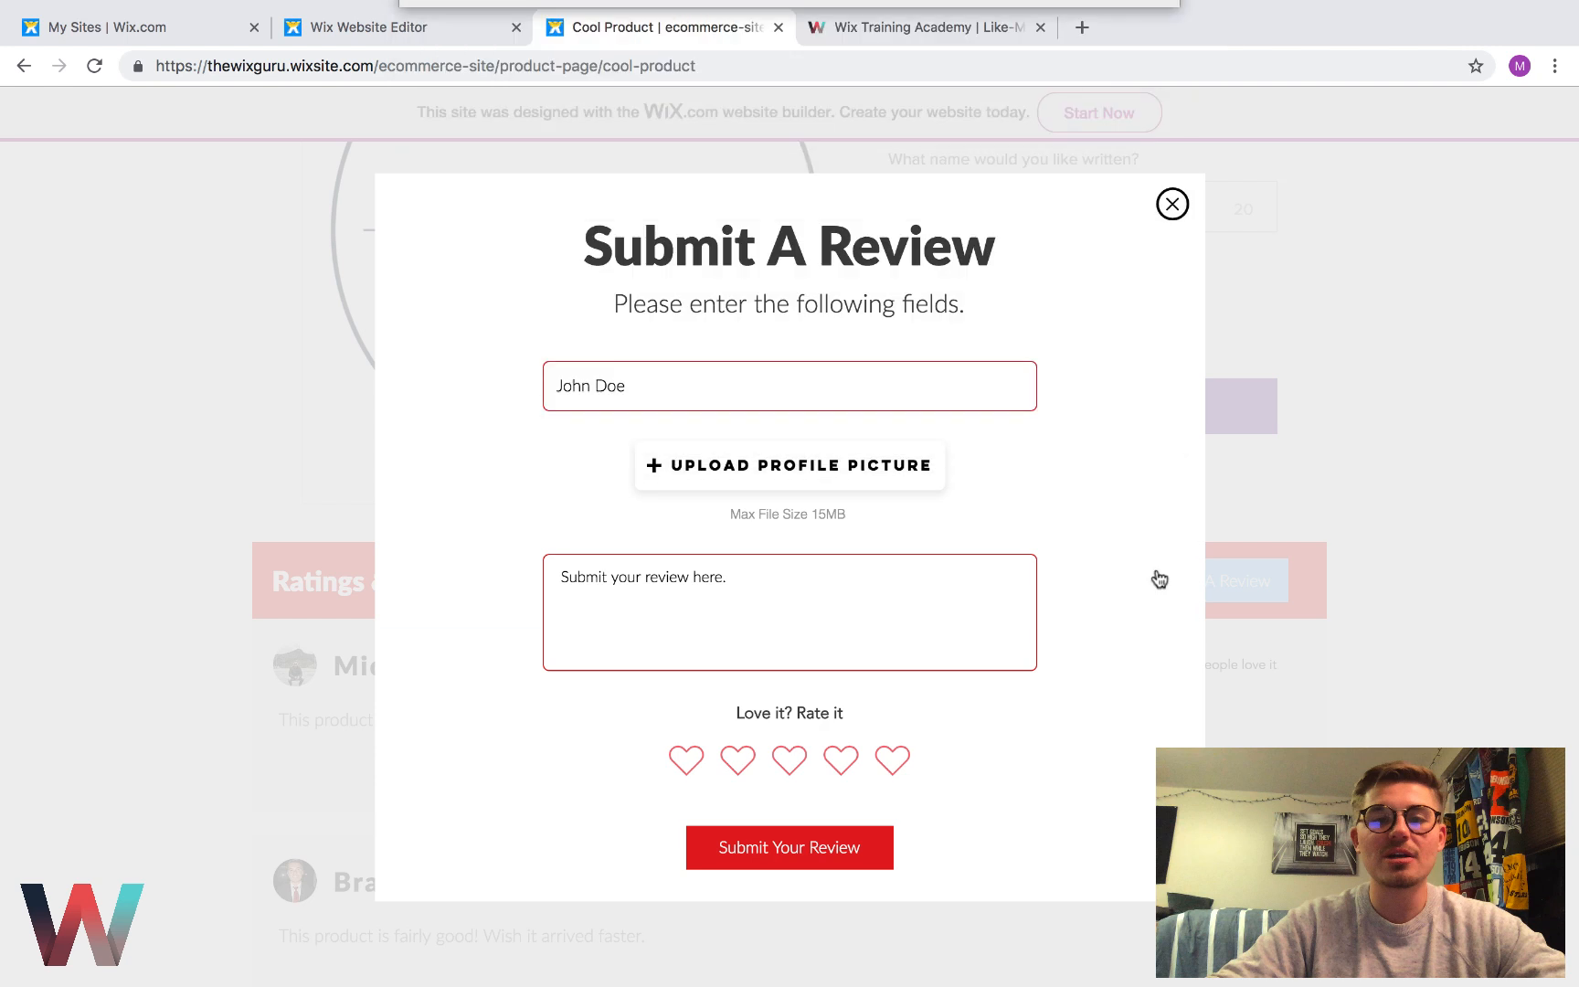
Submit the review text "This product was just so so." with a rating of three hearts
left_click(768, 581)
type("Th")
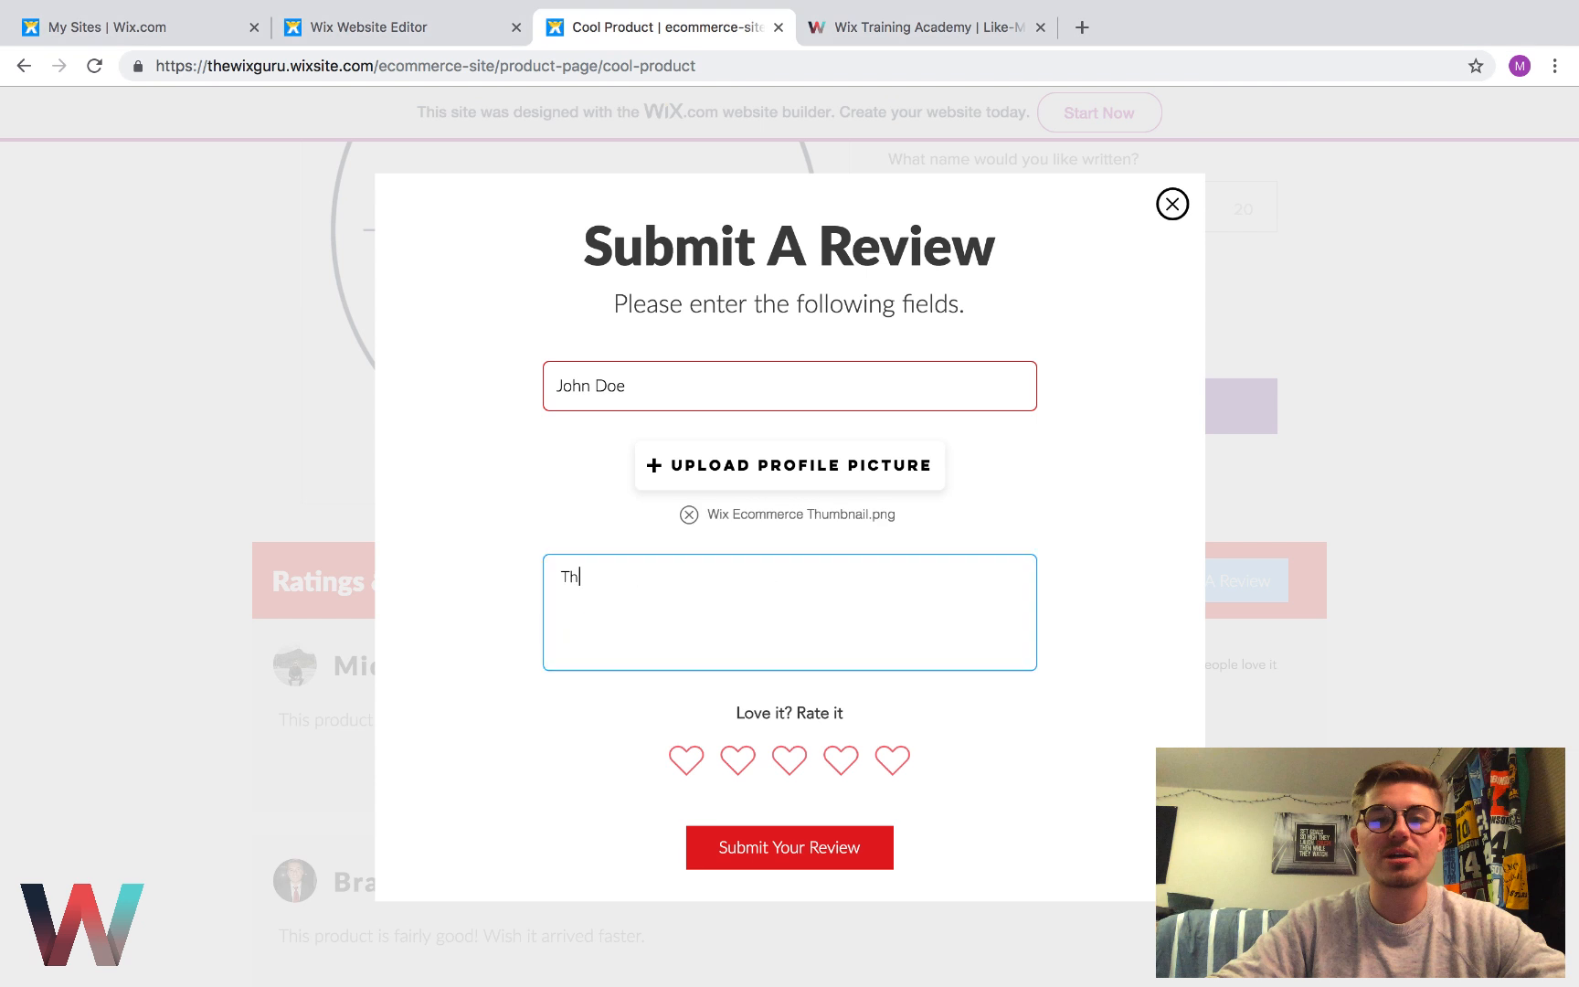
type("is product was just so so.")
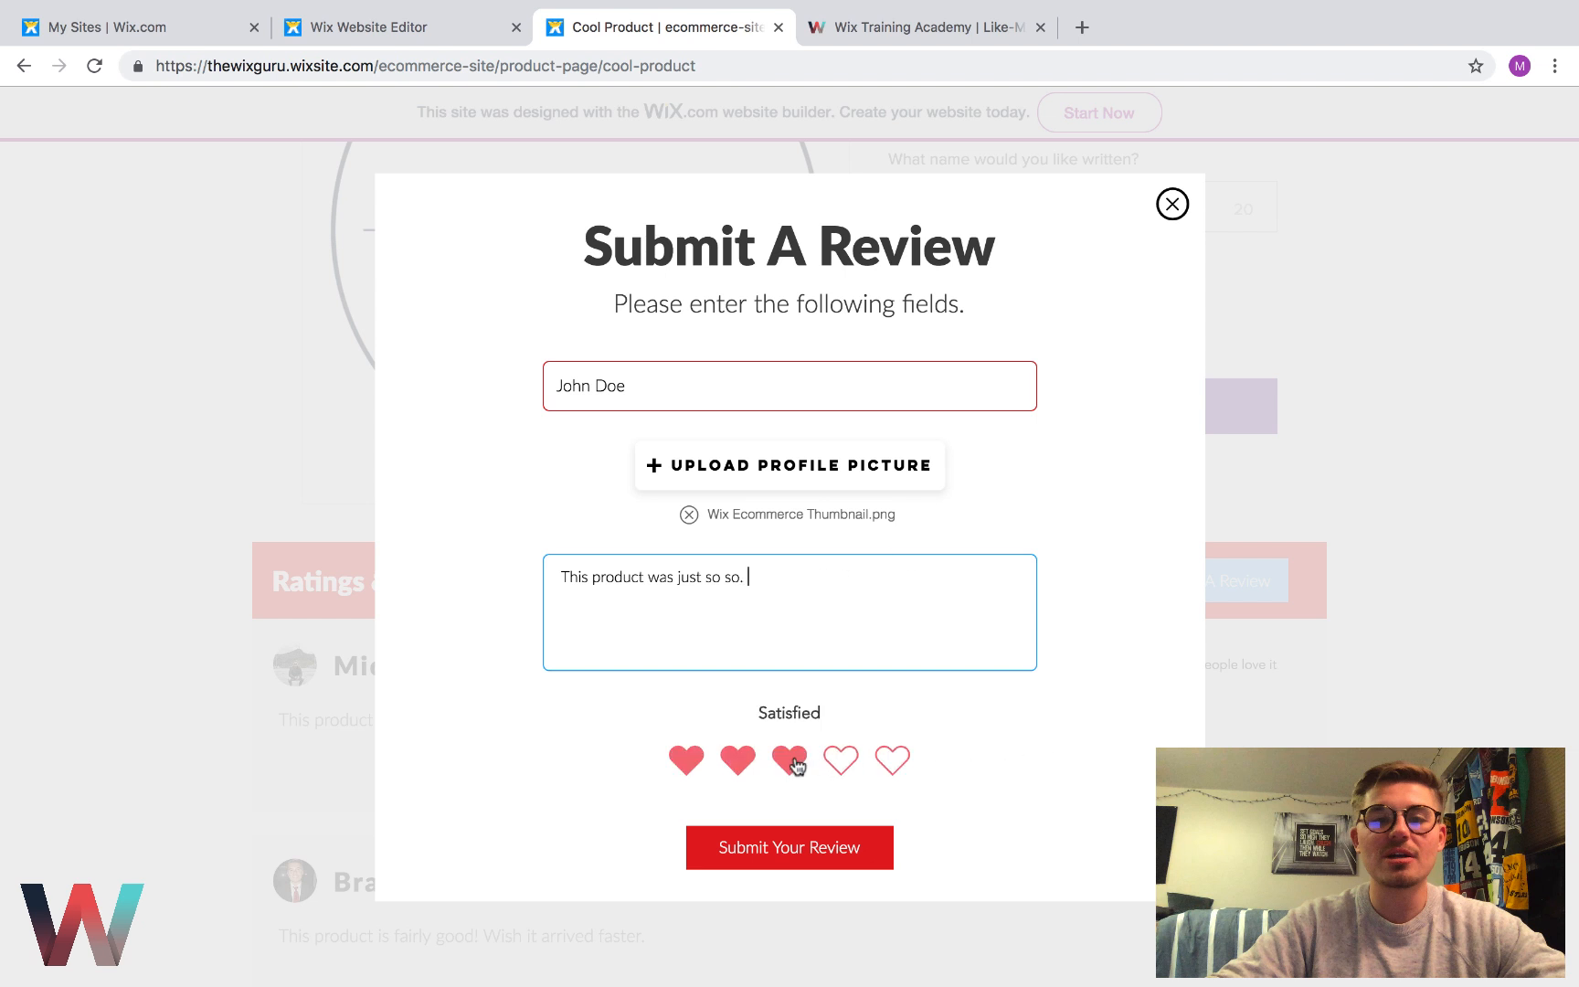
left_click(791, 760)
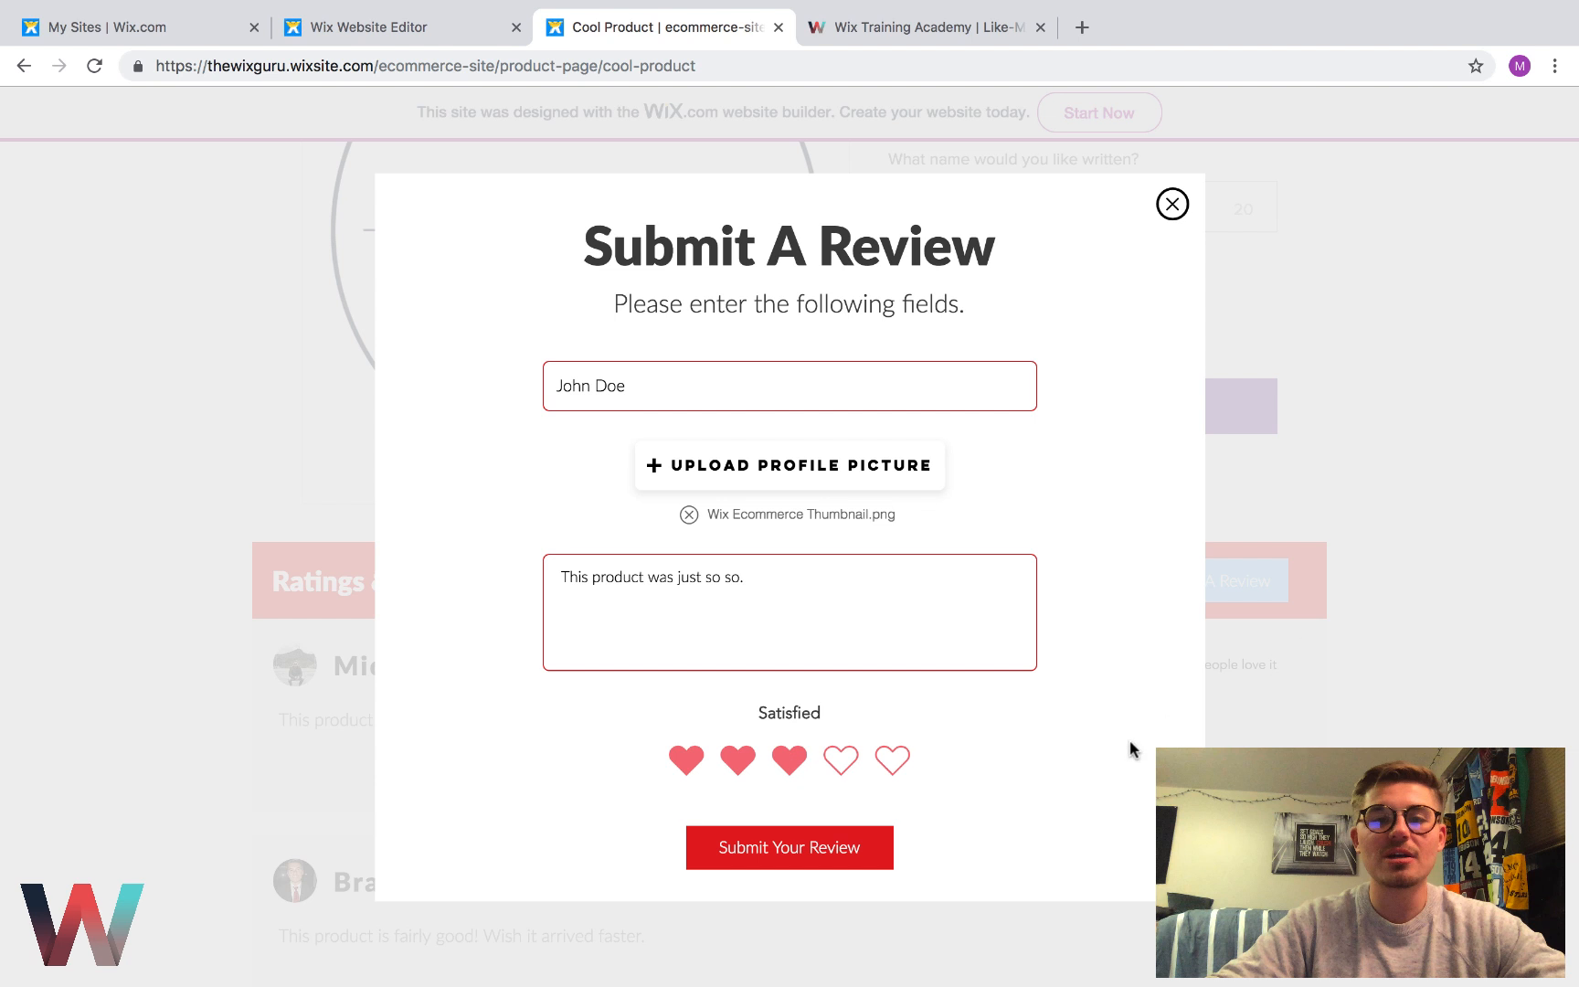
left_click(825, 859)
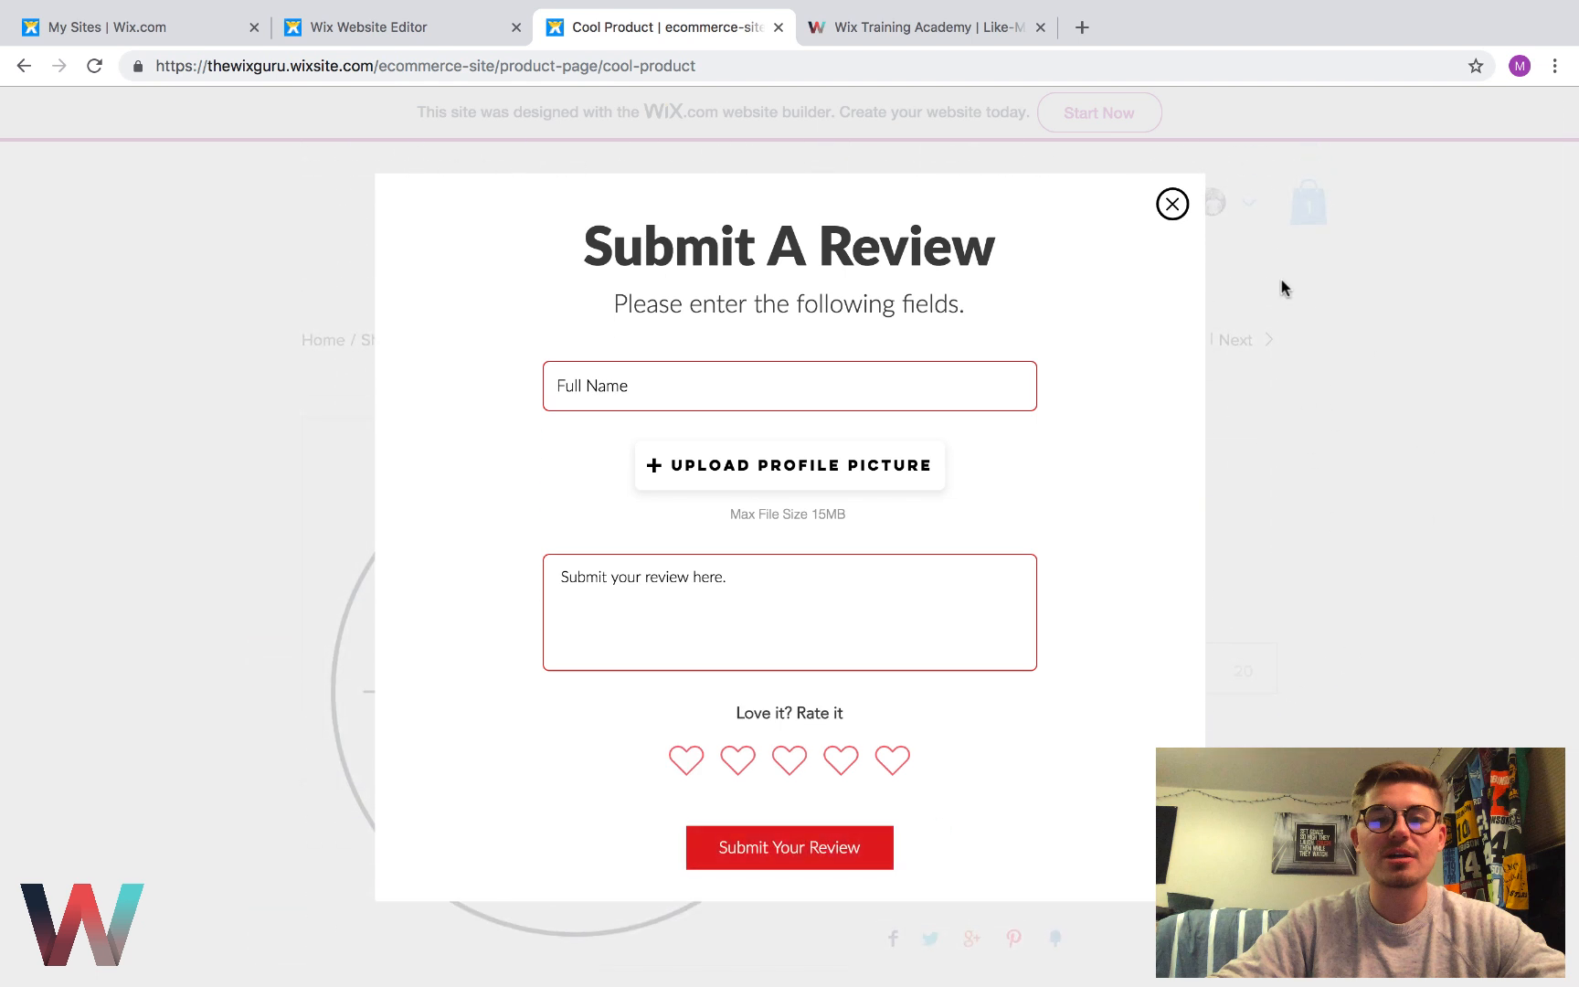
Close the review form and look through the product's Ratings & Reviews for the submitted review
left_click(1173, 205)
scroll(146, 621, "down", 1)
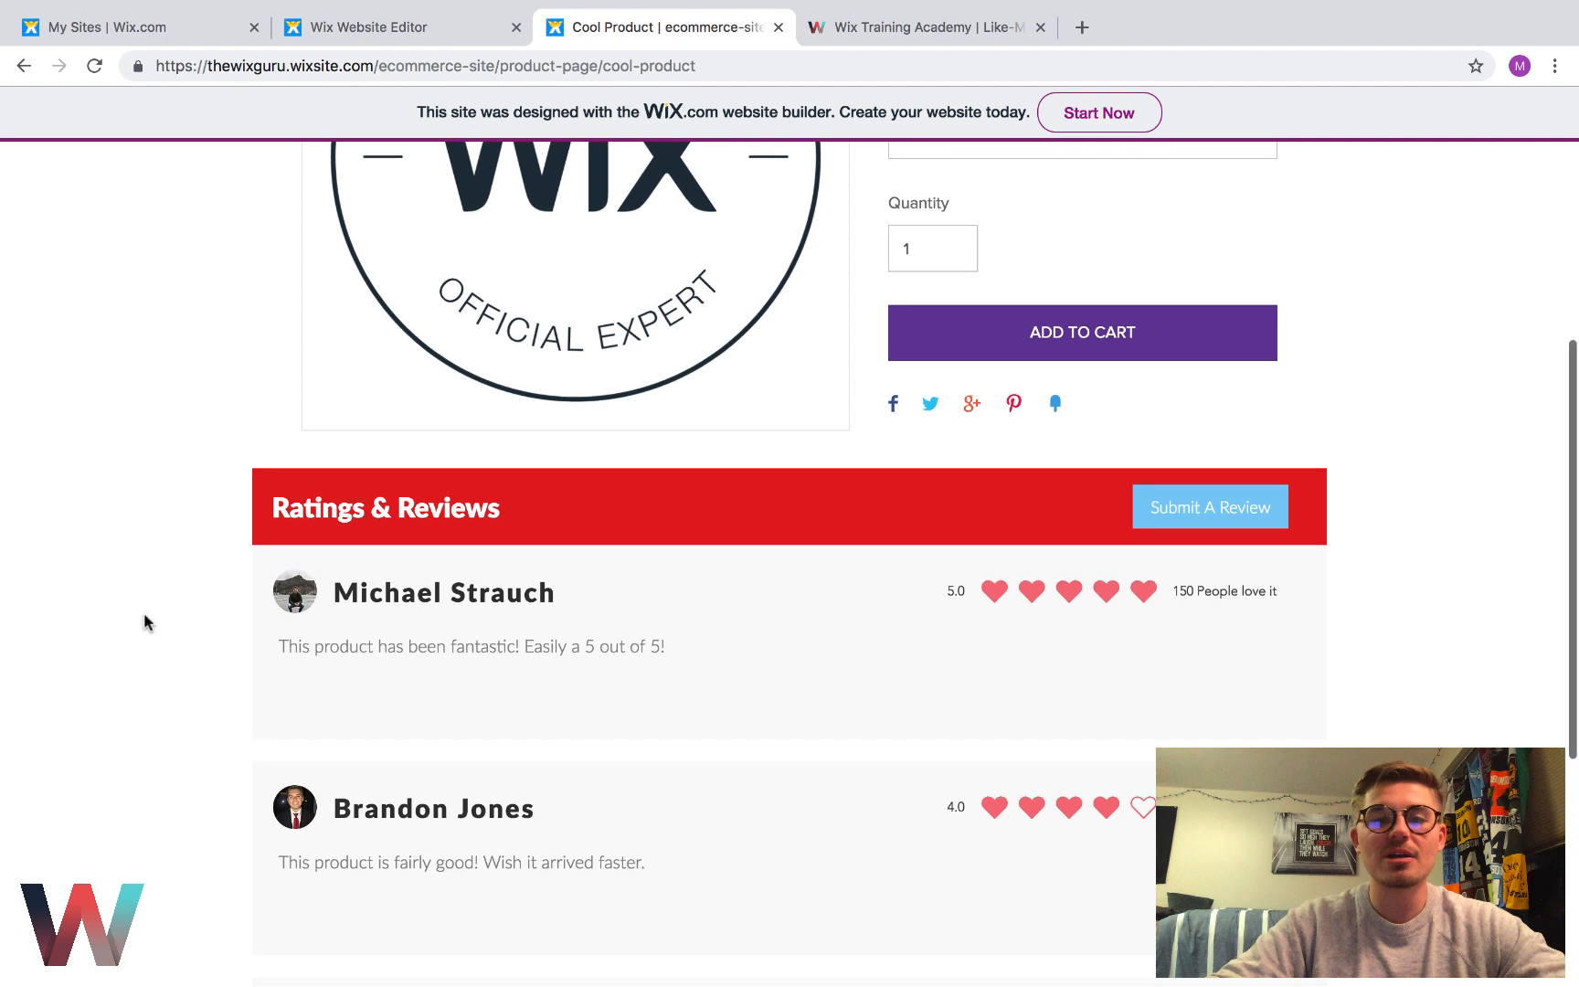
scroll(143, 622, "down", 4)
scroll(143, 623, "up", 3)
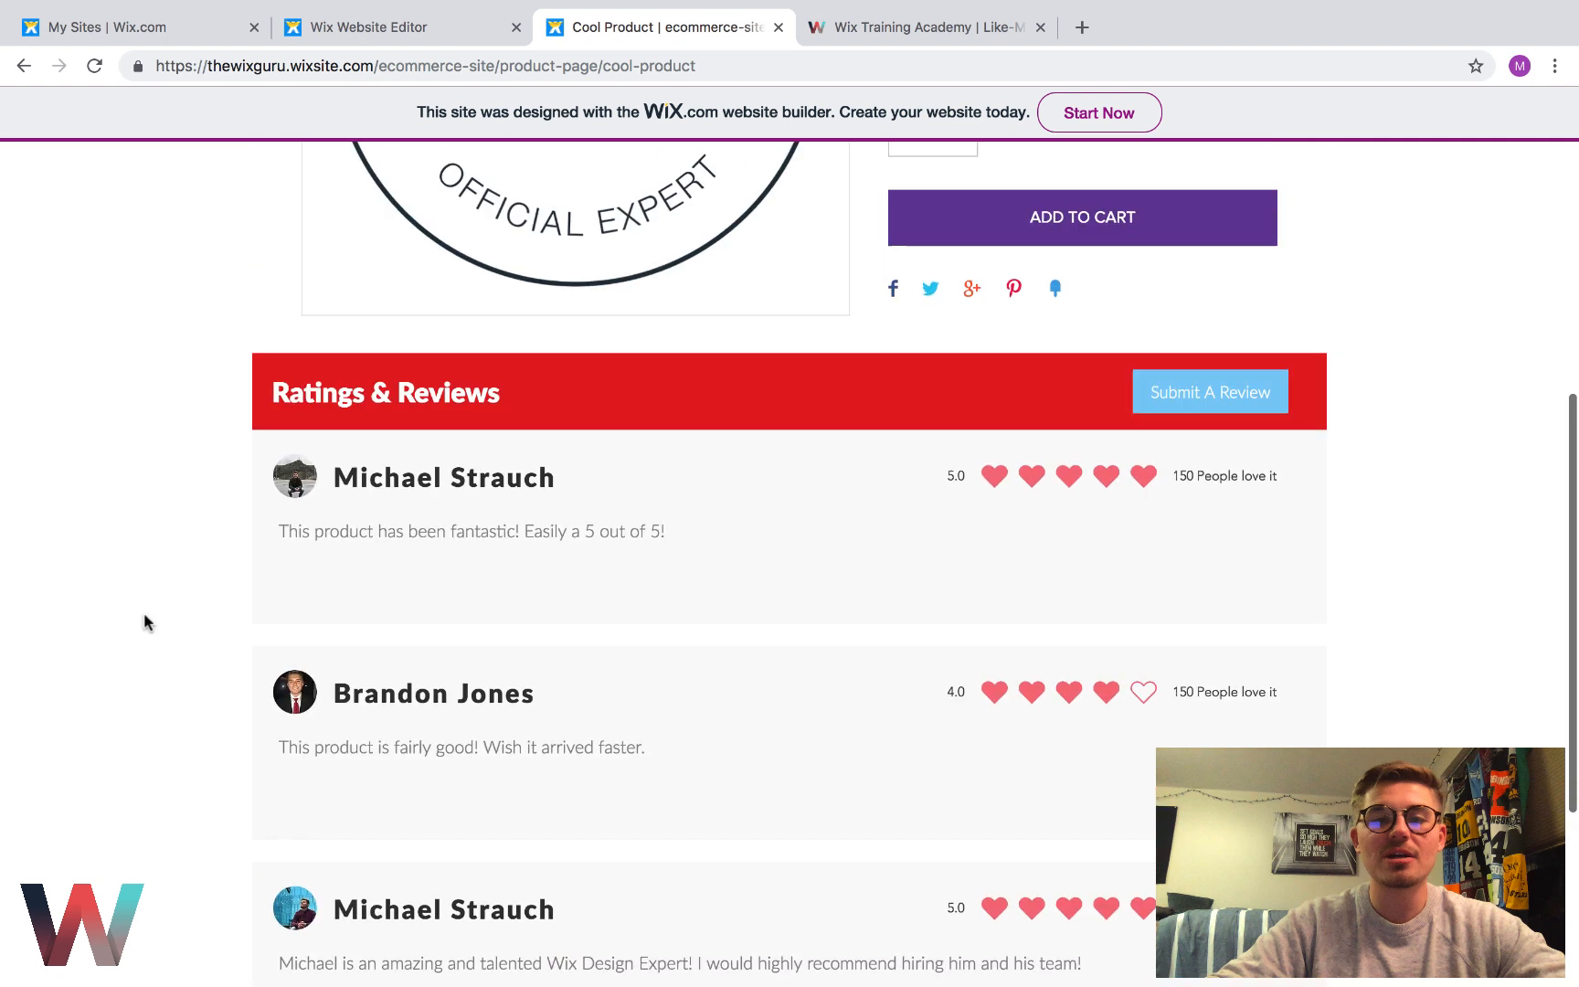
Reload the product page and examine the submitted review's picture, text and rating in the reviews list
left_click(95, 67)
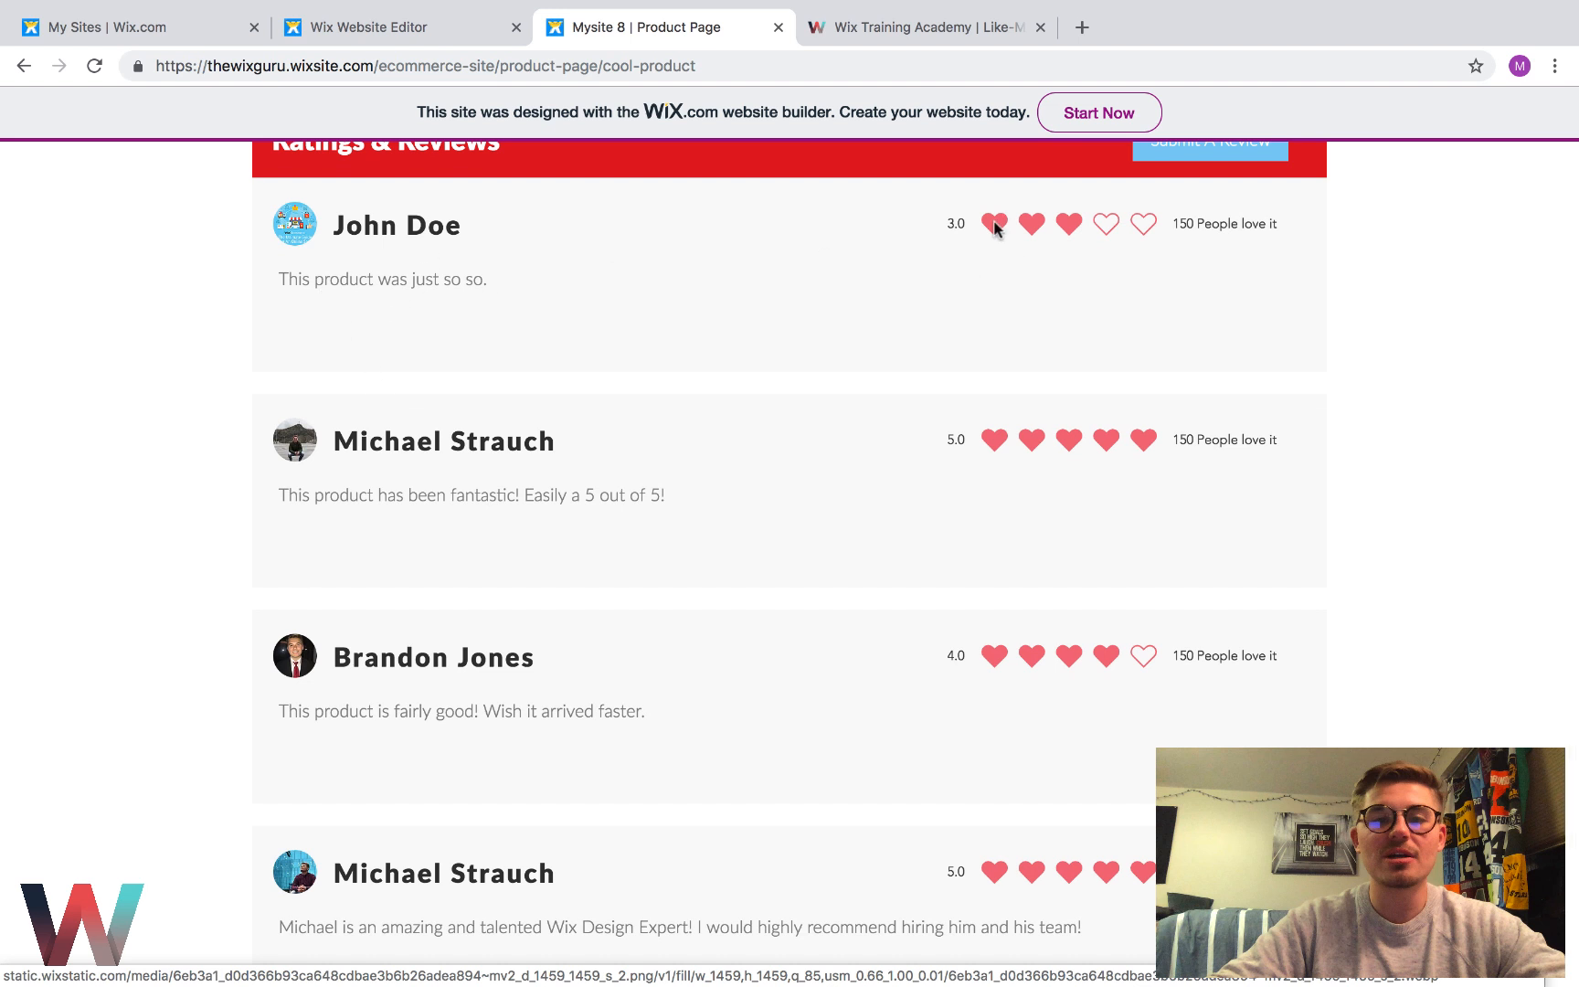
scroll(1103, 265, "down", 1)
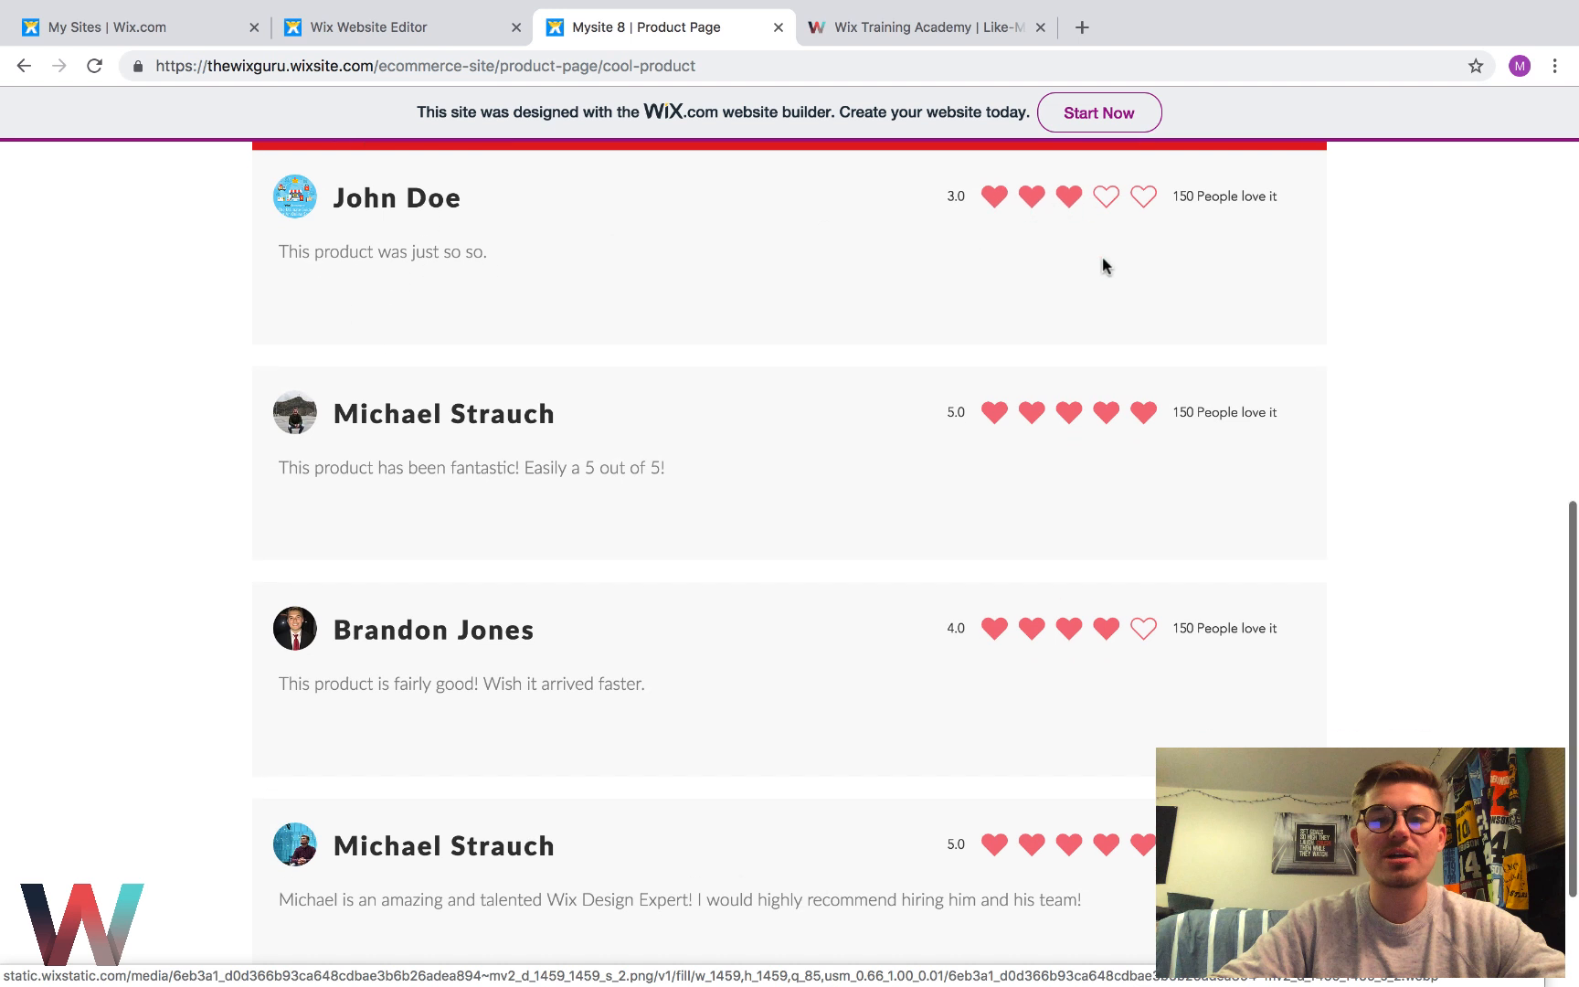
scroll(1000, 573, "down", 2)
scroll(1000, 573, "up", 3)
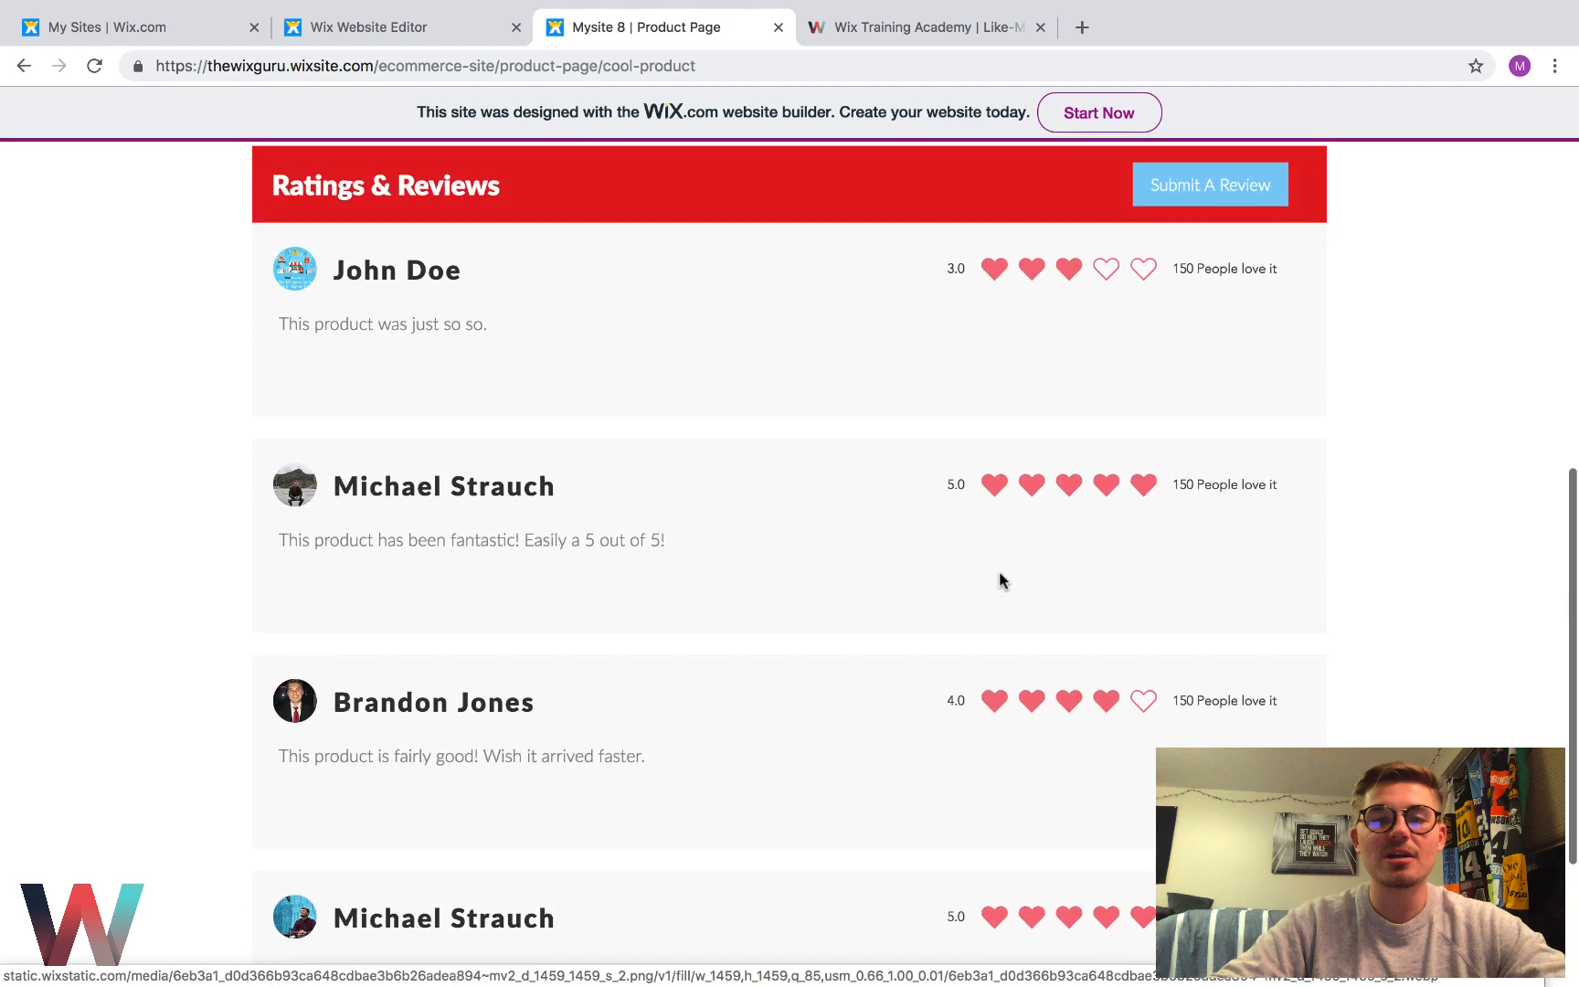
Switch from the product page to the Wix Training Academy website and look over the upper part of its home page
scroll(1000, 574, "up", 10)
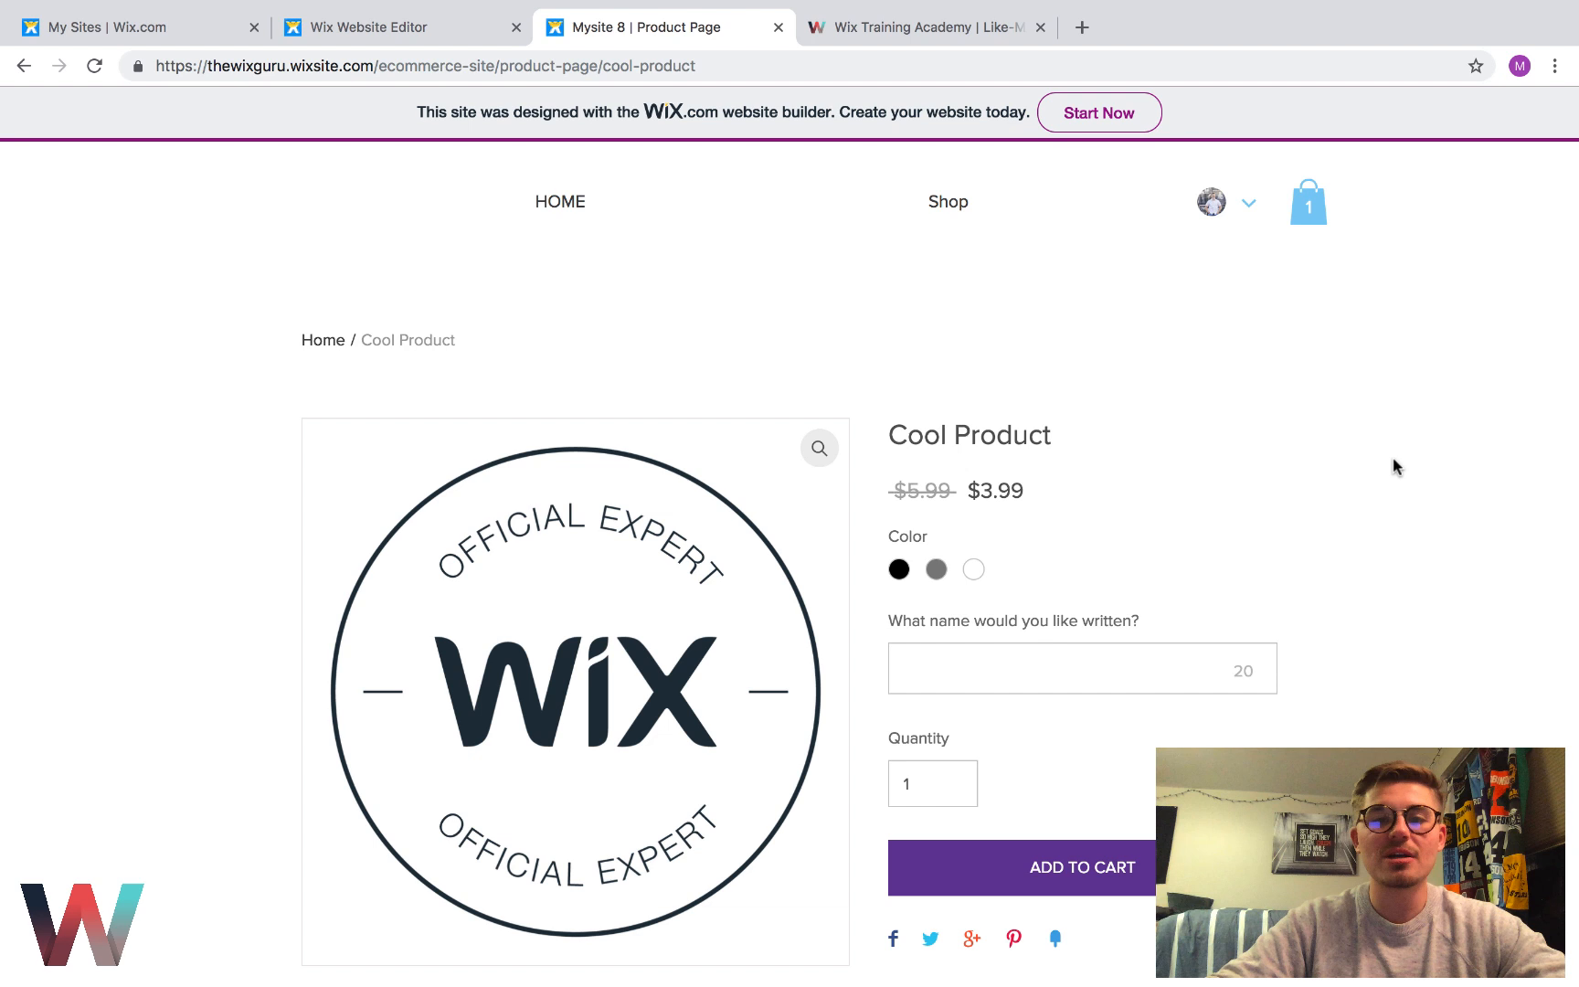
left_click(868, 28)
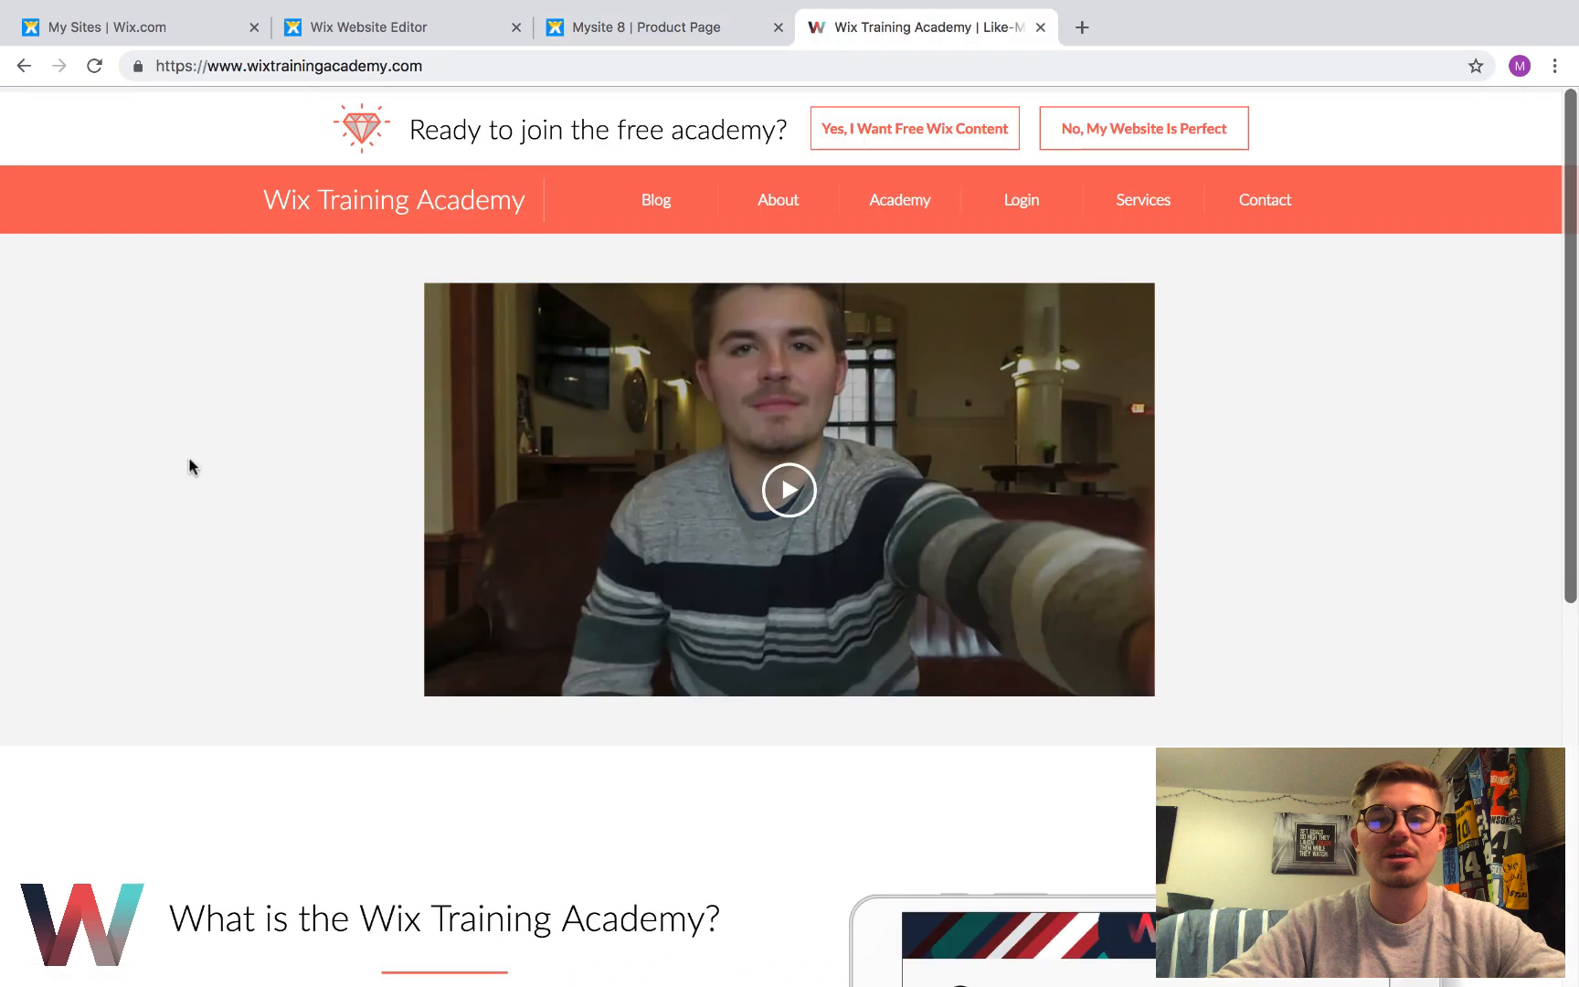
scroll(189, 459, "down", 1)
scroll(751, 141, "up", 1)
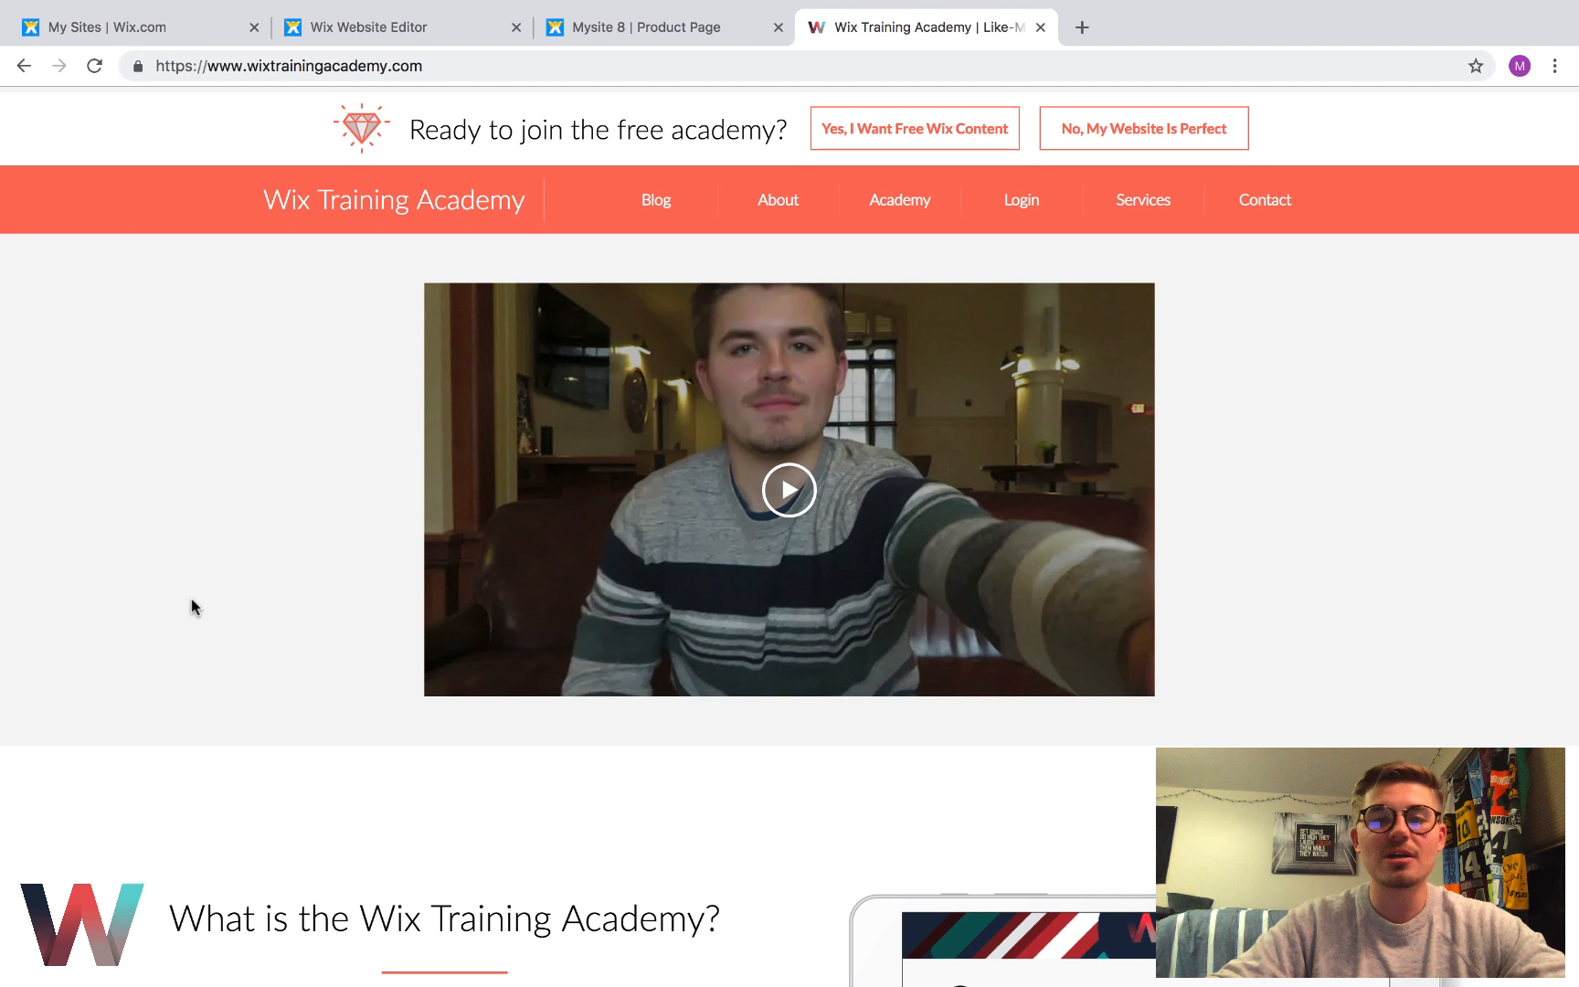
scroll(191, 598, "down", 2)
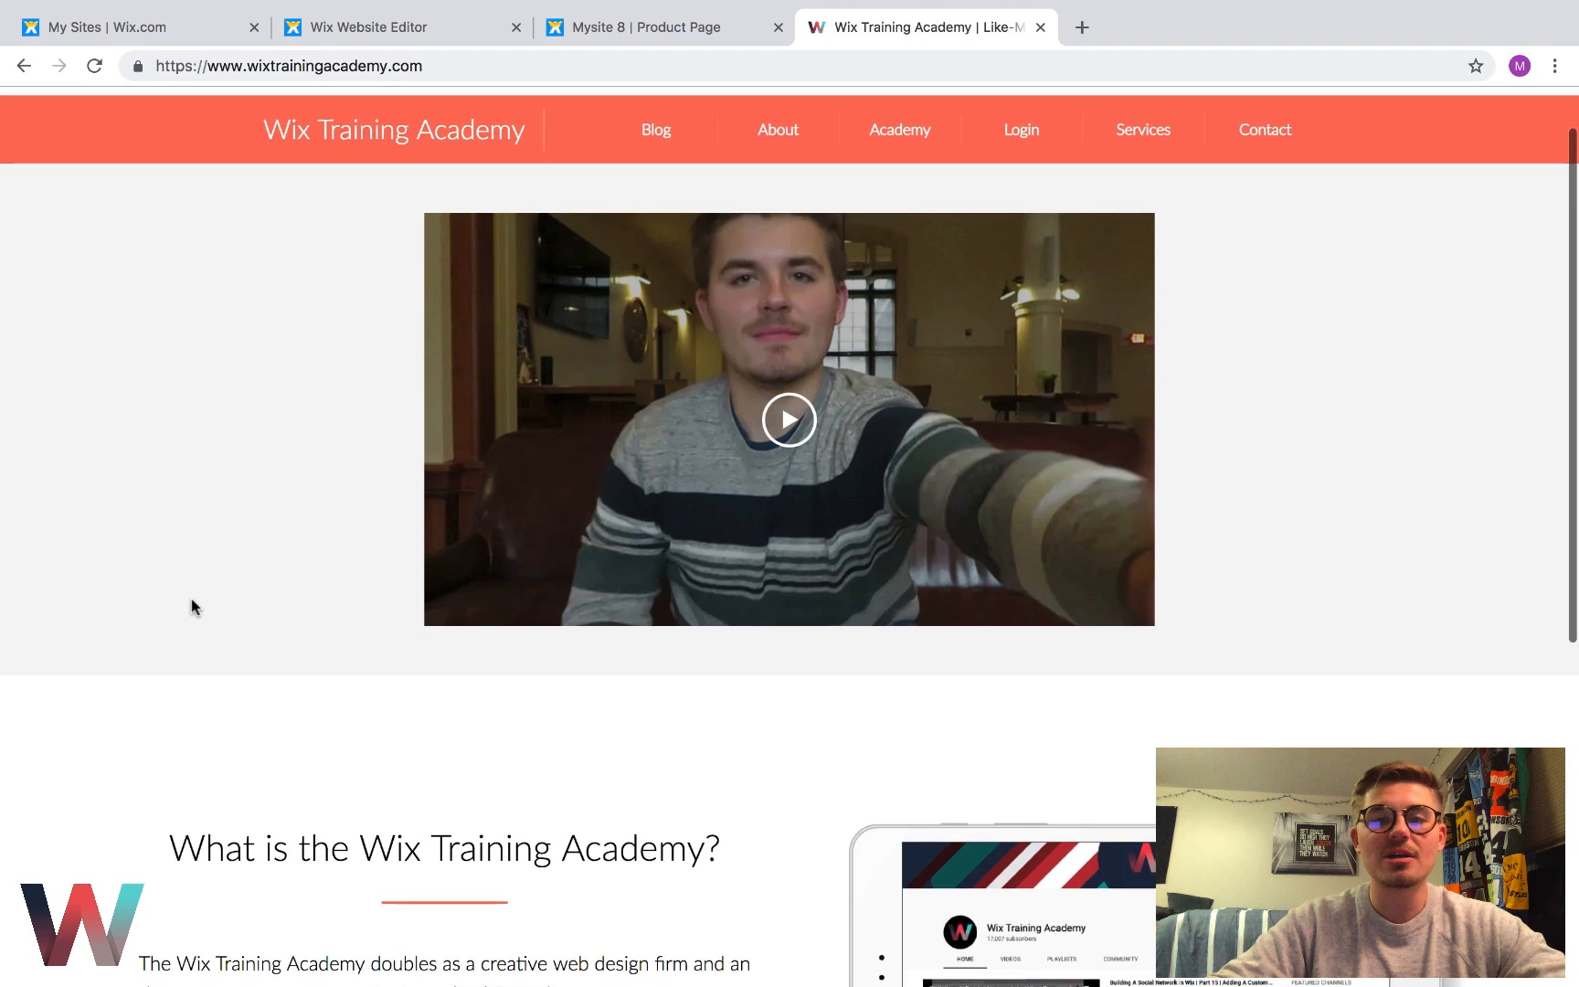
scroll(191, 598, "up", 2)
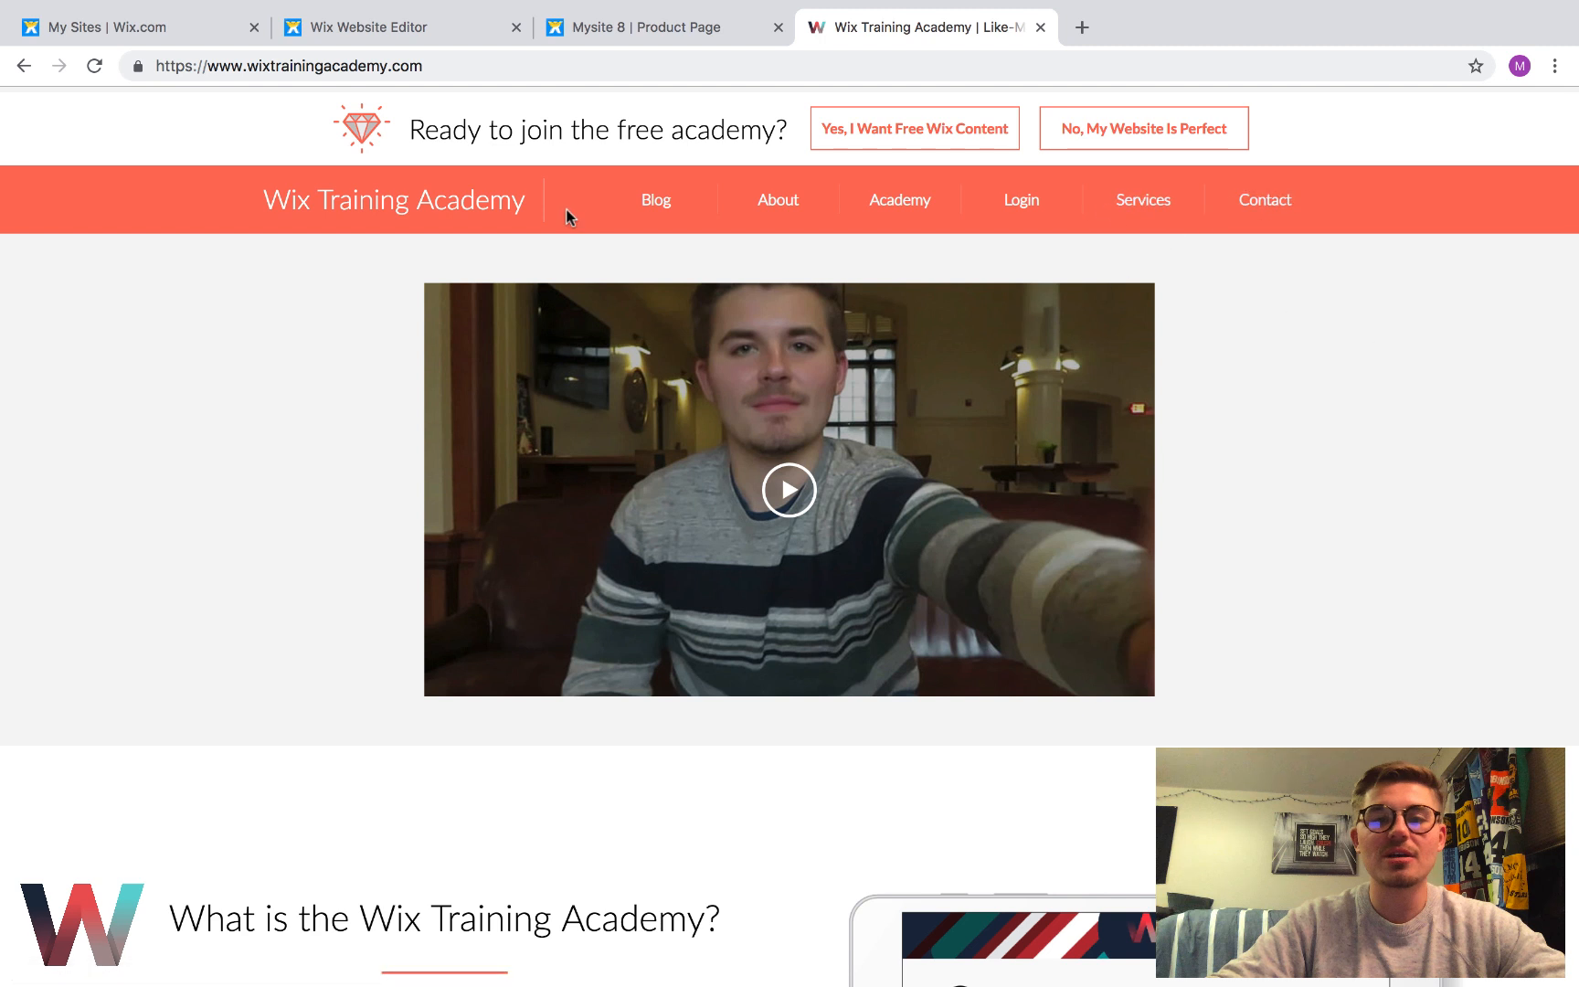
mouse_move(163, 11)
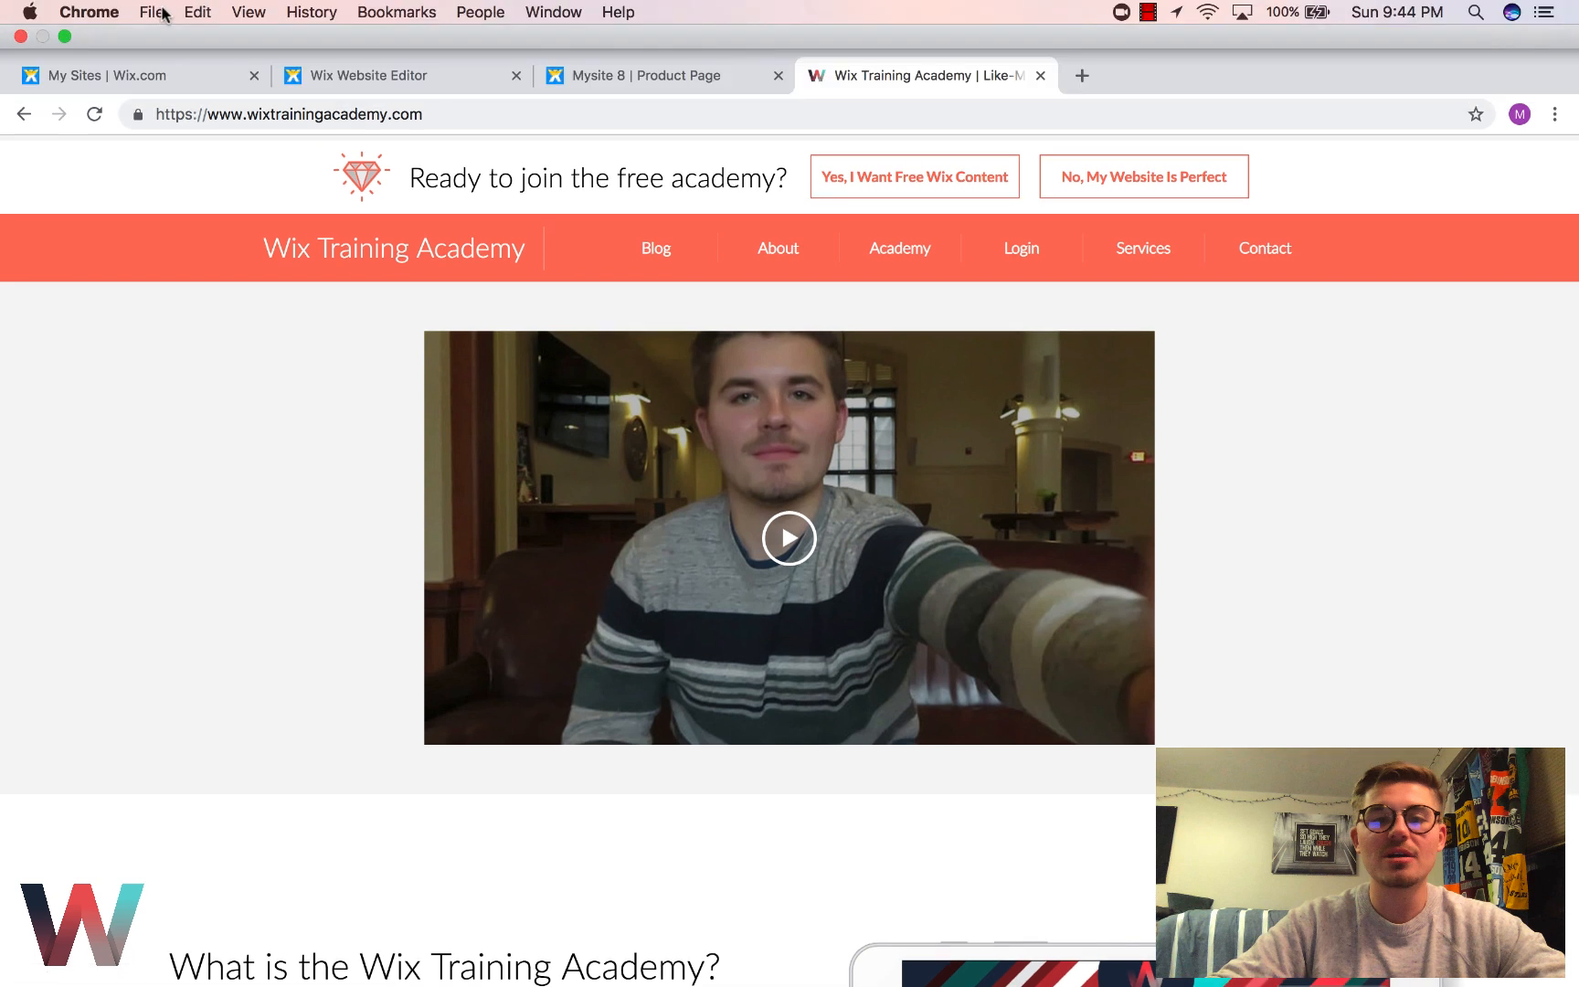
left_click(64, 36)
left_click(1148, 12)
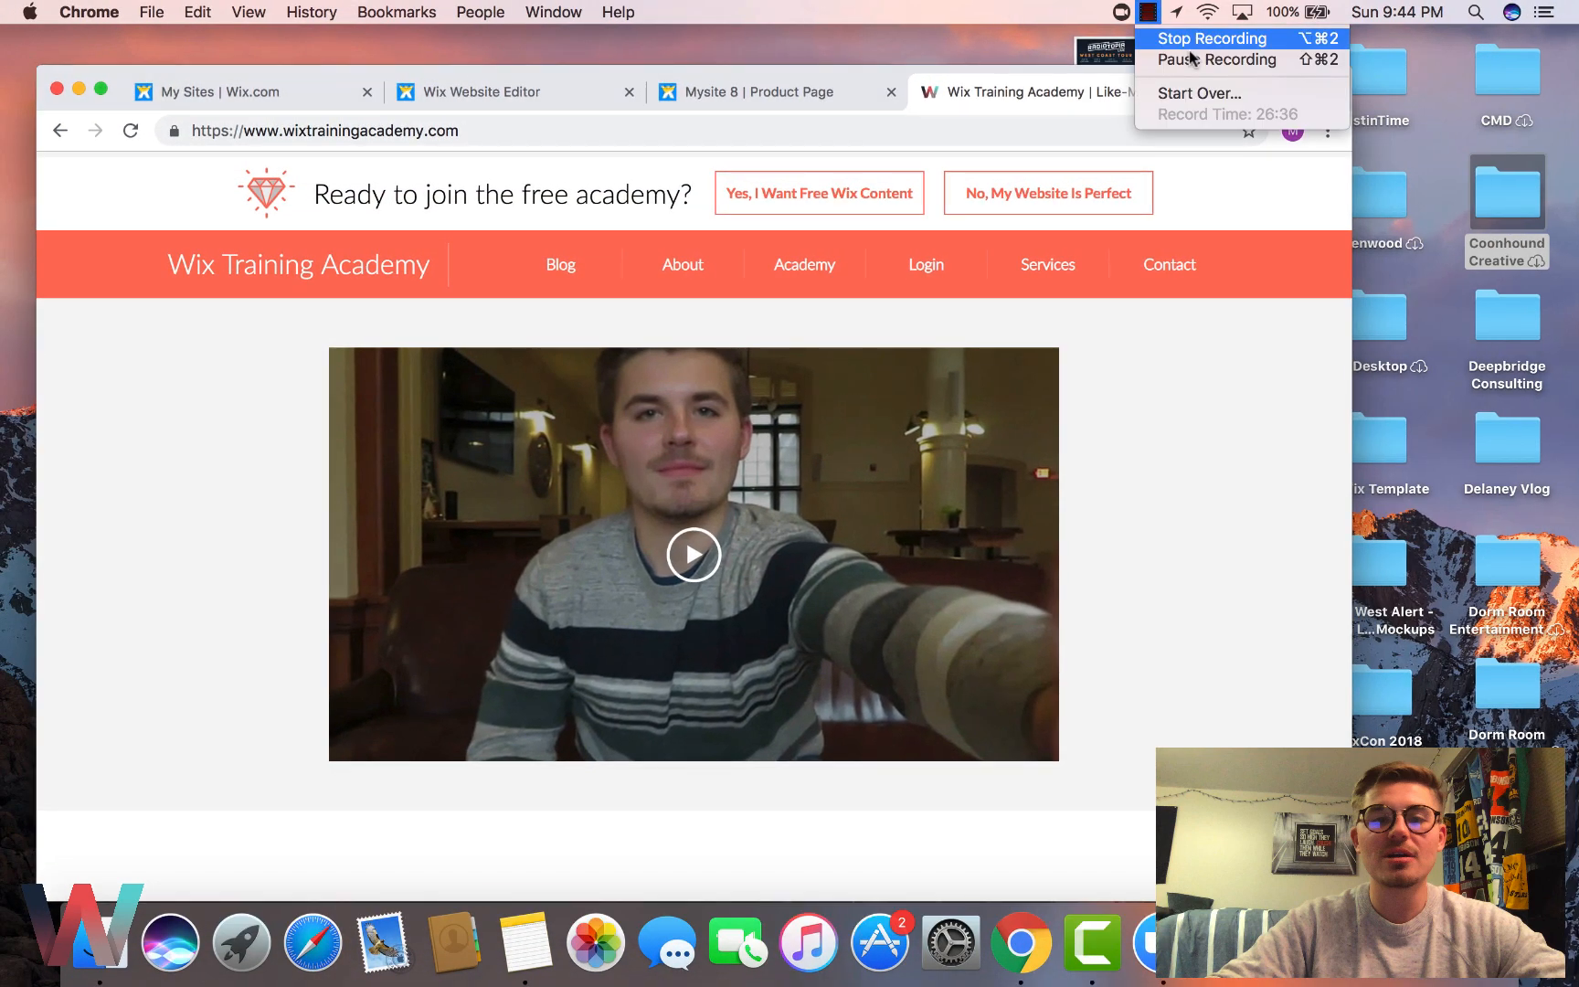